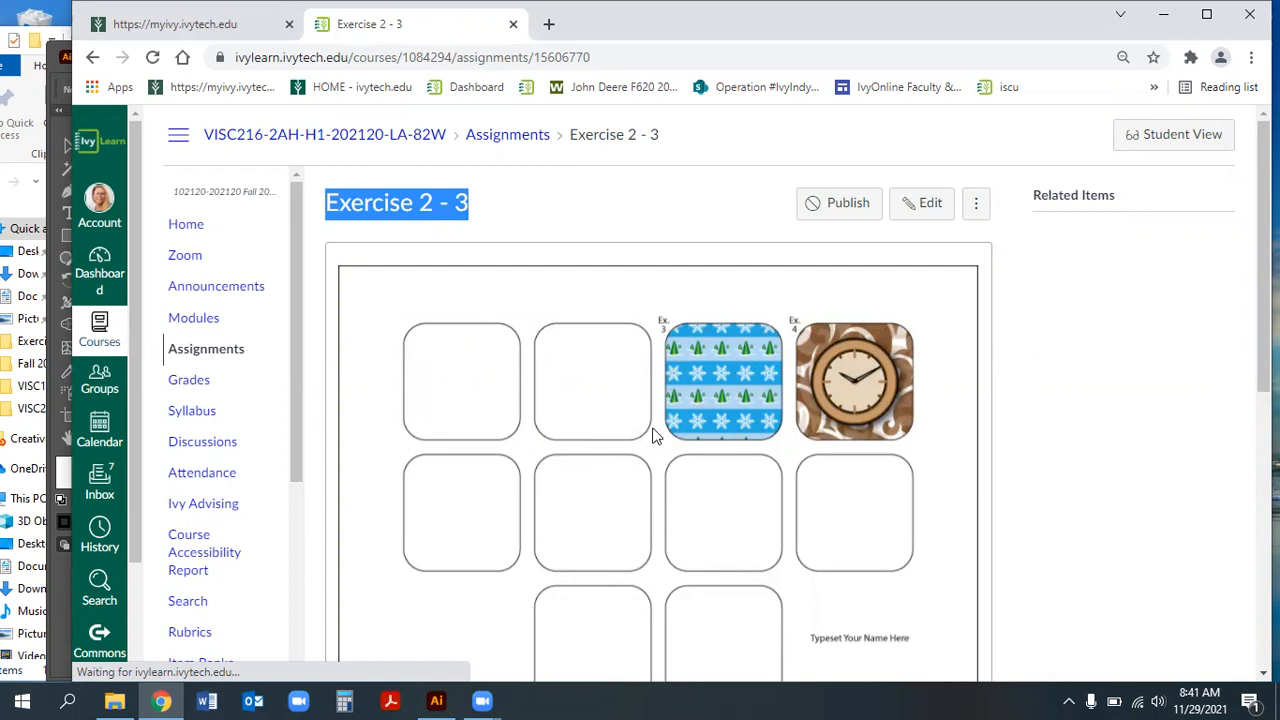
Switch from the assignment page to Illustrator and save the exercise document as a new Illustrator file, changing the name's ending to "Ex 3-4"
{"action": "scroll", "coordinate": [660, 435], "scroll_direction": "down", "scroll_amount": 2}
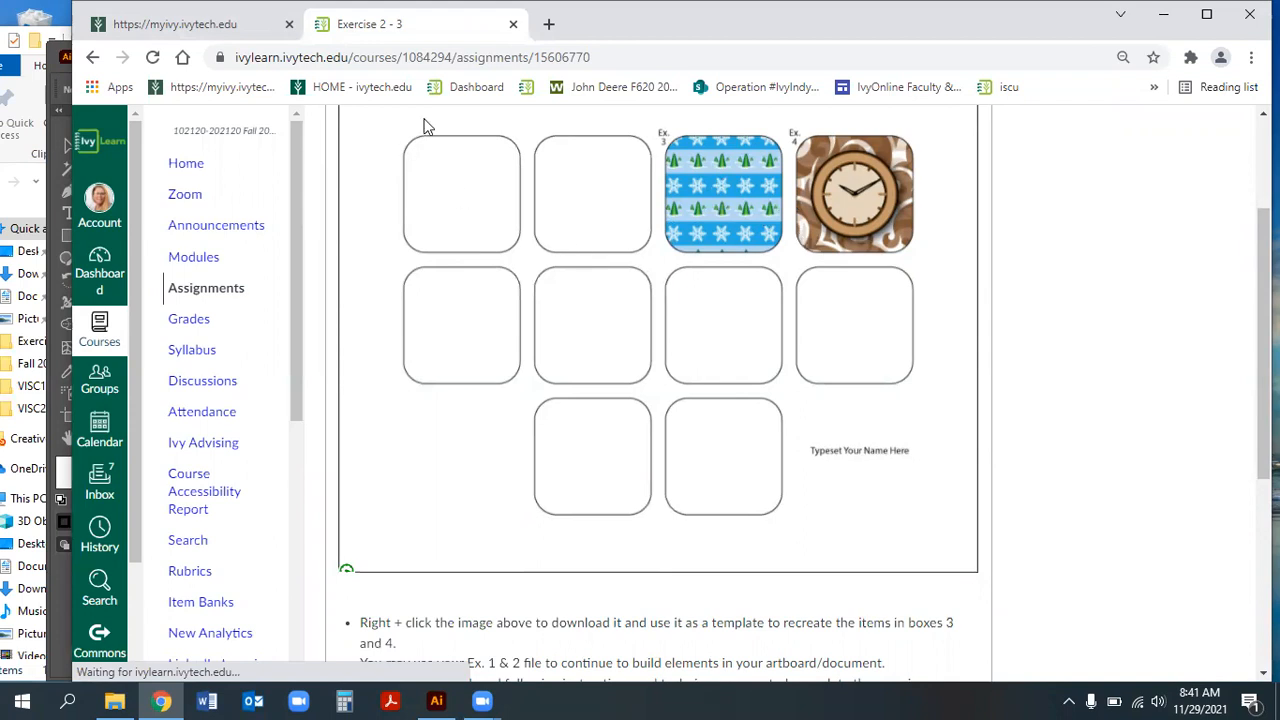
{"action": "left_click", "coordinate": [1165, 16]}
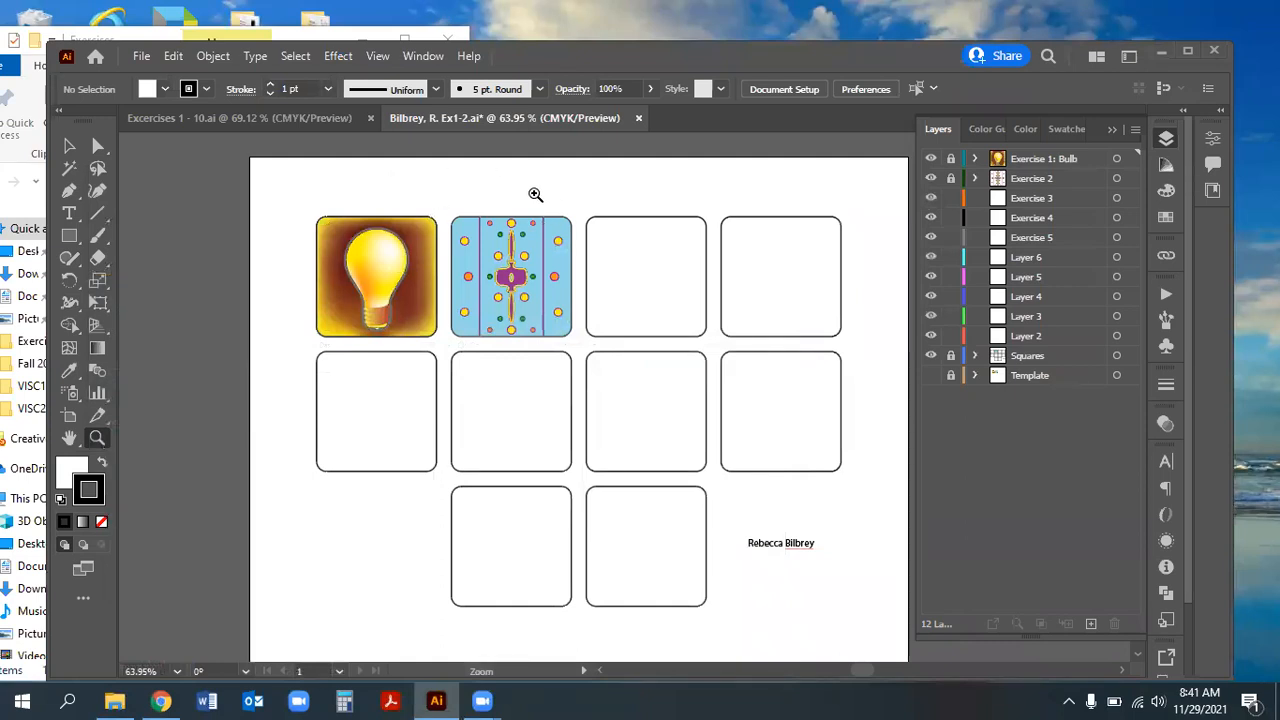
{"action": "left_click", "coordinate": [141, 58]}
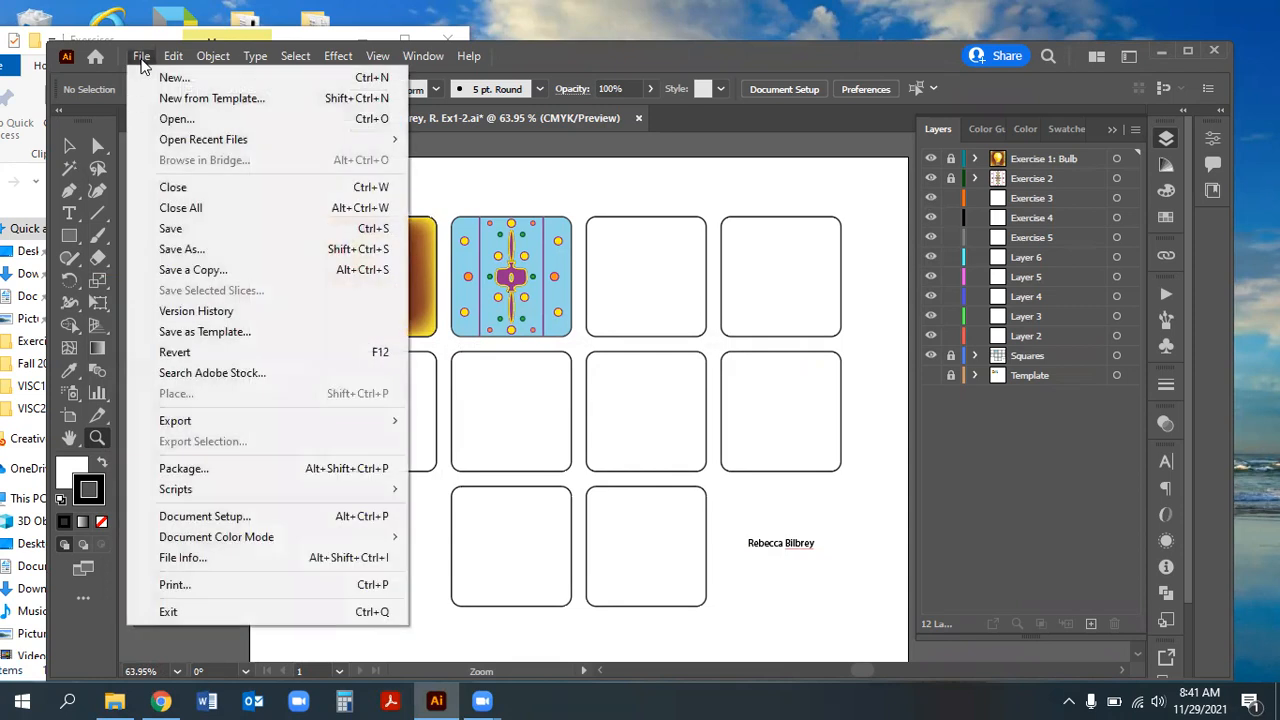
{"action": "left_click", "coordinate": [221, 250]}
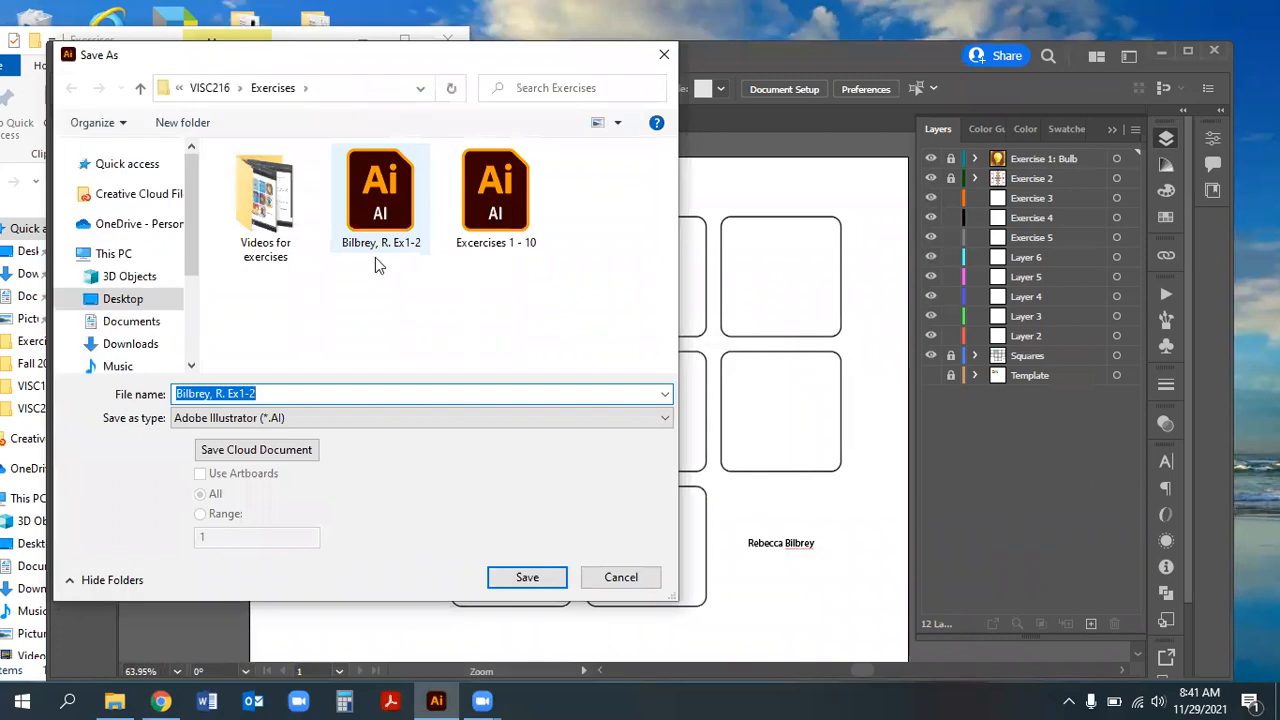
{"action": "left_click", "coordinate": [237, 393]}
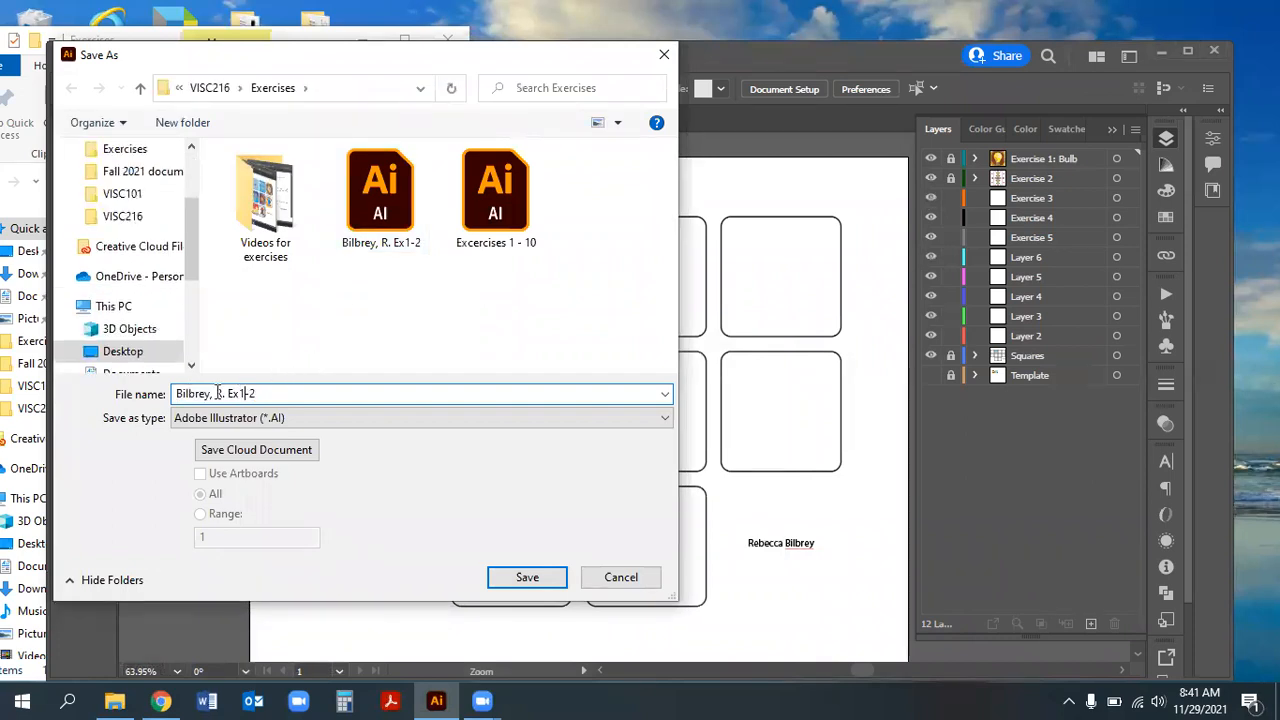
{"action": "left_click_drag", "start_coordinate": [242, 393], "coordinate": [255, 393]}
{"action": "type", "text": "3-4"}
{"action": "left_click", "coordinate": [240, 393]}
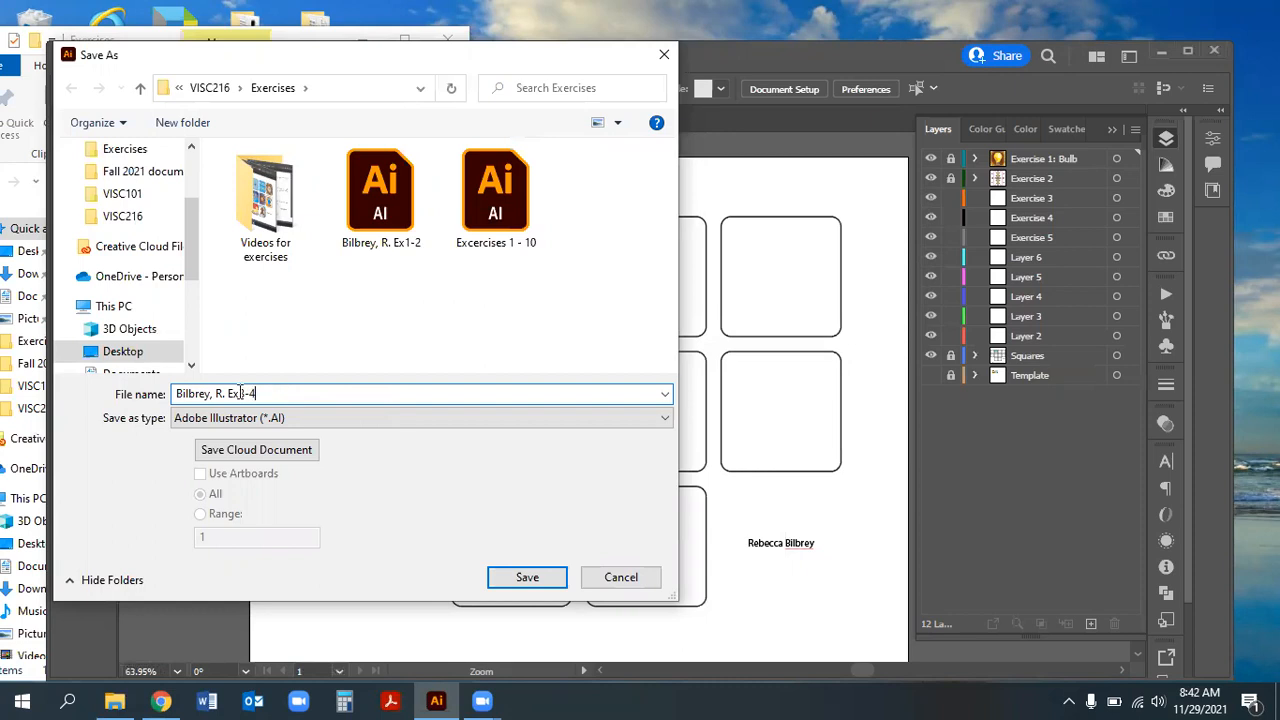
{"action": "left_click", "coordinate": [526, 581]}
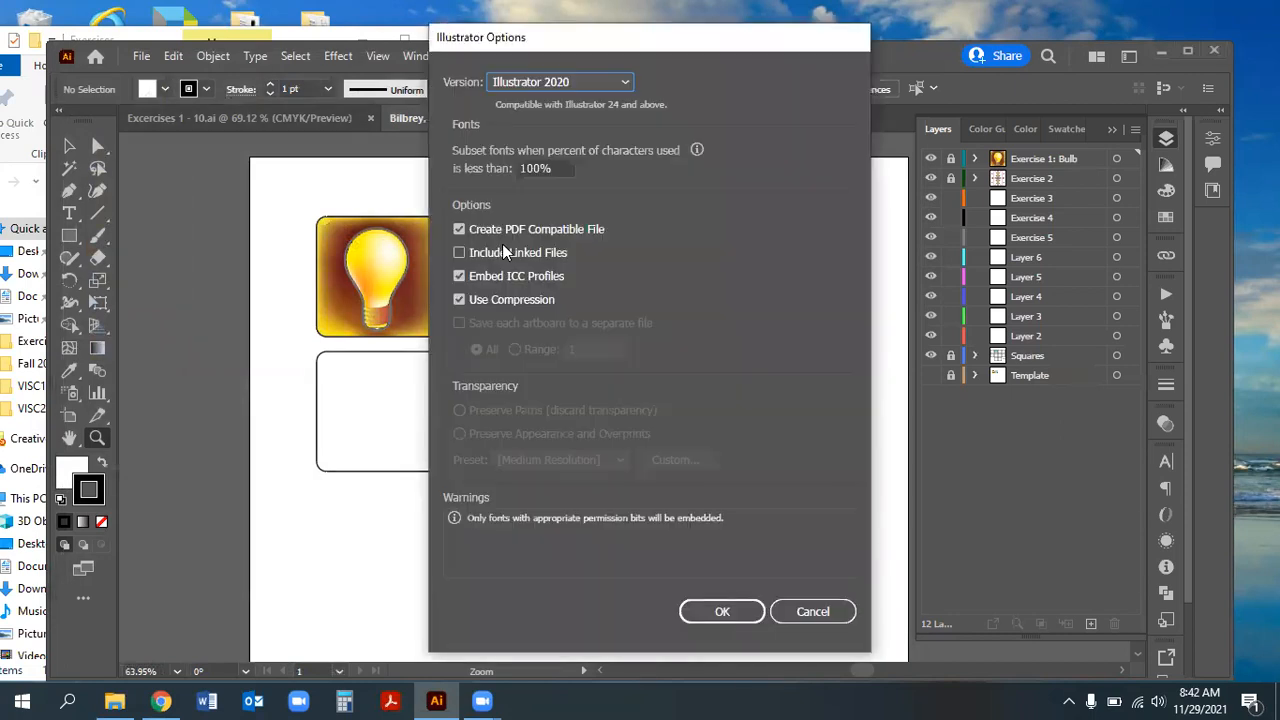
{"action": "left_click", "coordinate": [716, 611]}
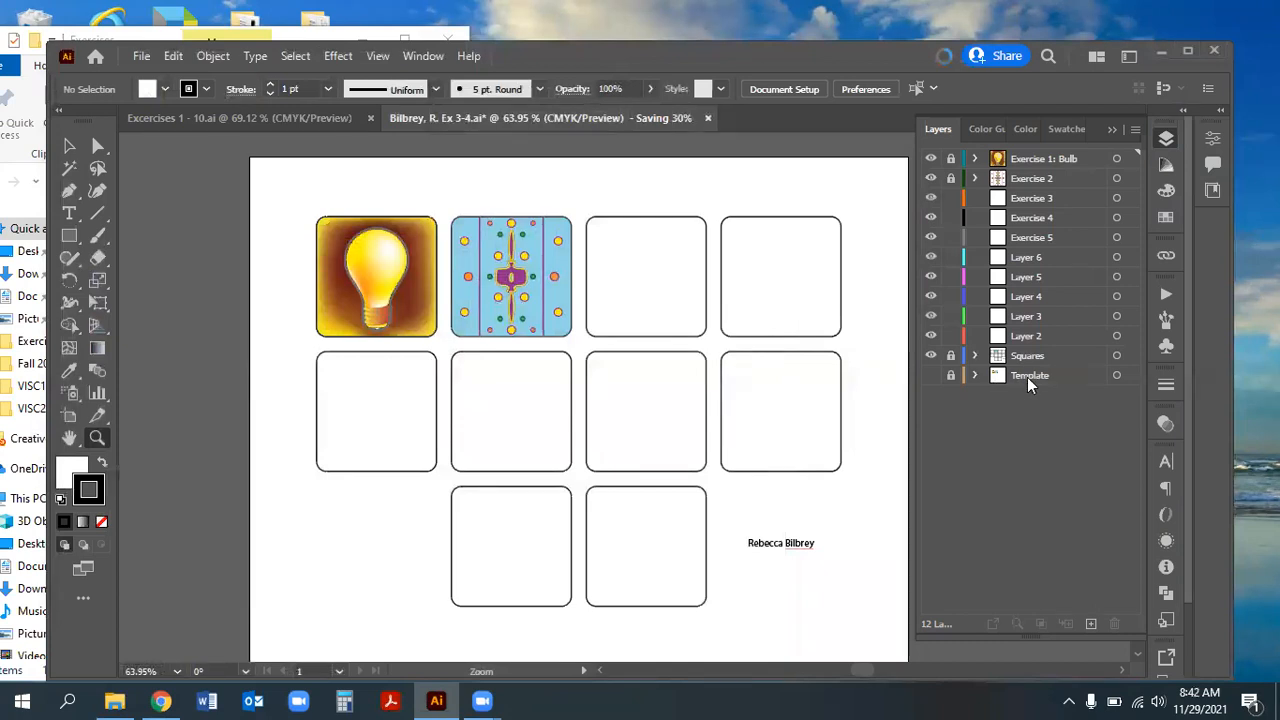
Show and unlock the Template layer and make it the active layer
{"action": "left_click", "coordinate": [931, 375]}
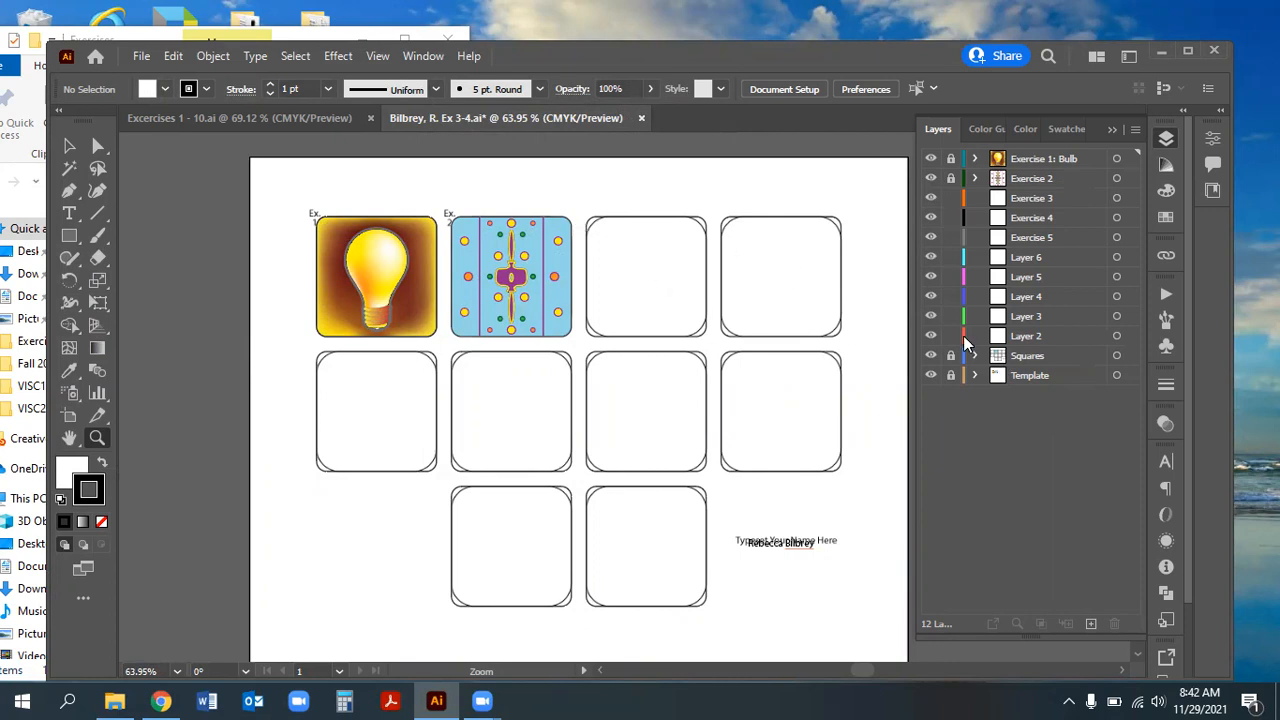
{"action": "left_click", "coordinate": [951, 375]}
{"action": "left_click", "coordinate": [1036, 377]}
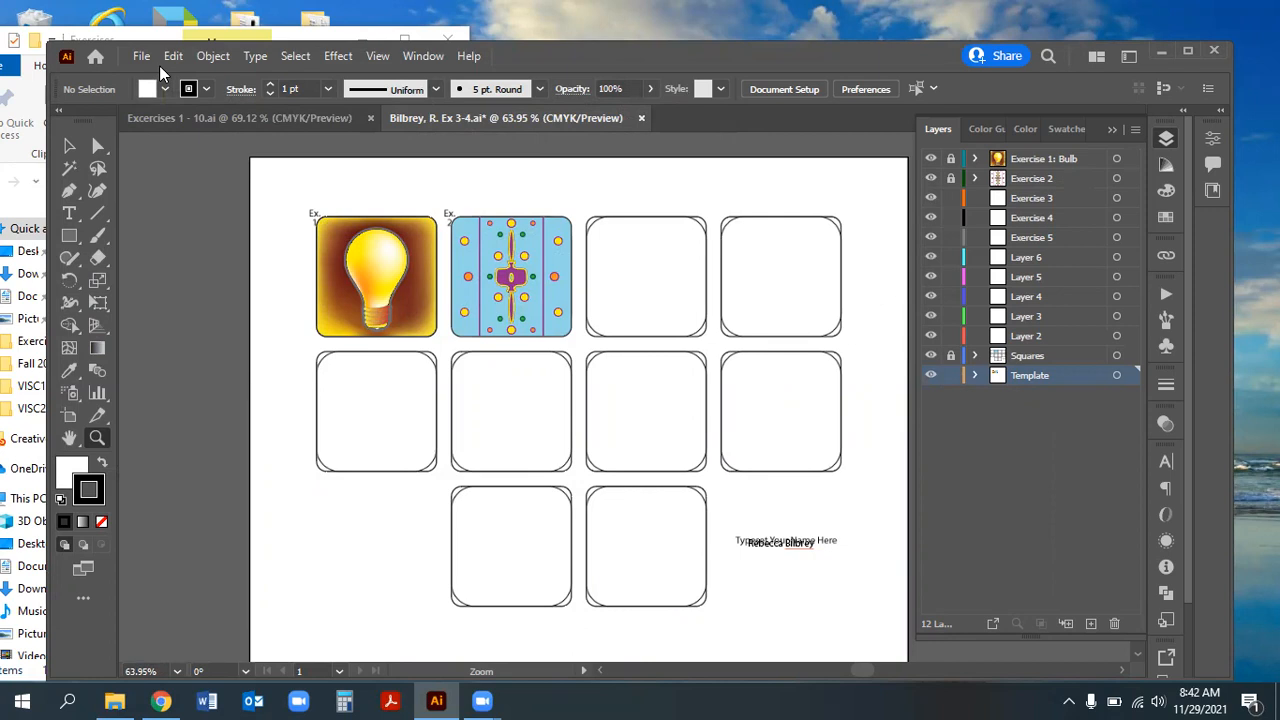
Place the linked image "Excercises 3 - 4" on the Template layer, aligned to the artboard's upper-left corner
{"action": "key", "text": "shift+ctrl+p"}
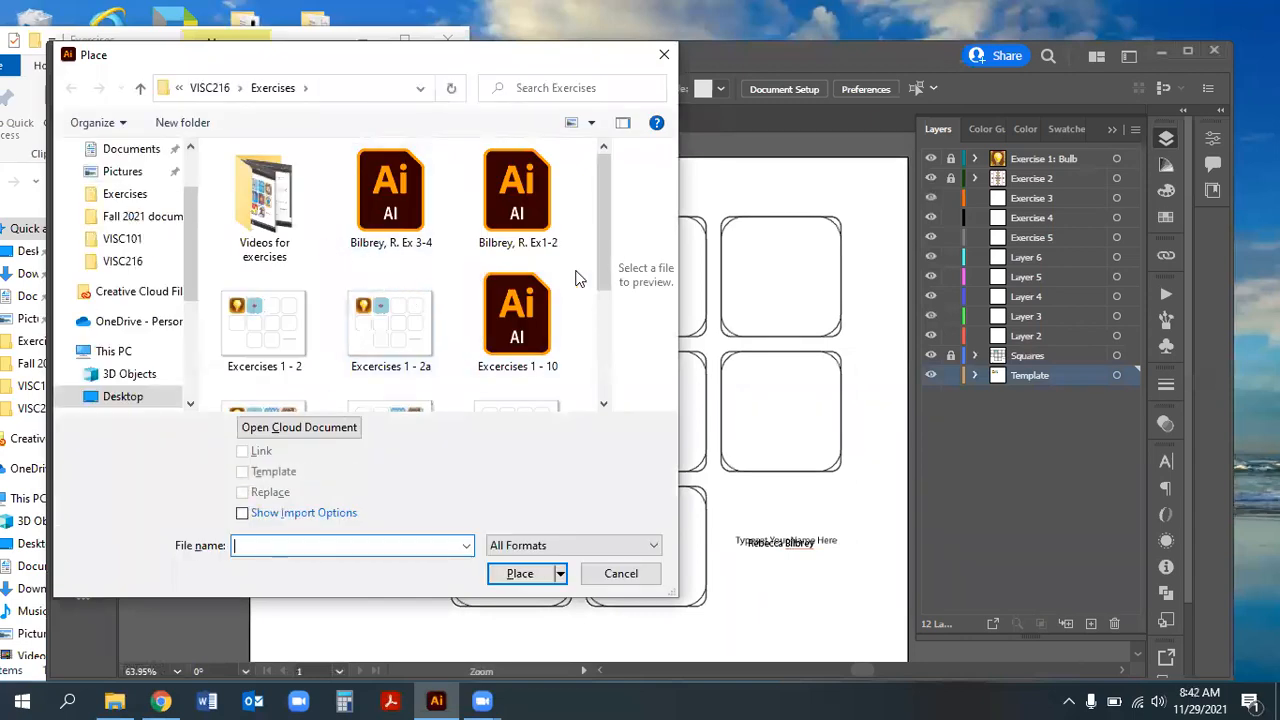
{"action": "left_click_drag", "start_coordinate": [607, 245], "coordinate": [609, 345]}
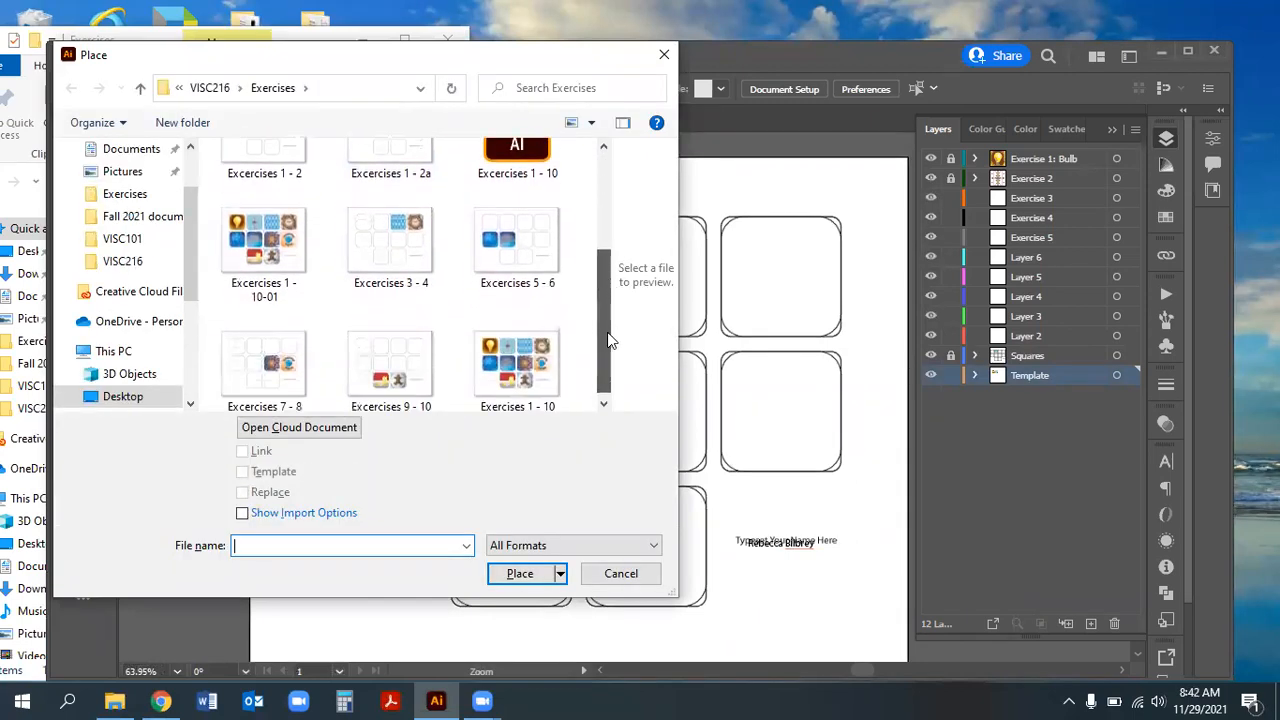
{"action": "left_click", "coordinate": [390, 248]}
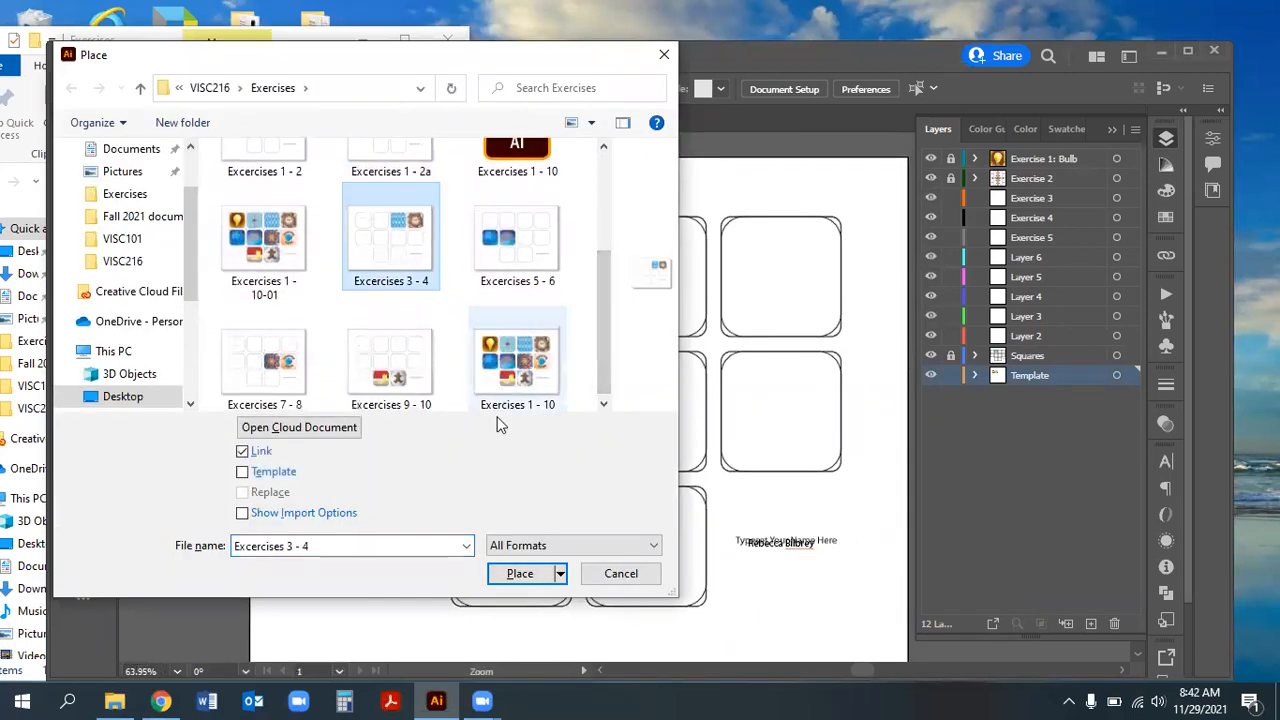
{"action": "left_click", "coordinate": [520, 575]}
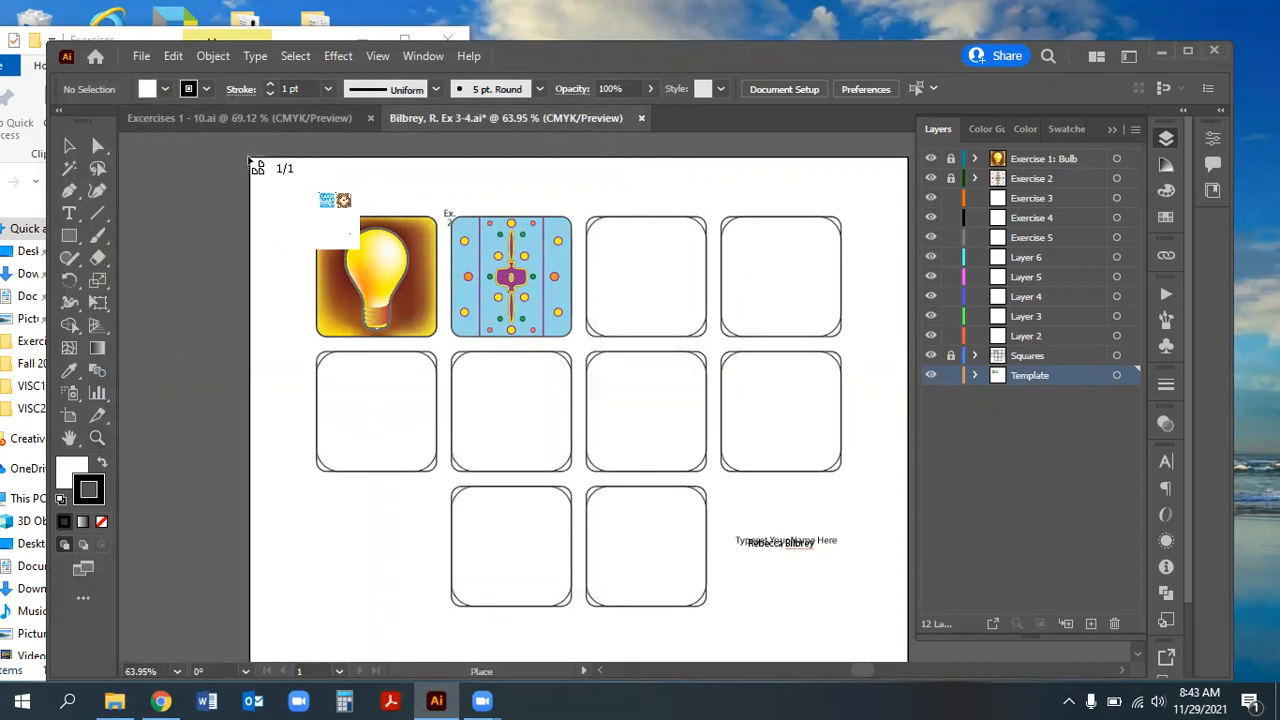
{"action": "left_click", "coordinate": [257, 167]}
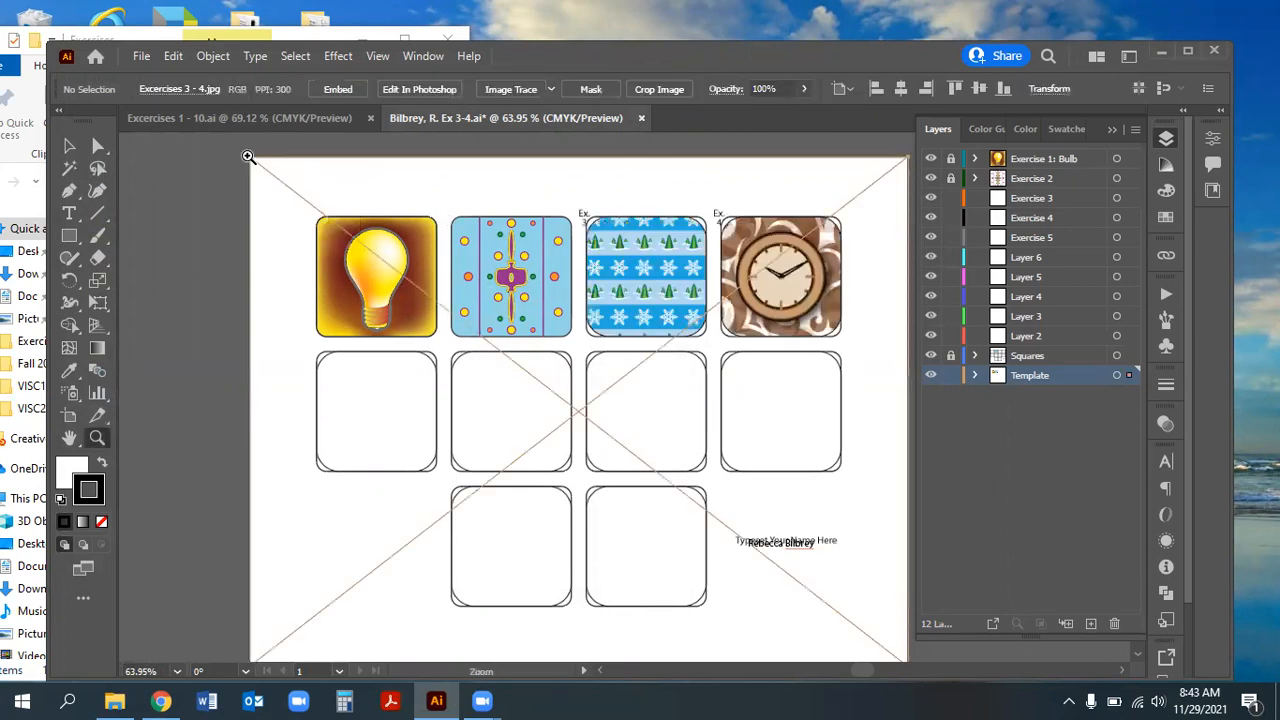
{"action": "key", "text": "z"}
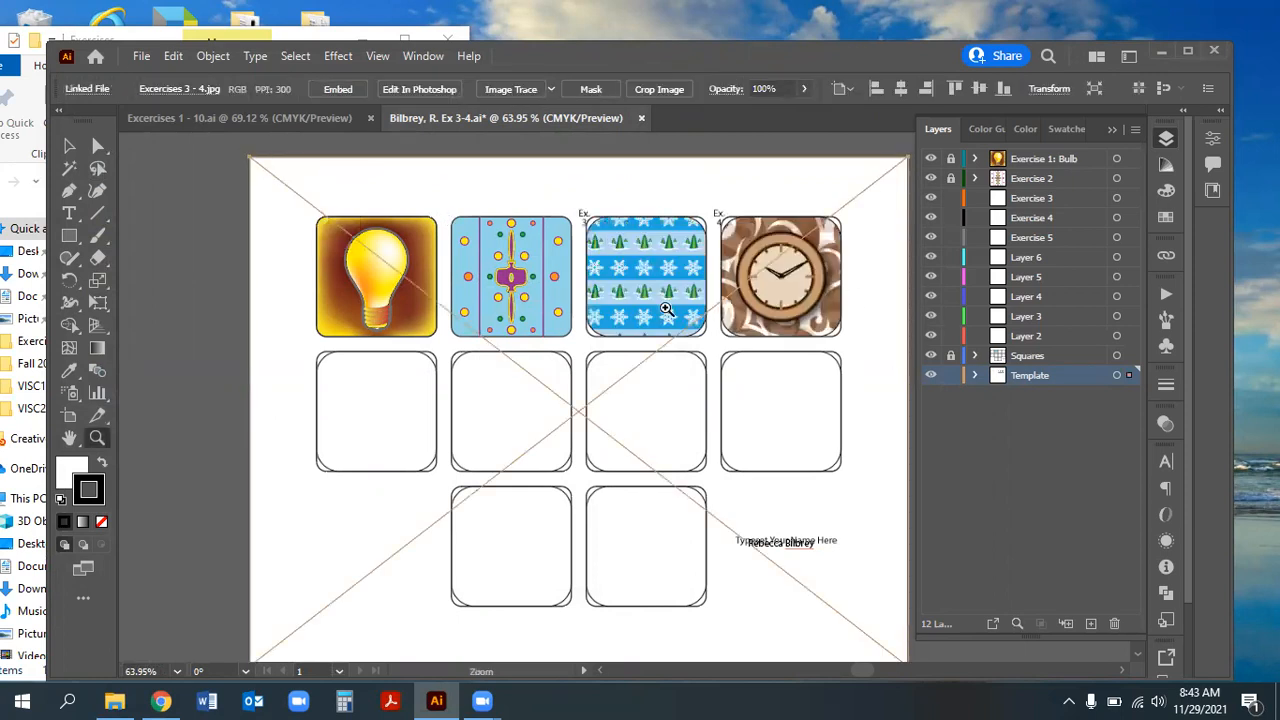
Lock the Template layer and set it as a template with its images dimmed to 50%
{"action": "left_click", "coordinate": [951, 375]}
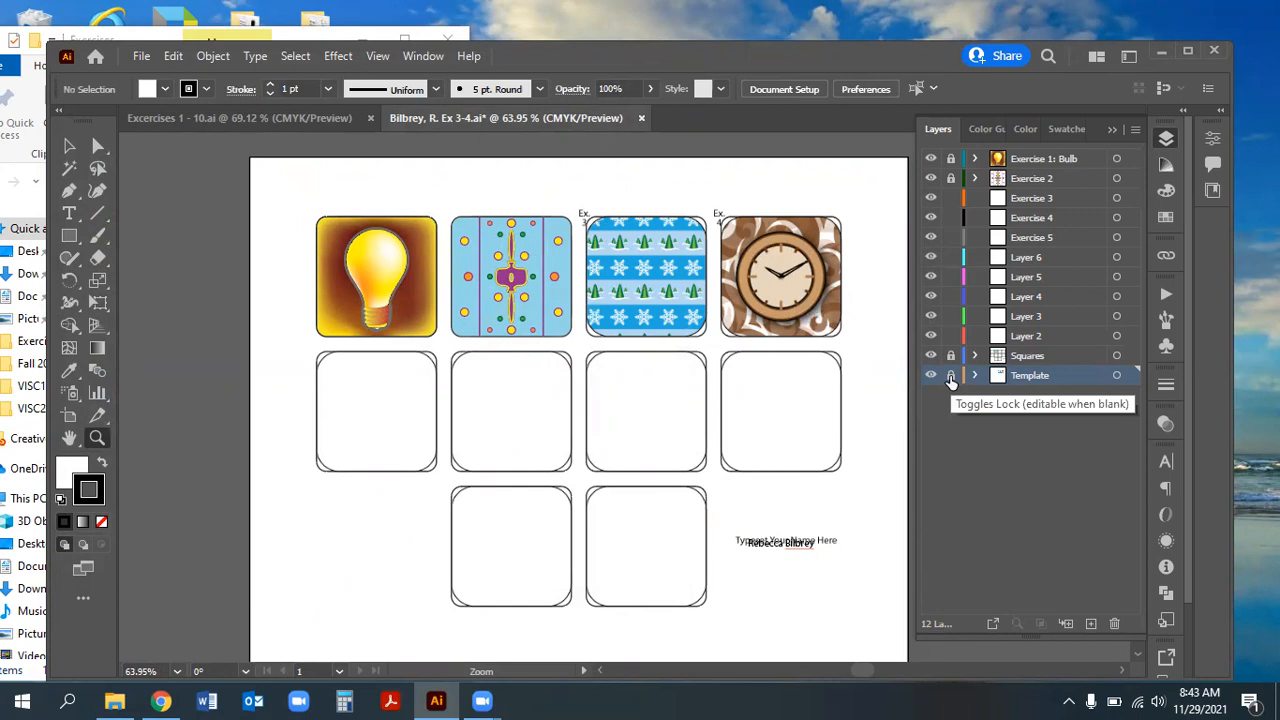
{"action": "double_click", "coordinate": [1091, 375]}
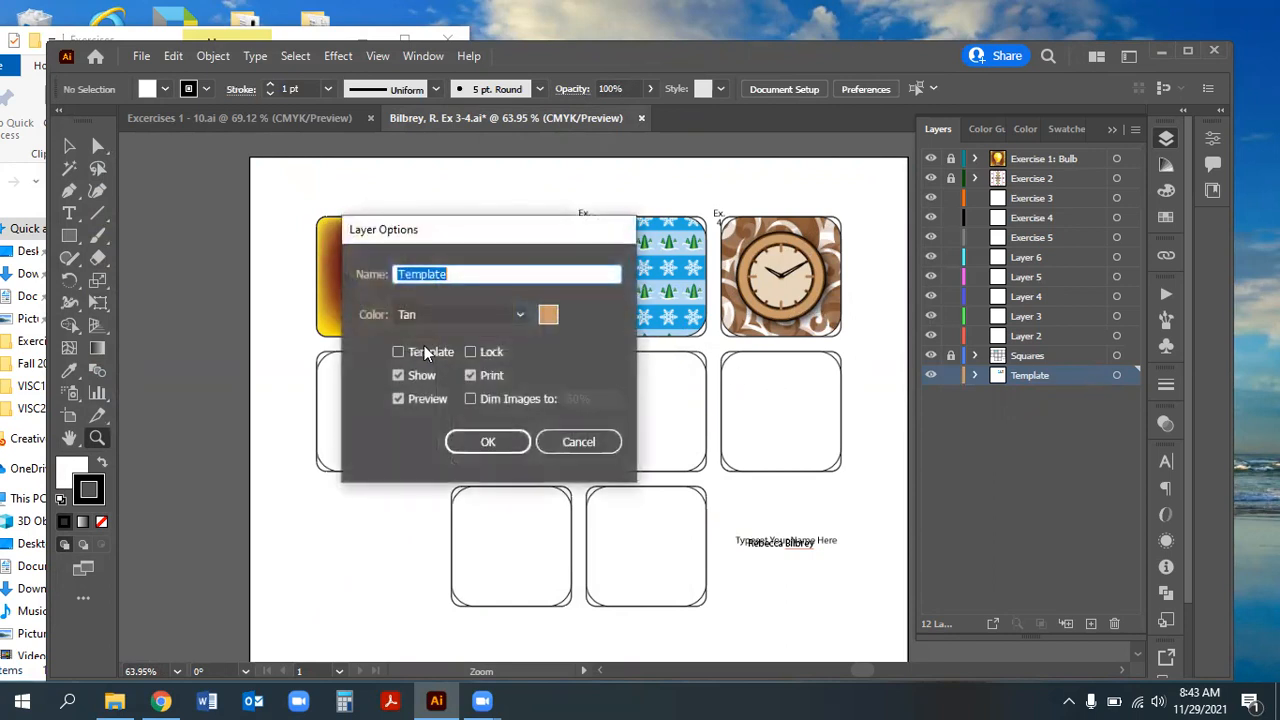
{"action": "left_click", "coordinate": [399, 352]}
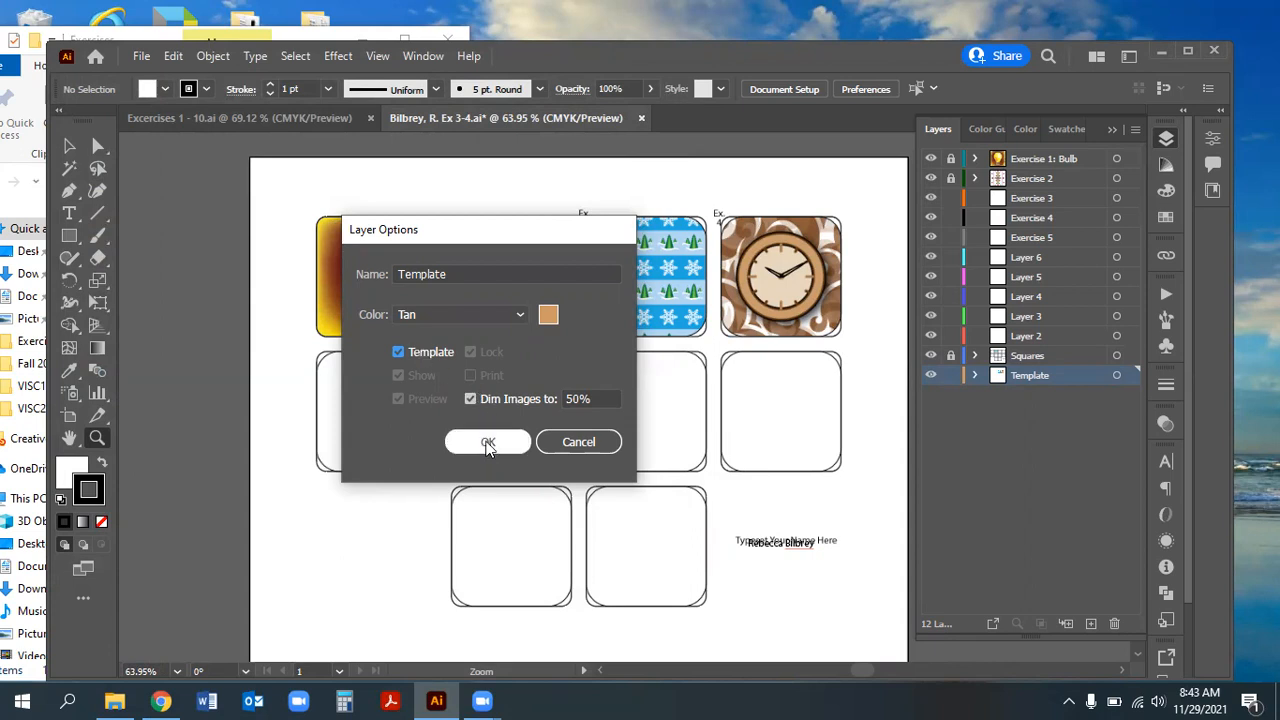
{"action": "left_click", "coordinate": [488, 443]}
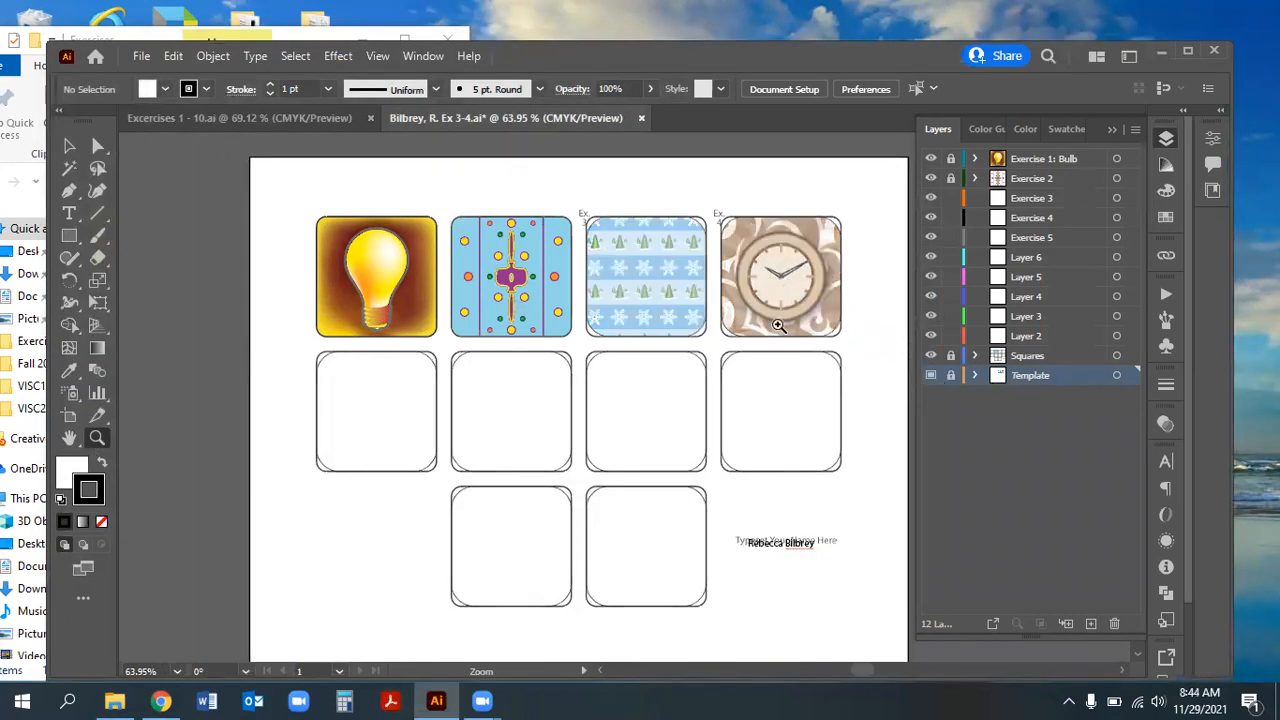
Restore the Template layer to a normal, undimmed locked layer and make Exercise 3 the active layer
{"action": "left_click_drag", "start_coordinate": [660, 237], "coordinate": [497, 373]}
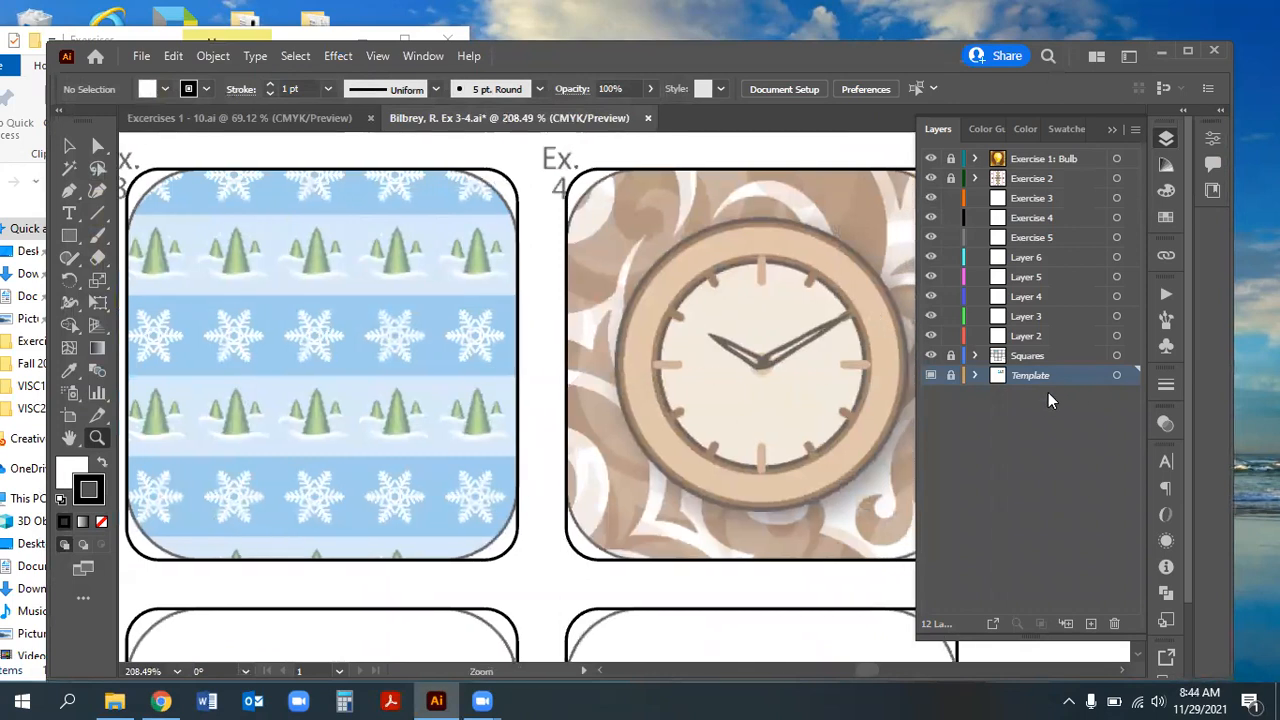
{"action": "double_click", "coordinate": [1093, 375]}
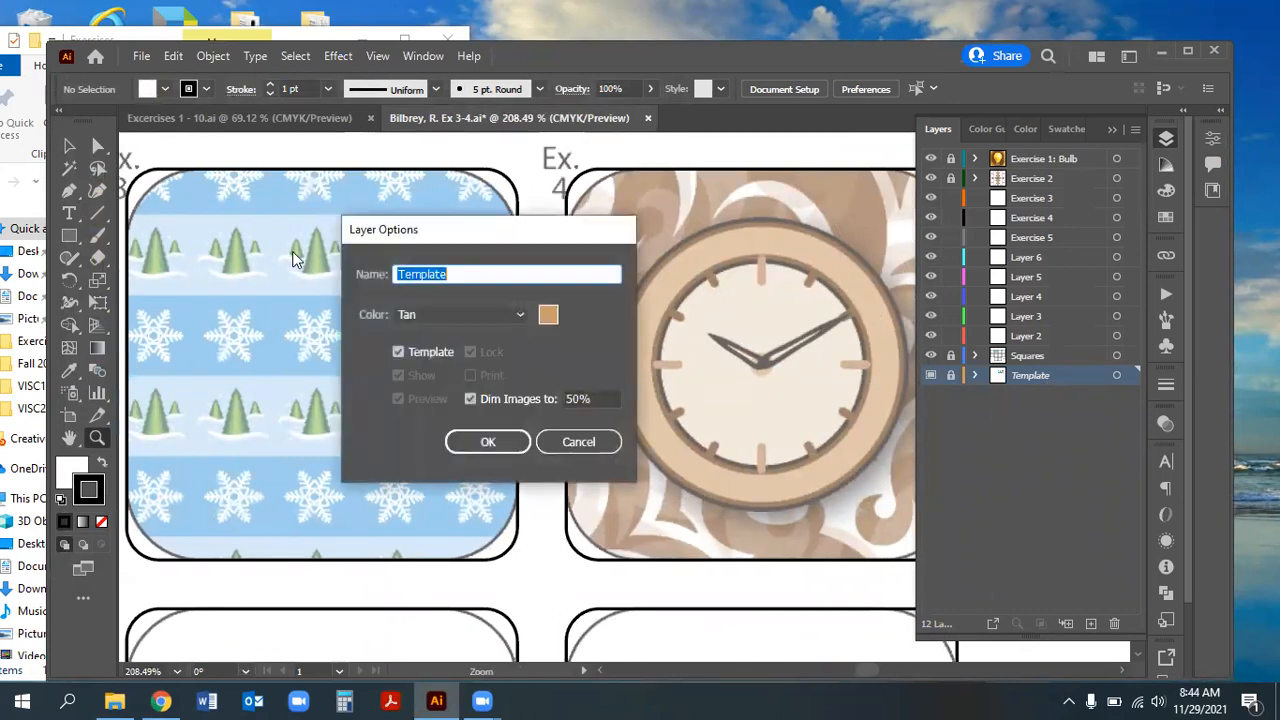
{"action": "left_click", "coordinate": [495, 441]}
{"action": "left_click", "coordinate": [951, 376]}
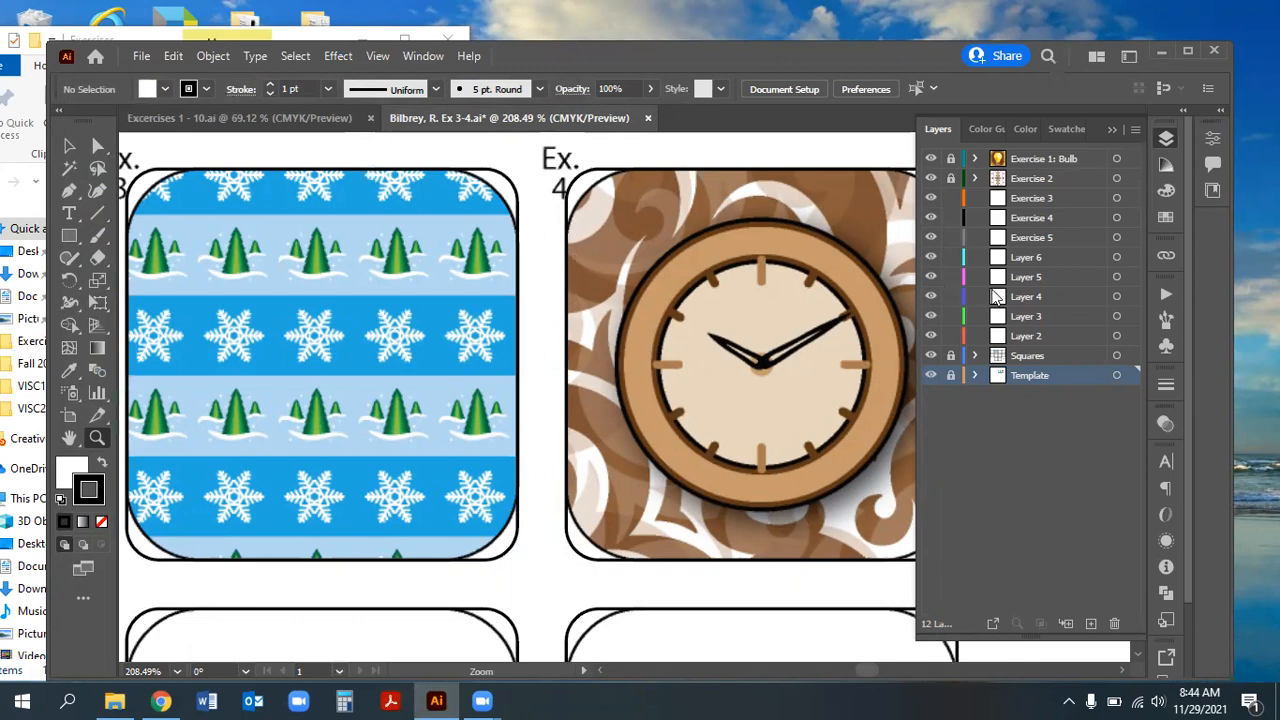
{"action": "left_click", "coordinate": [1033, 201]}
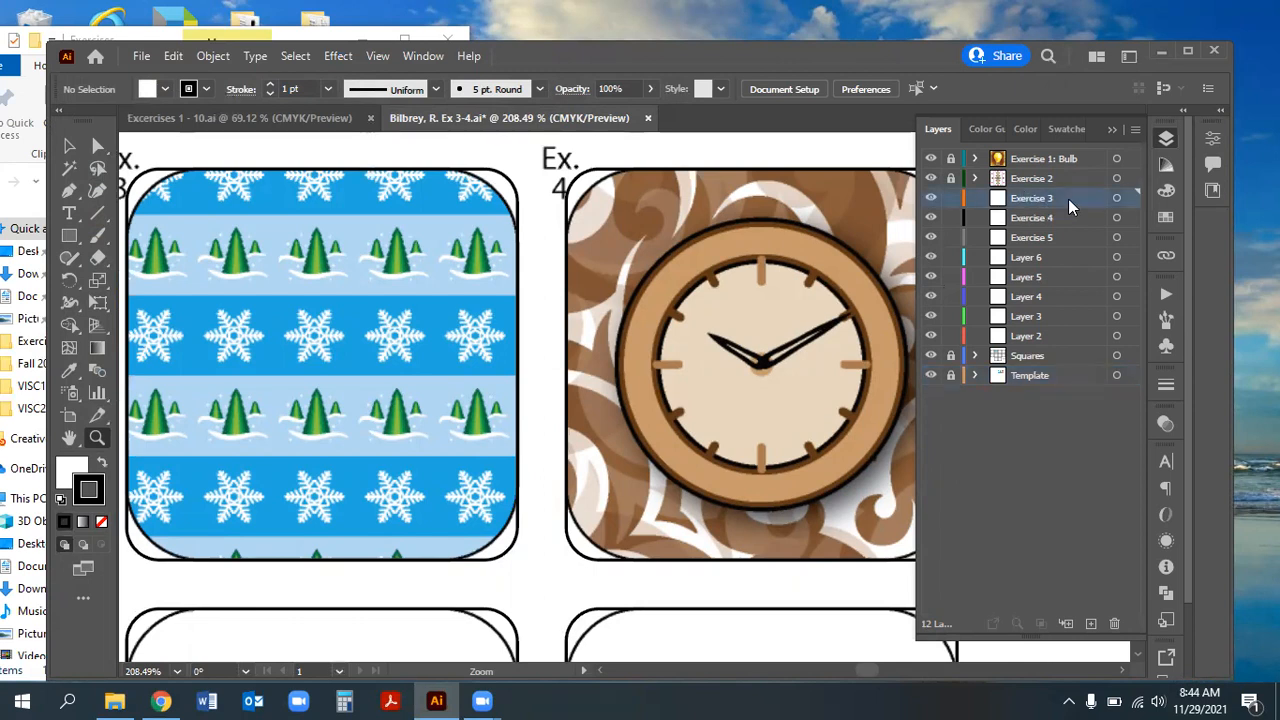
{"action": "left_click", "coordinate": [950, 376]}
Examine the snowflake and tree rows of the Exercise 3 pattern up close
{"action": "mouse_move", "coordinate": [365, 362]}
{"action": "left_mouse_down"}
{"action": "mouse_move", "coordinate": [434, 386]}
{"action": "mouse_move", "coordinate": [383, 371]}
{"action": "left_mouse_up"}
{"action": "left_click_drag", "start_coordinate": [334, 297], "coordinate": [595, 419]}
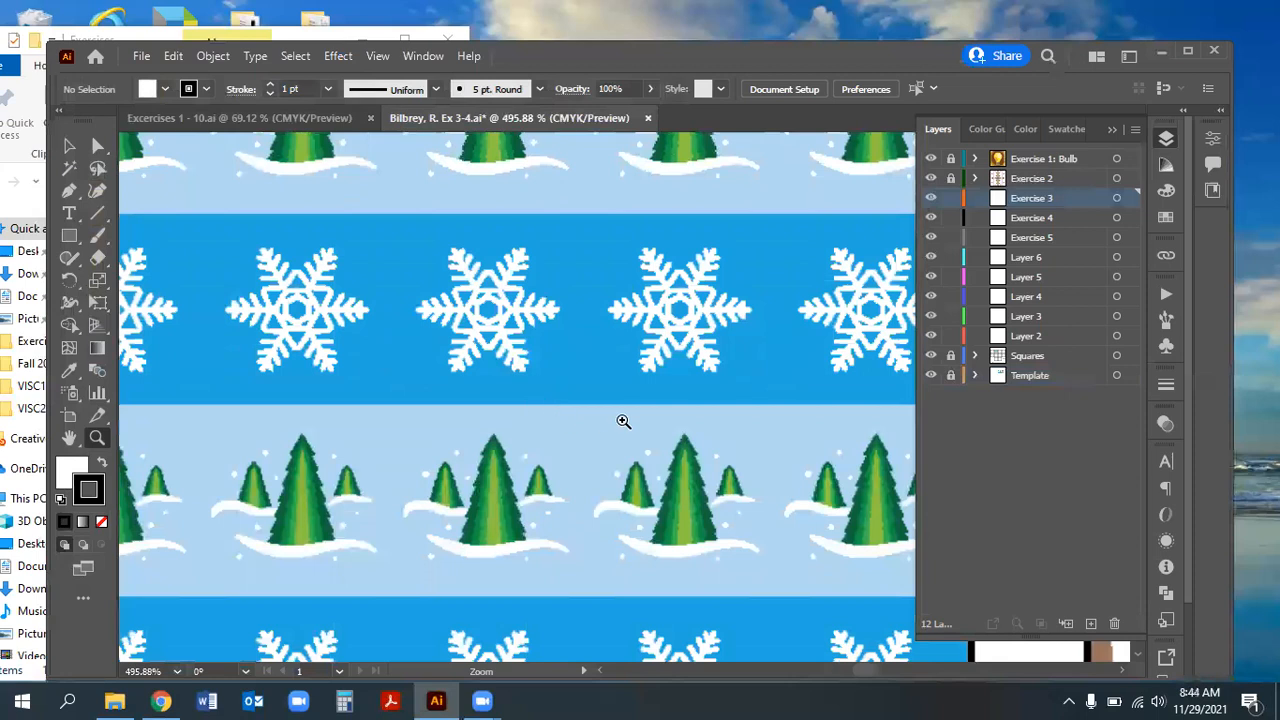
{"action": "left_click_drag", "start_coordinate": [571, 304], "coordinate": [715, 346]}
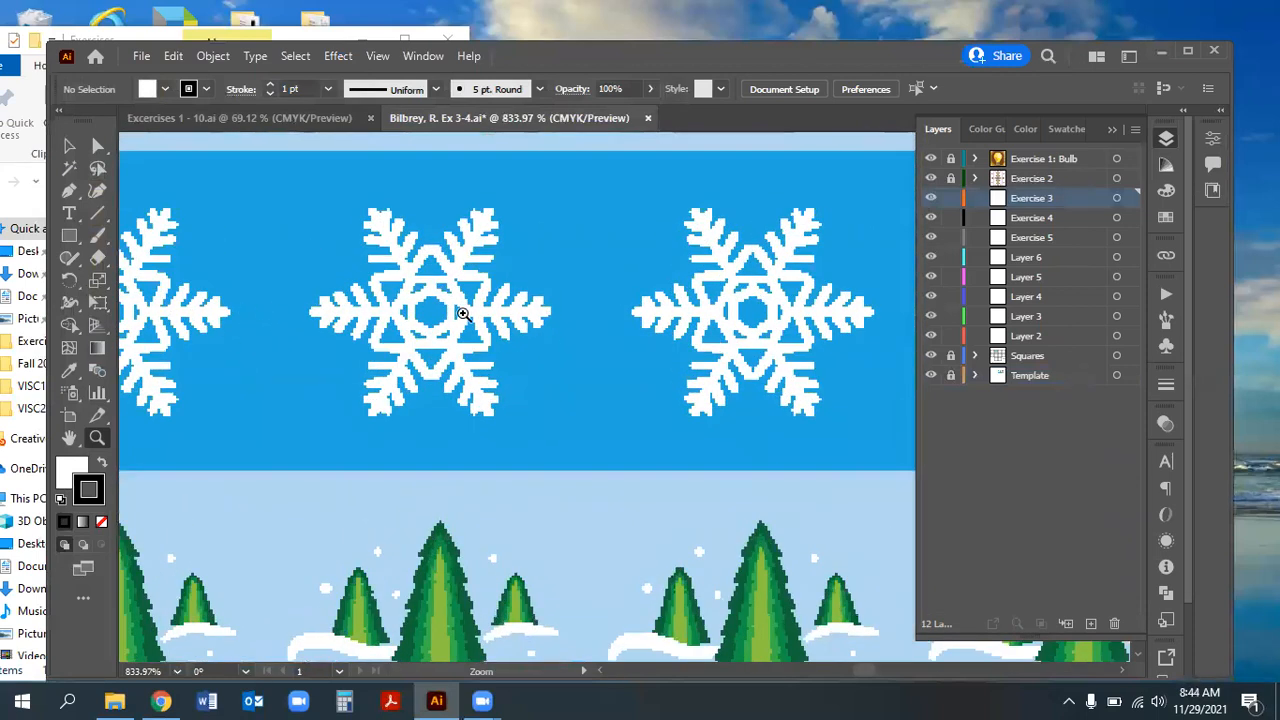
{"action": "left_click_drag", "start_coordinate": [563, 371], "coordinate": [491, 337]}
{"action": "left_click_drag", "start_coordinate": [431, 213], "coordinate": [484, 259]}
{"action": "left_click_drag", "start_coordinate": [610, 195], "coordinate": [735, 306]}
{"action": "scroll", "coordinate": [697, 366], "scroll_direction": "up", "scroll_amount": 3}
{"action": "scroll", "coordinate": [684, 410], "scroll_direction": "up", "scroll_amount": 1}
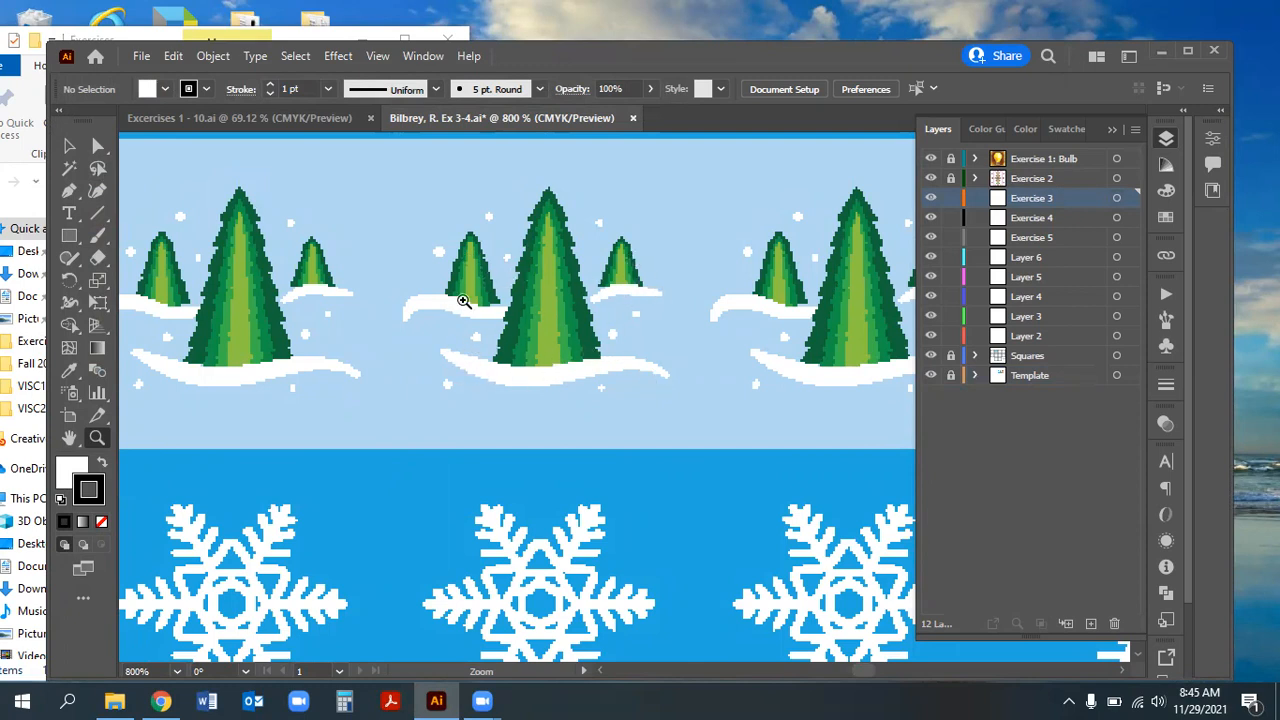
{"action": "scroll", "coordinate": [590, 400], "scroll_direction": "down", "scroll_amount": 4}
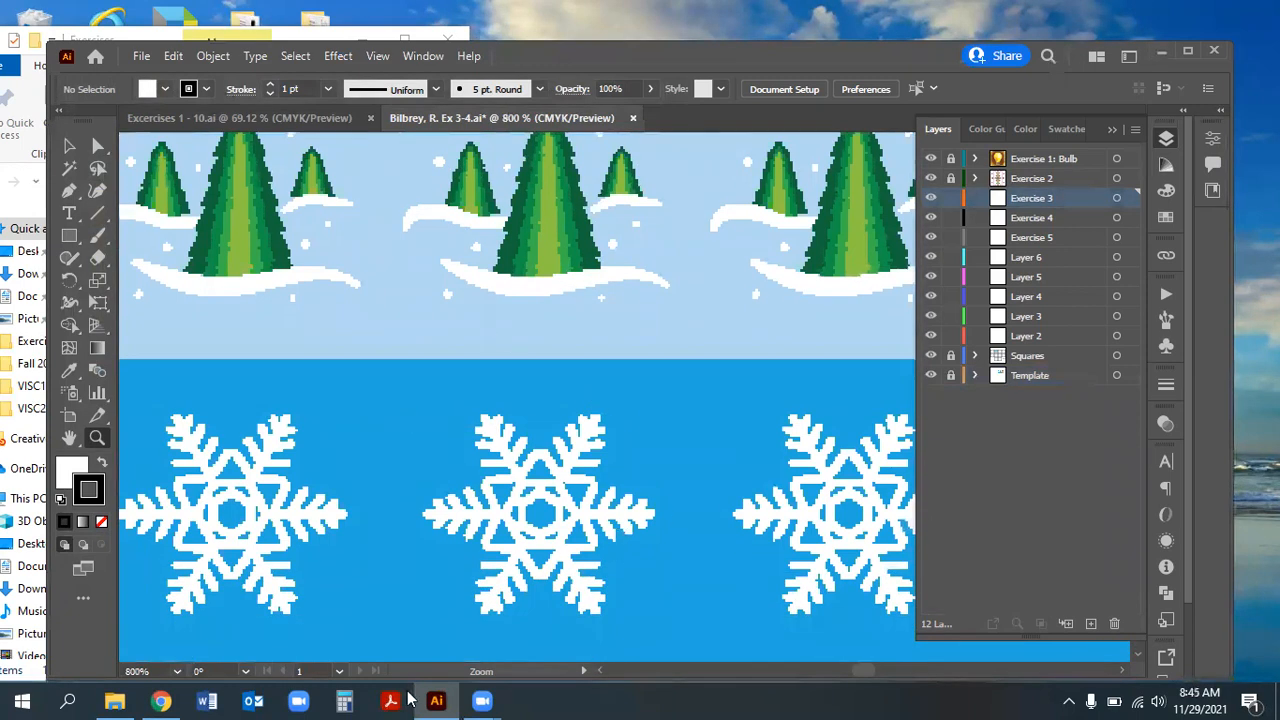
{"action": "scroll", "coordinate": [604, 500], "scroll_direction": "down", "scroll_amount": 3}
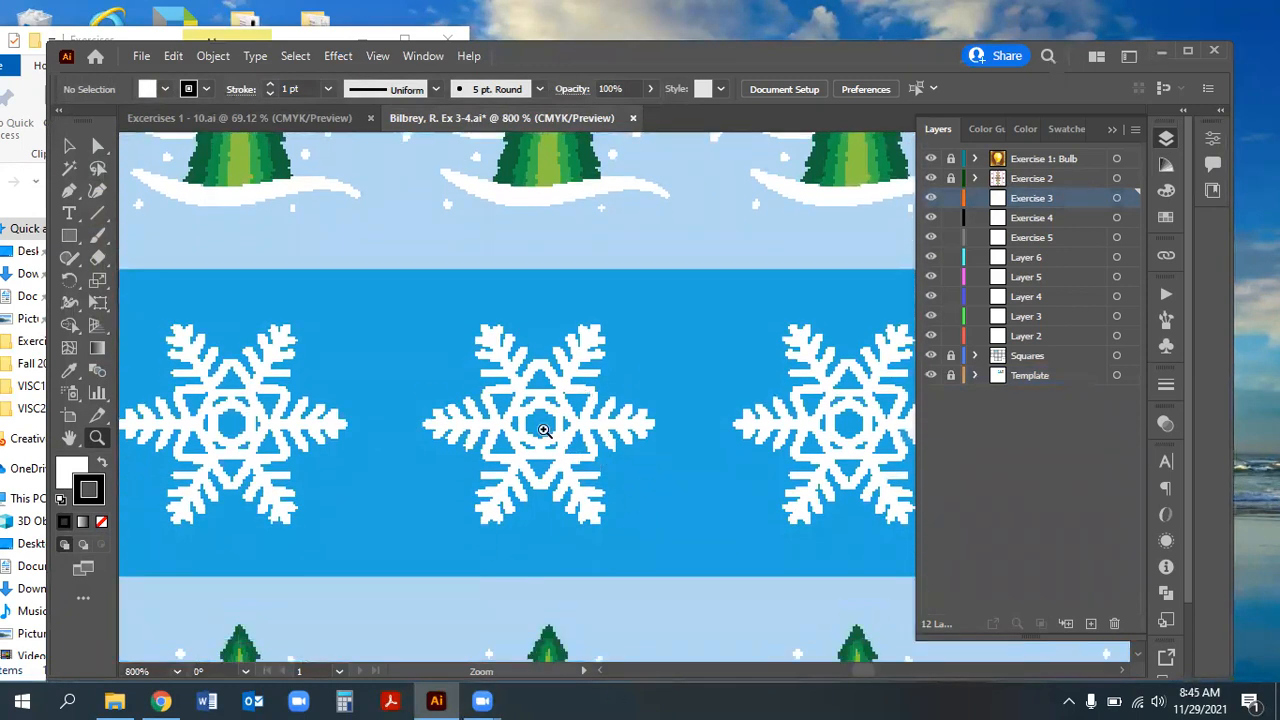
Try drawing a small hexagon with the Polygon tool over the centre of a snowflake, and delete it
{"action": "left_click", "coordinate": [612, 420]}
{"action": "scroll", "coordinate": [560, 432], "scroll_direction": "down", "scroll_amount": 3}
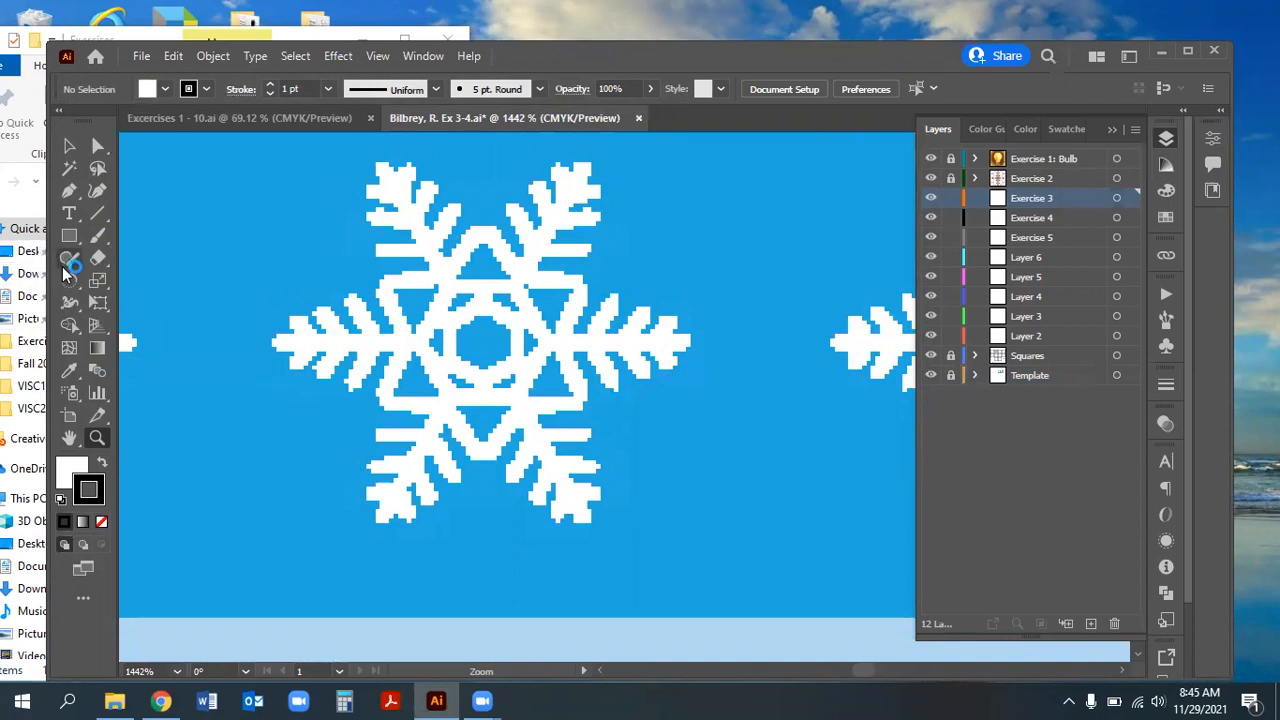
{"action": "left_click", "coordinate": [69, 238]}
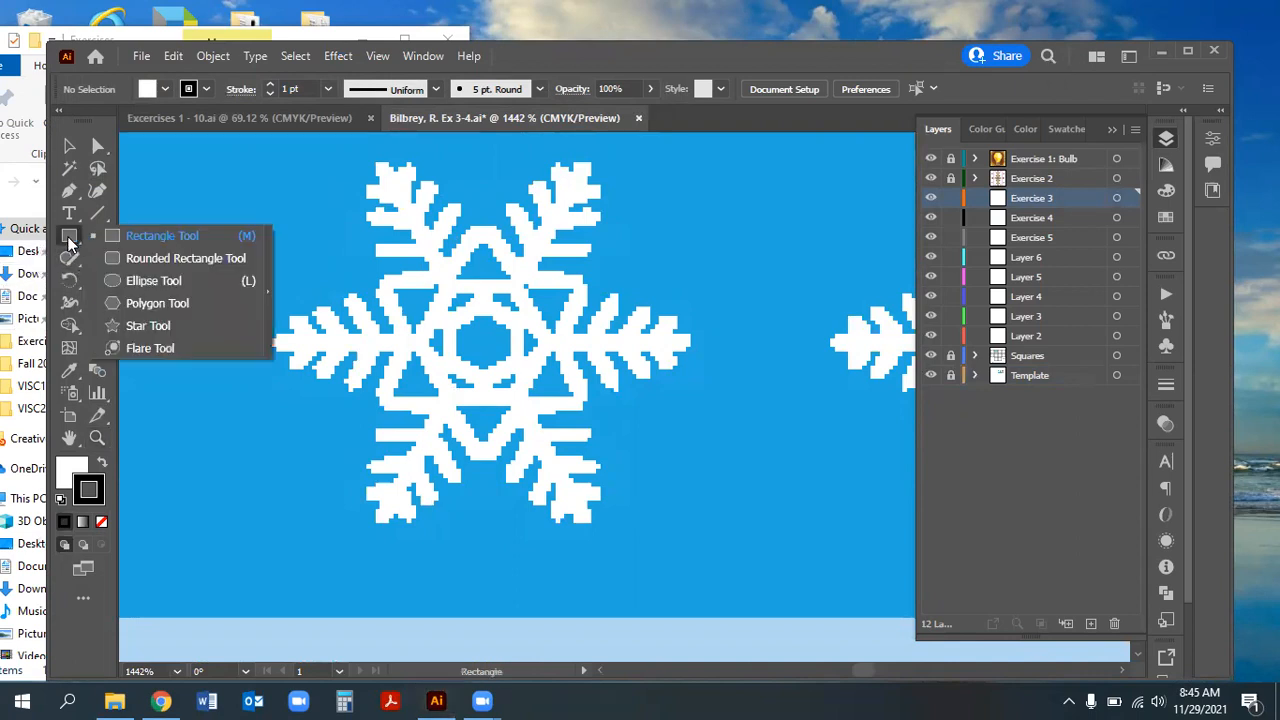
{"action": "left_click", "coordinate": [140, 303]}
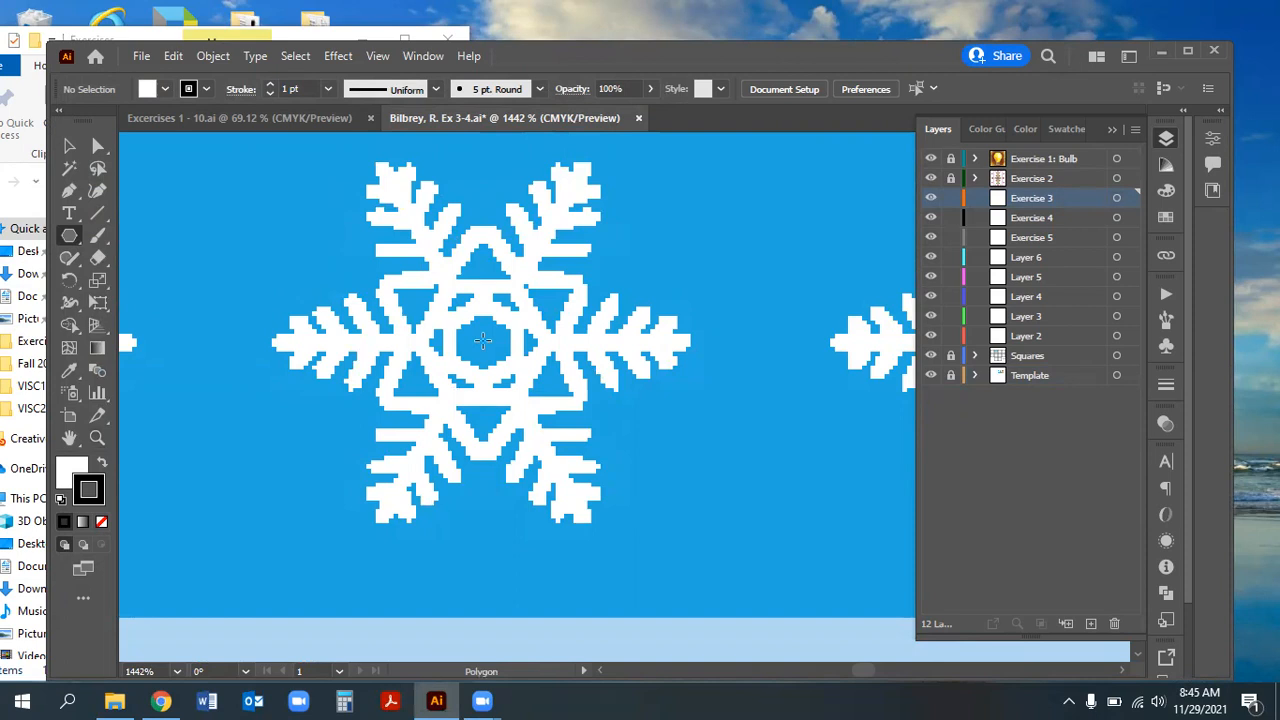
{"action": "mouse_move", "coordinate": [482, 341]}
{"action": "left_mouse_down"}
{"action": "mouse_move", "coordinate": [454, 314]}
{"action": "mouse_move", "coordinate": [467, 326]}
{"action": "left_mouse_up"}
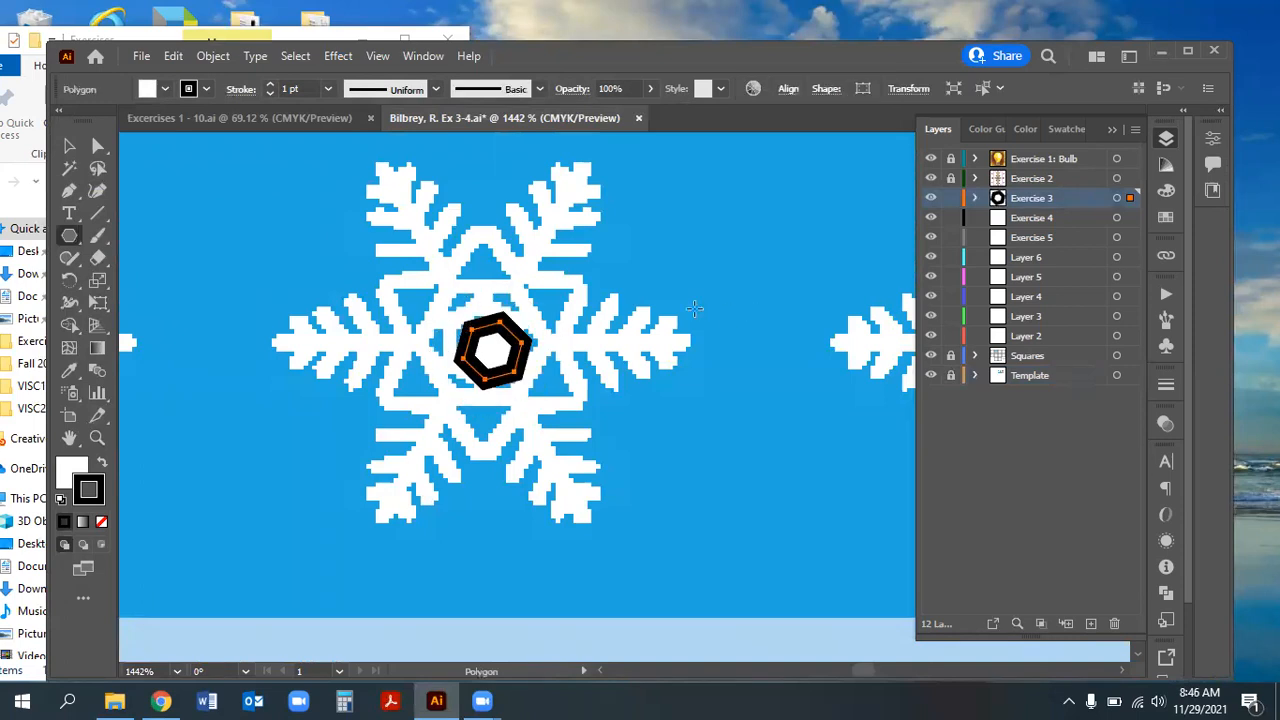
{"action": "key", "text": "Delete"}
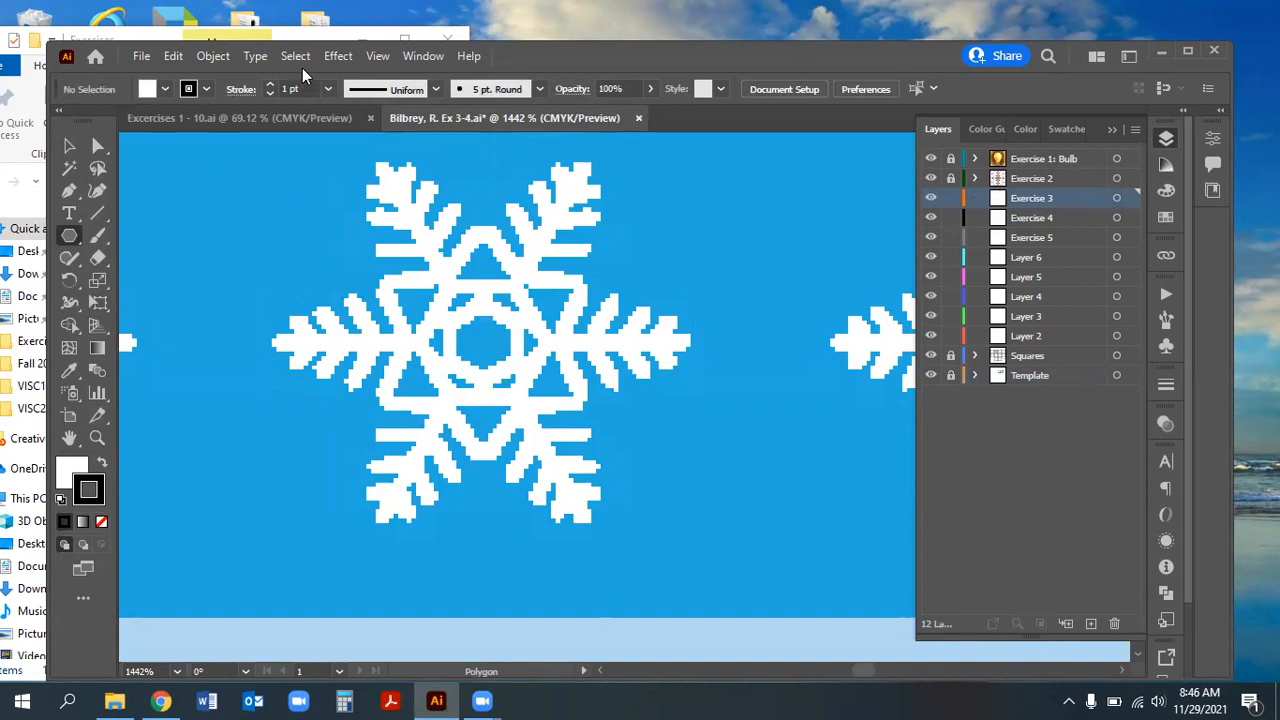
Turn off Snap to Grid
{"action": "left_click", "coordinate": [378, 56]}
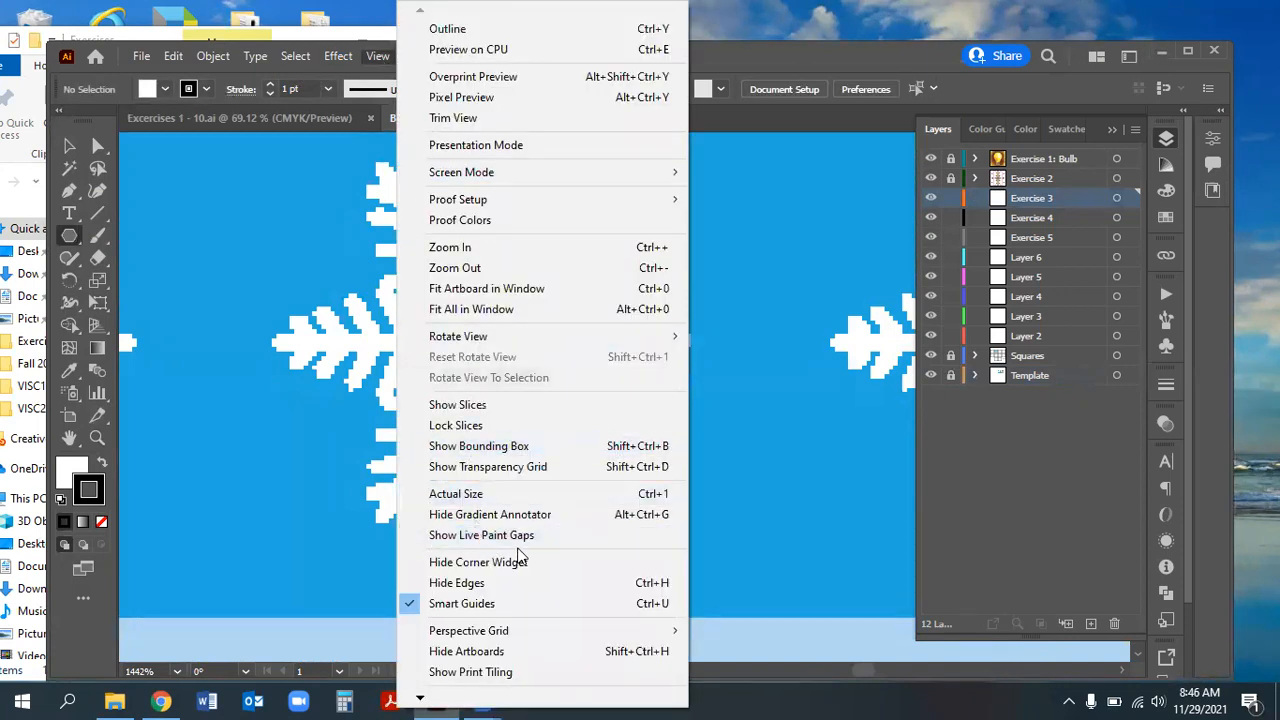
{"action": "mouse_move", "coordinate": [420, 697]}
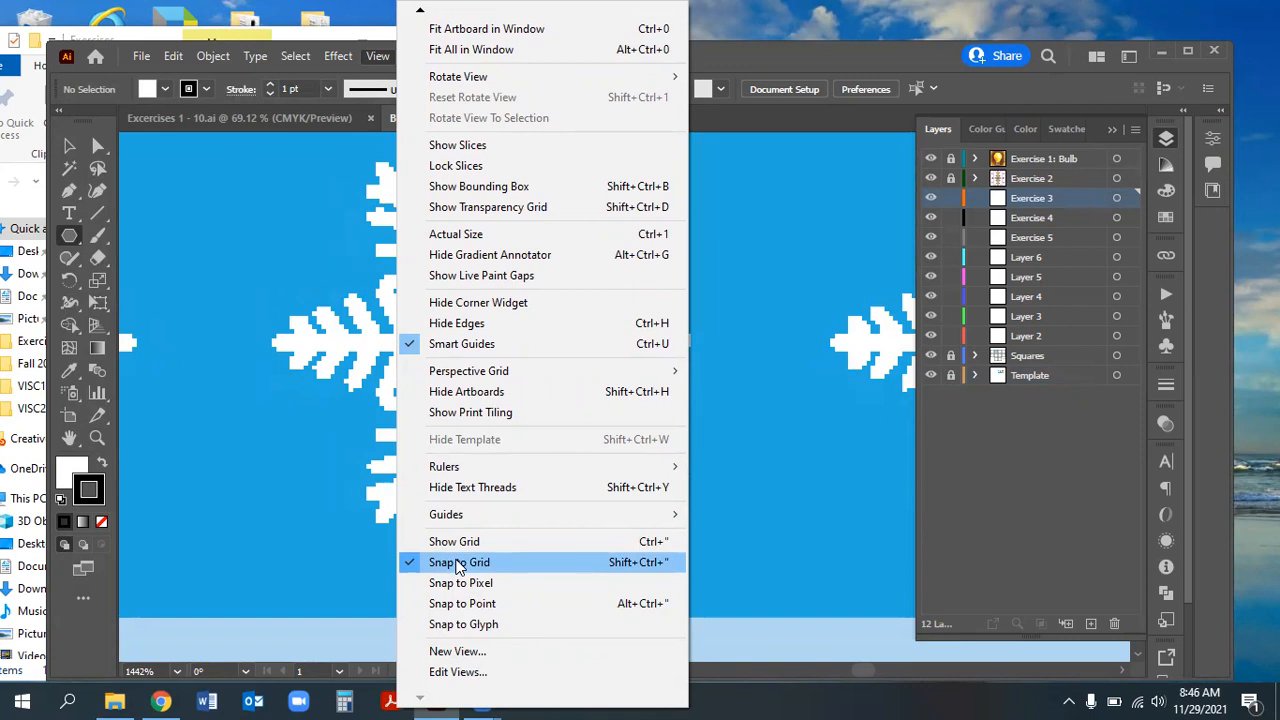
{"action": "left_click", "coordinate": [458, 566]}
Draw a hexagon about 0.05 in wide centred on the snowflake, with a white stroke and no fill
{"action": "left_click", "coordinate": [69, 237]}
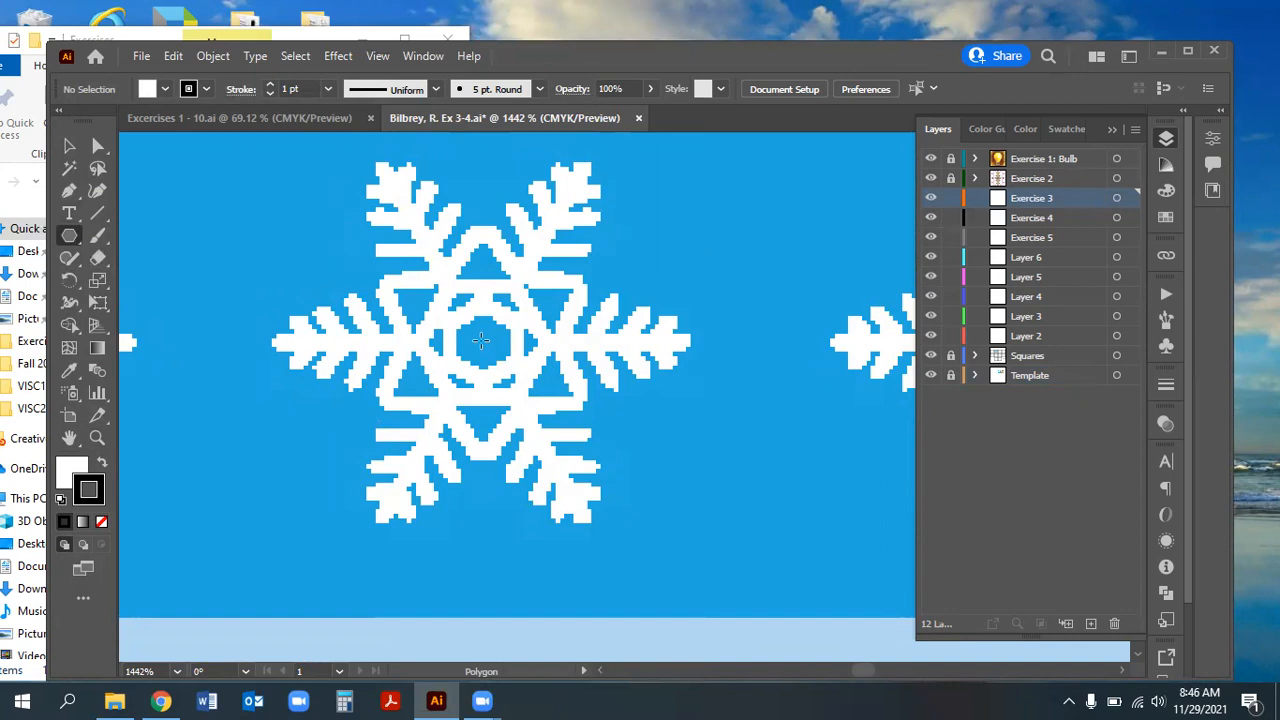
{"action": "left_click_drag", "start_coordinate": [482, 341], "coordinate": [462, 307]}
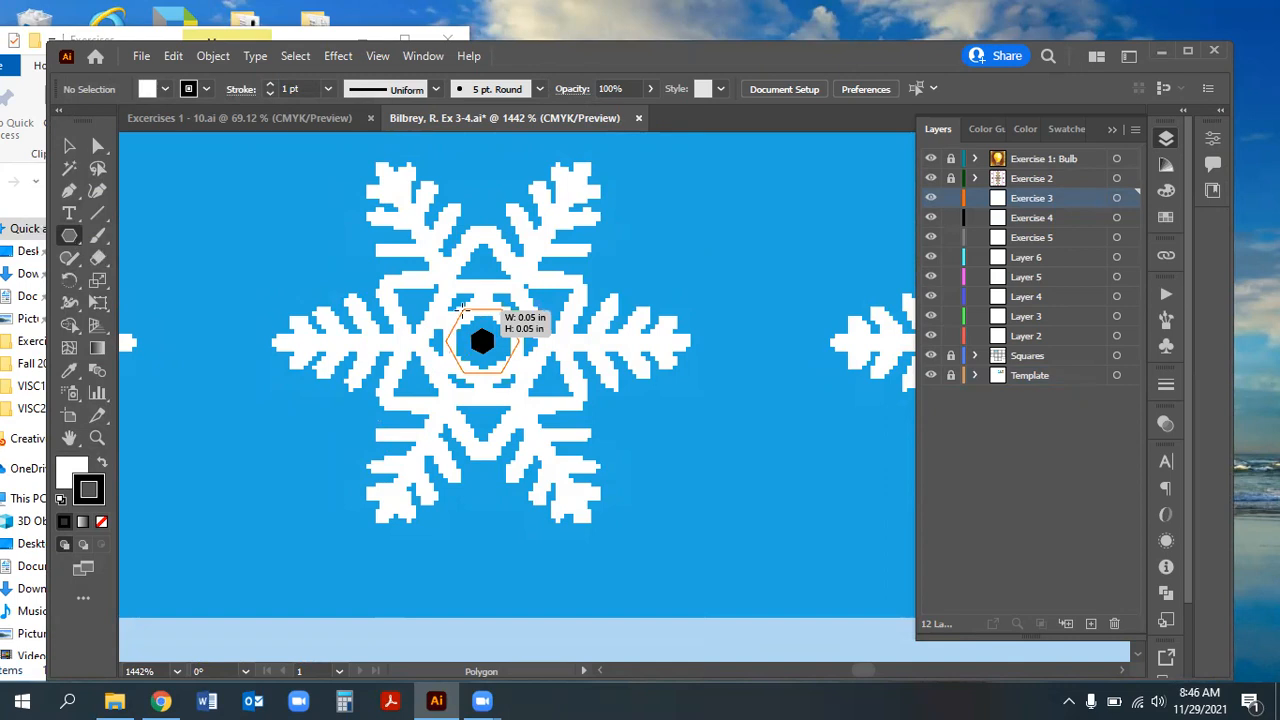
{"action": "left_click_drag", "start_coordinate": [463, 310], "coordinate": [463, 310]}
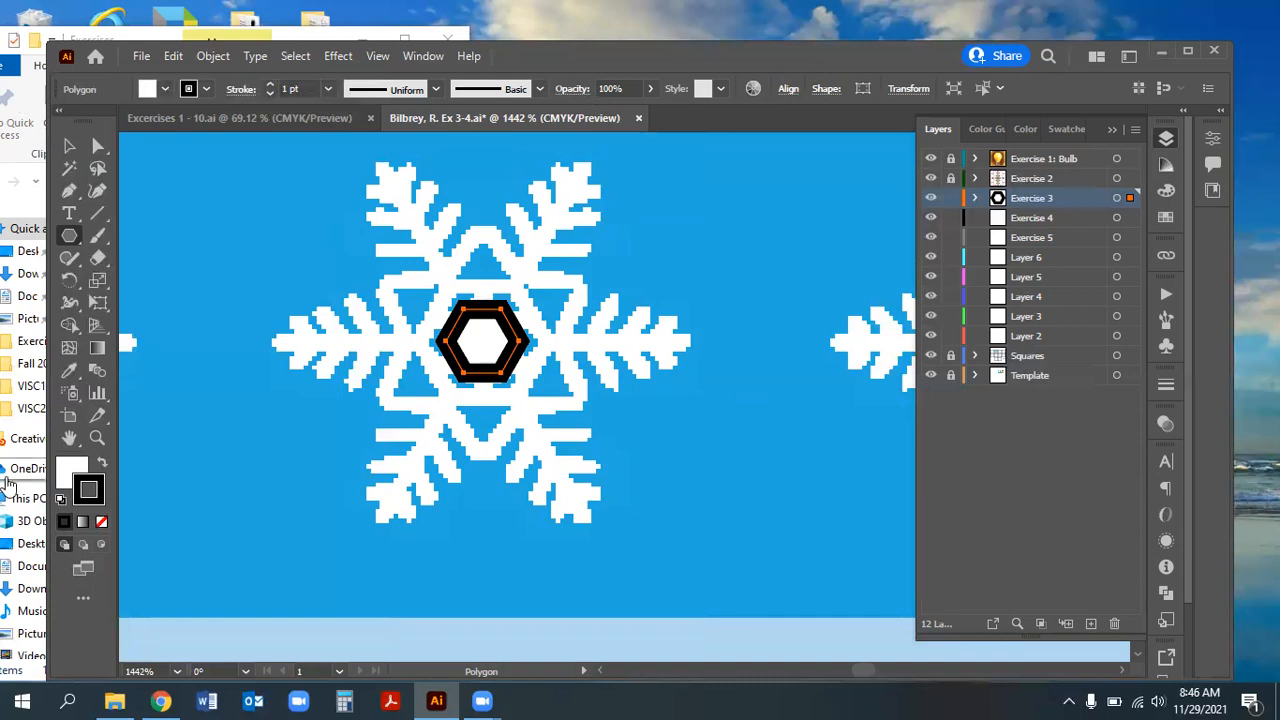
{"action": "left_click", "coordinate": [102, 465]}
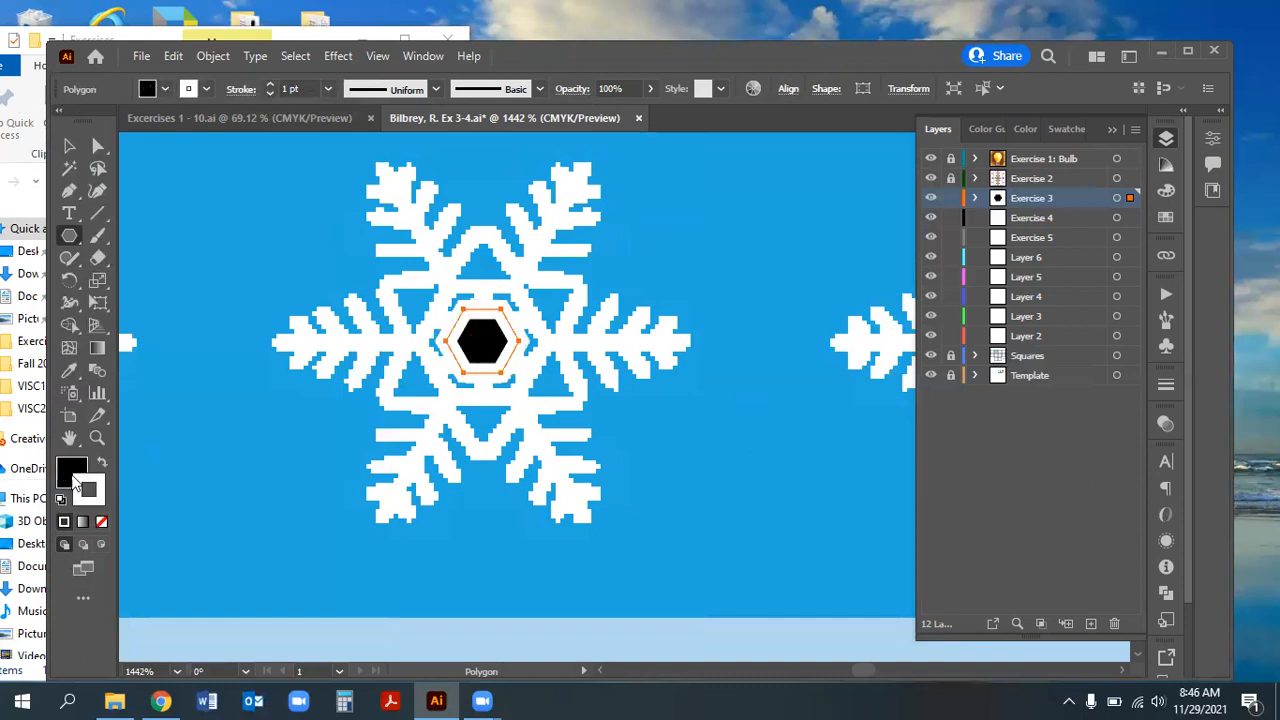
{"action": "left_click", "coordinate": [71, 473]}
{"action": "left_click", "coordinate": [101, 522]}
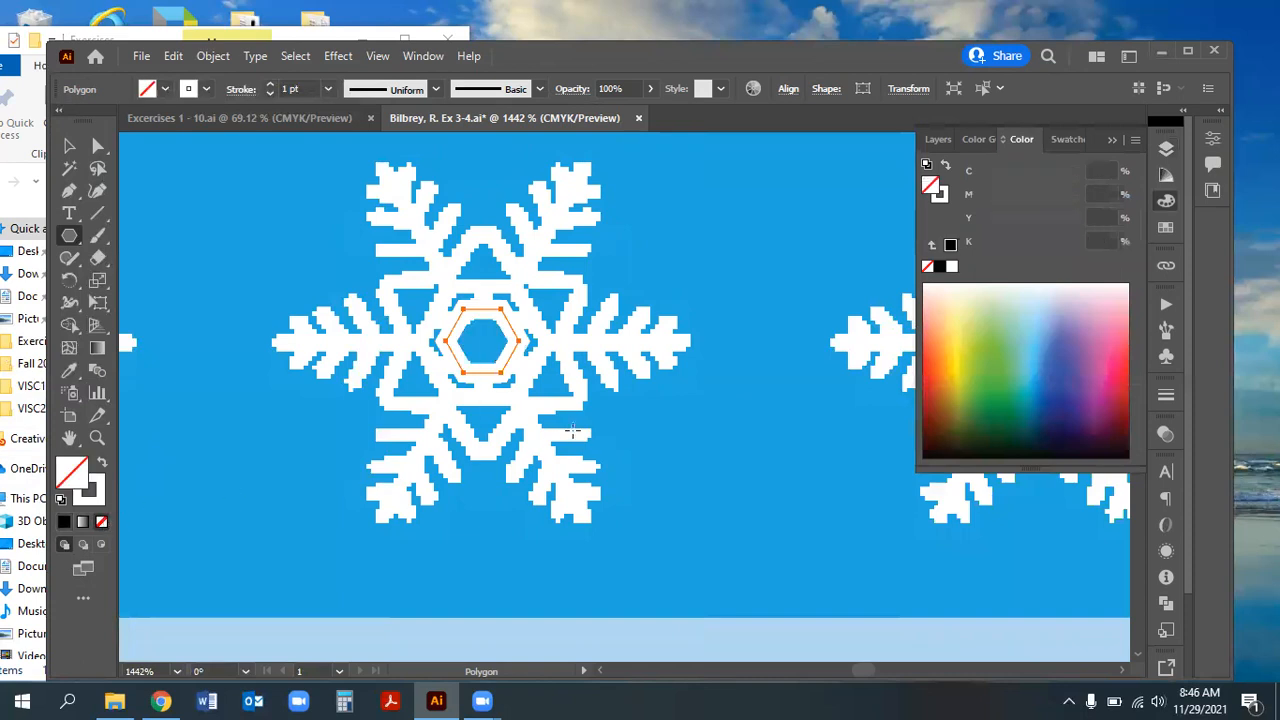
Try moving the hexagon off the snowflake's centre to compare it with the reference, and undo the move
{"action": "left_click", "coordinate": [69, 145]}
{"action": "left_click_drag", "start_coordinate": [470, 310], "coordinate": [721, 312]}
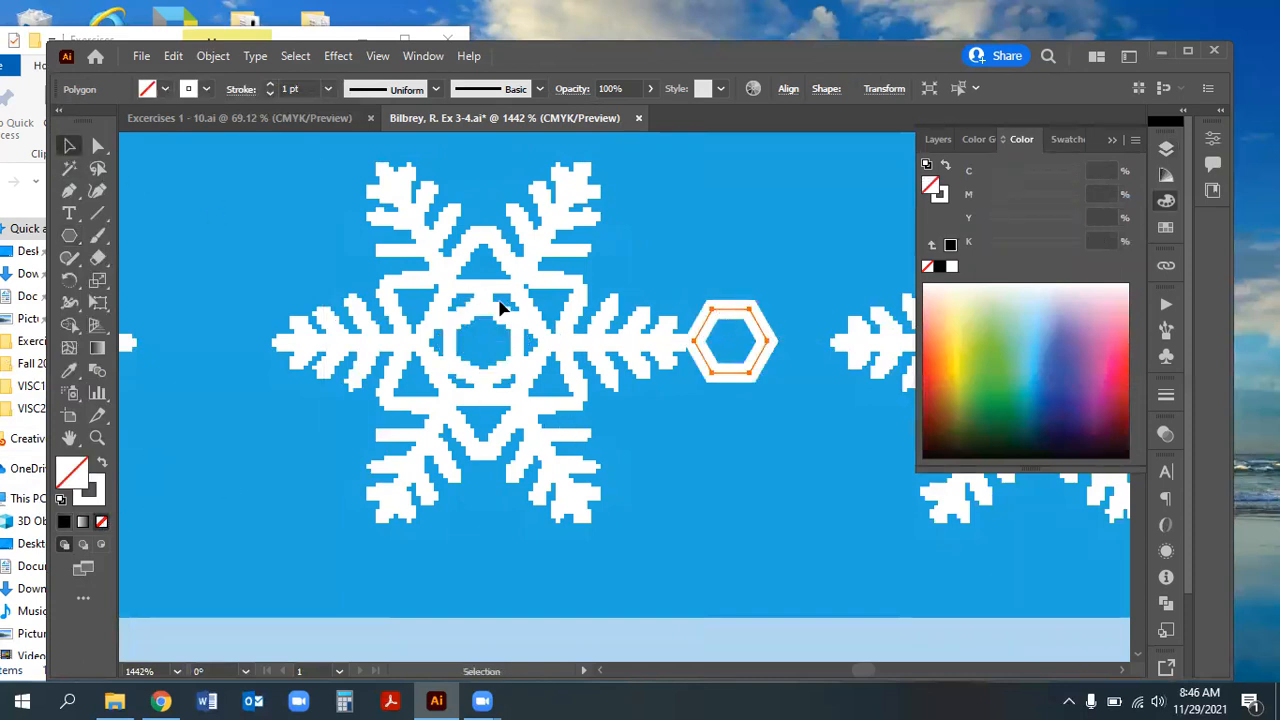
{"action": "key", "text": "ctrl+z"}
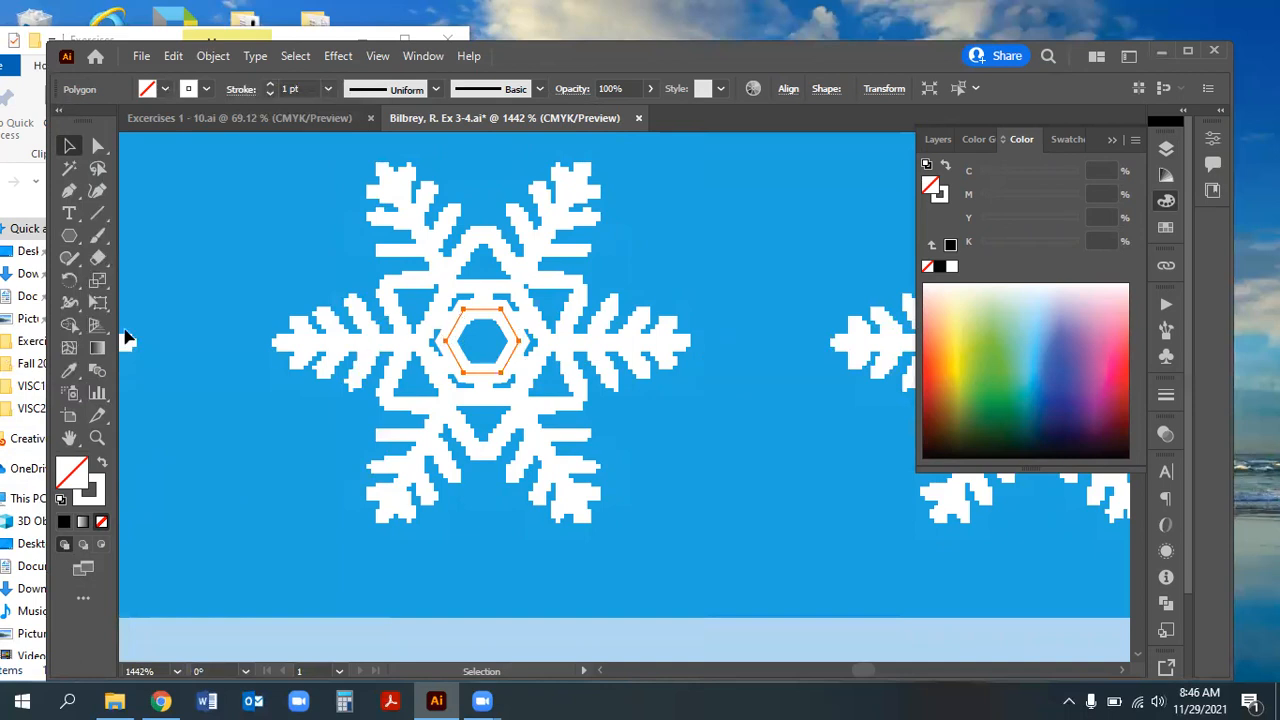
Rotate the hexagon by 360/12, or 30°, about its centre with the Rotate tool
{"action": "left_click", "coordinate": [884, 88]}
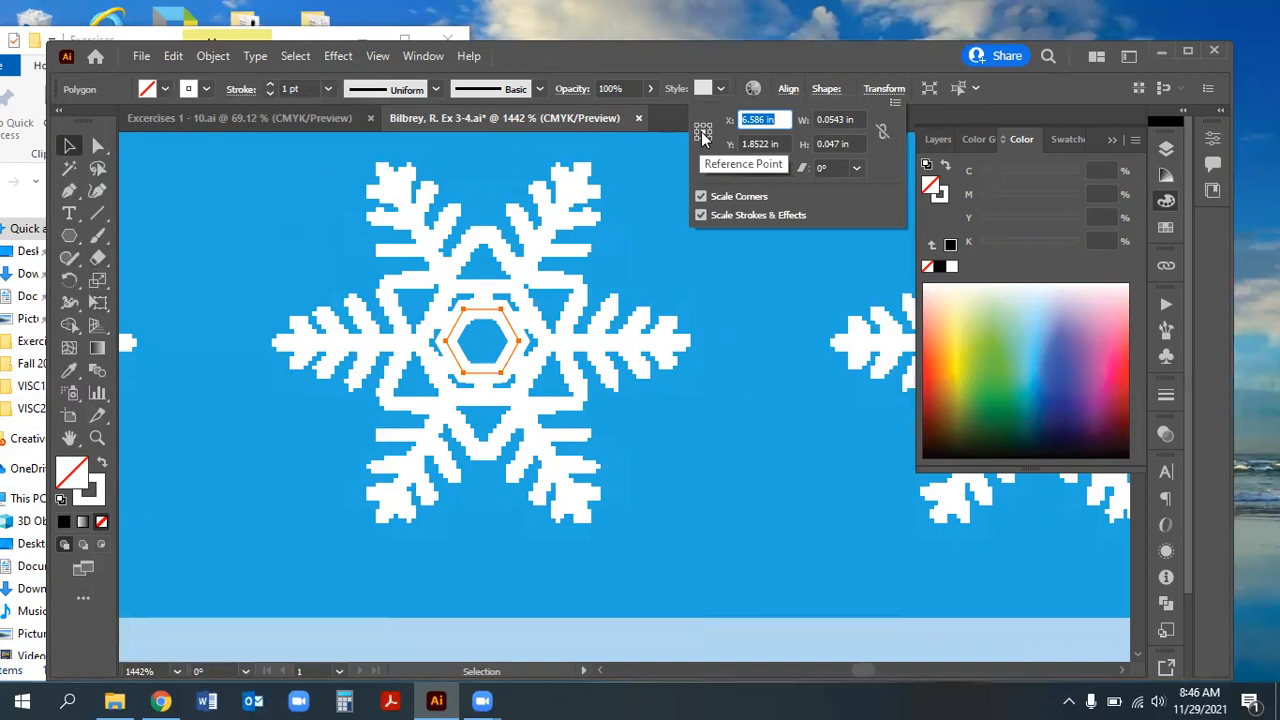
{"action": "double_click", "coordinate": [69, 280]}
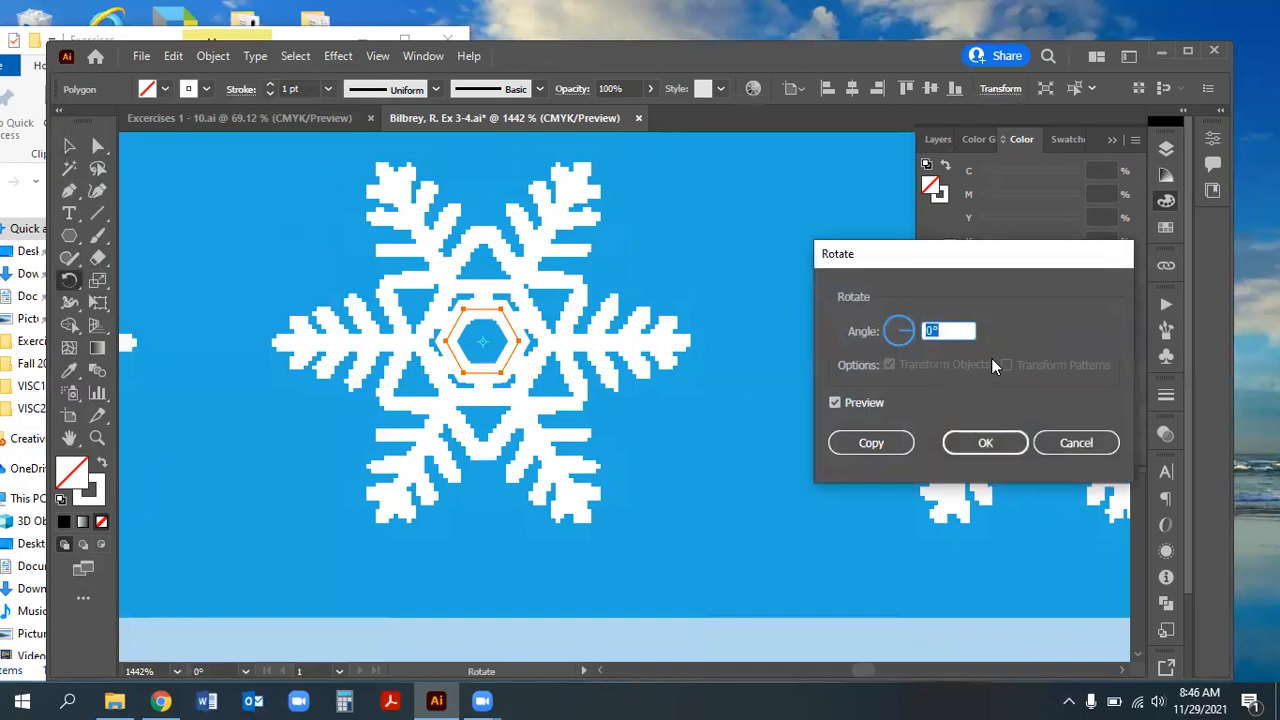
{"action": "type", "text": "360/3"}
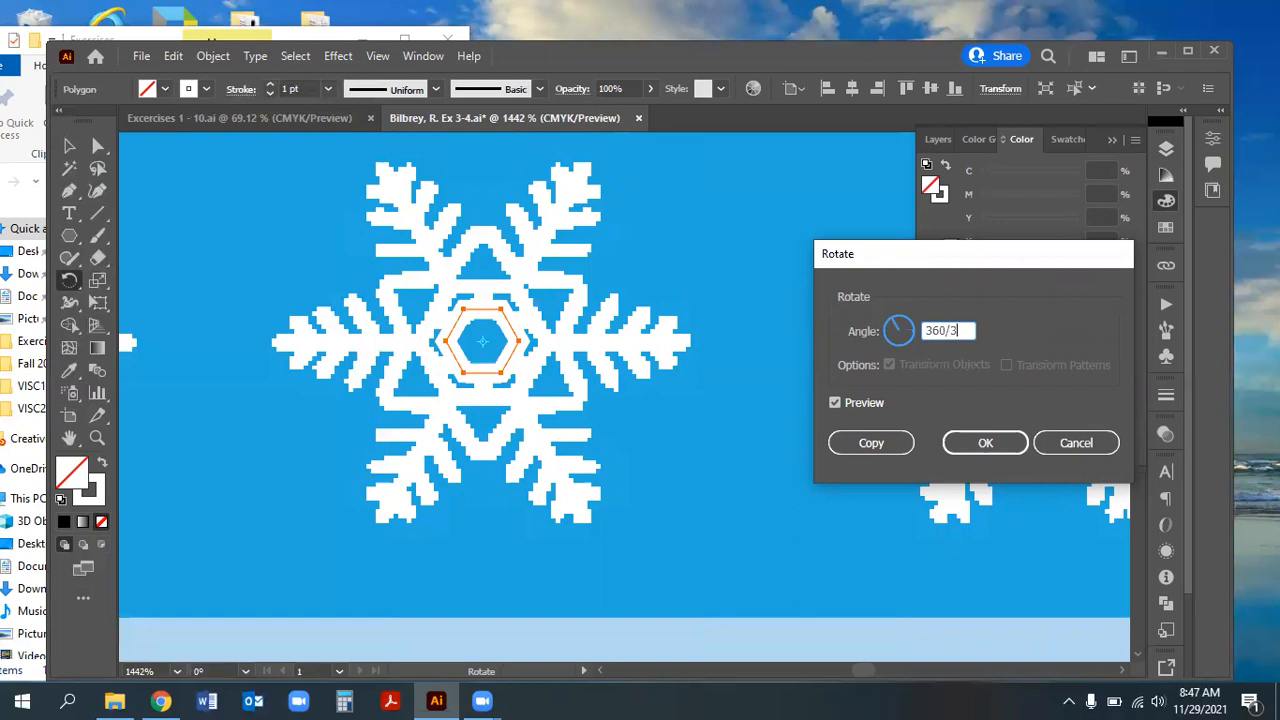
{"action": "key", "text": "Tab"}
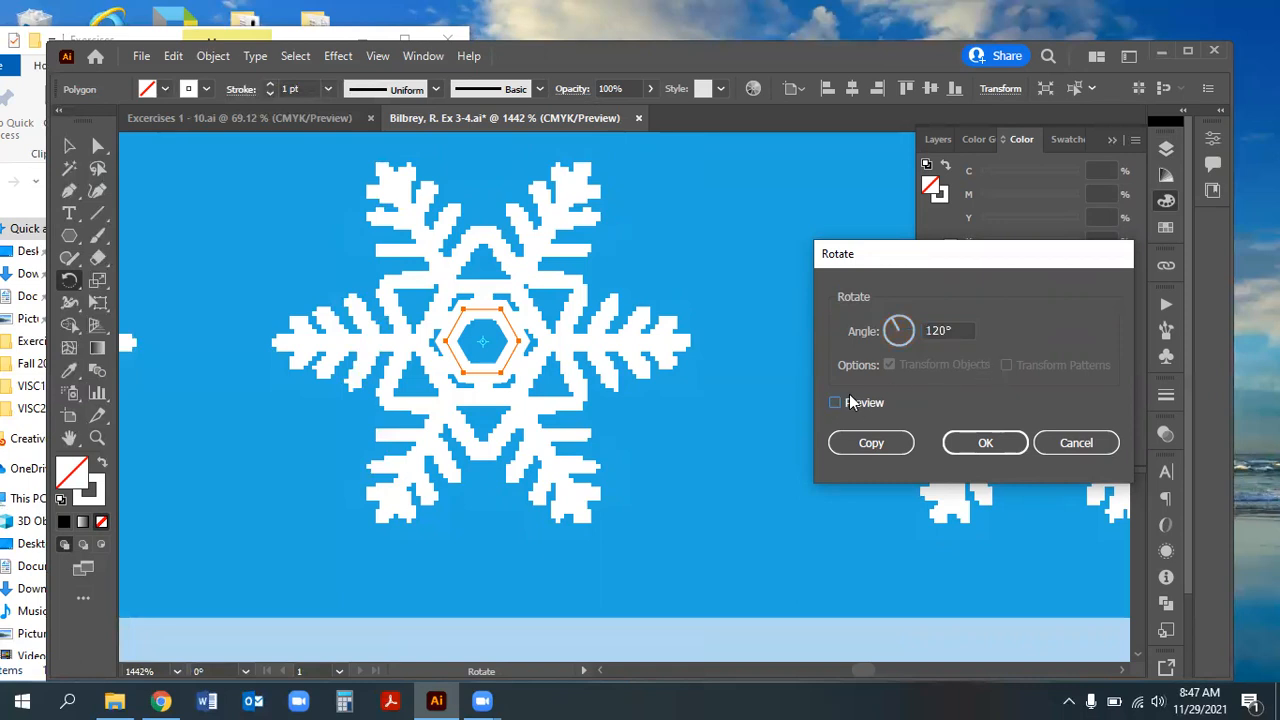
{"action": "left_click", "coordinate": [866, 338]}
{"action": "type", "text": "3"}
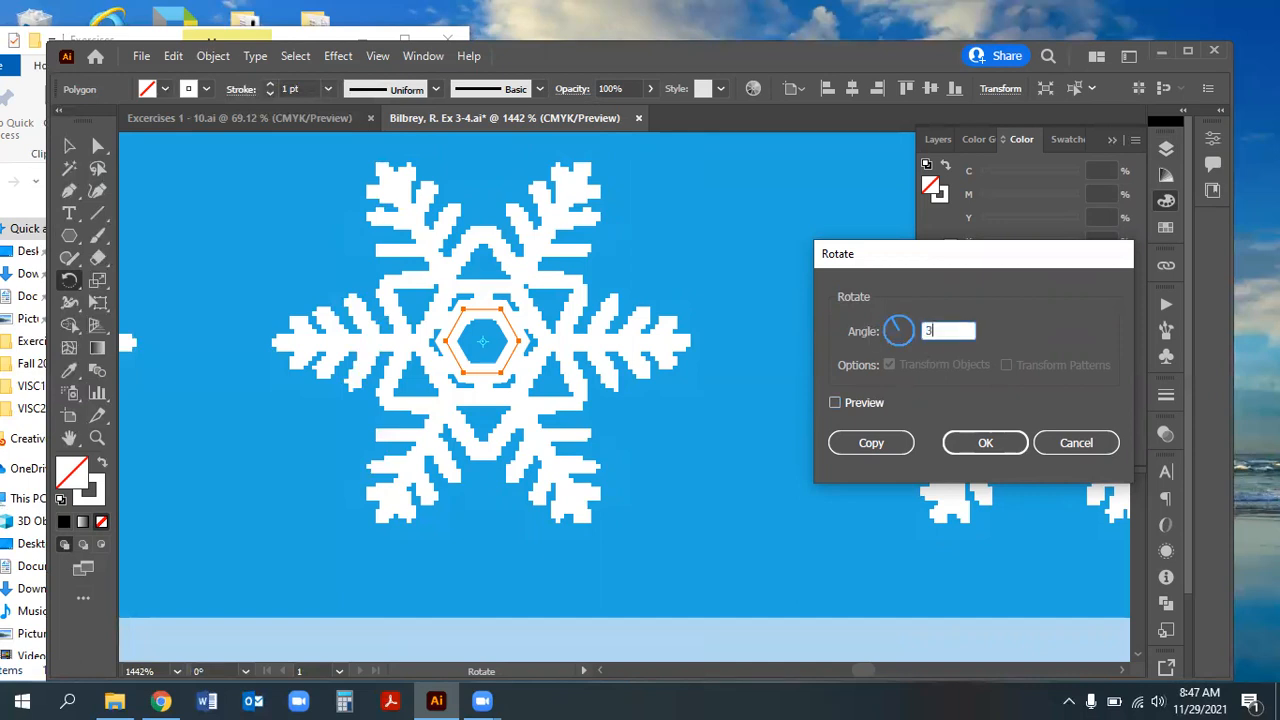
{"action": "type", "text": "60/12"}
{"action": "left_click", "coordinate": [838, 402]}
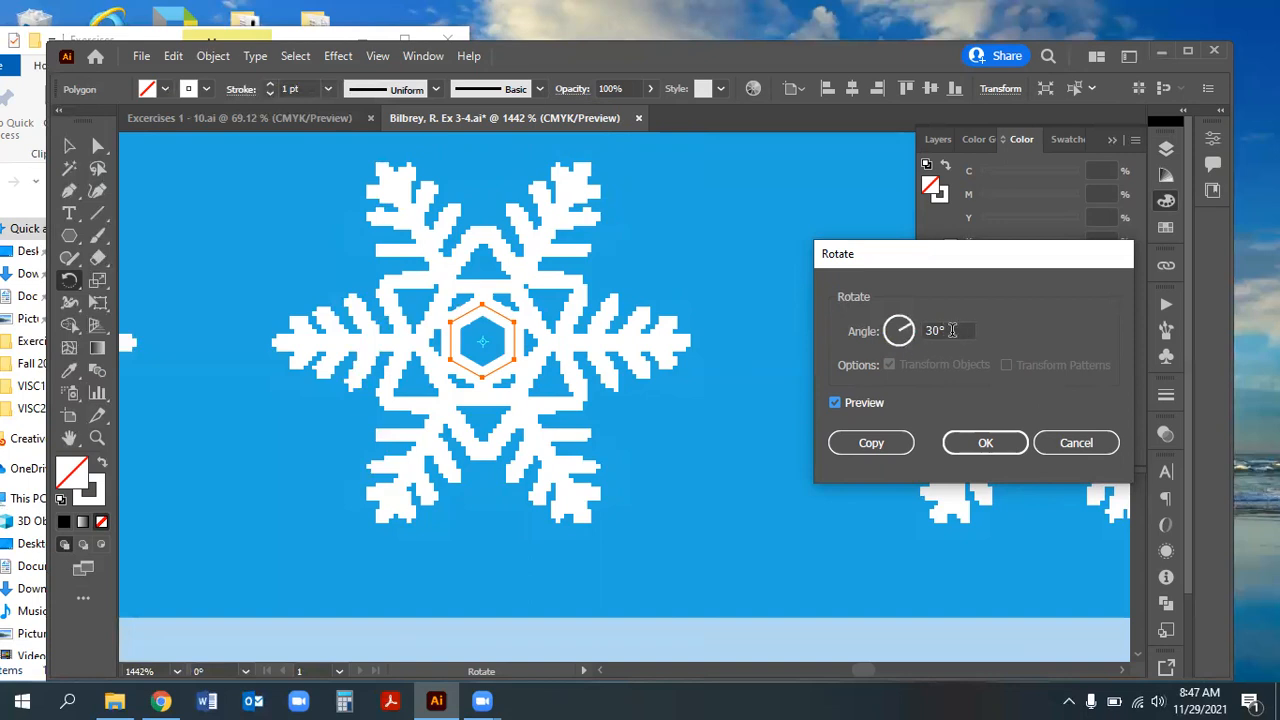
{"action": "left_click", "coordinate": [988, 443]}
Draw a second, larger white-stroked hexagon with flat top and bottom around the first, from the snowflake's centre
{"action": "left_click", "coordinate": [97, 439]}
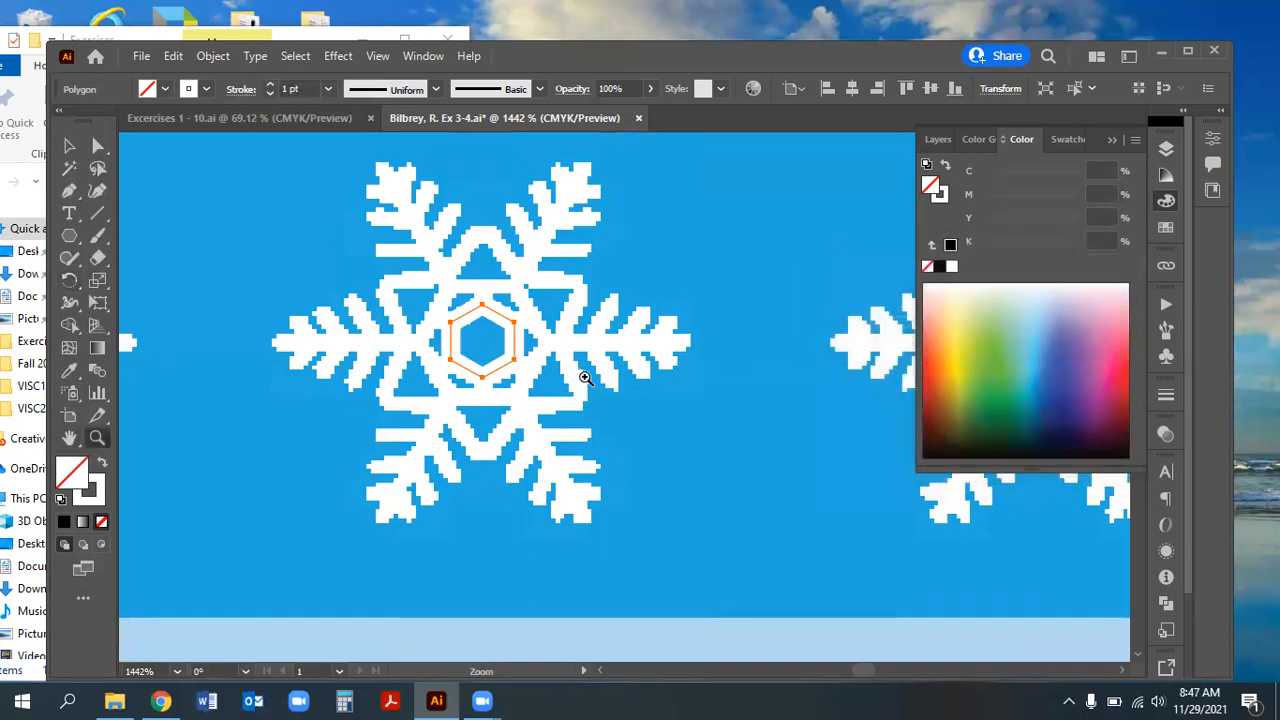
{"action": "left_click_drag", "start_coordinate": [586, 368], "coordinate": [677, 429]}
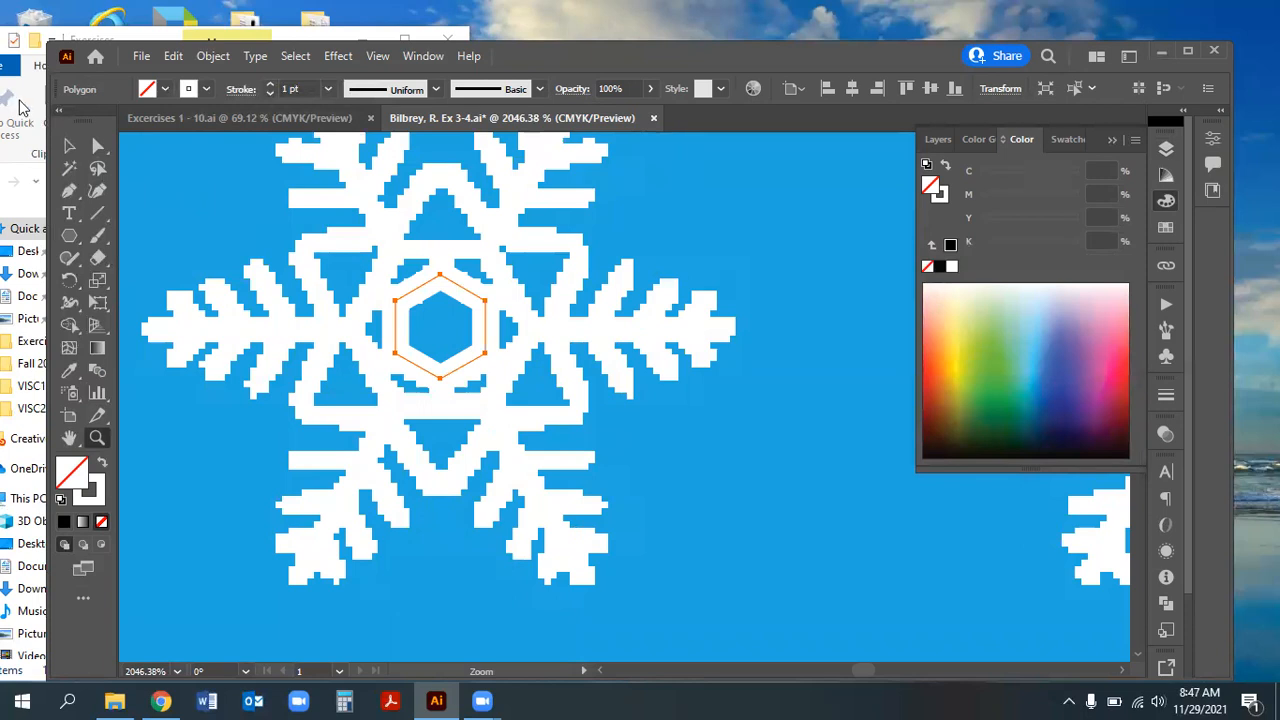
{"action": "left_click", "coordinate": [69, 235]}
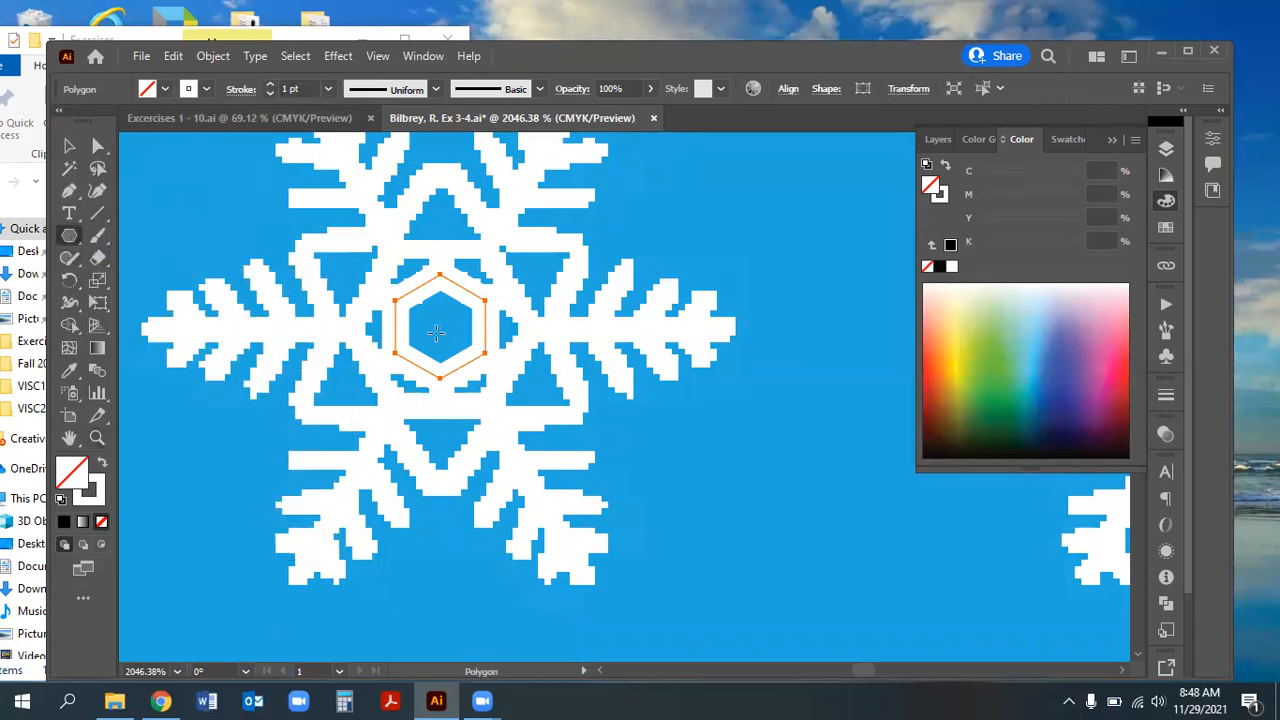
{"action": "left_click_drag", "start_coordinate": [441, 325], "coordinate": [373, 277]}
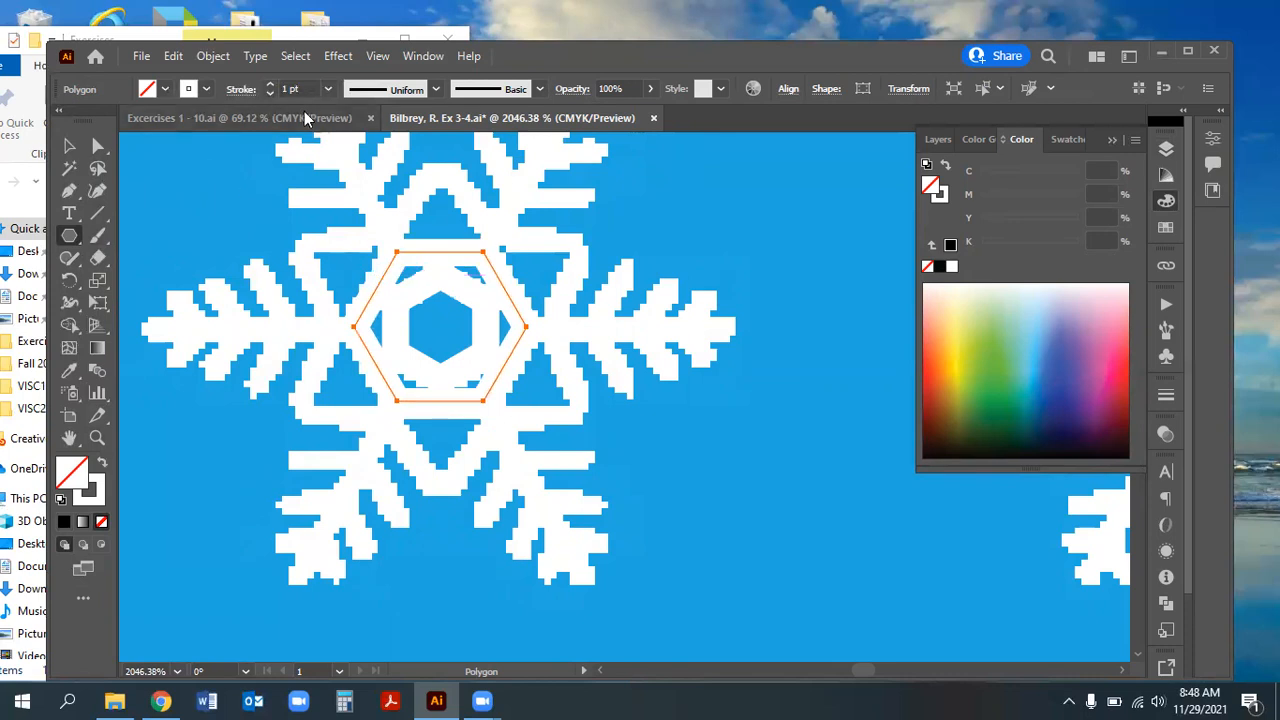
Hide and show the Template layer to check the two hexagons without the reference image
{"action": "left_click", "coordinate": [69, 145]}
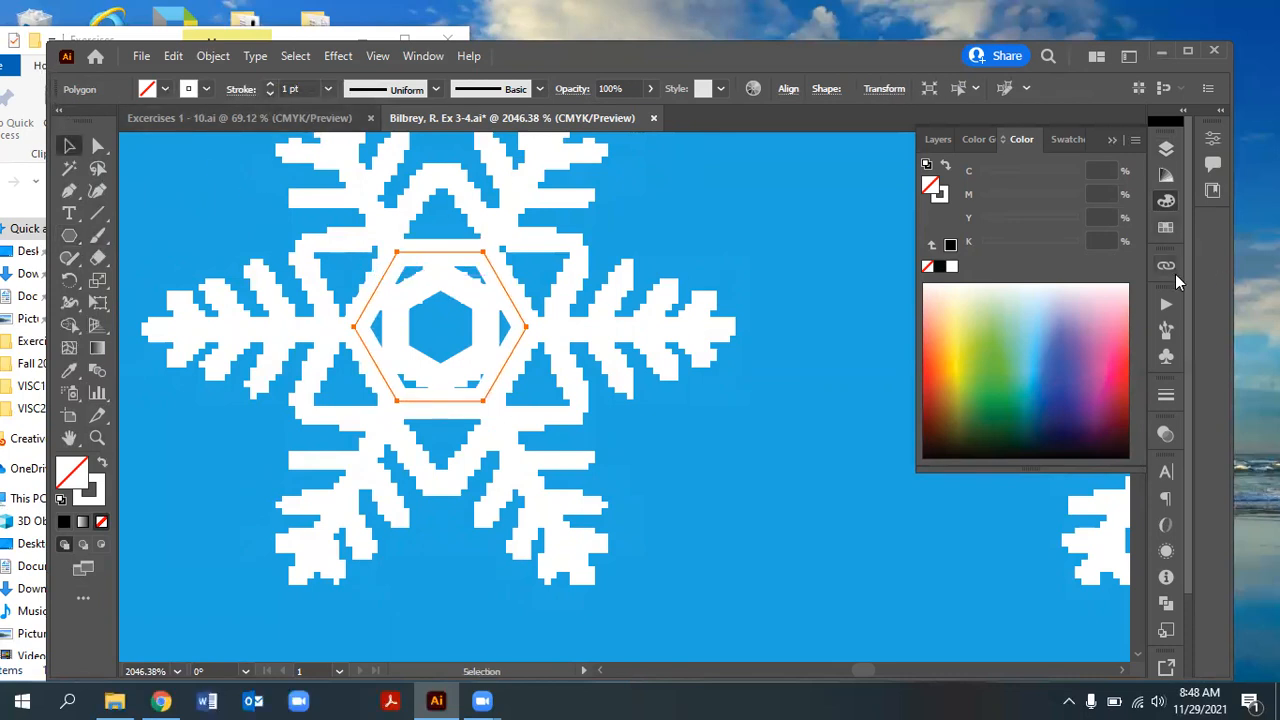
{"action": "left_click", "coordinate": [1166, 148]}
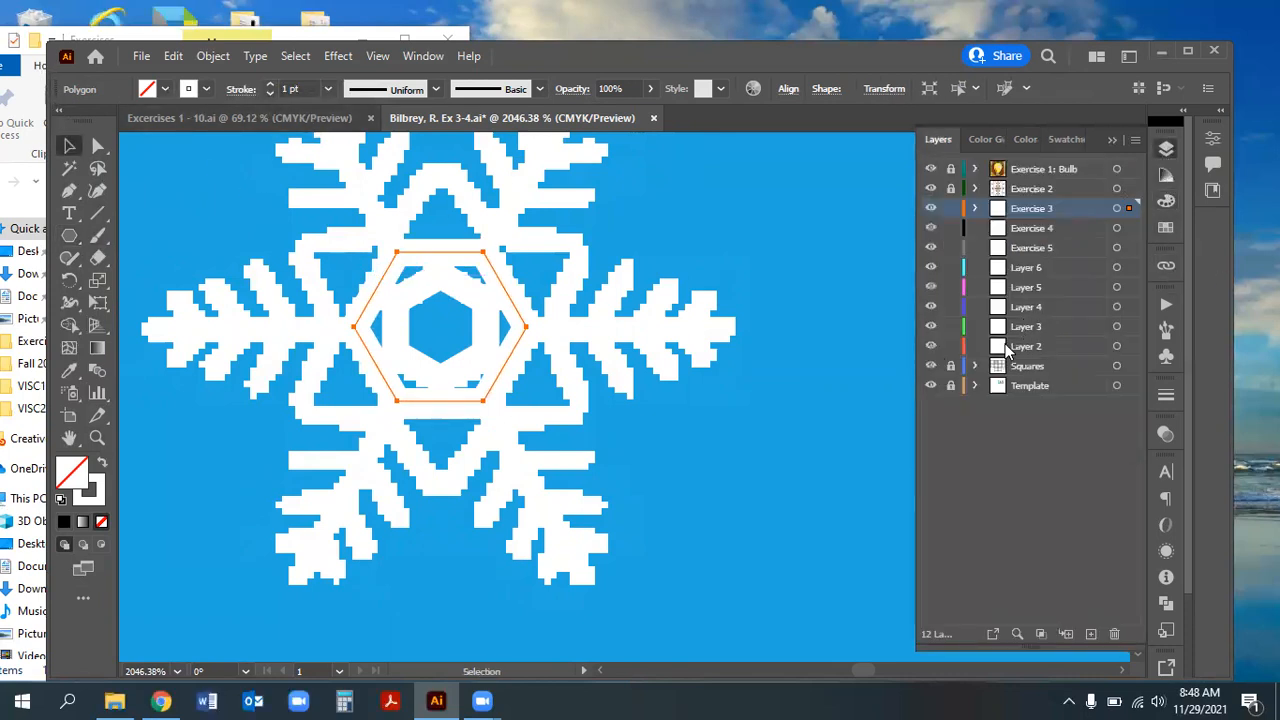
{"action": "left_click", "coordinate": [930, 386]}
{"action": "left_click", "coordinate": [930, 386]}
Draw a large rectangle around the snowflake and fill it with the bright blue swatch
{"action": "scroll", "coordinate": [125, 330], "scroll_direction": "up", "scroll_amount": 2}
{"action": "left_click", "coordinate": [69, 236]}
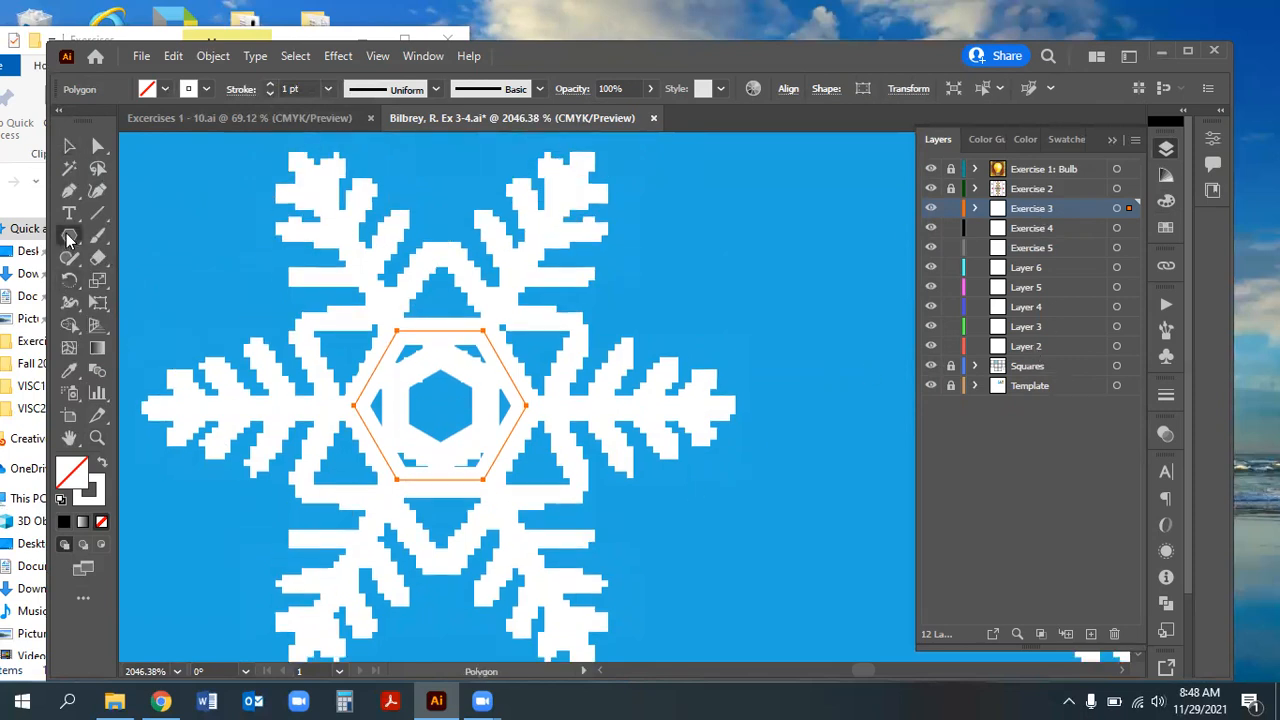
{"action": "left_click", "coordinate": [134, 241]}
{"action": "scroll", "coordinate": [190, 184], "scroll_direction": "up", "scroll_amount": 2}
{"action": "left_click_drag", "start_coordinate": [125, 161], "coordinate": [723, 590]}
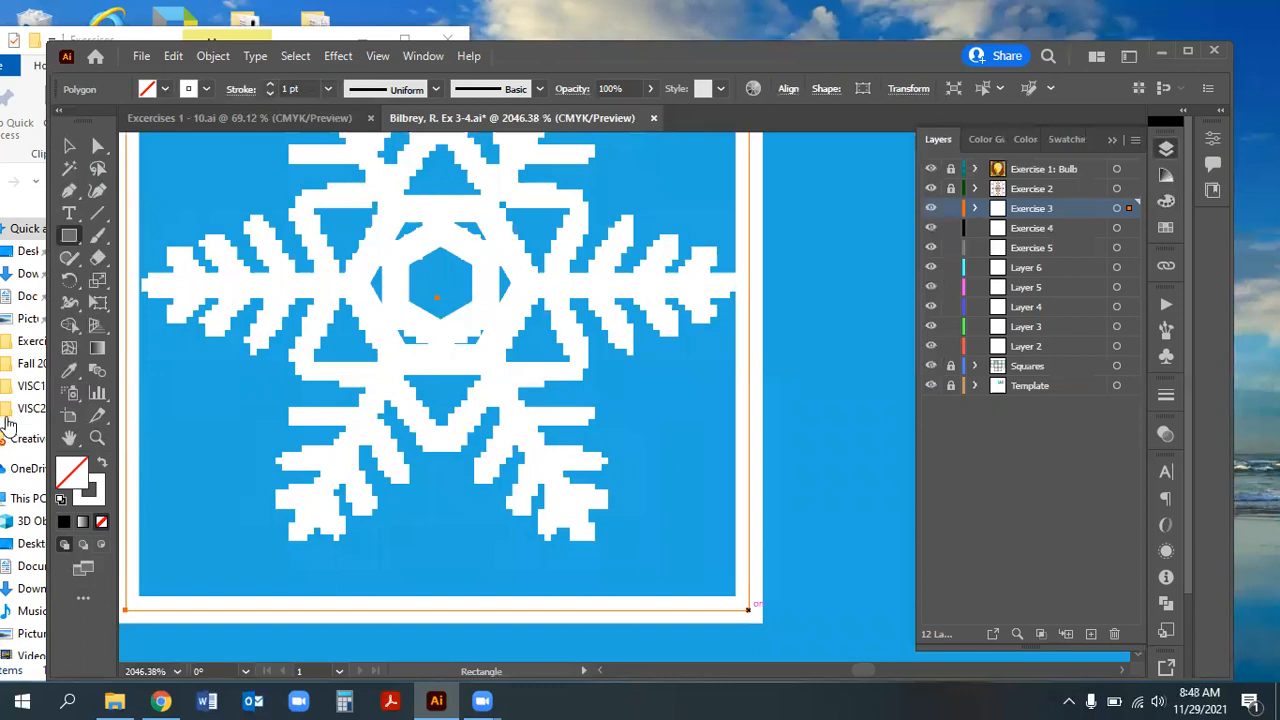
{"action": "left_click", "coordinate": [1166, 228]}
{"action": "left_click", "coordinate": [930, 238]}
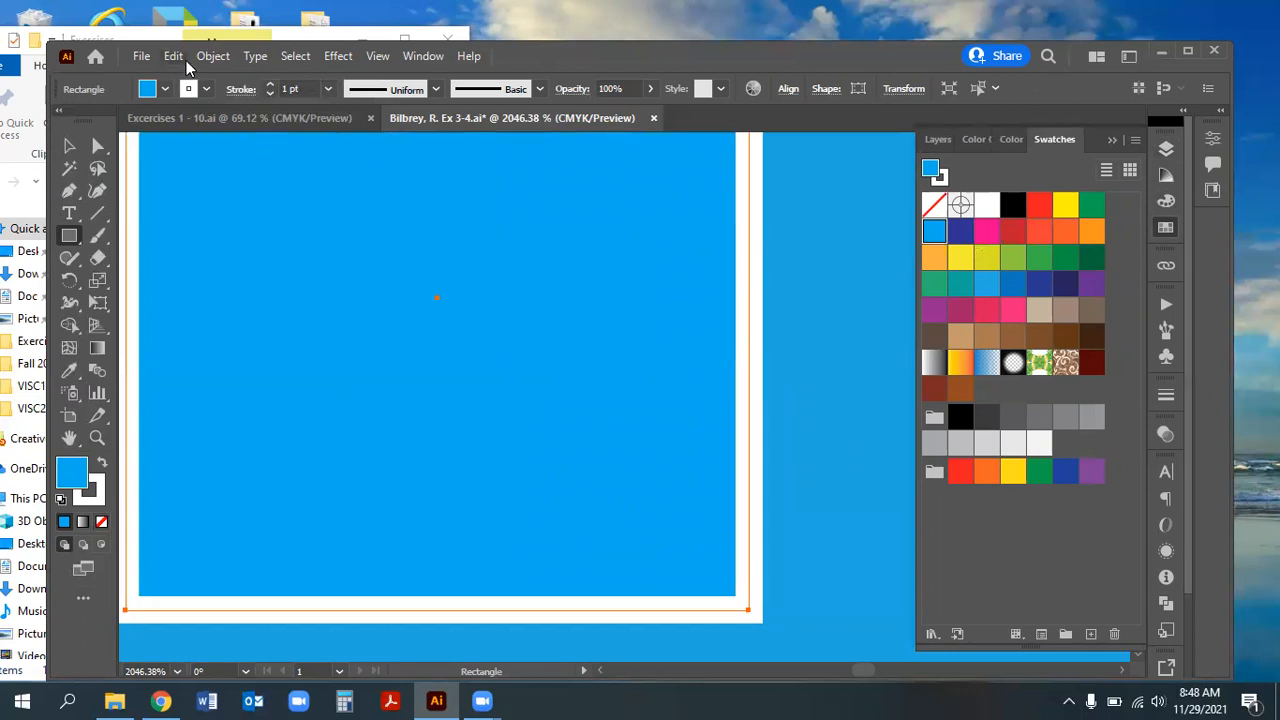
Send the blue rectangle to the back, behind the two hexagons
{"action": "right_click", "coordinate": [360, 351]}
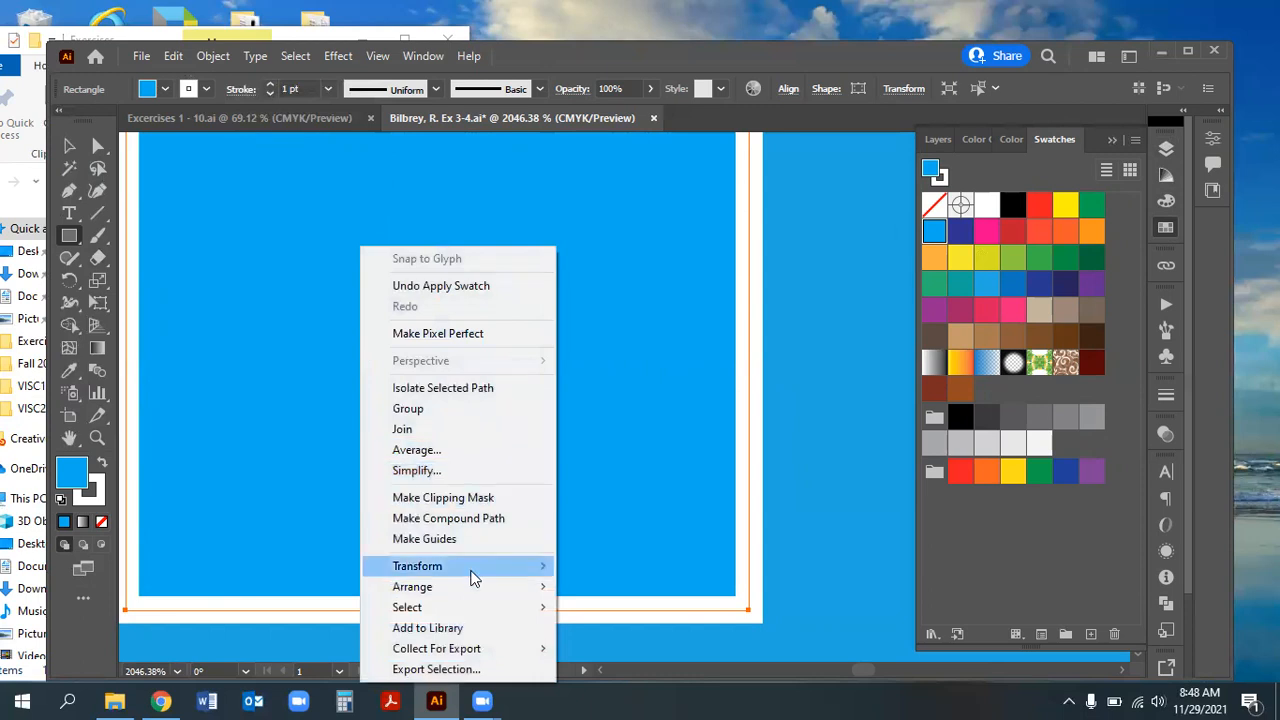
{"action": "mouse_move", "coordinate": [474, 586]}
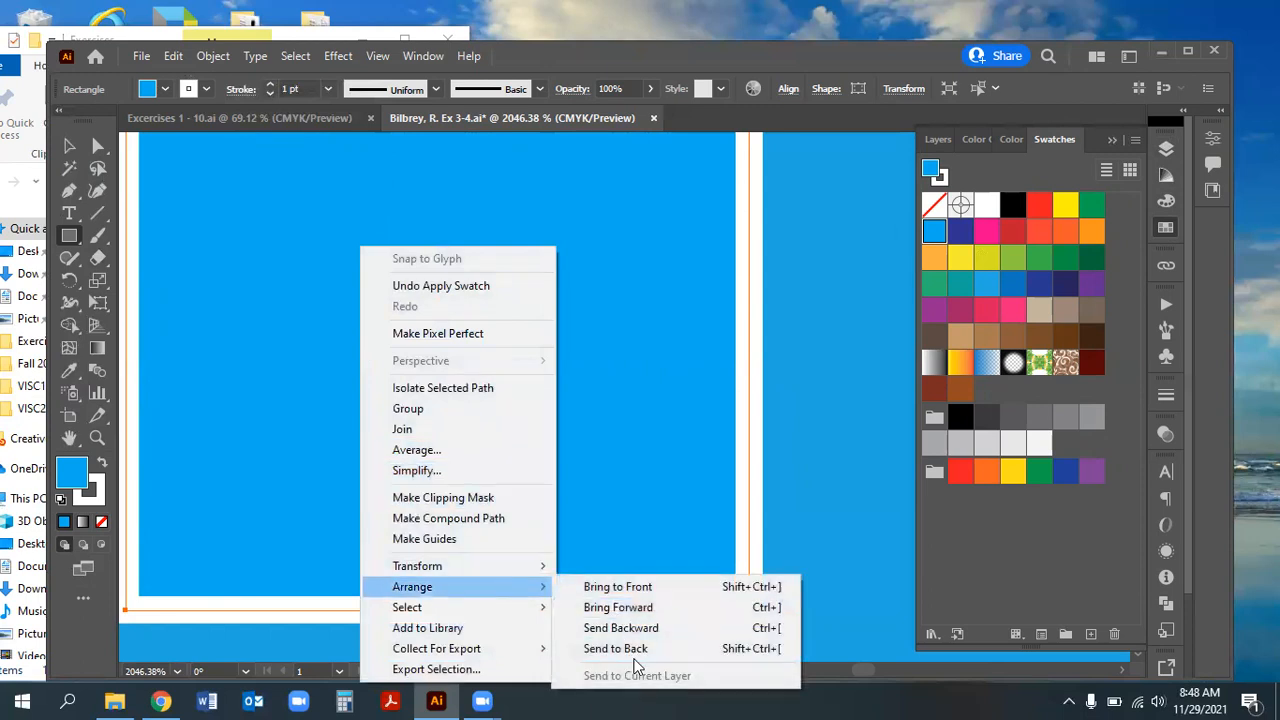
{"action": "left_click", "coordinate": [620, 648]}
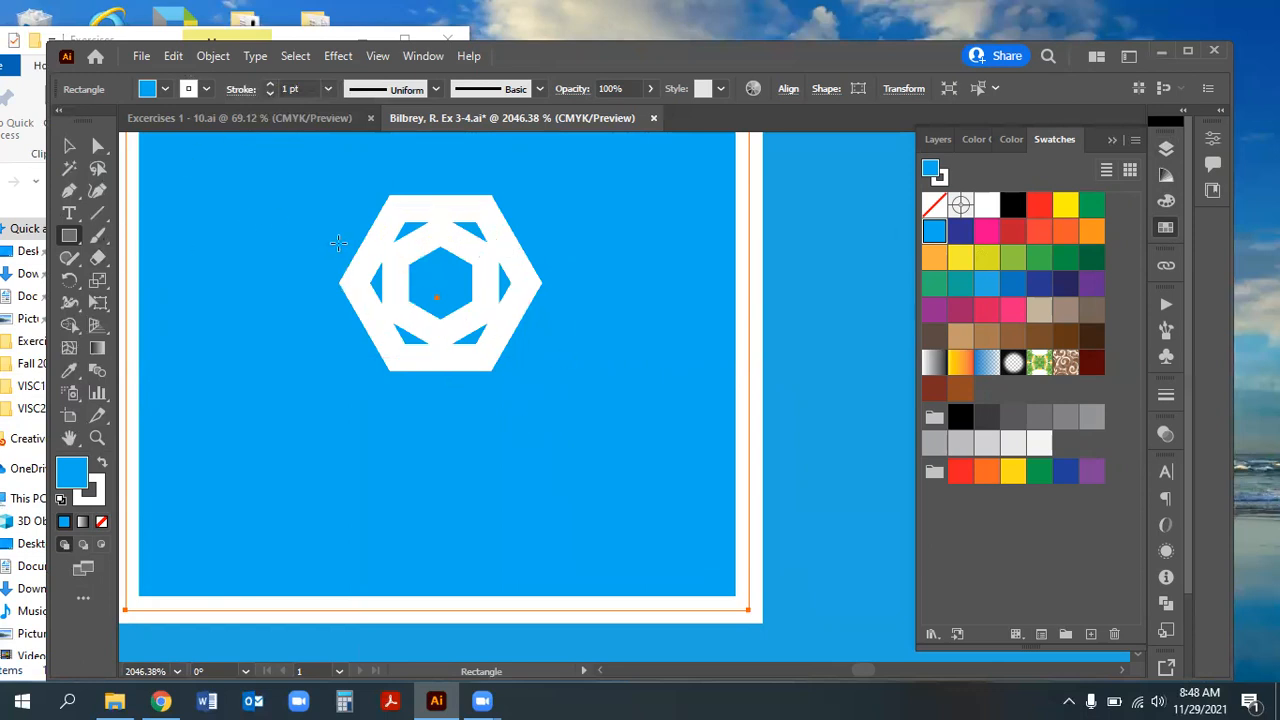
{"action": "left_click", "coordinate": [69, 146]}
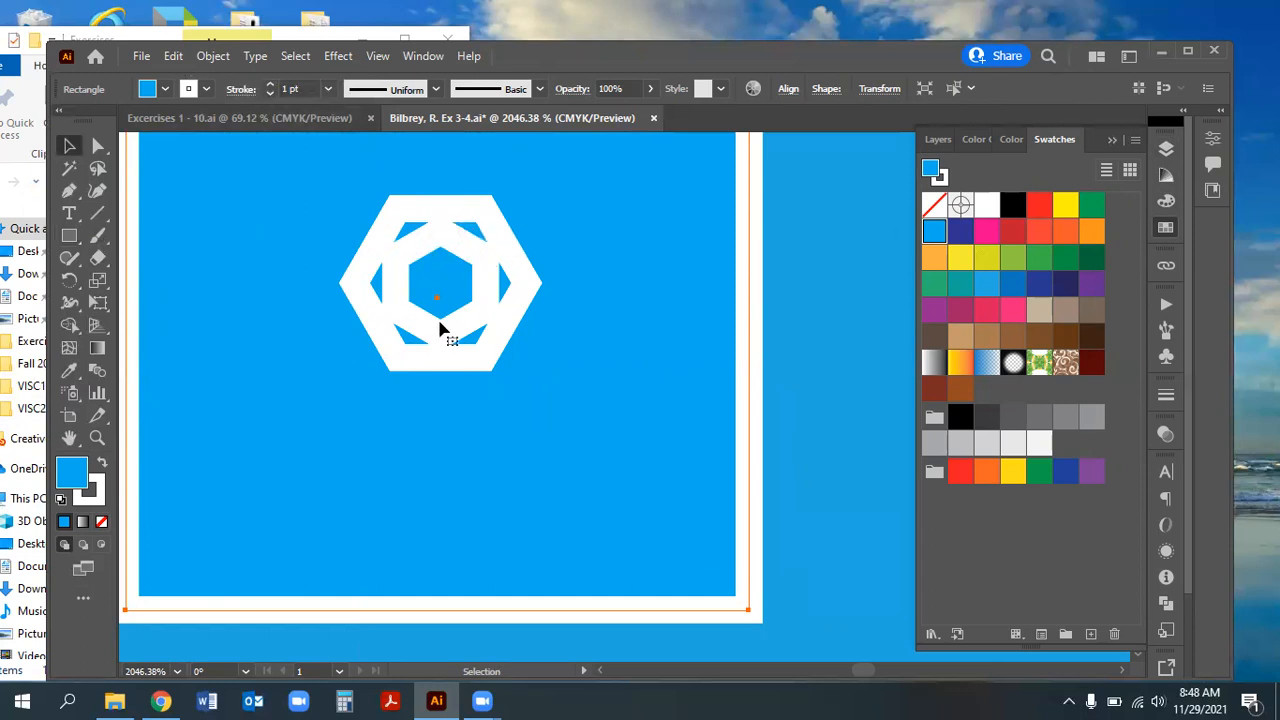
Toggle the visibility of the Template and Exercise 3 layers to compare the drawn hexagons with the reference snowflake
{"action": "left_click", "coordinate": [1112, 141]}
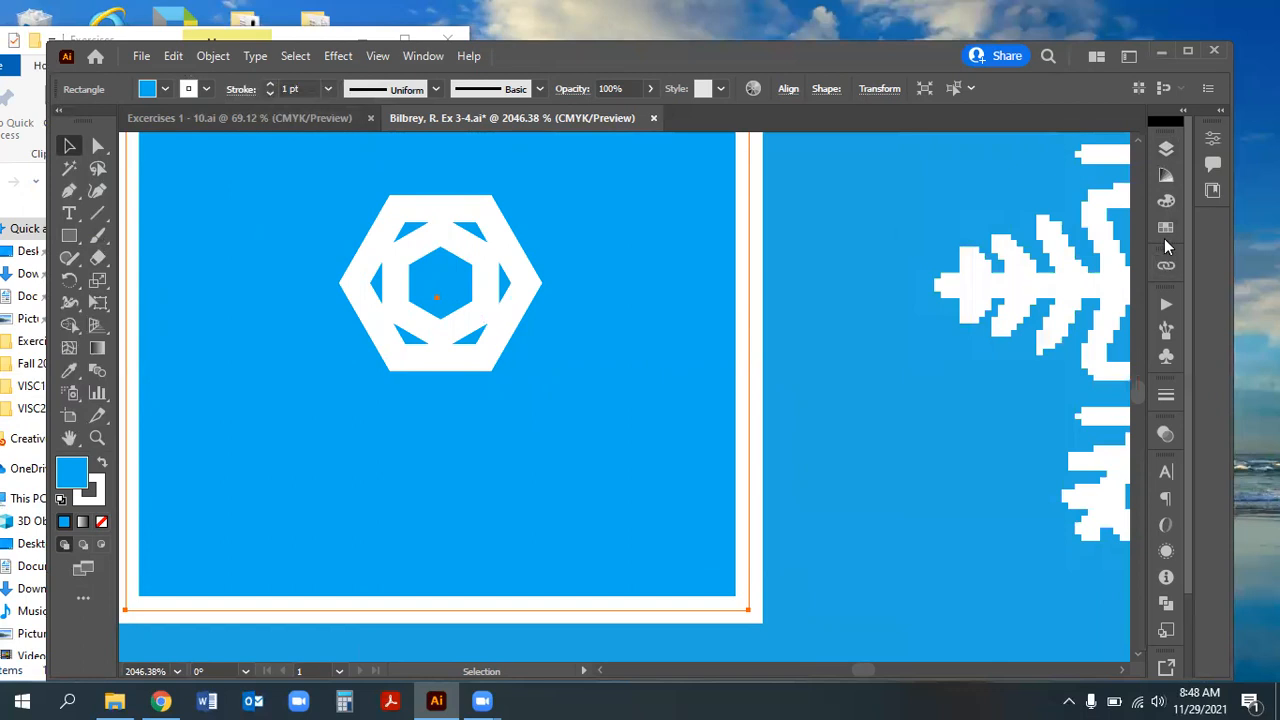
{"action": "left_click", "coordinate": [1166, 149]}
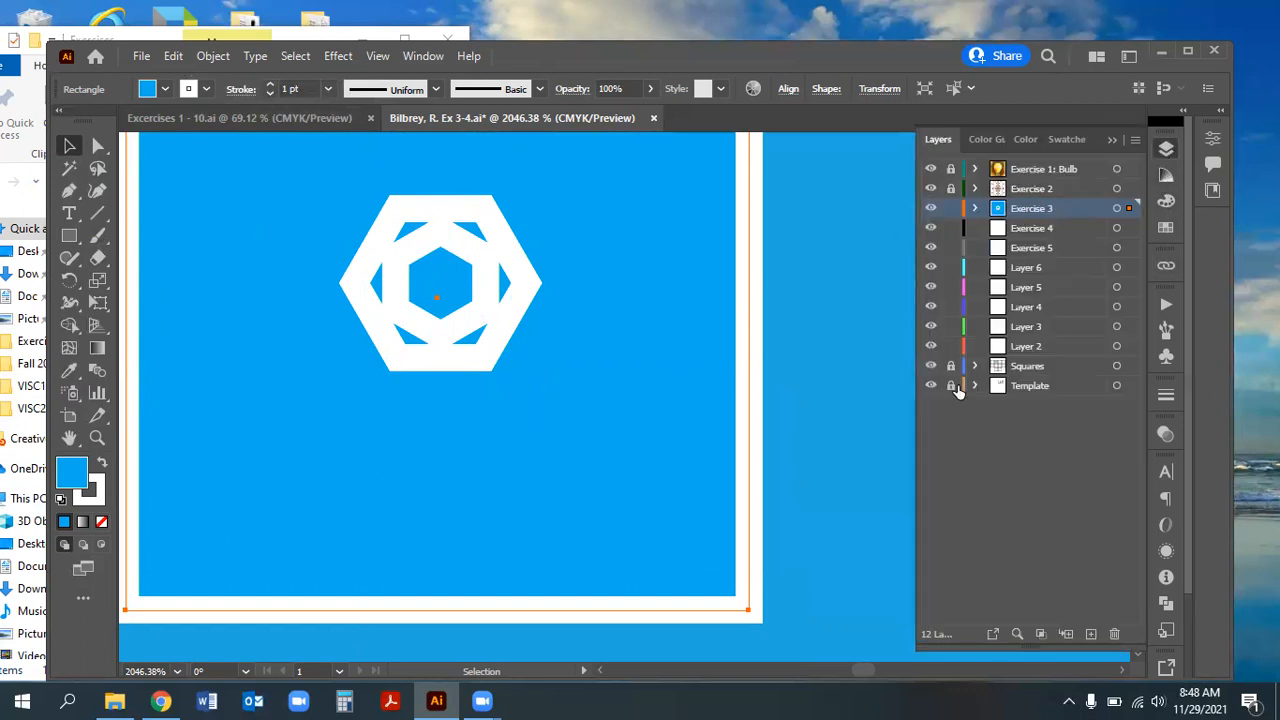
{"action": "left_click", "coordinate": [931, 386]}
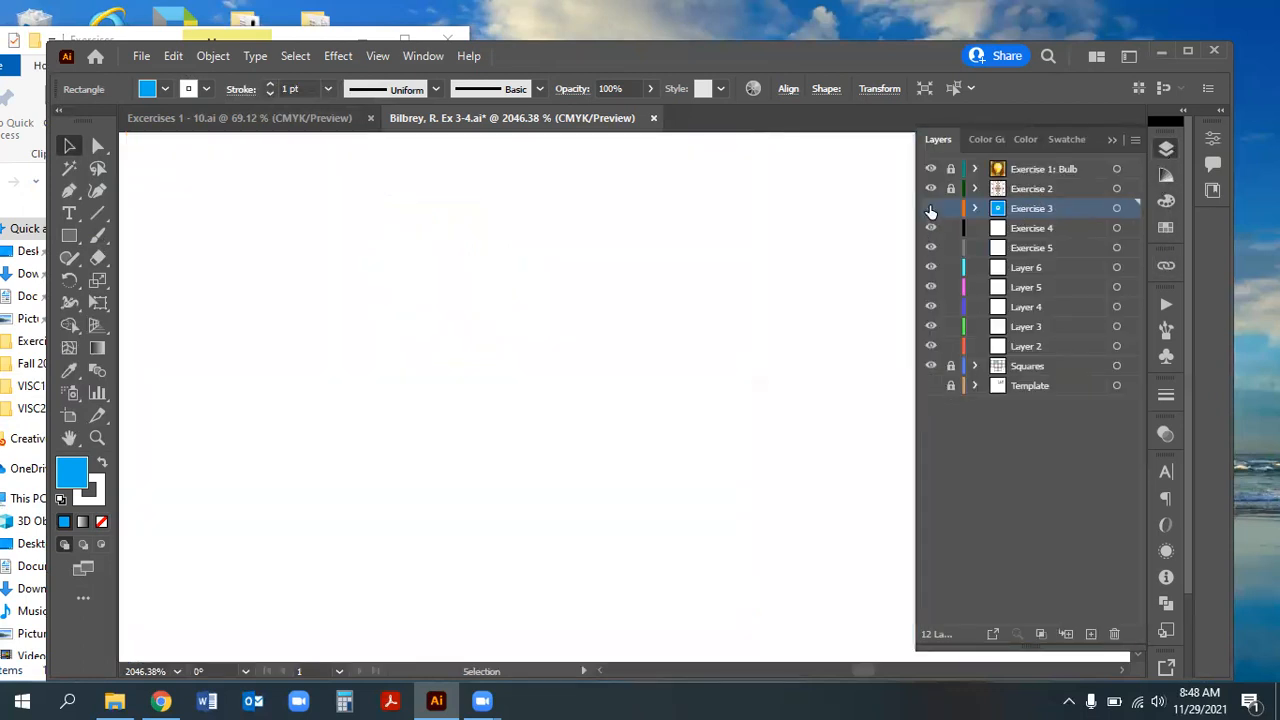
{"action": "left_click", "coordinate": [930, 208]}
{"action": "left_click", "coordinate": [930, 208]}
{"action": "left_click", "coordinate": [931, 385]}
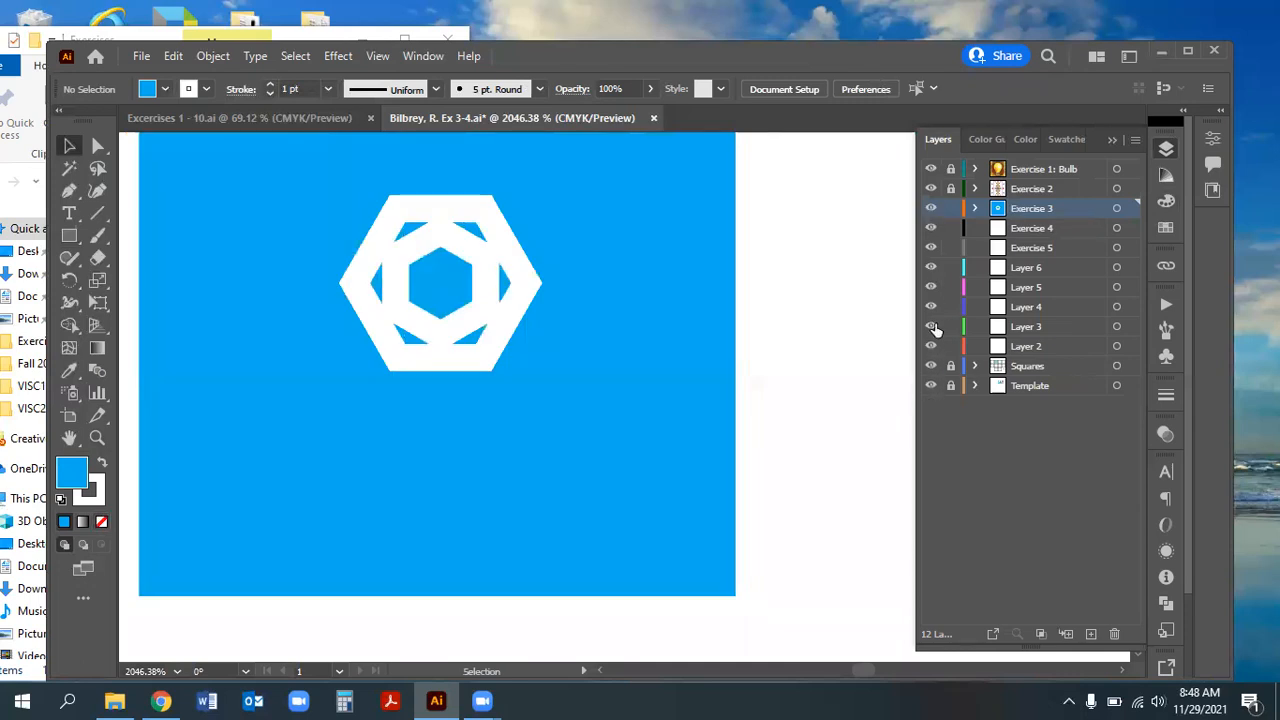
{"action": "left_click", "coordinate": [931, 208]}
{"action": "left_click", "coordinate": [931, 208]}
{"action": "left_click", "coordinate": [931, 208]}
{"action": "left_click", "coordinate": [931, 208]}
{"action": "left_click", "coordinate": [931, 208]}
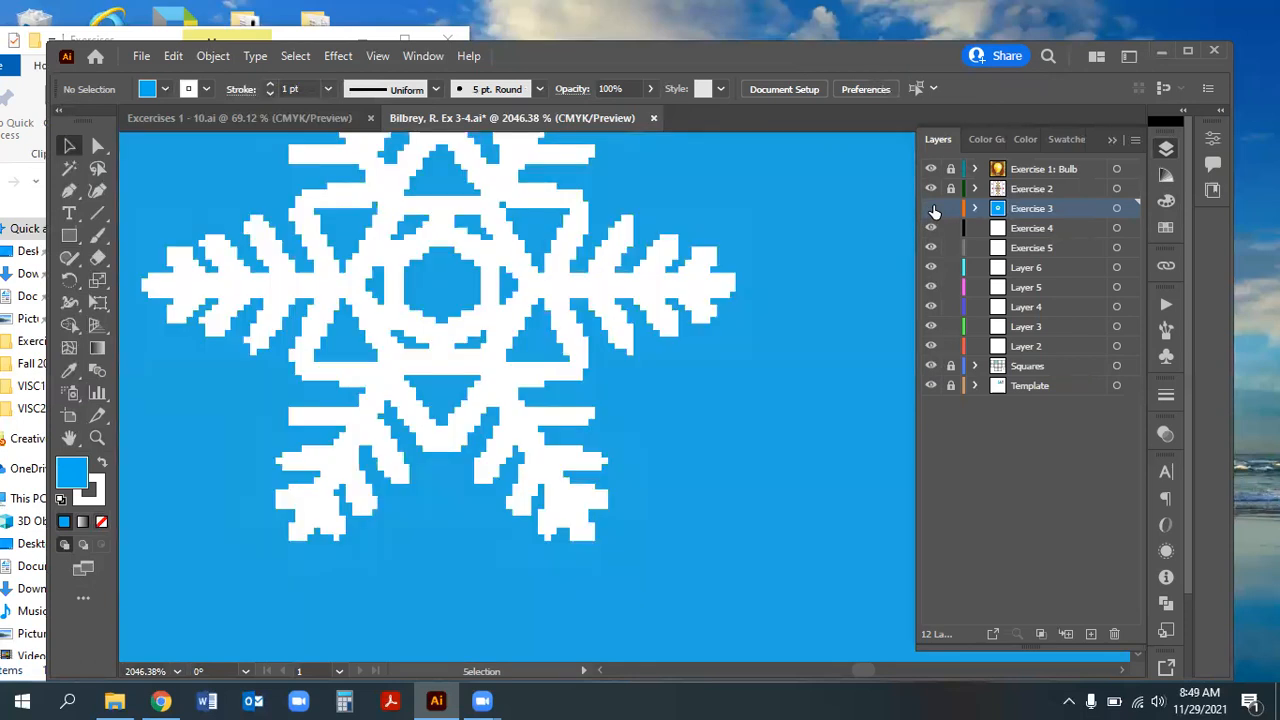
Show the Exercise 3 layer with its contents expanded, and hide only the blue rectangle
{"action": "left_click", "coordinate": [977, 206]}
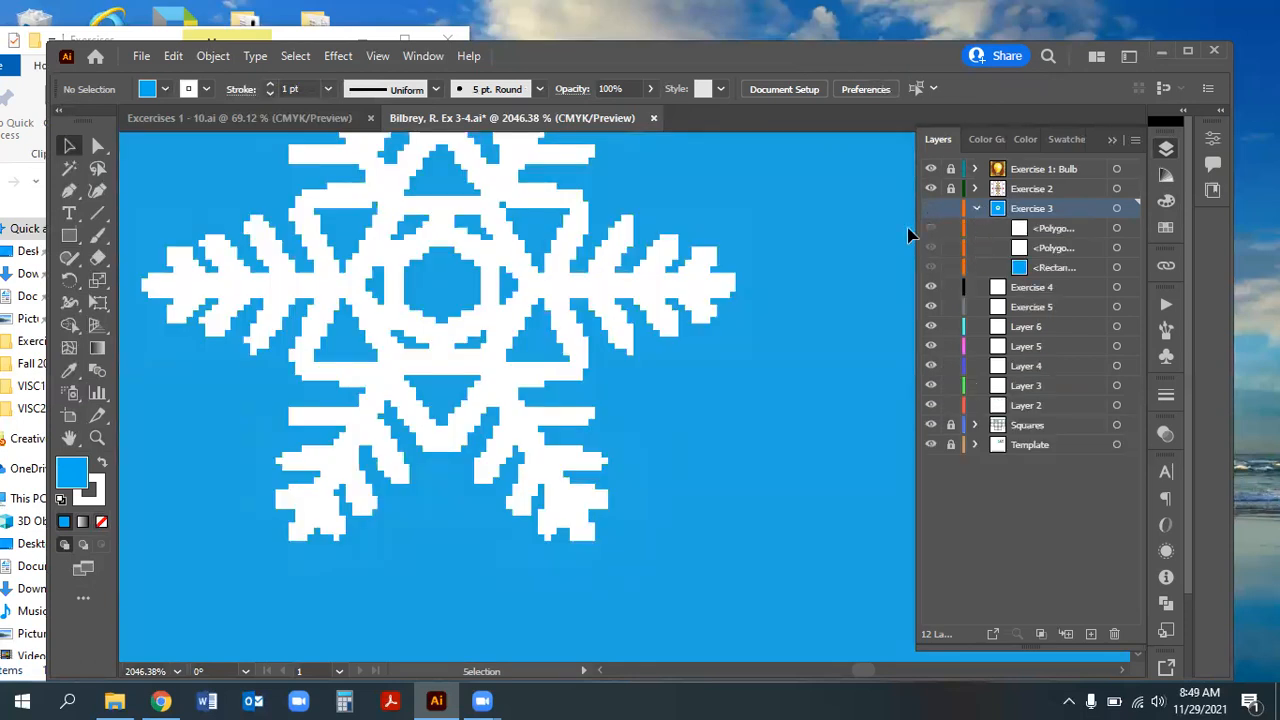
{"action": "left_click", "coordinate": [931, 208]}
{"action": "left_click", "coordinate": [931, 268]}
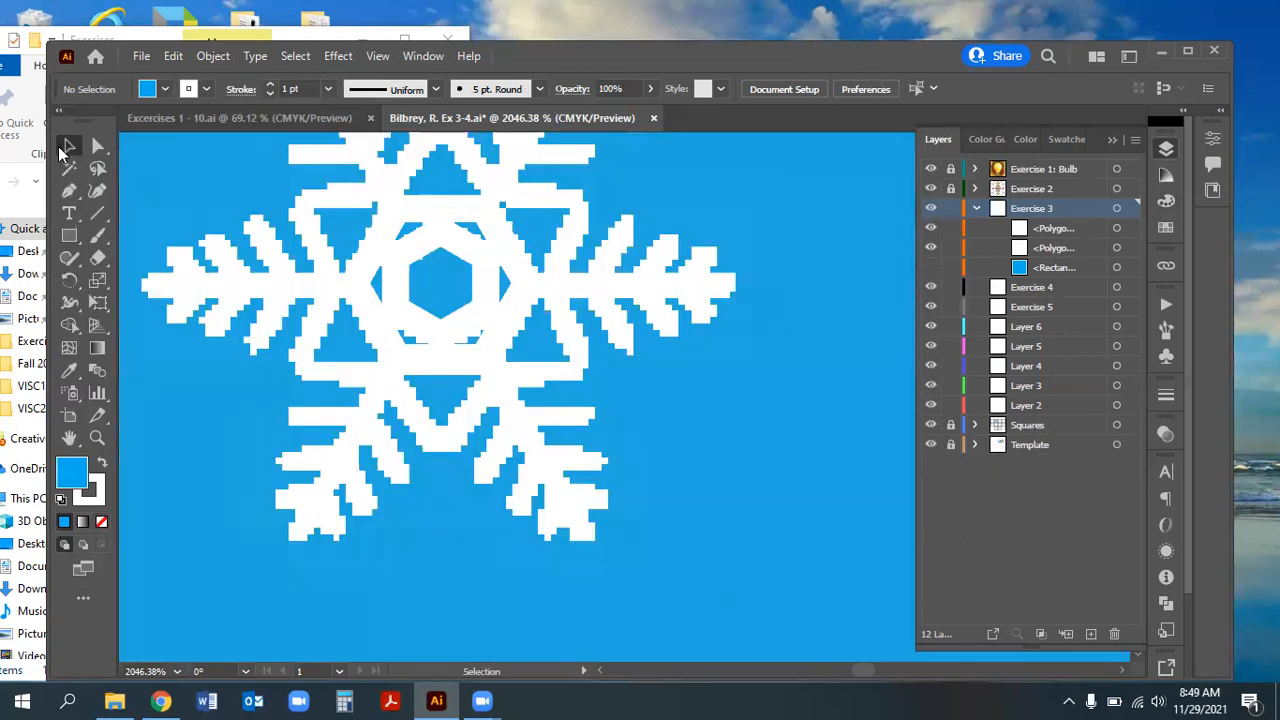
Set the stroke weight of both hexagons to 0.75 pt
{"action": "left_click", "coordinate": [456, 248]}
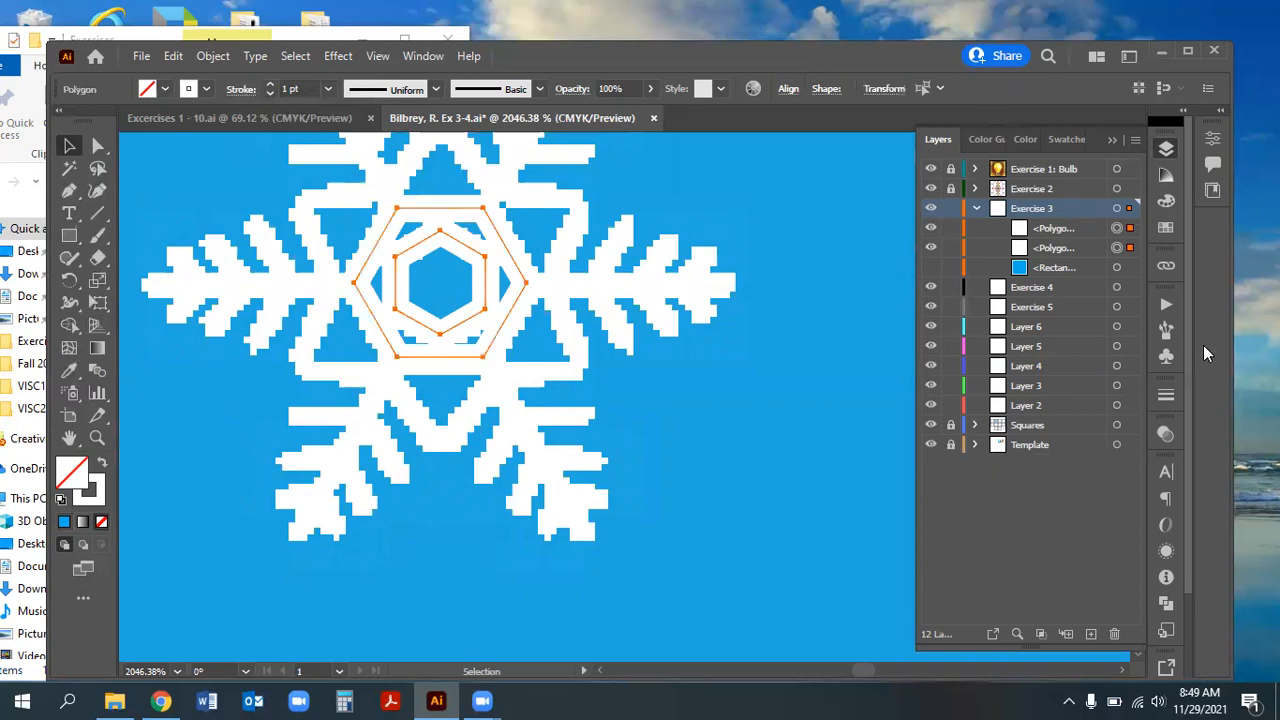
{"action": "left_click", "coordinate": [1166, 394]}
{"action": "left_click", "coordinate": [1042, 383]}
{"action": "type", "text": ".75"}
{"action": "key", "text": "Tab"}
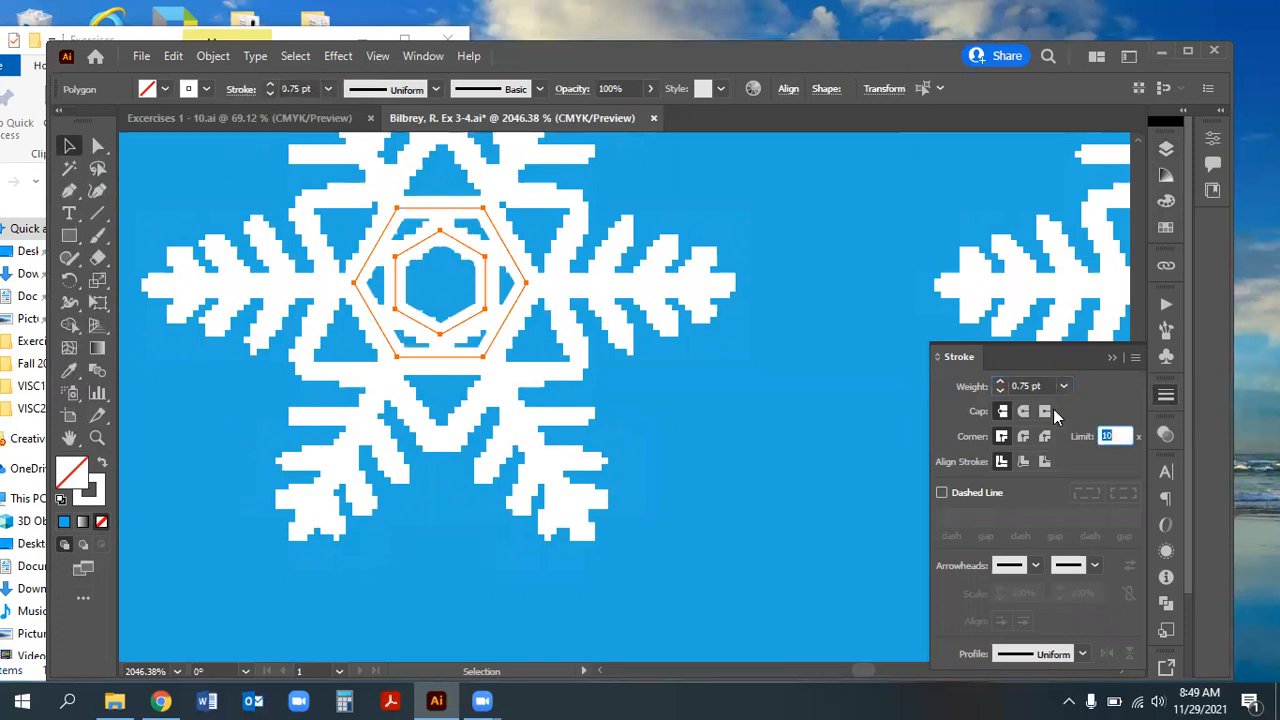
Toggle the Template layer's visibility to check the hexagons, and show the blue rectangle behind them
{"action": "left_click", "coordinate": [1166, 230]}
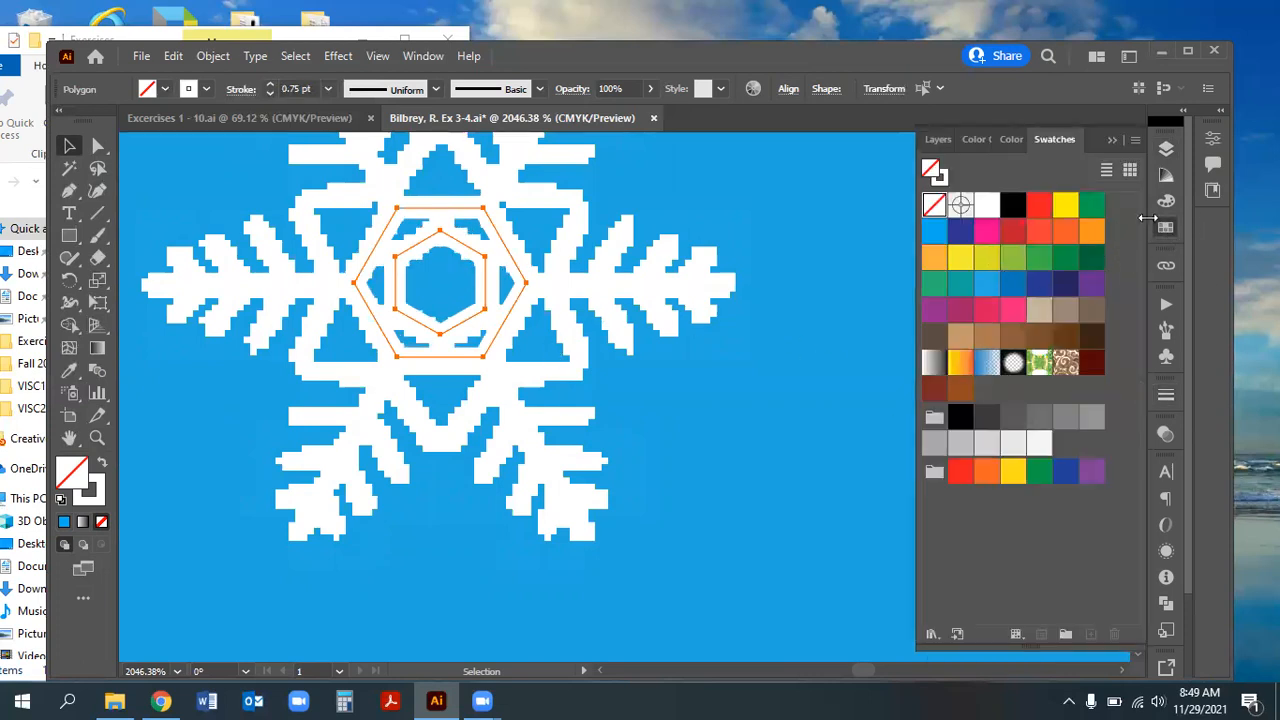
{"action": "left_click", "coordinate": [1166, 148]}
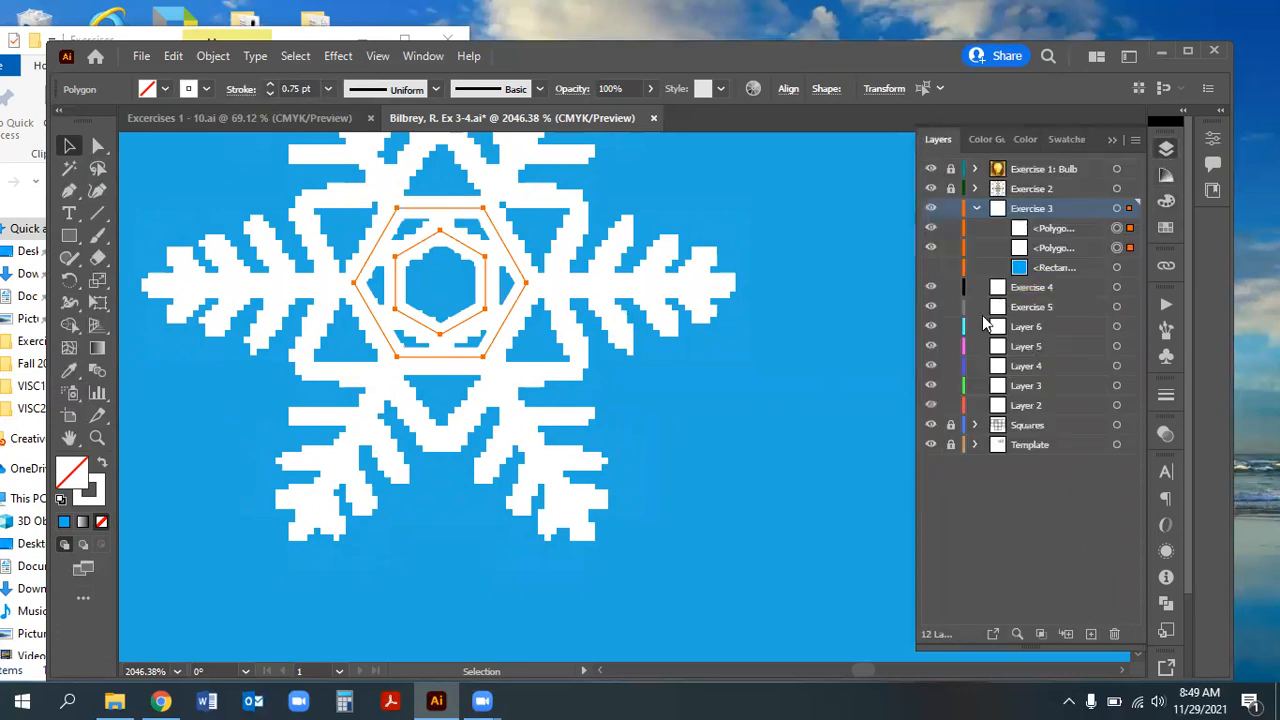
{"action": "left_click", "coordinate": [931, 444]}
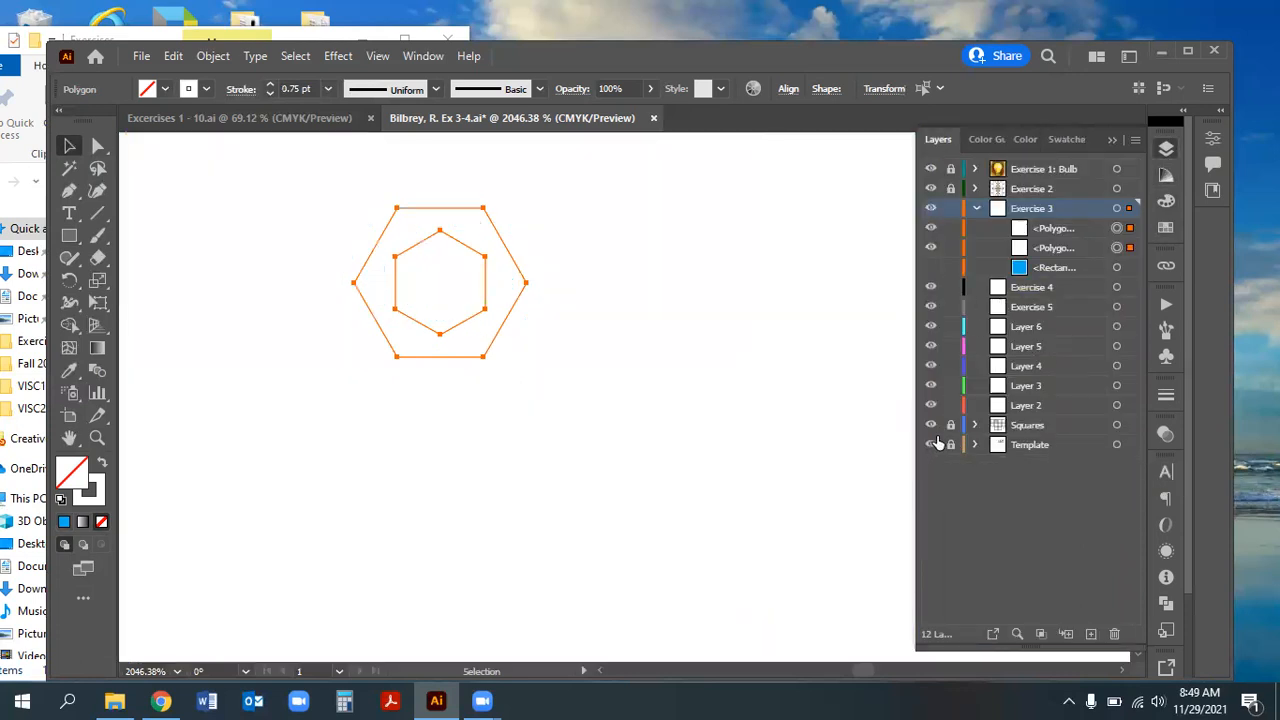
{"action": "left_click", "coordinate": [931, 444]}
{"action": "left_click", "coordinate": [931, 267]}
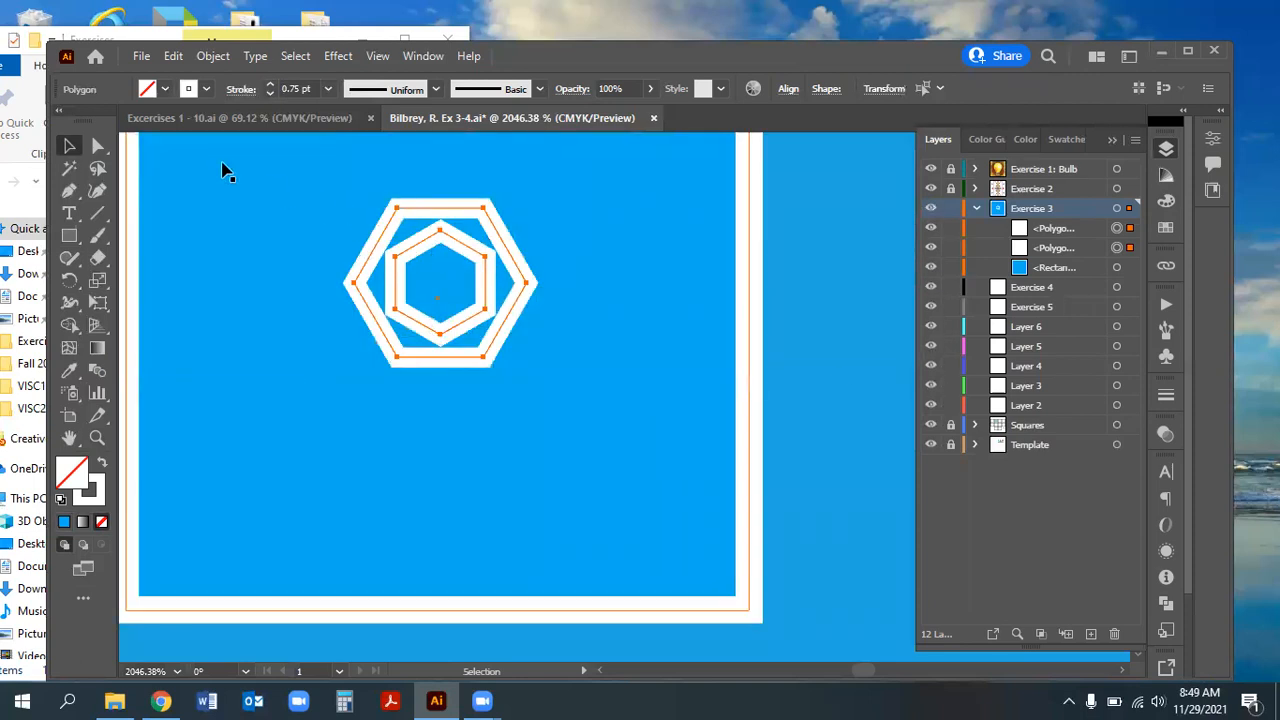
Scale the inner hexagon uniformly to 105% with Scale Strokes & Effects turned off
{"action": "left_click", "coordinate": [97, 437]}
{"action": "left_click_drag", "start_coordinate": [464, 309], "coordinate": [721, 412]}
{"action": "scroll", "coordinate": [400, 363], "scroll_direction": "up", "scroll_amount": 3}
{"action": "scroll", "coordinate": [400, 363], "scroll_direction": "up", "scroll_amount": 2}
{"action": "left_click", "coordinate": [69, 145]}
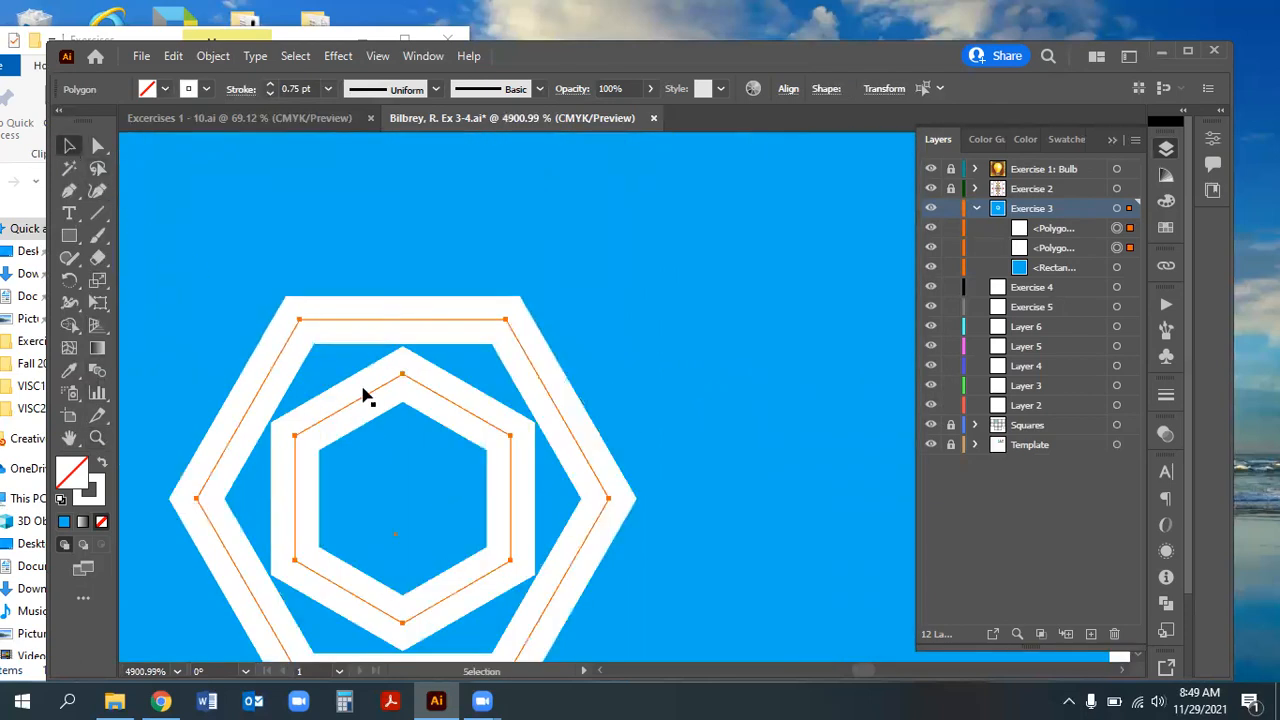
{"action": "left_click", "coordinate": [330, 270]}
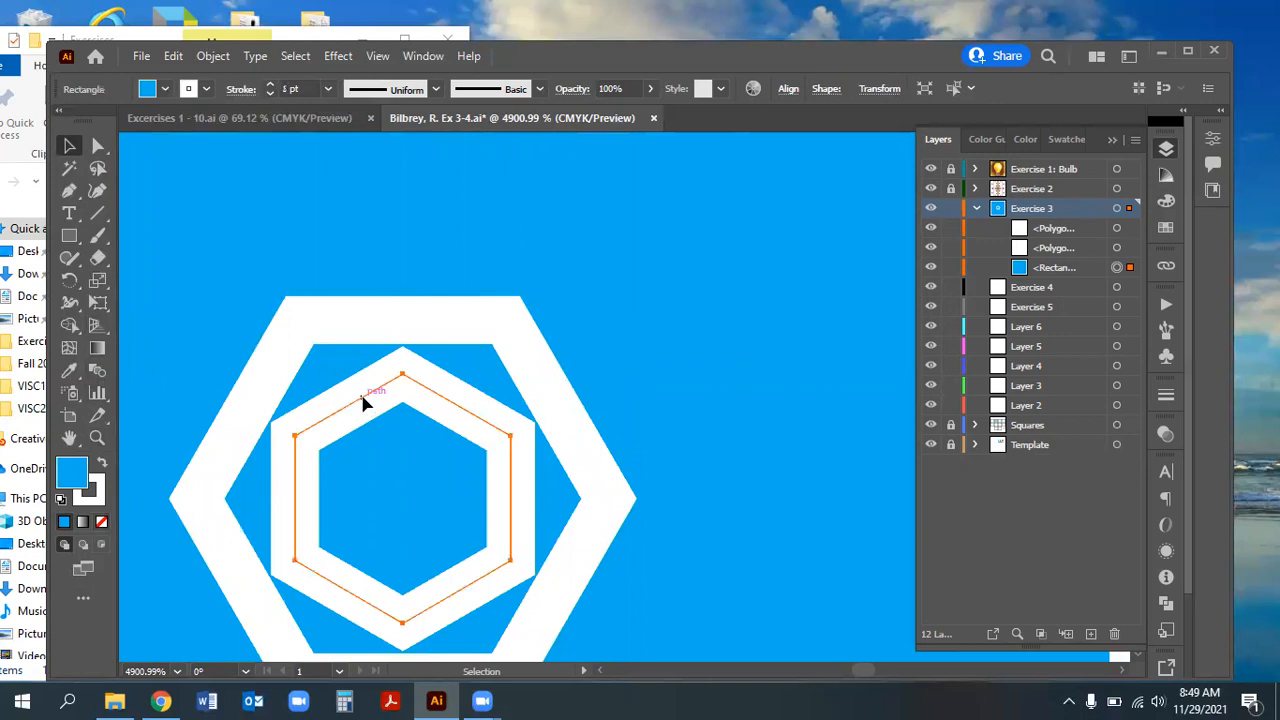
{"action": "left_click", "coordinate": [363, 400]}
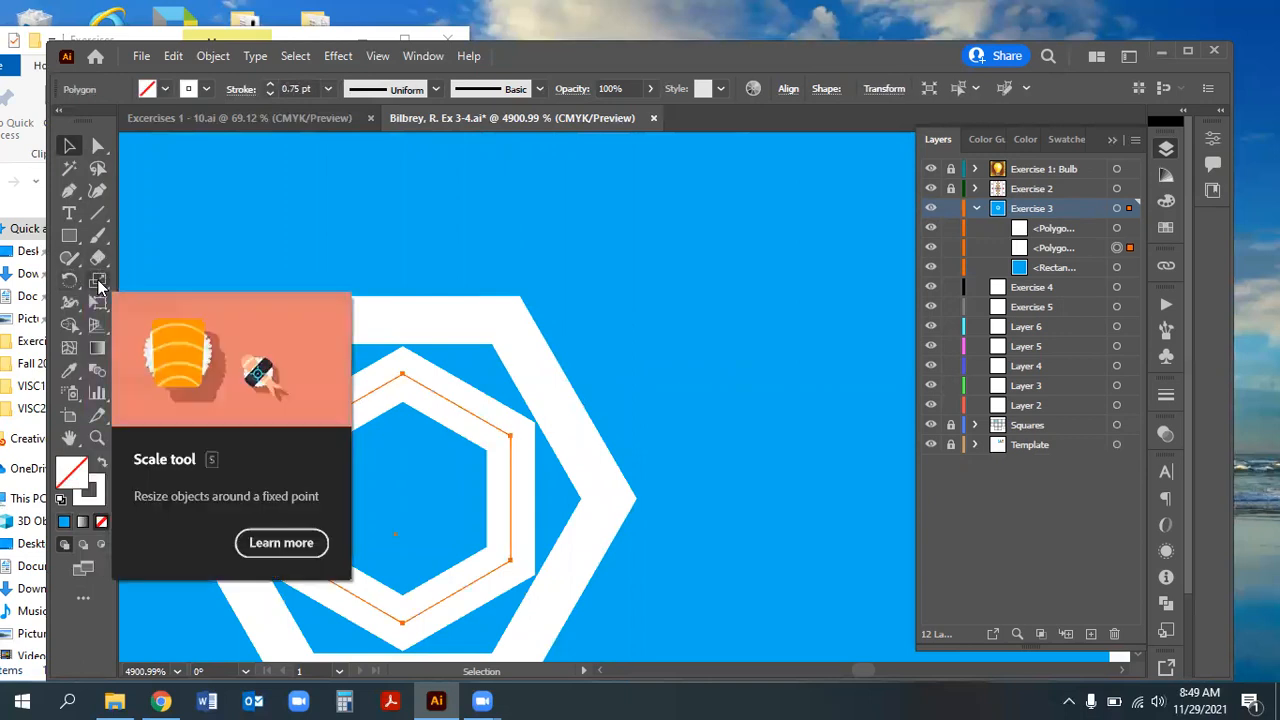
{"action": "double_click", "coordinate": [97, 280]}
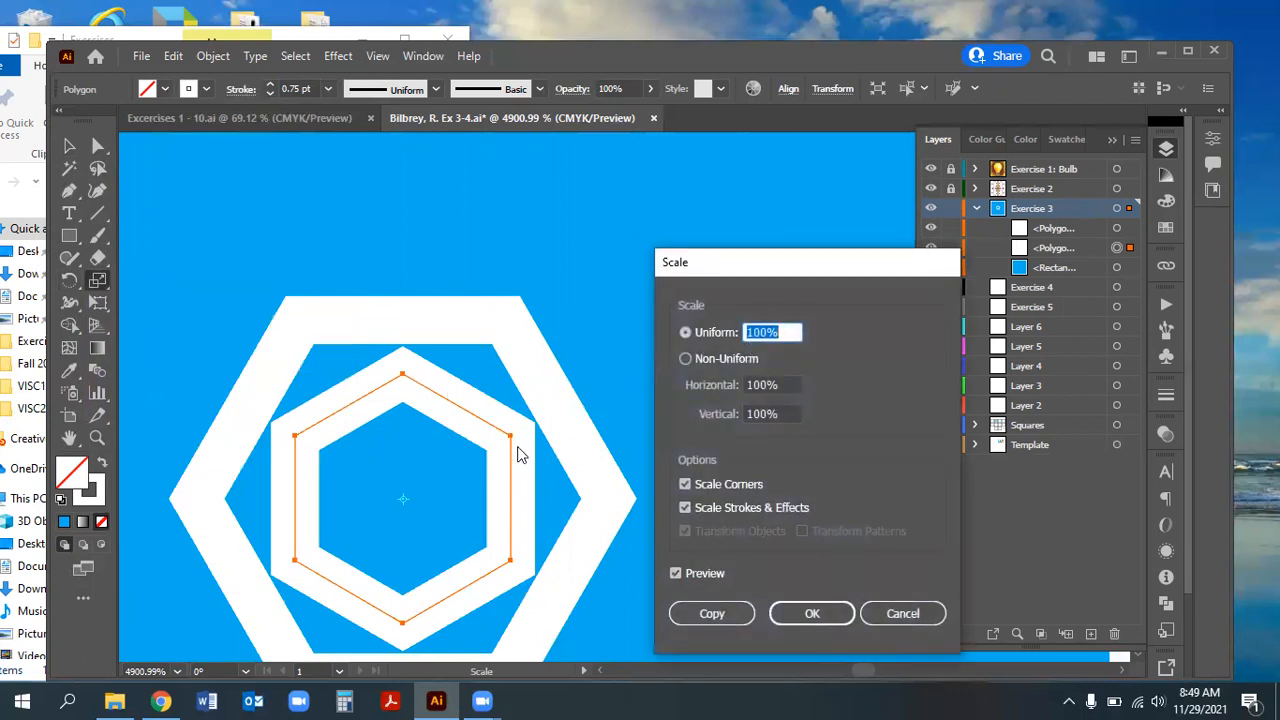
{"action": "left_click", "coordinate": [684, 507]}
{"action": "left_click", "coordinate": [705, 333]}
{"action": "type", "text": "1"}
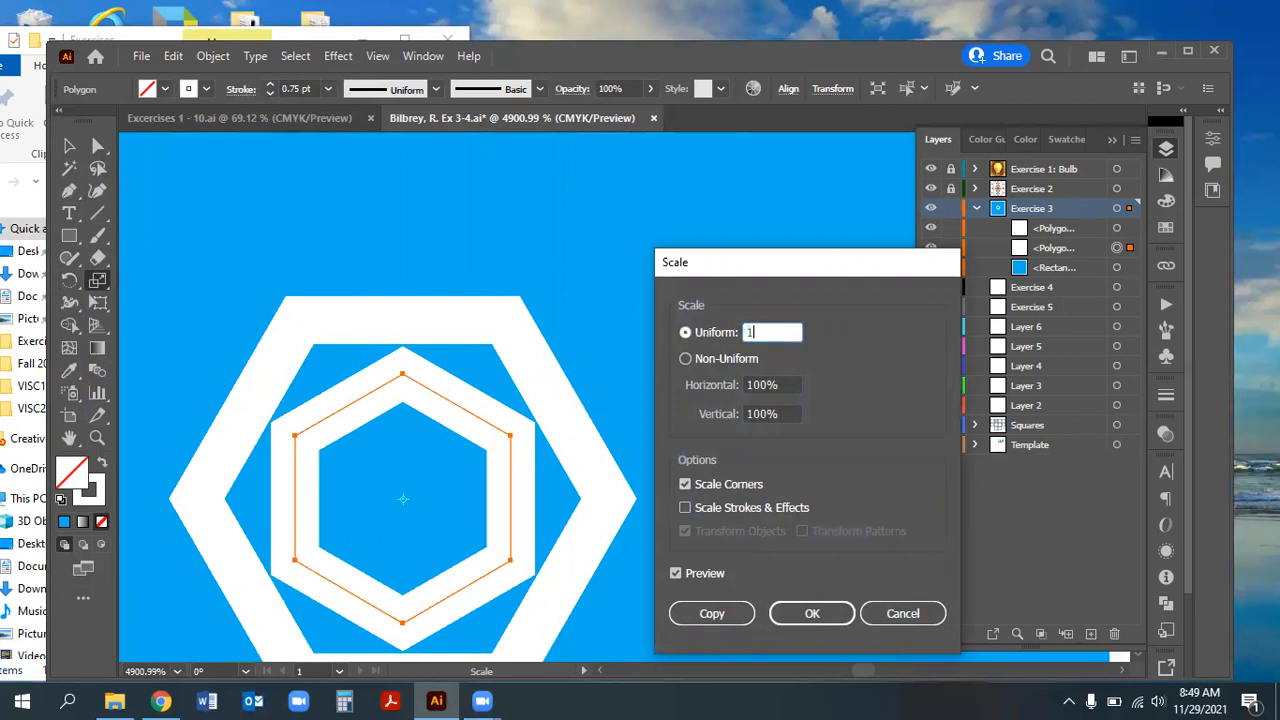
{"action": "key", "text": "Tab"}
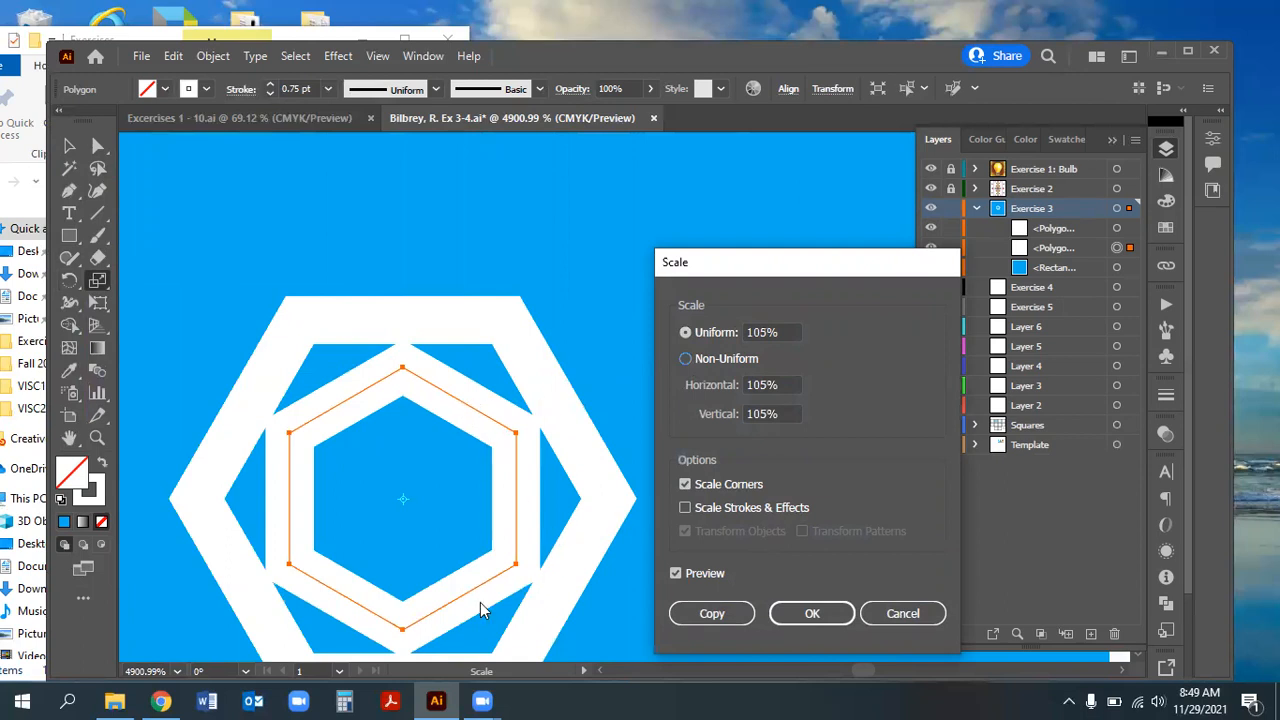
{"action": "left_click", "coordinate": [826, 618]}
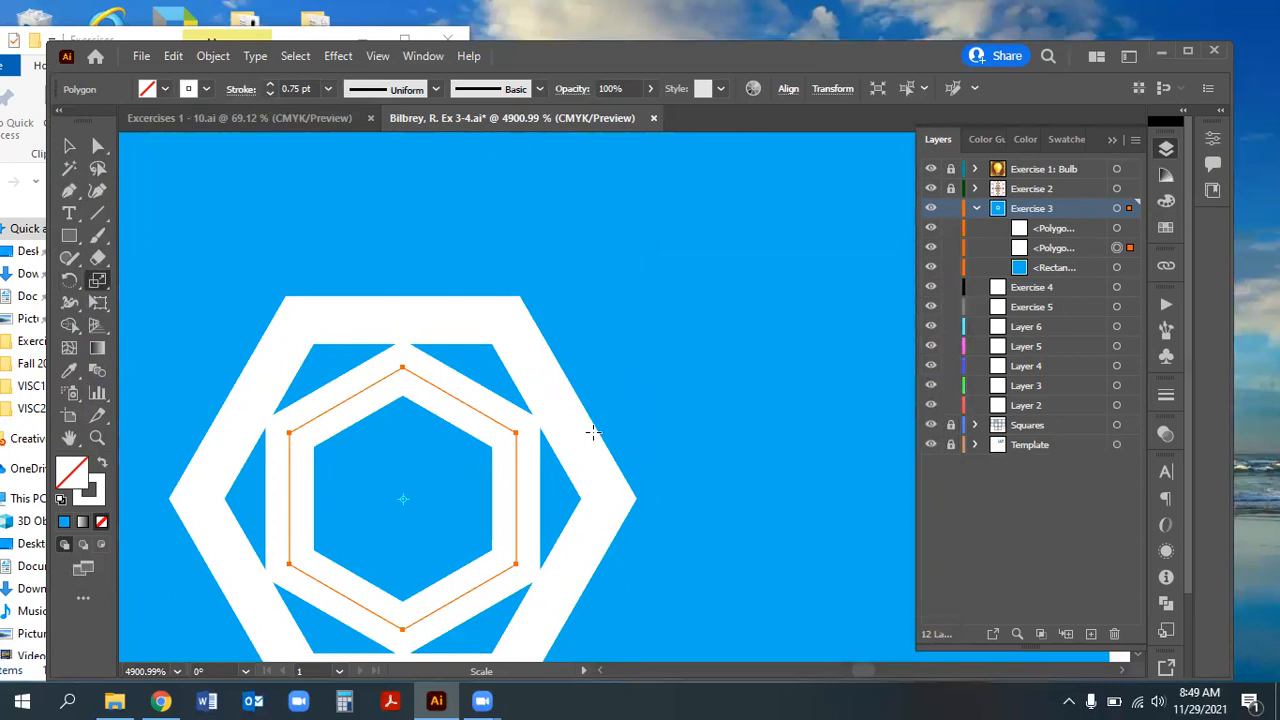
Compare the enlarged inner hexagon with the reference snowflake by hiding the blue rectangle and showing it again
{"action": "key", "text": "ctrl+minus"}
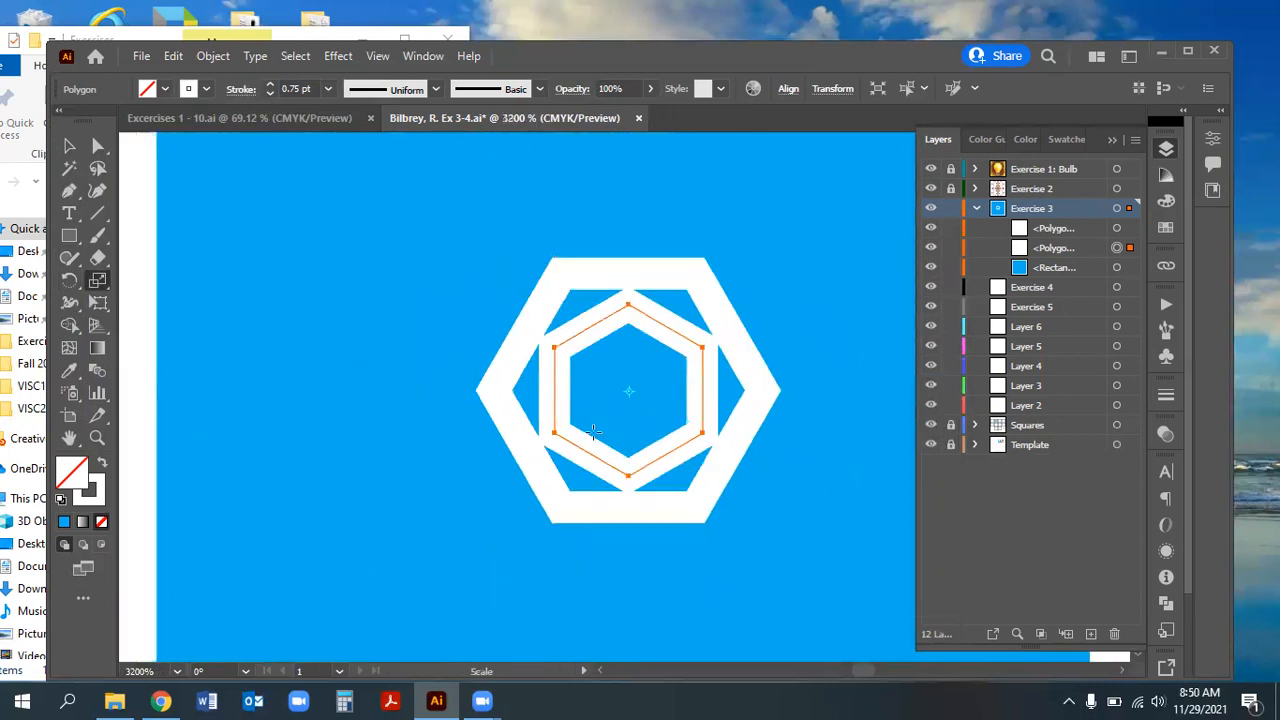
{"action": "key", "text": "space"}
{"action": "left_click_drag", "start_coordinate": [771, 430], "coordinate": [671, 473]}
{"action": "left_click", "coordinate": [930, 268]}
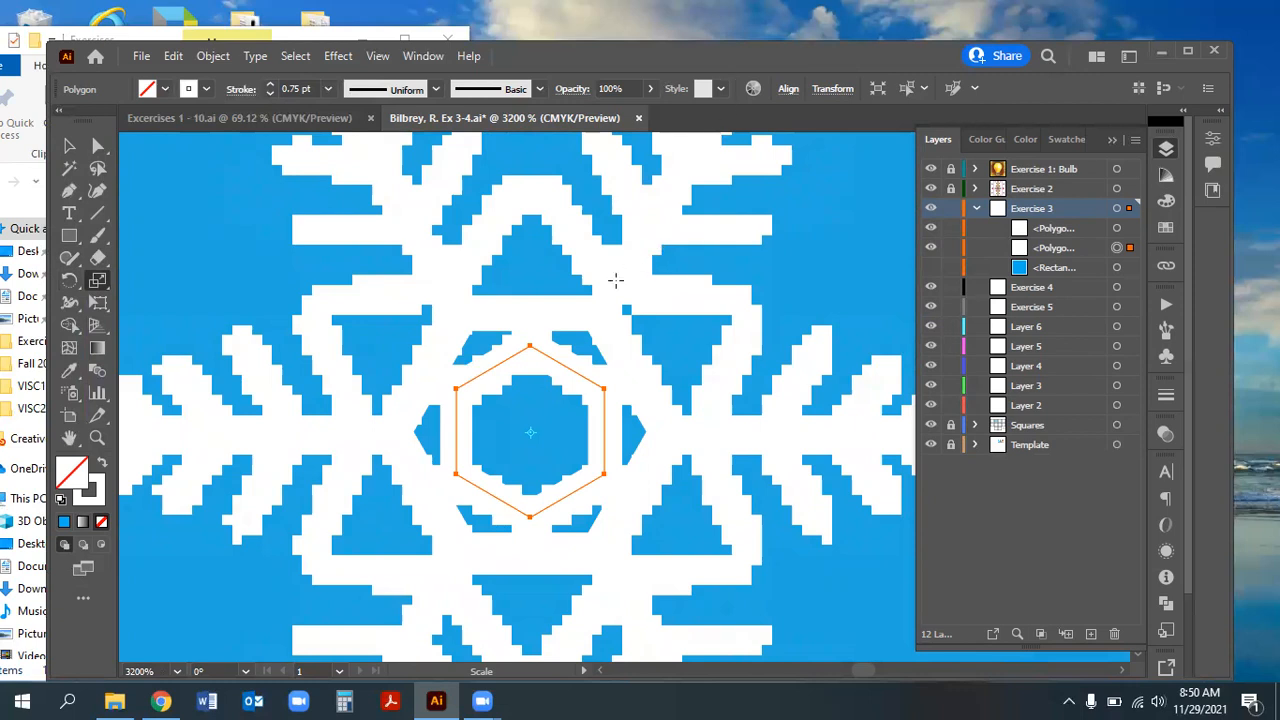
{"action": "scroll", "coordinate": [634, 207], "scroll_direction": "up", "scroll_amount": 2}
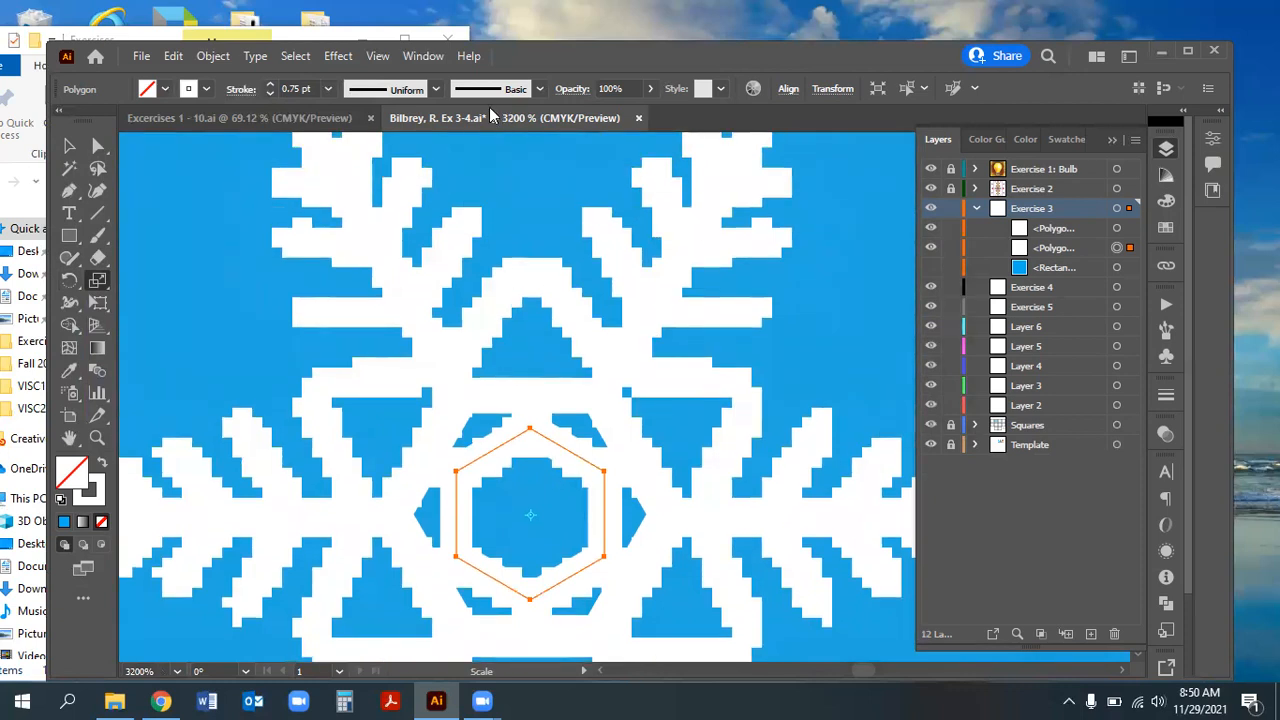
{"action": "left_click", "coordinate": [927, 268]}
Select both hexagons and rotate them together by 30°
{"action": "left_click", "coordinate": [1117, 228]}
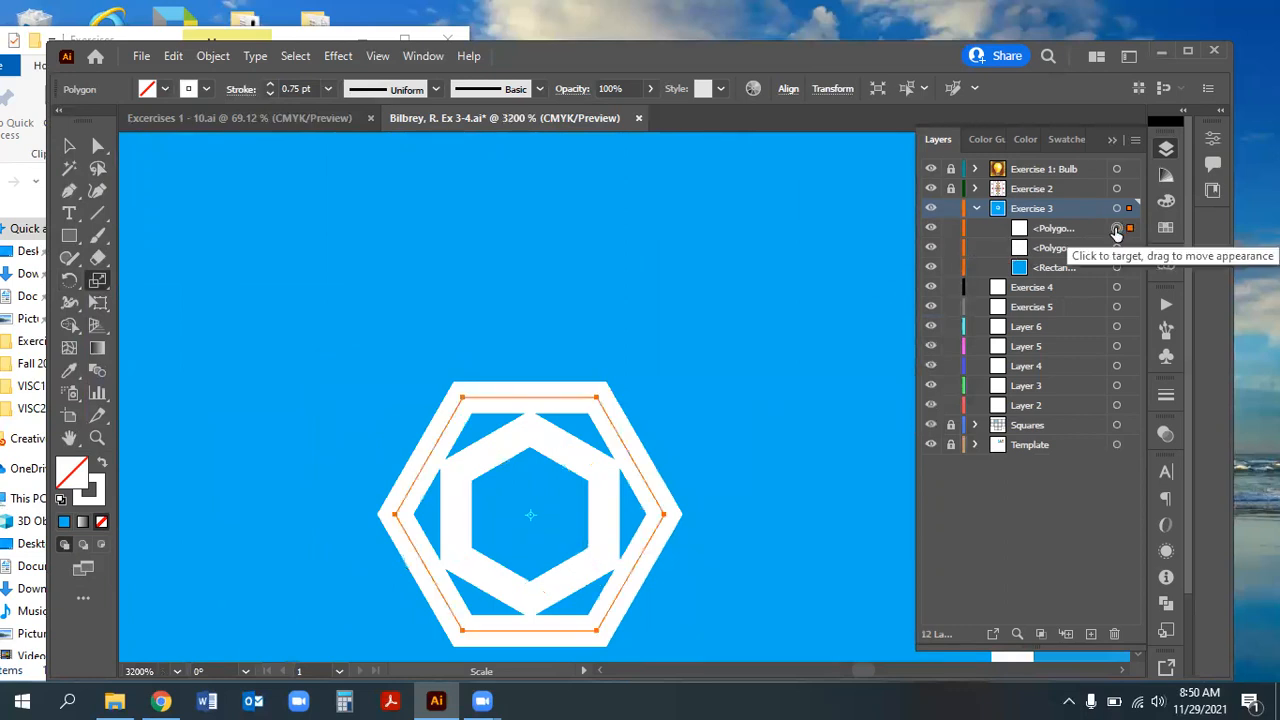
{"action": "left_click", "coordinate": [1117, 248], "text": "shift"}
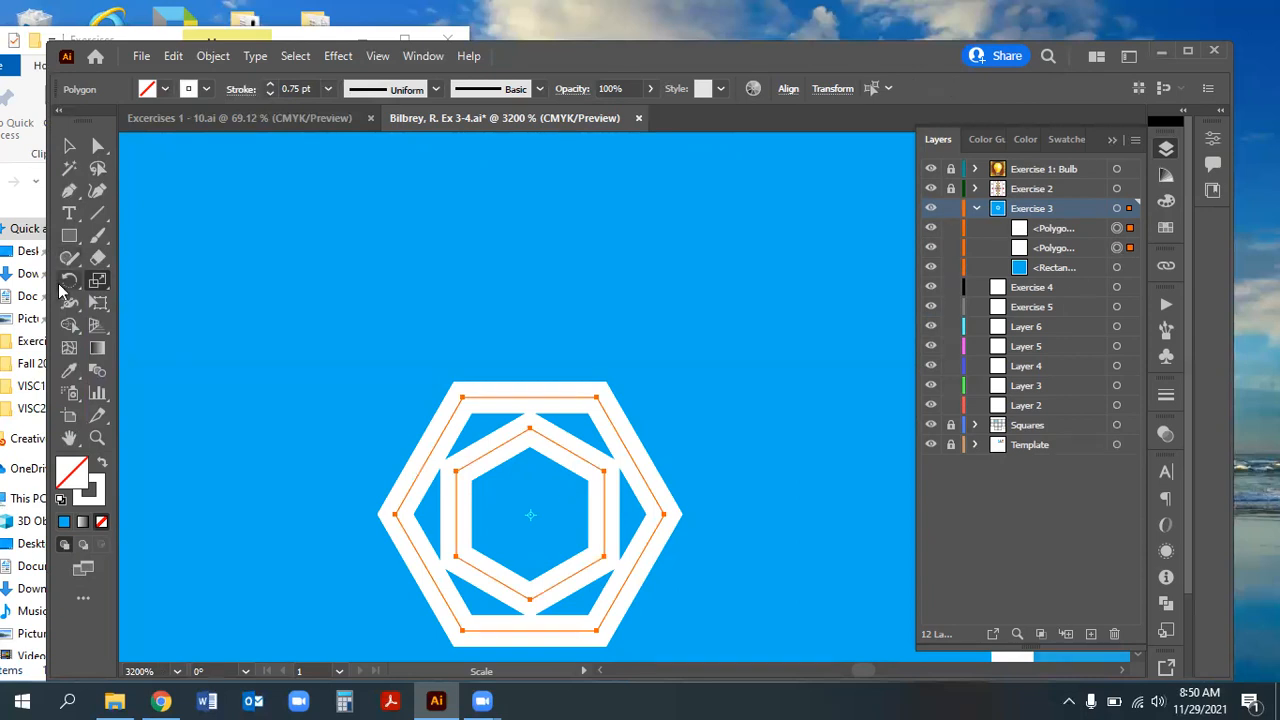
{"action": "double_click", "coordinate": [66, 286]}
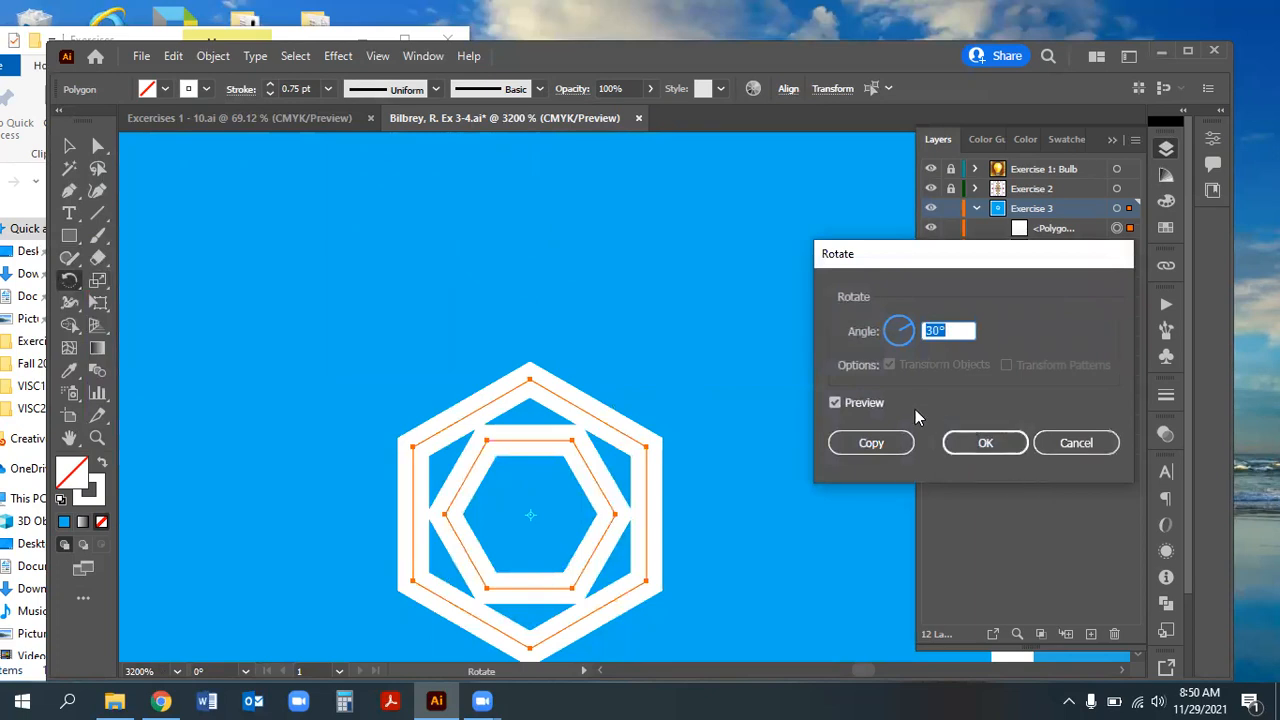
{"action": "left_click", "coordinate": [984, 443]}
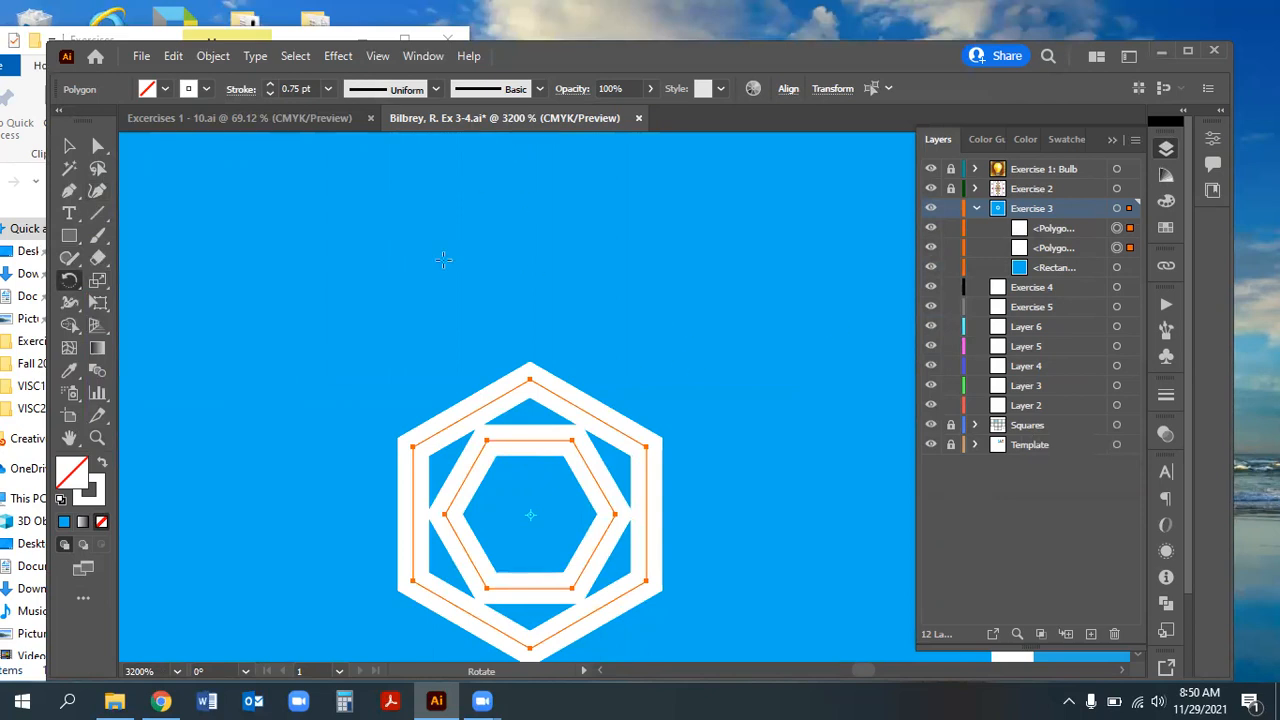
Hide the blue rectangle and draw a vertical line about 0.1 in long down to the outer hexagon's top vertex
{"action": "left_click", "coordinate": [929, 268]}
{"action": "scroll", "coordinate": [548, 414], "scroll_direction": "up", "scroll_amount": 2}
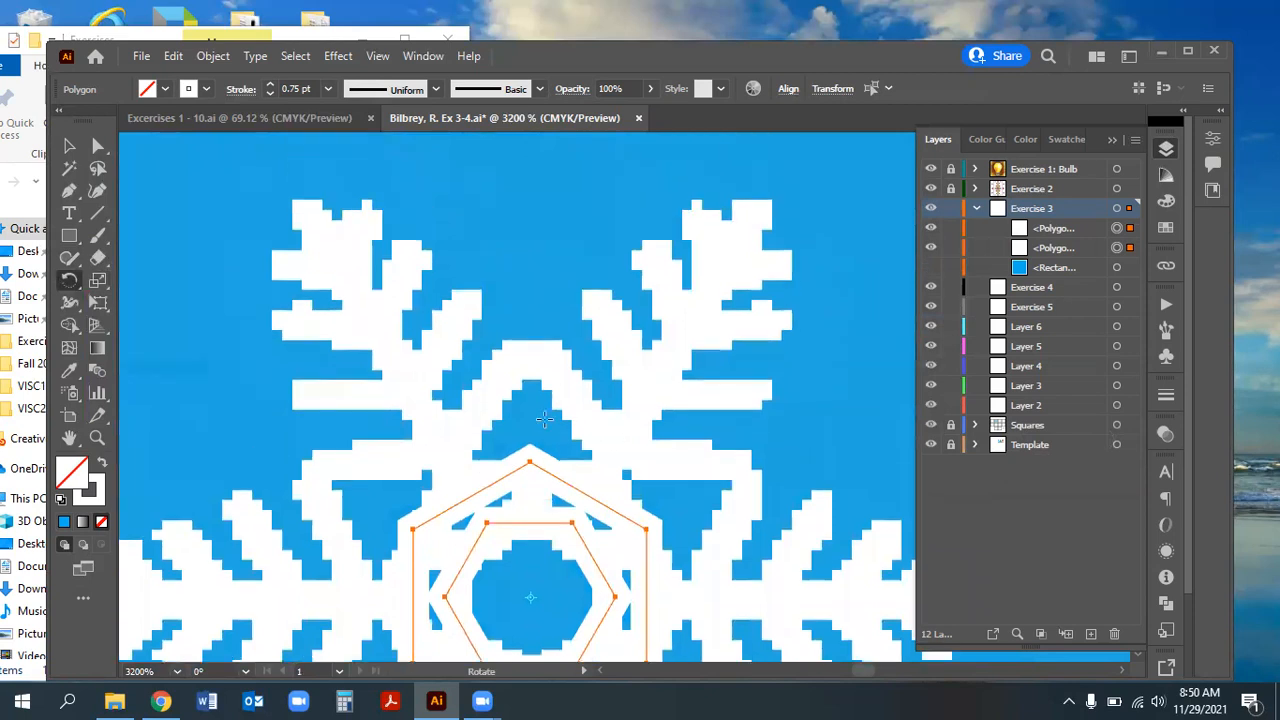
{"action": "left_click", "coordinate": [97, 214]}
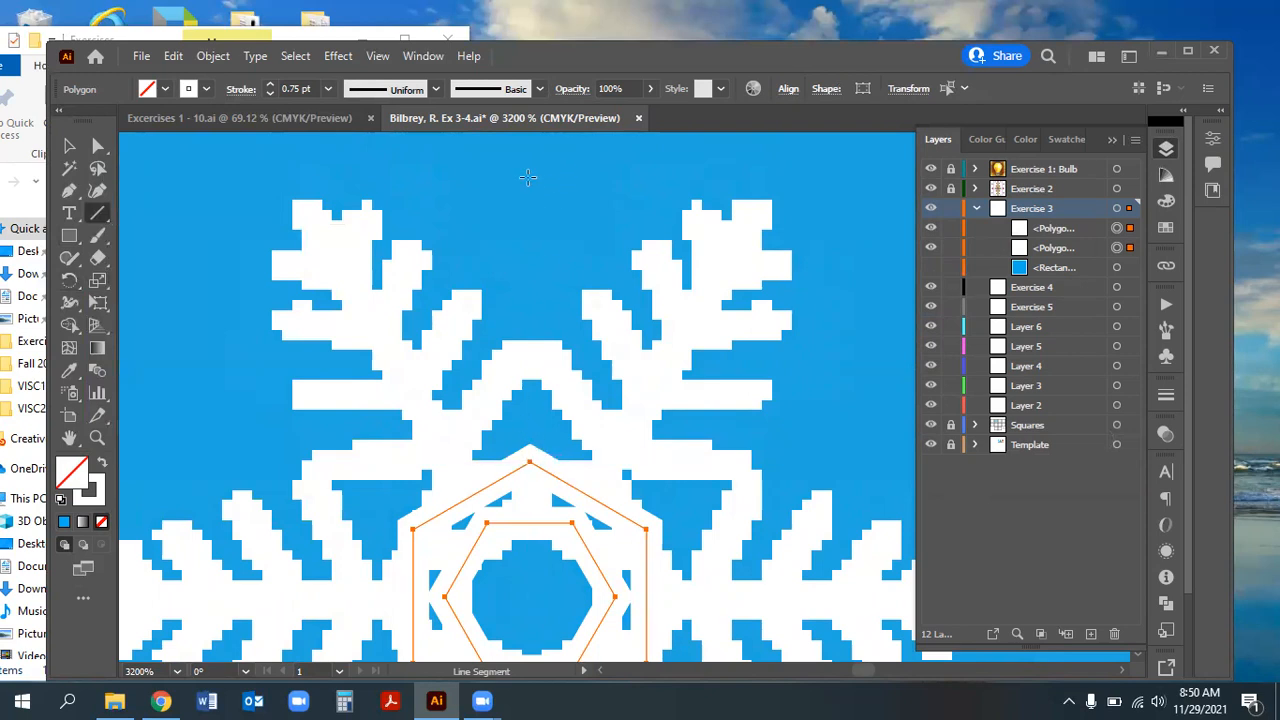
{"action": "left_click_drag", "start_coordinate": [533, 170], "coordinate": [527, 463]}
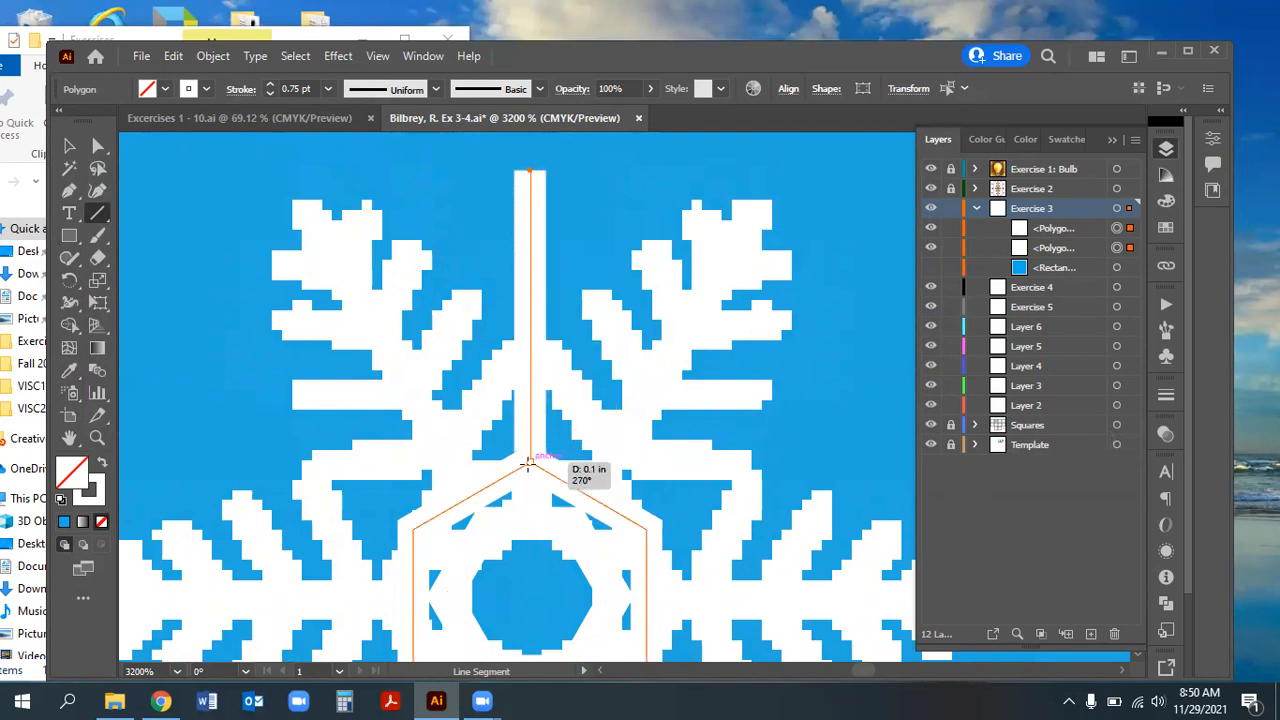
{"action": "left_click_drag", "start_coordinate": [527, 463], "coordinate": [530, 462]}
Move the vertical line's top endpoint slightly upward and give the line a round cap
{"action": "left_click", "coordinate": [97, 146]}
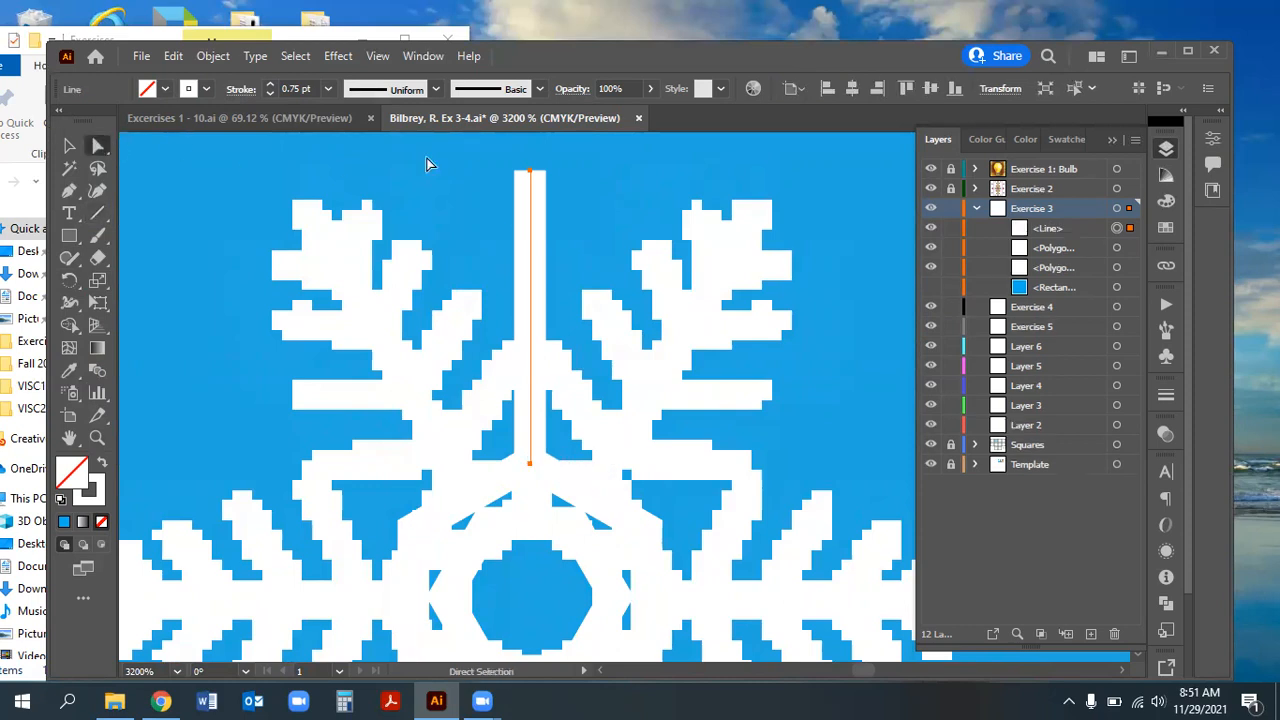
{"action": "left_click", "coordinate": [532, 179]}
{"action": "left_click_drag", "start_coordinate": [532, 179], "coordinate": [530, 160]}
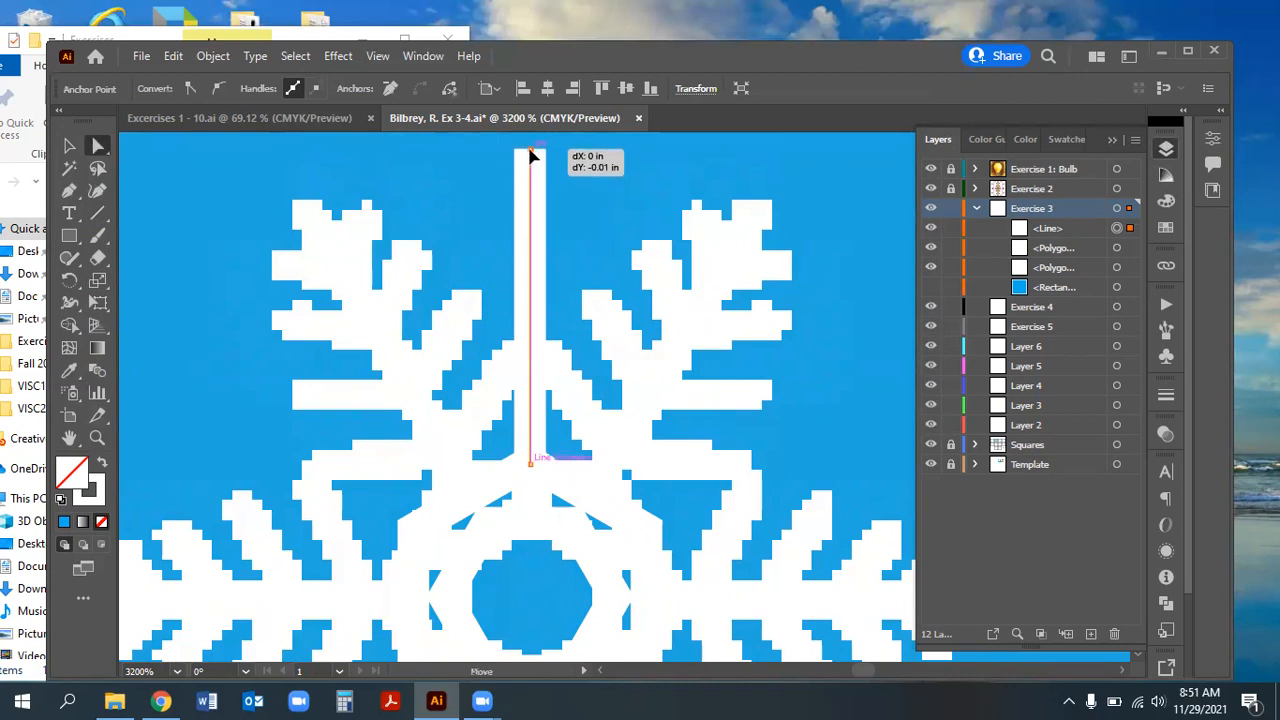
{"action": "mouse_move", "coordinate": [530, 149]}
{"action": "left_mouse_down"}
{"action": "mouse_move", "coordinate": [530, 170]}
{"action": "mouse_move", "coordinate": [530, 156]}
{"action": "left_mouse_up"}
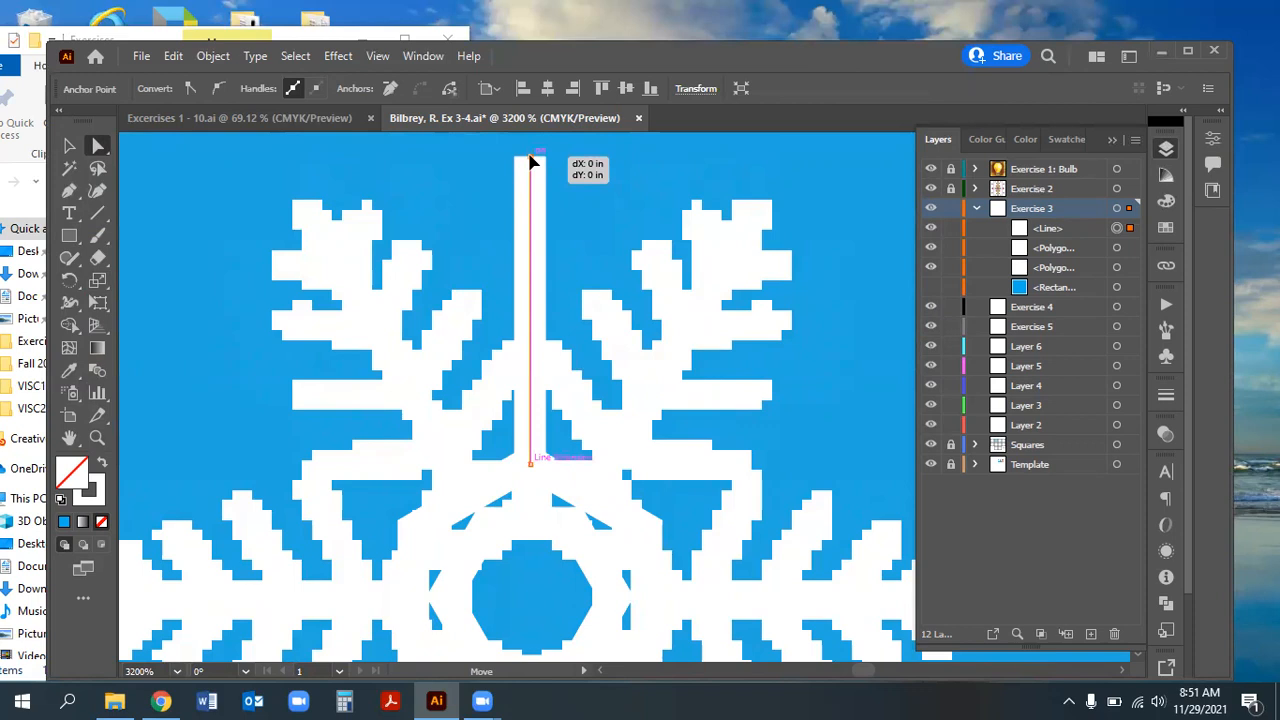
{"action": "left_click_drag", "start_coordinate": [531, 161], "coordinate": [530, 157]}
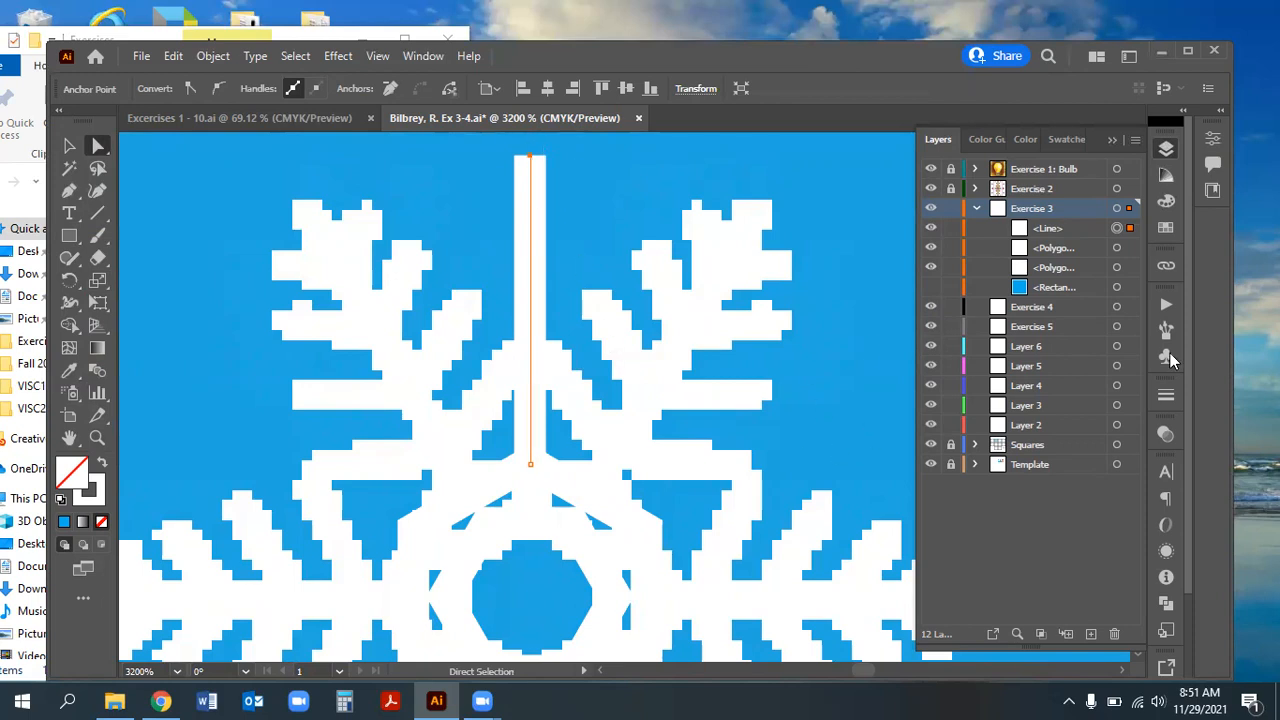
{"action": "left_click", "coordinate": [1165, 397]}
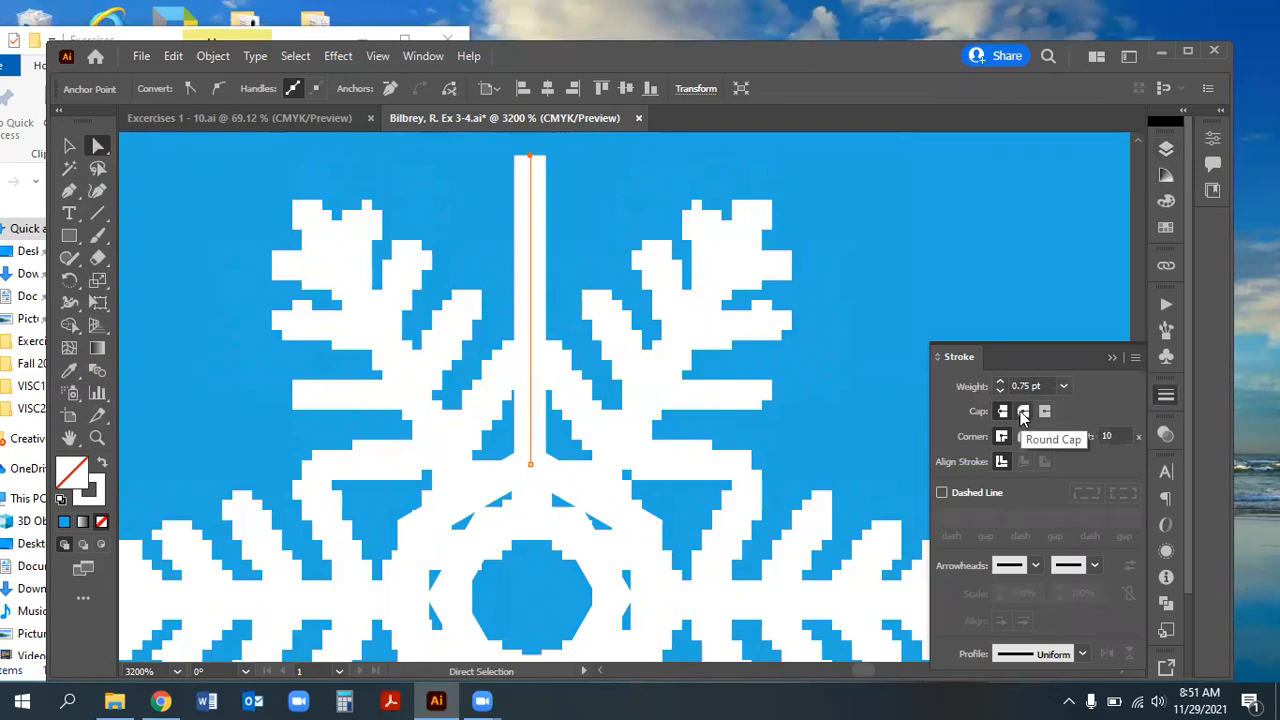
{"action": "left_click", "coordinate": [1023, 413]}
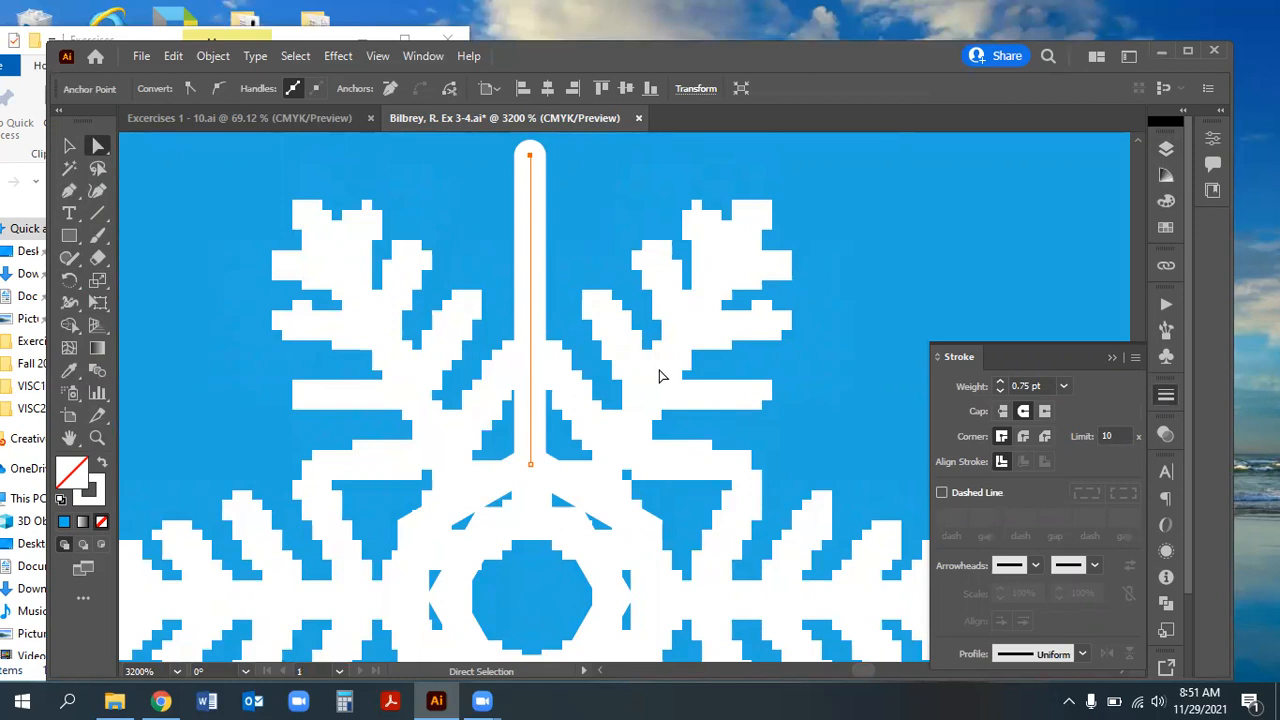
Draw a 45° line about 0.05 in long, up and to the right from near the vertical line's lower end
{"action": "left_click", "coordinate": [98, 214]}
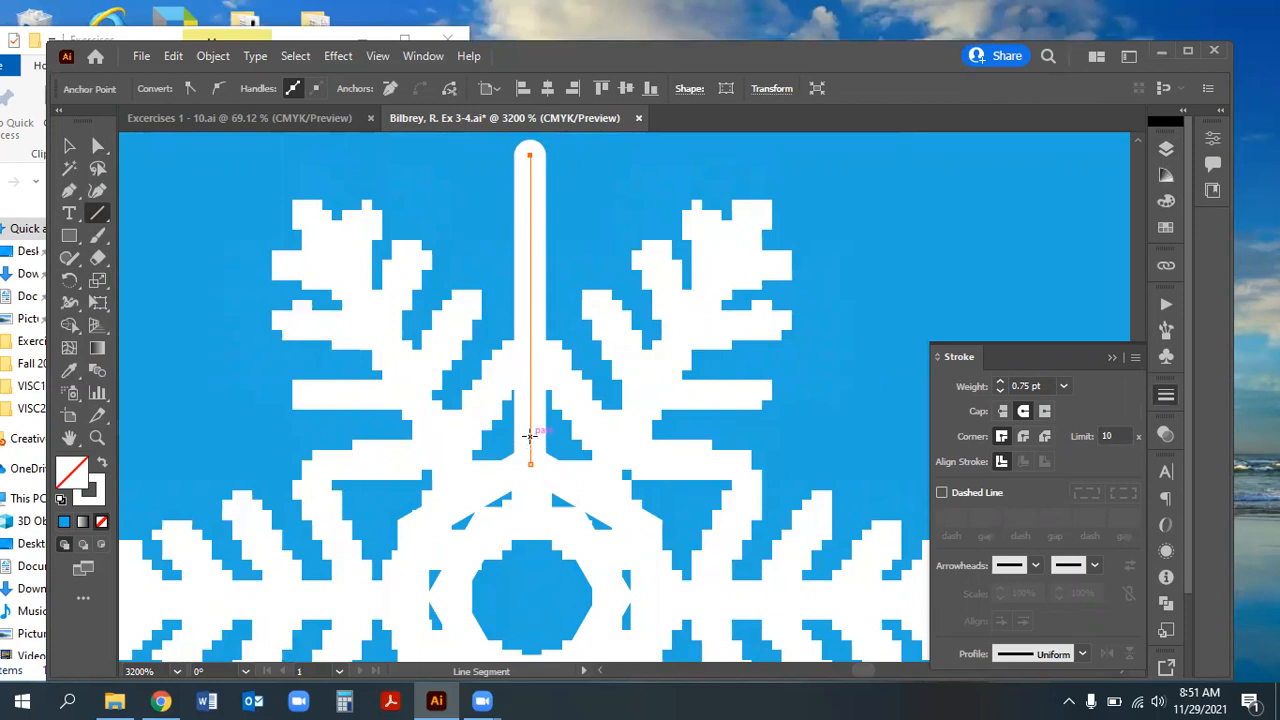
{"action": "left_click_drag", "start_coordinate": [530, 435], "coordinate": [658, 367]}
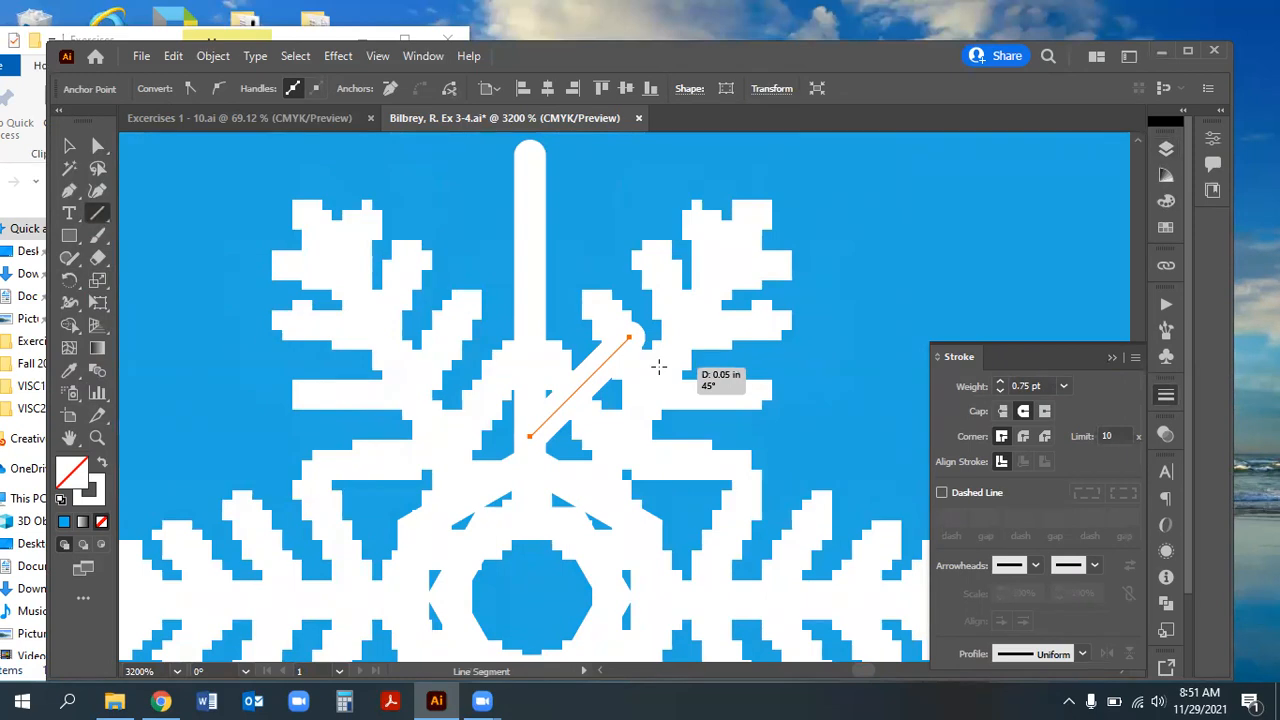
{"action": "mouse_move", "coordinate": [658, 367]}
{"action": "left_mouse_down"}
{"action": "mouse_move", "coordinate": [658, 380]}
{"action": "mouse_move", "coordinate": [658, 348]}
{"action": "left_mouse_up"}
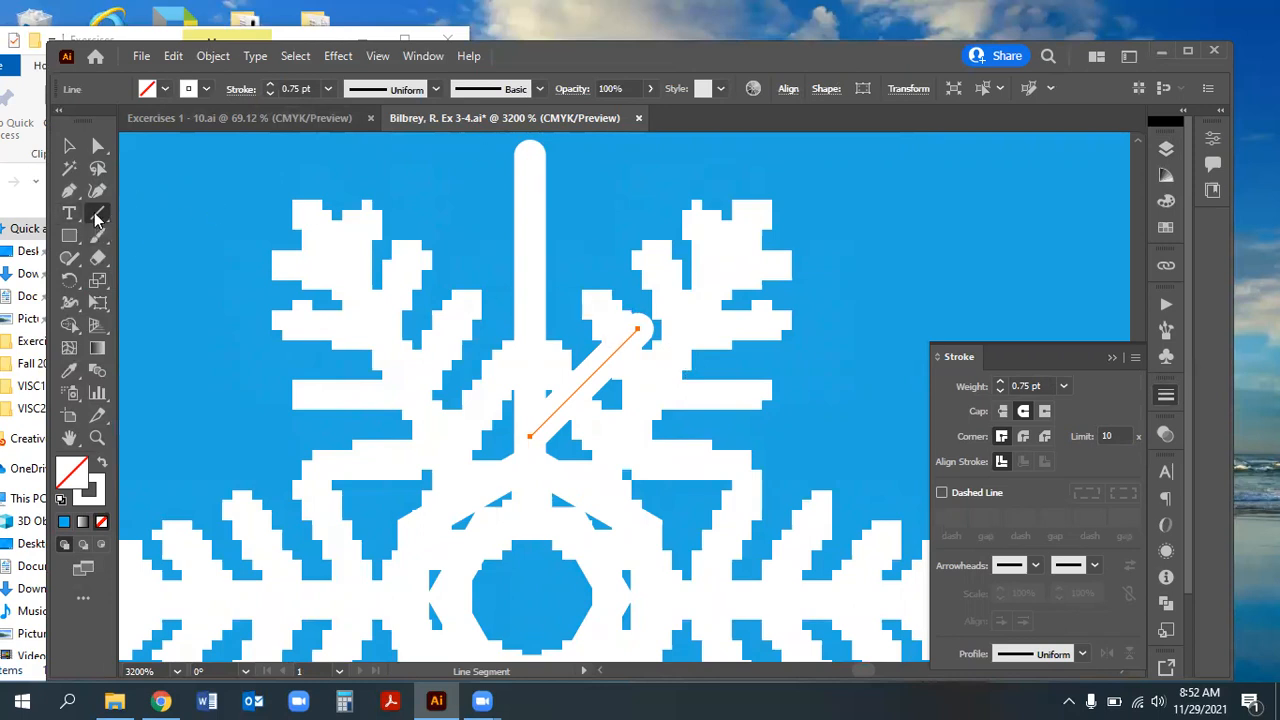
Draw a line from the vertical line's top end to the diagonal line's outer end, with a 0.25 pt stroke
{"action": "left_click_drag", "start_coordinate": [530, 155], "coordinate": [637, 327]}
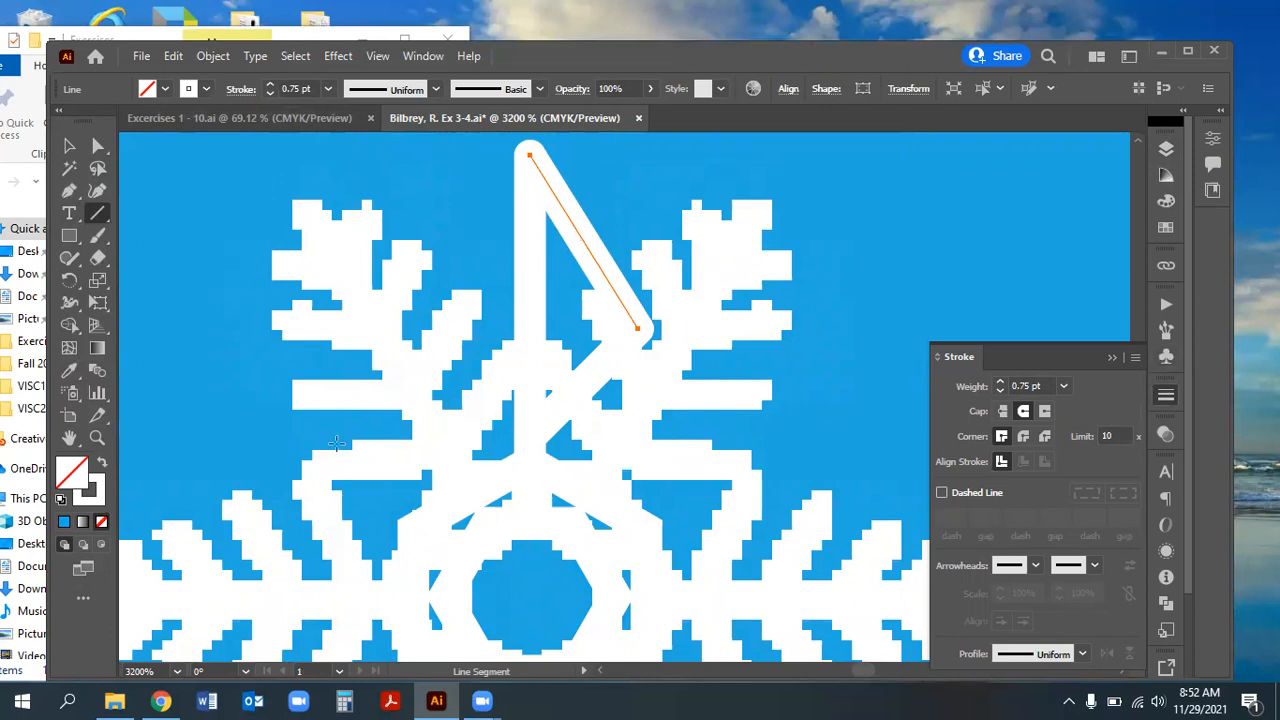
{"action": "left_click", "coordinate": [1063, 385]}
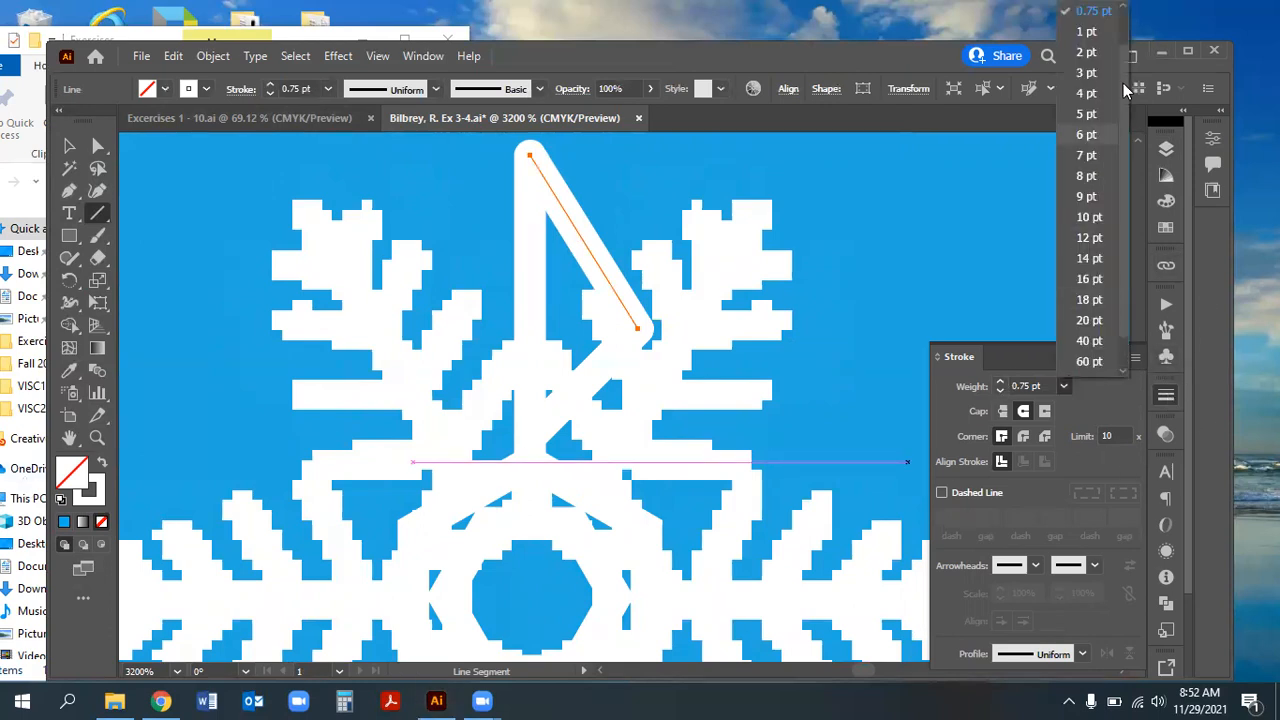
{"action": "left_click", "coordinate": [1093, 11]}
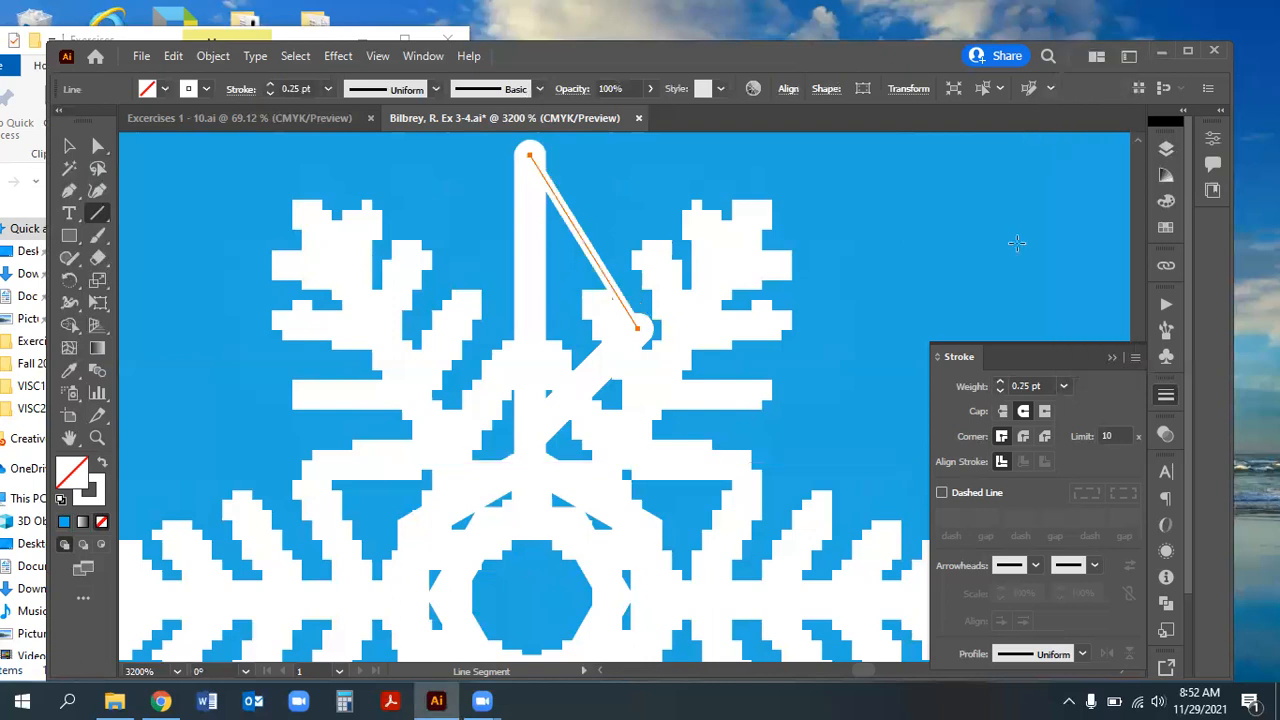
Give the slanted line joining the vertical line's top and the diagonal line's outer end a black stroke
{"action": "left_click", "coordinate": [1165, 228]}
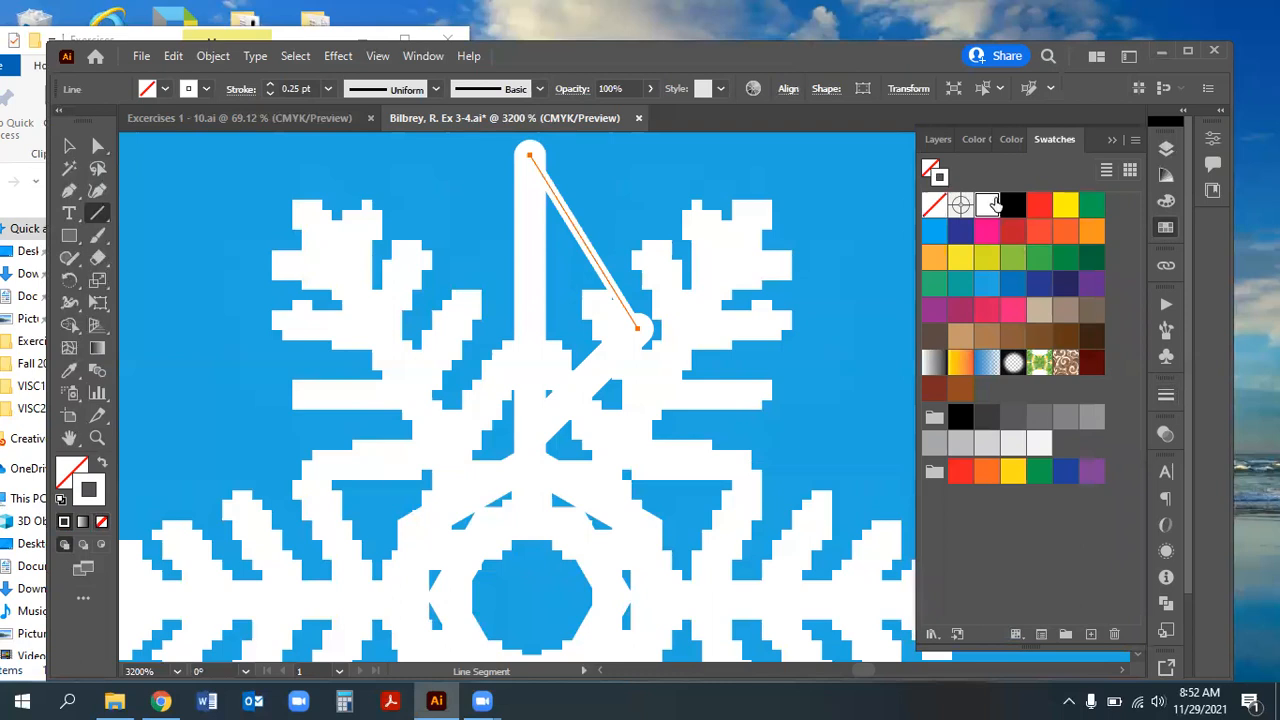
{"action": "left_click", "coordinate": [1013, 205]}
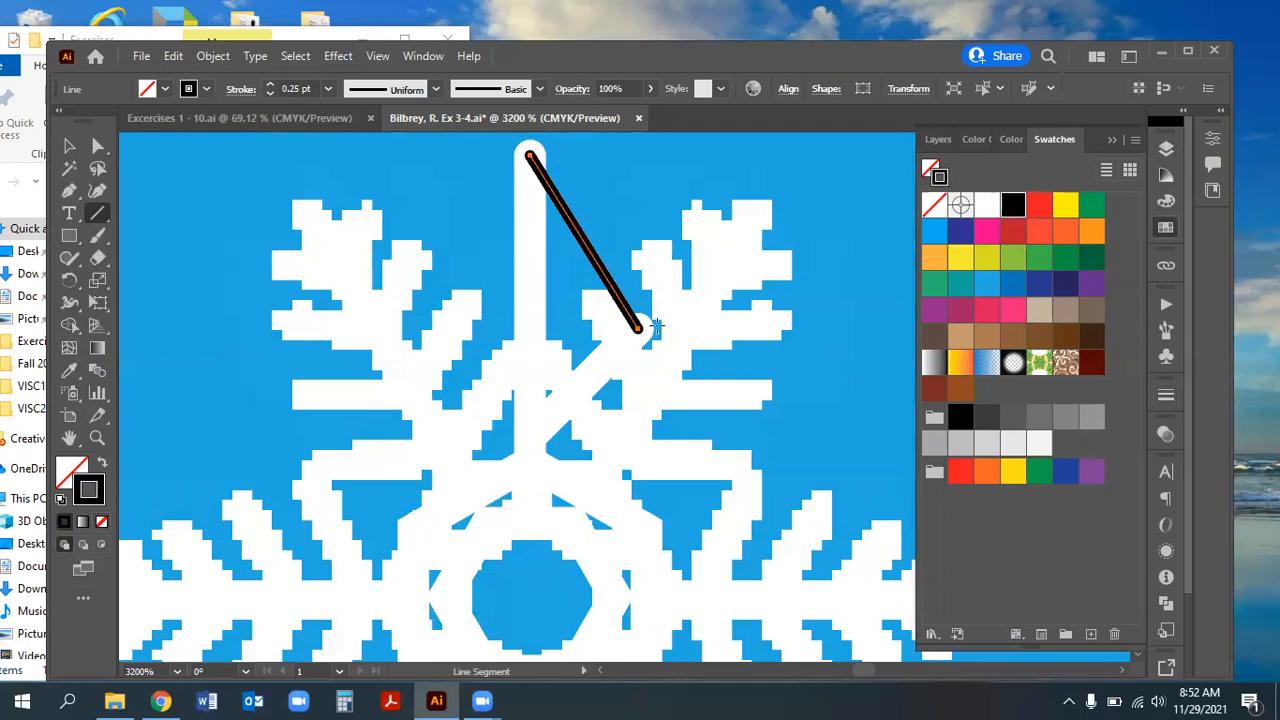
Copy the diagonal line straight up about 0.02 in, and repeat the copy twice with the same spacing
{"action": "left_click", "coordinate": [69, 145]}
{"action": "left_click", "coordinate": [591, 383]}
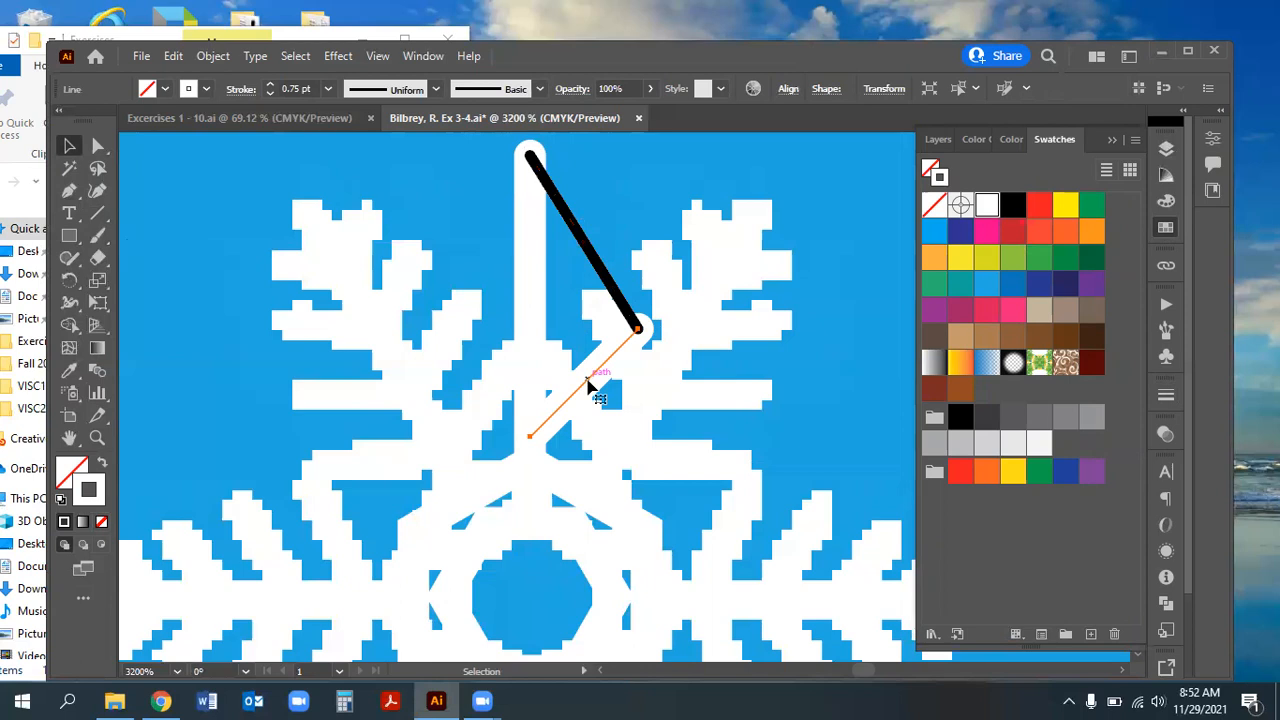
{"action": "left_click_drag", "start_coordinate": [588, 385], "coordinate": [587, 312]}
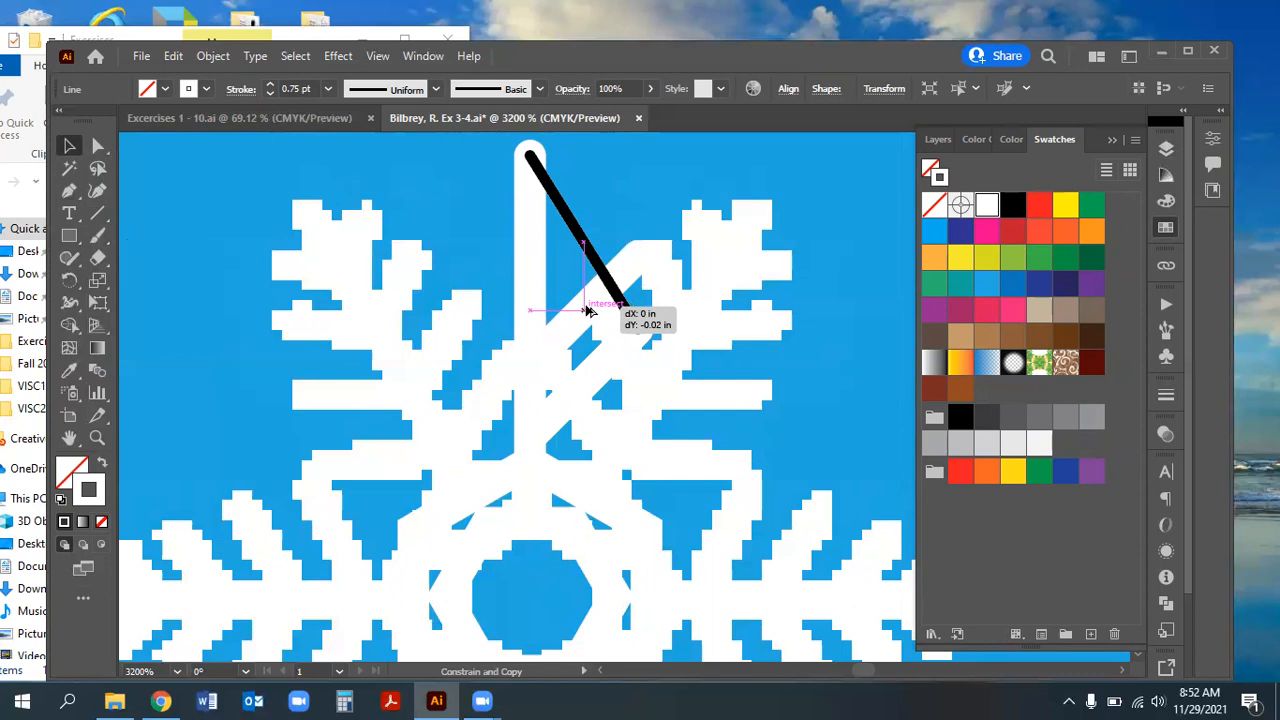
{"action": "left_click_drag", "start_coordinate": [587, 312], "coordinate": [587, 312]}
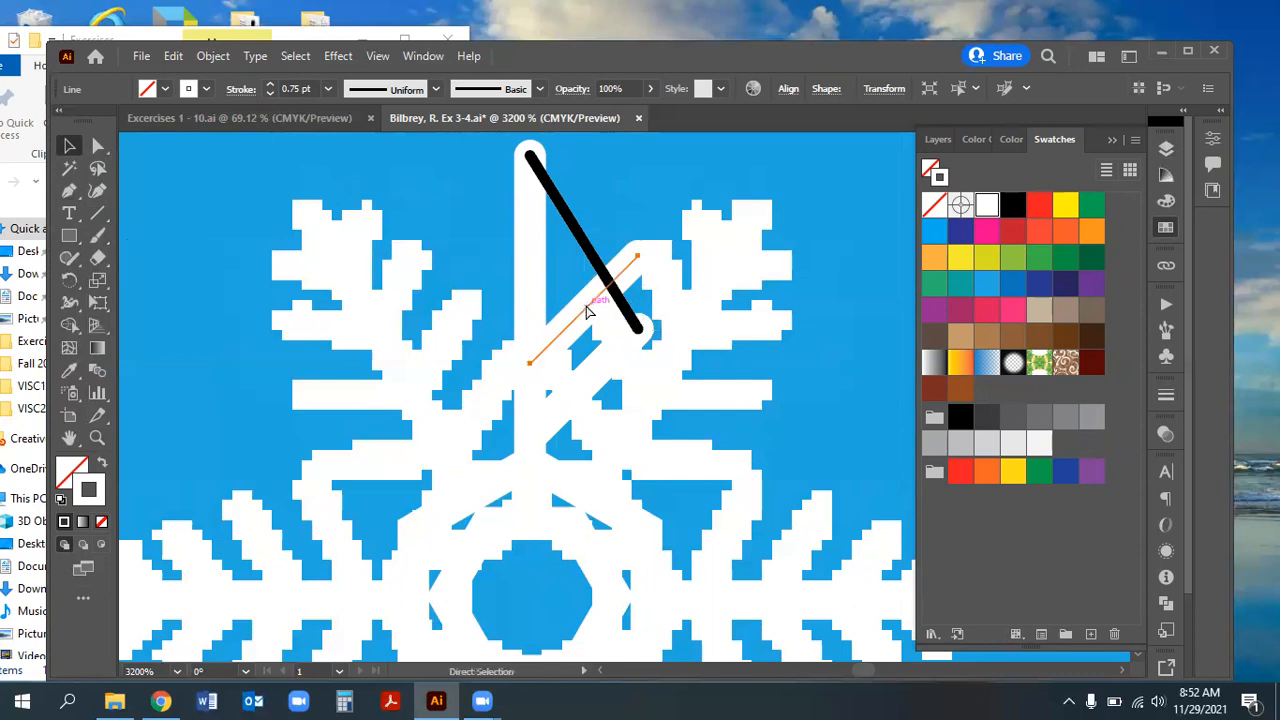
{"action": "key", "text": "ctrl+d"}
{"action": "key", "text": "ctrl+d"}
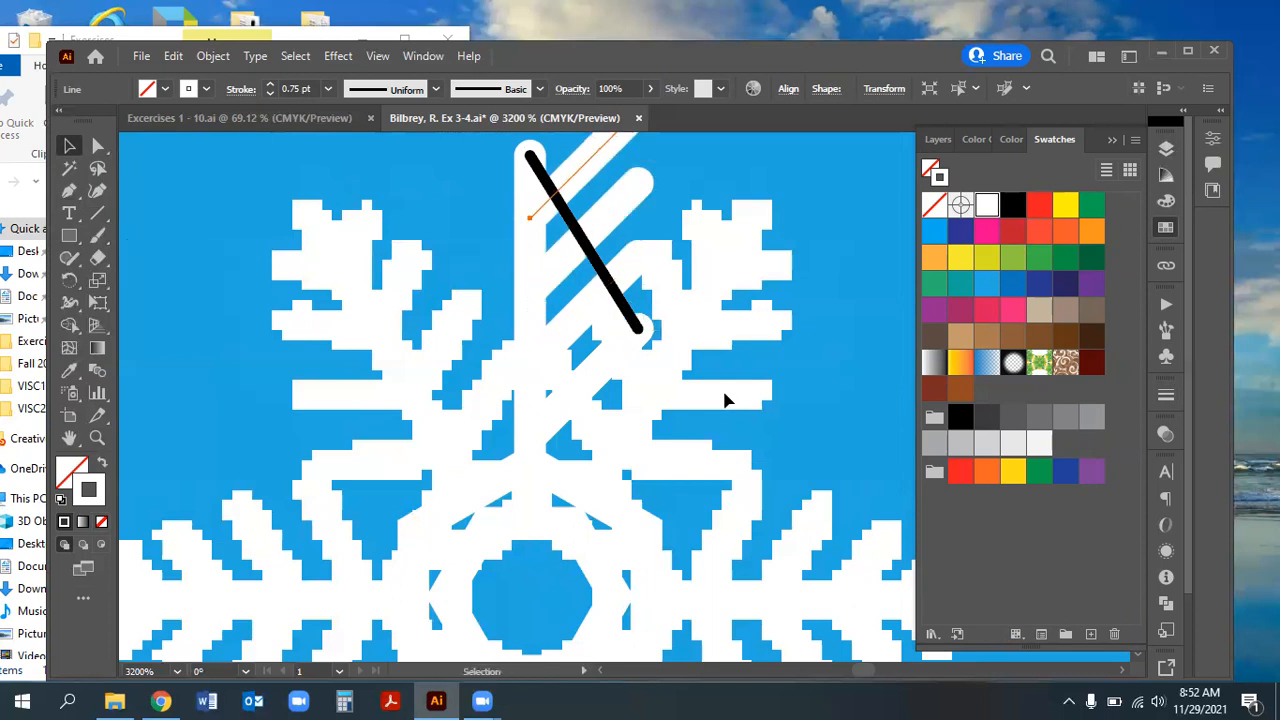
Shorten a copy of the topmost diagonal line along its 45° direction so its outer end meets the black guide line
{"action": "scroll", "coordinate": [657, 316], "scroll_direction": "up", "scroll_amount": 4}
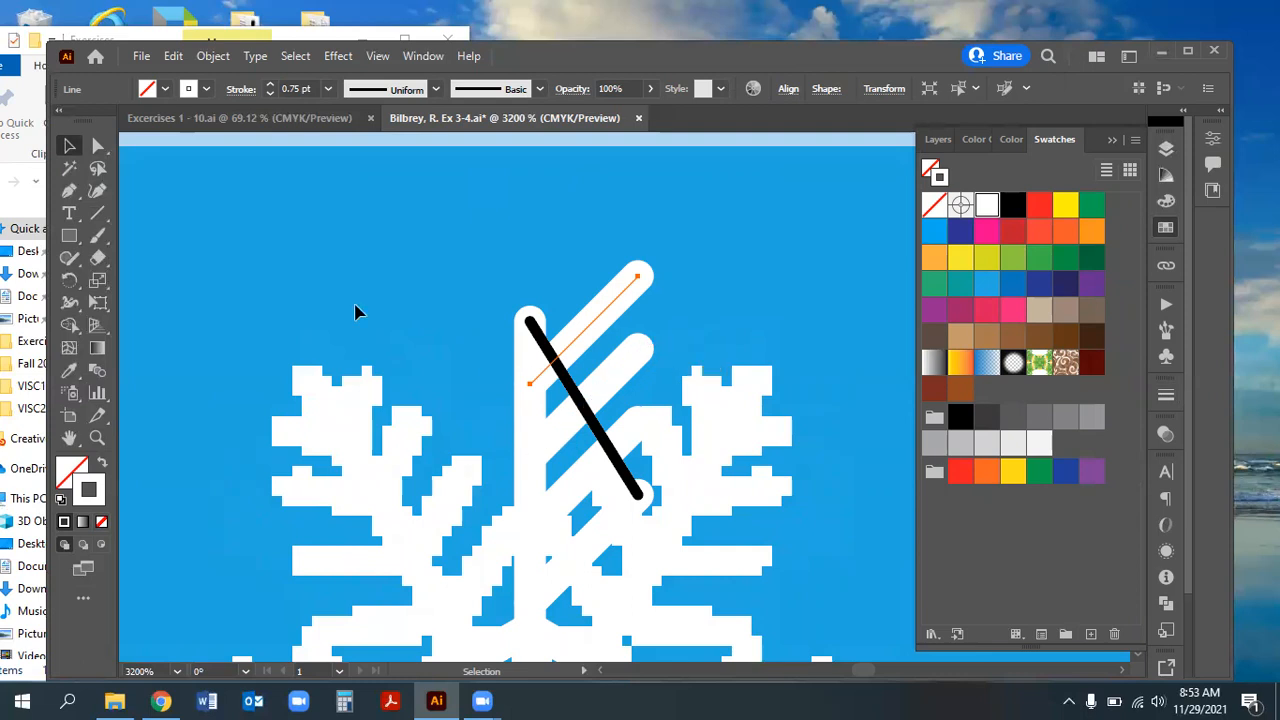
{"action": "key", "text": "a"}
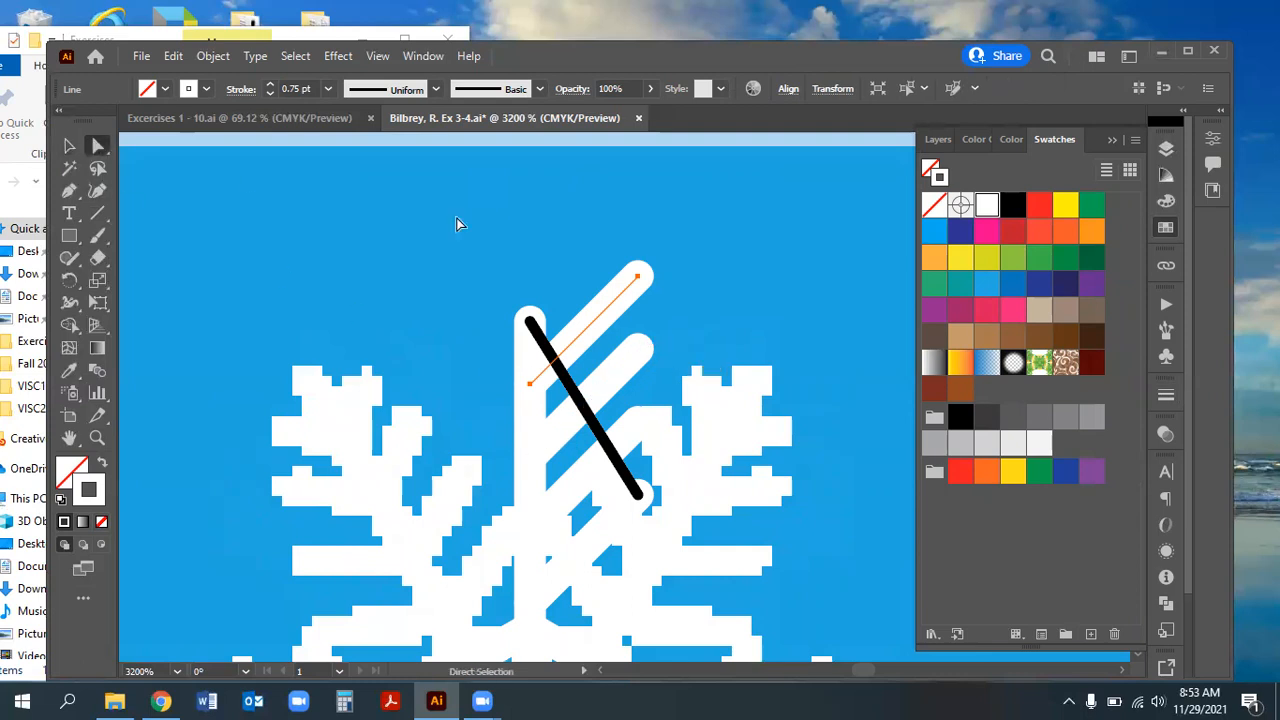
{"action": "left_click", "coordinate": [637, 278]}
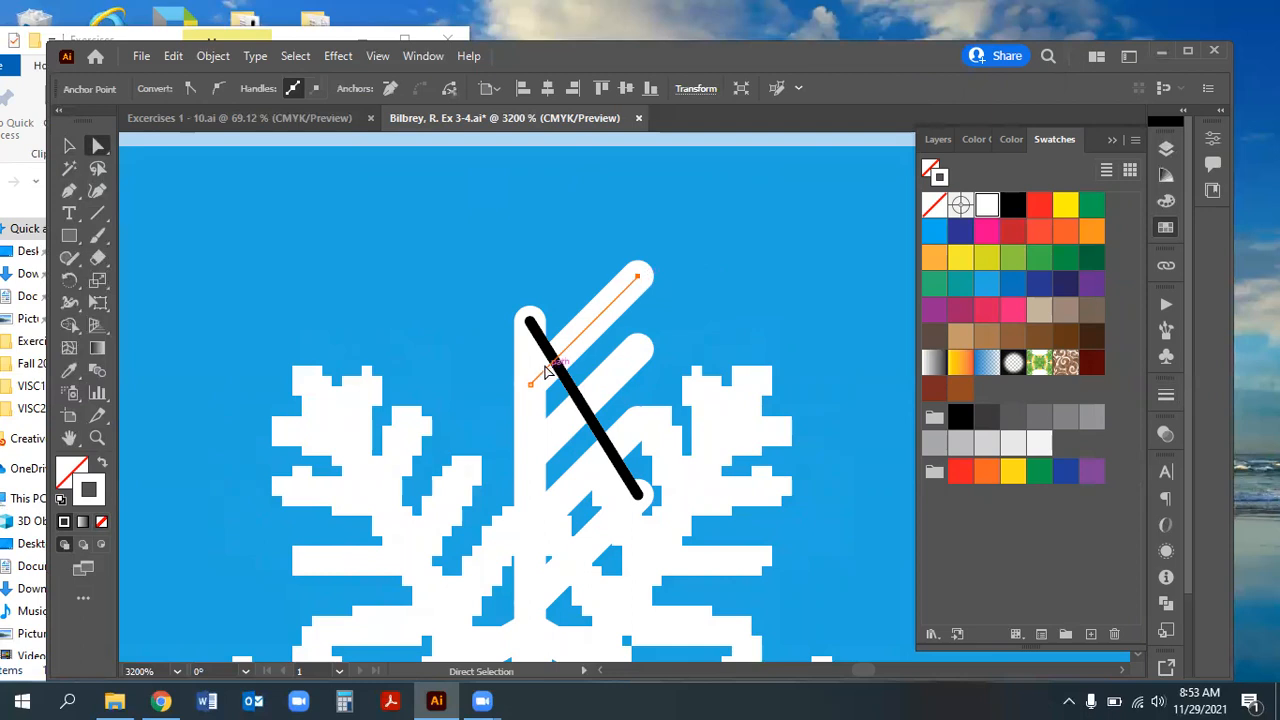
{"action": "mouse_move", "coordinate": [638, 280]}
{"action": "left_mouse_down"}
{"action": "mouse_move", "coordinate": [590, 336]}
{"action": "mouse_move", "coordinate": [638, 276]}
{"action": "left_mouse_up"}
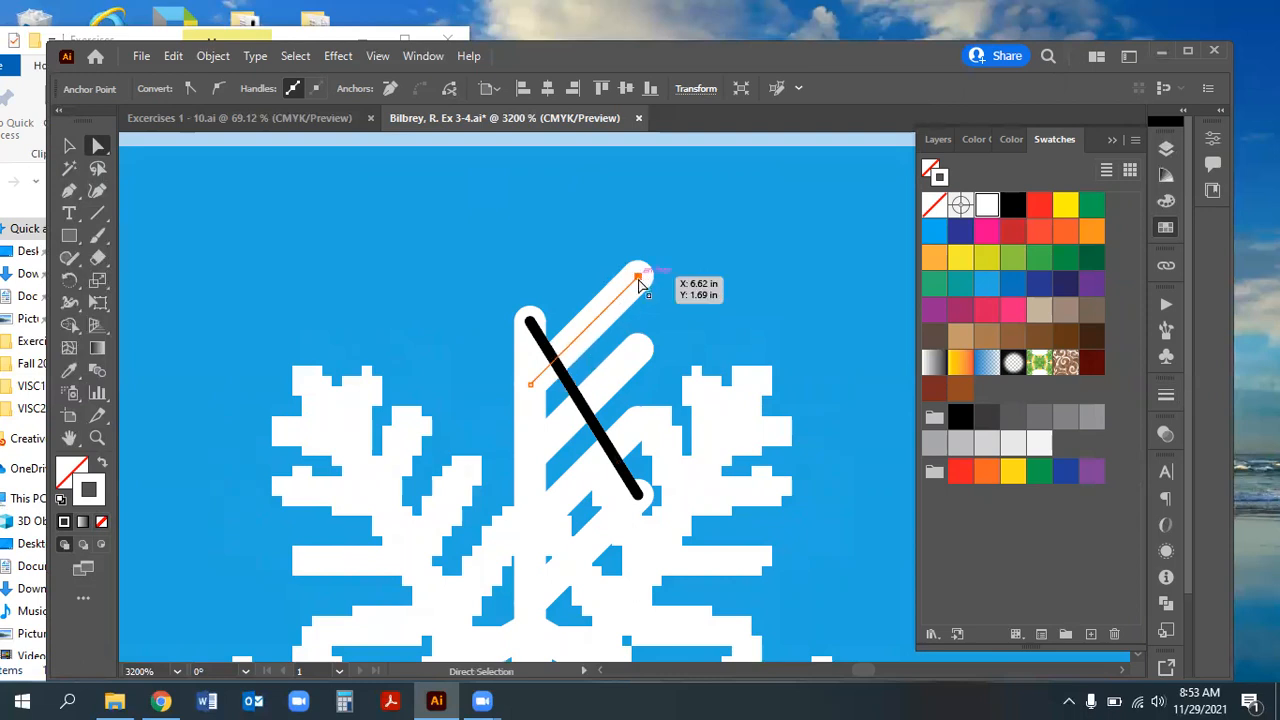
{"action": "left_click_drag", "start_coordinate": [640, 283], "coordinate": [596, 332]}
{"action": "key", "text": "ctrl+z"}
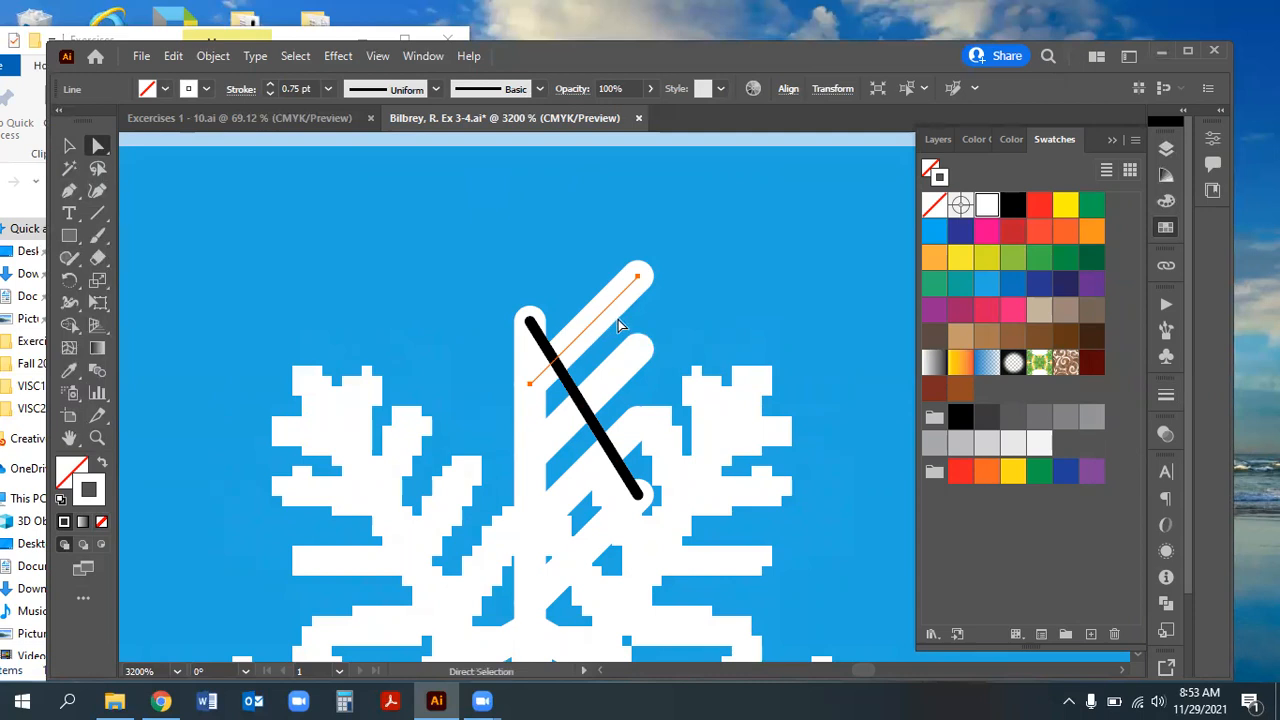
{"action": "left_click", "coordinate": [638, 276]}
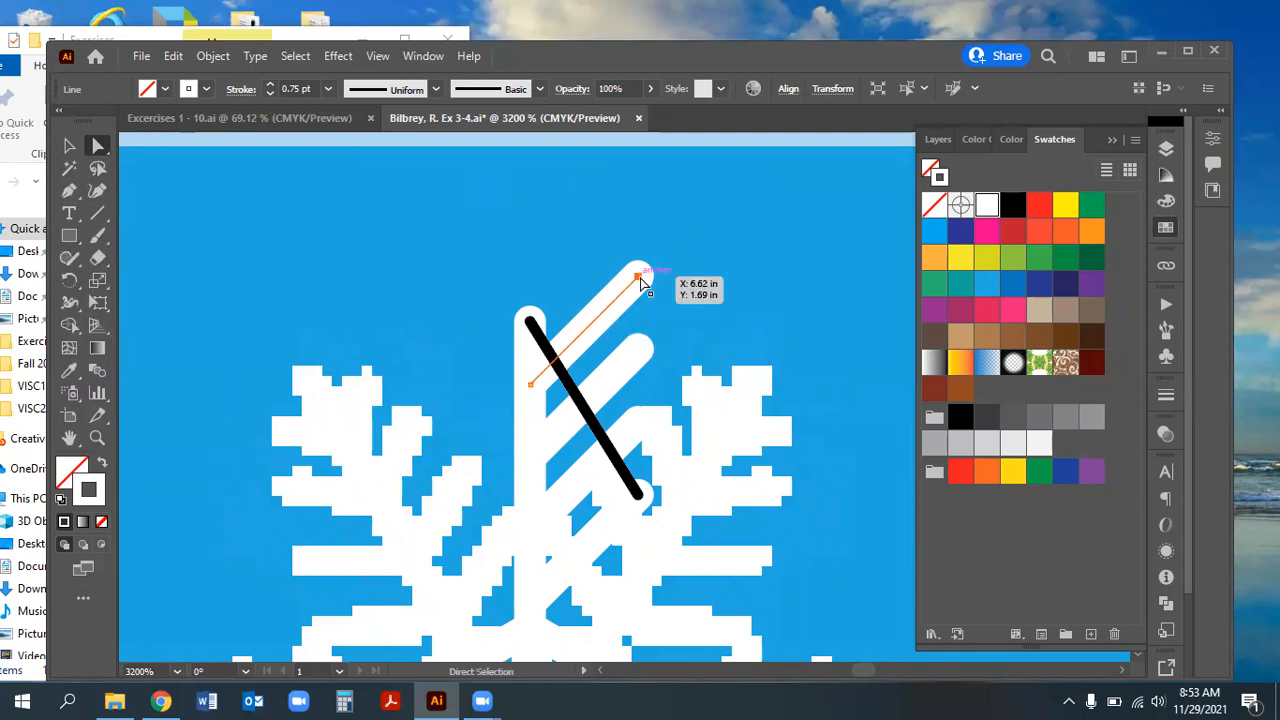
{"action": "left_click_drag", "start_coordinate": [640, 280], "coordinate": [573, 382]}
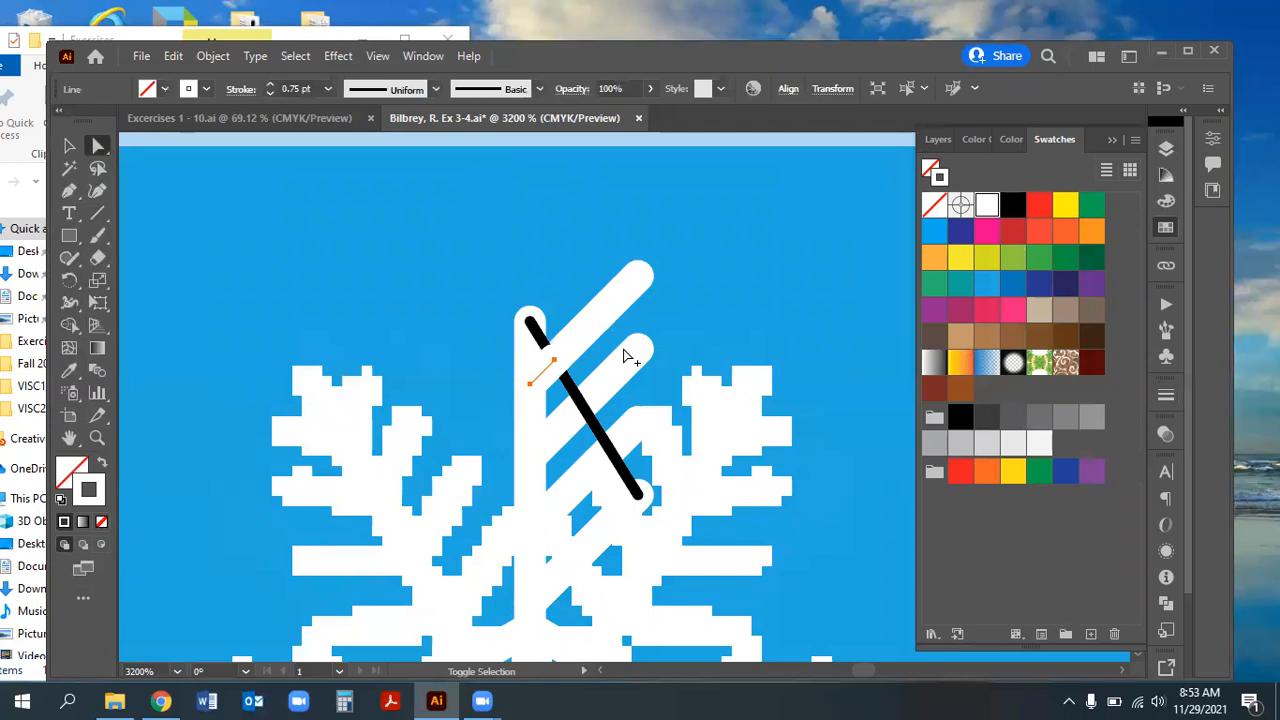
Delete the leftover full-length topmost diagonal line, keeping the shortened one
{"action": "left_click", "coordinate": [636, 292]}
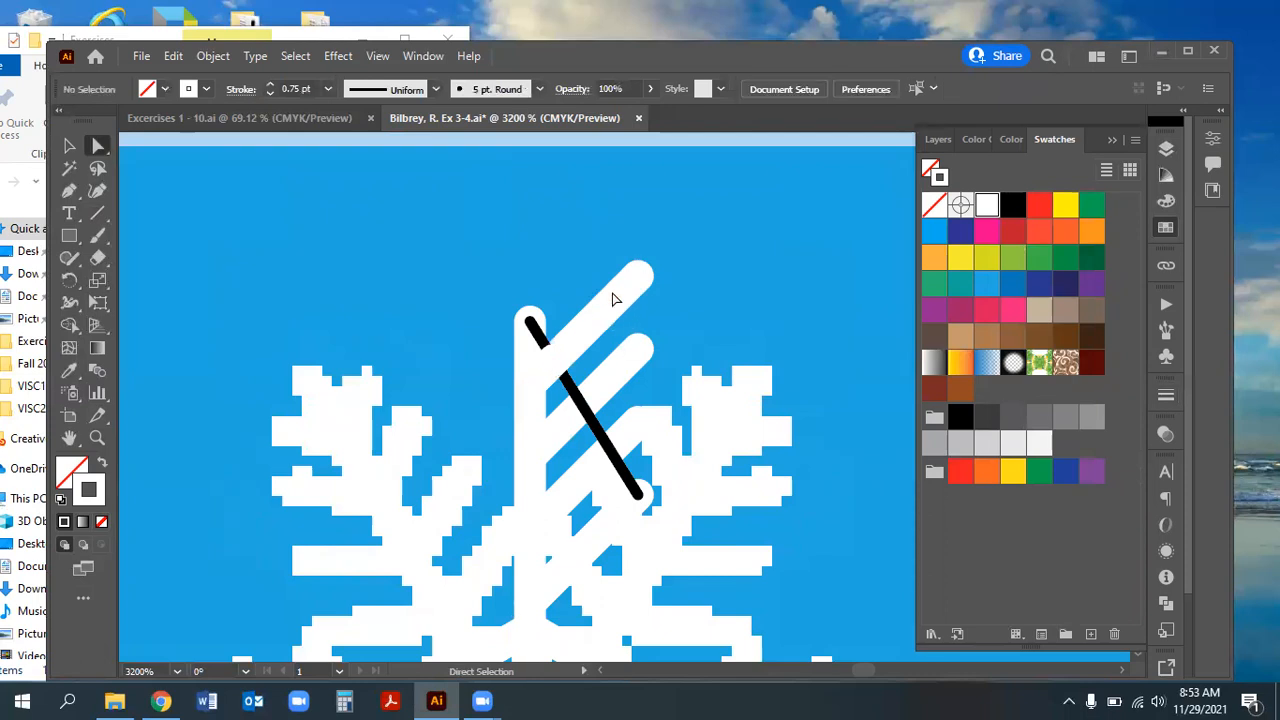
{"action": "left_click", "coordinate": [615, 299]}
{"action": "key", "text": "Delete"}
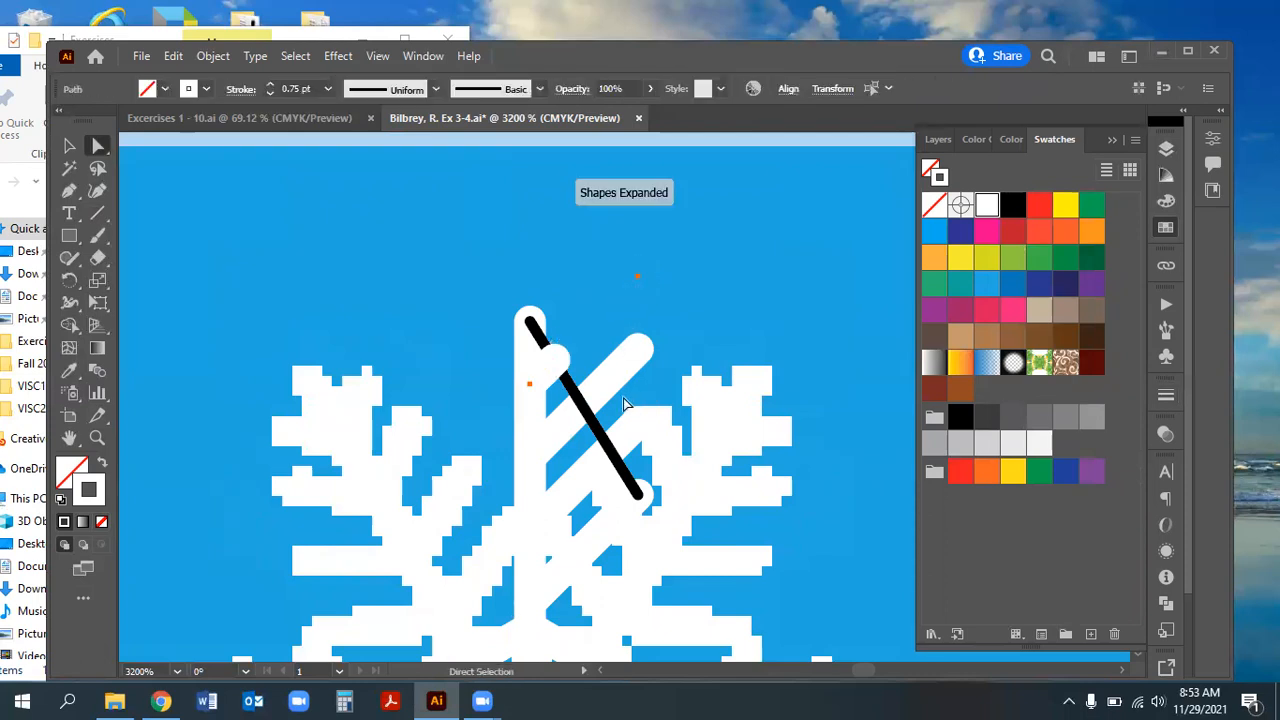
{"action": "key", "text": "Delete"}
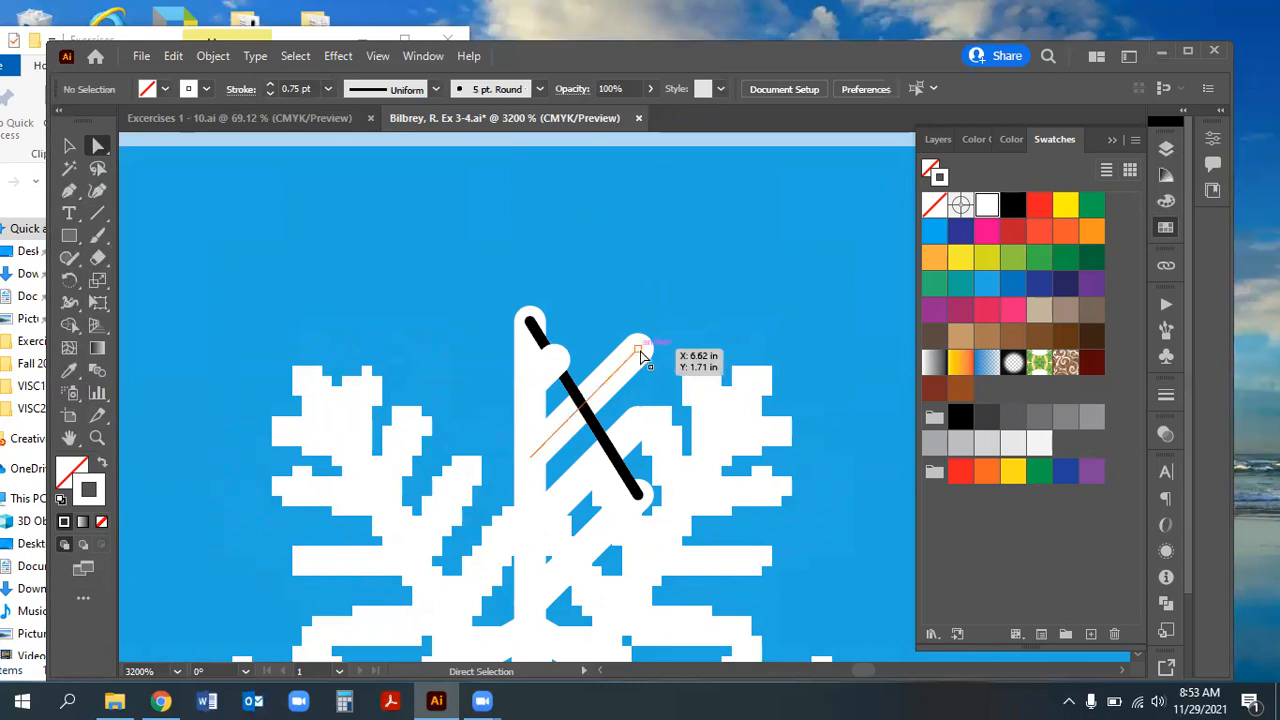
Shorten the two middle diagonal lines at 45° so their outer ends meet the black guide line
{"action": "left_click", "coordinate": [638, 350]}
{"action": "left_click_drag", "start_coordinate": [640, 352], "coordinate": [609, 453]}
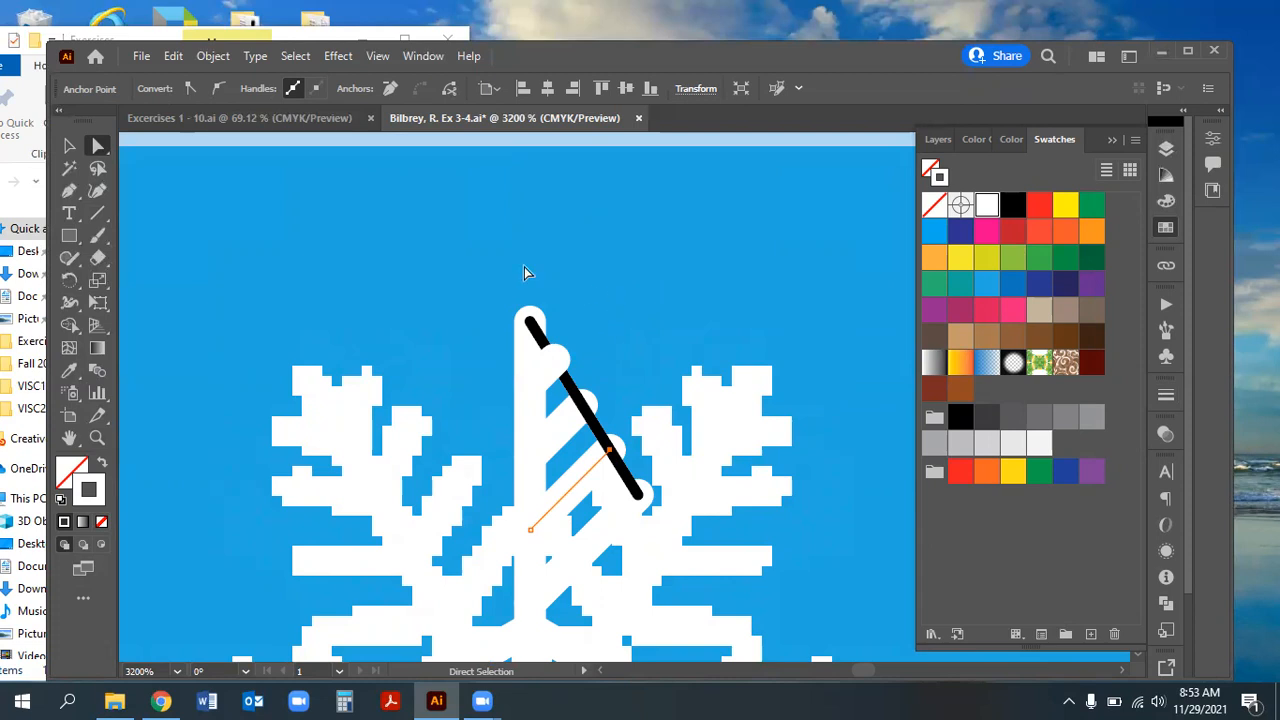
Move the whole black guide line slightly upward along the vertical line
{"action": "left_click", "coordinate": [69, 146]}
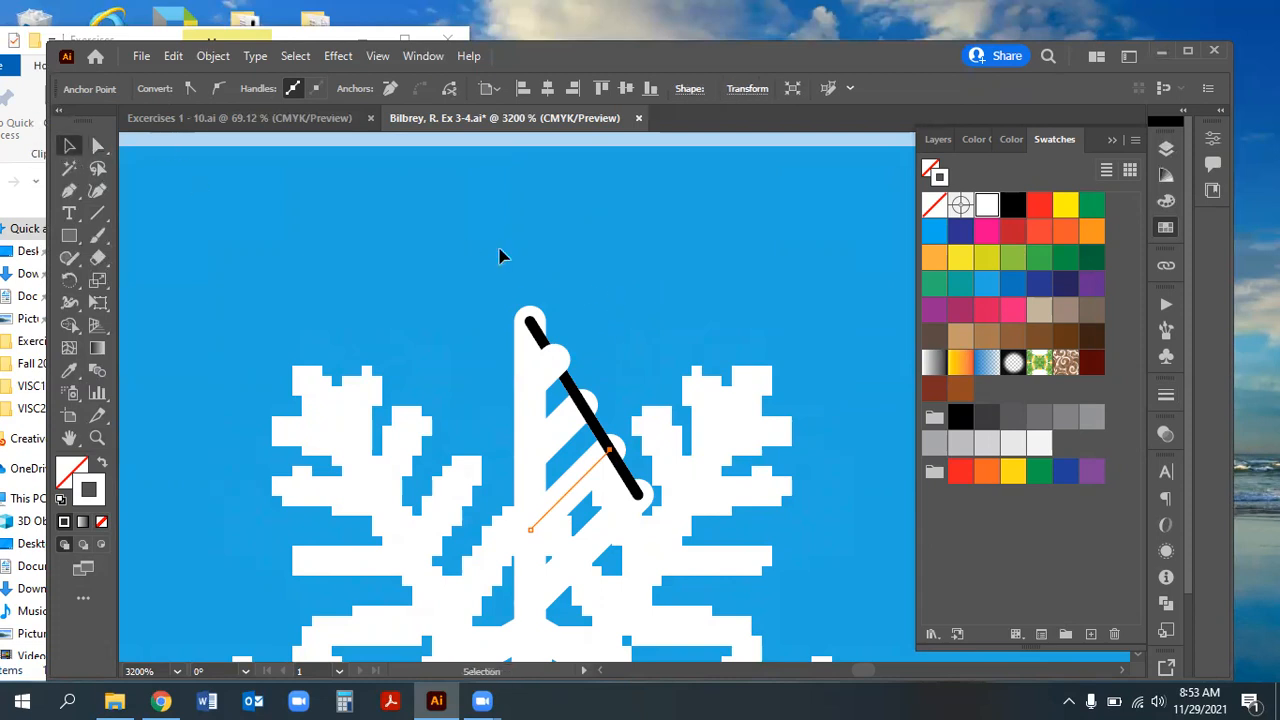
{"action": "left_click", "coordinate": [590, 414]}
{"action": "left_click_drag", "start_coordinate": [529, 323], "coordinate": [530, 312]}
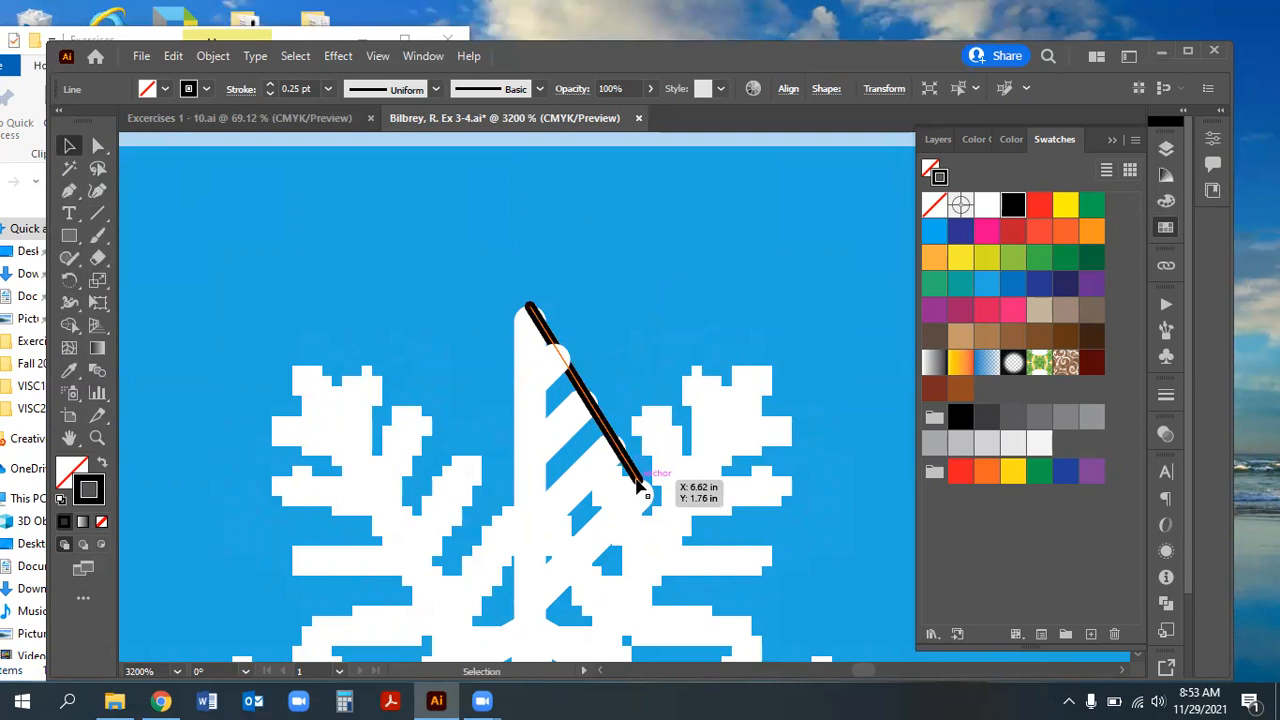
{"action": "double_click", "coordinate": [640, 487]}
{"action": "key", "text": "ctrl+z"}
{"action": "left_click", "coordinate": [98, 147]}
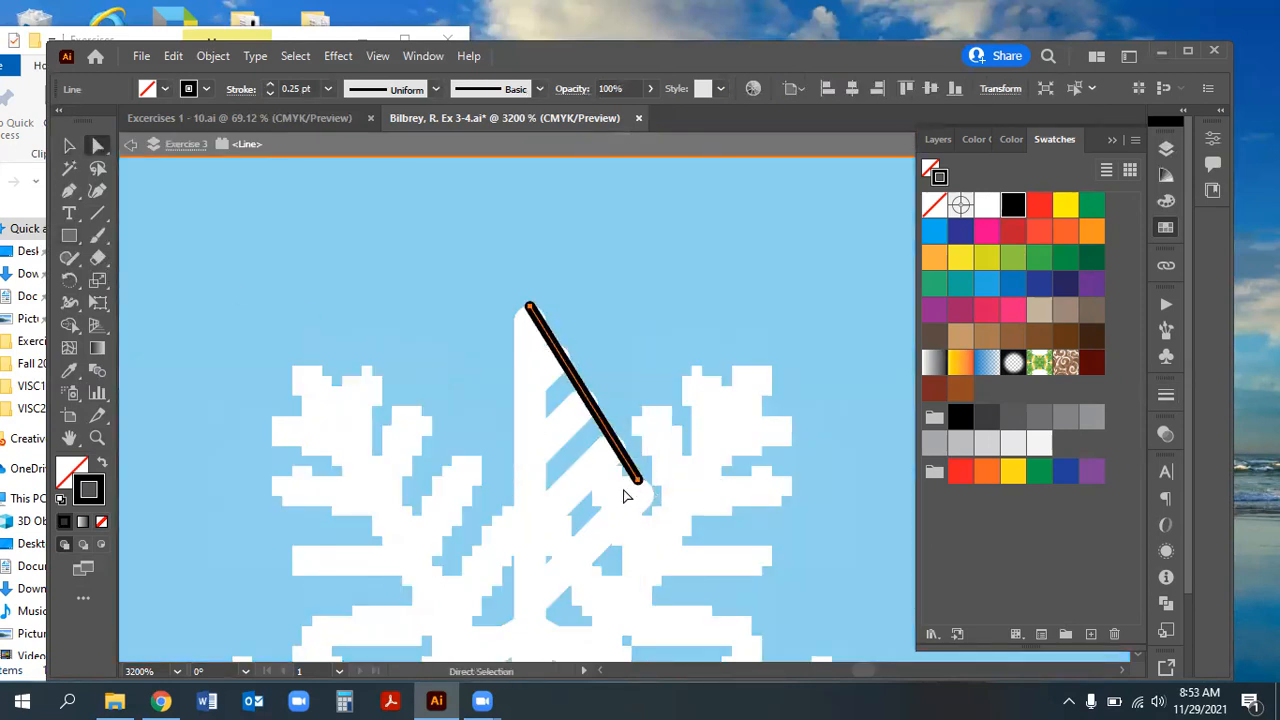
{"action": "double_click", "coordinate": [209, 265]}
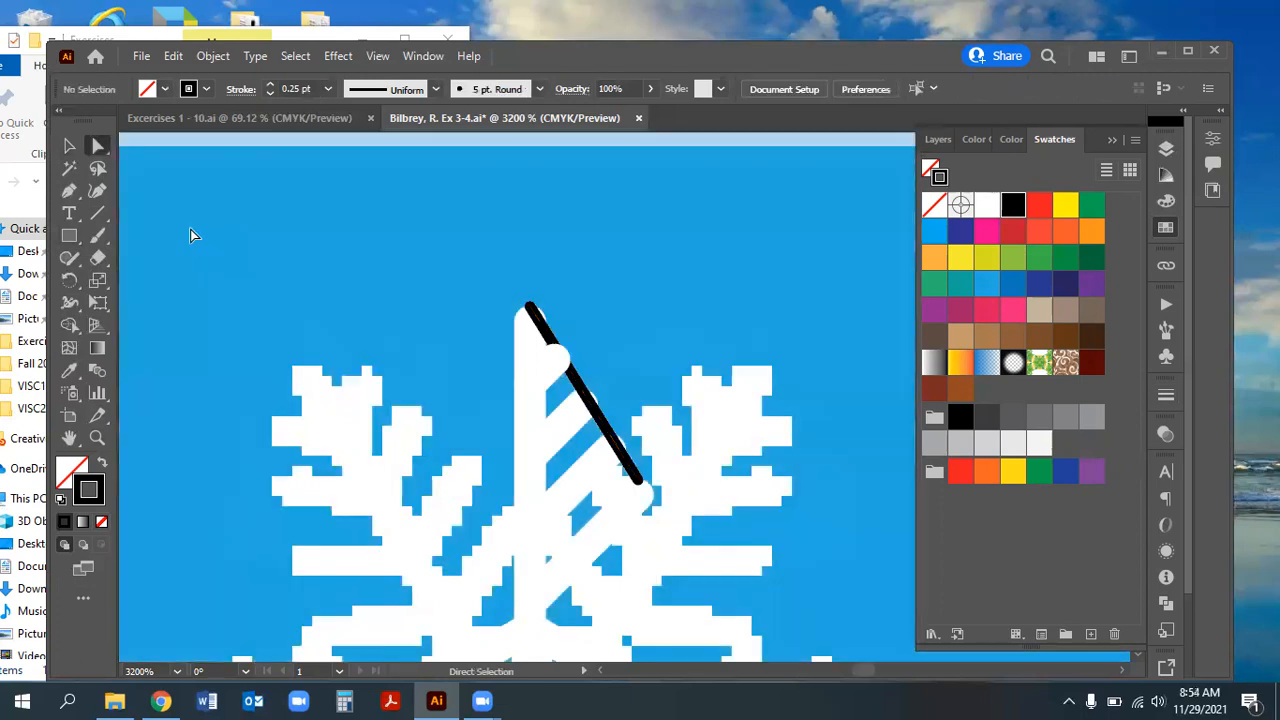
Make the black guide line steeper by moving its lower end down and inward and its top end slightly up
{"action": "left_click", "coordinate": [638, 481]}
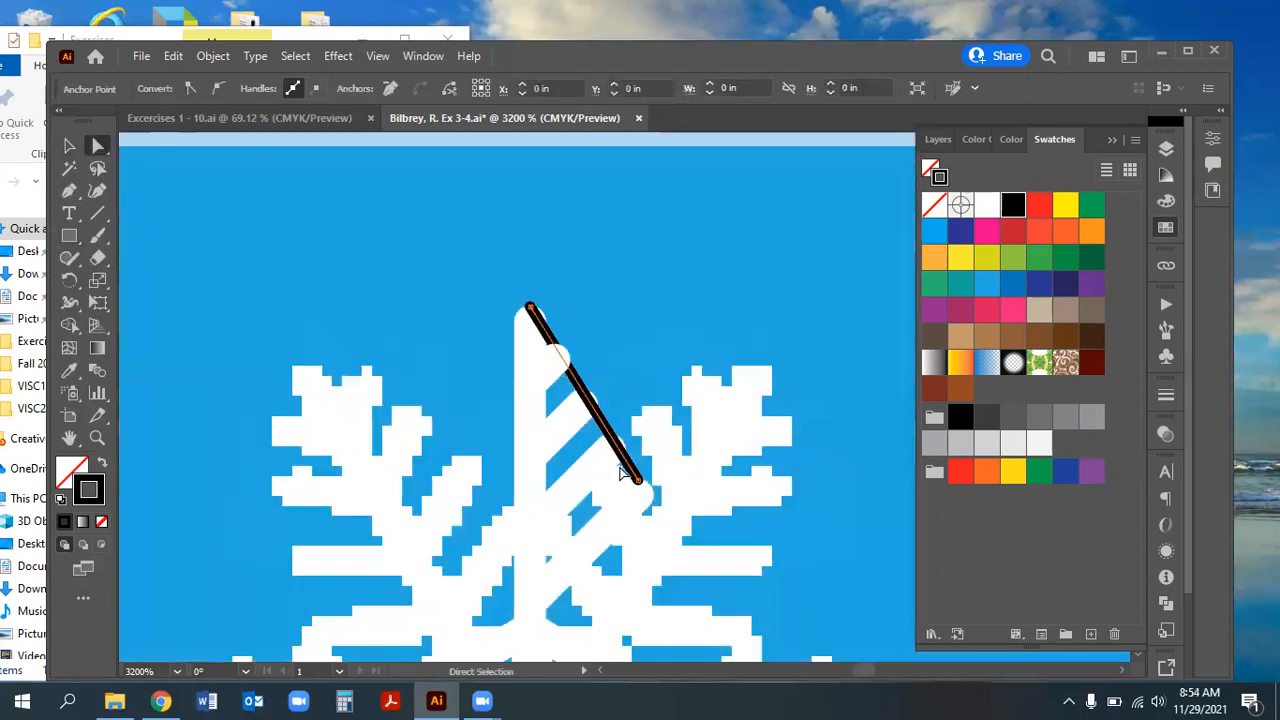
{"action": "mouse_move", "coordinate": [638, 483]}
{"action": "left_mouse_down"}
{"action": "mouse_move", "coordinate": [646, 494]}
{"action": "mouse_move", "coordinate": [633, 498]}
{"action": "left_mouse_up"}
{"action": "left_click_drag", "start_coordinate": [528, 306], "coordinate": [529, 295]}
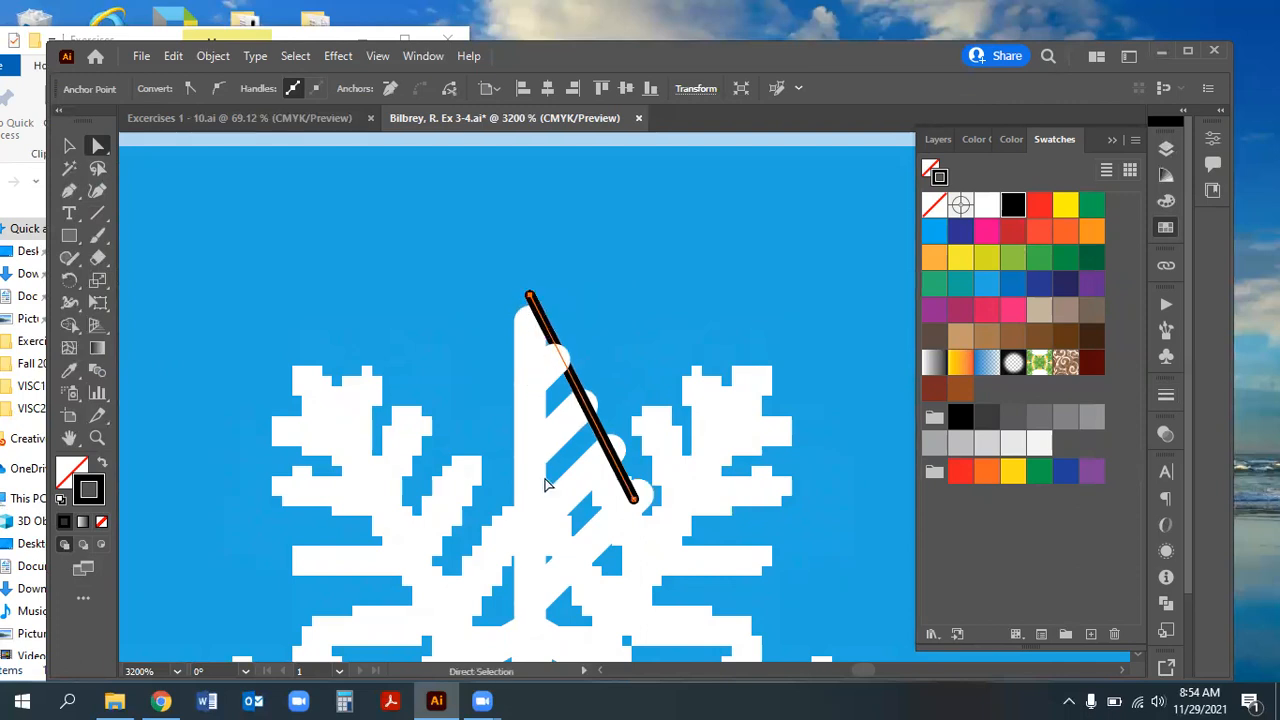
Adjust the outer ends of the diagonal lines along their 45° direction so they meet the repositioned black guide line
{"action": "left_click", "coordinate": [552, 361]}
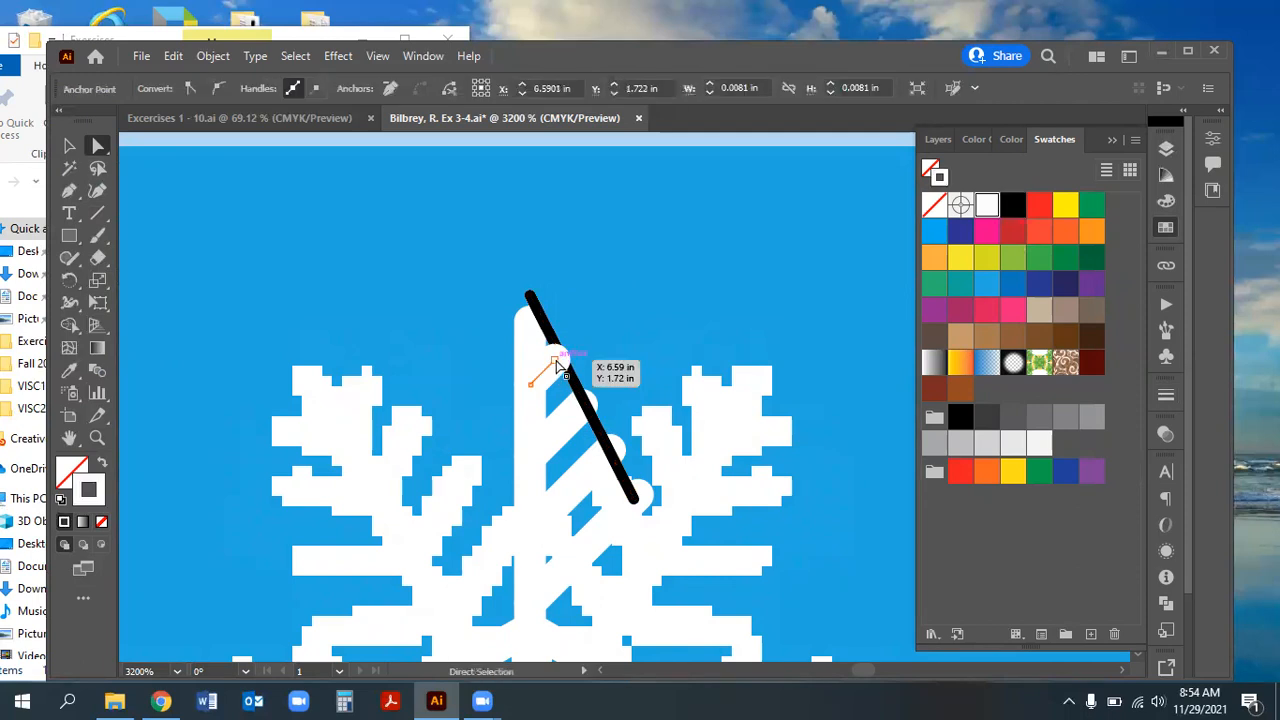
{"action": "left_click_drag", "start_coordinate": [561, 356], "coordinate": [588, 411]}
{"action": "left_click", "coordinate": [590, 489]}
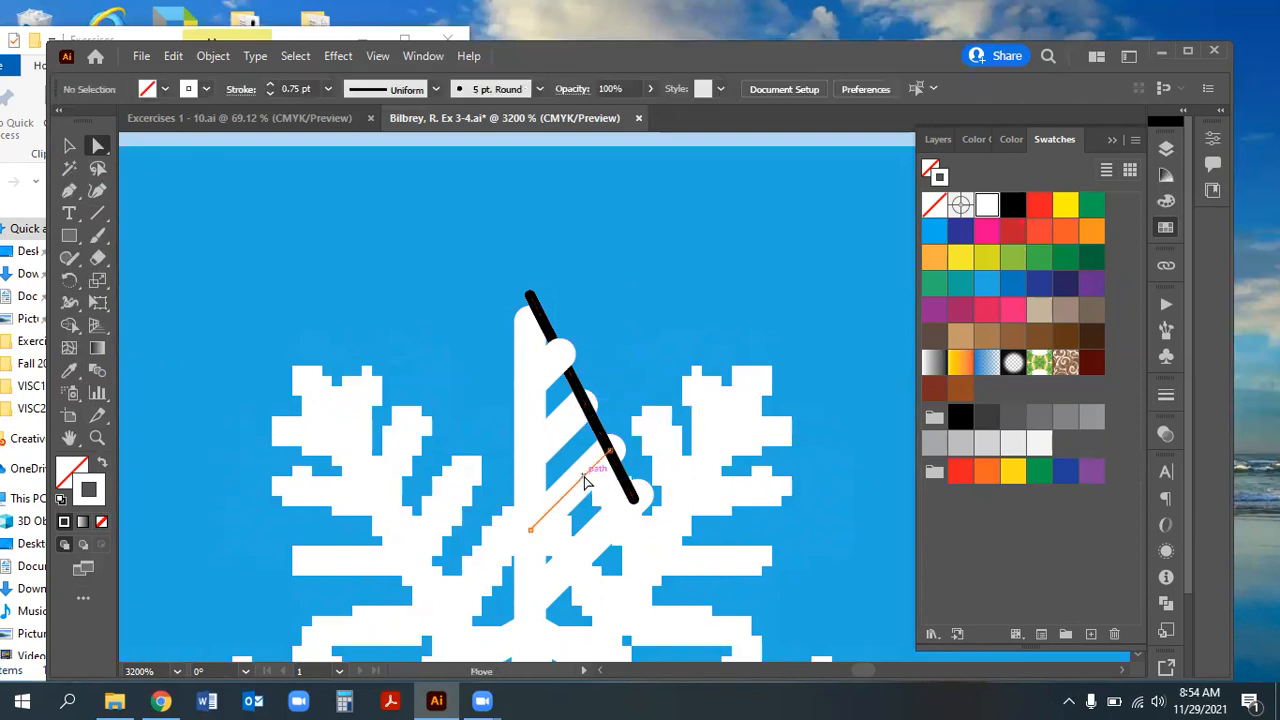
{"action": "left_click", "coordinate": [611, 453]}
{"action": "left_click_drag", "start_coordinate": [604, 459], "coordinate": [613, 449]}
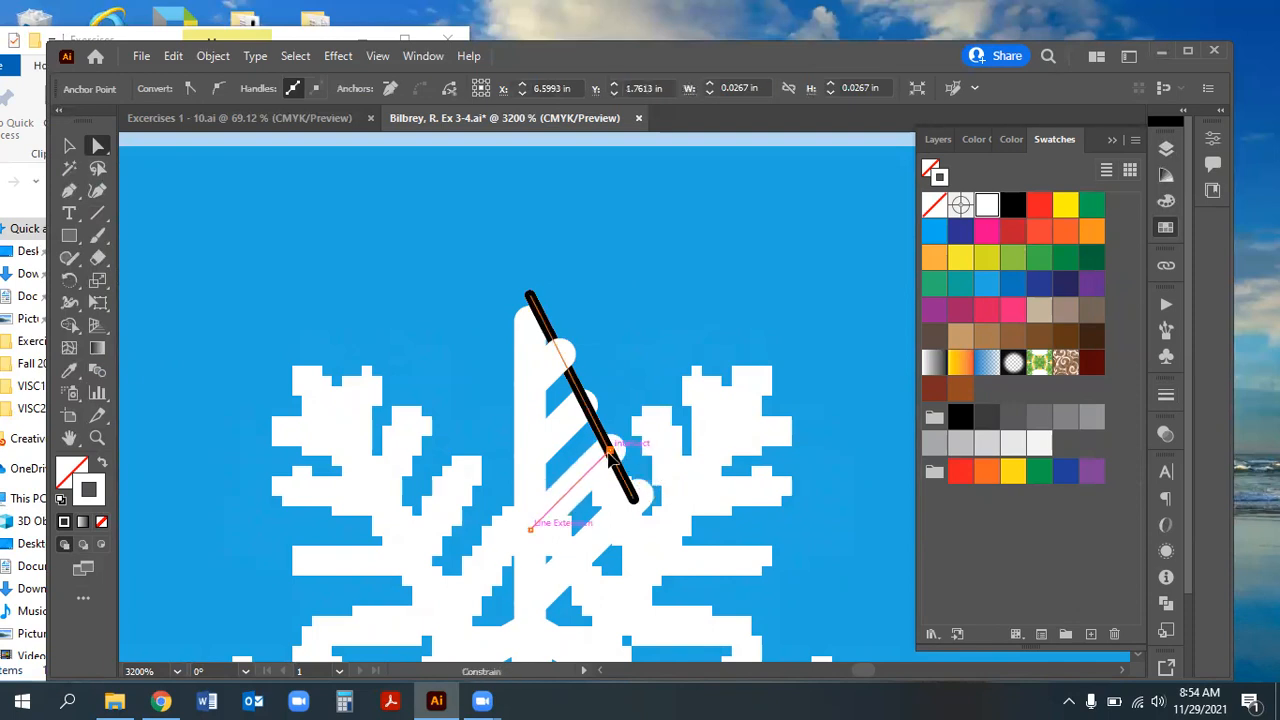
{"action": "left_click", "coordinate": [616, 516]}
{"action": "mouse_move", "coordinate": [640, 497]}
{"action": "left_mouse_down"}
{"action": "mouse_move", "coordinate": [617, 519]}
{"action": "mouse_move", "coordinate": [634, 498]}
{"action": "left_mouse_up"}
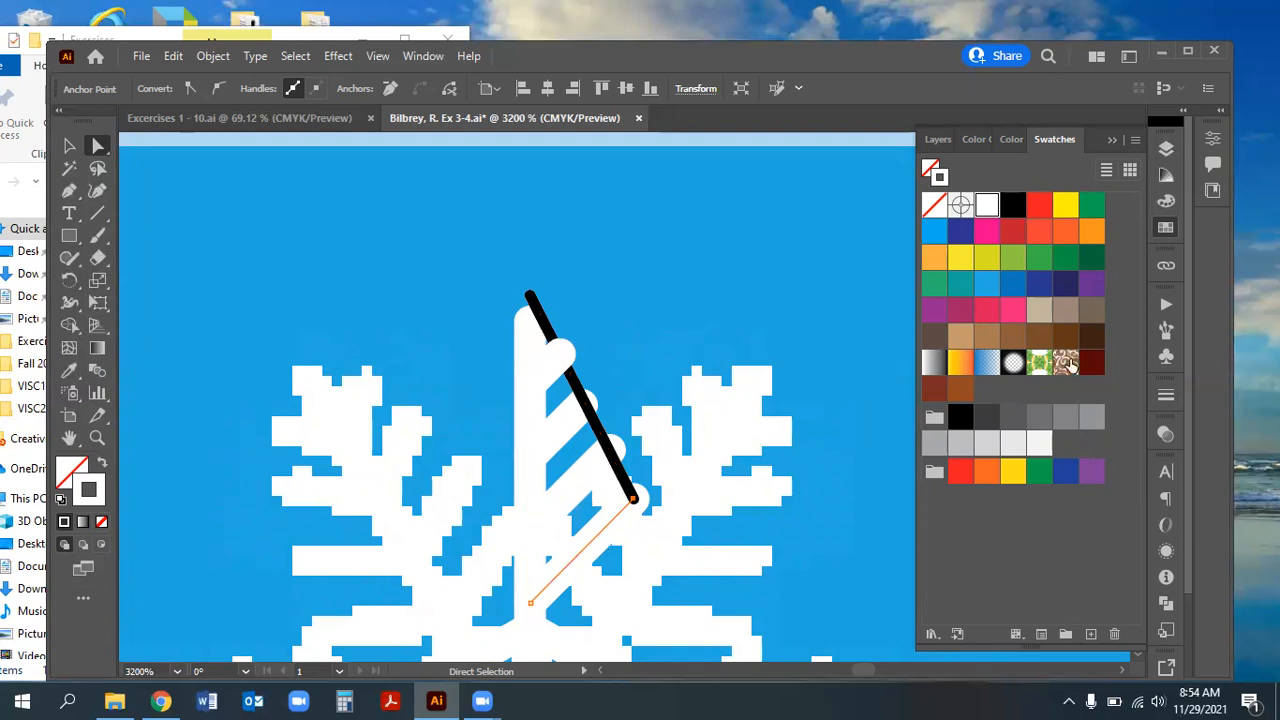
Delete the black guide line
{"action": "left_click", "coordinate": [1166, 396]}
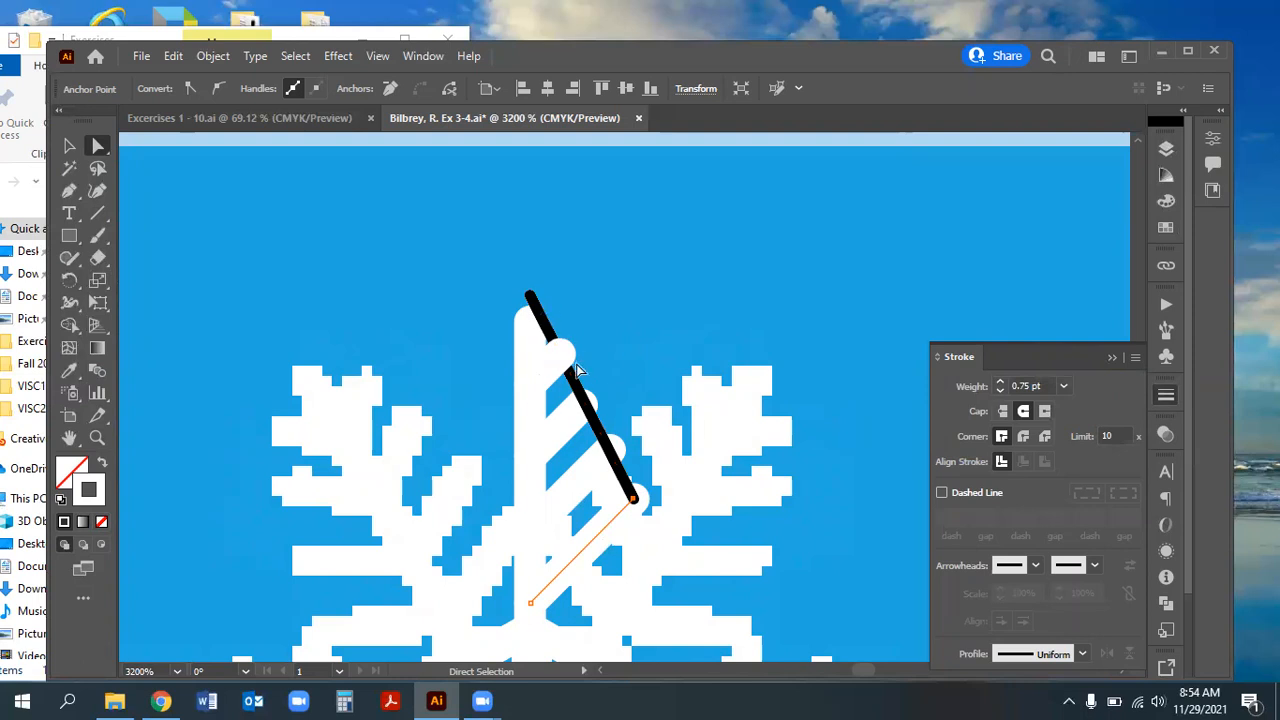
{"action": "left_click", "coordinate": [69, 146]}
{"action": "left_click", "coordinate": [546, 326]}
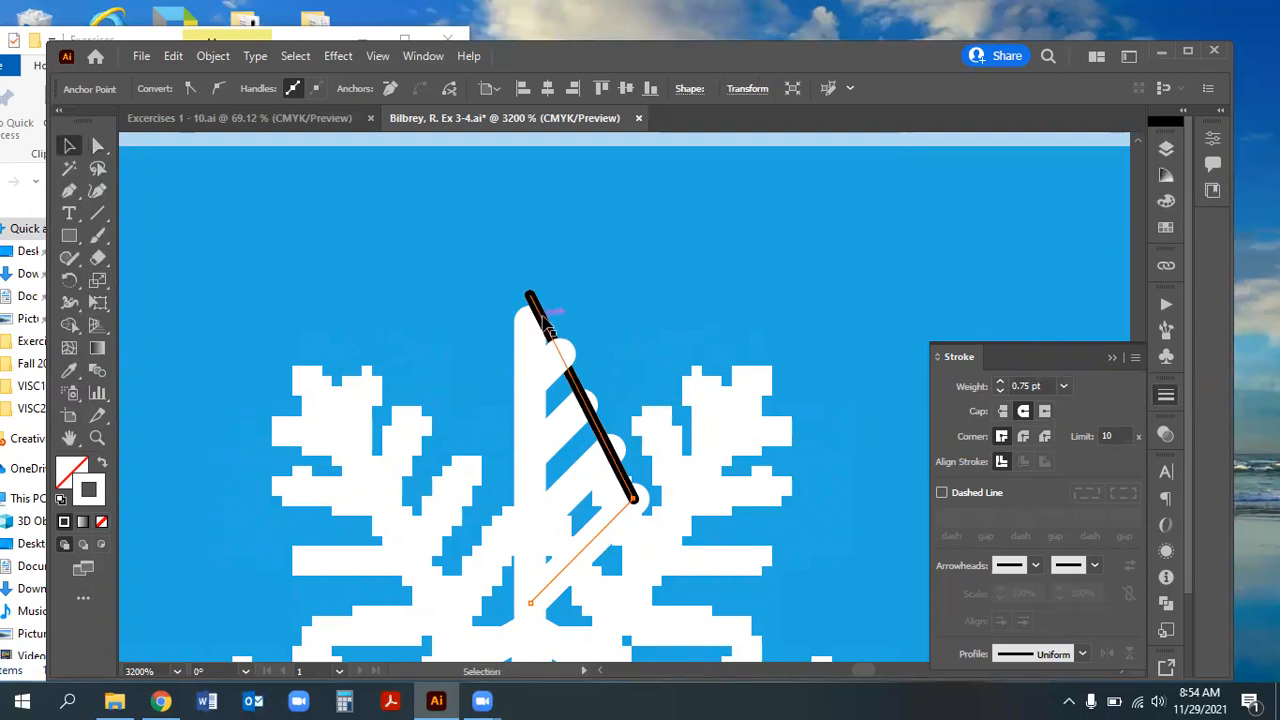
{"action": "left_click", "coordinate": [546, 330]}
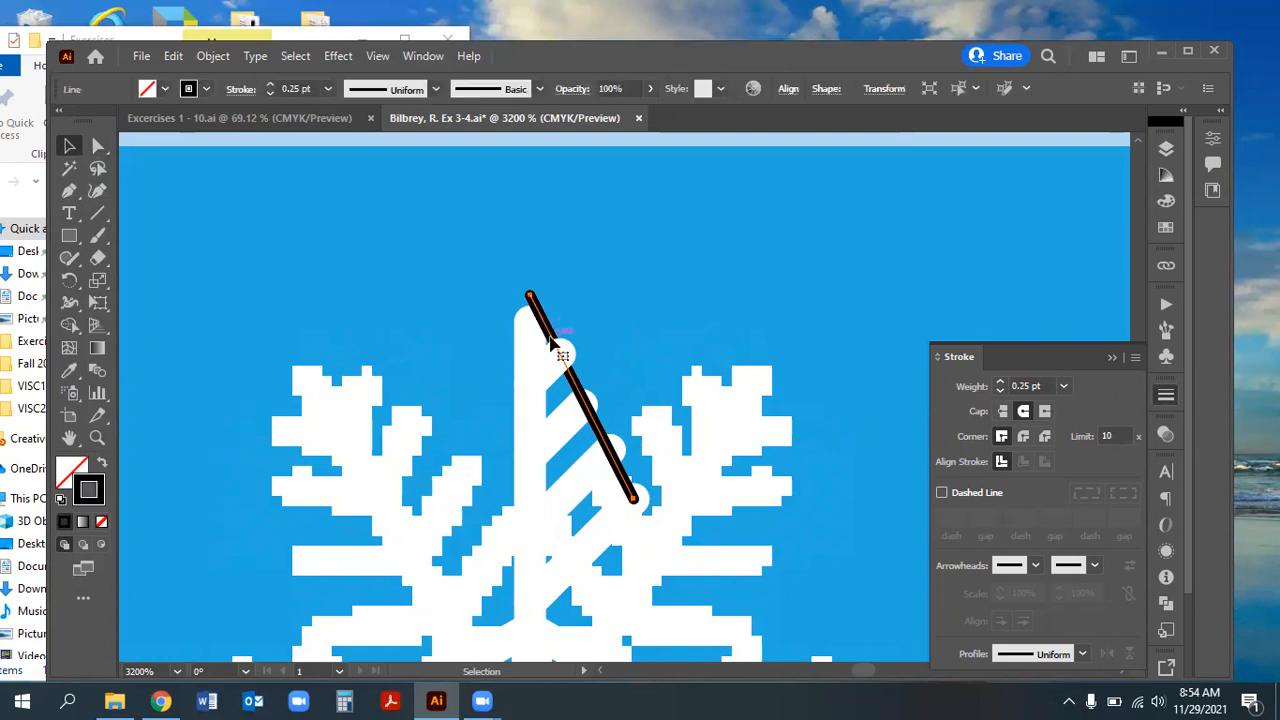
{"action": "key", "text": "Delete"}
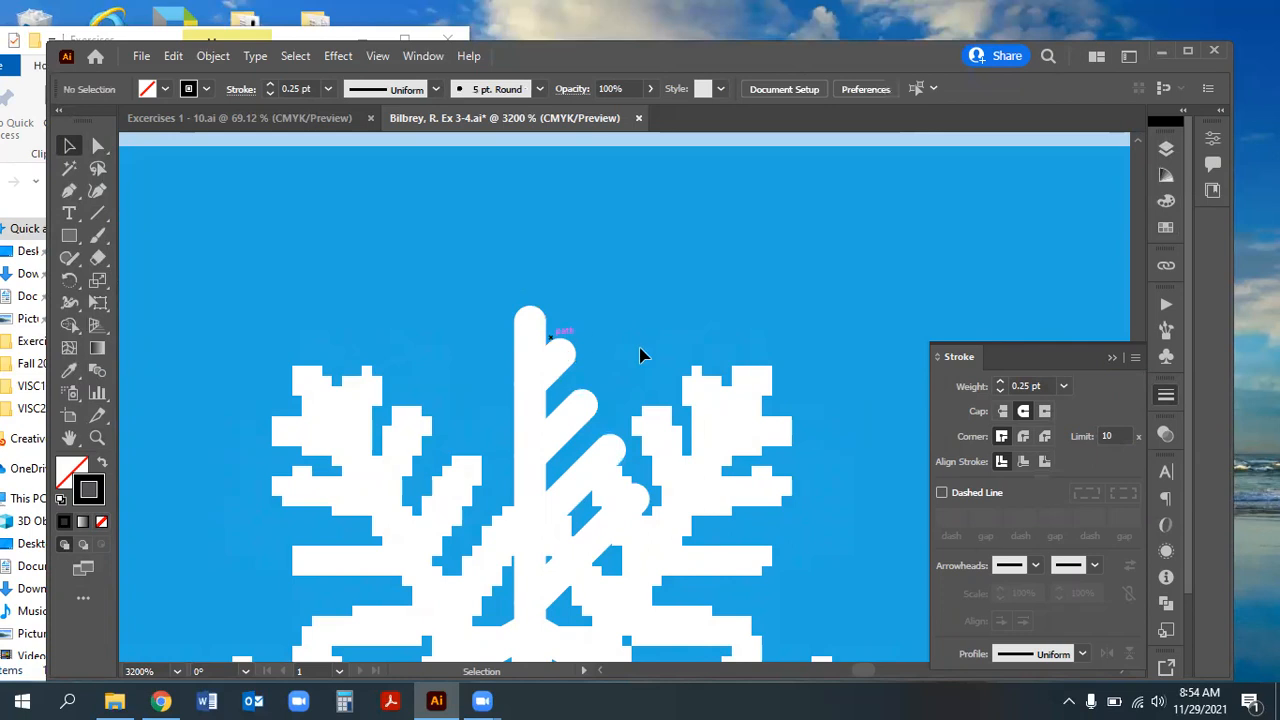
Select all four diagonal lines and group them
{"action": "left_click", "coordinate": [597, 538]}
{"action": "left_click", "coordinate": [601, 459], "text": "shift"}
{"action": "left_click", "coordinate": [574, 418], "text": "shift"}
{"action": "left_click", "coordinate": [558, 359], "text": "shift"}
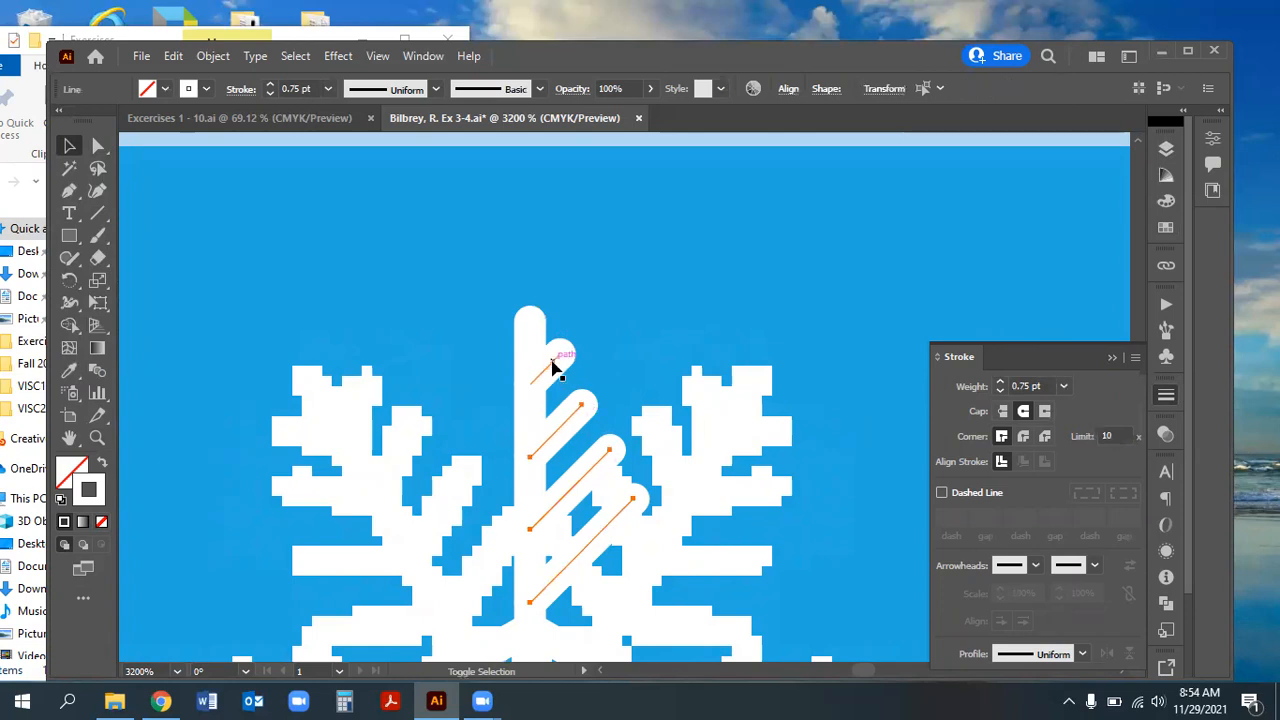
{"action": "left_click", "coordinate": [206, 57]}
{"action": "left_click", "coordinate": [320, 97]}
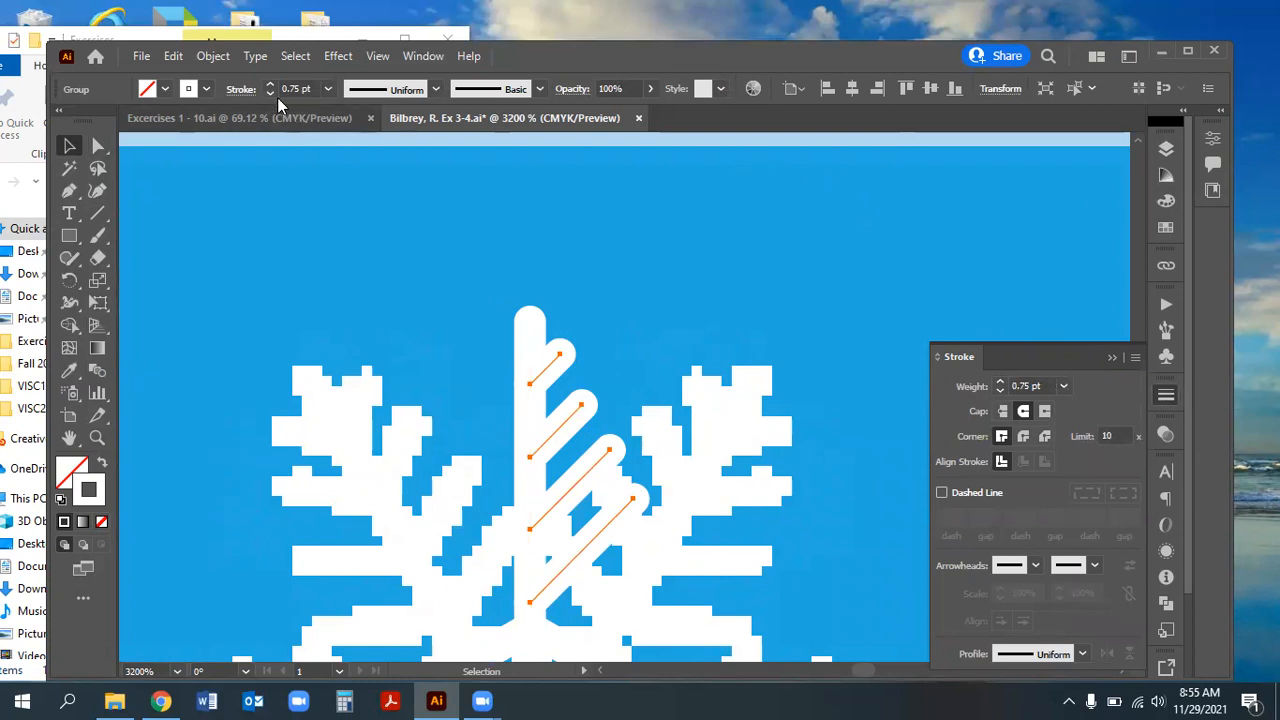
Create a mirrored copy of the four-branch group with Reflect across the vertical axis
{"action": "left_click", "coordinate": [212, 56]}
{"action": "mouse_move", "coordinate": [357, 30]}
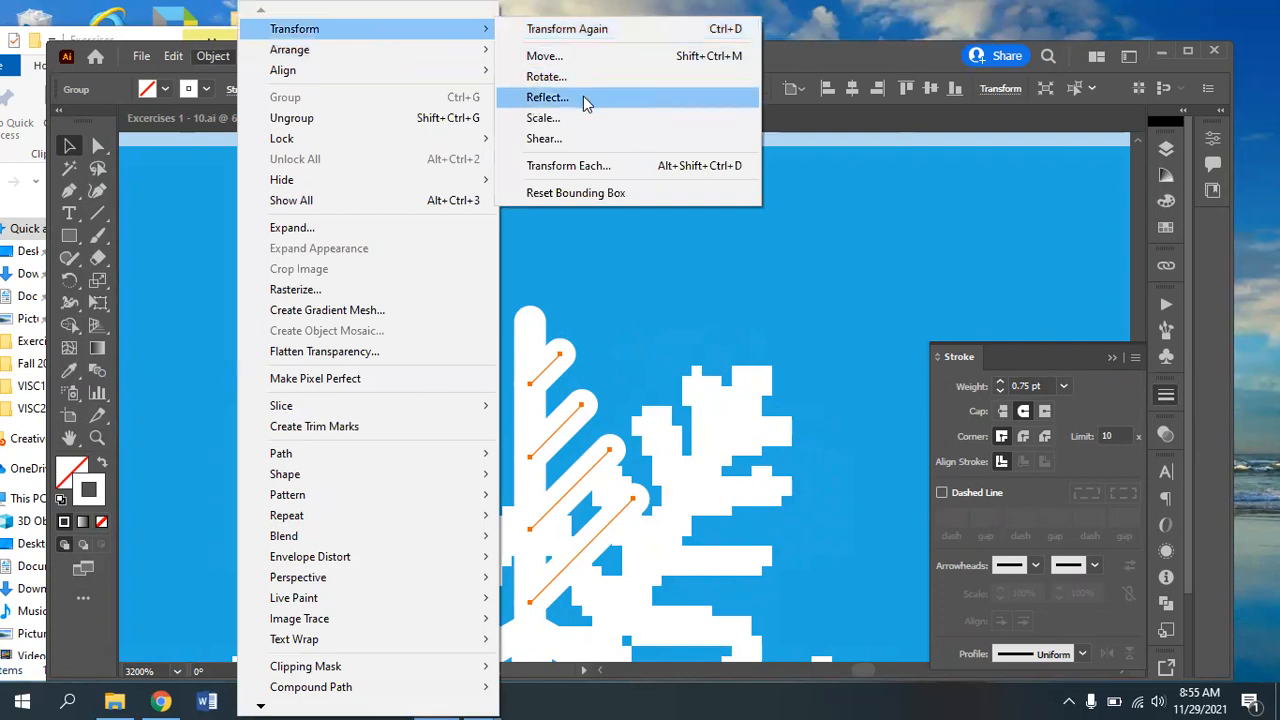
{"action": "left_click", "coordinate": [586, 98]}
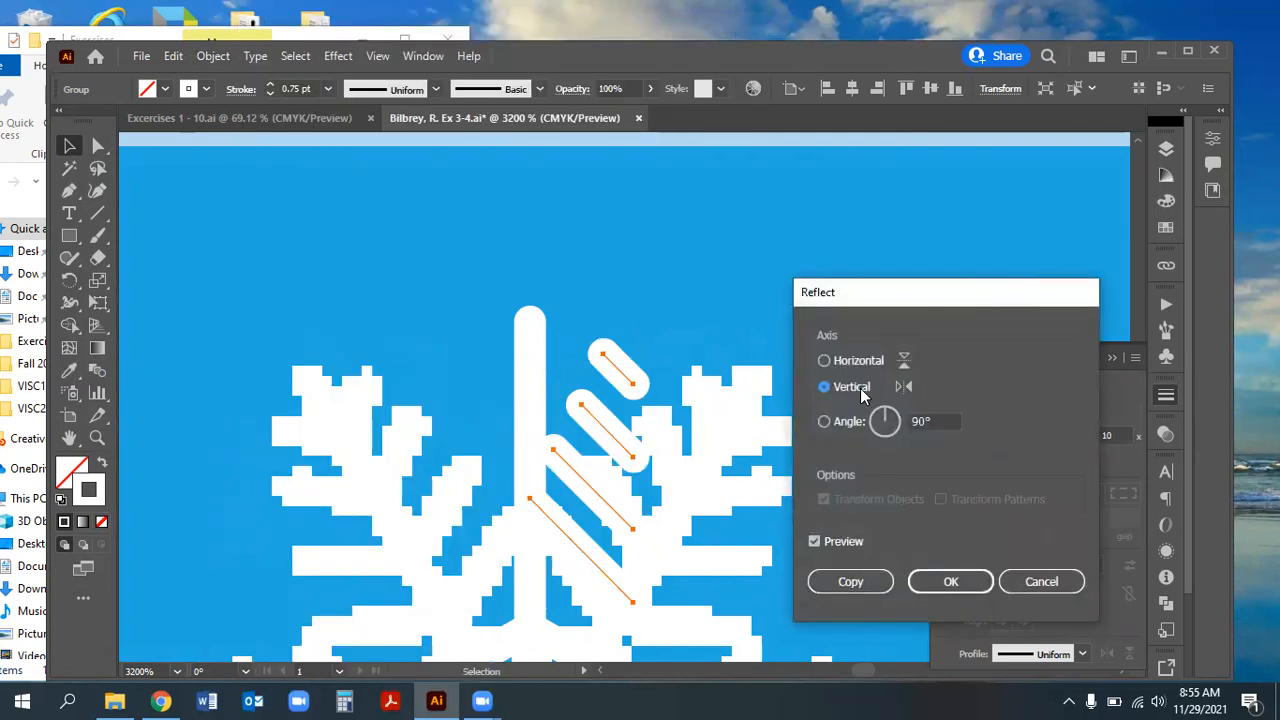
{"action": "left_click", "coordinate": [866, 581]}
Move the mirrored branch group horizontally to the opposite side of the stem so its inner ends meet the original branches on the centre line
{"action": "key", "text": "Left"}
{"action": "key", "text": "Left"}
{"action": "key", "text": "Left"}
{"action": "key", "text": "Left"}
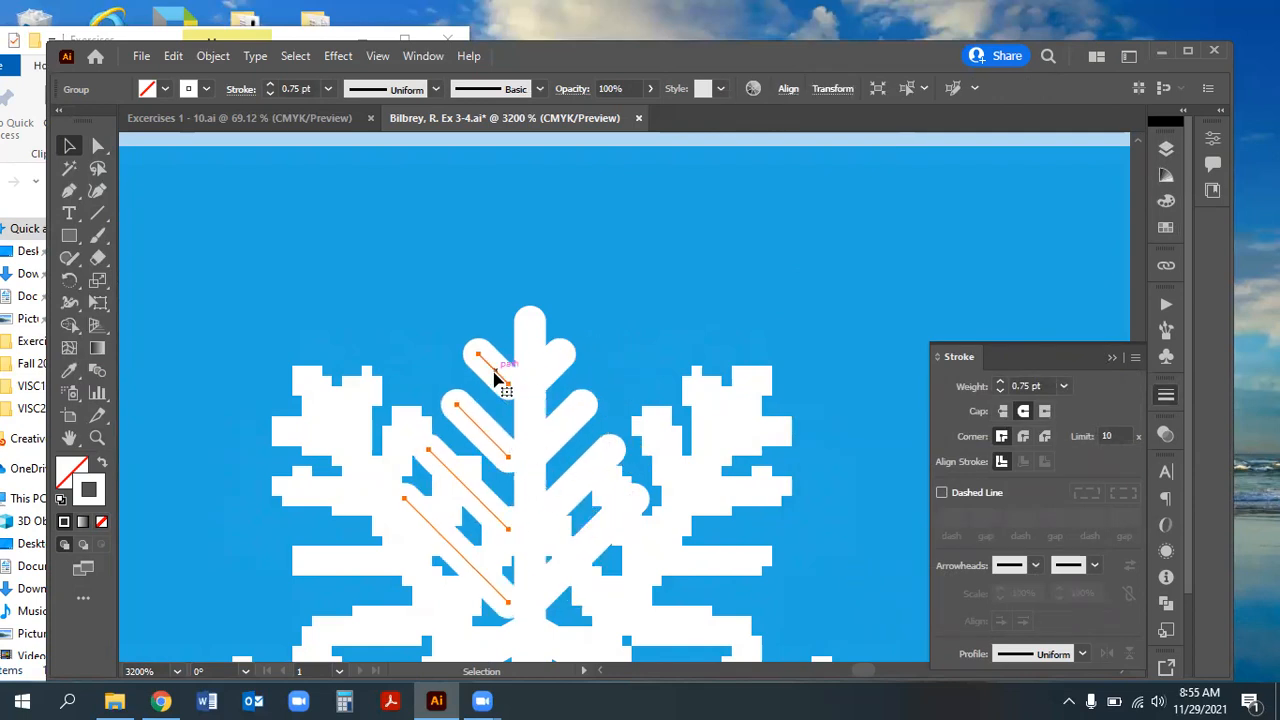
{"action": "mouse_move", "coordinate": [493, 368]}
{"action": "left_mouse_down"}
{"action": "mouse_move", "coordinate": [505, 359]}
{"action": "mouse_move", "coordinate": [516, 372]}
{"action": "left_mouse_up"}
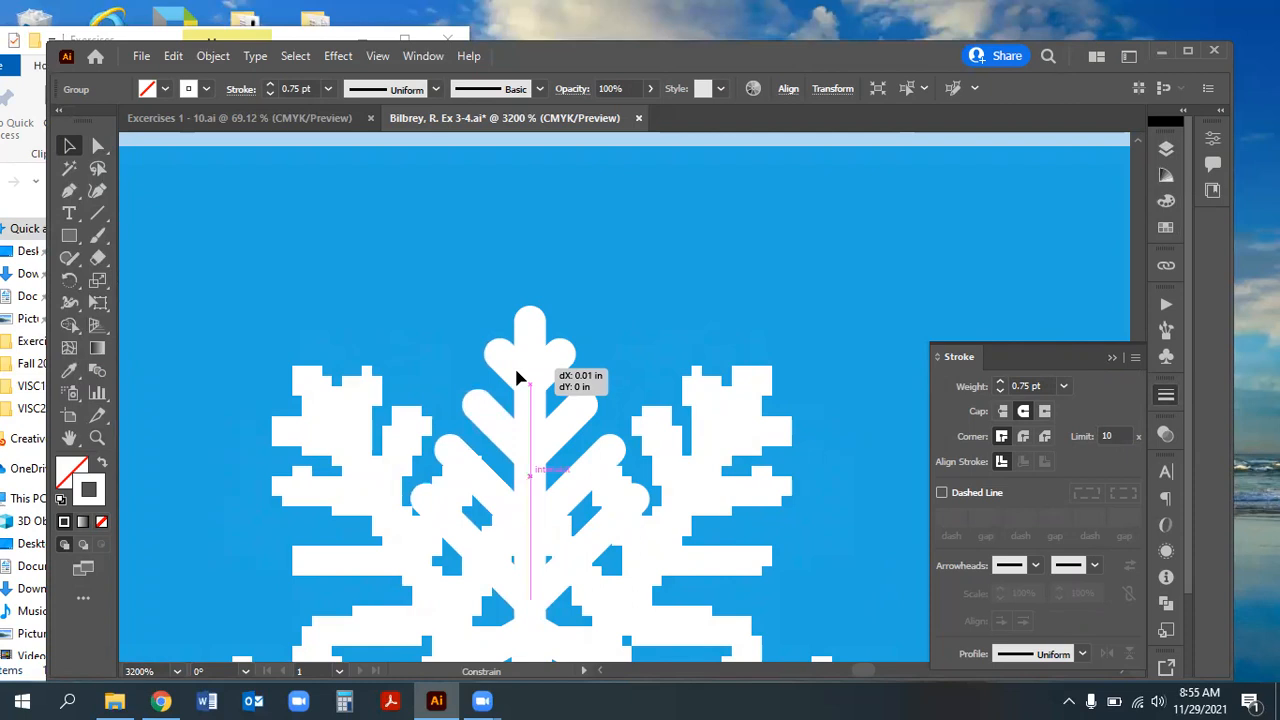
{"action": "left_click_drag", "start_coordinate": [516, 371], "coordinate": [516, 372]}
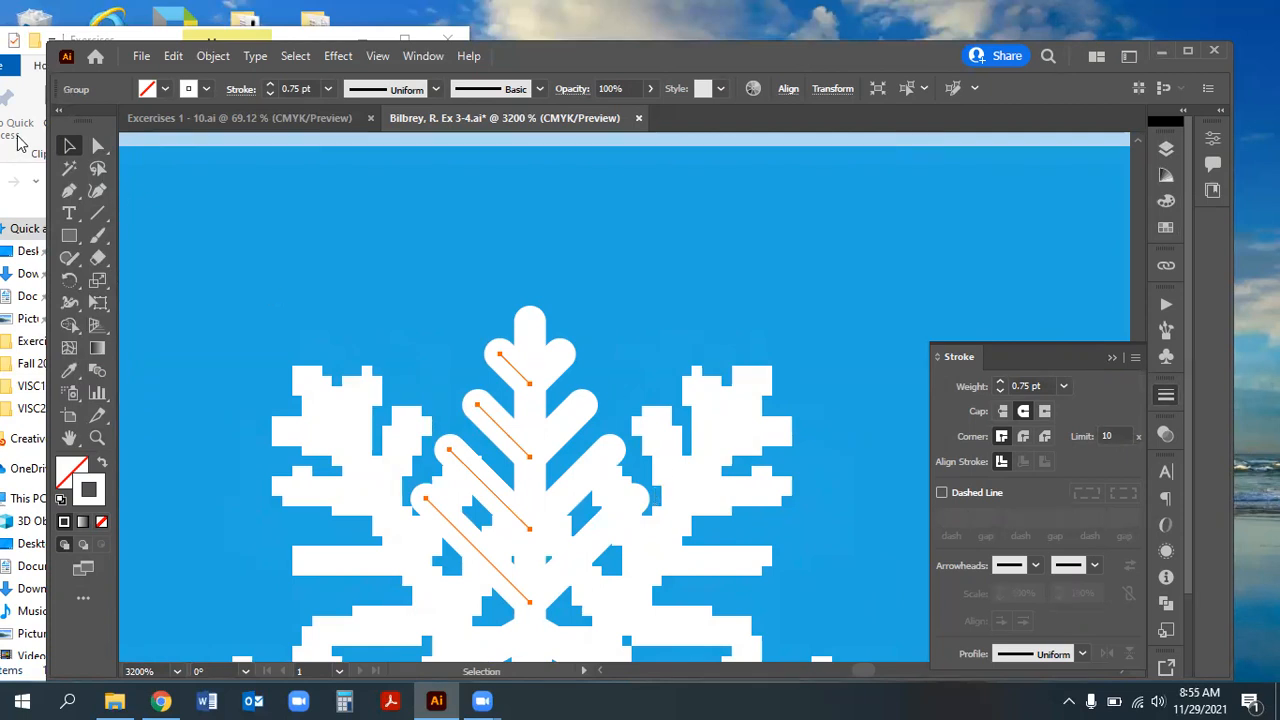
Select both branch groups and the vertical stem and group them into one snowflake arm
{"action": "left_click", "coordinate": [98, 145]}
{"action": "left_click", "coordinate": [562, 357]}
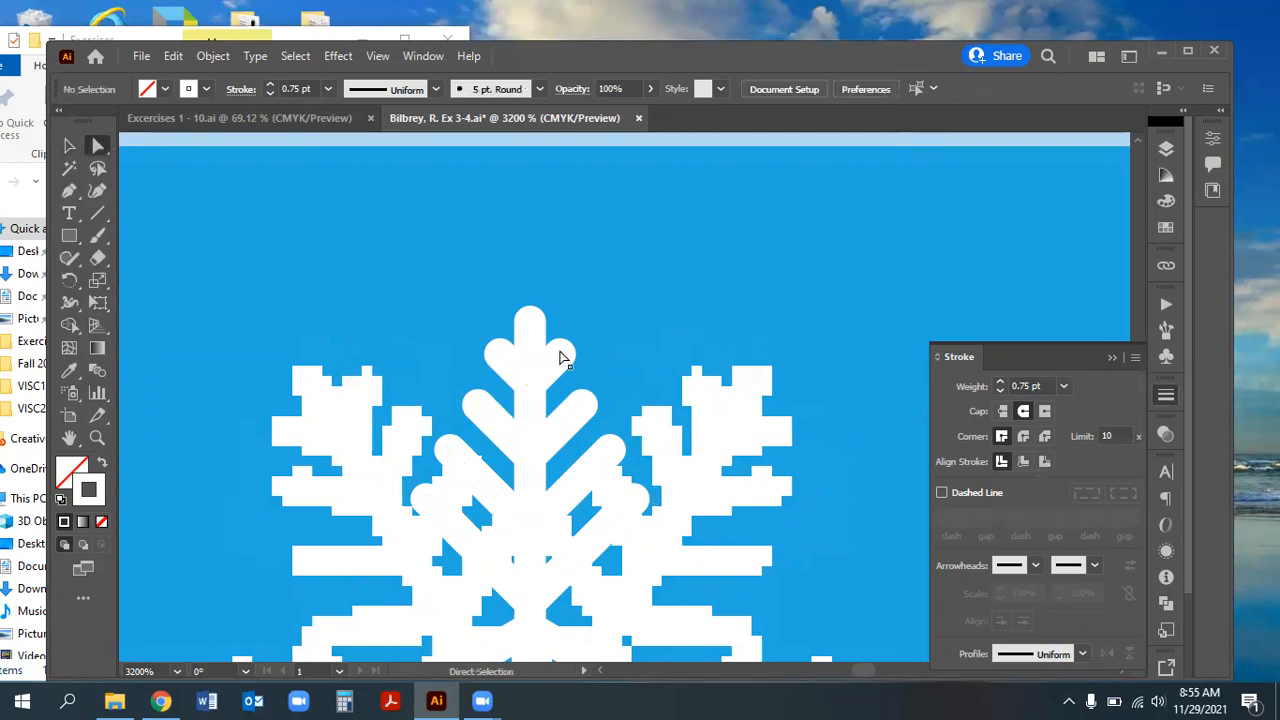
{"action": "key", "text": "v"}
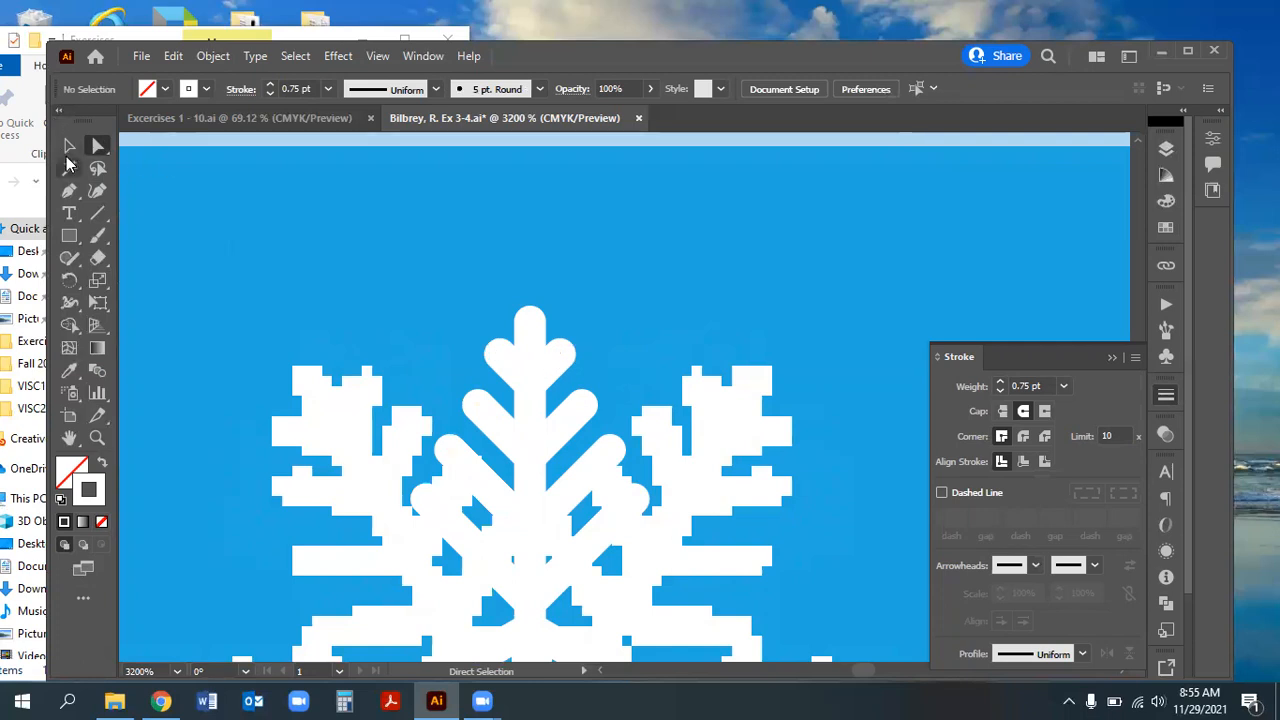
{"action": "left_click", "coordinate": [561, 358]}
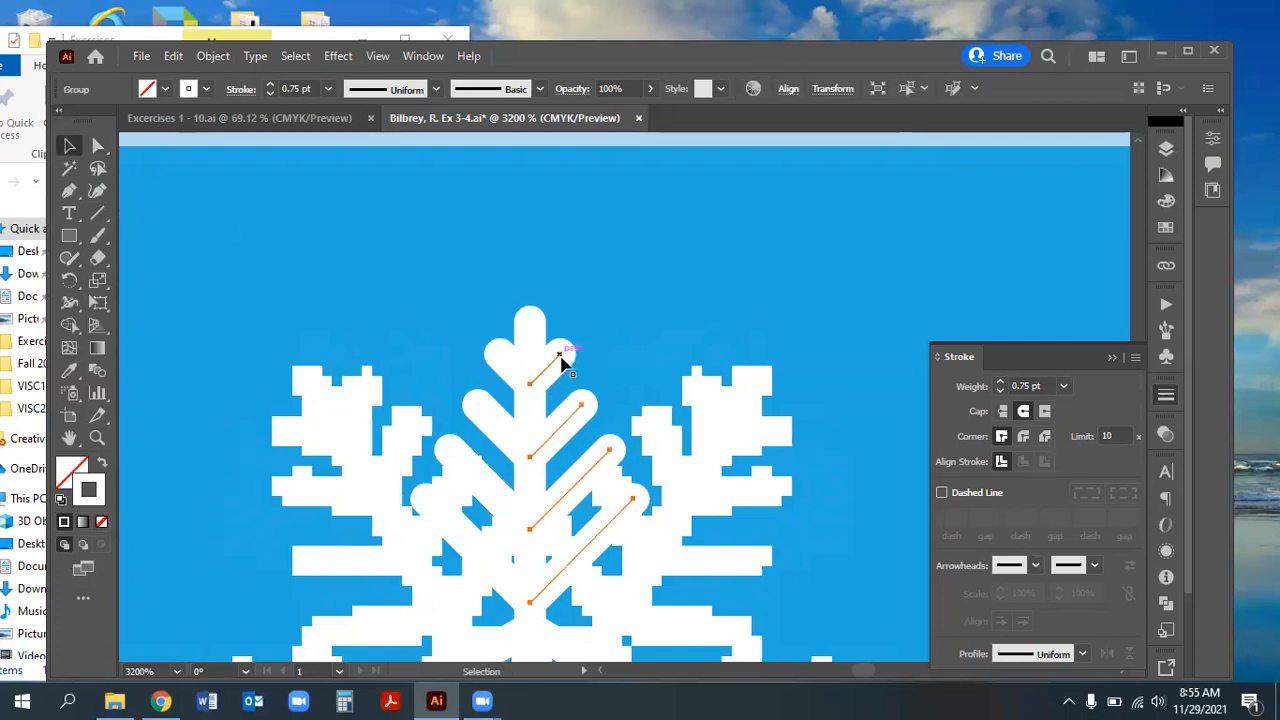
{"action": "left_click", "coordinate": [500, 365], "text": "shift"}
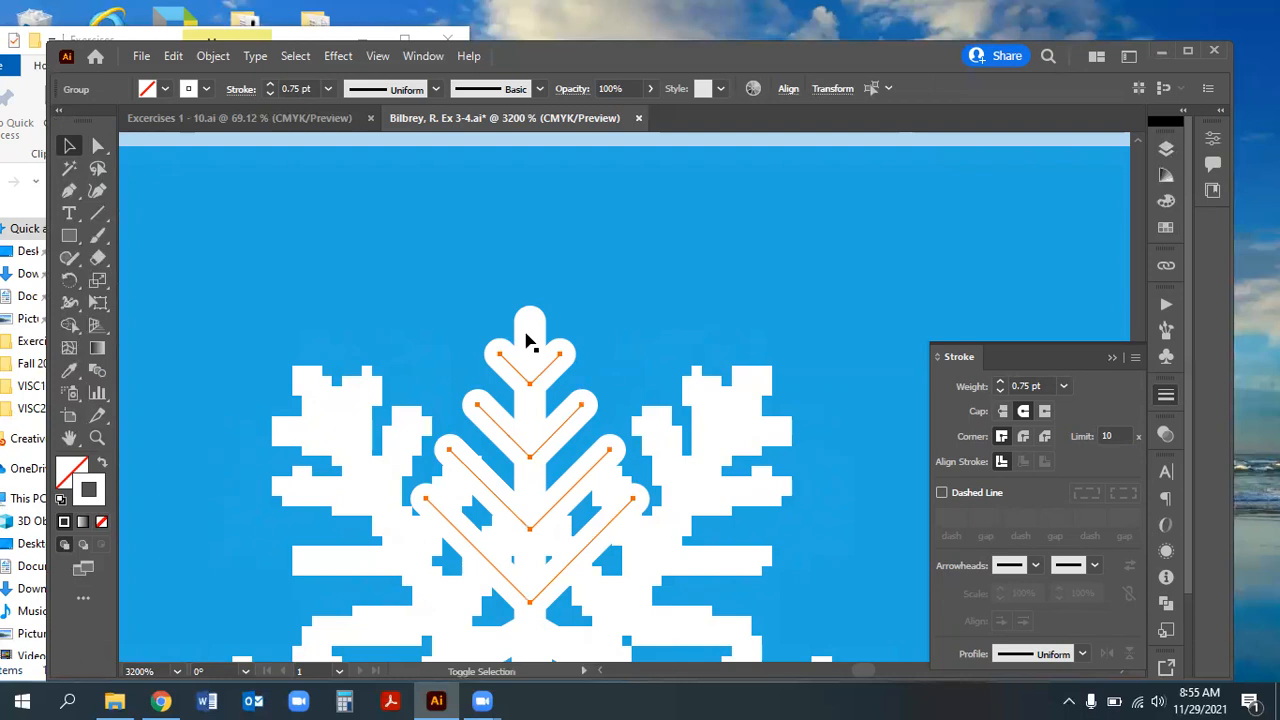
{"action": "left_click", "coordinate": [530, 328], "text": "shift"}
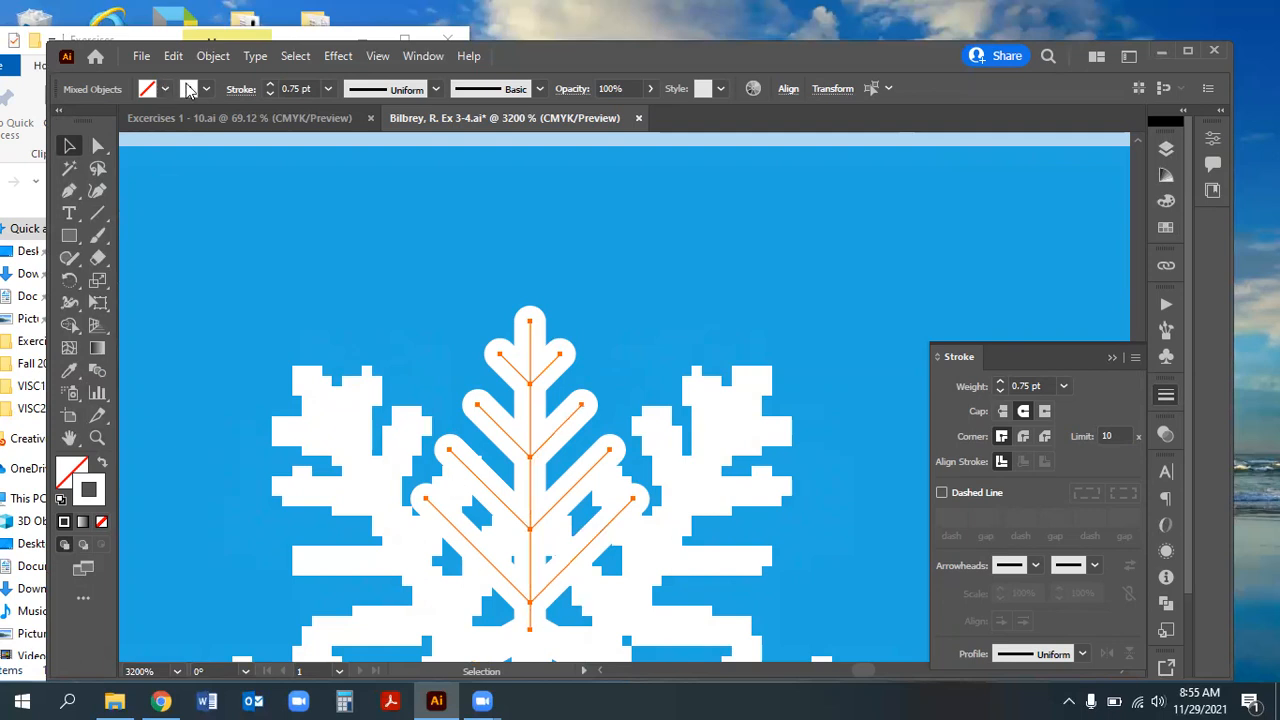
{"action": "left_click", "coordinate": [213, 56]}
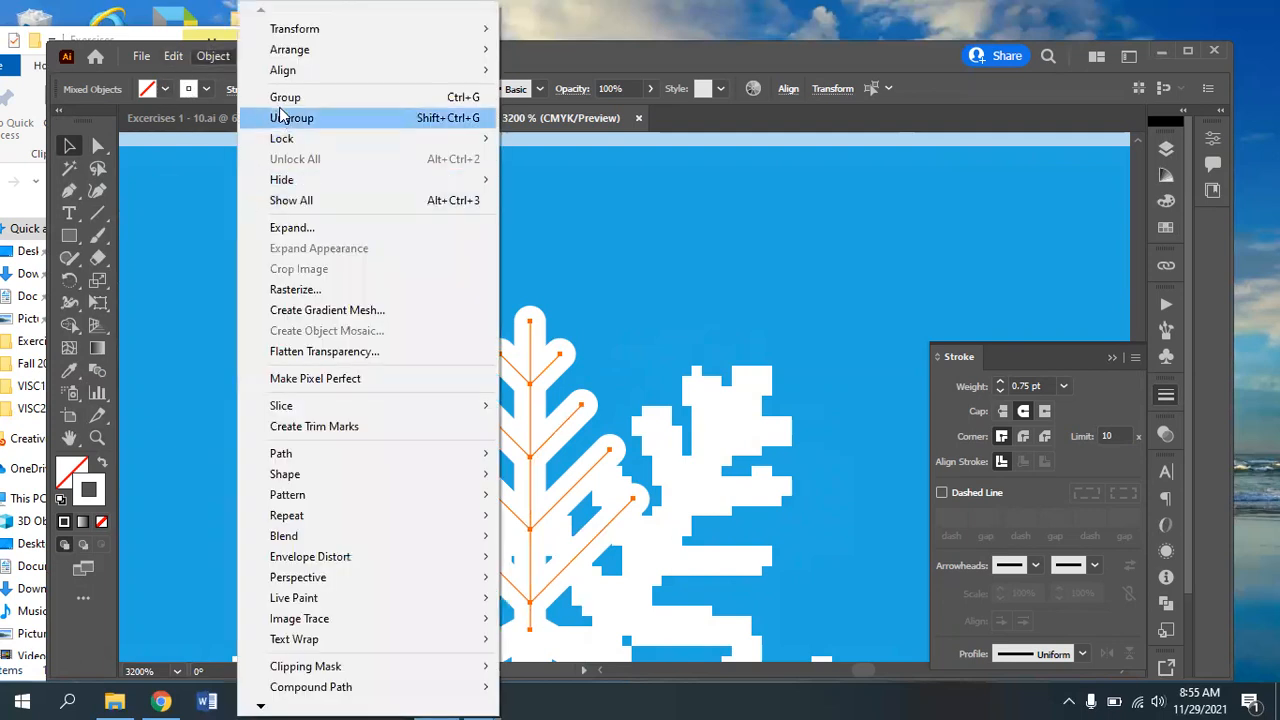
{"action": "left_click", "coordinate": [284, 97]}
Show the hidden blue background rectangle in the Exercise 3 layer
{"action": "scroll", "coordinate": [575, 410], "scroll_direction": "down", "scroll_amount": 3}
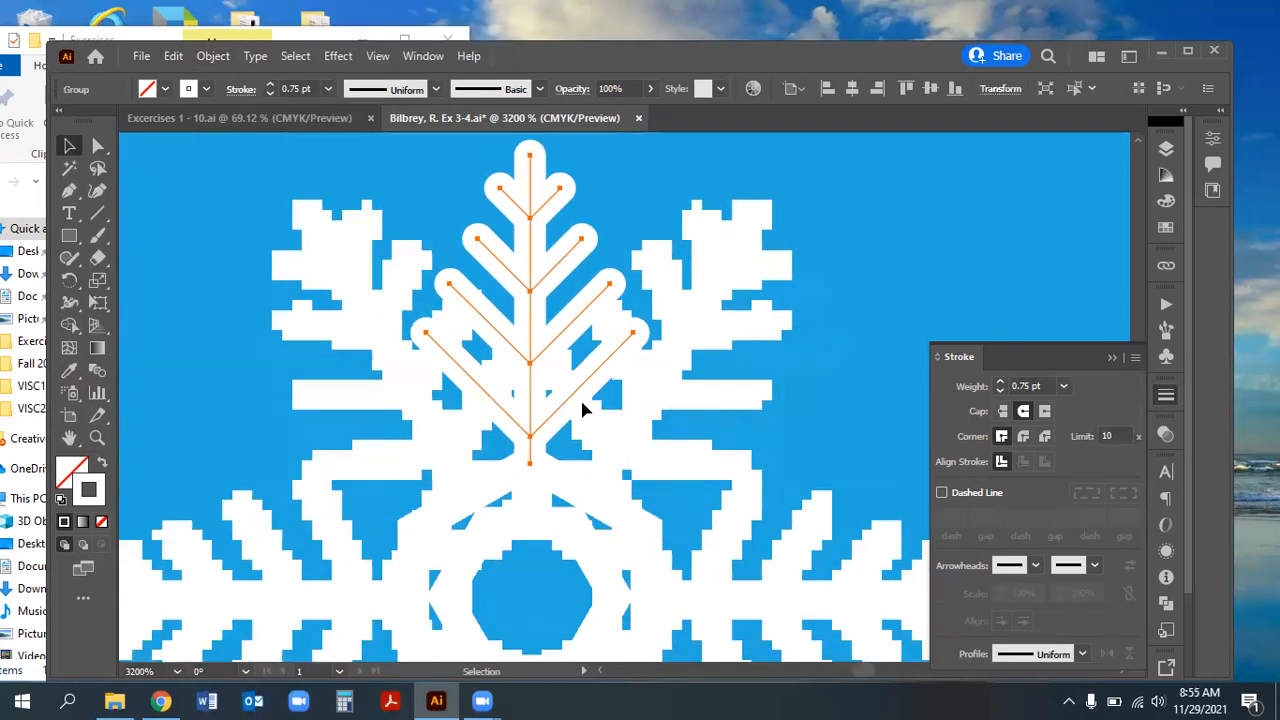
{"action": "key", "text": "ctrl+minus"}
{"action": "key", "text": "ctrl+minus"}
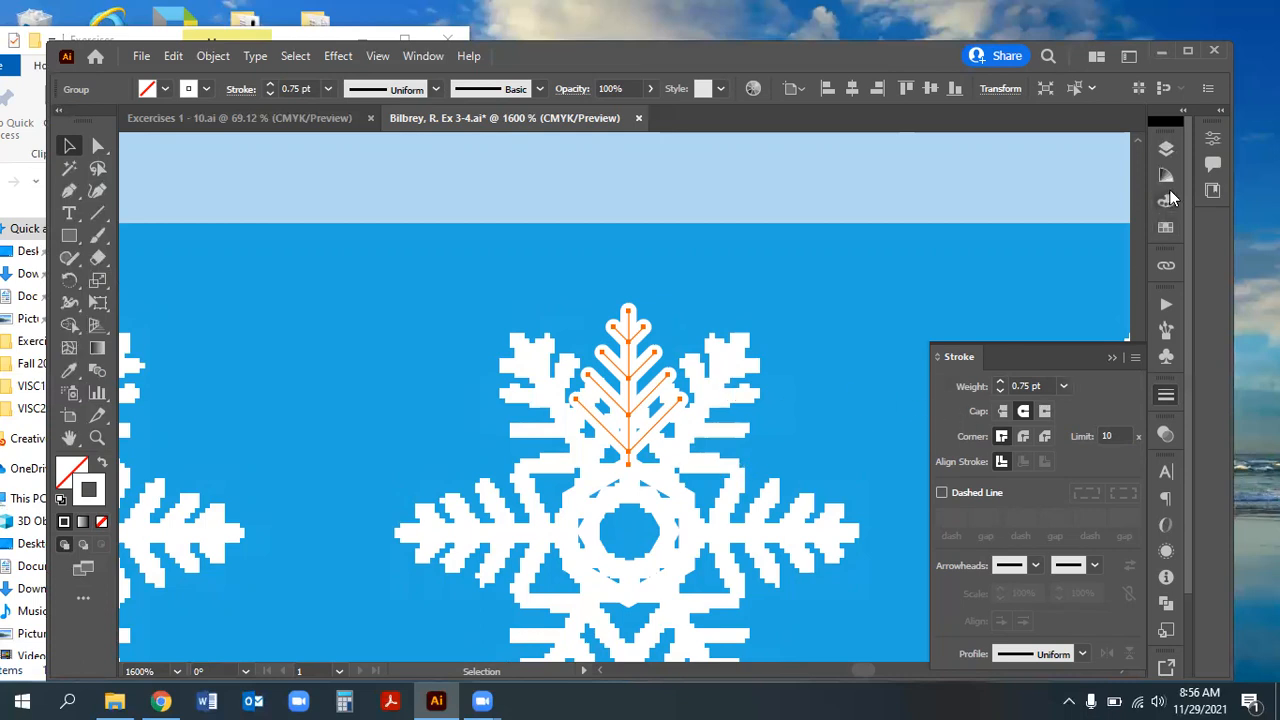
{"action": "left_click", "coordinate": [1166, 148]}
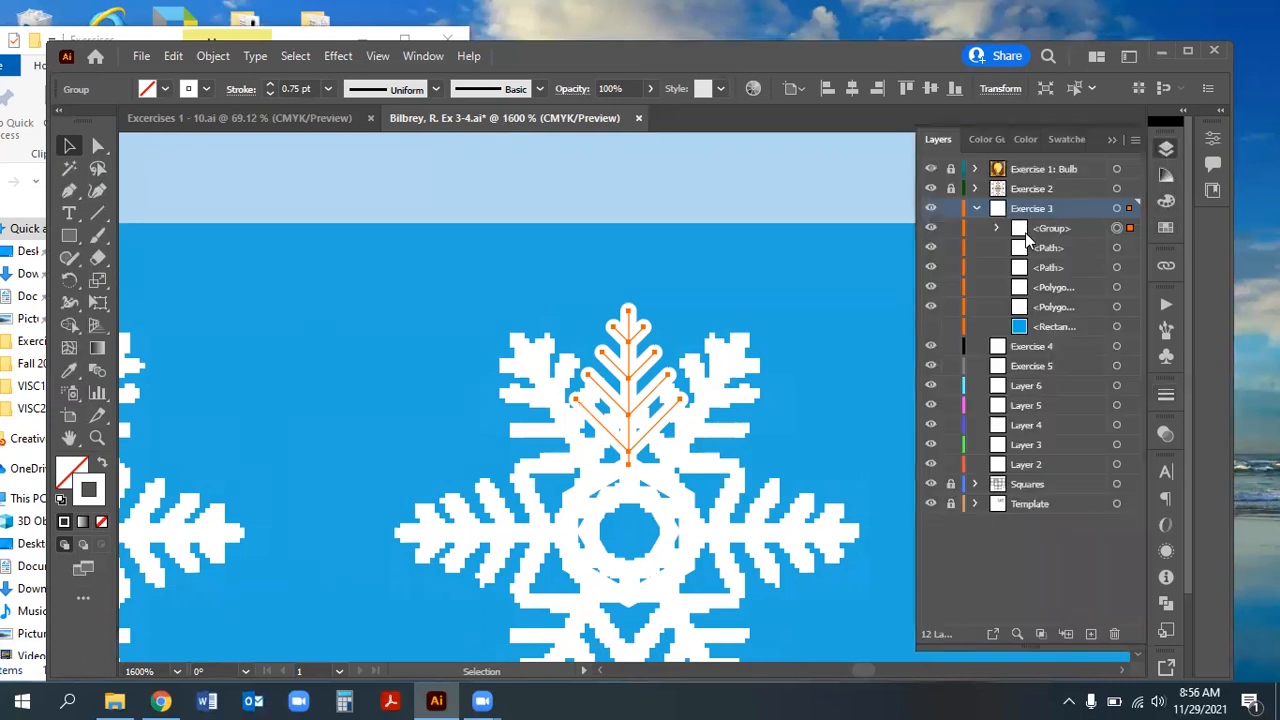
{"action": "left_click", "coordinate": [931, 328]}
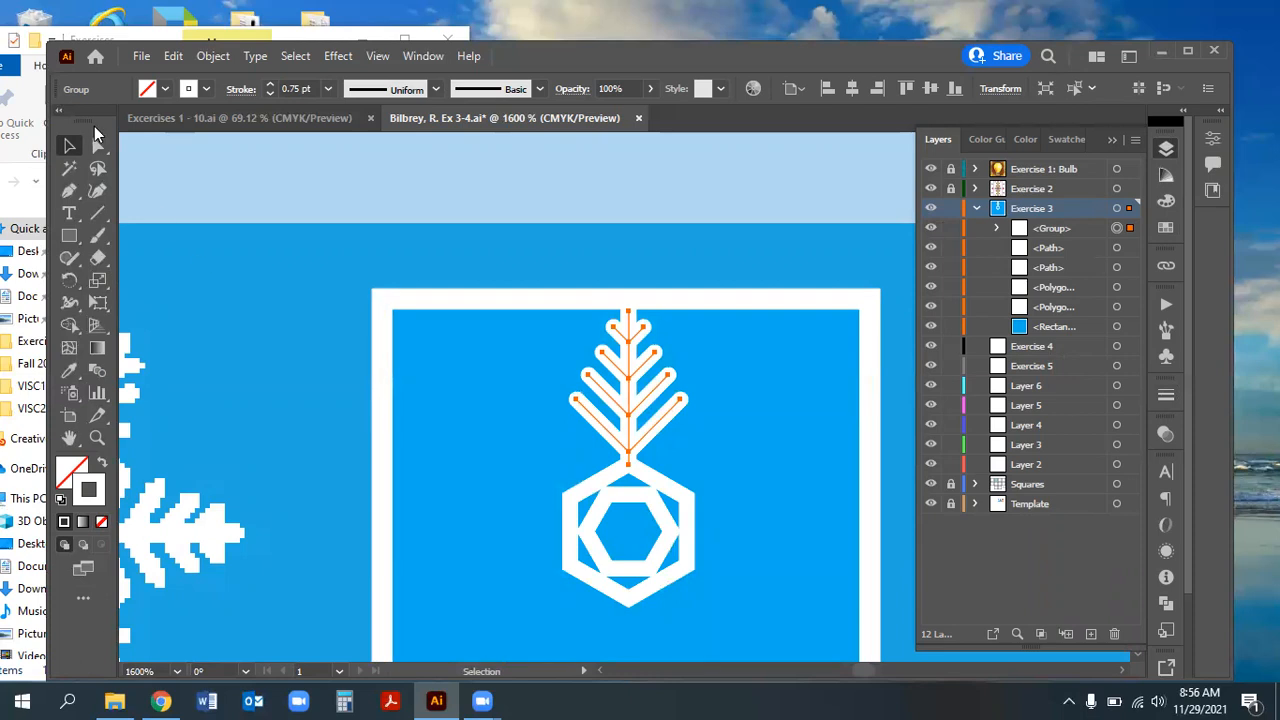
{"action": "scroll", "coordinate": [731, 300], "scroll_direction": "up", "scroll_amount": 1}
{"action": "scroll", "coordinate": [709, 263], "scroll_direction": "down", "scroll_amount": 3}
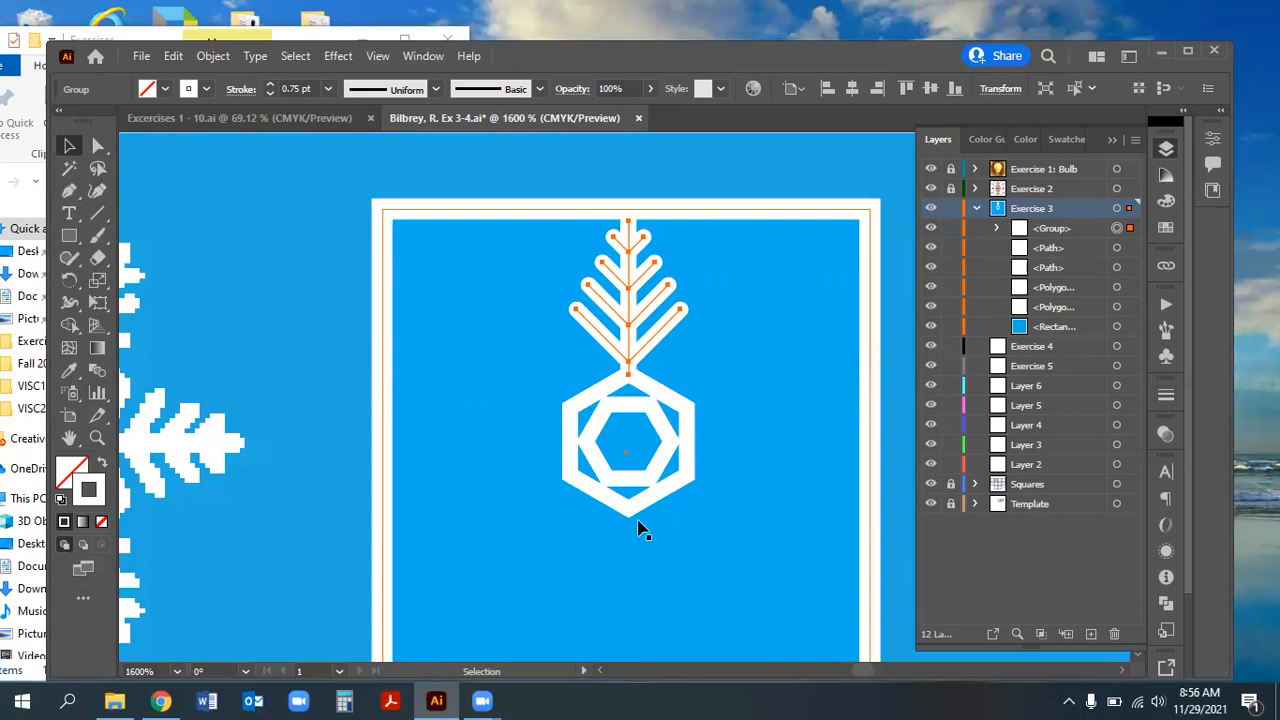
Switch the document to outline view to expose the paths of the arm and hexagons
{"action": "left_click", "coordinate": [630, 336]}
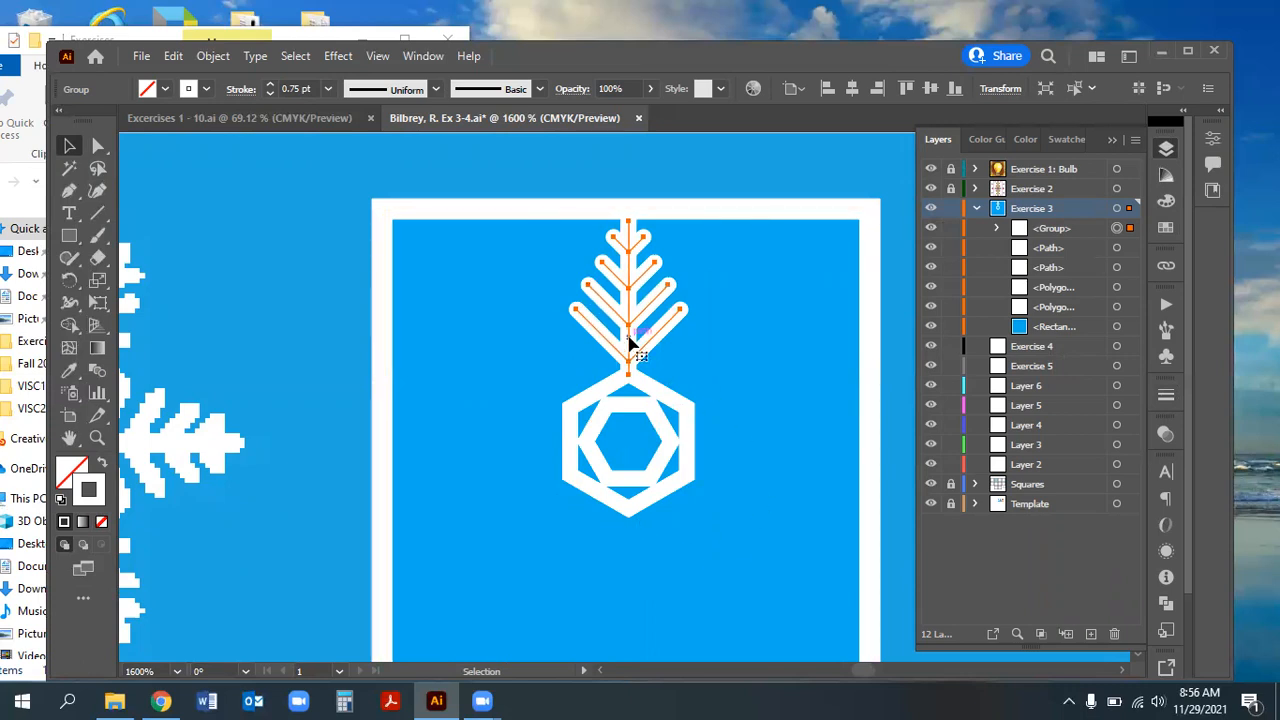
{"action": "left_click", "coordinate": [70, 282]}
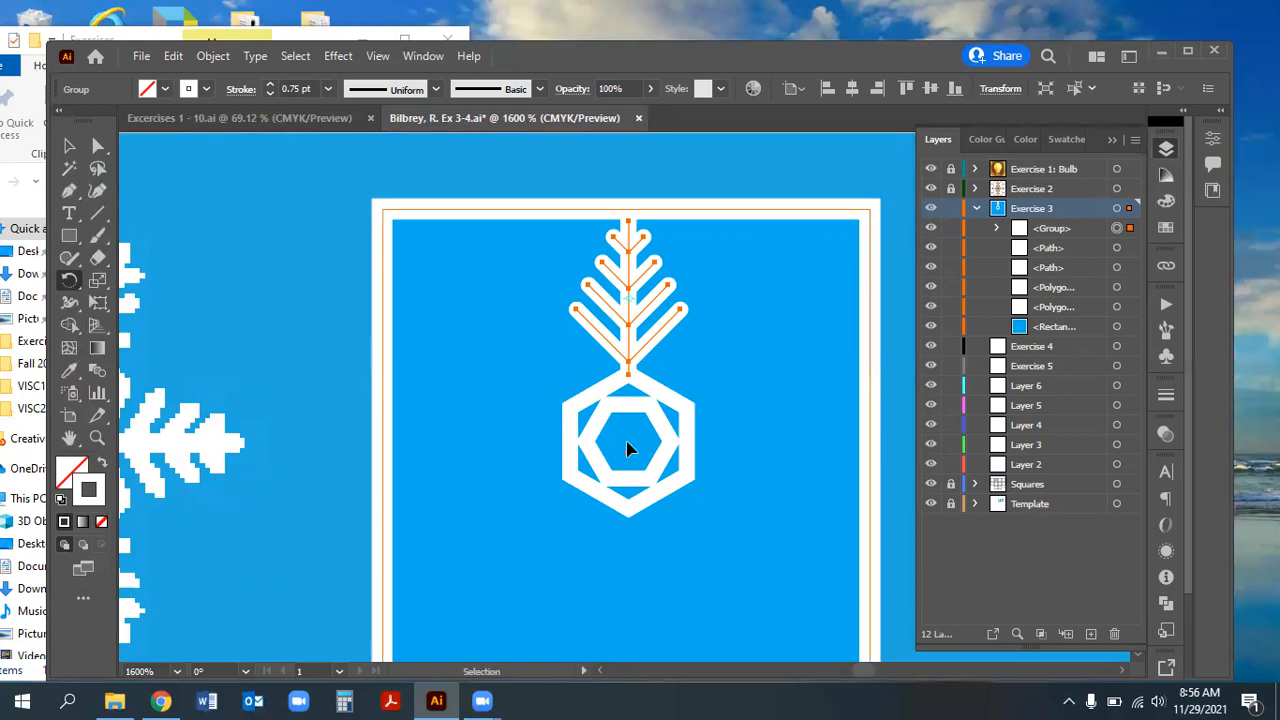
{"action": "key", "text": "ctrl+y"}
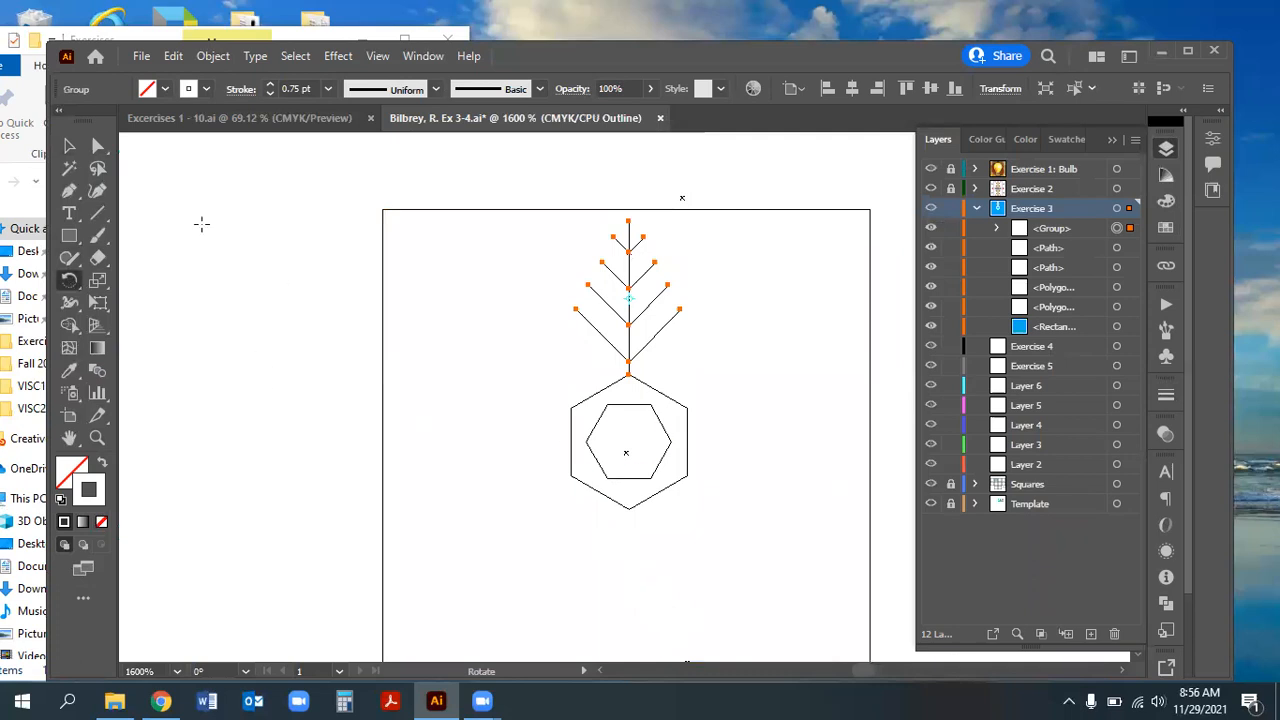
Draw a circle from the centre of the inner hexagon, about two-thirds of the hexagon's height in diameter
{"action": "left_click", "coordinate": [80, 146]}
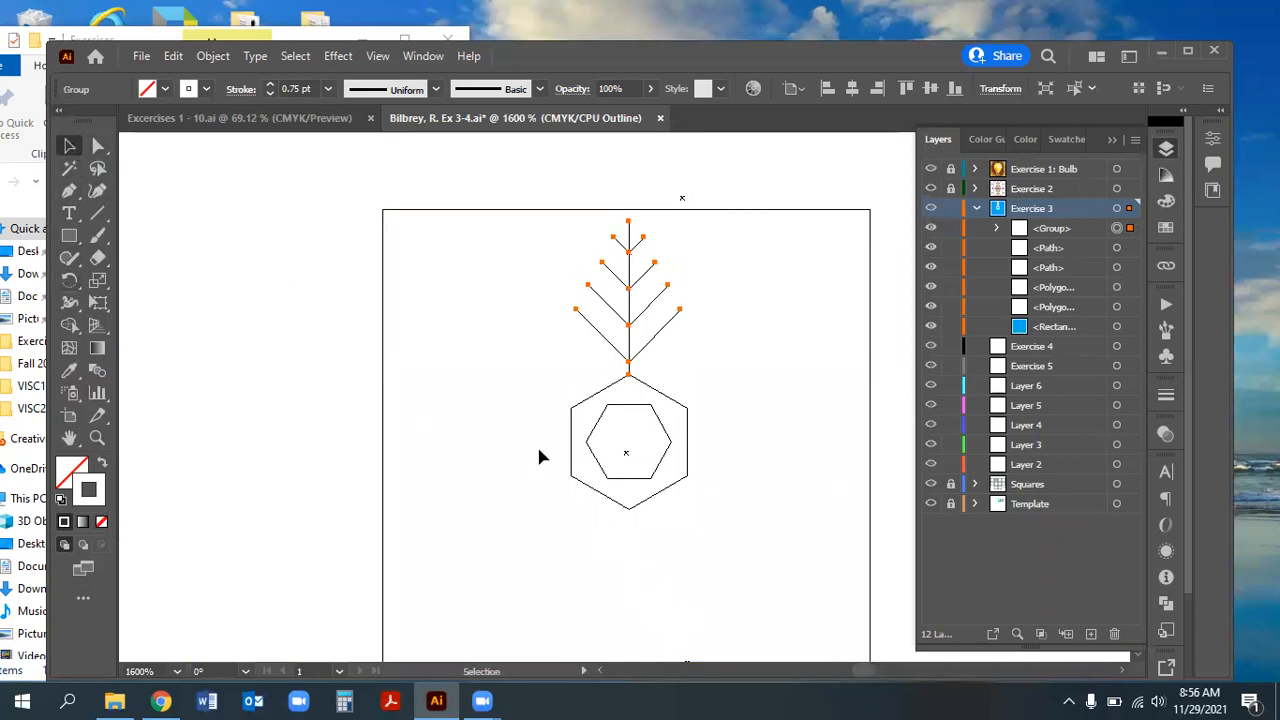
{"action": "left_click", "coordinate": [634, 406]}
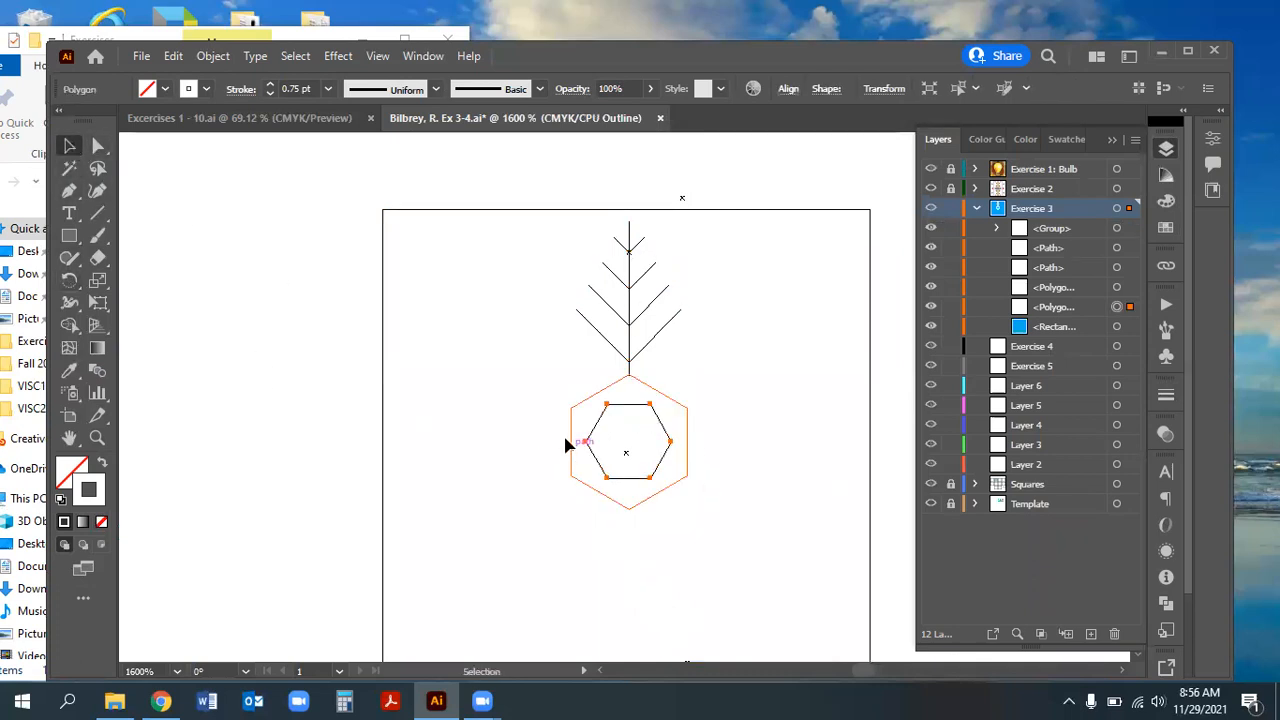
{"action": "scroll", "coordinate": [620, 455], "scroll_direction": "down", "scroll_amount": 2}
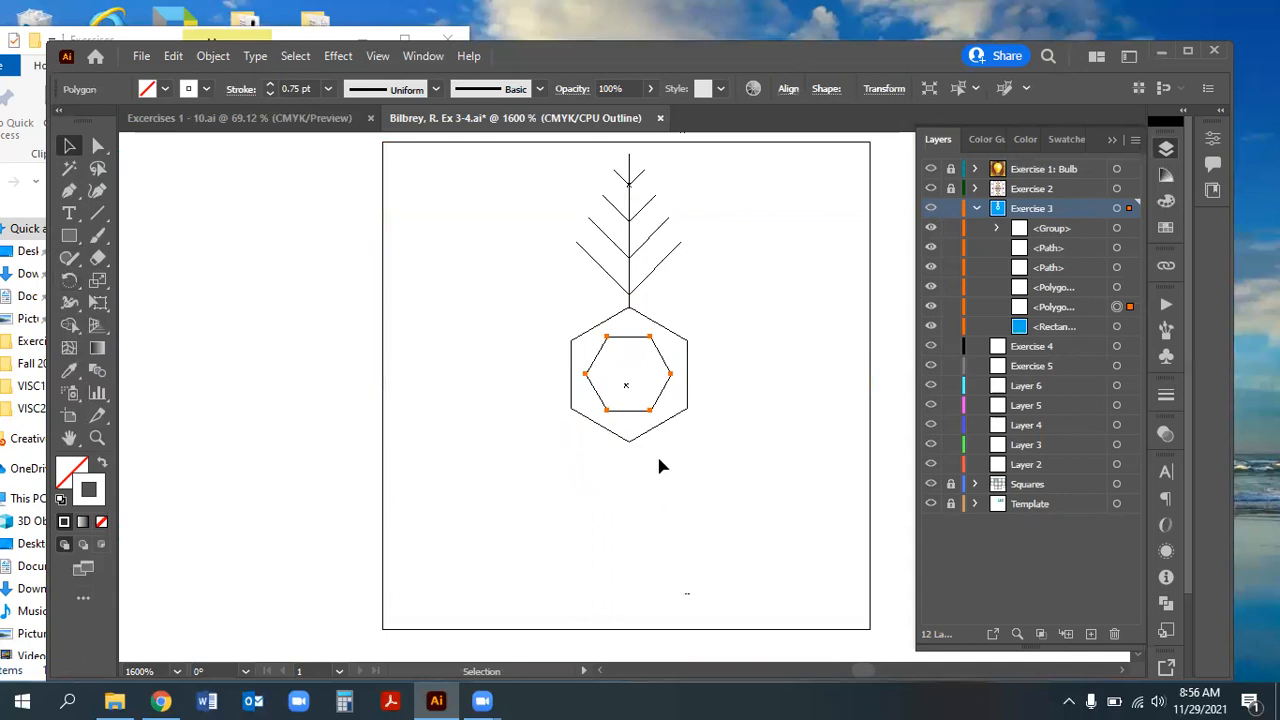
{"action": "left_click", "coordinate": [97, 437]}
{"action": "left_click_drag", "start_coordinate": [669, 387], "coordinate": [590, 476]}
{"action": "left_click_drag", "start_coordinate": [791, 303], "coordinate": [548, 569]}
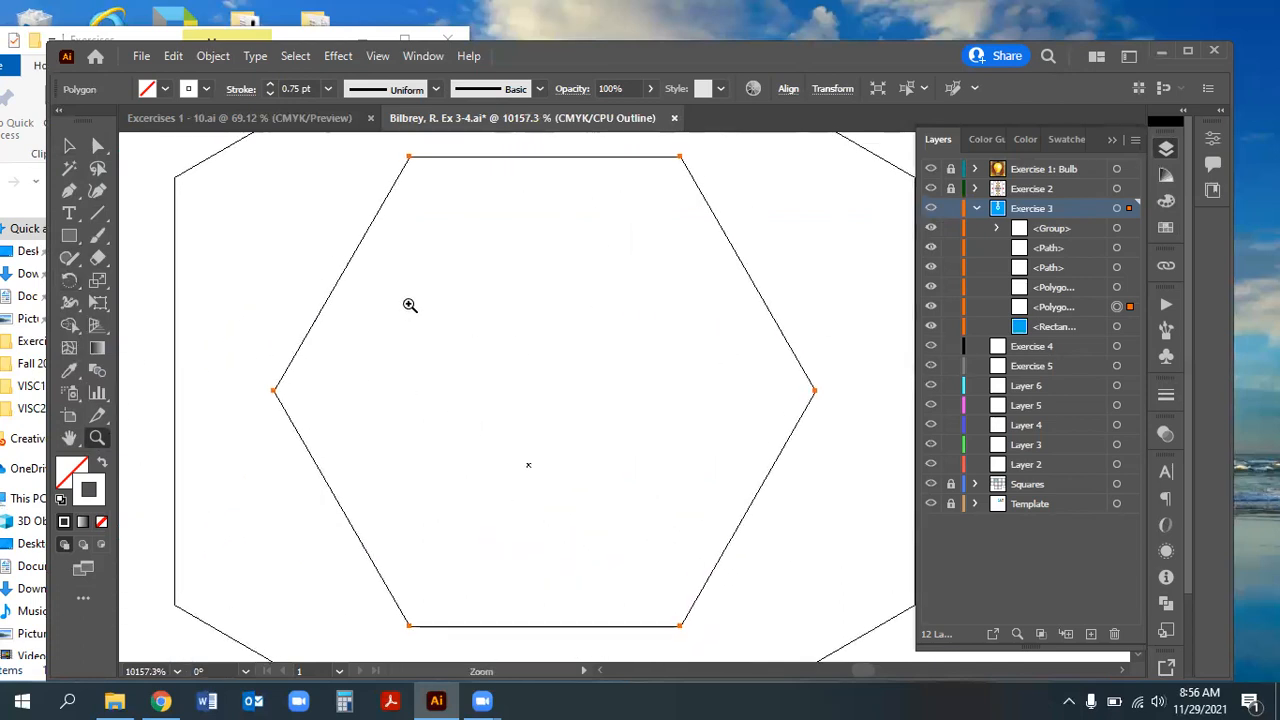
{"action": "left_click", "coordinate": [70, 237]}
{"action": "left_click", "coordinate": [154, 281]}
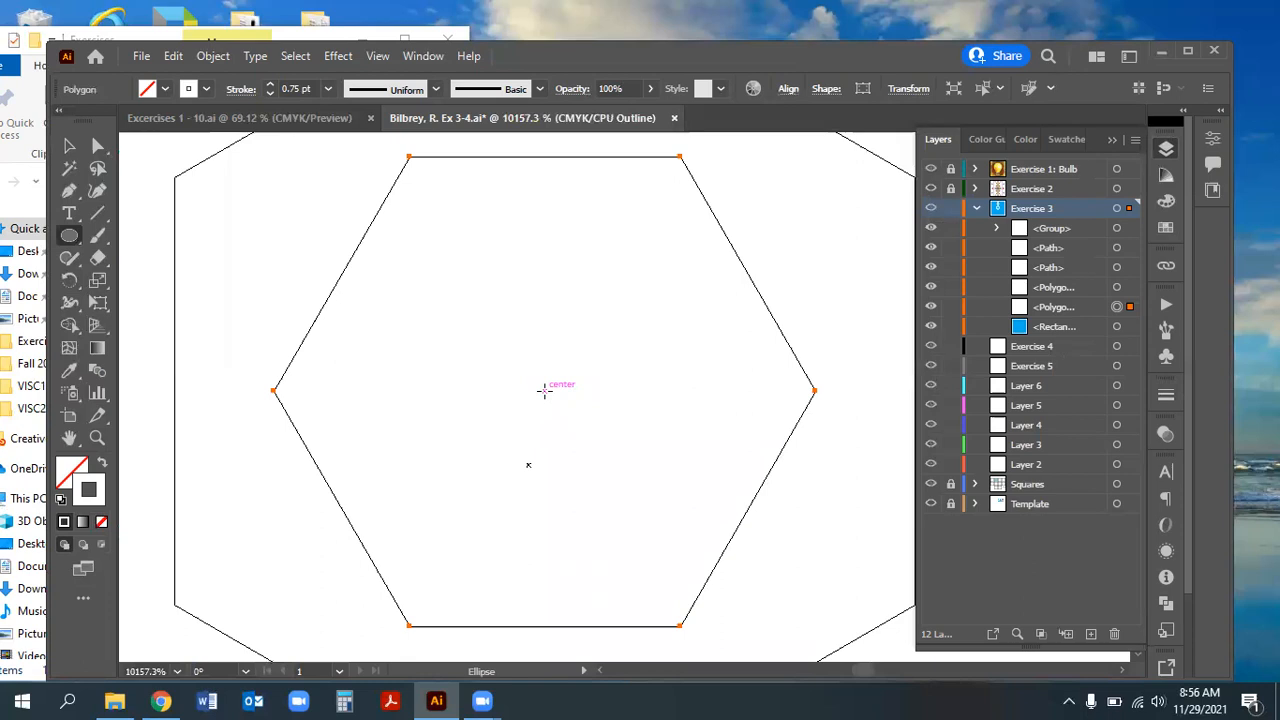
{"action": "left_click_drag", "start_coordinate": [535, 389], "coordinate": [432, 238]}
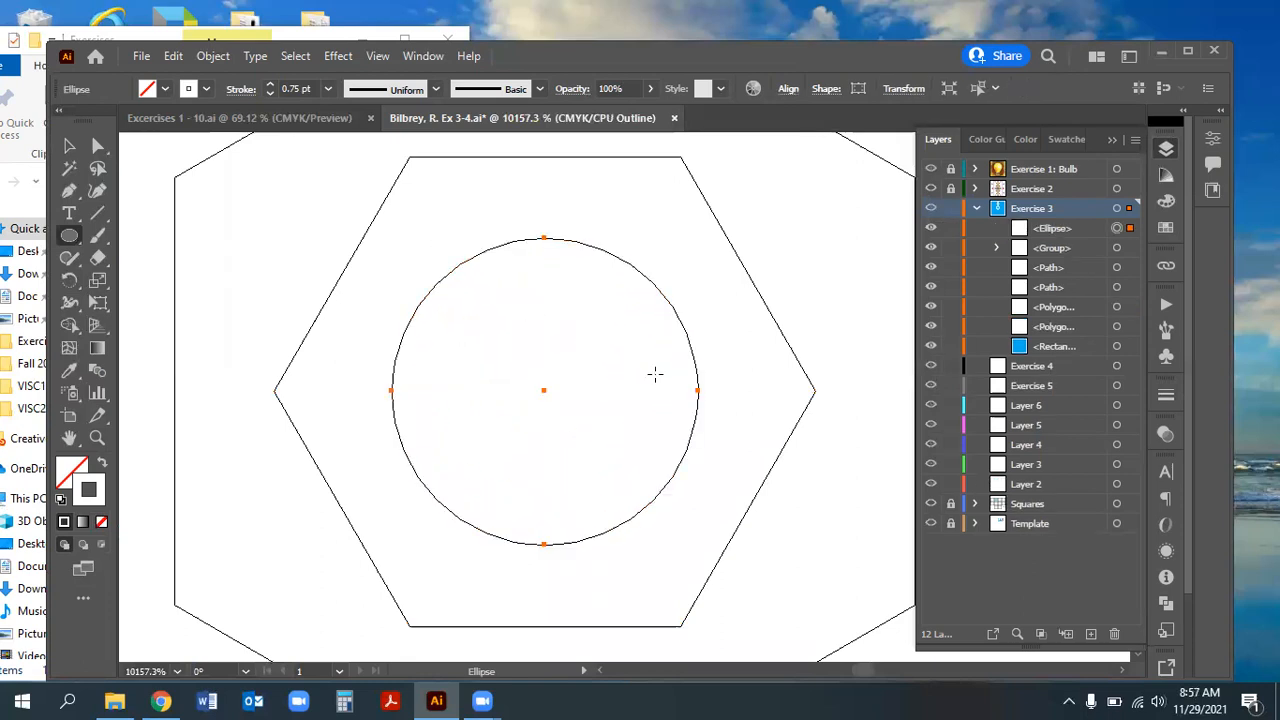
{"action": "key", "text": "ctrl"}
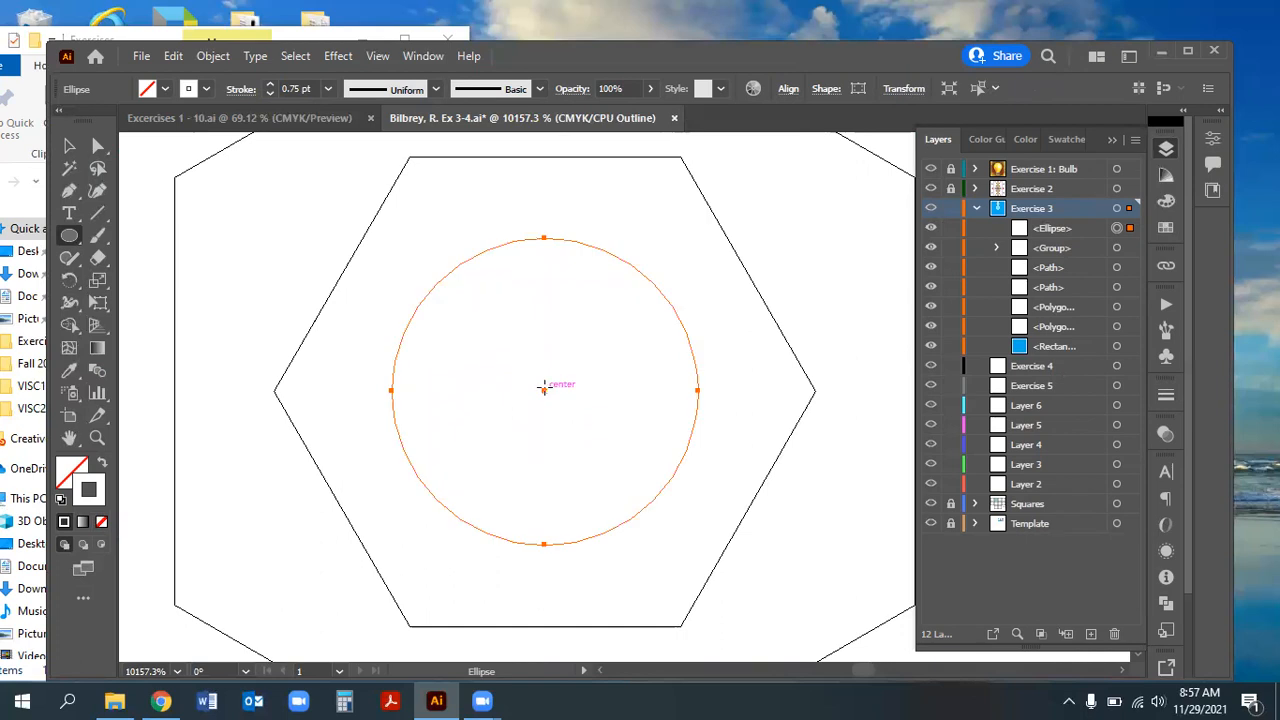
Create a copy of the snowflake arm rotated 60° about the centre of the circle
{"action": "key", "text": "ctrl+minus"}
{"action": "key", "text": "ctrl+minus"}
{"action": "key", "text": "ctrl+minus"}
{"action": "key", "text": "ctrl+minus"}
{"action": "scroll", "coordinate": [608, 465], "scroll_direction": "up", "scroll_amount": 3}
{"action": "scroll", "coordinate": [608, 465], "scroll_direction": "up", "scroll_amount": 1}
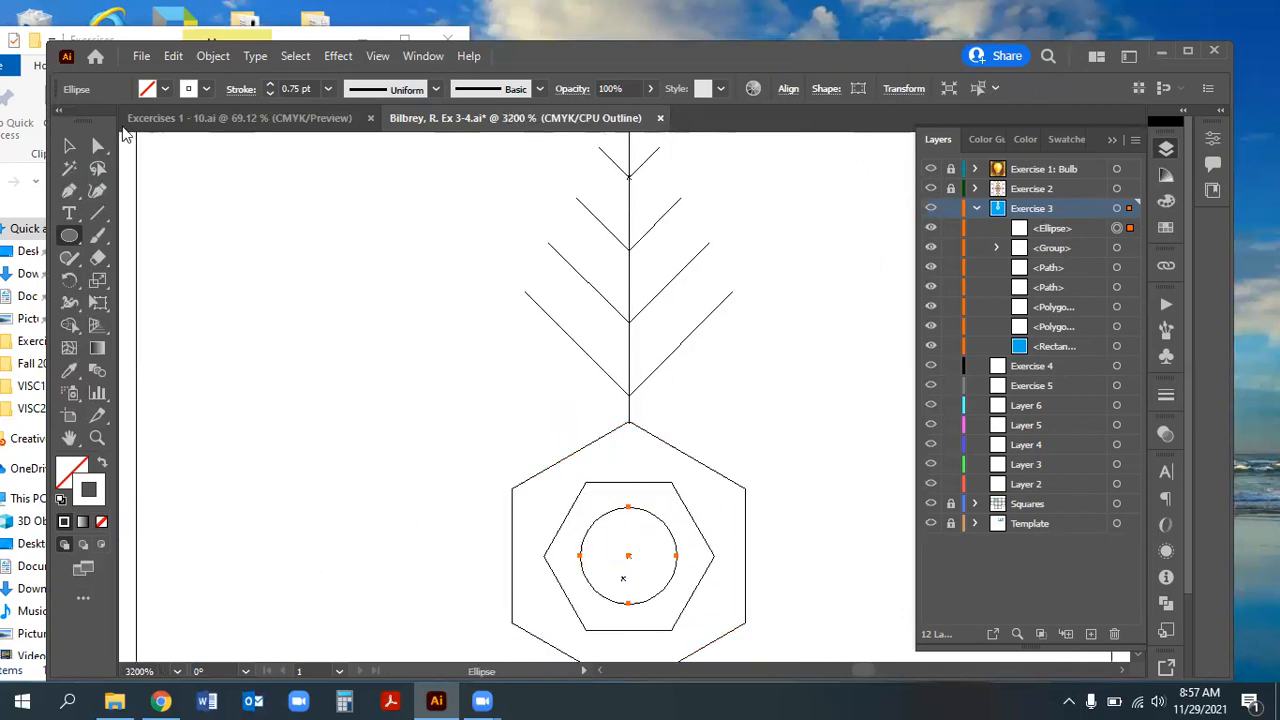
{"action": "left_click", "coordinate": [70, 147]}
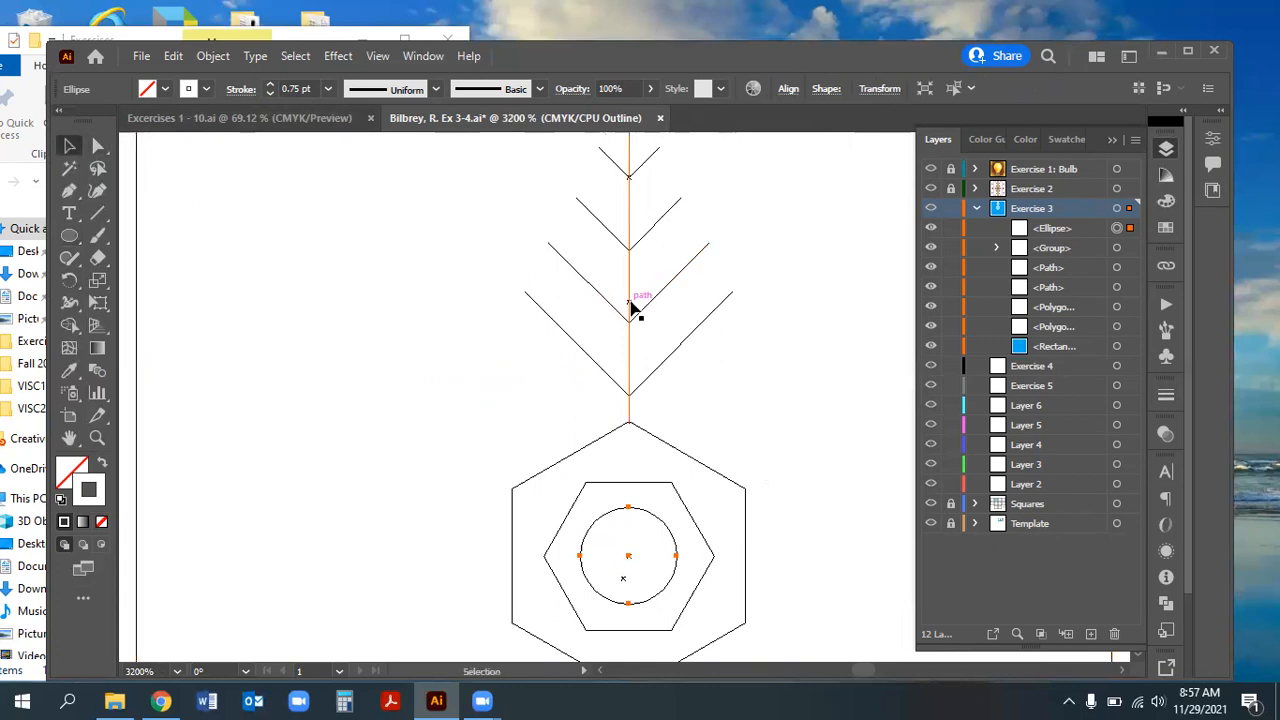
{"action": "left_click", "coordinate": [632, 310]}
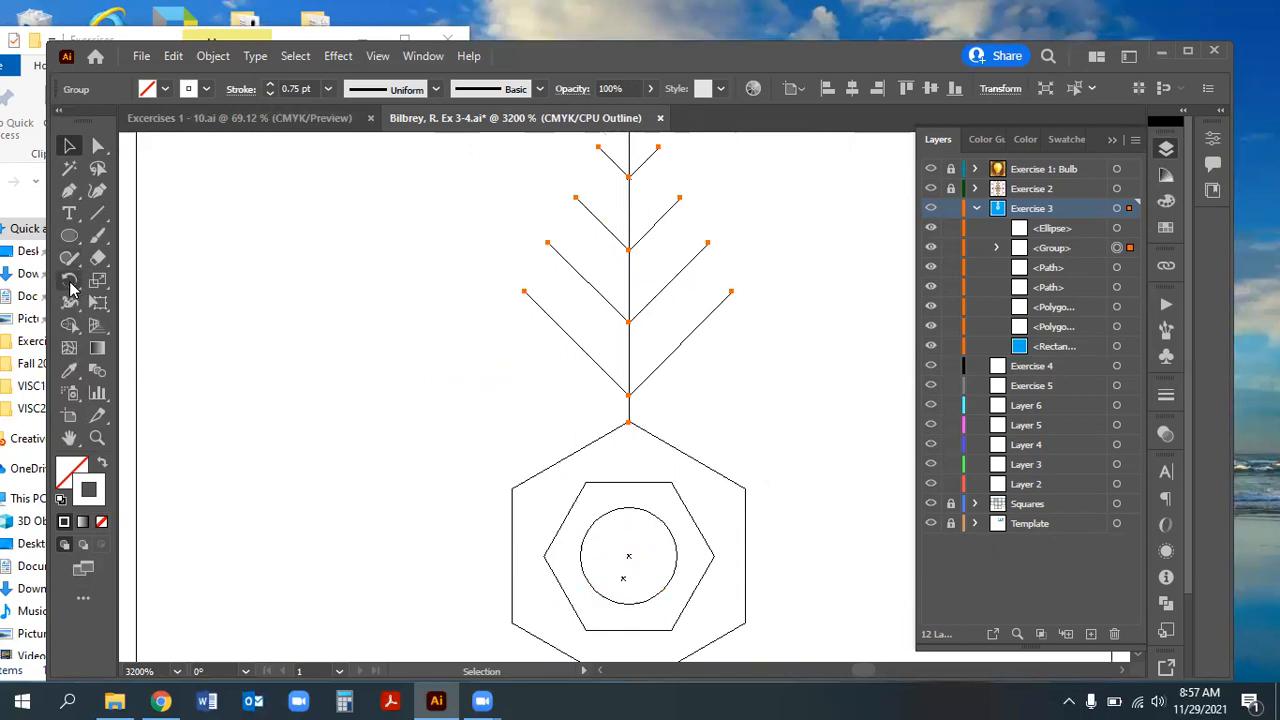
{"action": "left_click", "coordinate": [70, 282]}
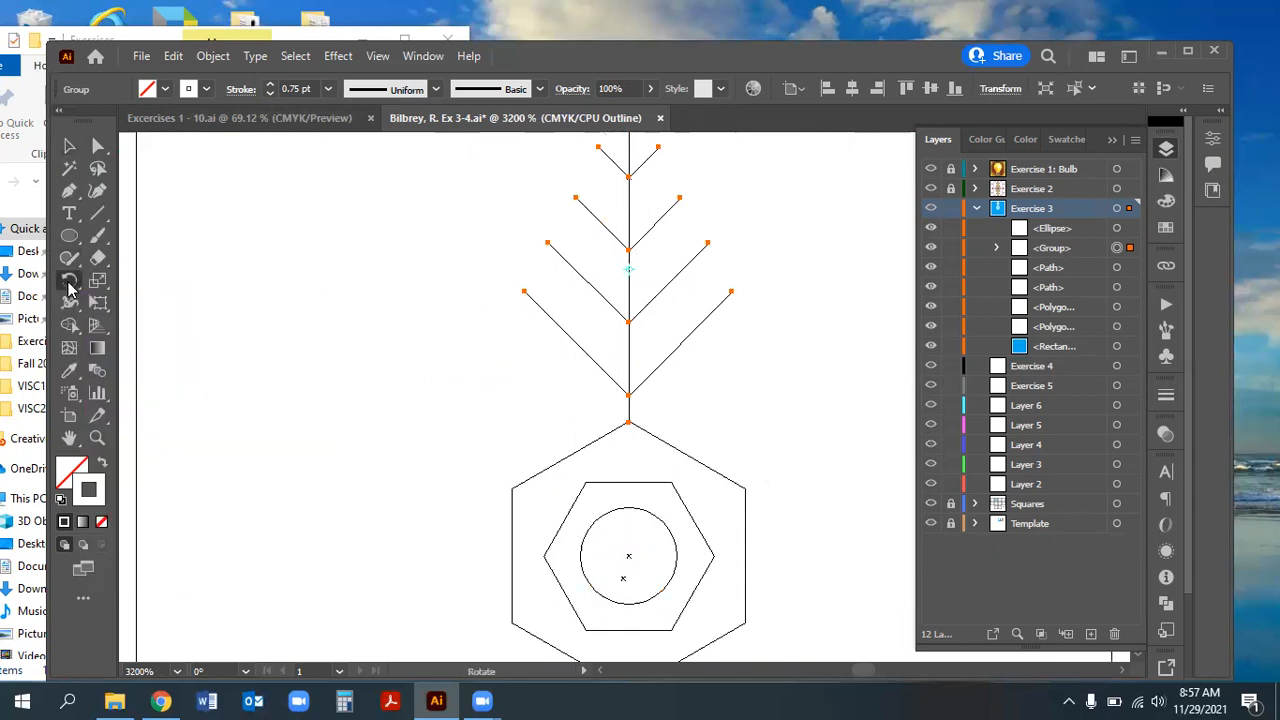
{"action": "left_click", "coordinate": [629, 557], "text": "alt"}
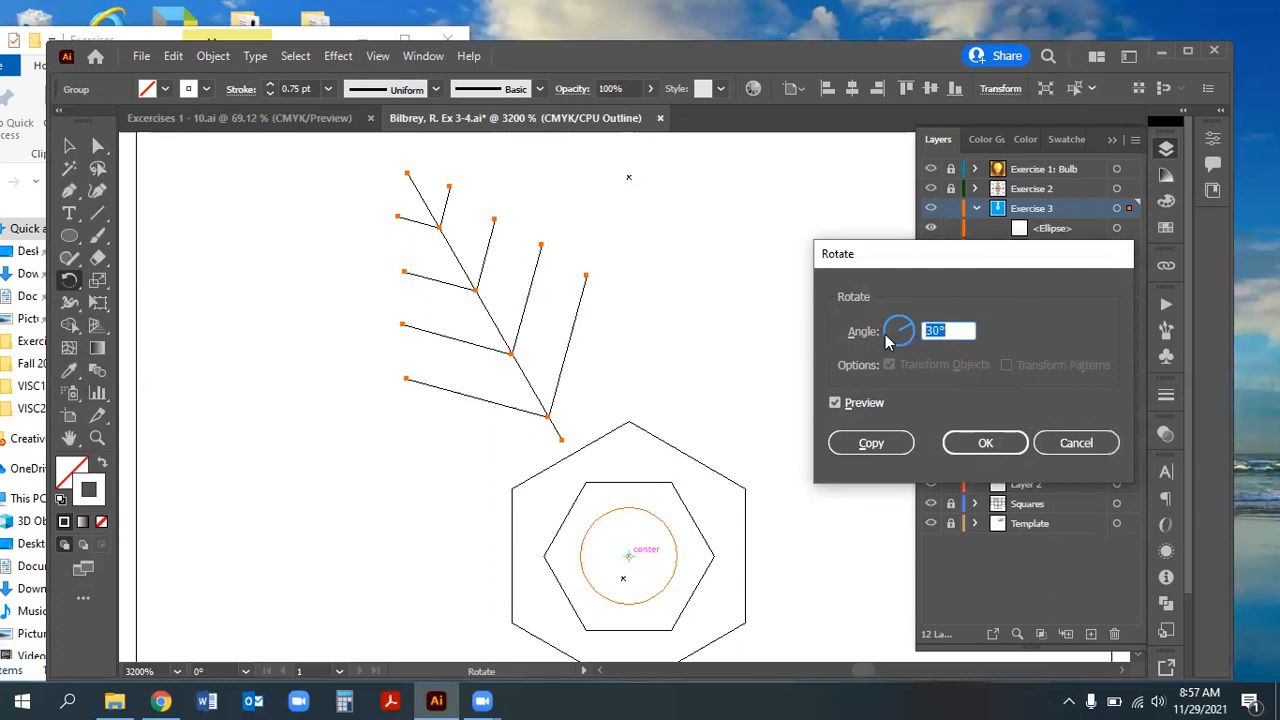
{"action": "type", "text": "36"}
{"action": "key", "text": "Tab"}
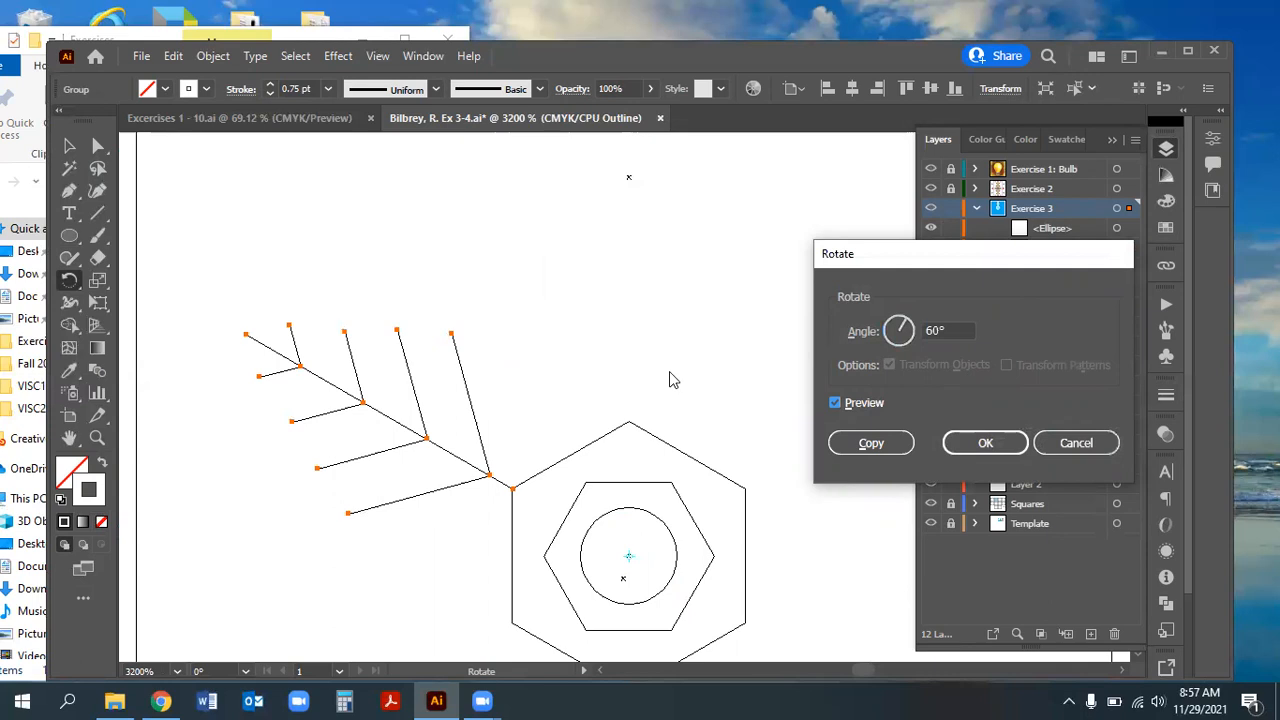
{"action": "left_click", "coordinate": [870, 443]}
Repeat the rotated copy four more times to complete six arms around the hexagon
{"action": "key", "text": "ctrl+minus"}
{"action": "key", "text": "ctrl+minus"}
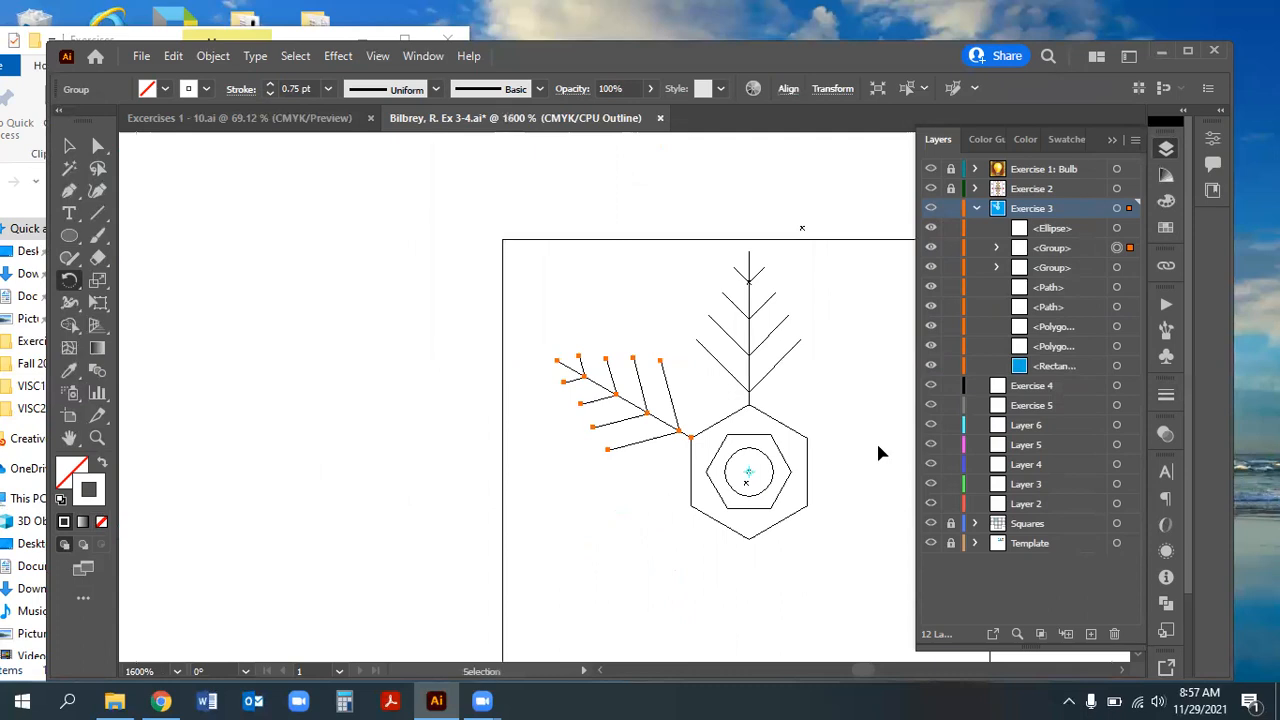
{"action": "key", "text": "ctrl+d"}
{"action": "key", "text": "ctrl+d"}
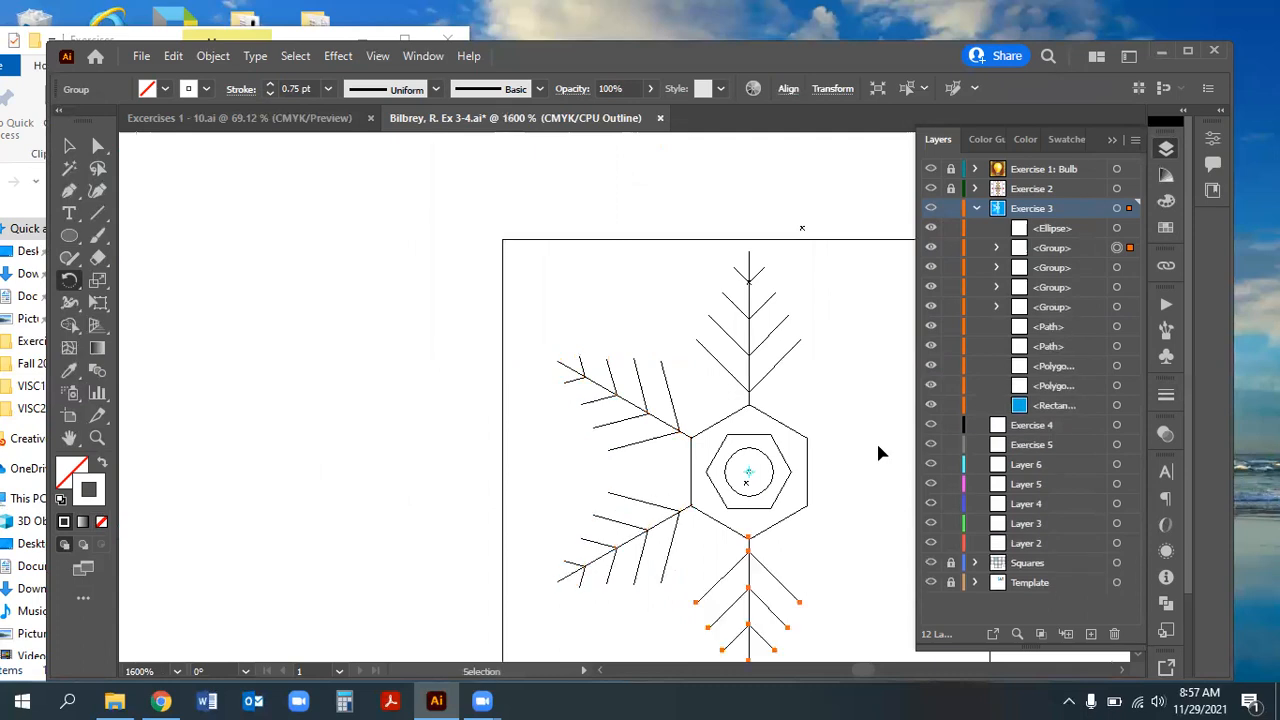
{"action": "key", "text": "ctrl+d"}
{"action": "key", "text": "ctrl+d"}
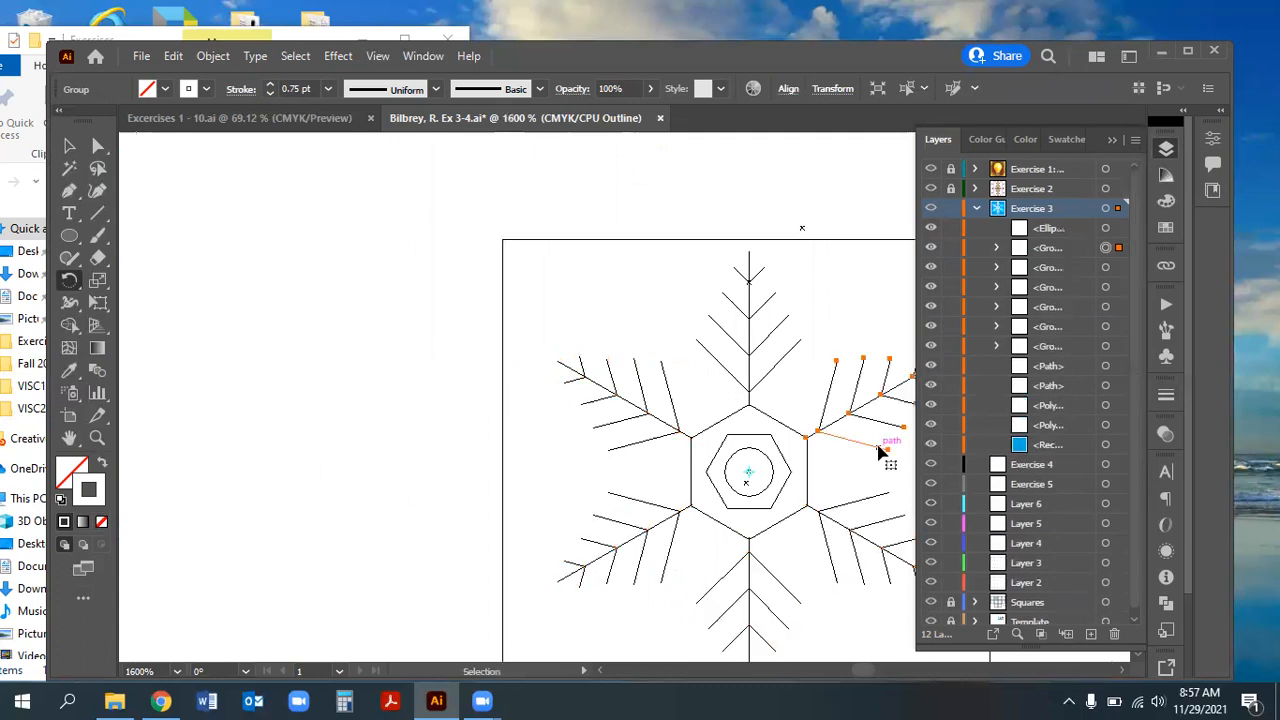
Return the document to preview mode and delete the helper circle inside the inner hexagon
{"action": "left_click_drag", "start_coordinate": [868, 673], "coordinate": [870, 677]}
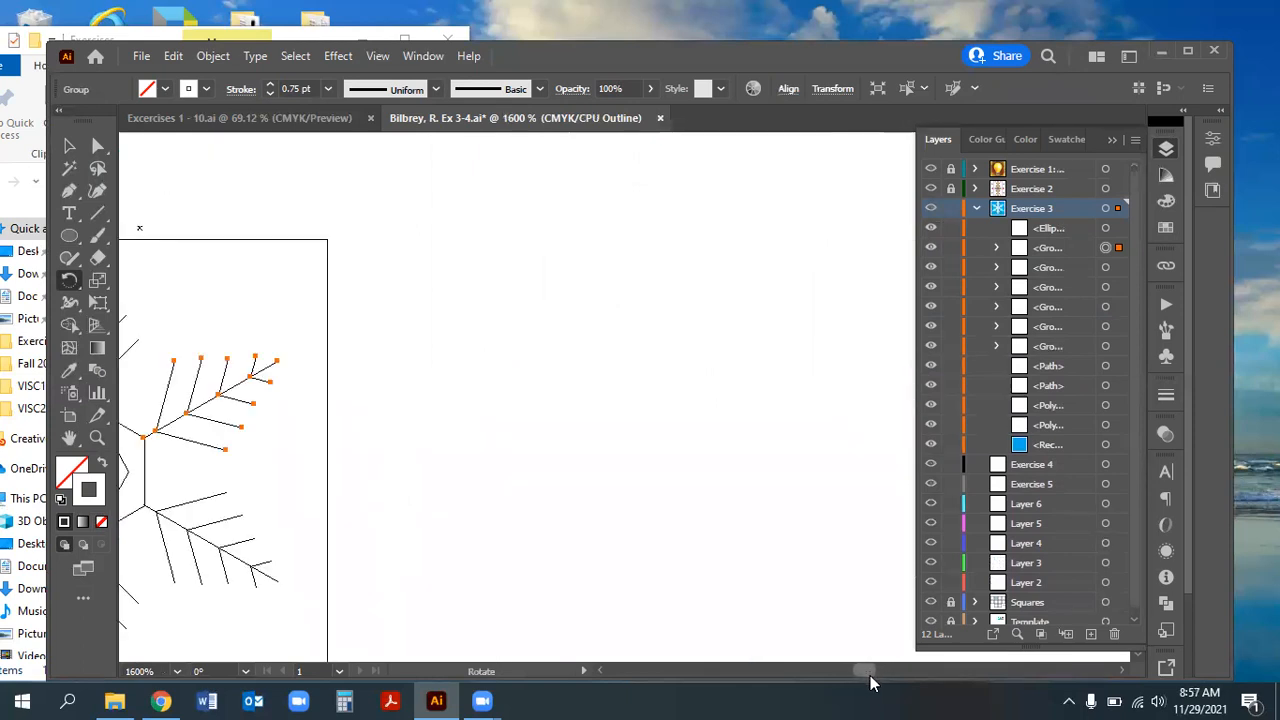
{"action": "key", "text": "space"}
{"action": "left_click_drag", "start_coordinate": [383, 575], "coordinate": [984, 479]}
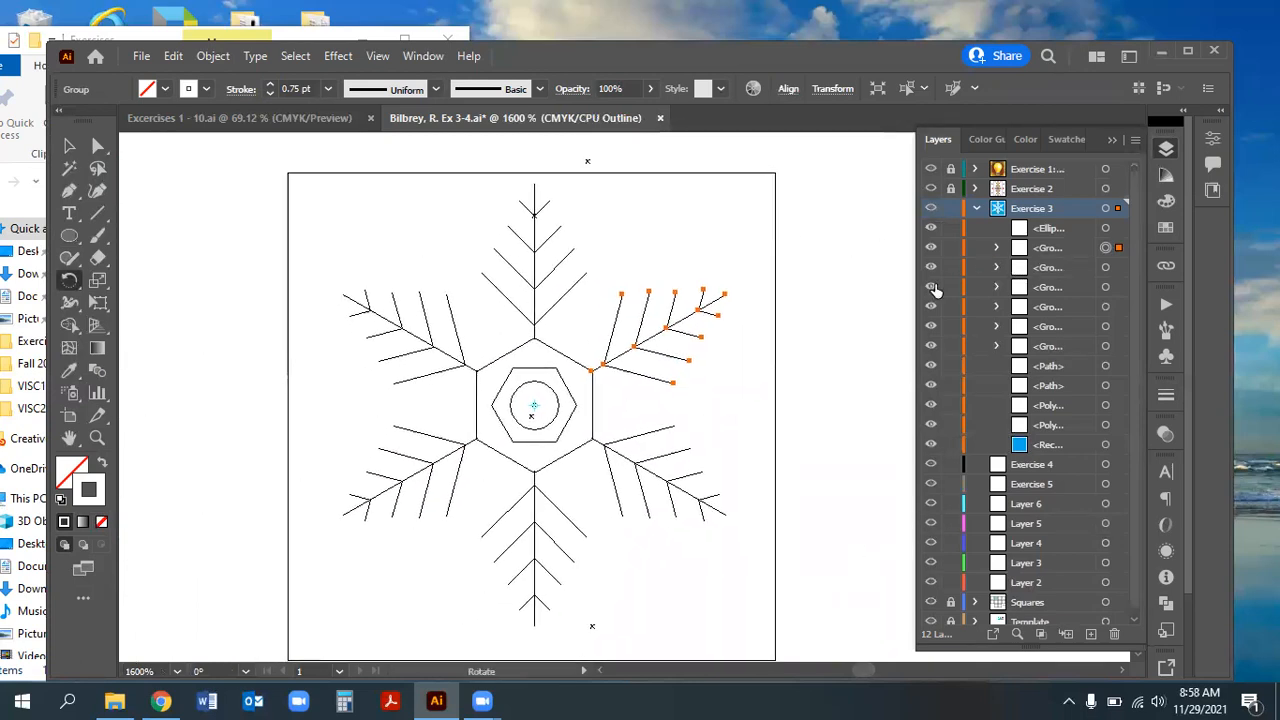
{"action": "key", "text": "ctrl+y"}
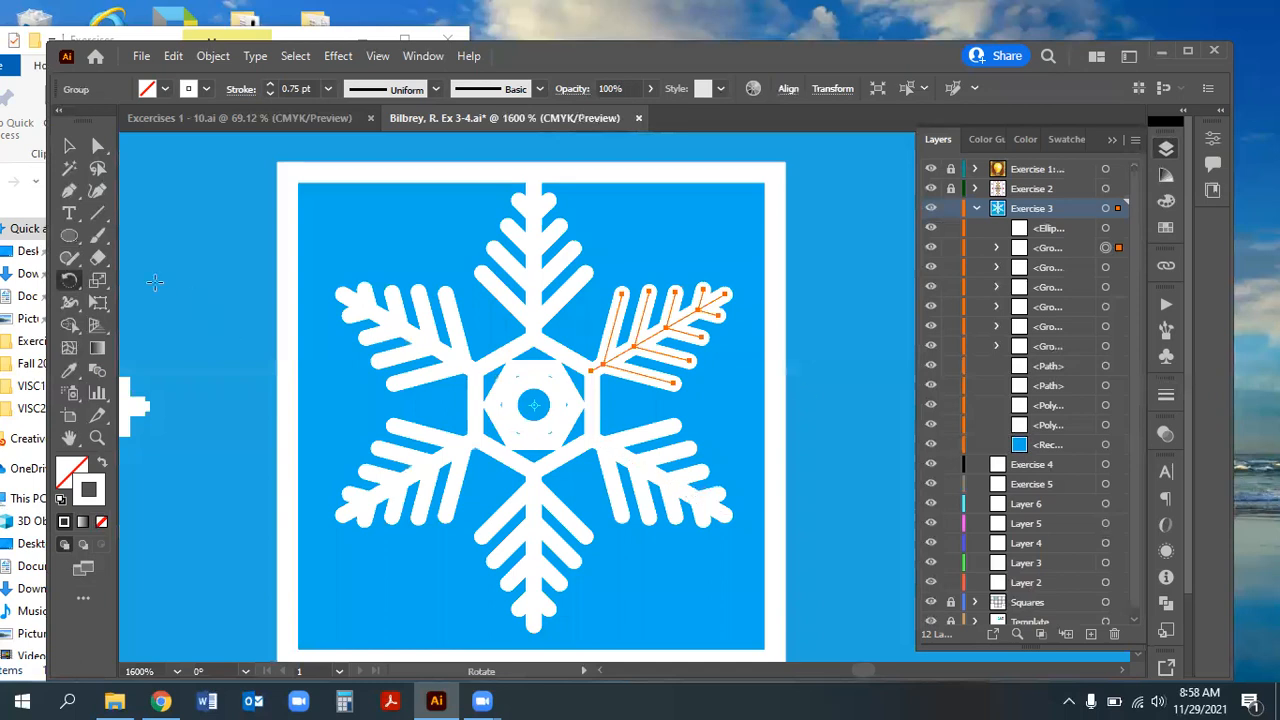
{"action": "key", "text": "v"}
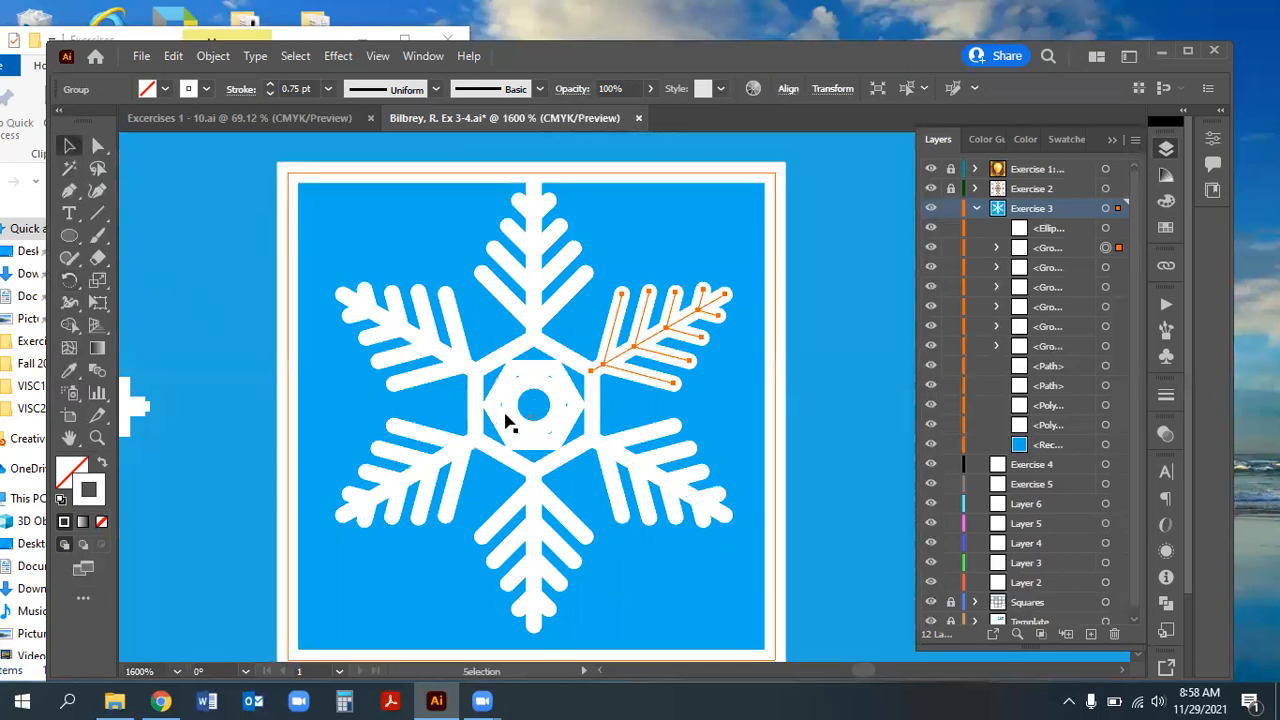
{"action": "left_click", "coordinate": [513, 402]}
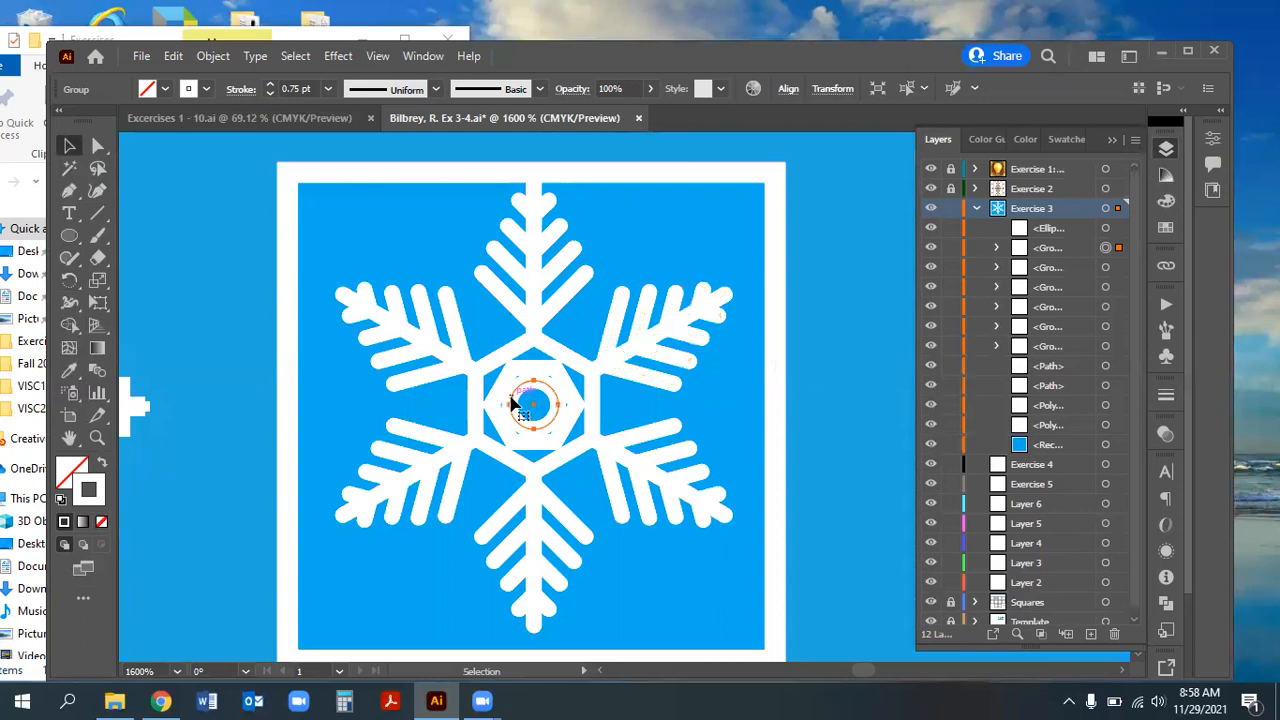
{"action": "key", "text": "Delete"}
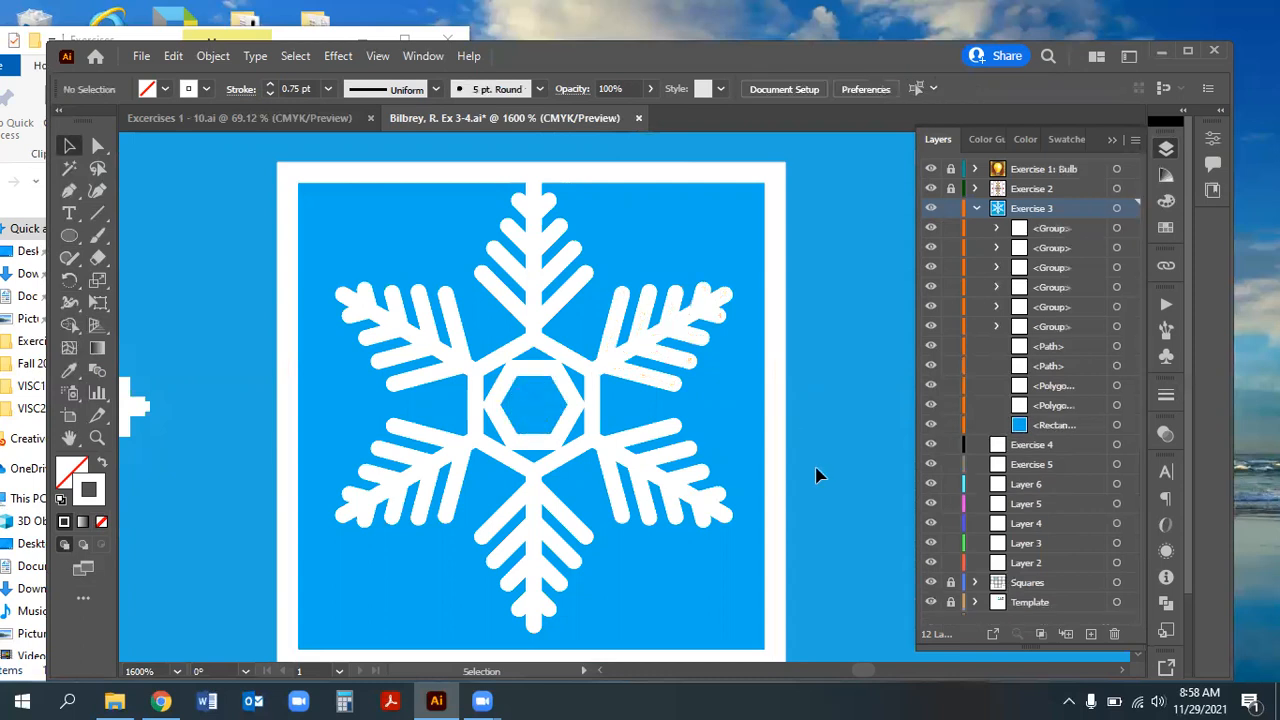
Lock the background rectangle in the Exercise 3 layer and group all the snowflake's arms and hexagons
{"action": "left_click", "coordinate": [930, 208]}
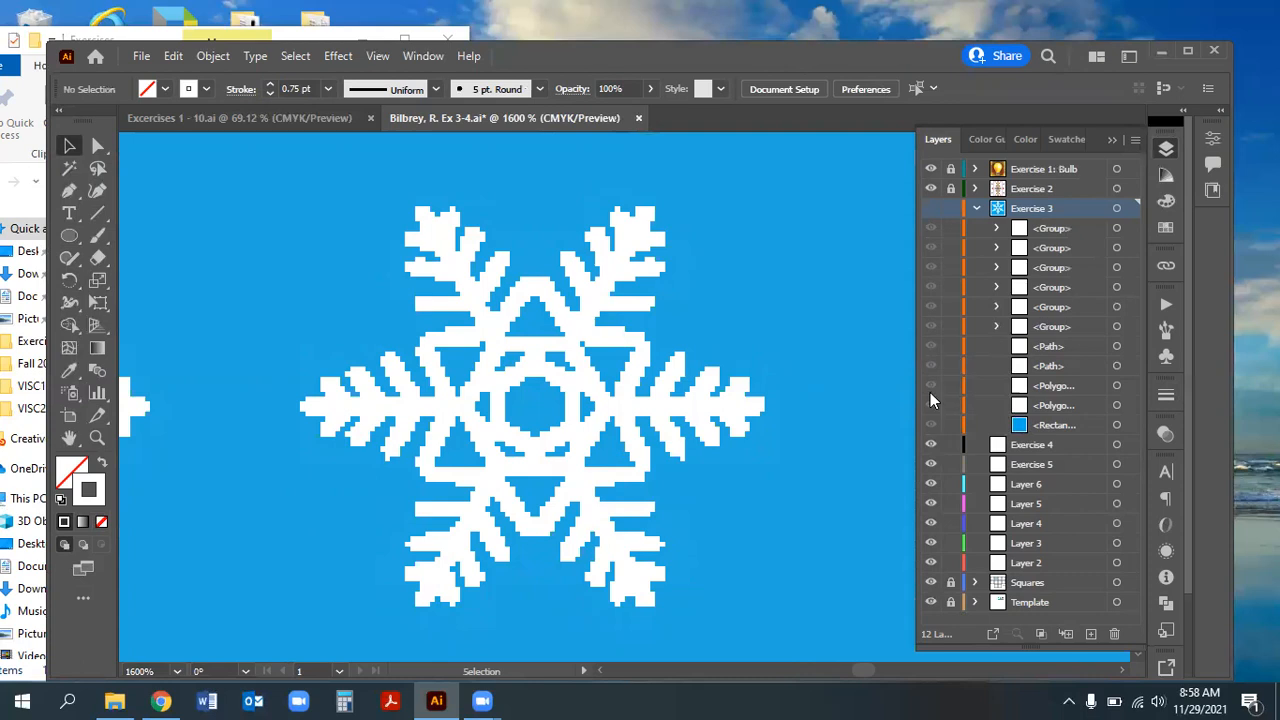
{"action": "left_click", "coordinate": [931, 208]}
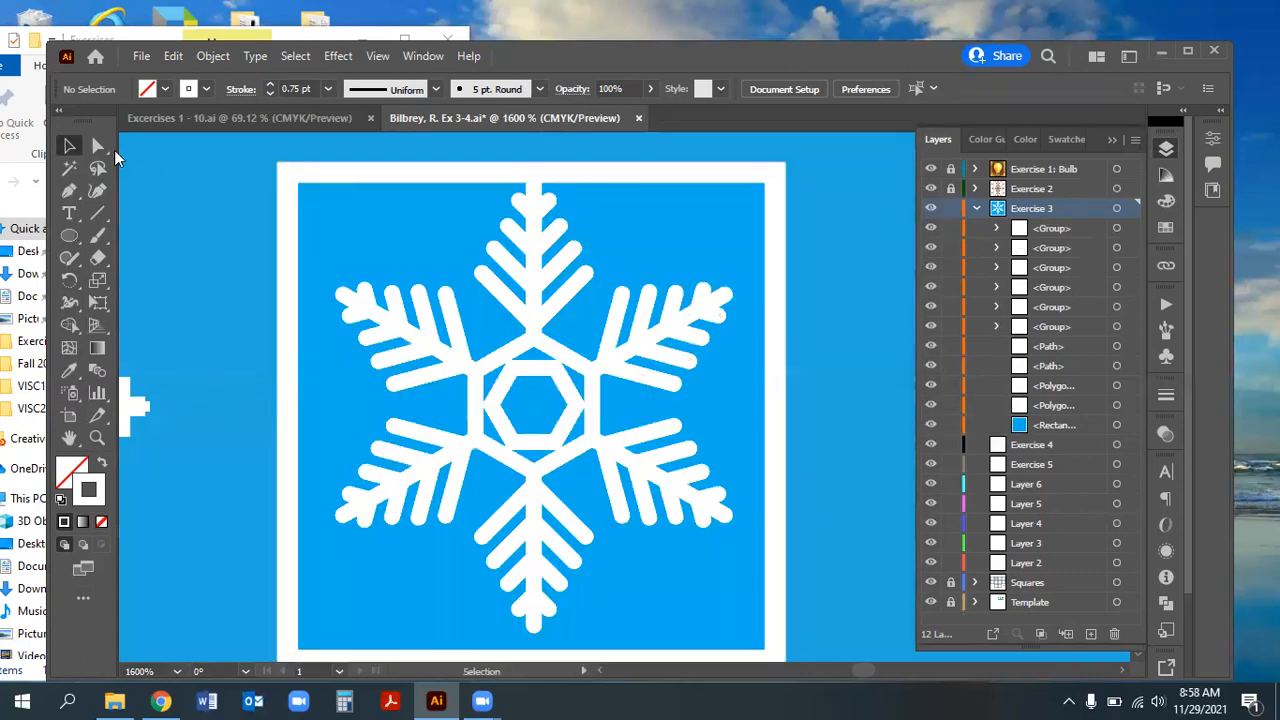
{"action": "left_click", "coordinate": [951, 425]}
{"action": "left_click_drag", "start_coordinate": [312, 192], "coordinate": [782, 652]}
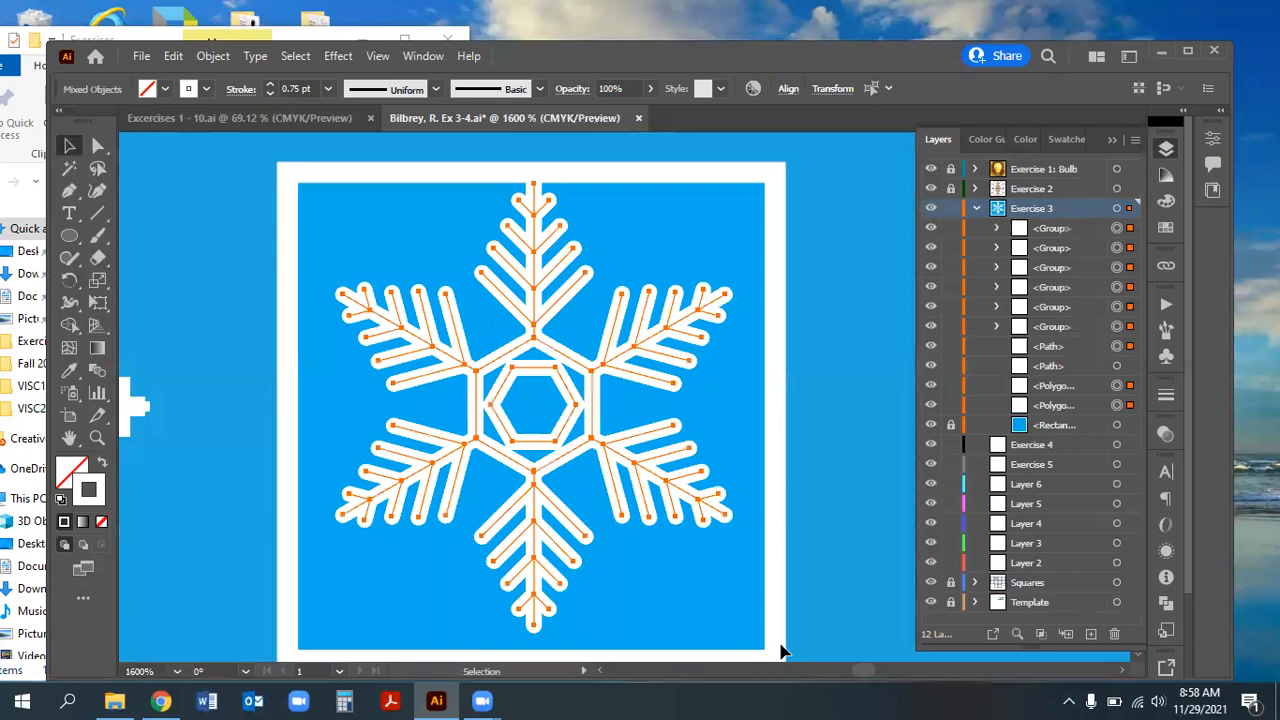
{"action": "left_click", "coordinate": [213, 56]}
{"action": "left_click", "coordinate": [290, 96]}
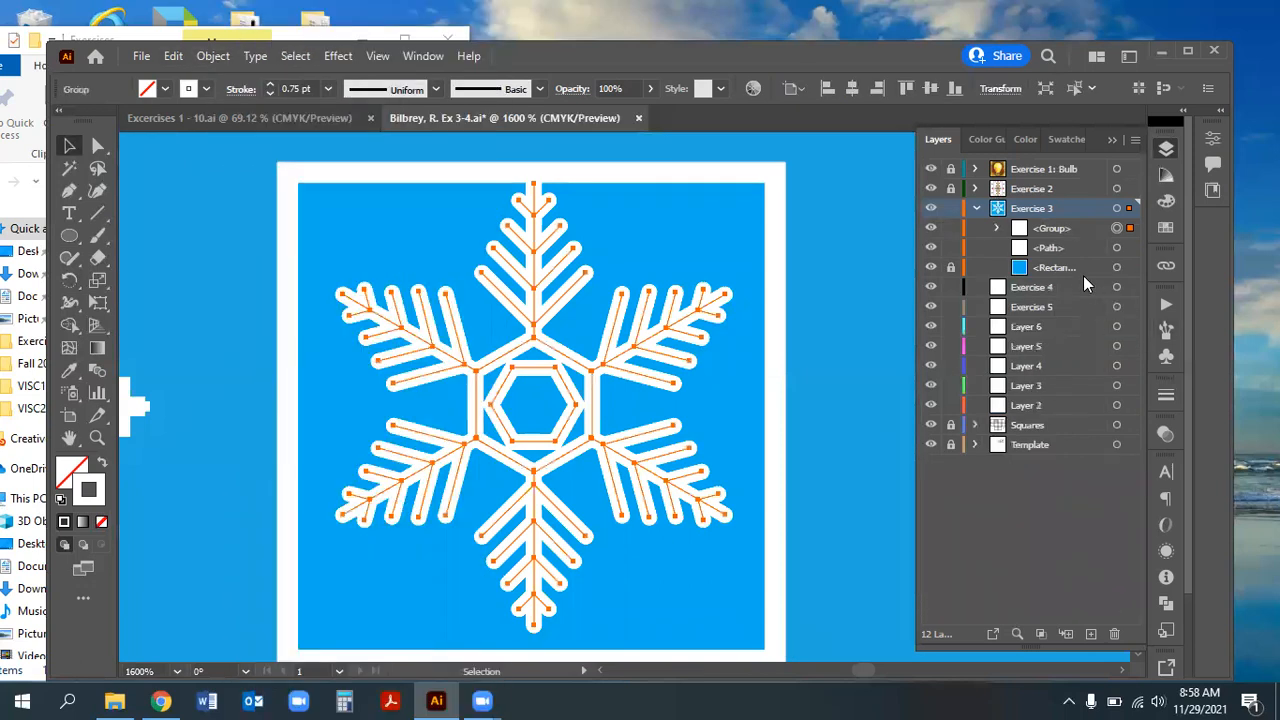
Rename the new group as Snowflake
{"action": "double_click", "coordinate": [1055, 228]}
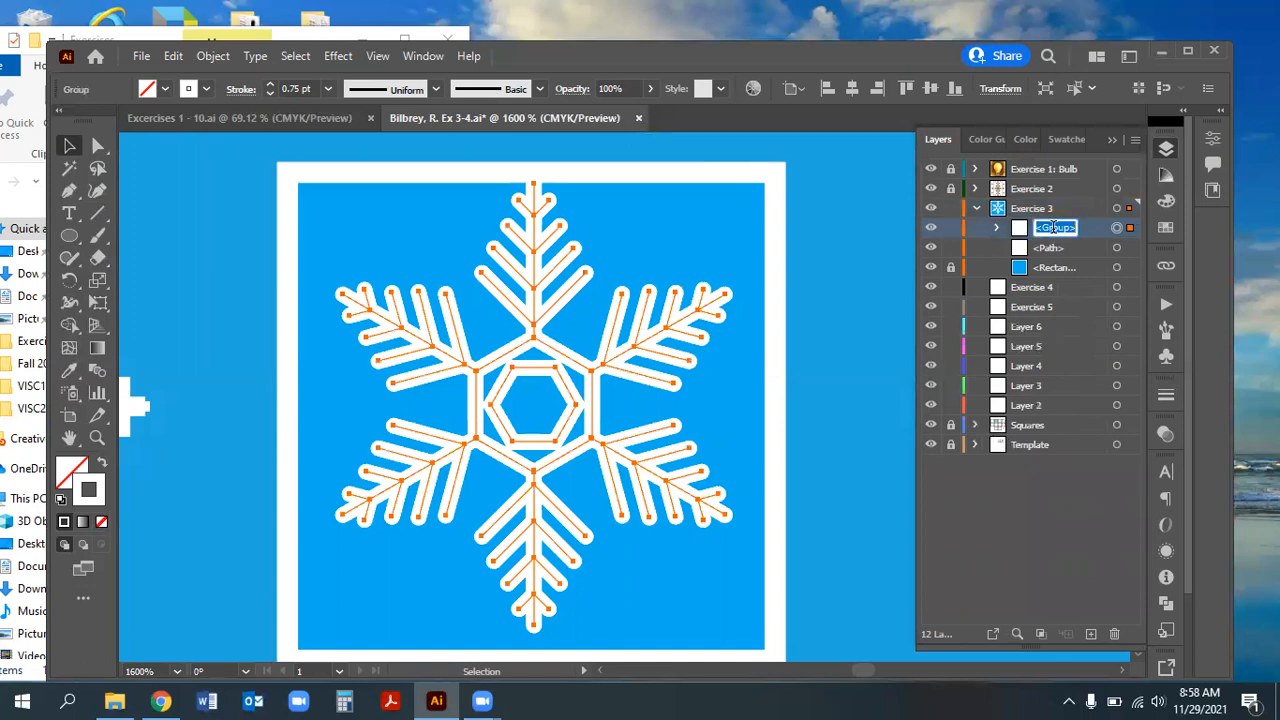
{"action": "type", "text": "S"}
{"action": "type", "text": "nowflake"}
{"action": "key", "text": "Return"}
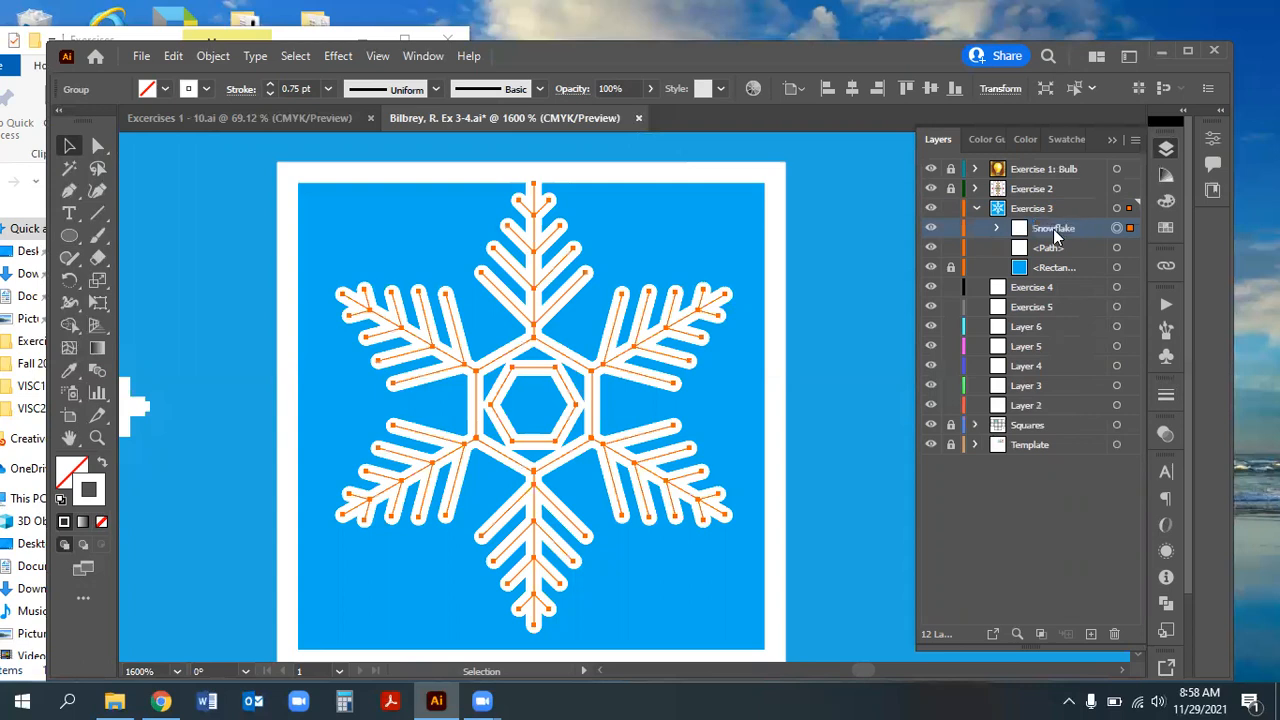
{"action": "left_click", "coordinate": [69, 280]}
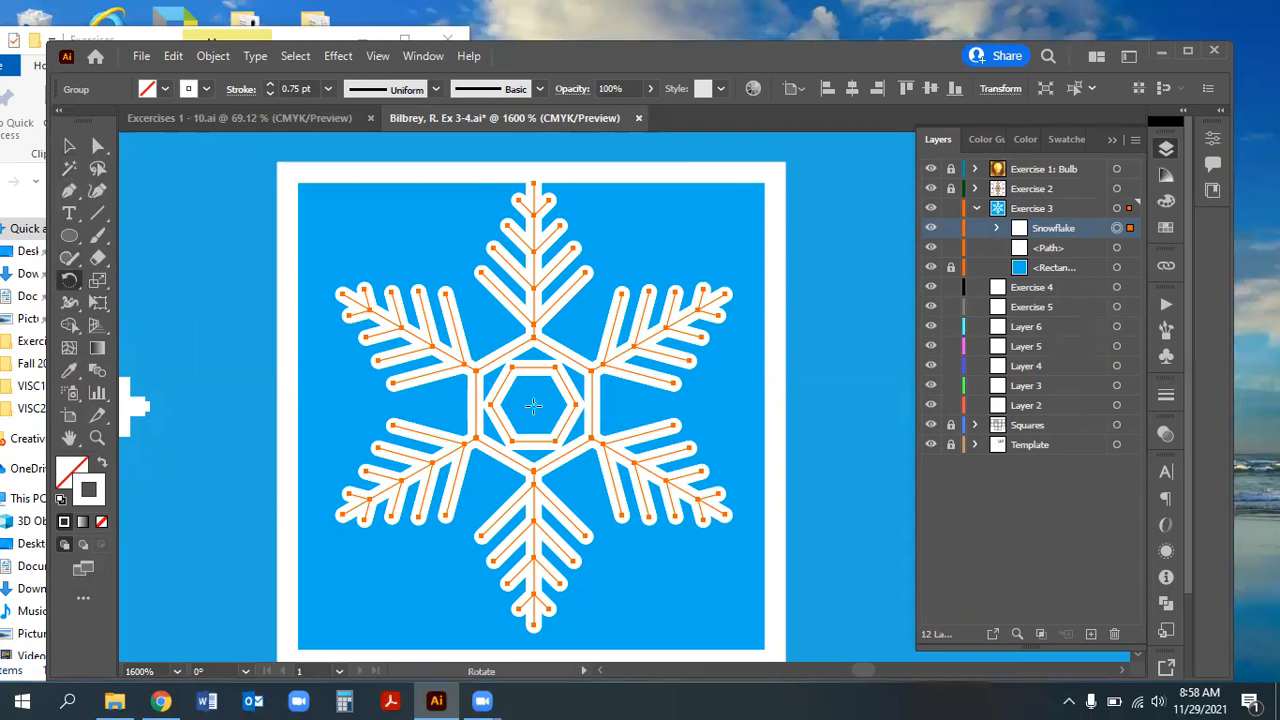
{"action": "left_click", "coordinate": [533, 410], "text": "alt"}
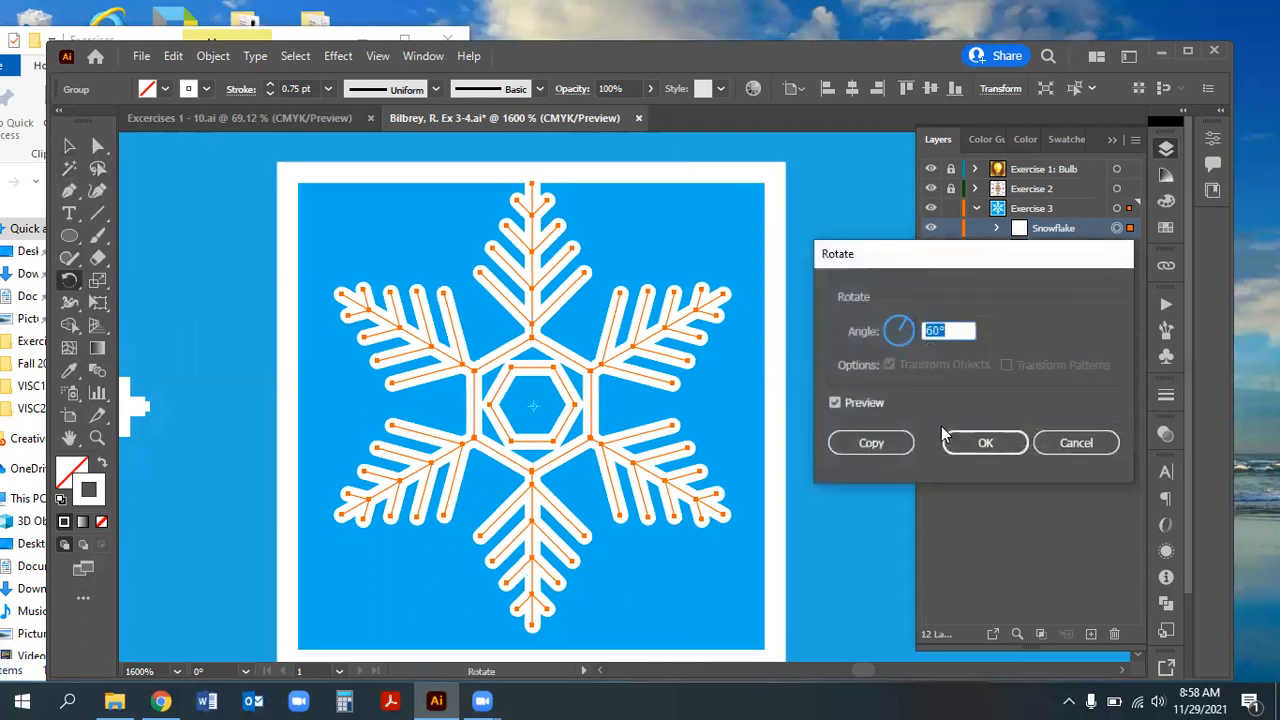
{"action": "left_click", "coordinate": [1076, 443]}
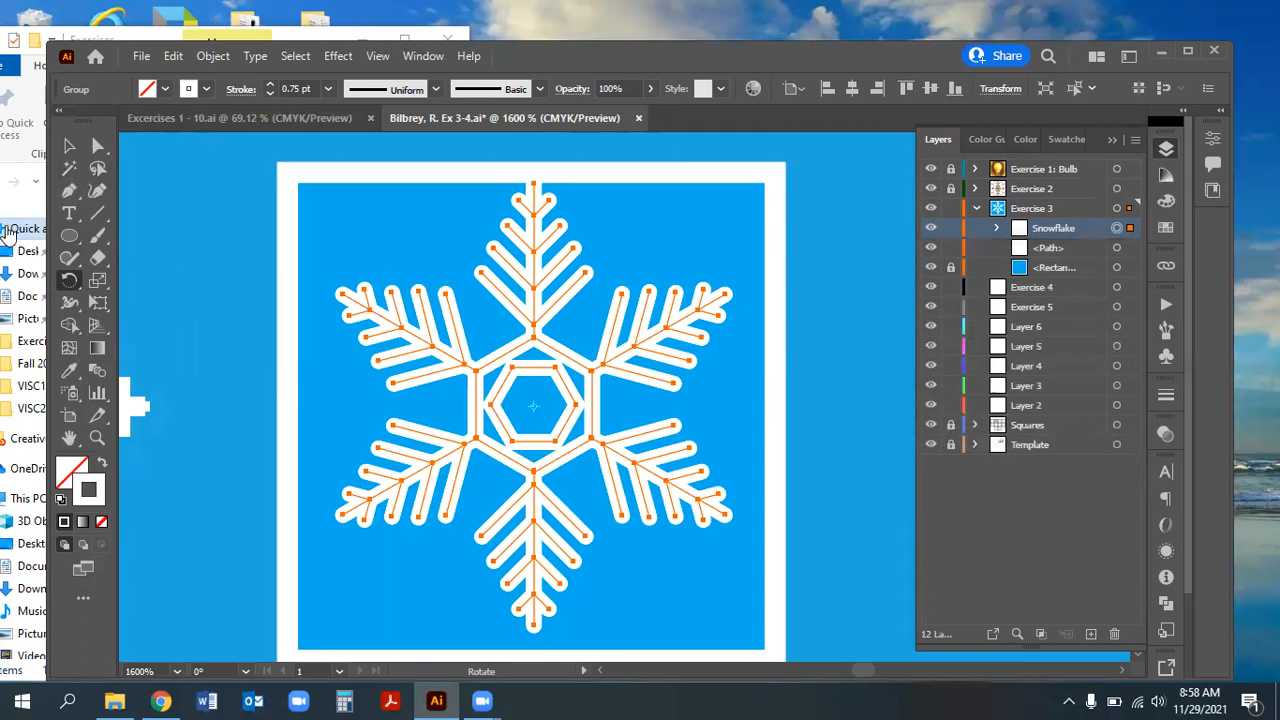
Rotate the Snowflake group by 360/12 (30°) about its centre, without copying it, and deselect it
{"action": "double_click", "coordinate": [69, 280]}
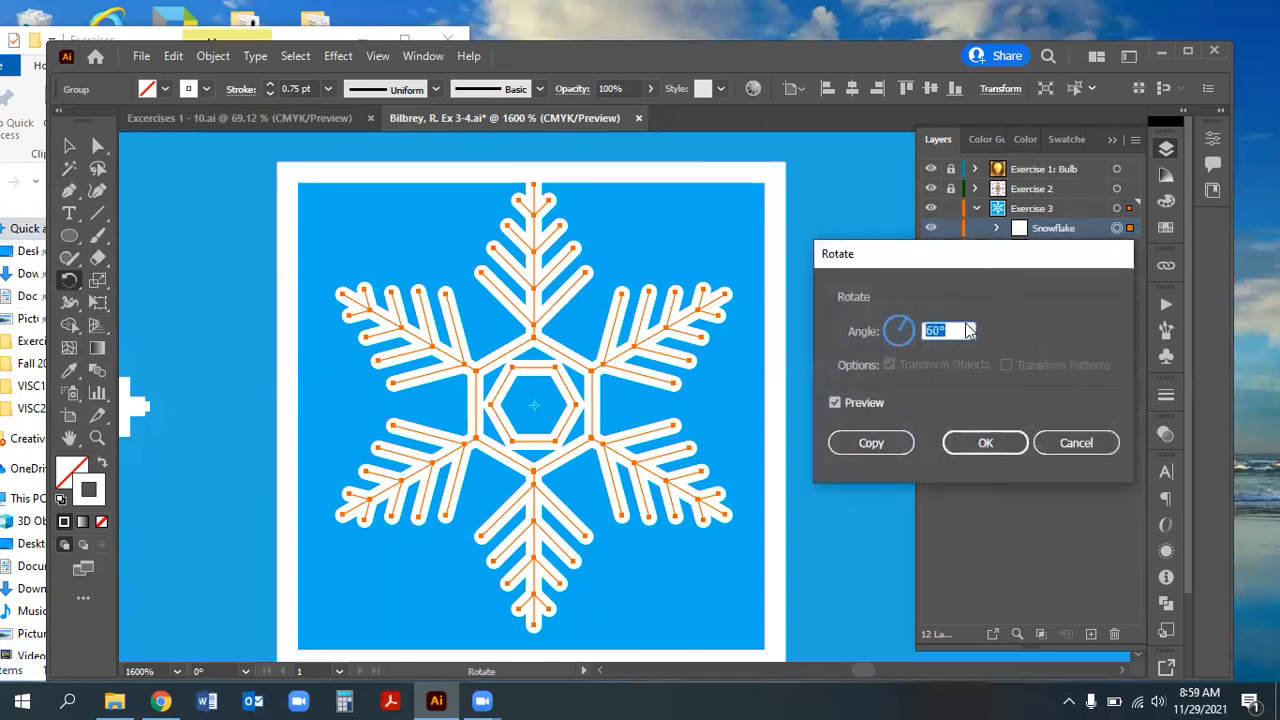
{"action": "type", "text": "360/12"}
{"action": "key", "text": "Tab"}
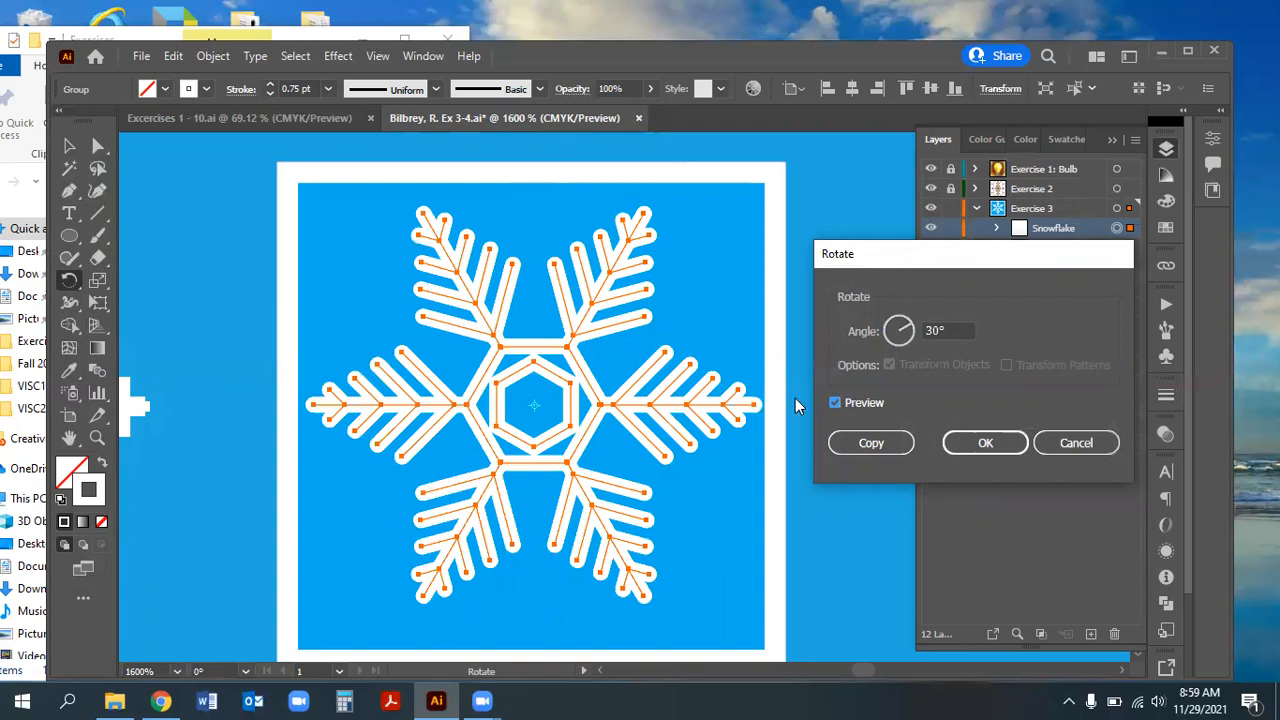
{"action": "left_click", "coordinate": [986, 446]}
{"action": "key", "text": "v"}
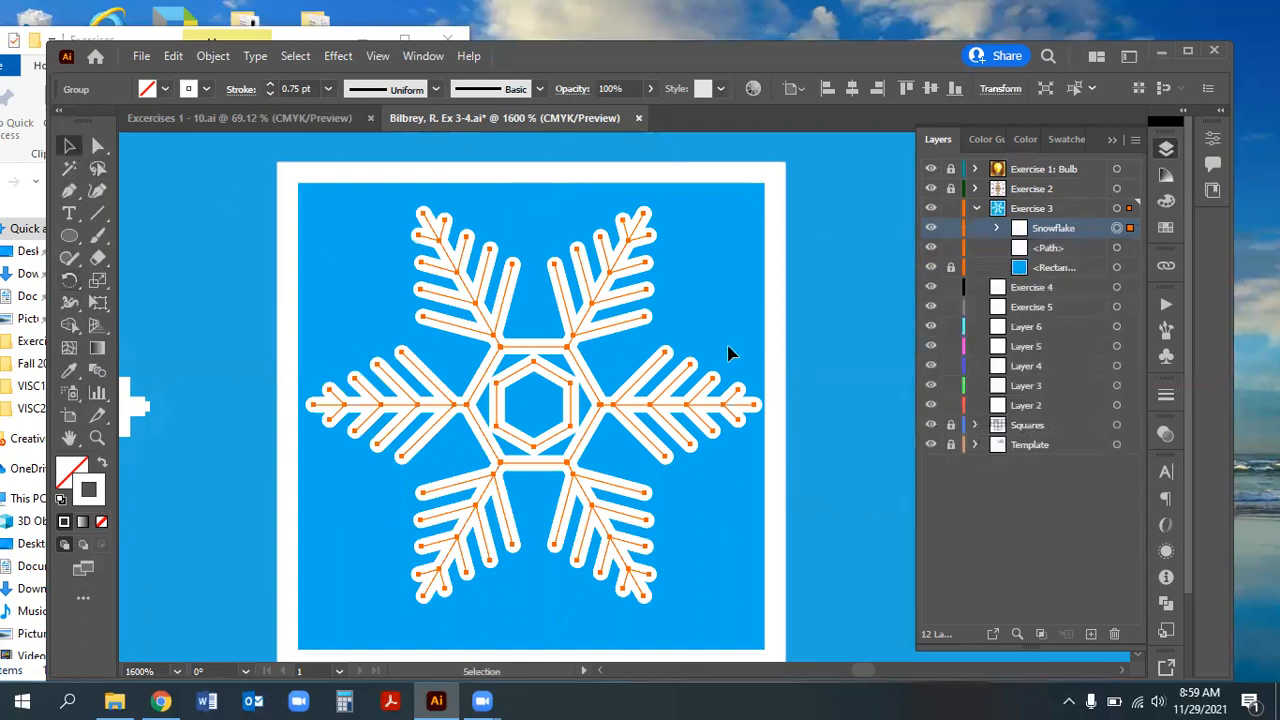
{"action": "left_click", "coordinate": [838, 485]}
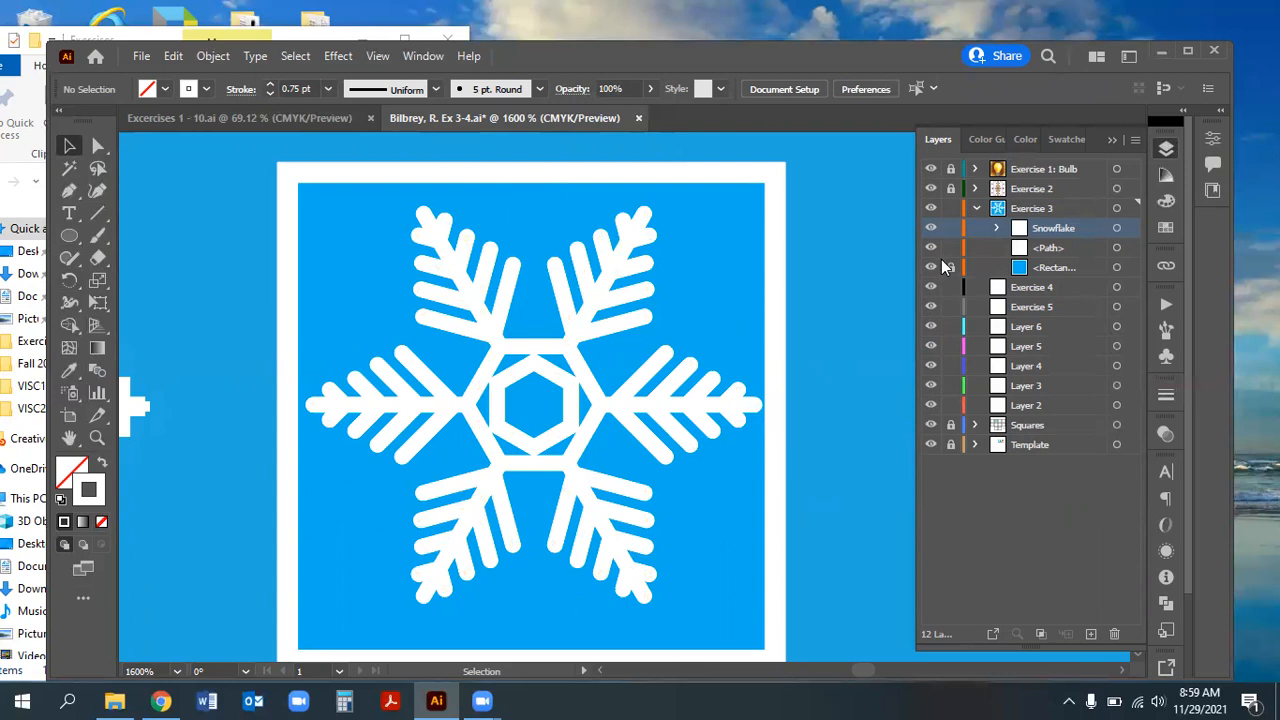
Compare the rotated snowflake with the template by hiding and reshowing the Exercise 3 layer, and examine it within the surrounding pattern
{"action": "left_click", "coordinate": [931, 210]}
{"action": "left_click", "coordinate": [932, 211]}
{"action": "left_click", "coordinate": [933, 212]}
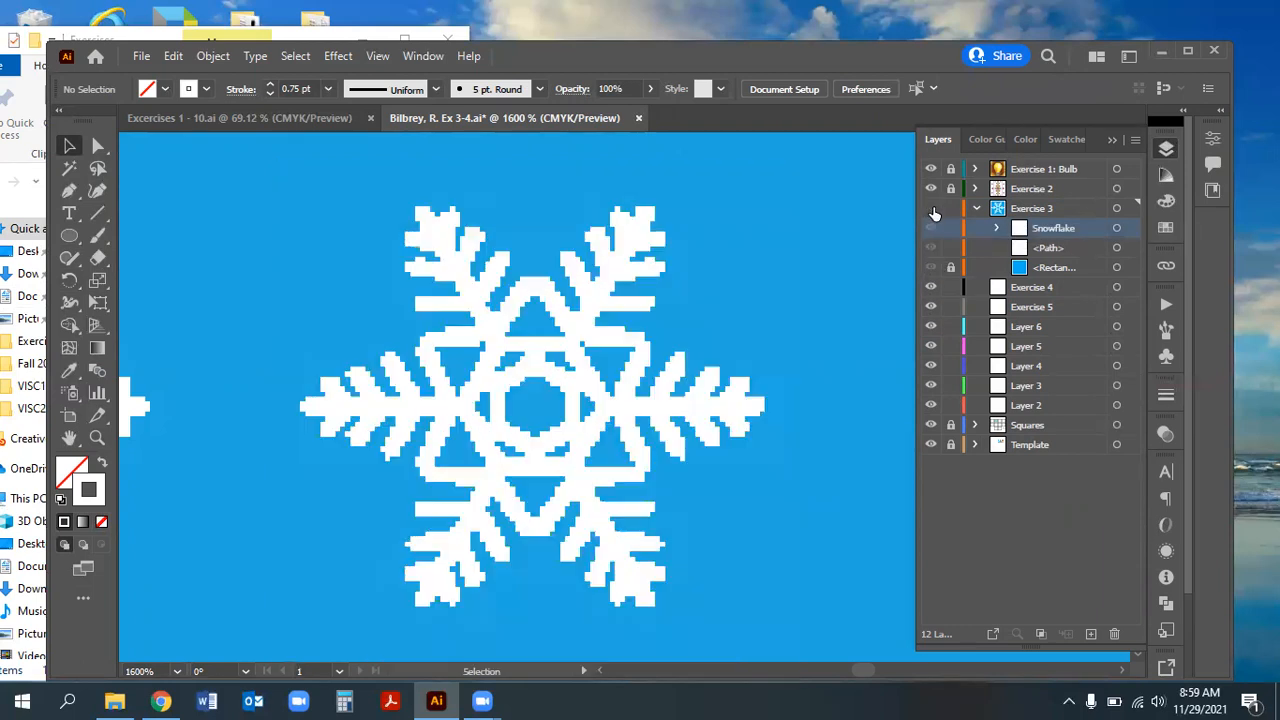
{"action": "left_click", "coordinate": [932, 209]}
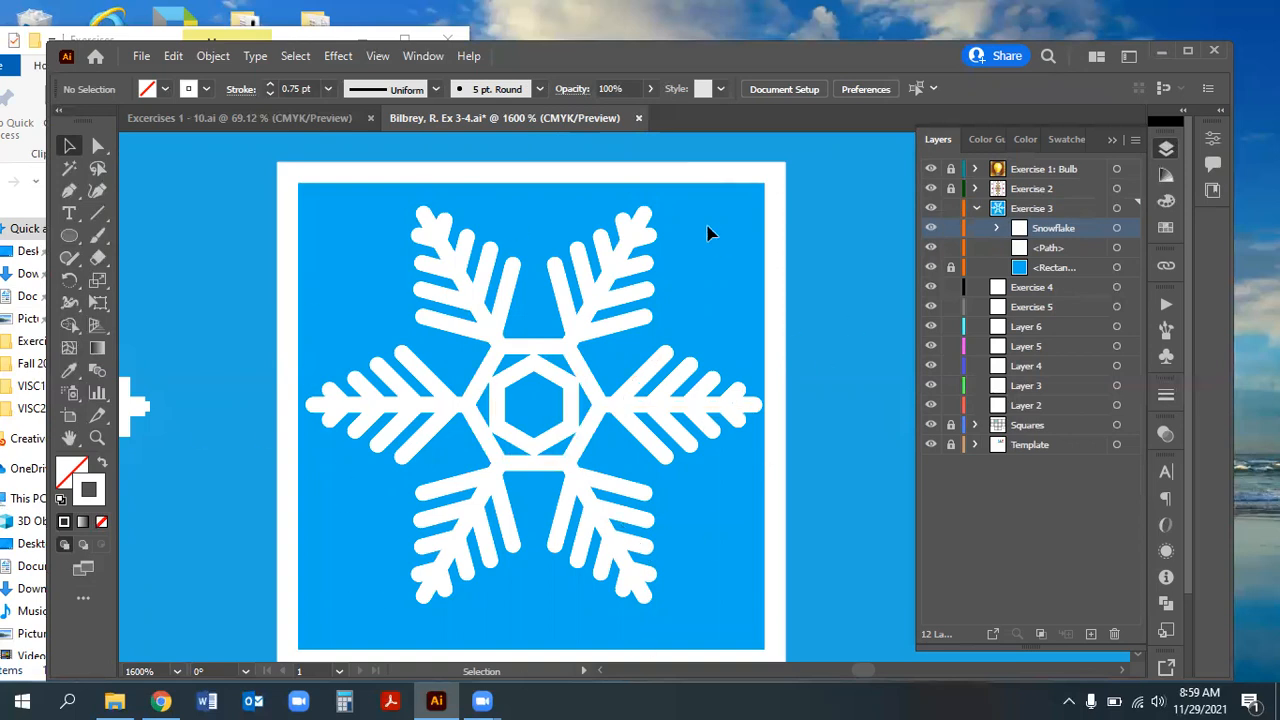
{"action": "key", "text": "ctrl+minus"}
{"action": "key", "text": "ctrl+minus"}
{"action": "key", "text": "ctrl+minus"}
{"action": "key", "text": "ctrl+minus"}
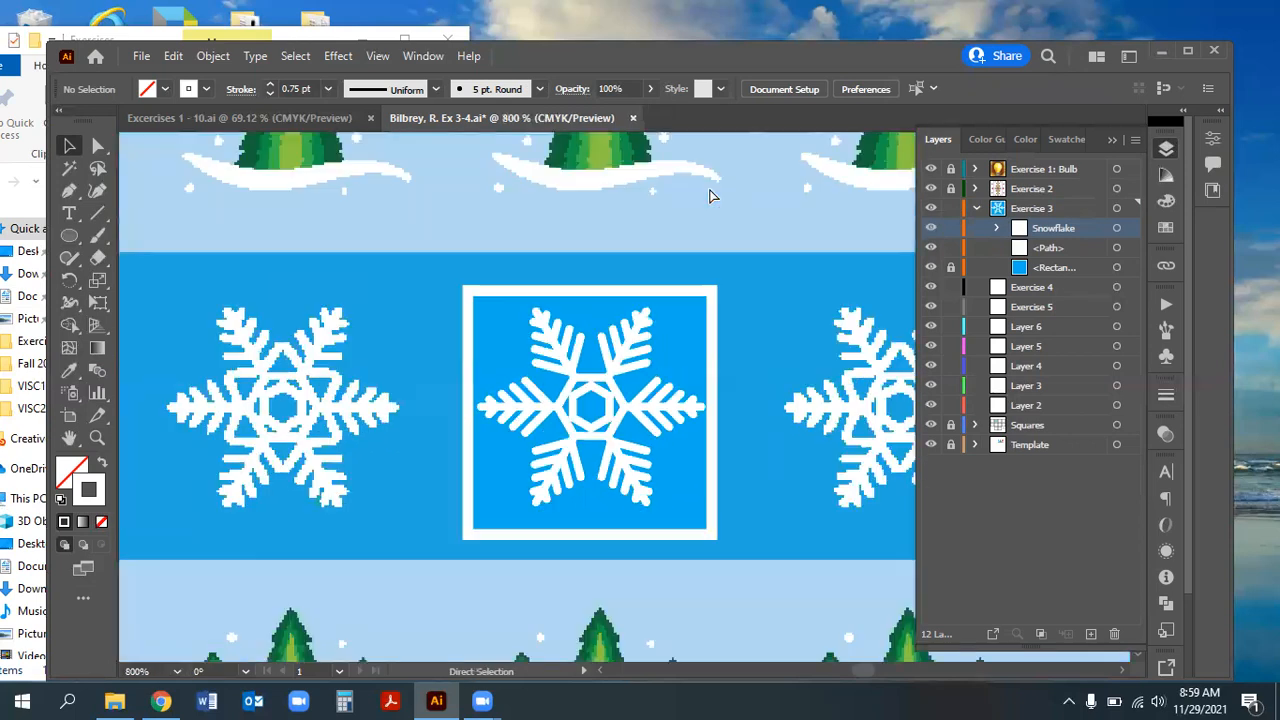
{"action": "key", "text": "ctrl+minus"}
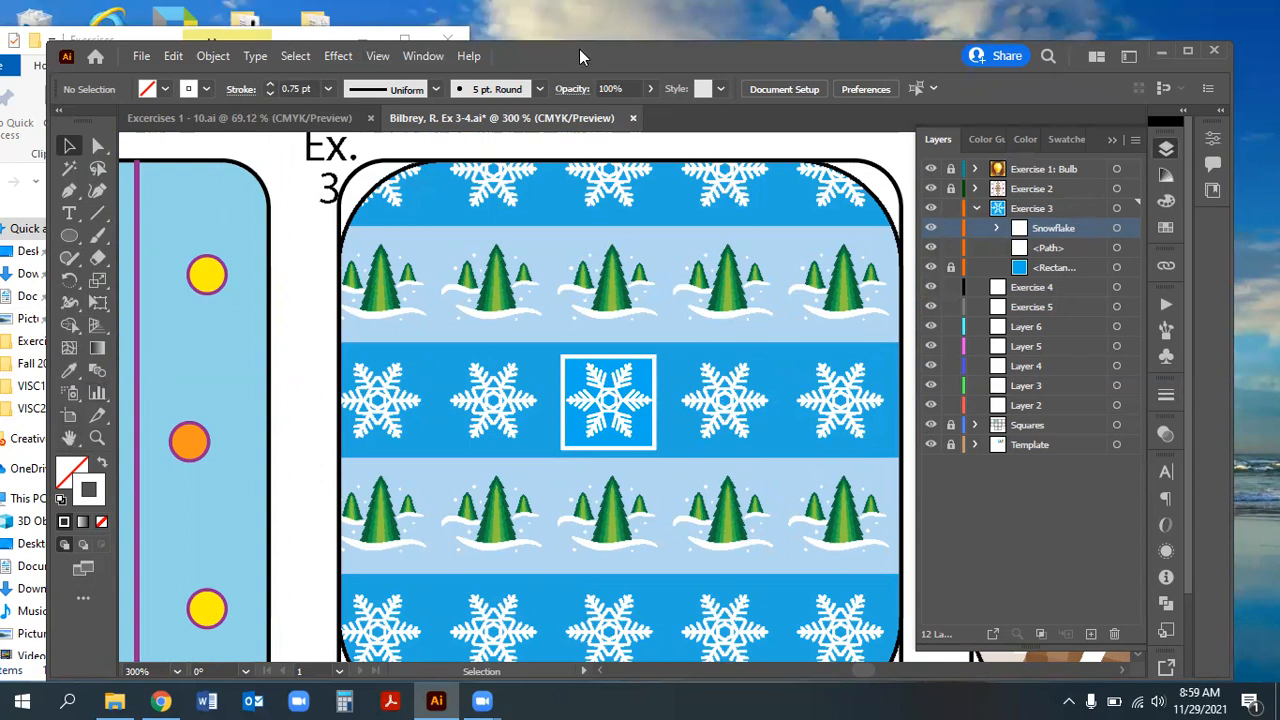
Create a three-sided polygon with a 0.0449 in radius over the top of the large tree, and delete it
{"action": "double_click", "coordinate": [1120, 35]}
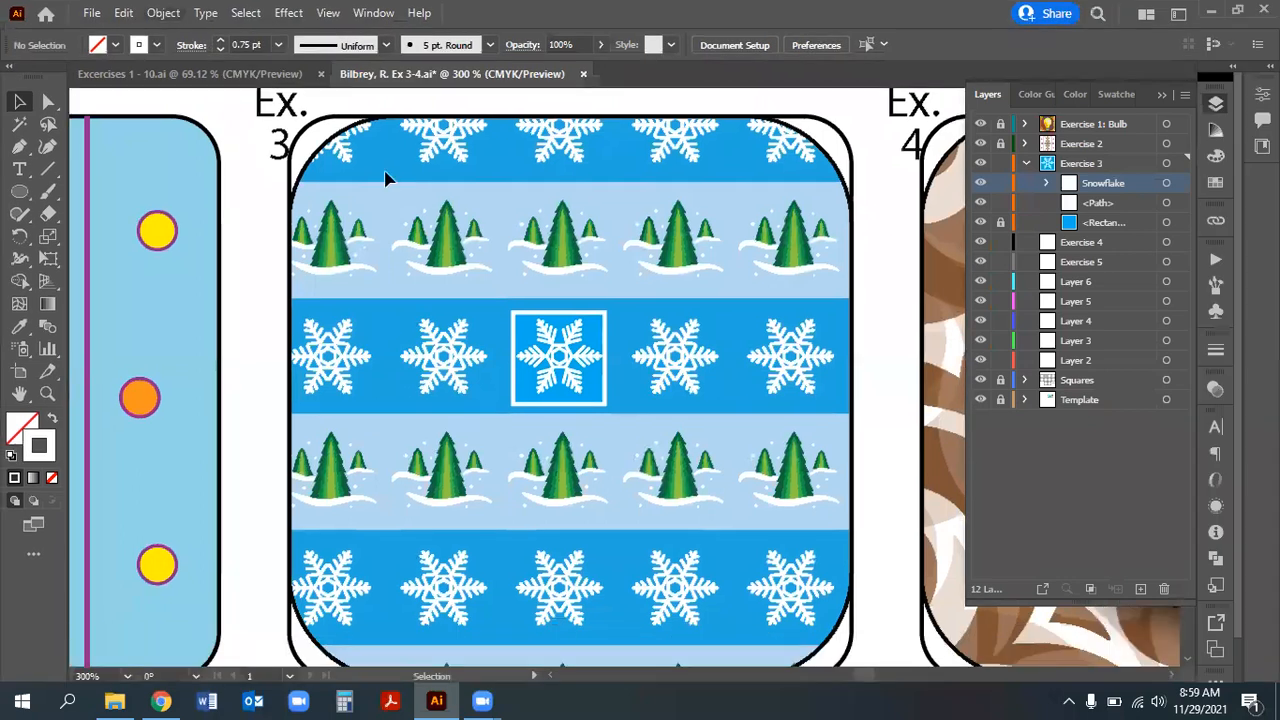
{"action": "left_click", "coordinate": [47, 393]}
{"action": "left_click_drag", "start_coordinate": [565, 228], "coordinate": [934, 480]}
{"action": "scroll", "coordinate": [559, 324], "scroll_direction": "up", "scroll_amount": 1}
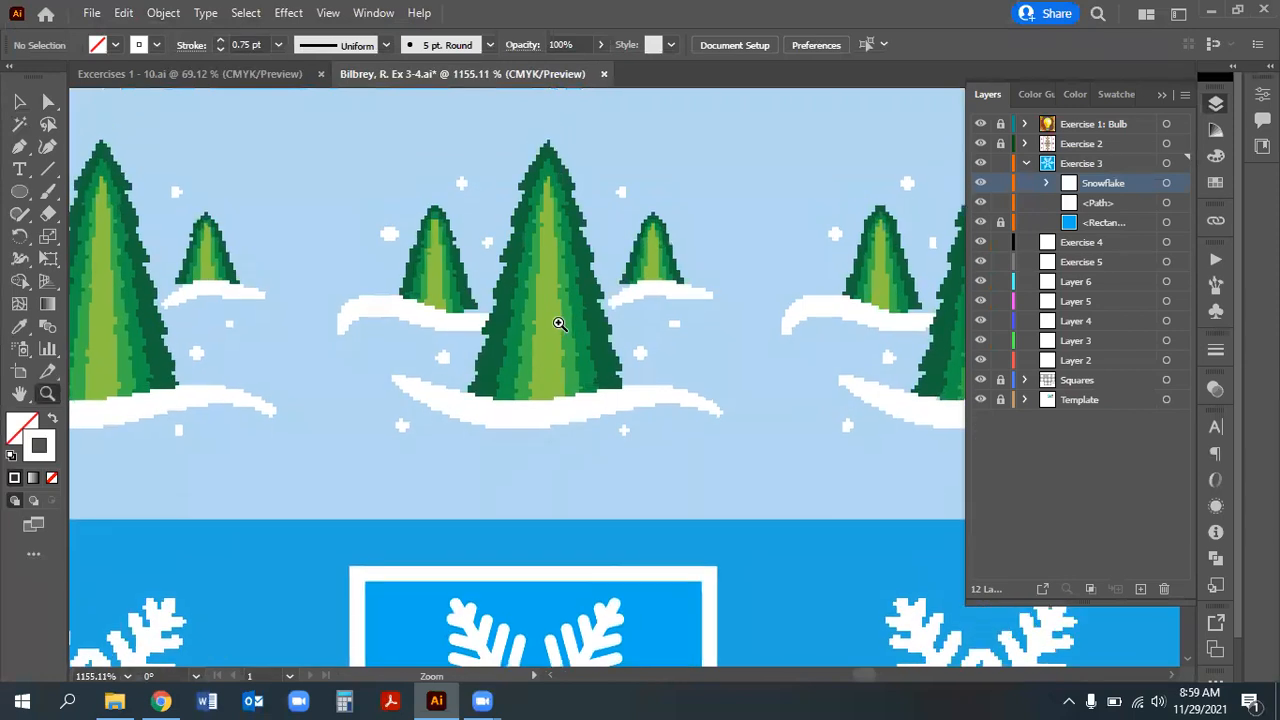
{"action": "scroll", "coordinate": [559, 324], "scroll_direction": "up", "scroll_amount": 2}
{"action": "left_click_drag", "start_coordinate": [600, 286], "coordinate": [780, 342]}
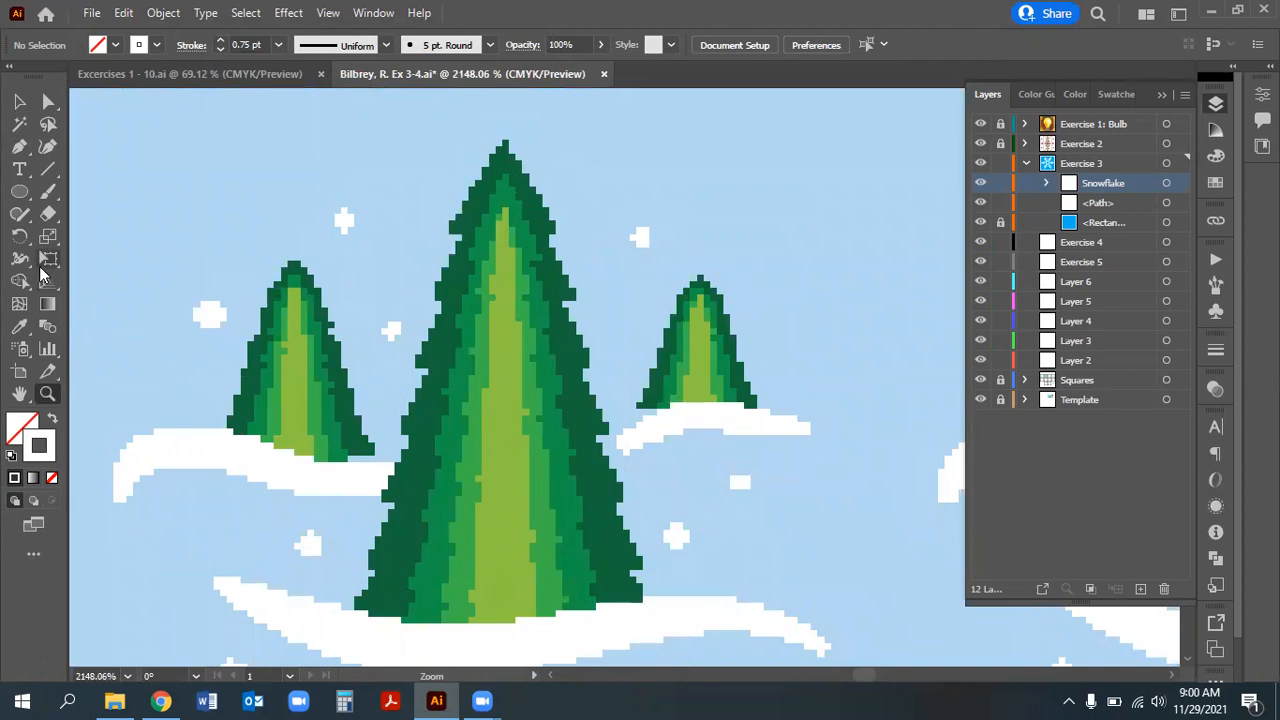
{"action": "left_click", "coordinate": [19, 191]}
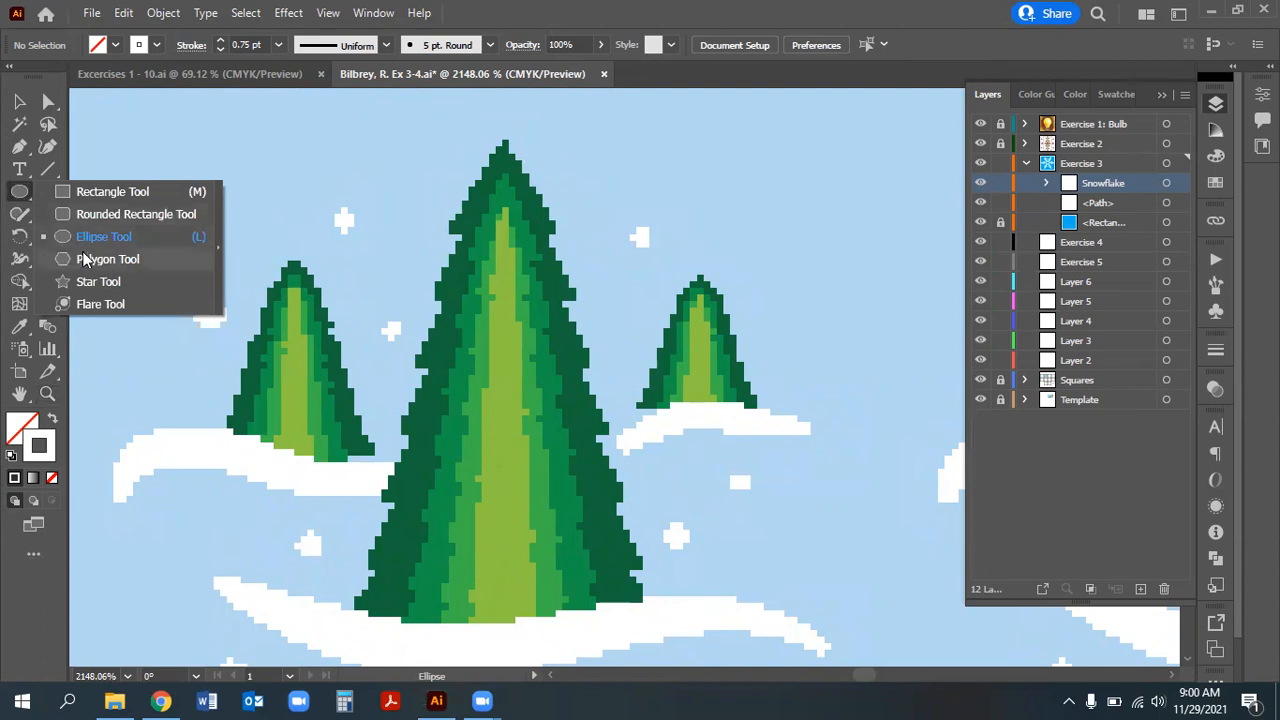
{"action": "left_click", "coordinate": [100, 259]}
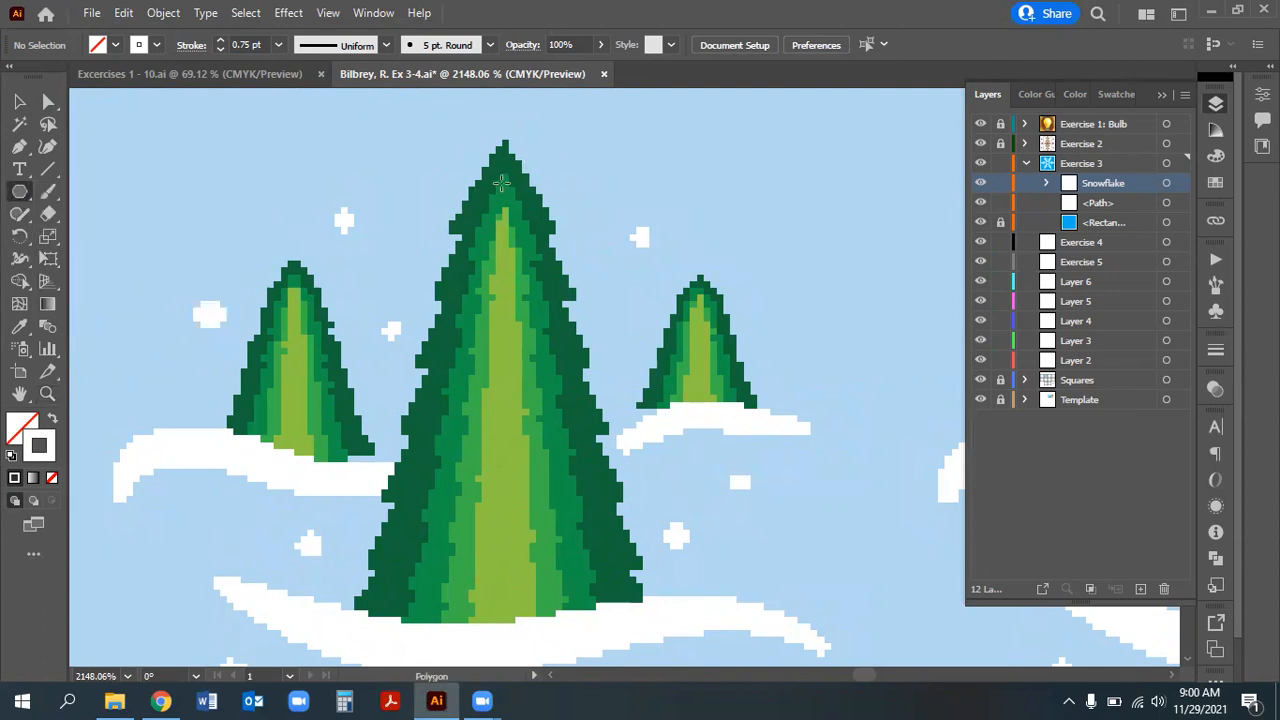
{"action": "left_click", "coordinate": [560, 220]}
{"action": "double_click", "coordinate": [483, 351]}
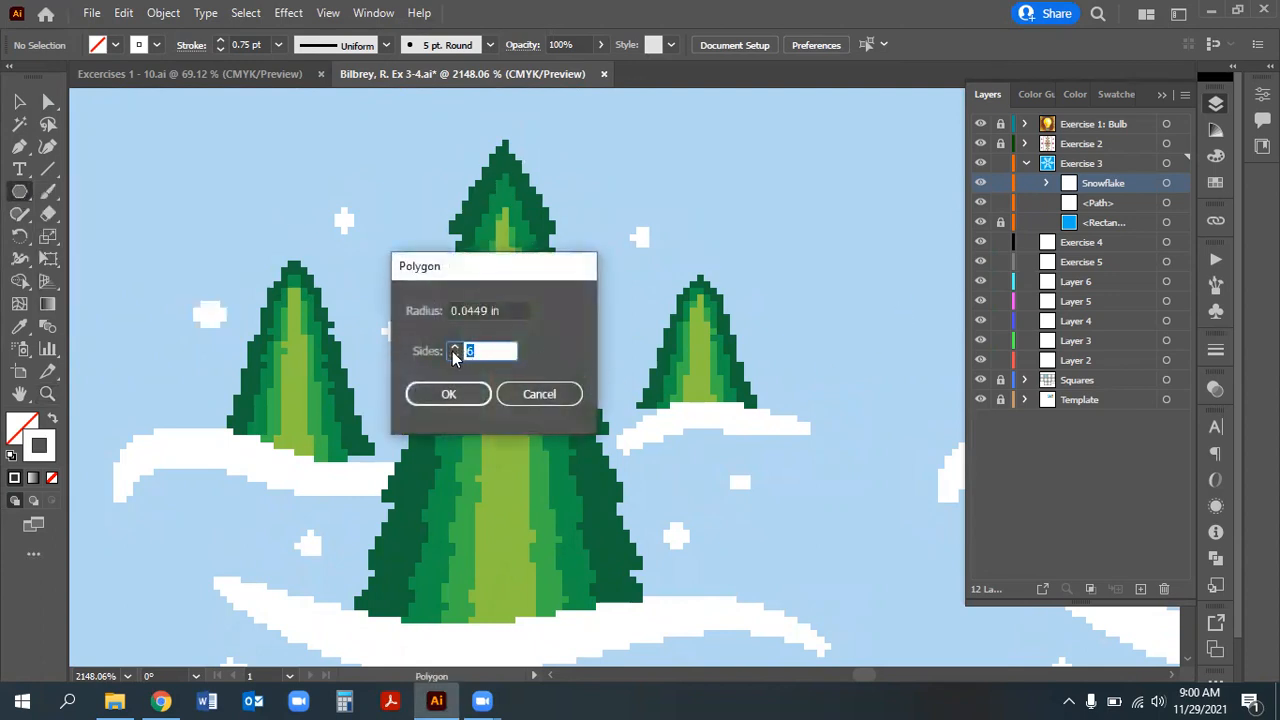
{"action": "type", "text": "3"}
{"action": "left_click", "coordinate": [445, 394]}
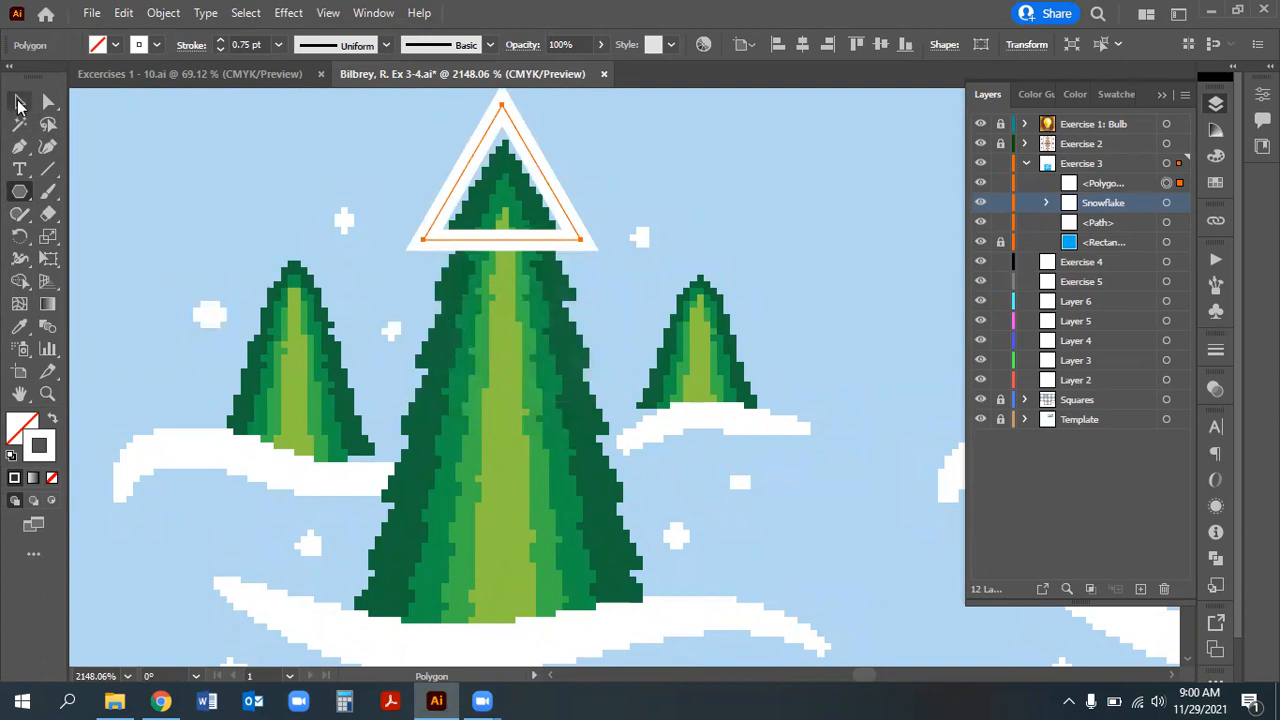
{"action": "left_click", "coordinate": [19, 104]}
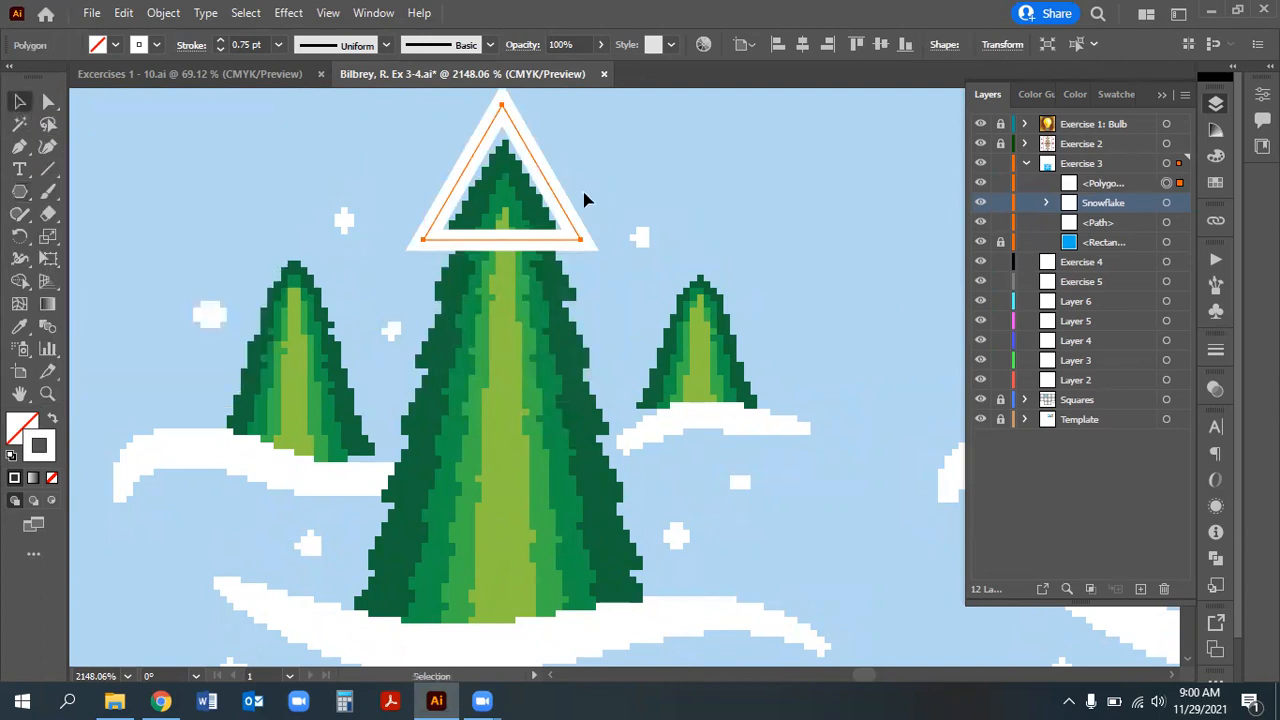
{"action": "key", "text": "Delete"}
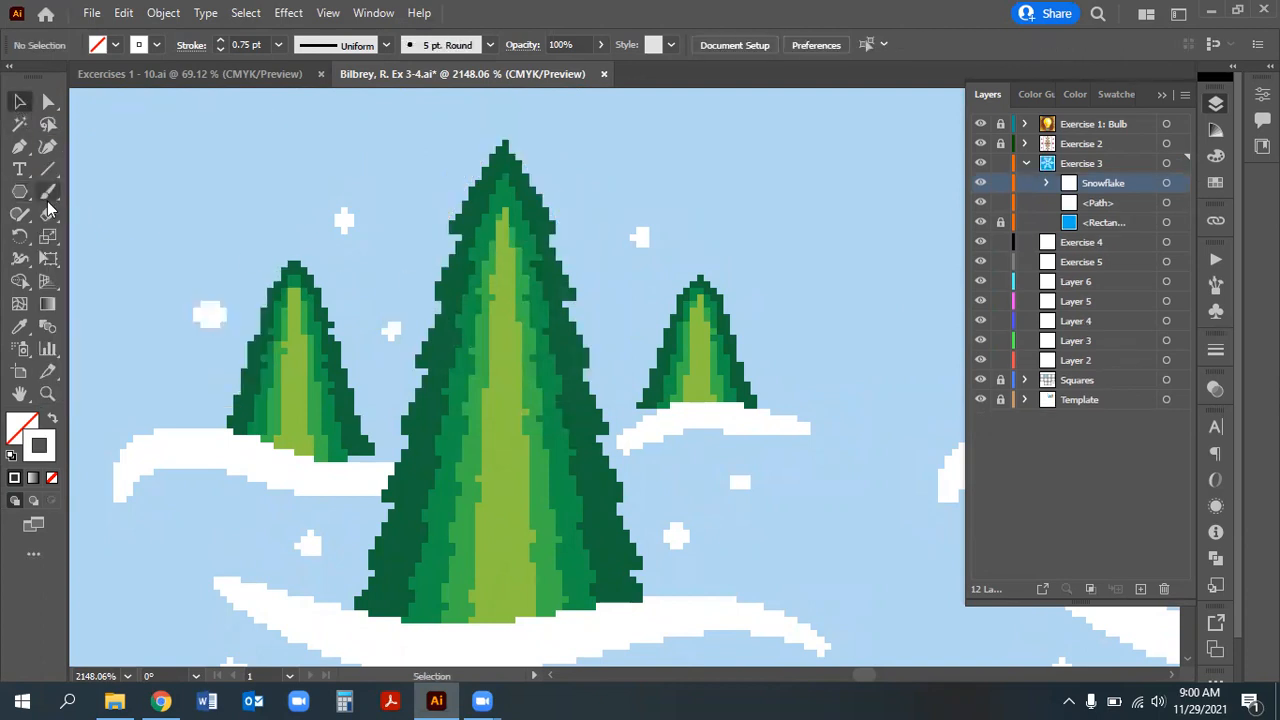
Try to draw a smaller triangle over the tip of the large tree, and undo it
{"action": "left_click", "coordinate": [20, 192]}
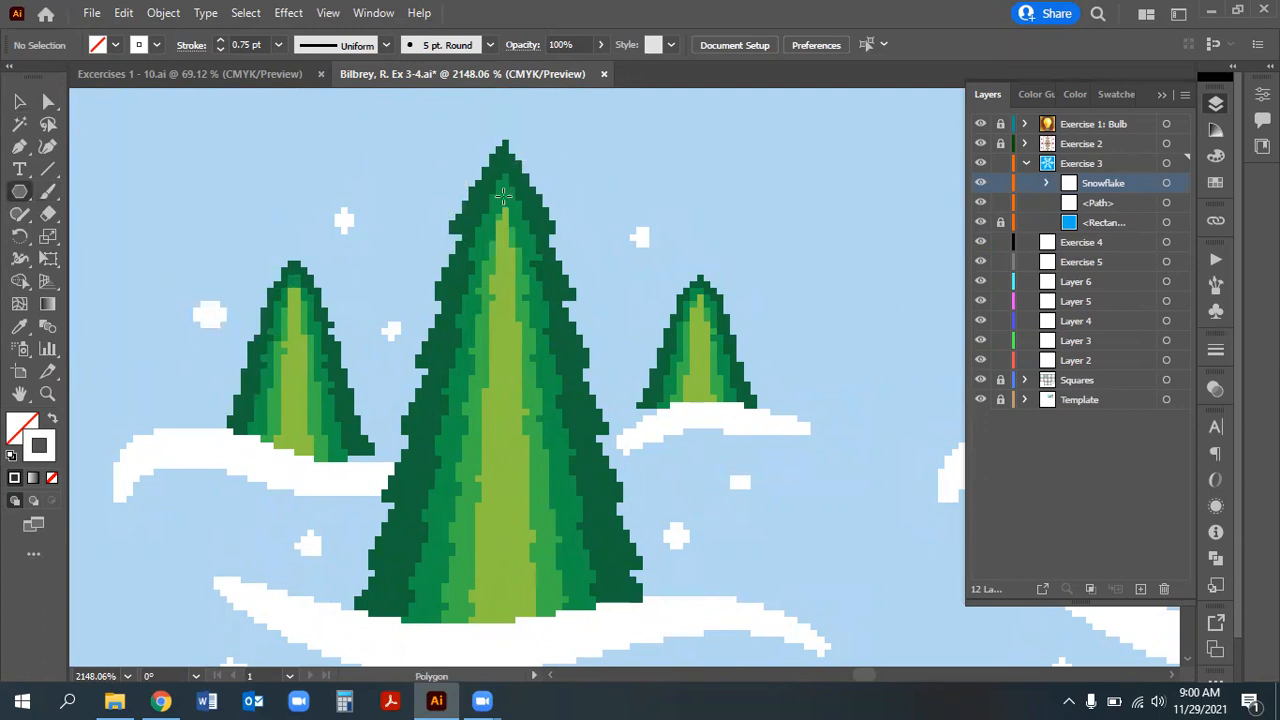
{"action": "left_click_drag", "start_coordinate": [503, 192], "coordinate": [471, 170]}
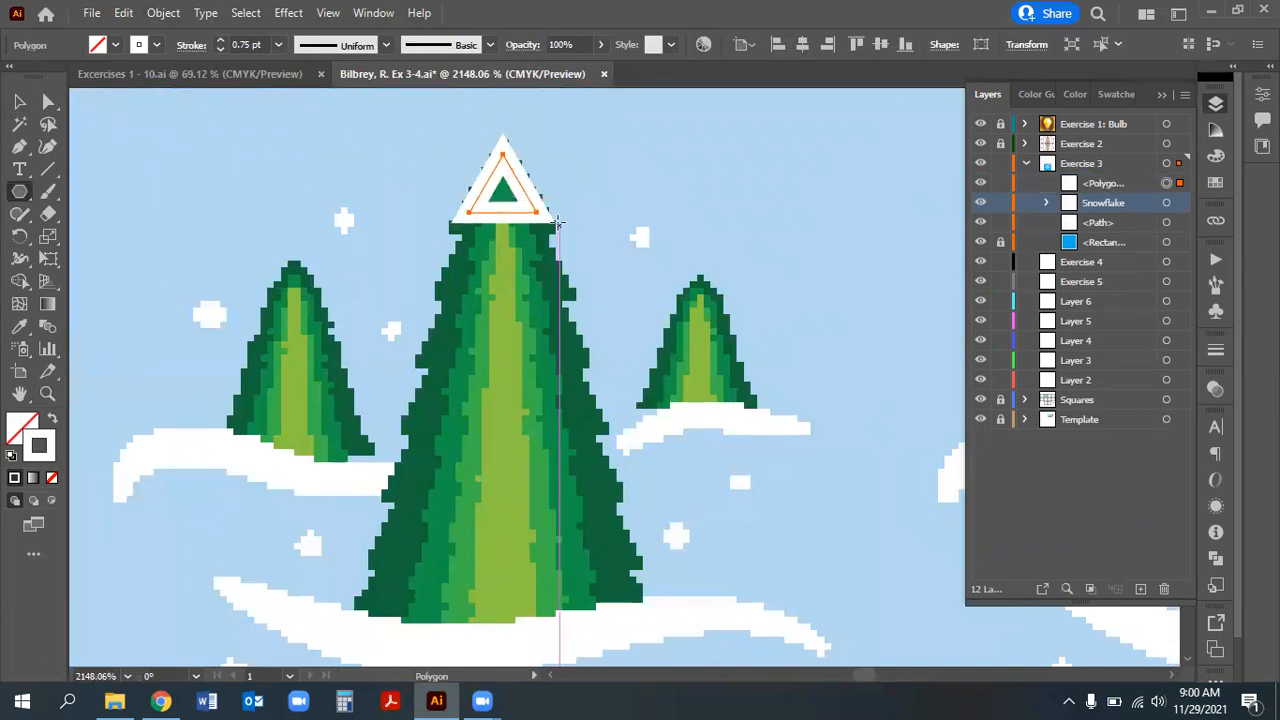
{"action": "key", "text": "ctrl+z"}
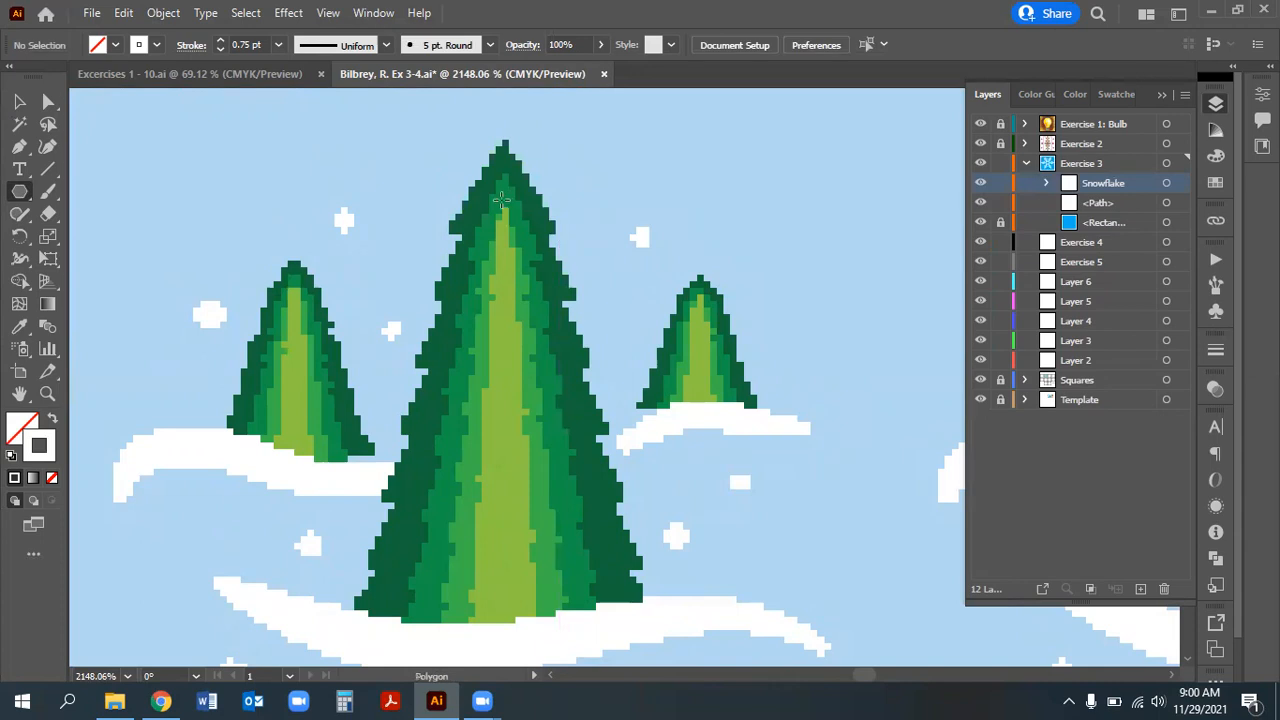
Draw a triangle over the tip of the large tree and fill it with the tree's dark green using the Eyedropper
{"action": "left_click_drag", "start_coordinate": [503, 201], "coordinate": [505, 157]}
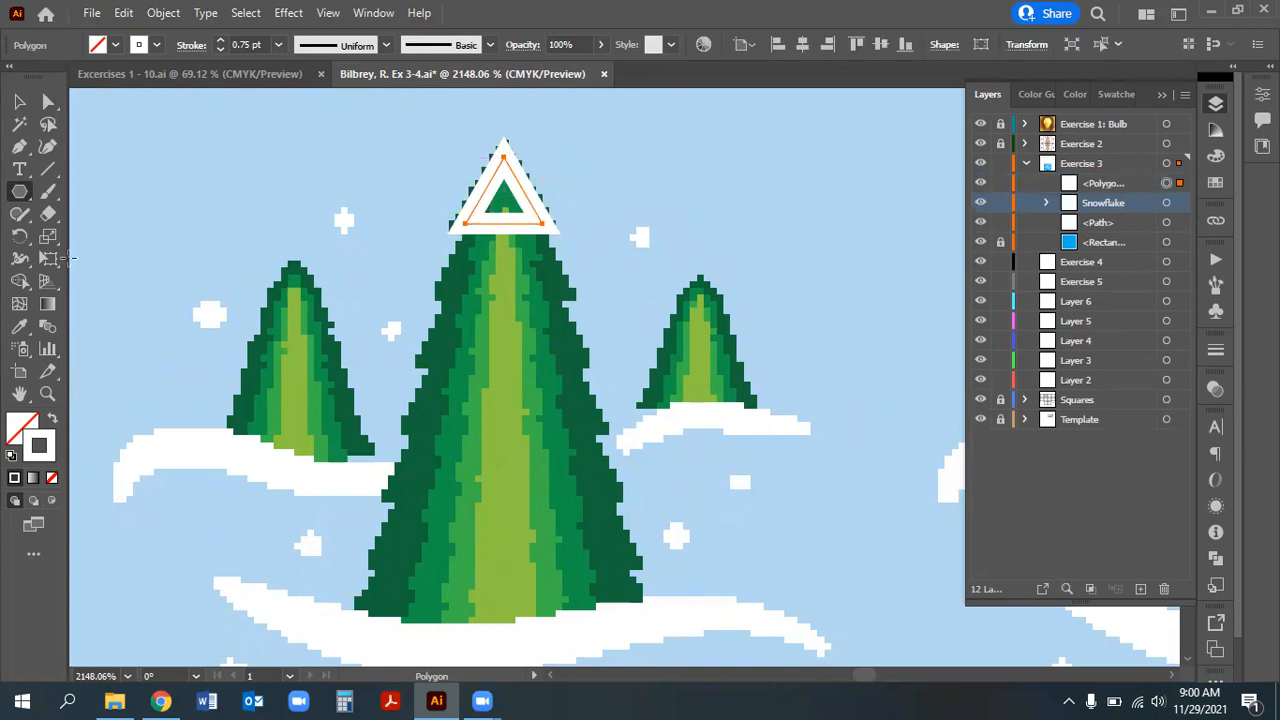
{"action": "left_click", "coordinate": [21, 331]}
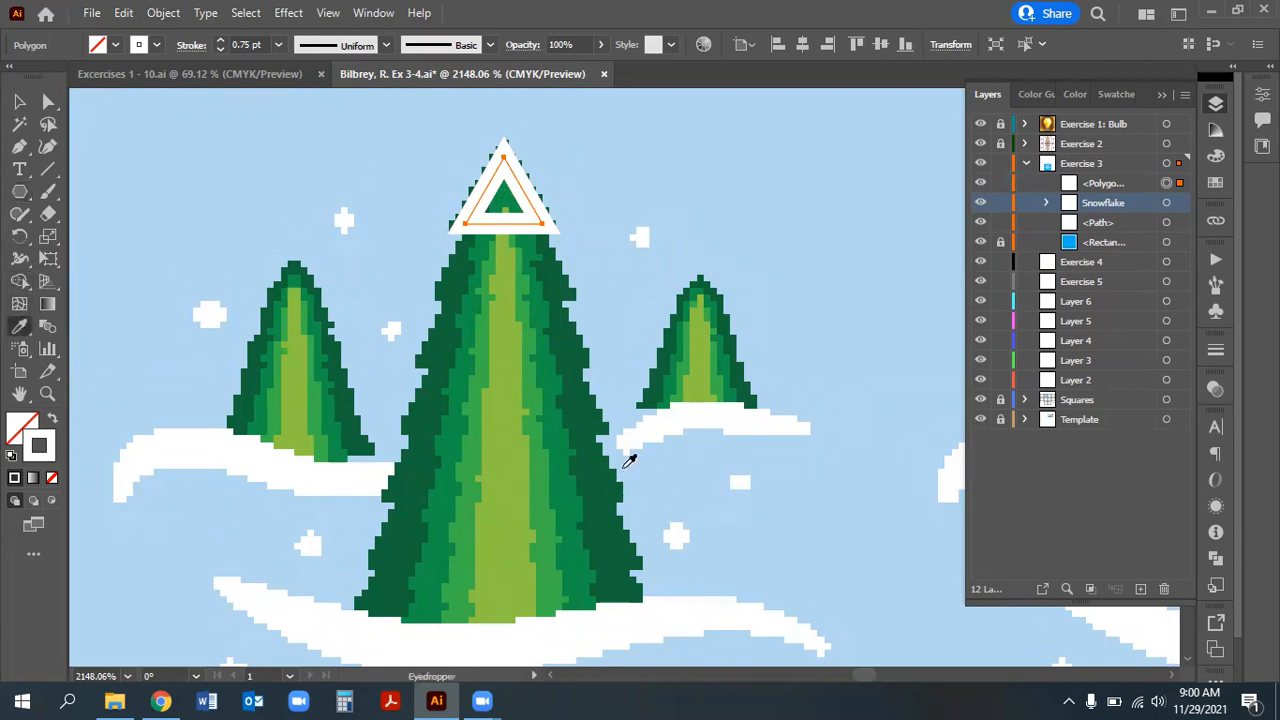
{"action": "left_click", "coordinate": [601, 400]}
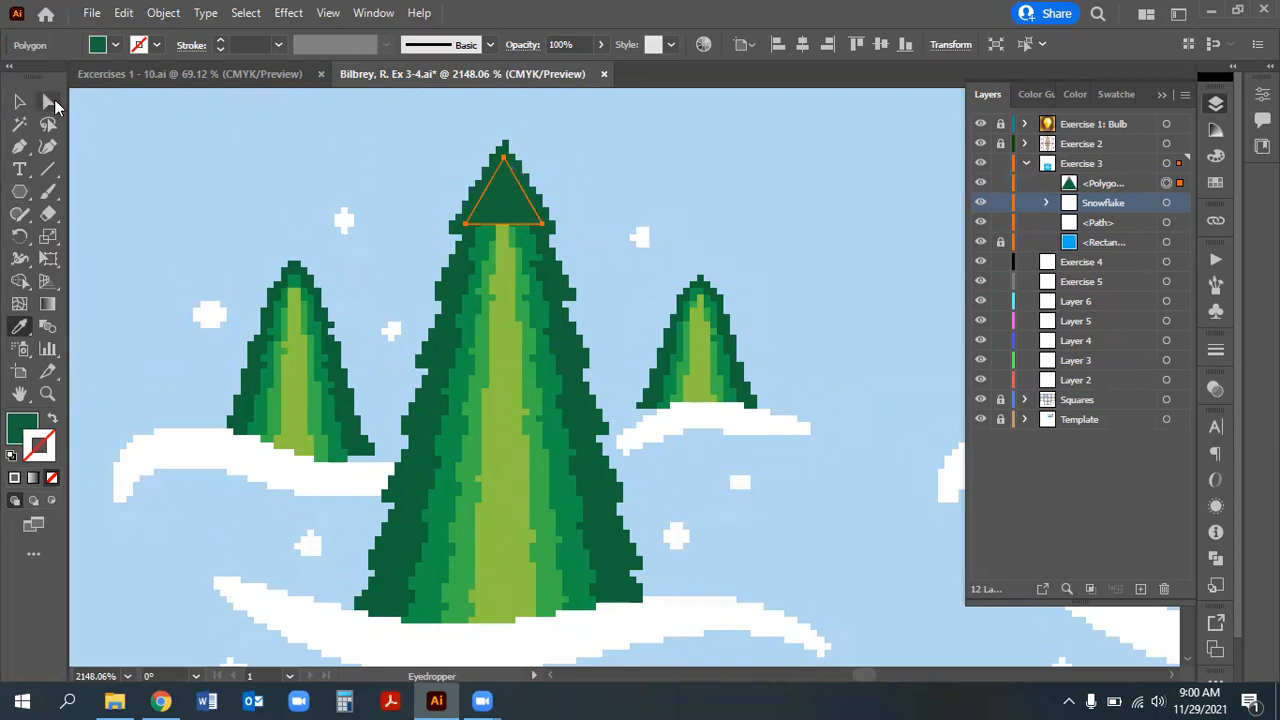
Enlarge the dark green triangle from its centre with Free Transform and fit it over the tip of the large tree
{"action": "left_click", "coordinate": [19, 101]}
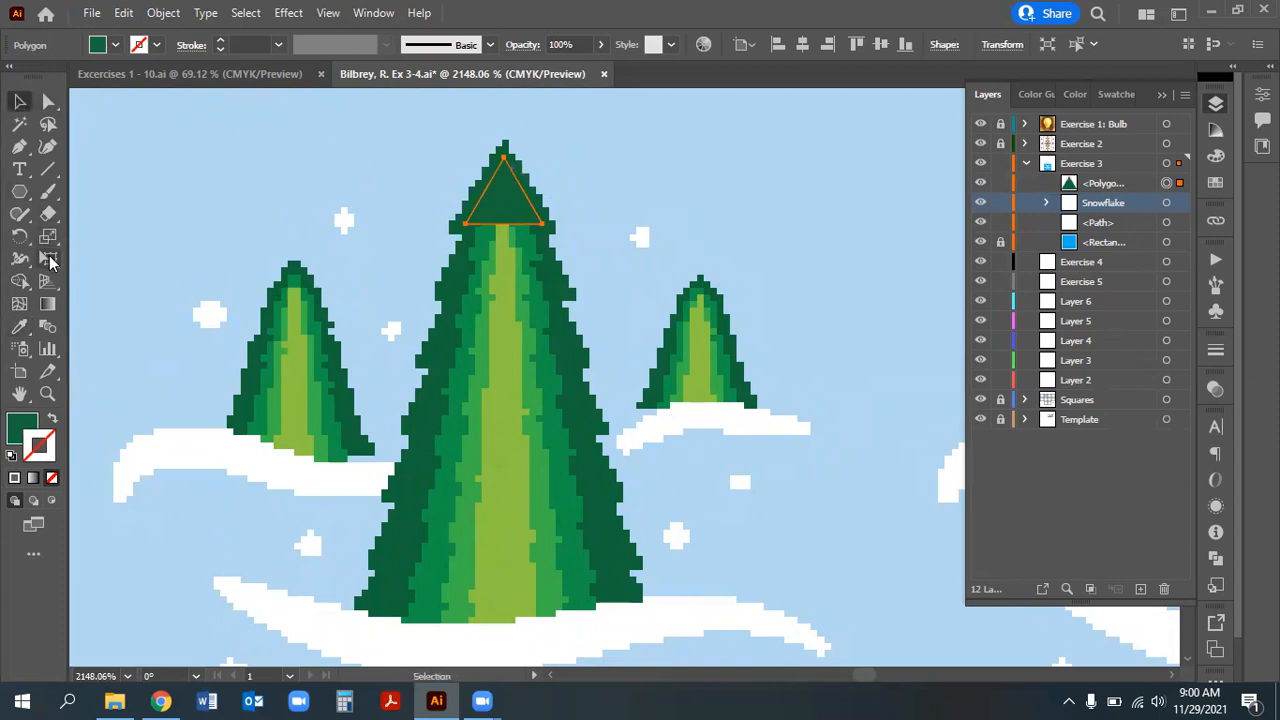
{"action": "left_click", "coordinate": [48, 258]}
{"action": "left_click_drag", "start_coordinate": [505, 155], "coordinate": [504, 140]}
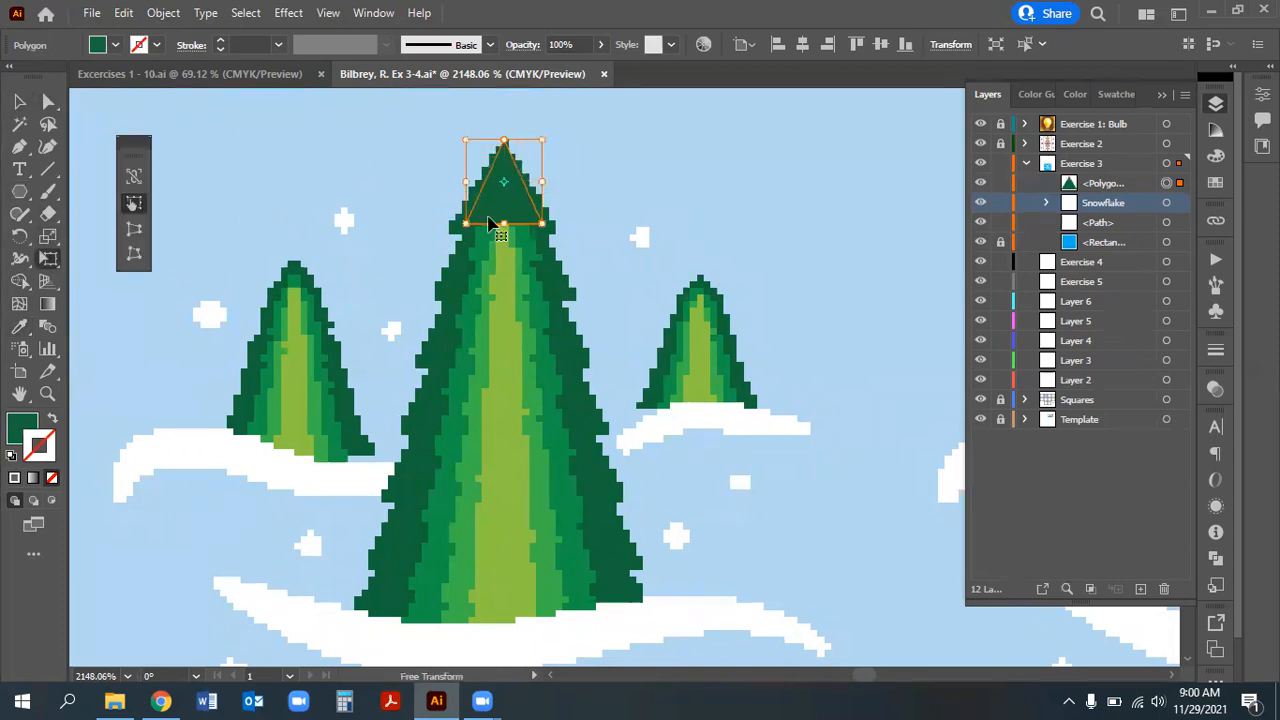
{"action": "key", "text": "ctrl+z"}
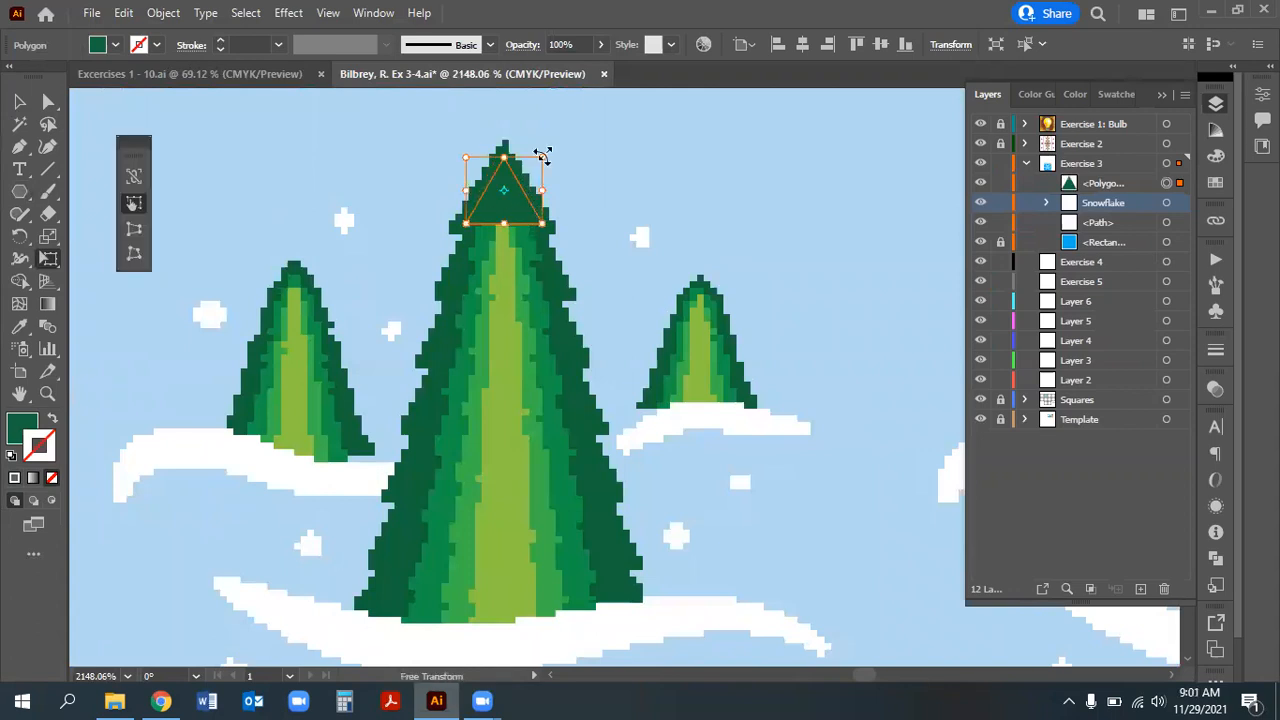
{"action": "left_click_drag", "start_coordinate": [539, 161], "coordinate": [552, 148]}
{"action": "left_click_drag", "start_coordinate": [557, 146], "coordinate": [556, 147]}
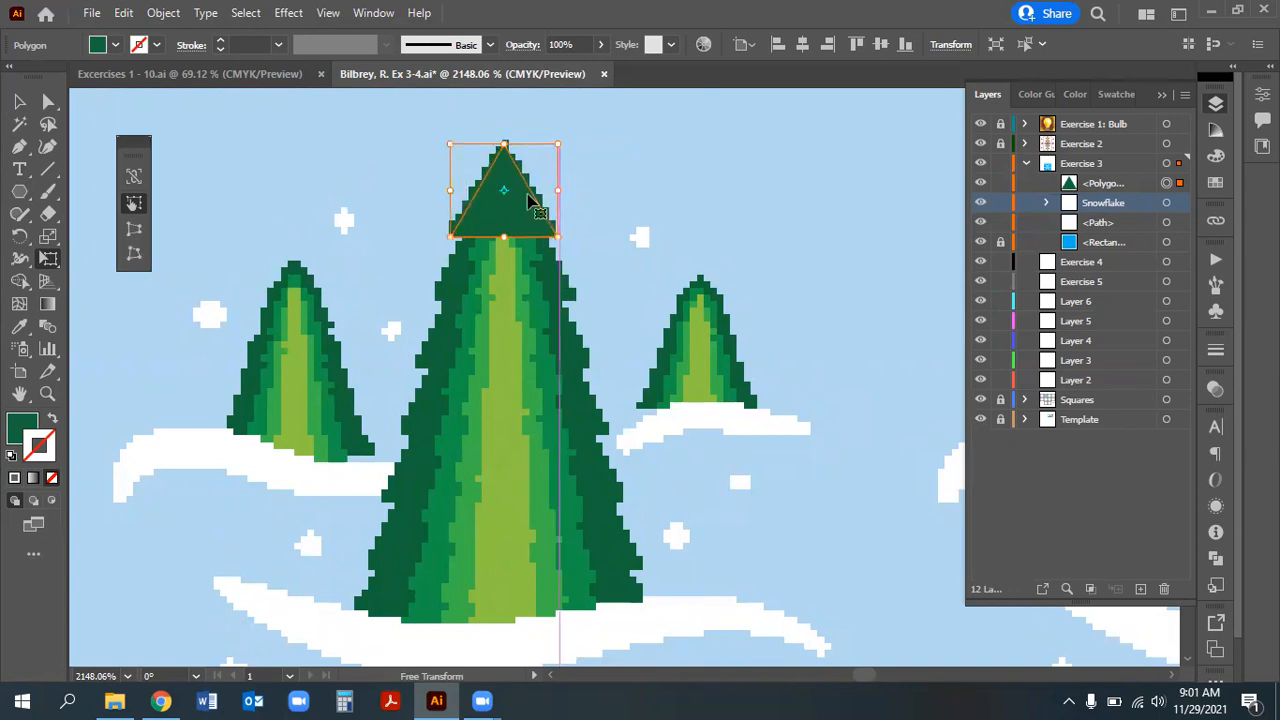
{"action": "mouse_move", "coordinate": [503, 205]}
{"action": "left_mouse_down"}
{"action": "mouse_move", "coordinate": [503, 167]}
{"action": "mouse_move", "coordinate": [501, 205]}
{"action": "left_mouse_up"}
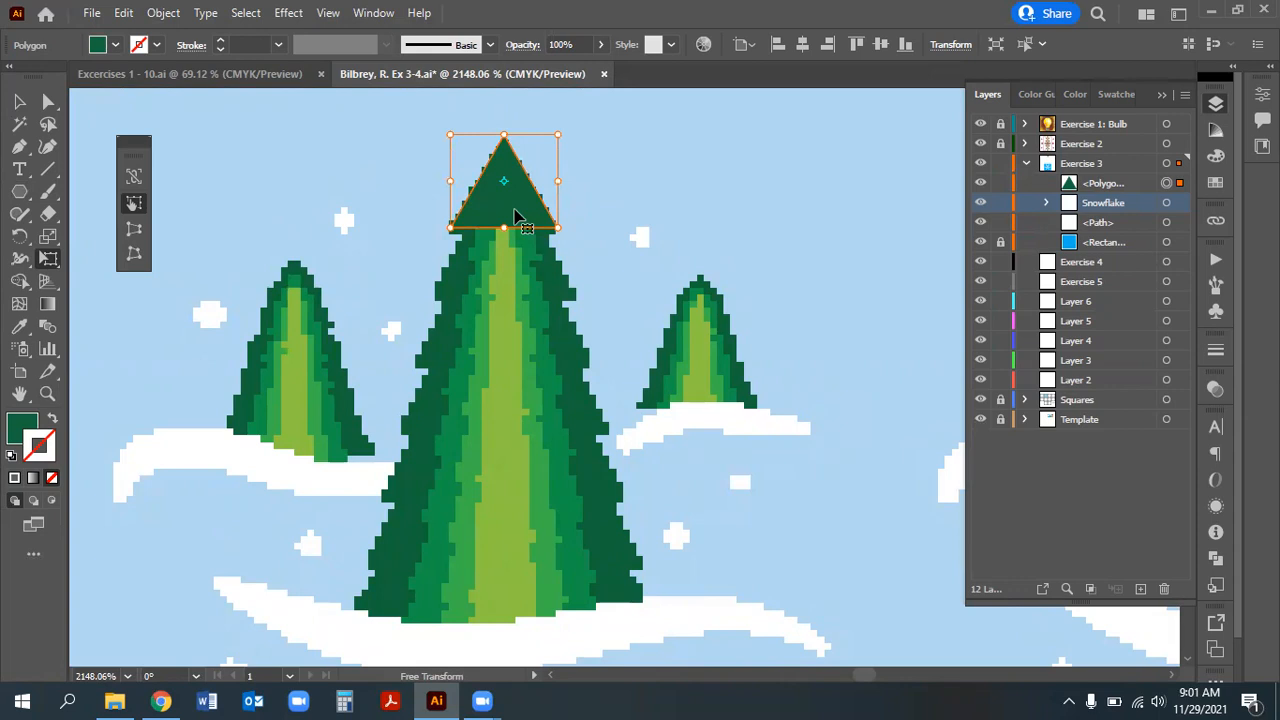
Try to fit the only triangle over the lower tiers of the large tree by moving and enlarging it without copying
{"action": "left_click_drag", "start_coordinate": [512, 227], "coordinate": [510, 286]}
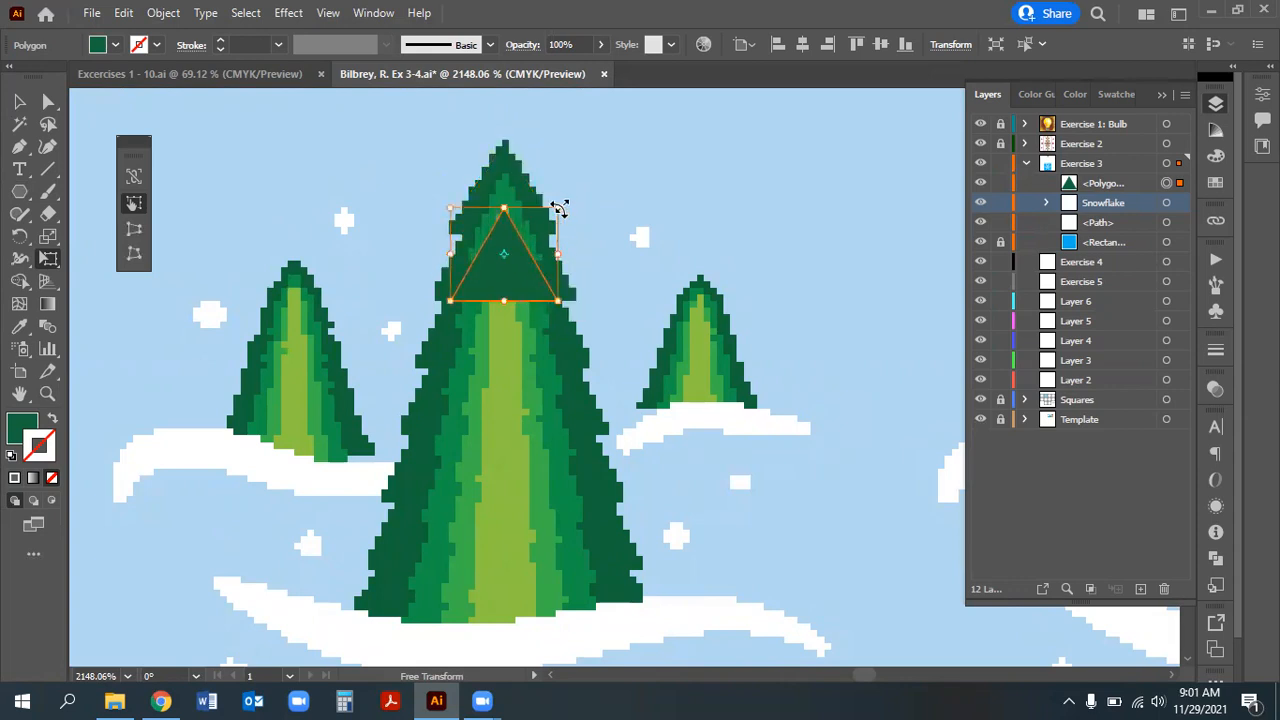
{"action": "left_click_drag", "start_coordinate": [563, 200], "coordinate": [567, 188]}
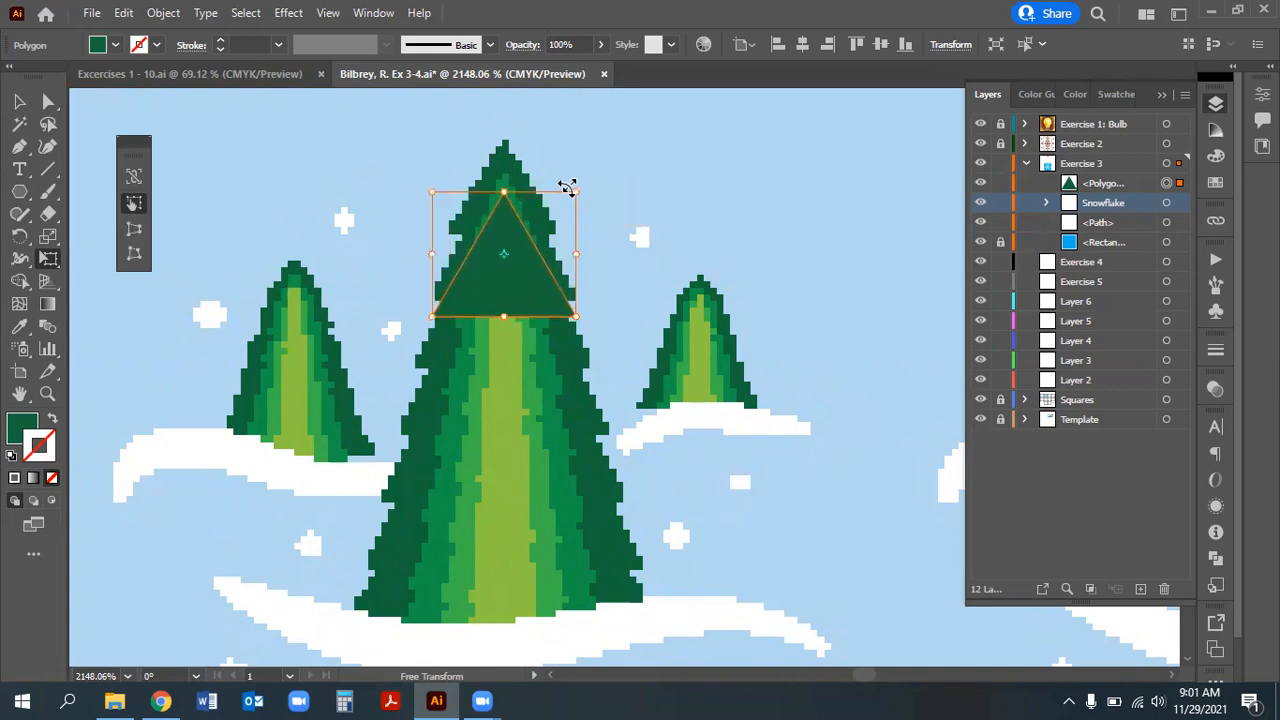
{"action": "key", "text": "Up"}
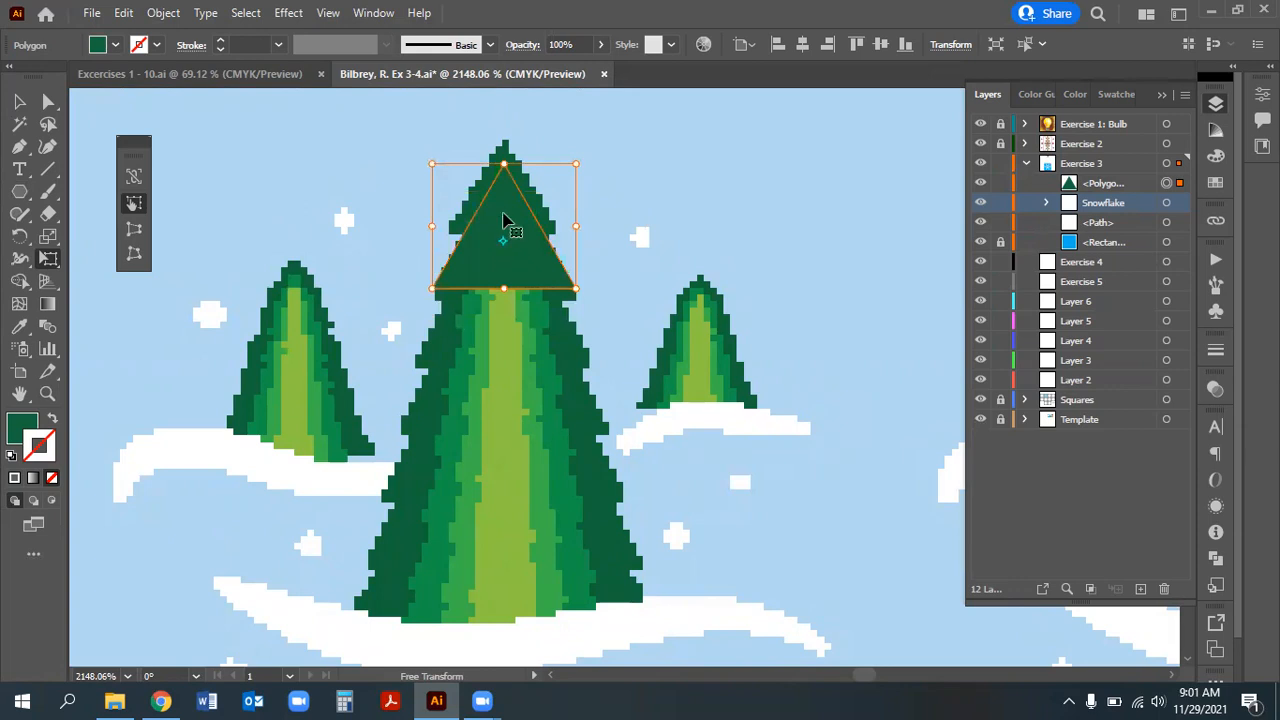
{"action": "left_click_drag", "start_coordinate": [503, 220], "coordinate": [504, 218]}
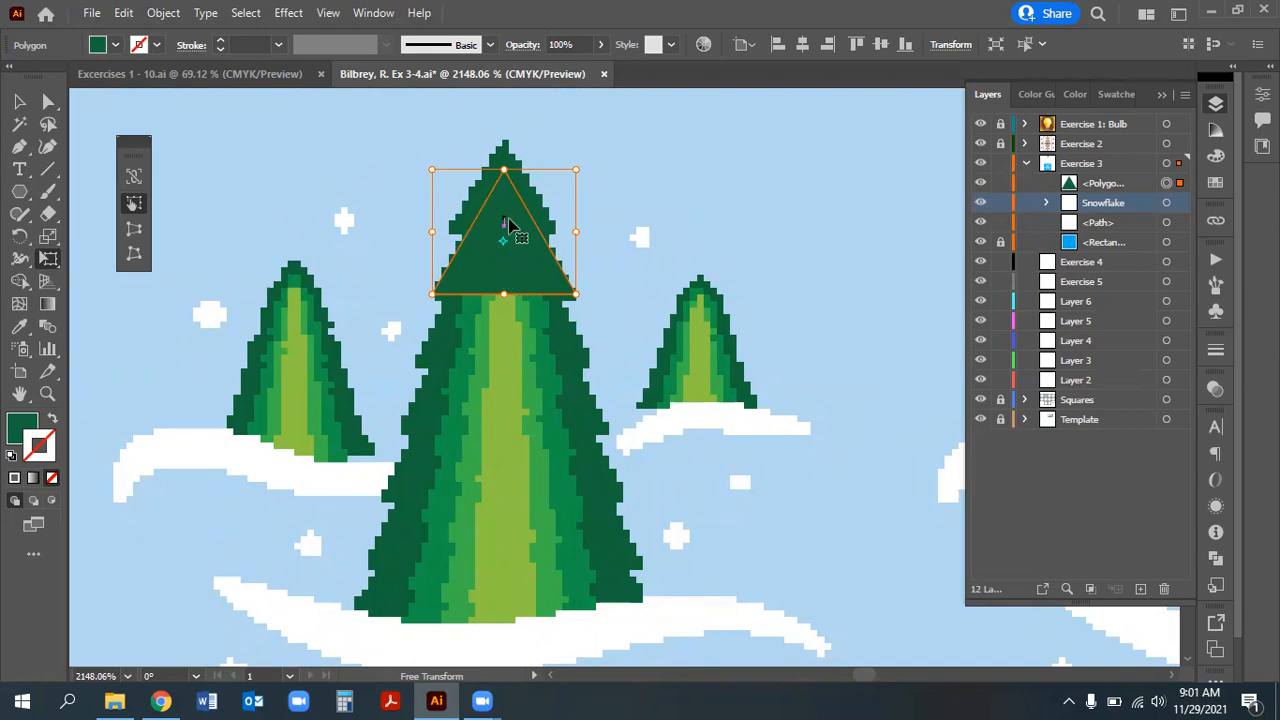
{"action": "left_click_drag", "start_coordinate": [508, 249], "coordinate": [514, 286]}
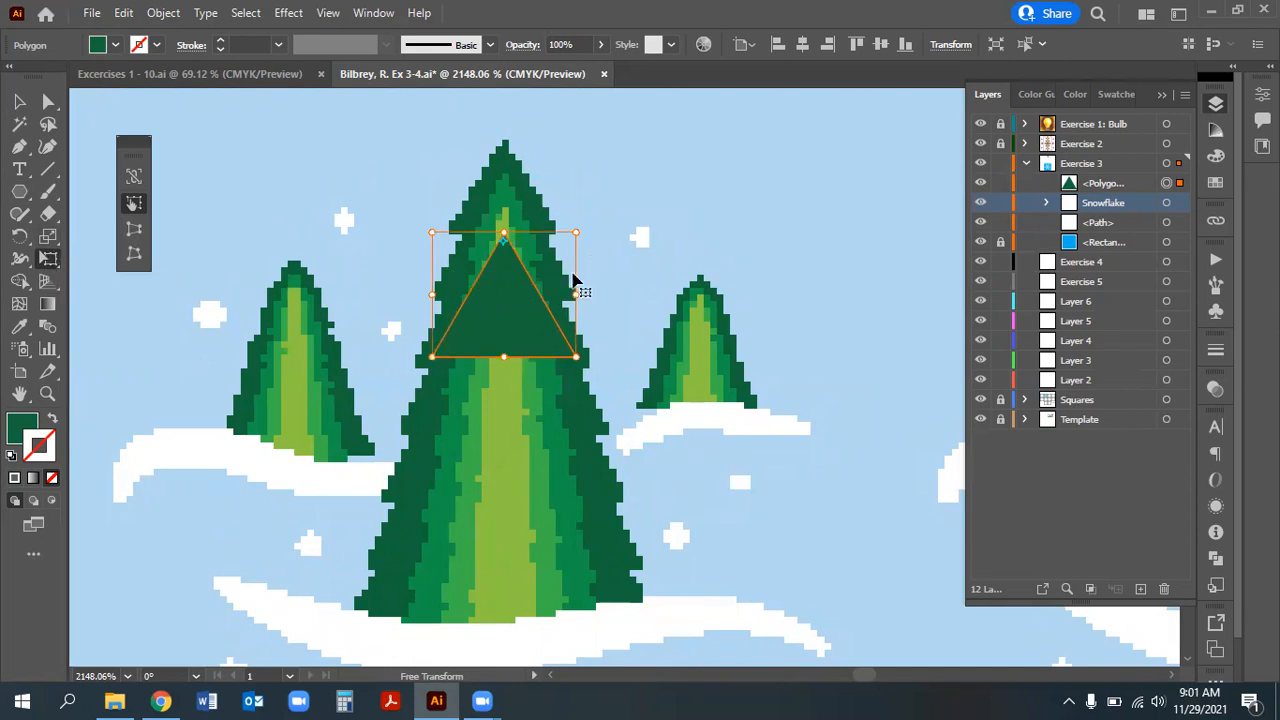
{"action": "left_click_drag", "start_coordinate": [576, 232], "coordinate": [593, 215]}
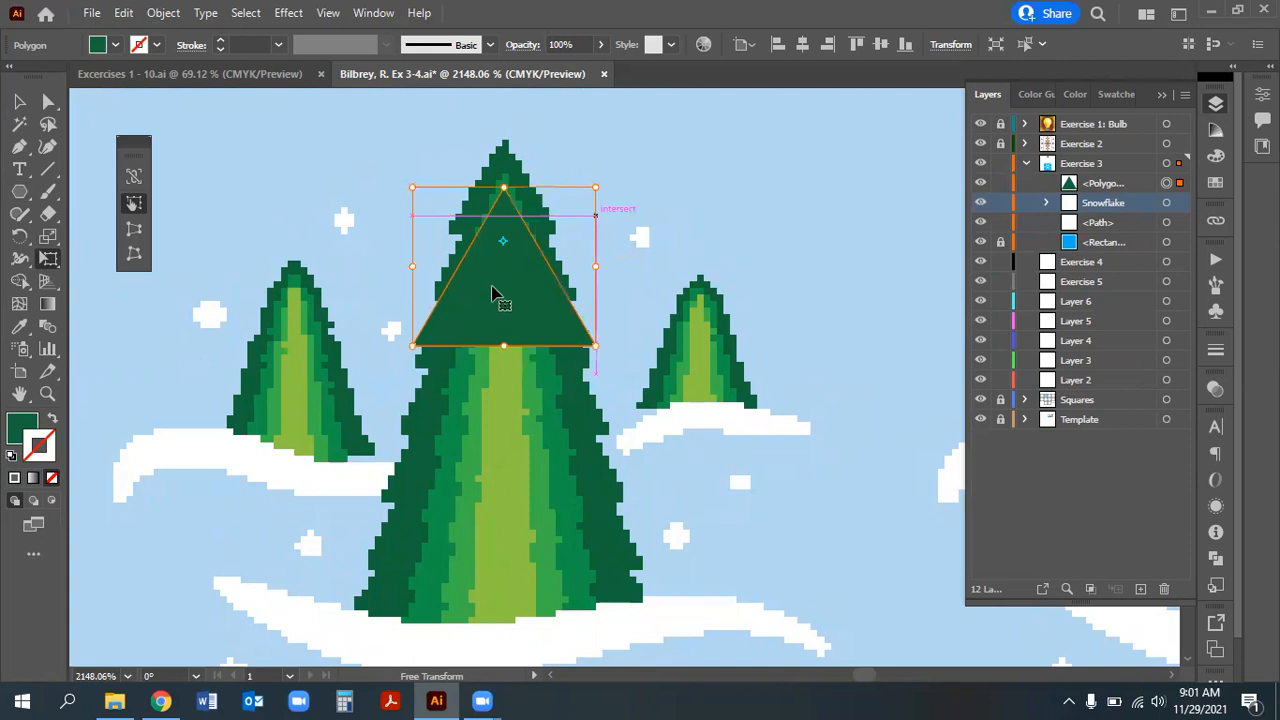
{"action": "left_click_drag", "start_coordinate": [514, 255], "coordinate": [512, 278]}
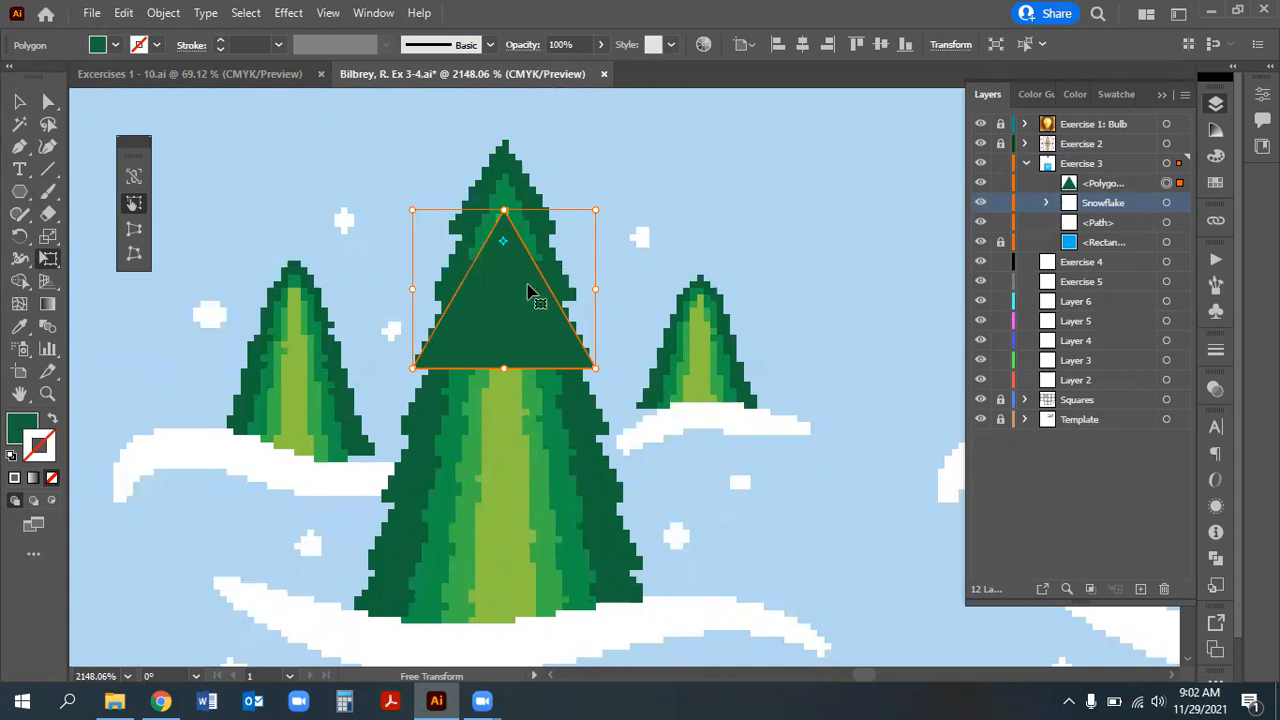
{"action": "key", "text": "Up"}
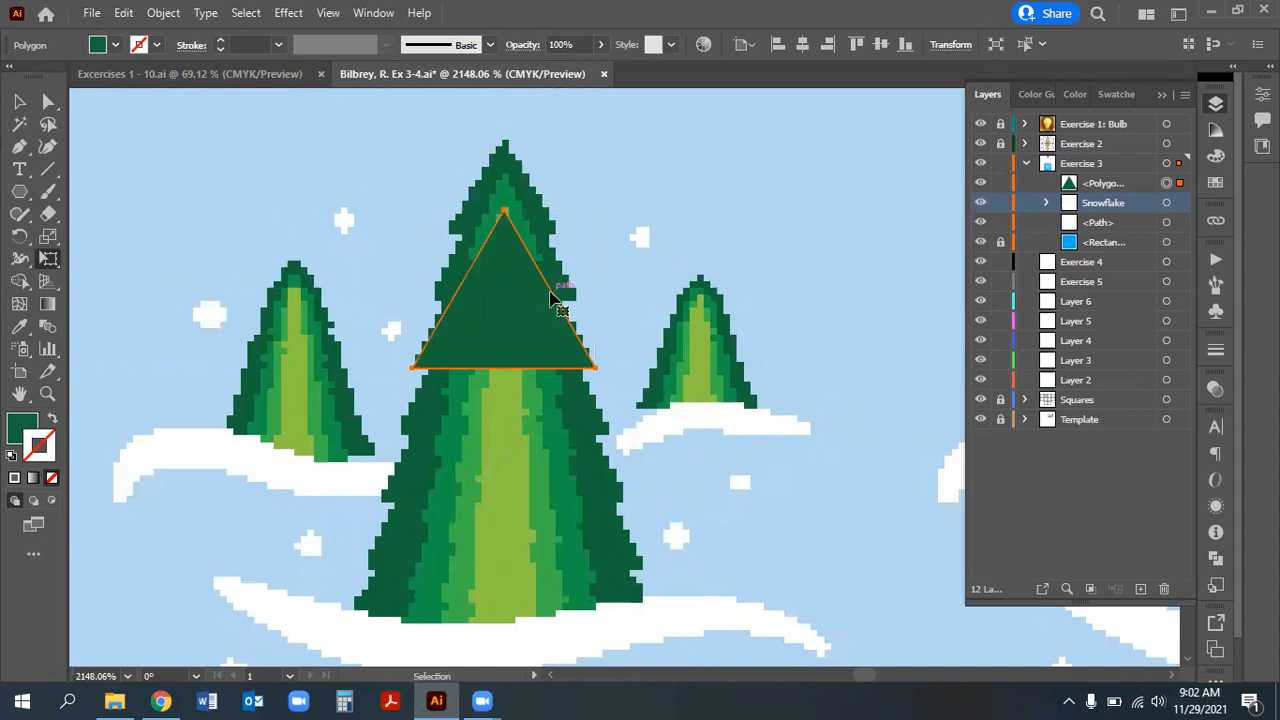
Undo the triangle's moves and enlargements back to its fitted position on the large tree's tip
{"action": "key", "text": "ctrl+z"}
{"action": "key", "text": "ctrl+z"}
{"action": "key", "text": "ctrl+z"}
{"action": "key", "text": "ctrl+z"}
{"action": "key", "text": "ctrl+z"}
{"action": "key", "text": "ctrl+z"}
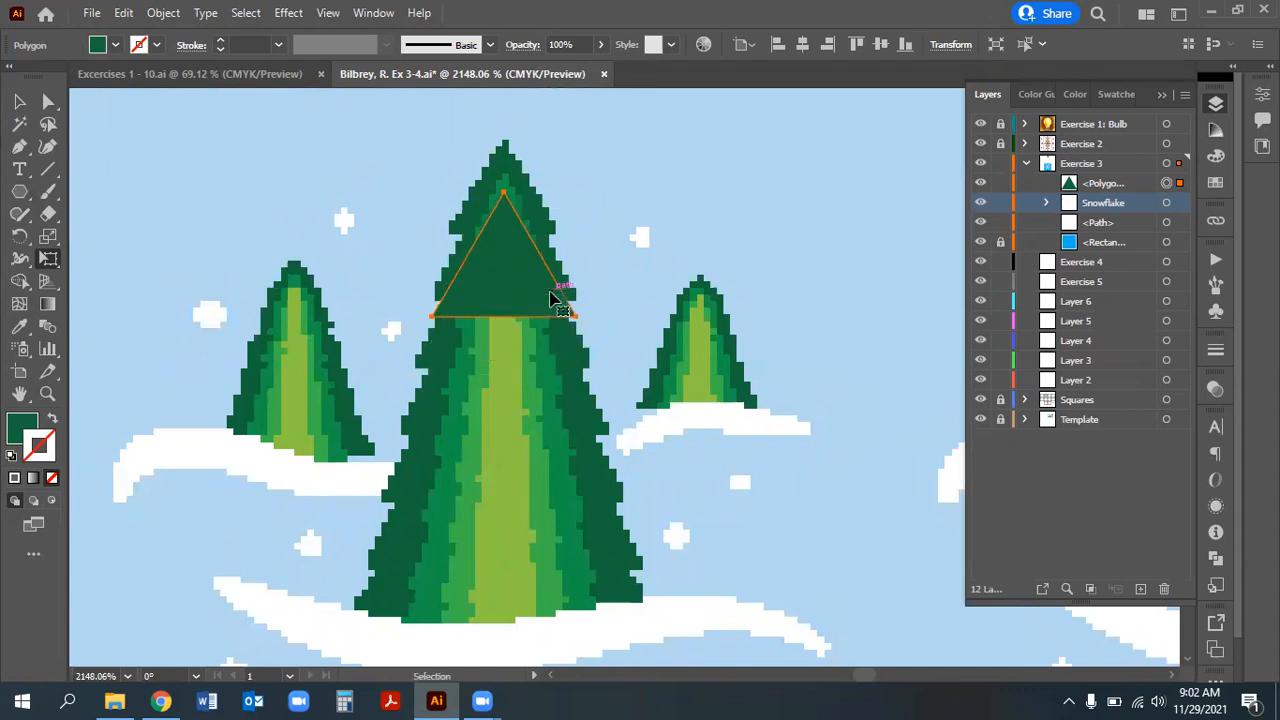
{"action": "key", "text": "ctrl+z"}
{"action": "key", "text": "e"}
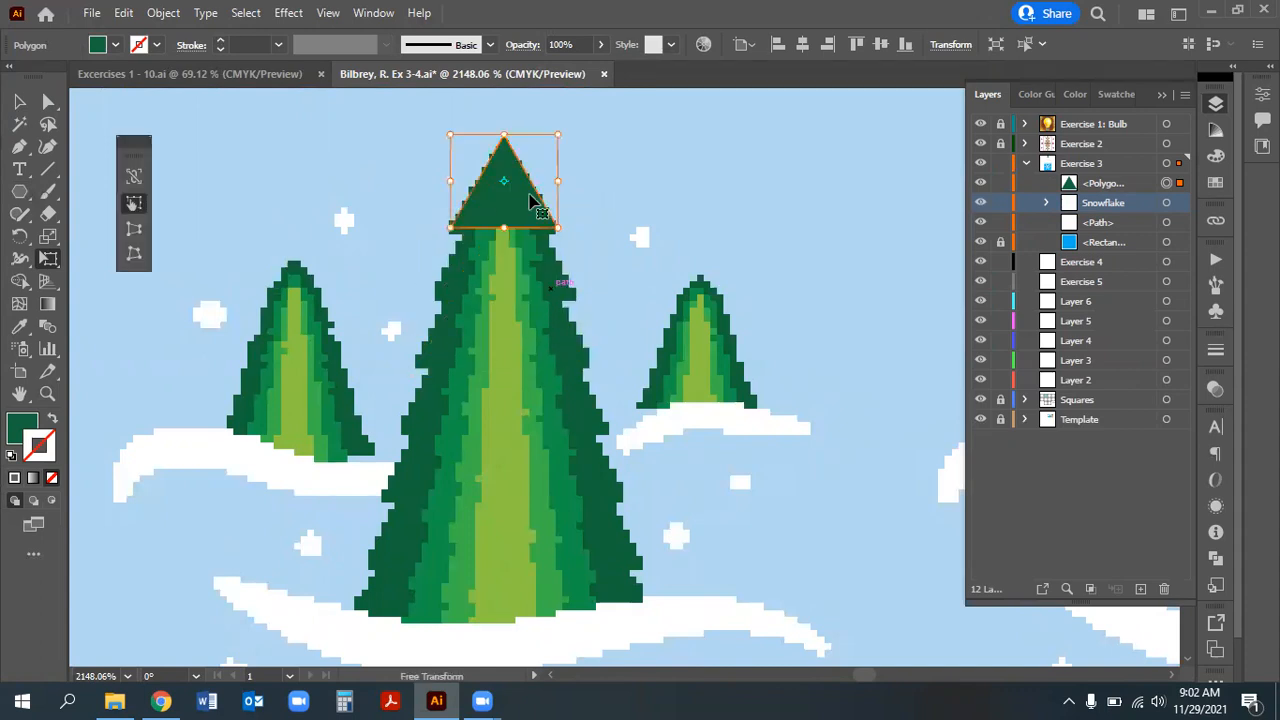
Duplicate the tip triangle within the Exercise 3 layer and fit the enlarged copy over the large tree's second tier
{"action": "left_click", "coordinate": [1111, 184]}
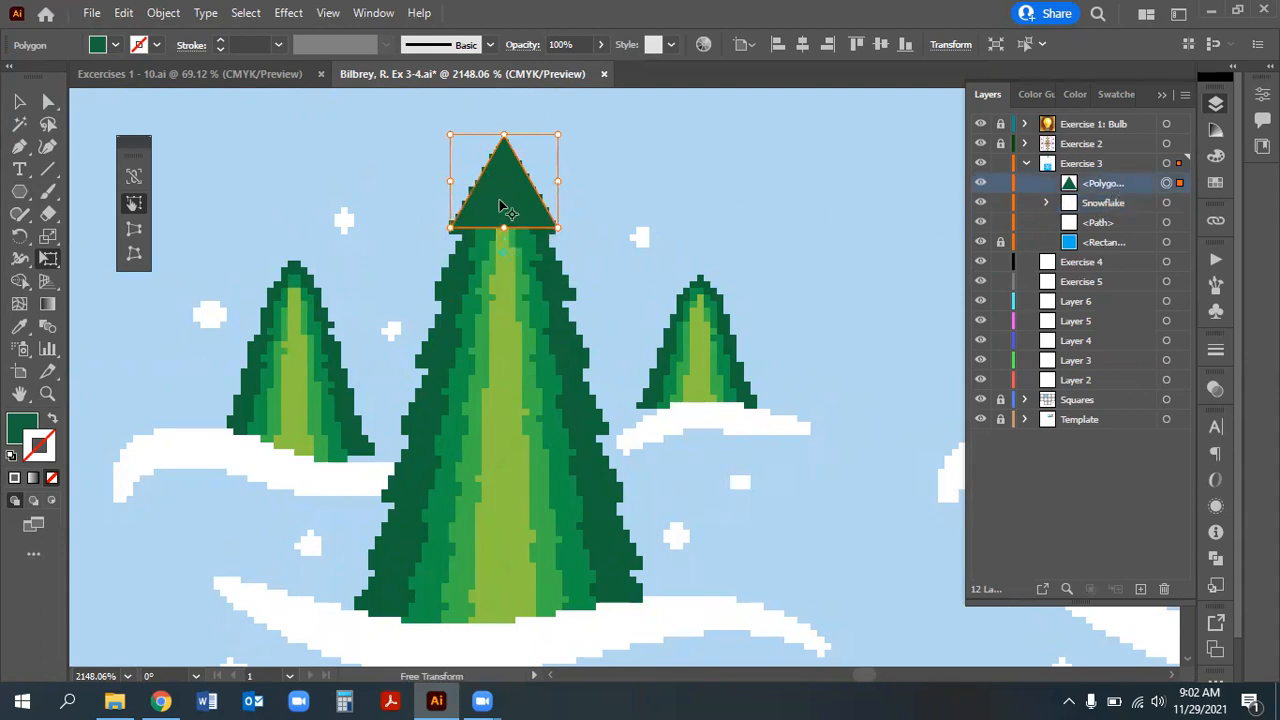
{"action": "left_click_drag", "start_coordinate": [508, 162], "coordinate": [510, 223]}
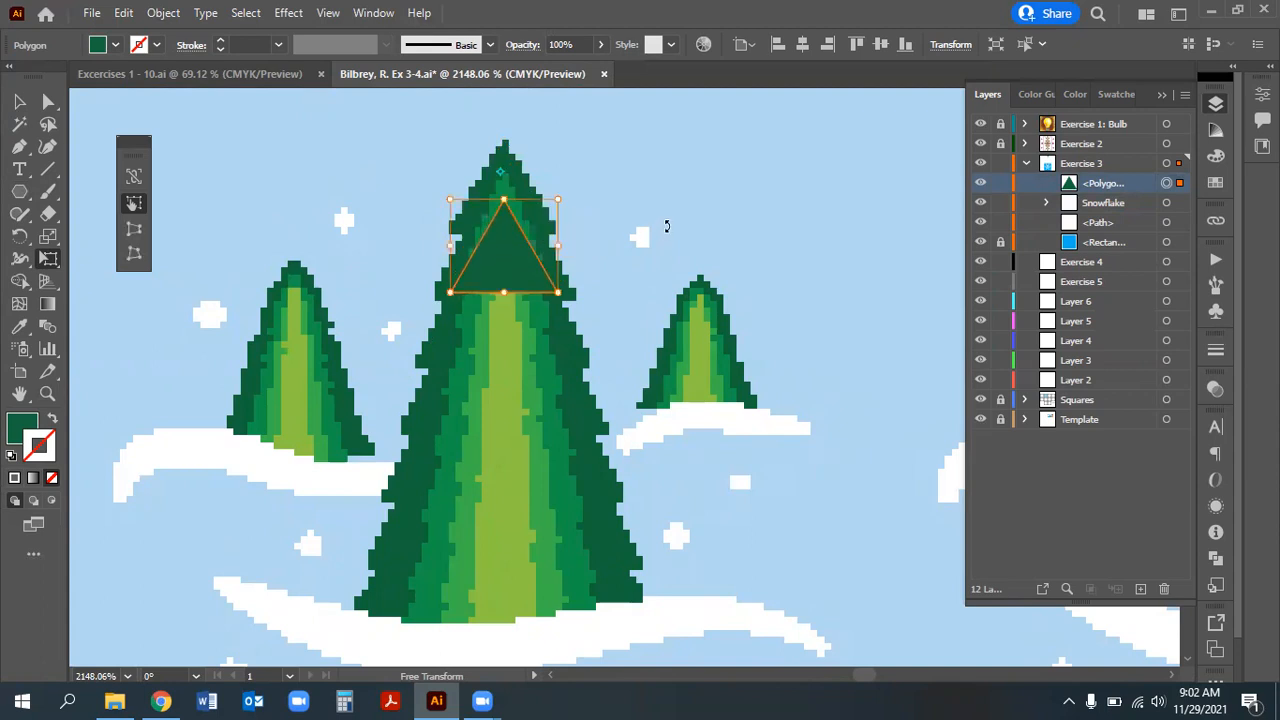
{"action": "key", "text": "ctrl+z"}
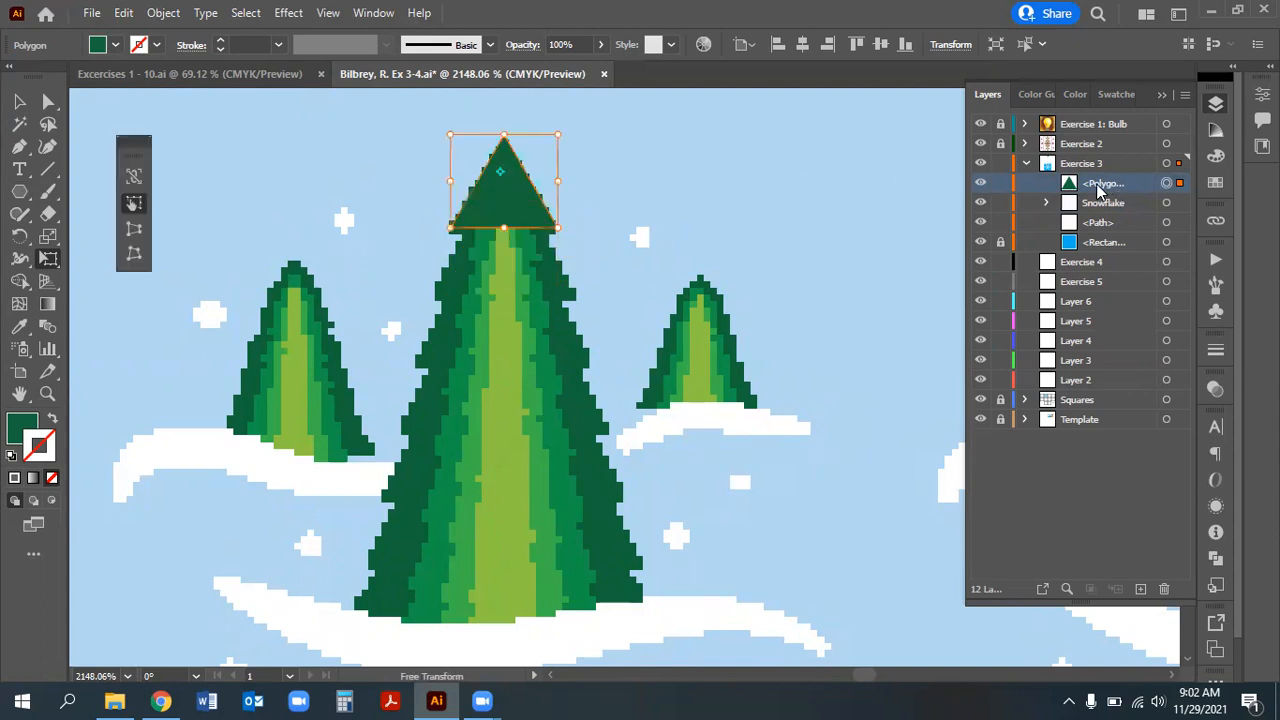
{"action": "left_click_drag", "start_coordinate": [1108, 190], "coordinate": [1142, 594]}
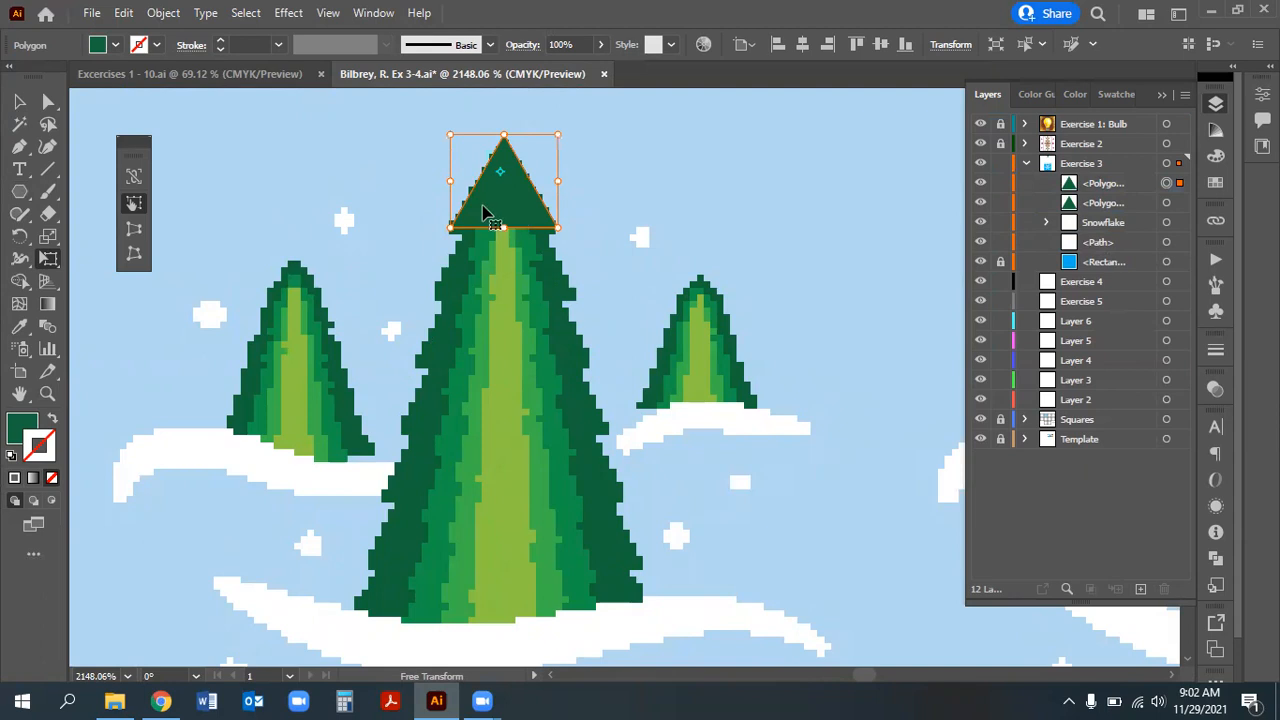
{"action": "left_click_drag", "start_coordinate": [497, 207], "coordinate": [494, 263]}
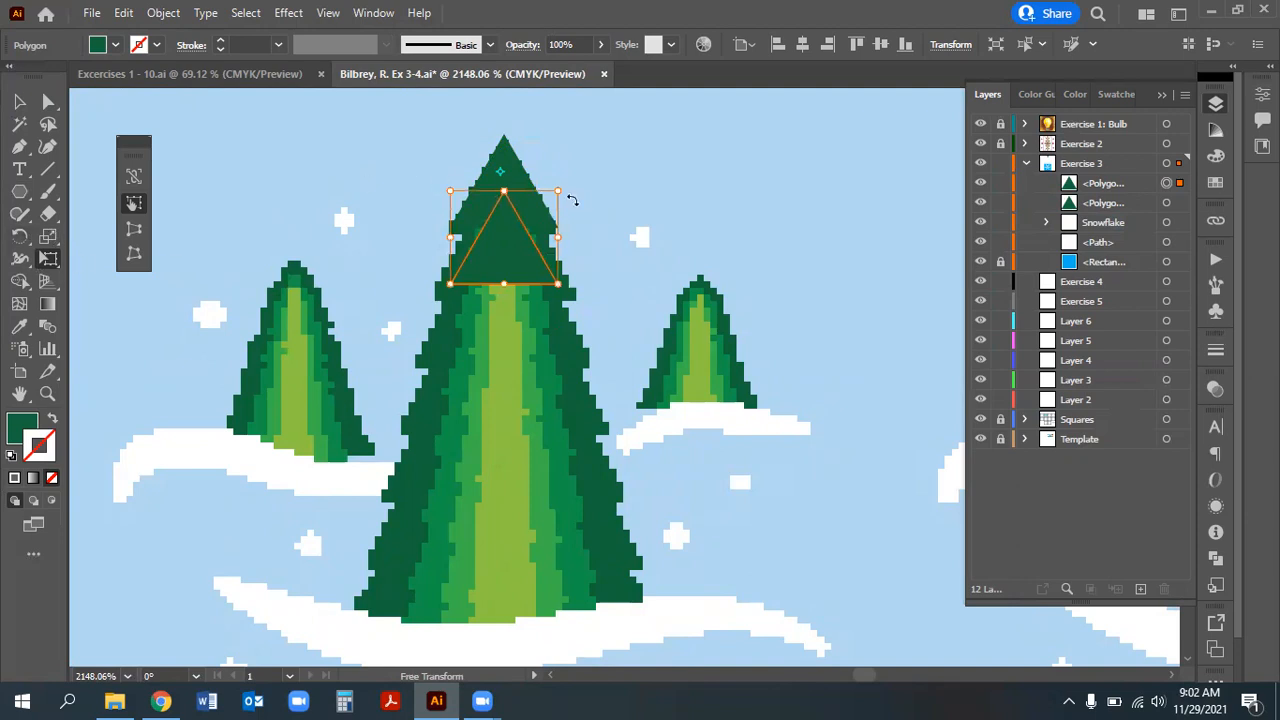
{"action": "left_click_drag", "start_coordinate": [557, 192], "coordinate": [579, 172]}
{"action": "key", "text": "Up"}
{"action": "scroll", "coordinate": [780, 100], "scroll_direction": "up", "scroll_amount": 1}
Copy the second-tier triangle downward and enlarge it to fit the large tree's third tier
{"action": "left_click", "coordinate": [19, 101]}
{"action": "left_click_drag", "start_coordinate": [507, 260], "coordinate": [505, 340]}
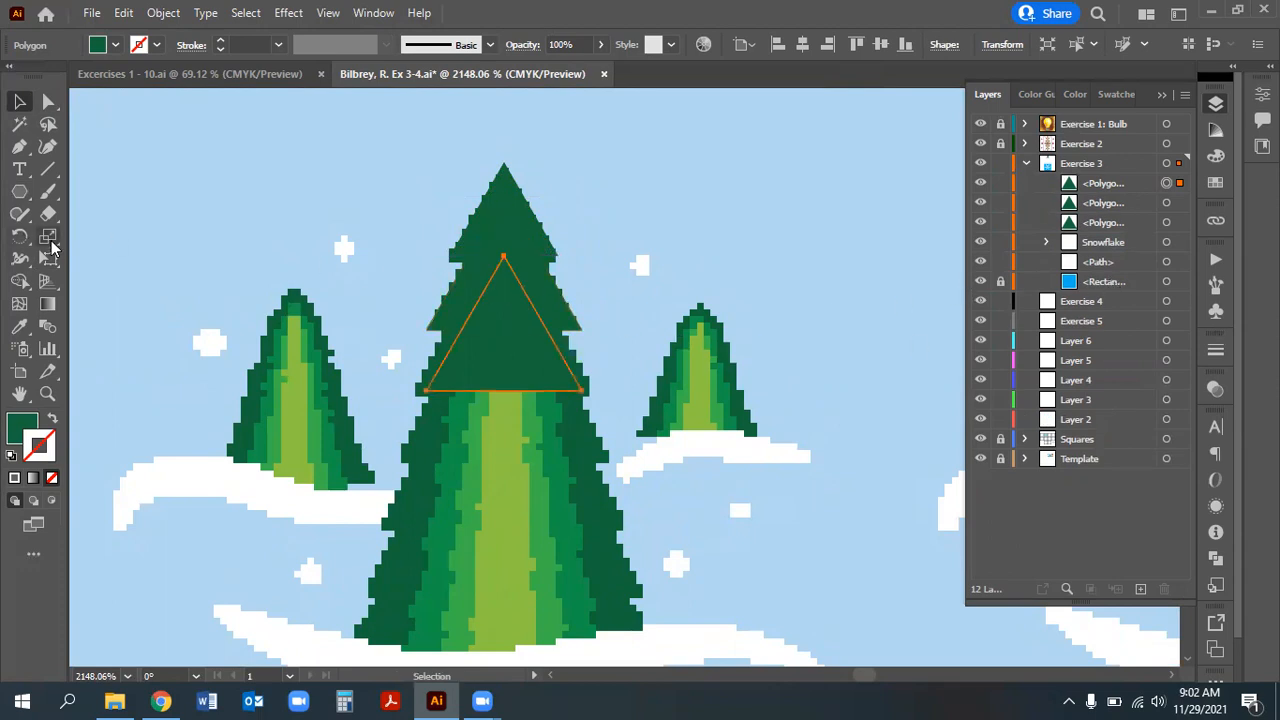
{"action": "left_click", "coordinate": [50, 258]}
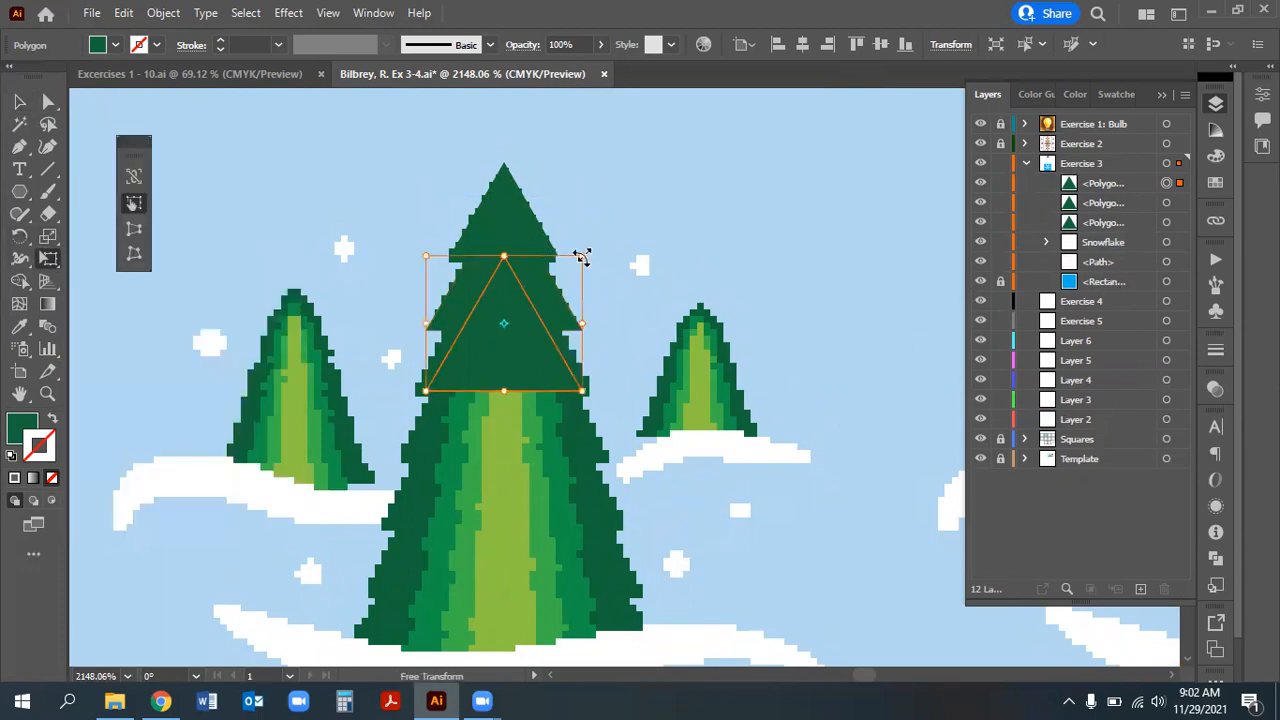
{"action": "left_click_drag", "start_coordinate": [582, 257], "coordinate": [588, 246]}
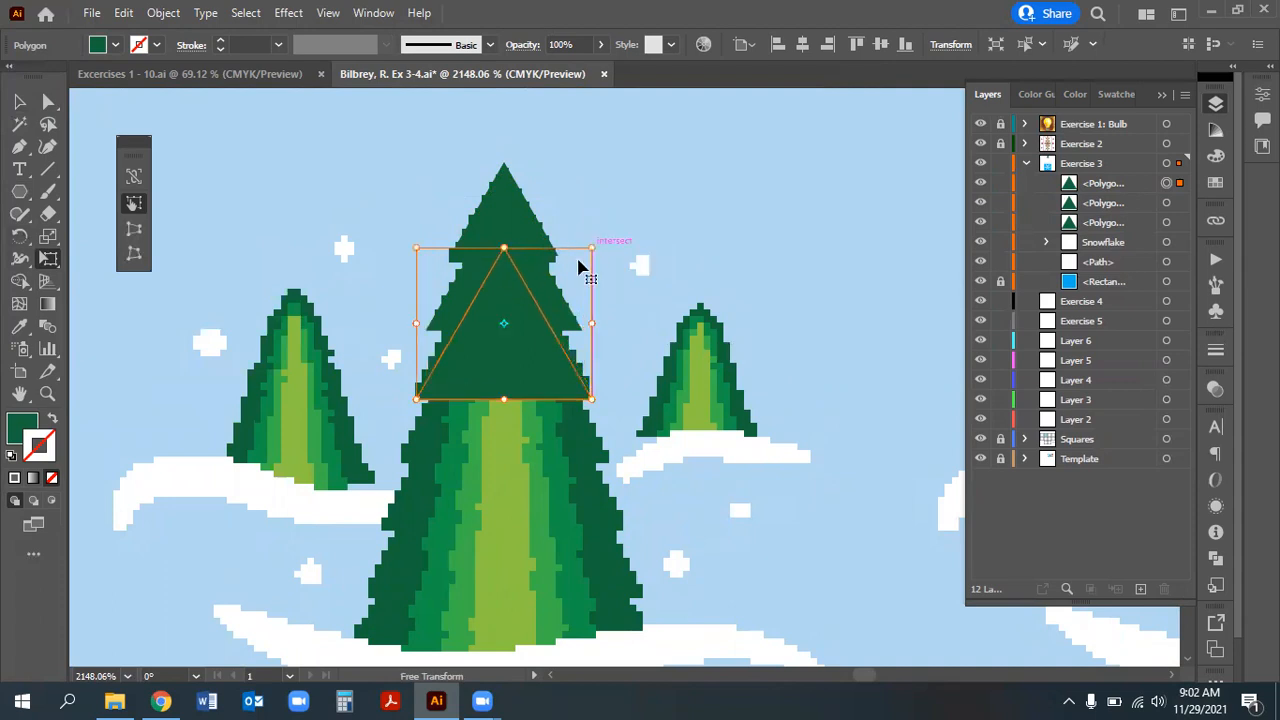
{"action": "left_click", "coordinate": [19, 101]}
{"action": "left_click_drag", "start_coordinate": [503, 323], "coordinate": [508, 277]}
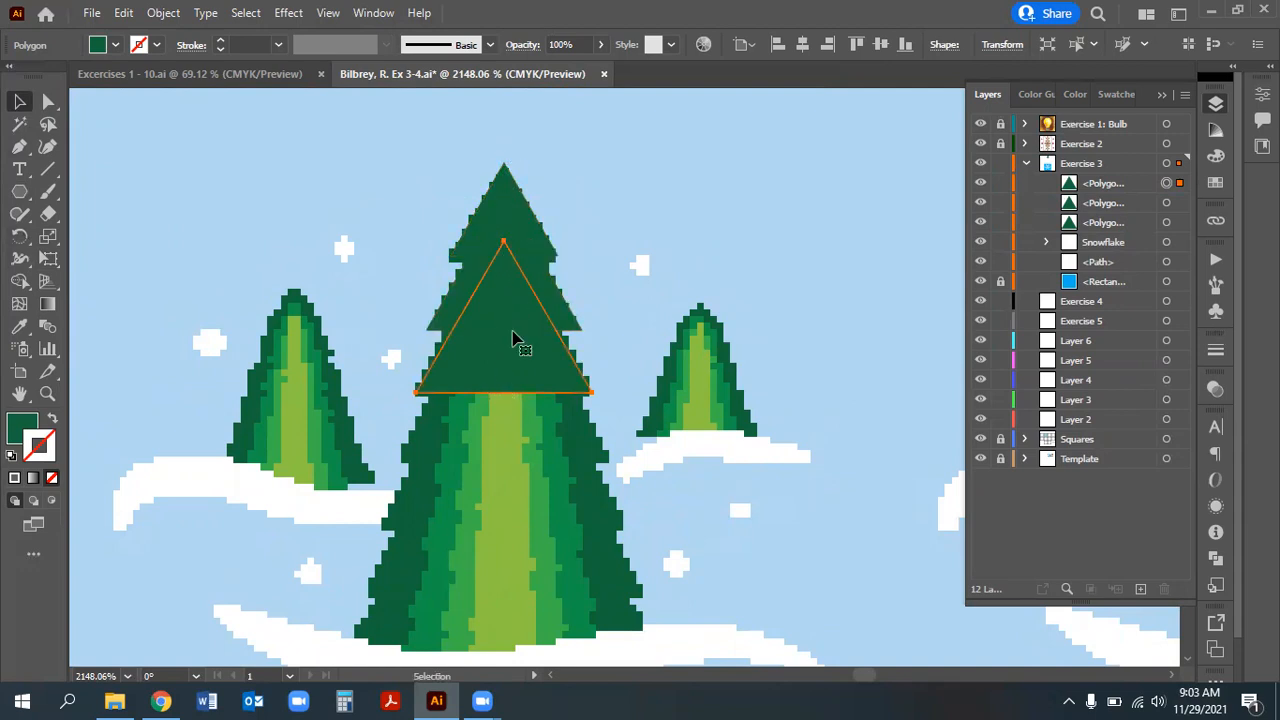
Copy the third-tier triangle downward, enlarge it from its centre, and place it over the large tree's fourth tier
{"action": "left_click_drag", "start_coordinate": [512, 342], "coordinate": [510, 411]}
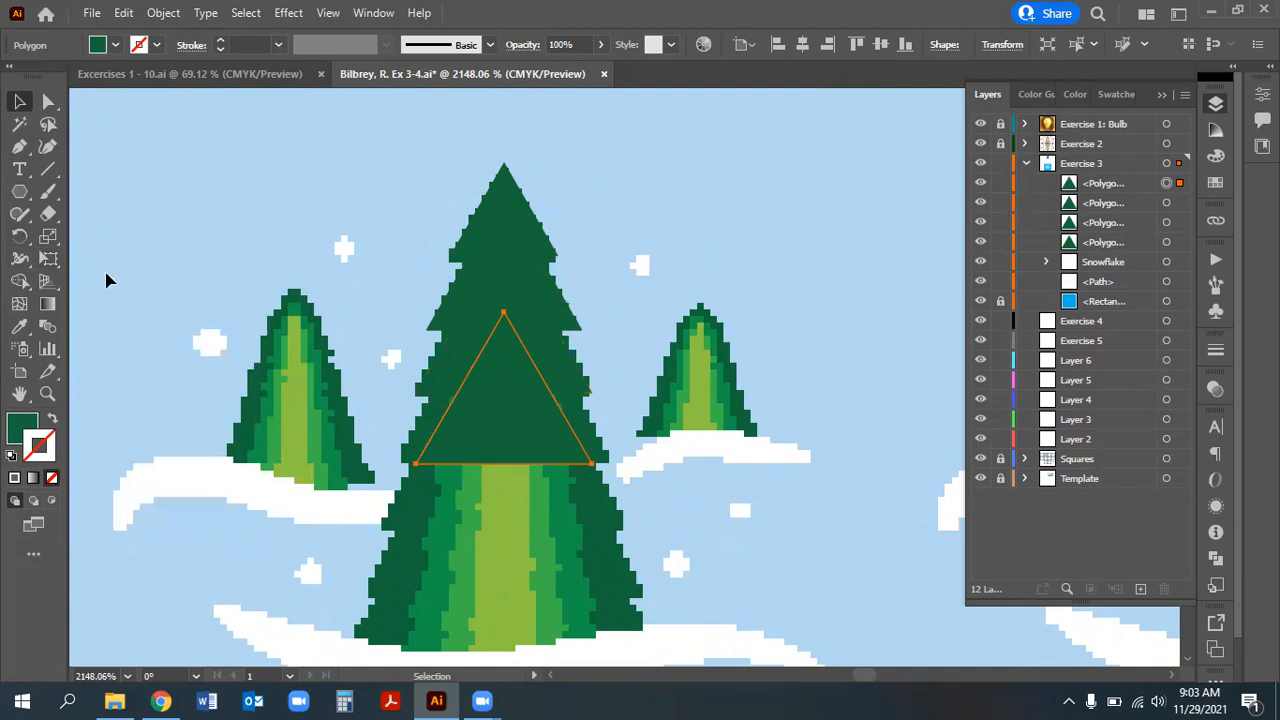
{"action": "left_click", "coordinate": [52, 260]}
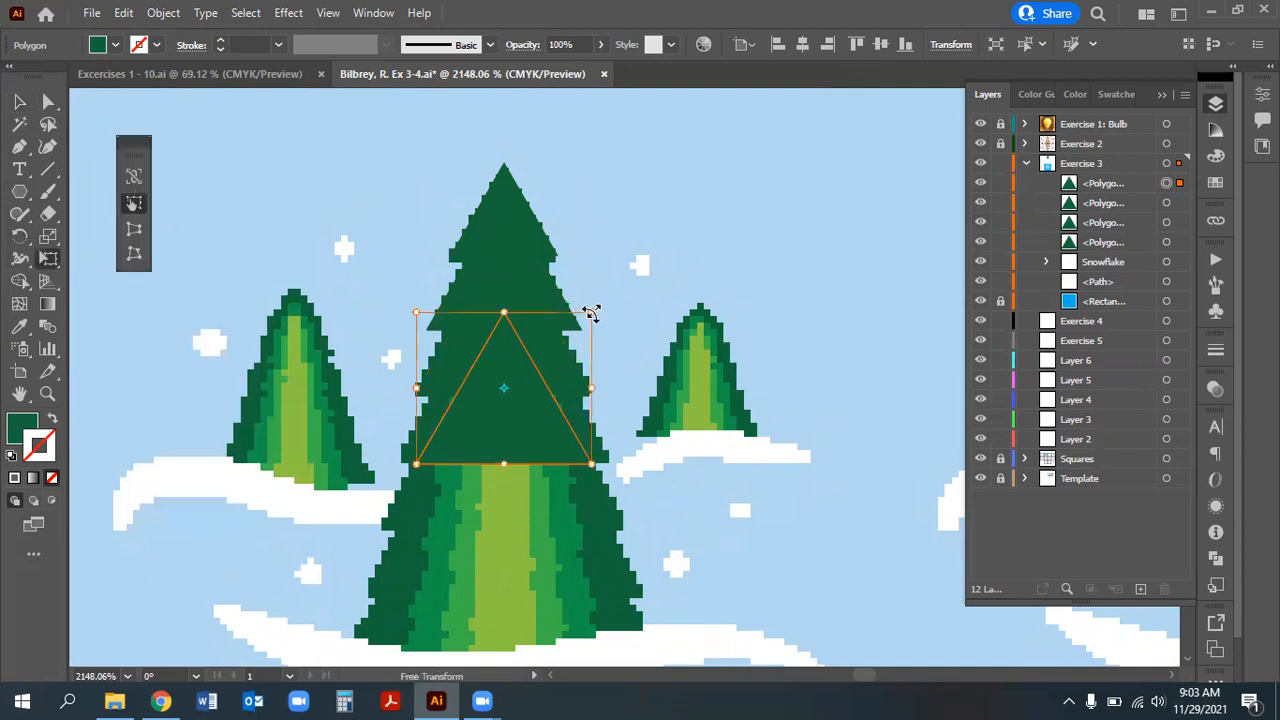
{"action": "mouse_move", "coordinate": [591, 314]}
{"action": "left_mouse_down"}
{"action": "mouse_move", "coordinate": [612, 287]}
{"action": "mouse_move", "coordinate": [606, 300]}
{"action": "left_mouse_up"}
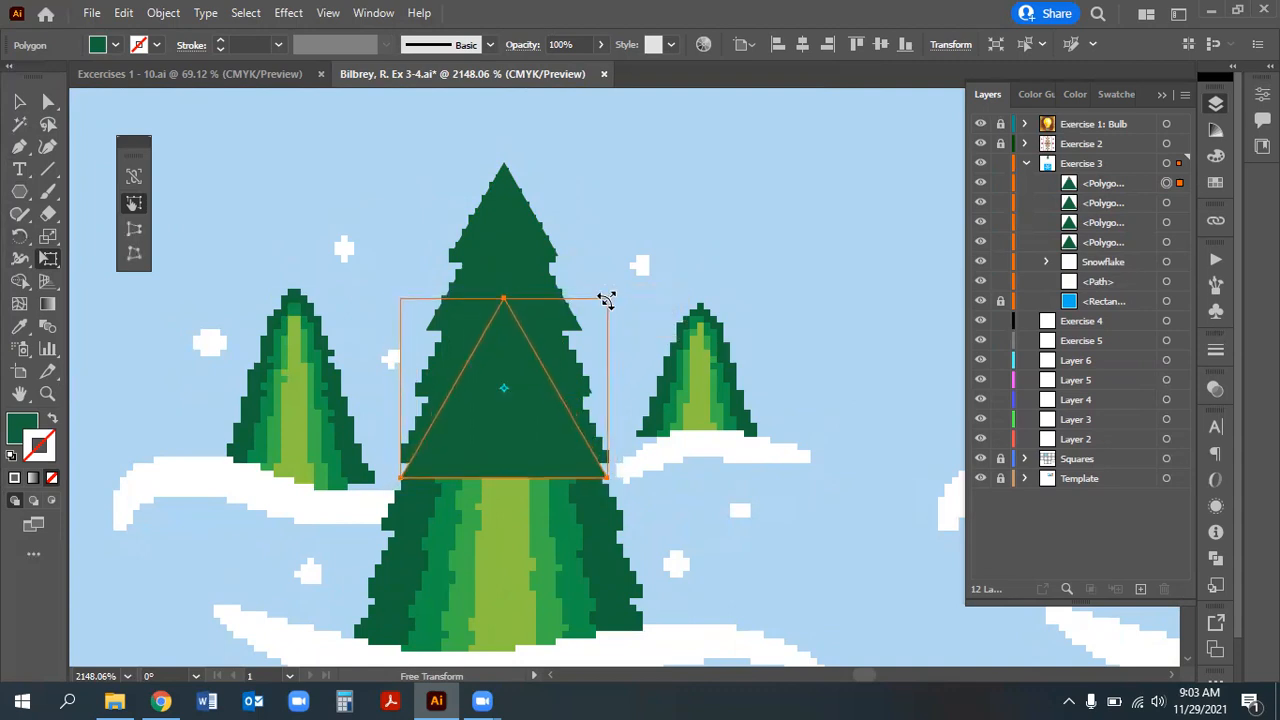
{"action": "left_click_drag", "start_coordinate": [503, 423], "coordinate": [497, 404]}
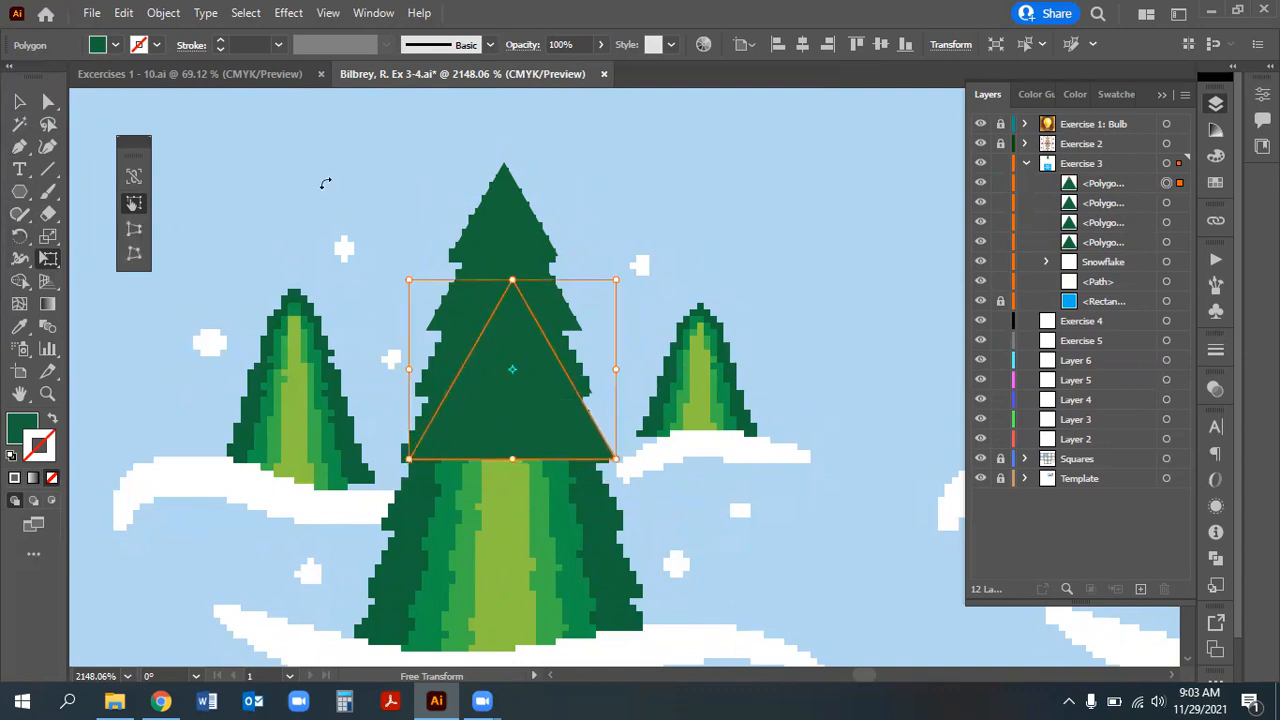
Select all four triangles and align their horizontal centres to the selection
{"action": "key", "text": "v"}
{"action": "left_click_drag", "start_coordinate": [653, 423], "coordinate": [658, 436]}
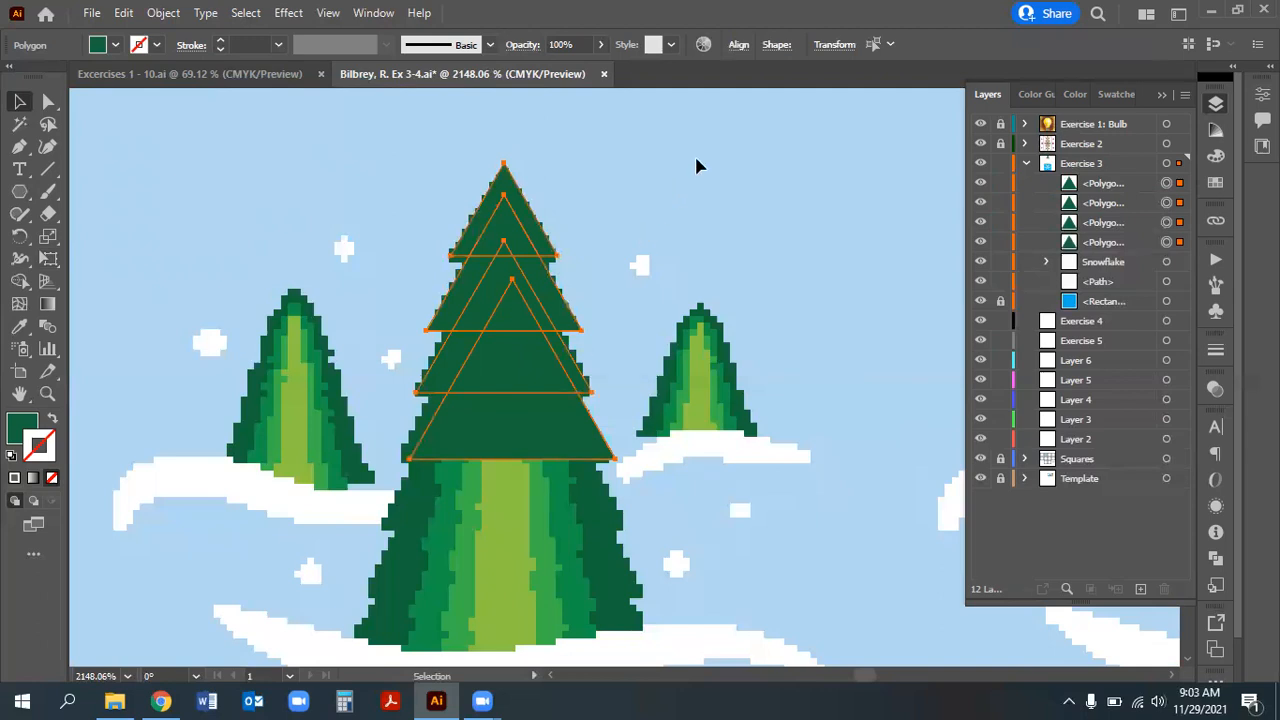
{"action": "left_click", "coordinate": [737, 45]}
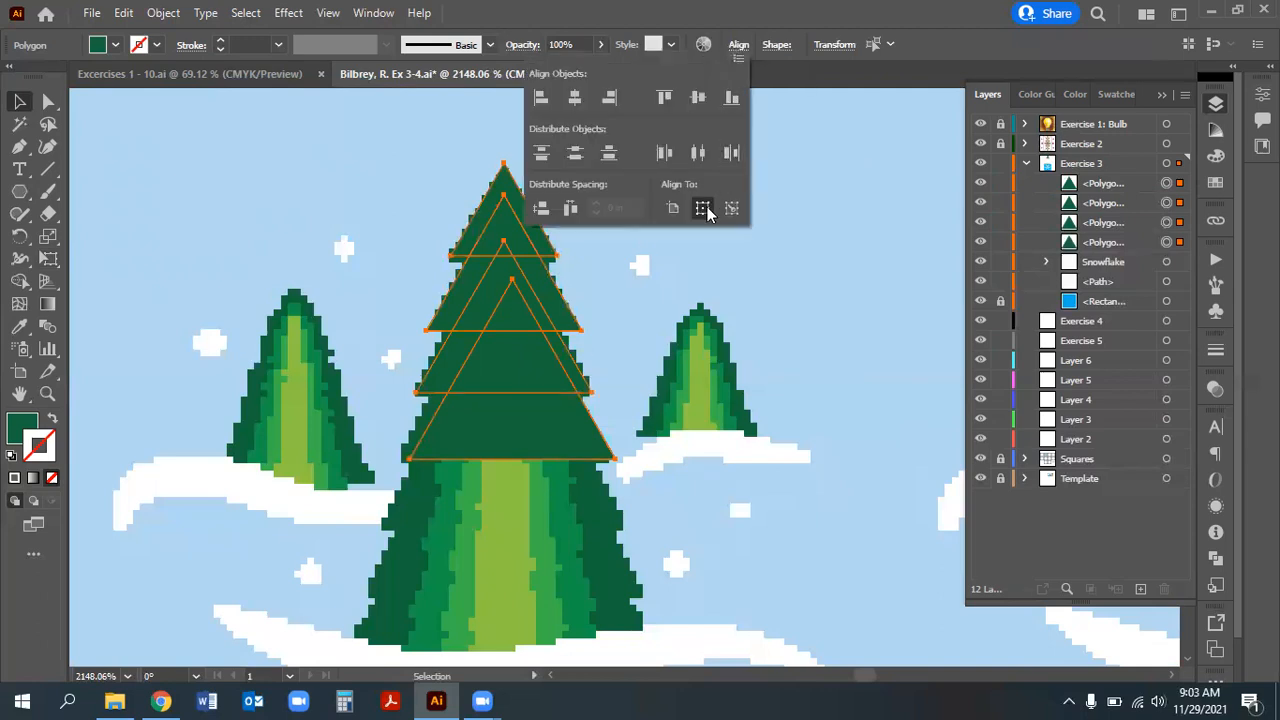
{"action": "left_click", "coordinate": [575, 98]}
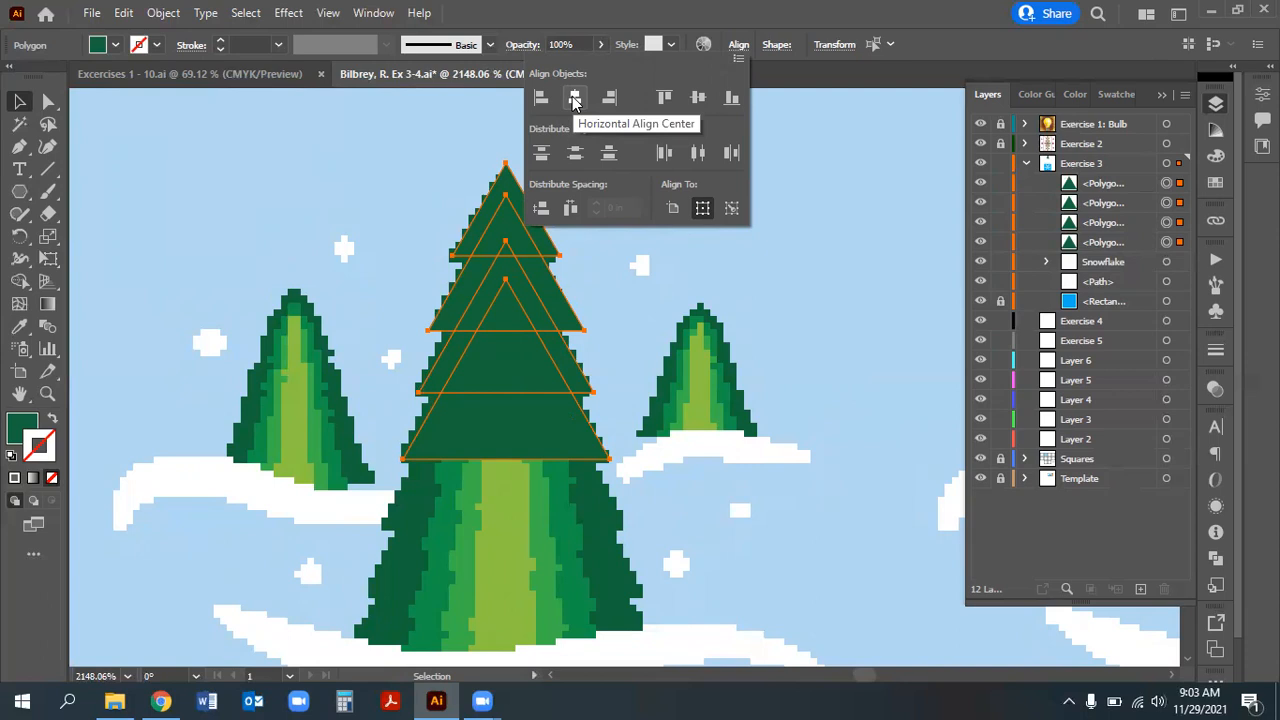
{"action": "left_click", "coordinate": [17, 102]}
{"action": "left_click", "coordinate": [501, 446]}
{"action": "left_click_drag", "start_coordinate": [501, 430], "coordinate": [501, 490]}
{"action": "left_click", "coordinate": [48, 258]}
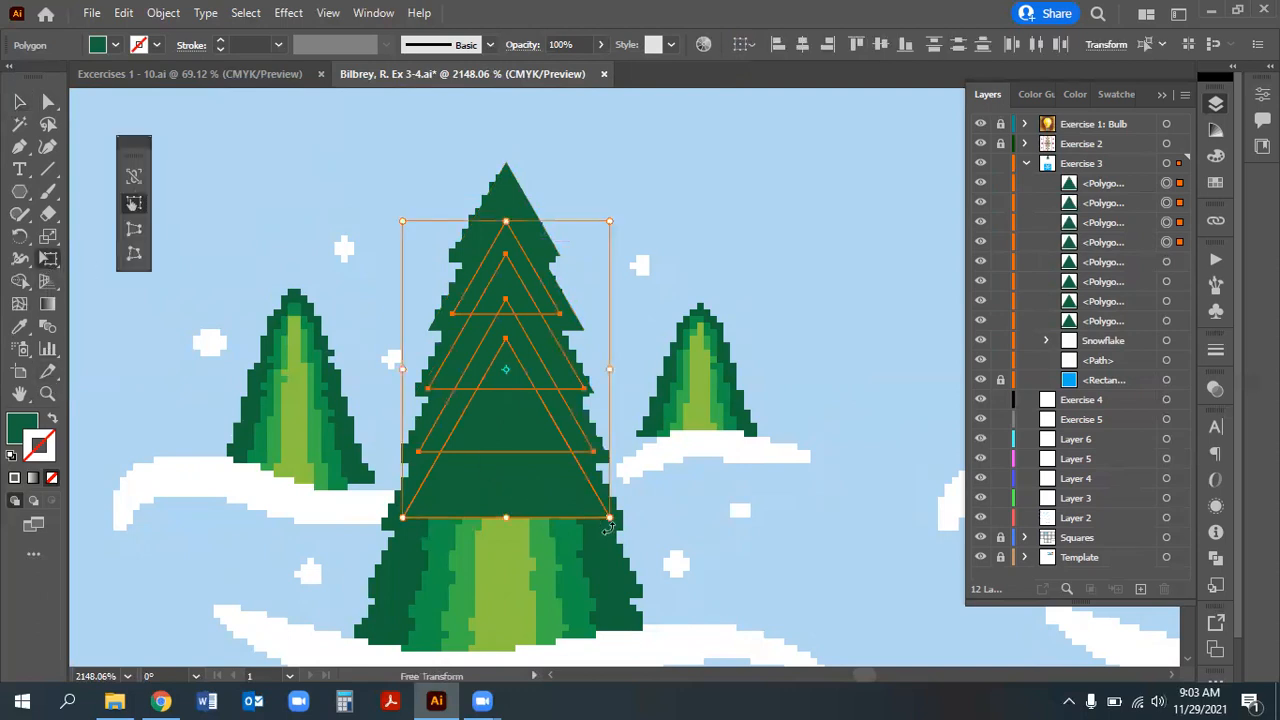
{"action": "left_click", "coordinate": [19, 102]}
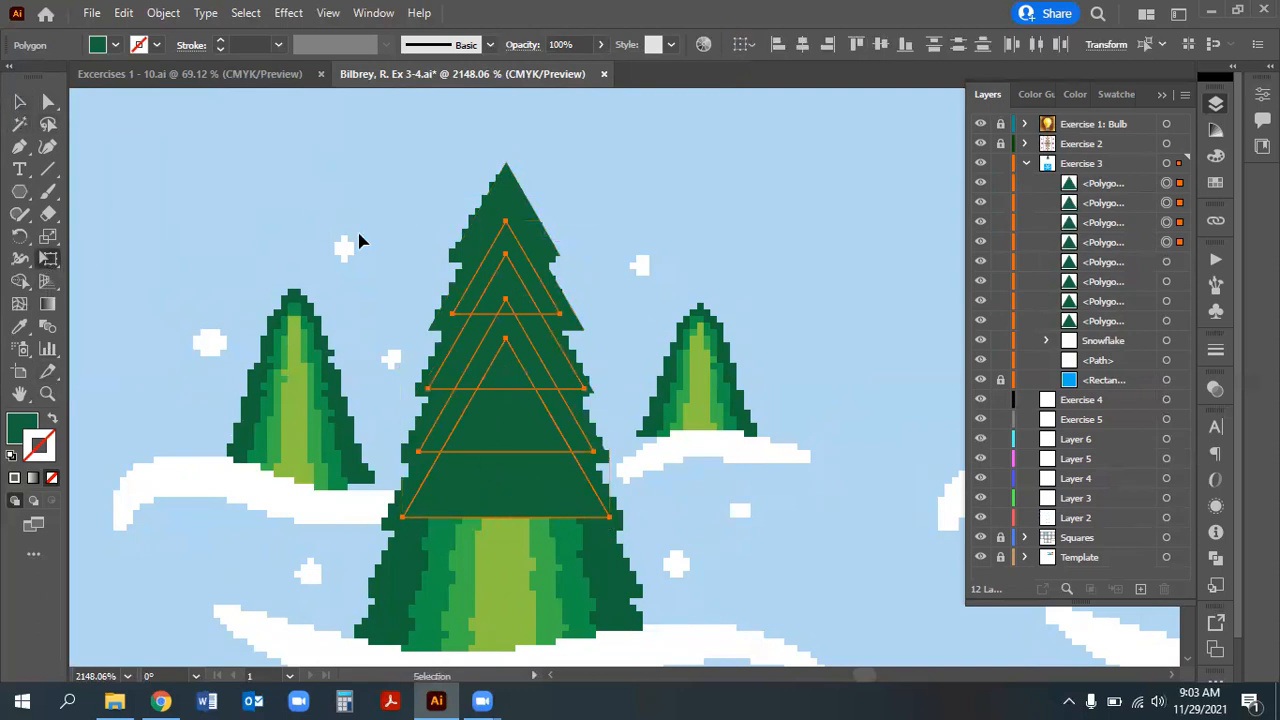
{"action": "key", "text": "ctrl+z"}
Copy the fourth-tier triangle downward, enlarge it from its centre, and stretch its peak upward to make it taller
{"action": "left_click", "coordinate": [19, 102]}
{"action": "left_click", "coordinate": [600, 449]}
{"action": "left_click", "coordinate": [515, 398]}
{"action": "left_click_drag", "start_coordinate": [515, 398], "coordinate": [516, 459]}
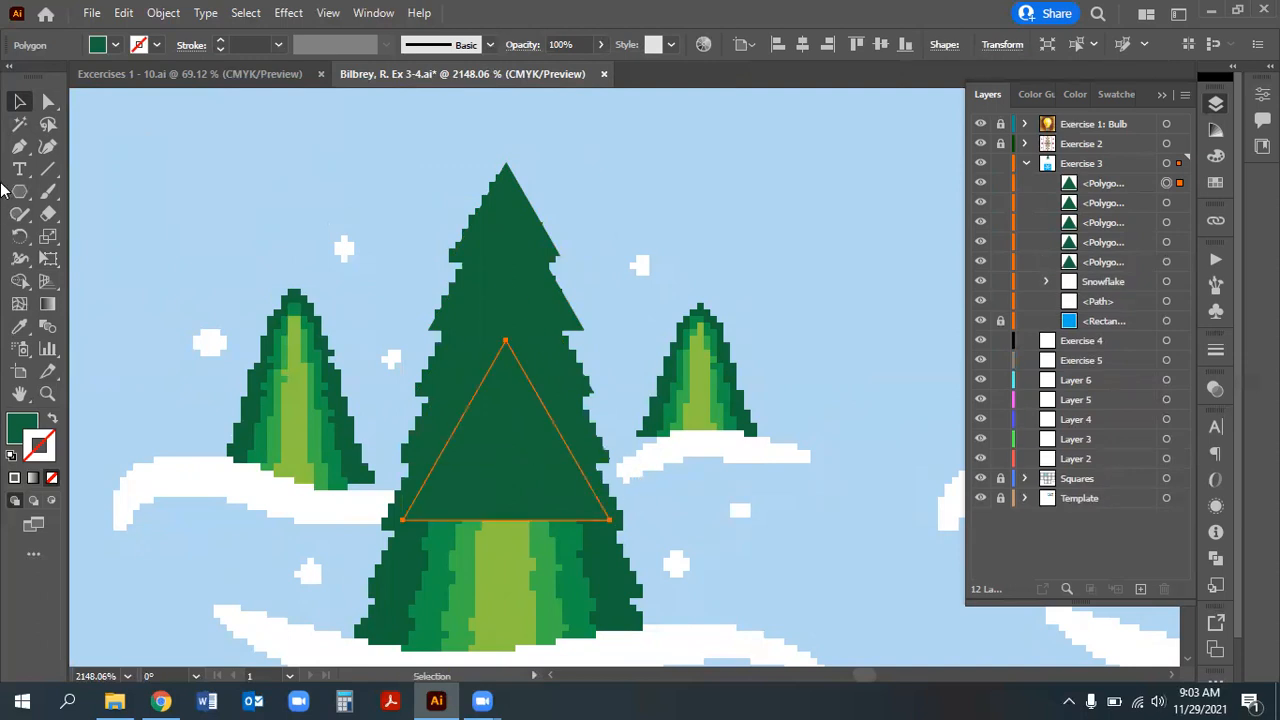
{"action": "left_click", "coordinate": [48, 258]}
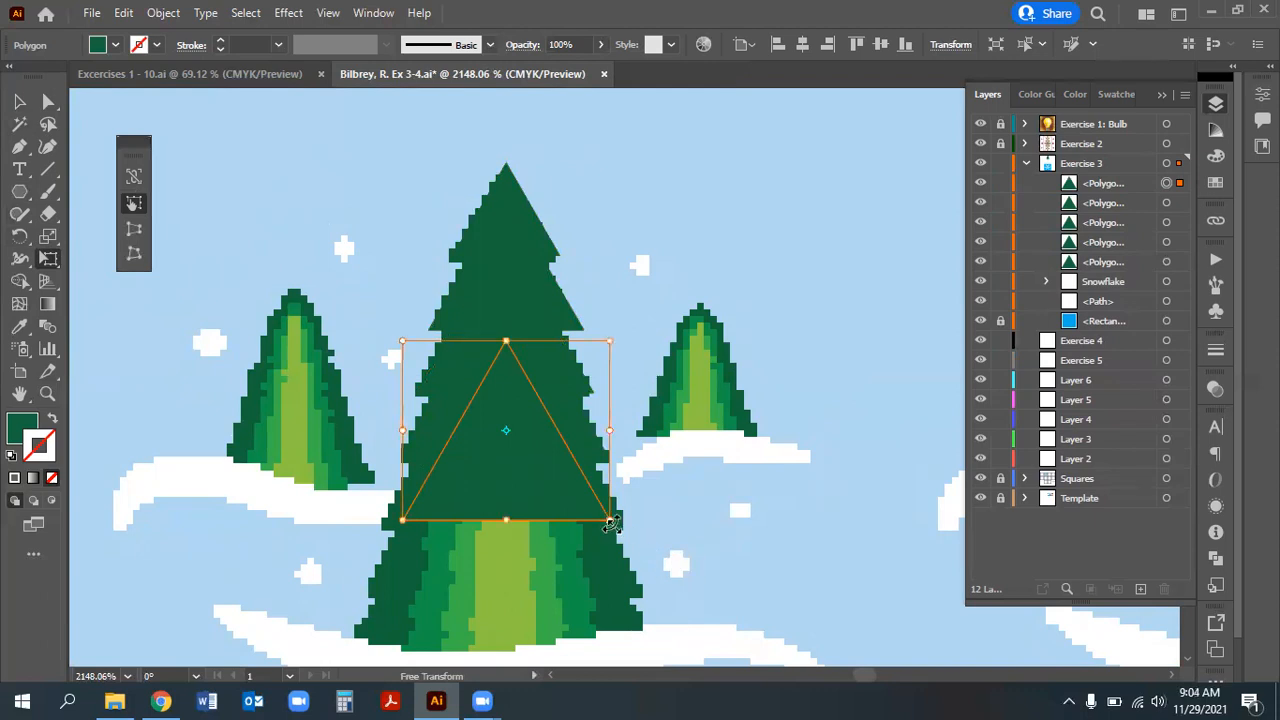
{"action": "mouse_move", "coordinate": [621, 527]}
{"action": "left_mouse_down"}
{"action": "mouse_move", "coordinate": [613, 518]}
{"action": "mouse_move", "coordinate": [625, 533]}
{"action": "left_mouse_up"}
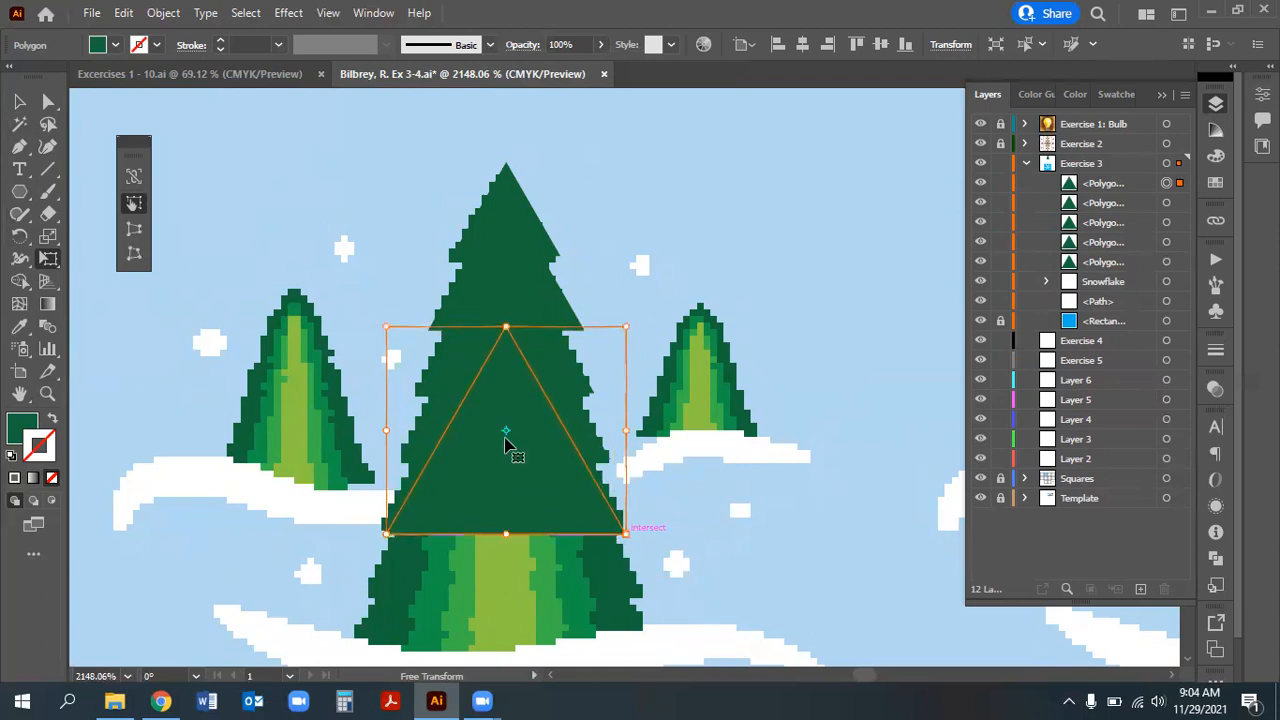
{"action": "left_click_drag", "start_coordinate": [502, 393], "coordinate": [502, 388]}
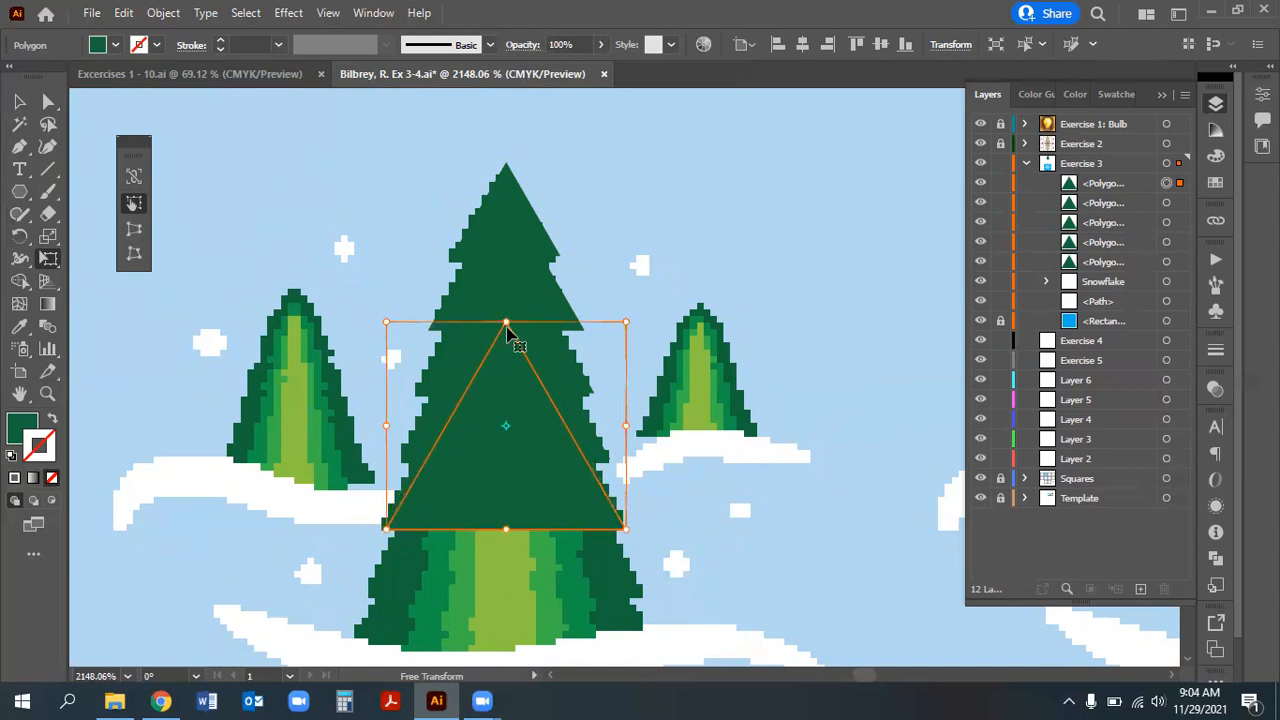
{"action": "left_click_drag", "start_coordinate": [506, 323], "coordinate": [507, 281]}
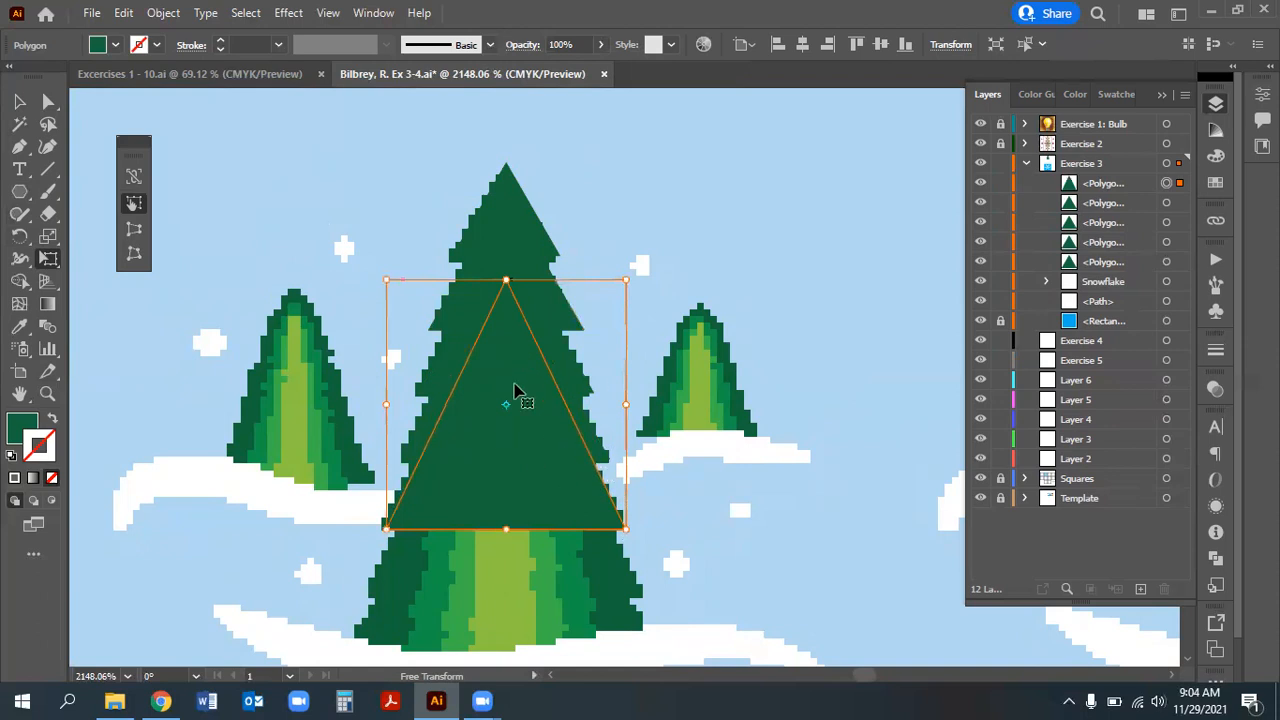
Move the tall triangle down to the large tree's base and enlarge it to span the lowest tier
{"action": "left_click_drag", "start_coordinate": [506, 423], "coordinate": [506, 469]}
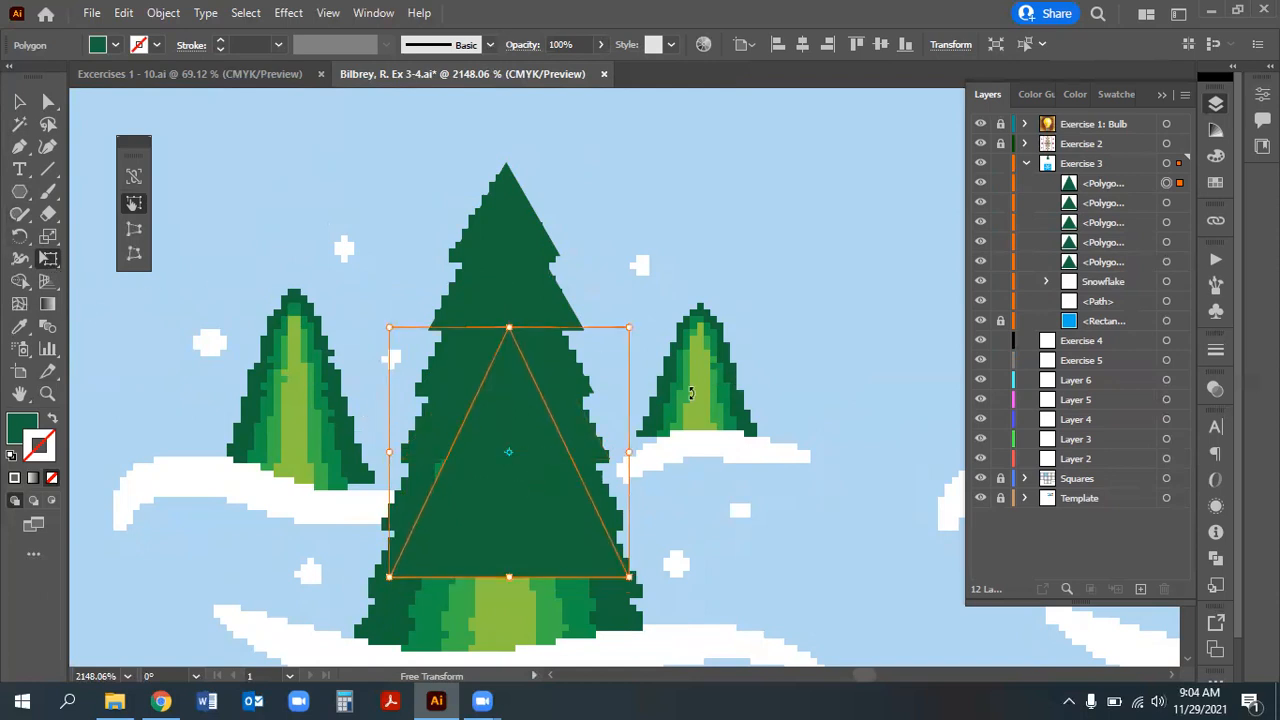
{"action": "left_click_drag", "start_coordinate": [632, 323], "coordinate": [651, 315]}
{"action": "left_click_drag", "start_coordinate": [652, 314], "coordinate": [648, 318]}
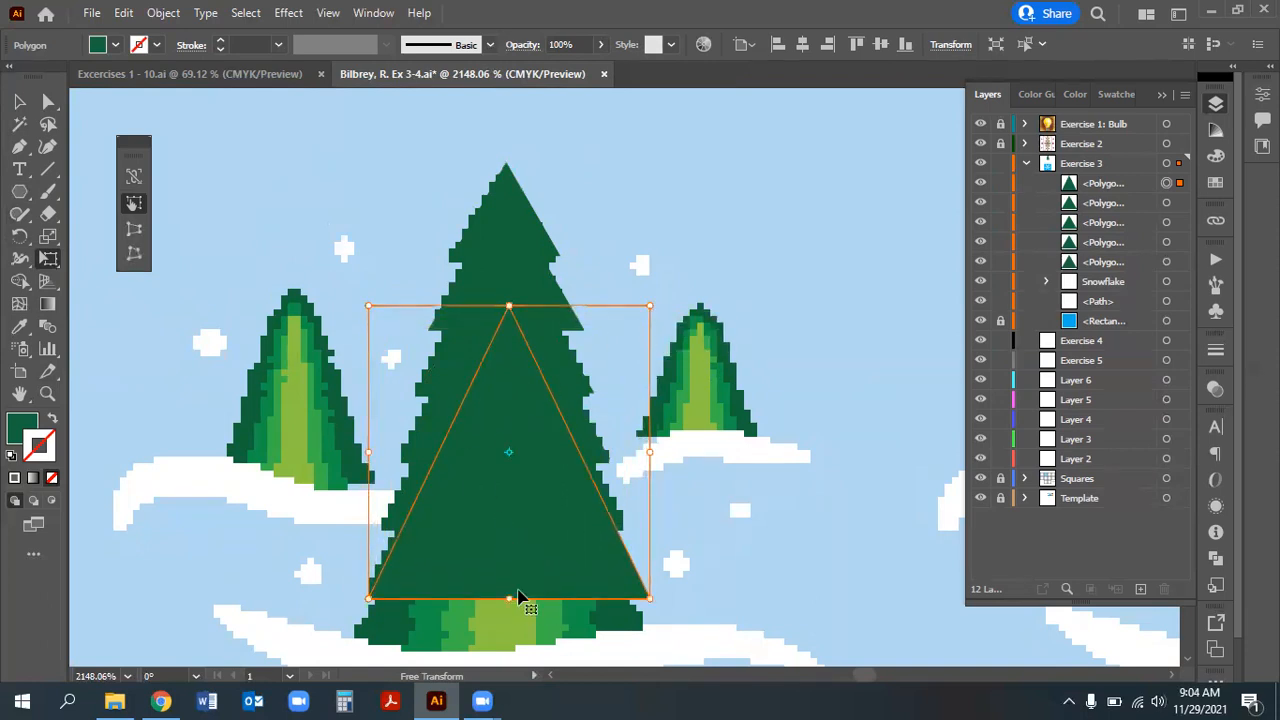
{"action": "left_click_drag", "start_coordinate": [537, 526], "coordinate": [529, 569]}
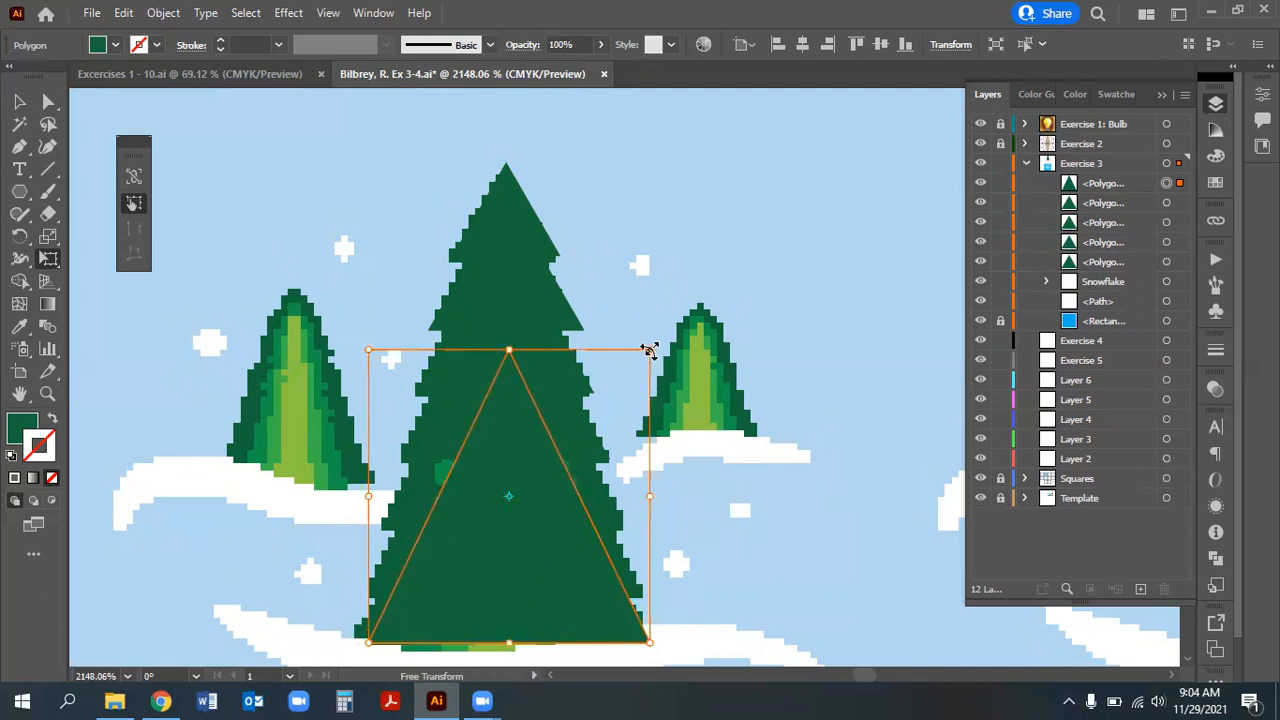
{"action": "left_click_drag", "start_coordinate": [650, 350], "coordinate": [661, 337]}
{"action": "mouse_move", "coordinate": [503, 557]}
{"action": "left_mouse_down"}
{"action": "mouse_move", "coordinate": [508, 528]}
{"action": "mouse_move", "coordinate": [506, 543]}
{"action": "left_mouse_up"}
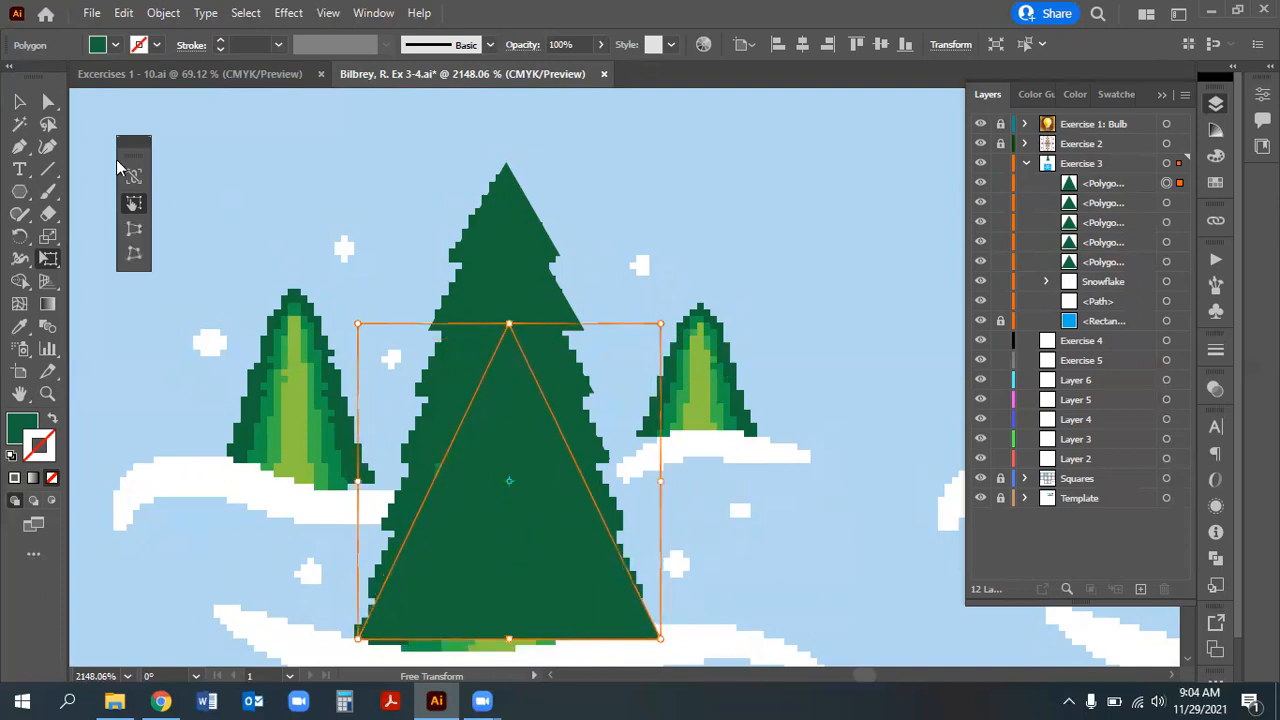
{"action": "left_click", "coordinate": [20, 102]}
{"action": "left_click_drag", "start_coordinate": [649, 634], "coordinate": [662, 630]}
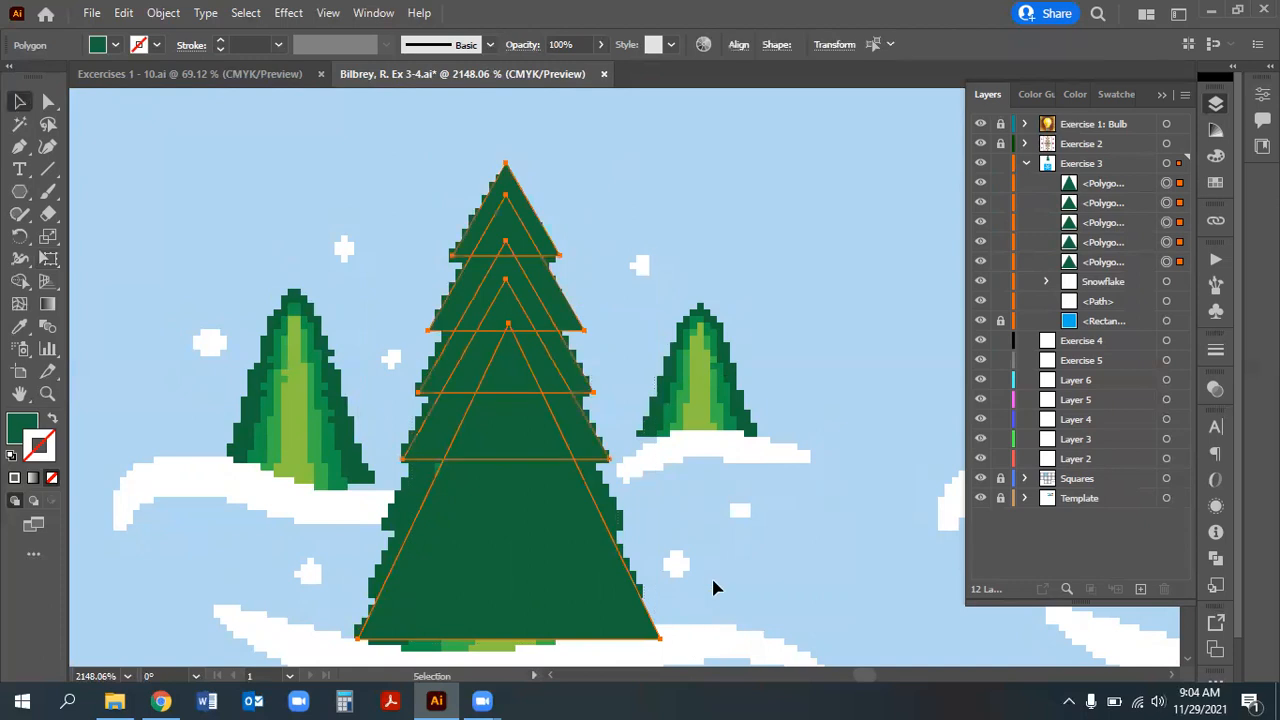
Copy the base triangle upward, shrink the copy from its centre, and position it over the tier just above the base
{"action": "left_click", "coordinate": [514, 590]}
{"action": "left_click", "coordinate": [704, 560]}
{"action": "left_click", "coordinate": [531, 582]}
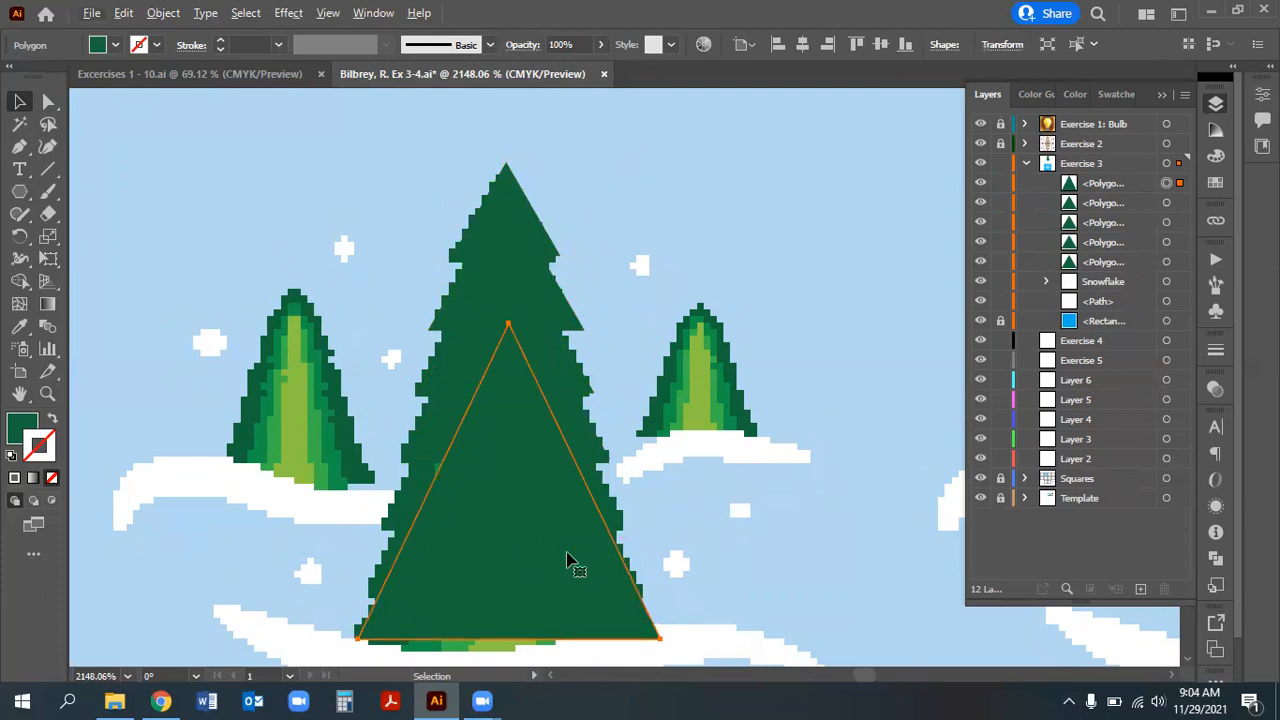
{"action": "left_click_drag", "start_coordinate": [531, 571], "coordinate": [530, 533]}
{"action": "left_click", "coordinate": [1166, 202]}
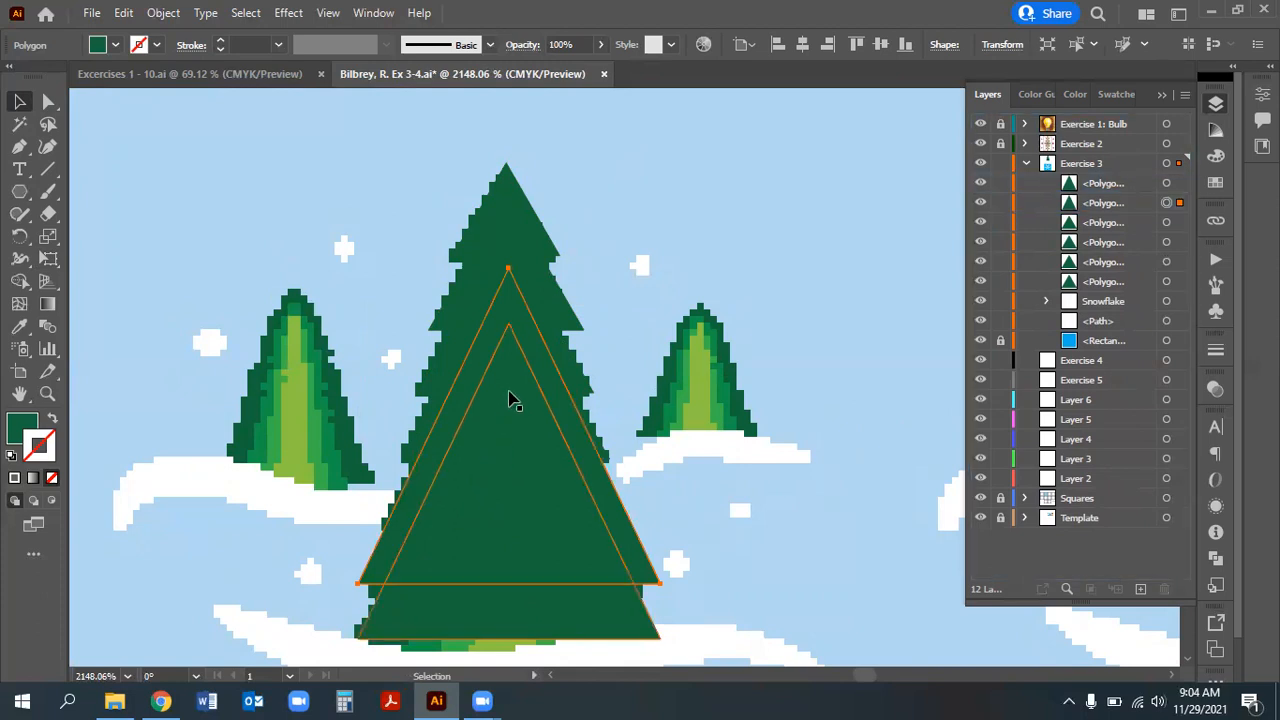
{"action": "left_click", "coordinate": [48, 258]}
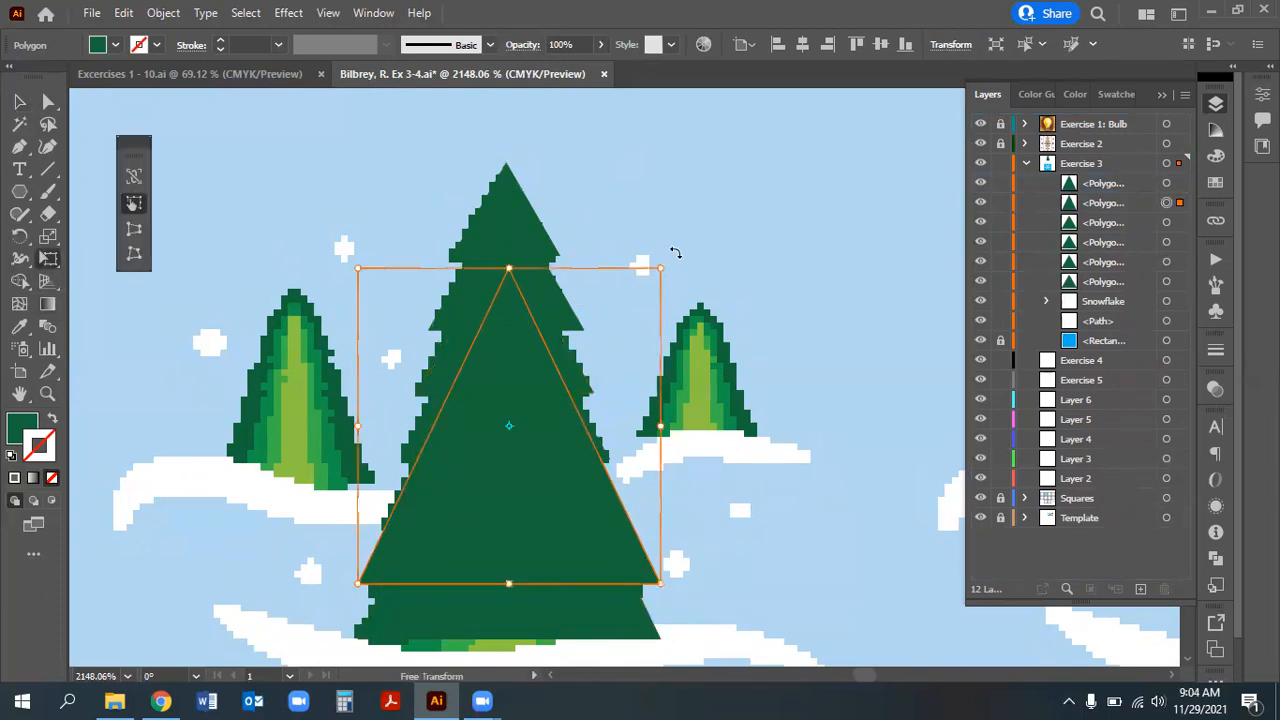
{"action": "left_click_drag", "start_coordinate": [658, 268], "coordinate": [648, 284]}
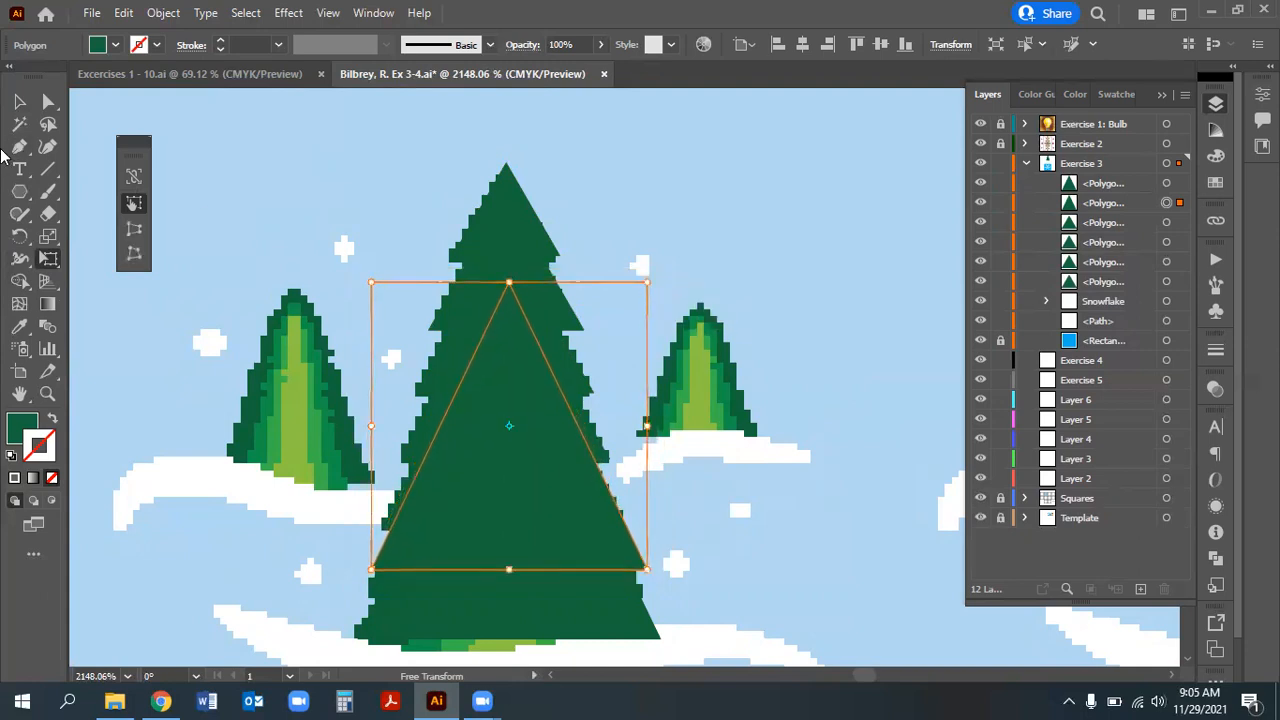
{"action": "left_click", "coordinate": [19, 101]}
{"action": "left_click_drag", "start_coordinate": [408, 503], "coordinate": [423, 527]}
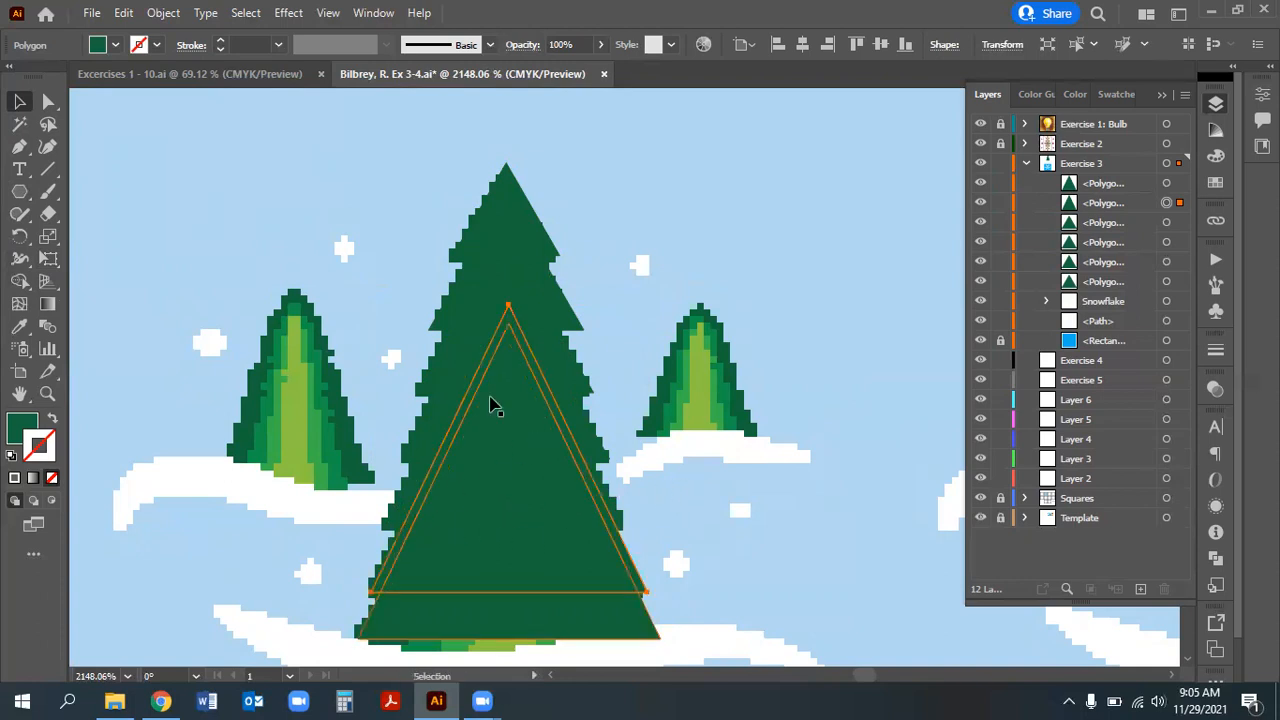
{"action": "left_click", "coordinate": [48, 236]}
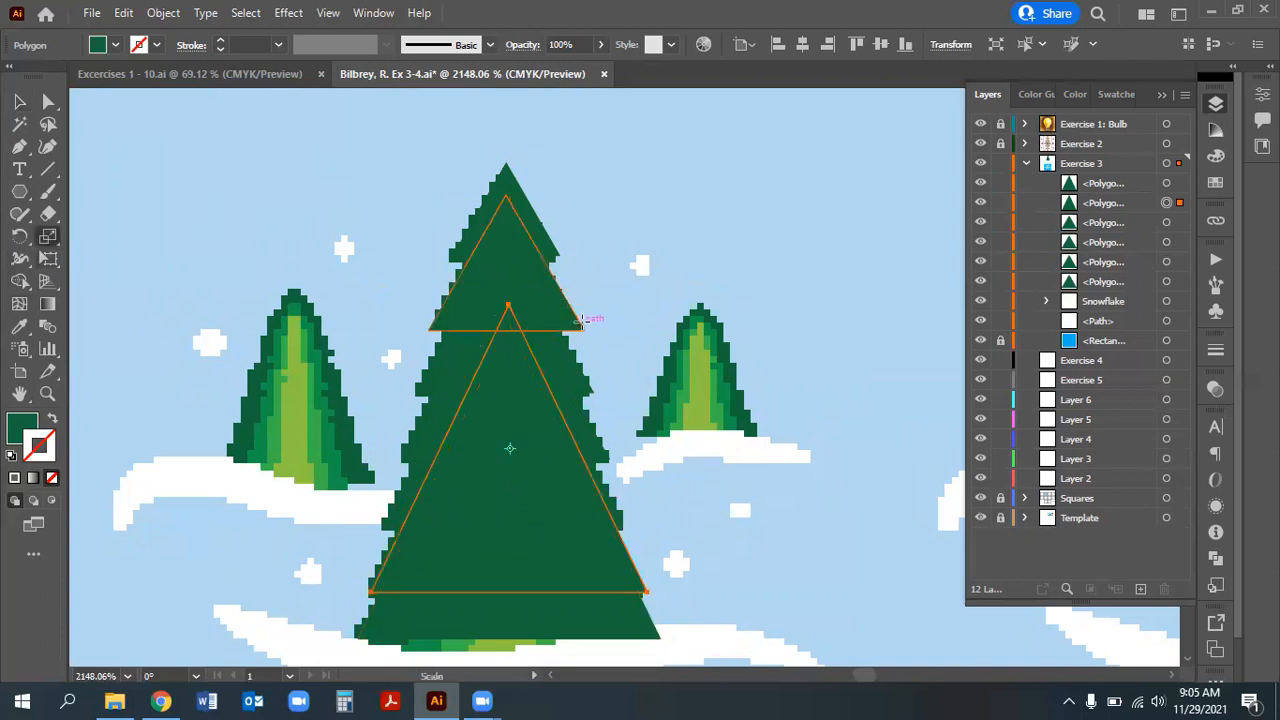
{"action": "left_click", "coordinate": [686, 602], "text": "alt"}
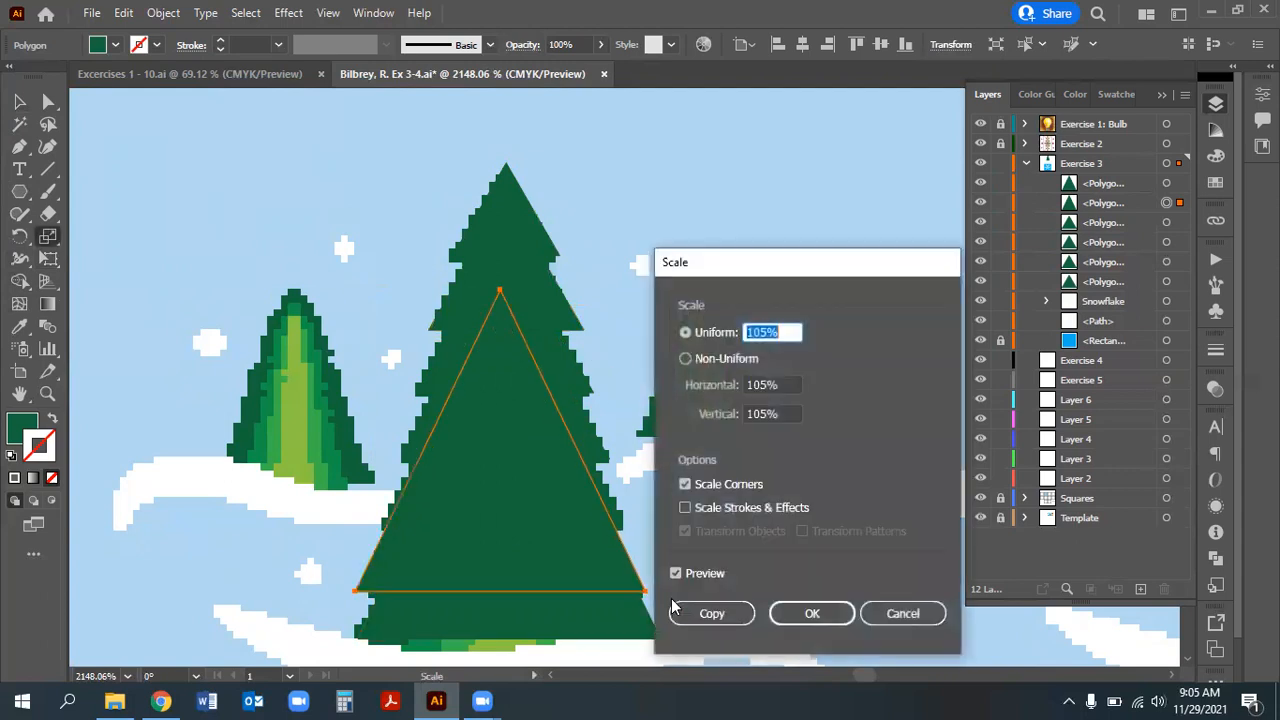
{"action": "left_click", "coordinate": [903, 611]}
{"action": "left_click_drag", "start_coordinate": [638, 585], "coordinate": [659, 569]}
{"action": "key", "text": "ctrl+z"}
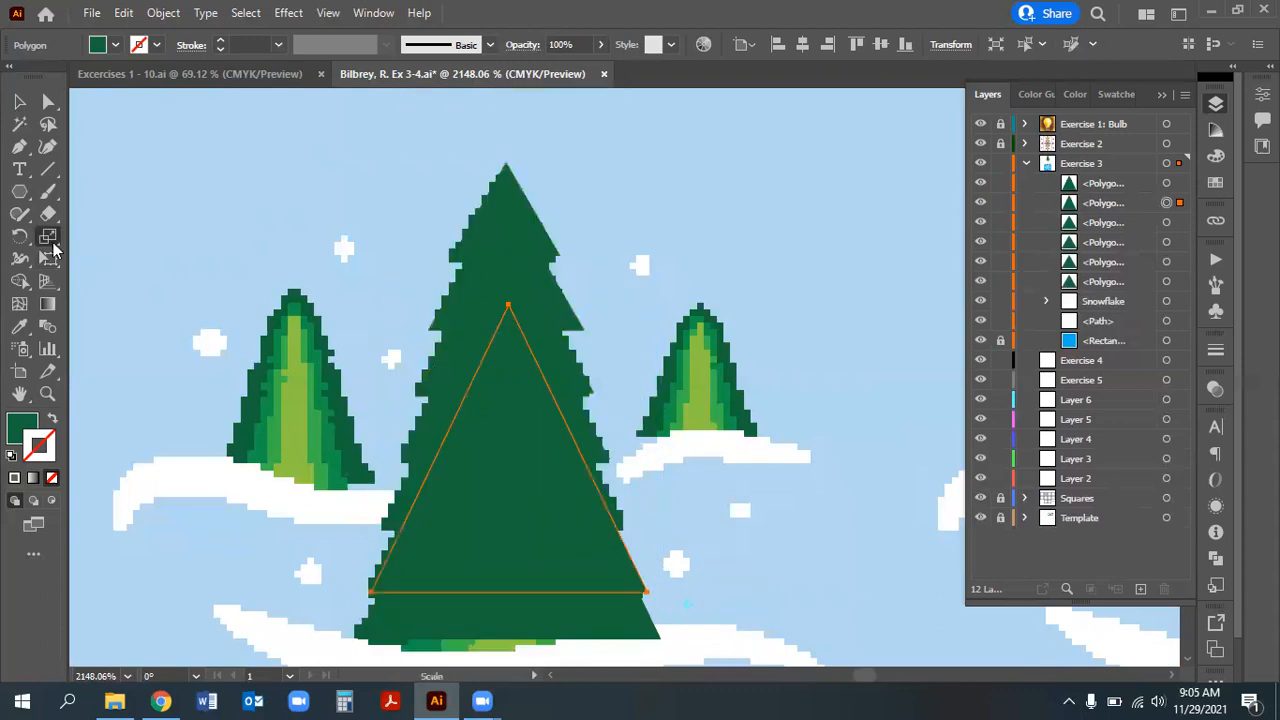
Enlarge the triangle just above the base slightly from its centre, then clear the selection
{"action": "key", "text": "e"}
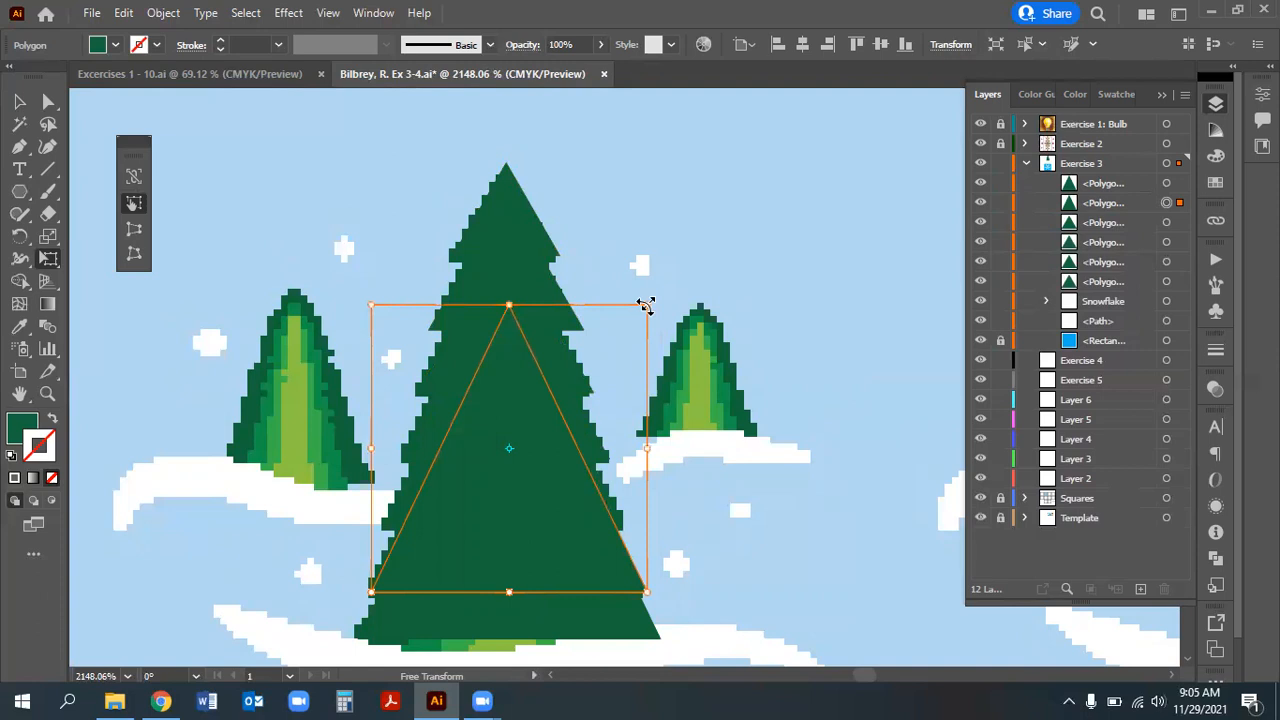
{"action": "mouse_move", "coordinate": [651, 300]}
{"action": "left_mouse_down"}
{"action": "mouse_move", "coordinate": [666, 286]}
{"action": "mouse_move", "coordinate": [656, 298]}
{"action": "left_mouse_up"}
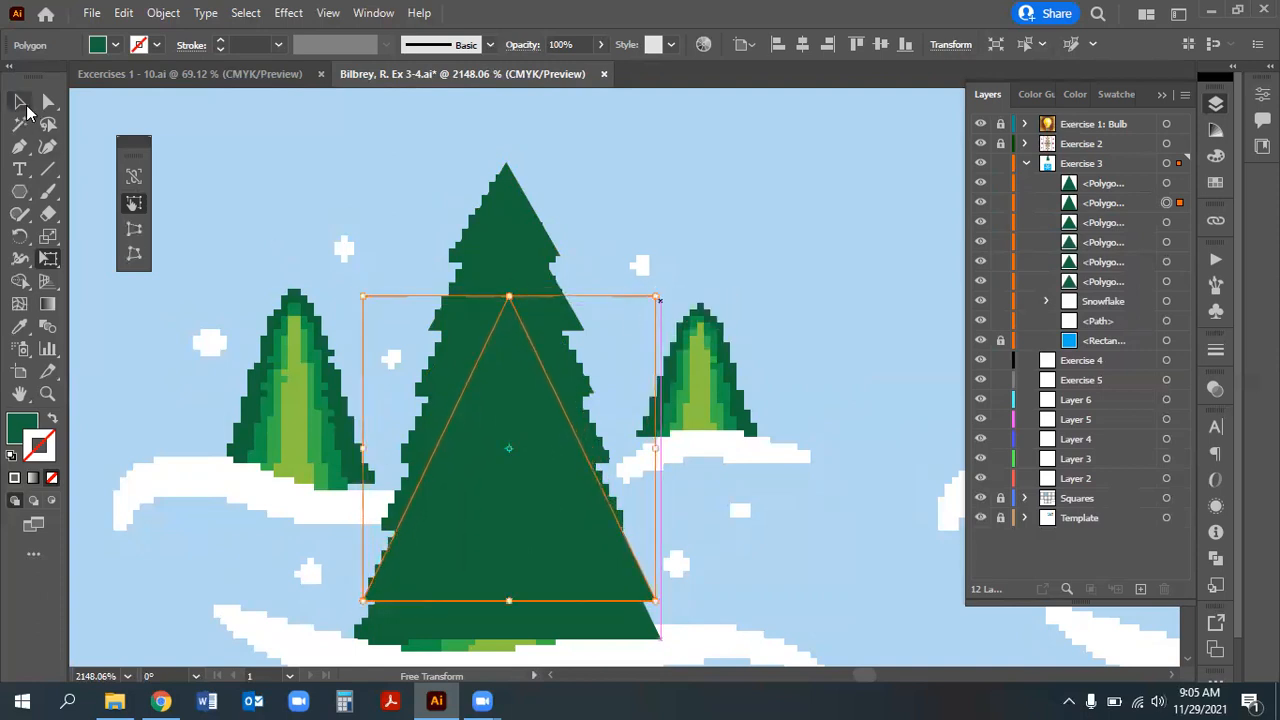
{"action": "left_click", "coordinate": [21, 102]}
{"action": "left_click_drag", "start_coordinate": [405, 208], "coordinate": [620, 640]}
{"action": "scroll", "coordinate": [570, 415], "scroll_direction": "up", "scroll_amount": 2}
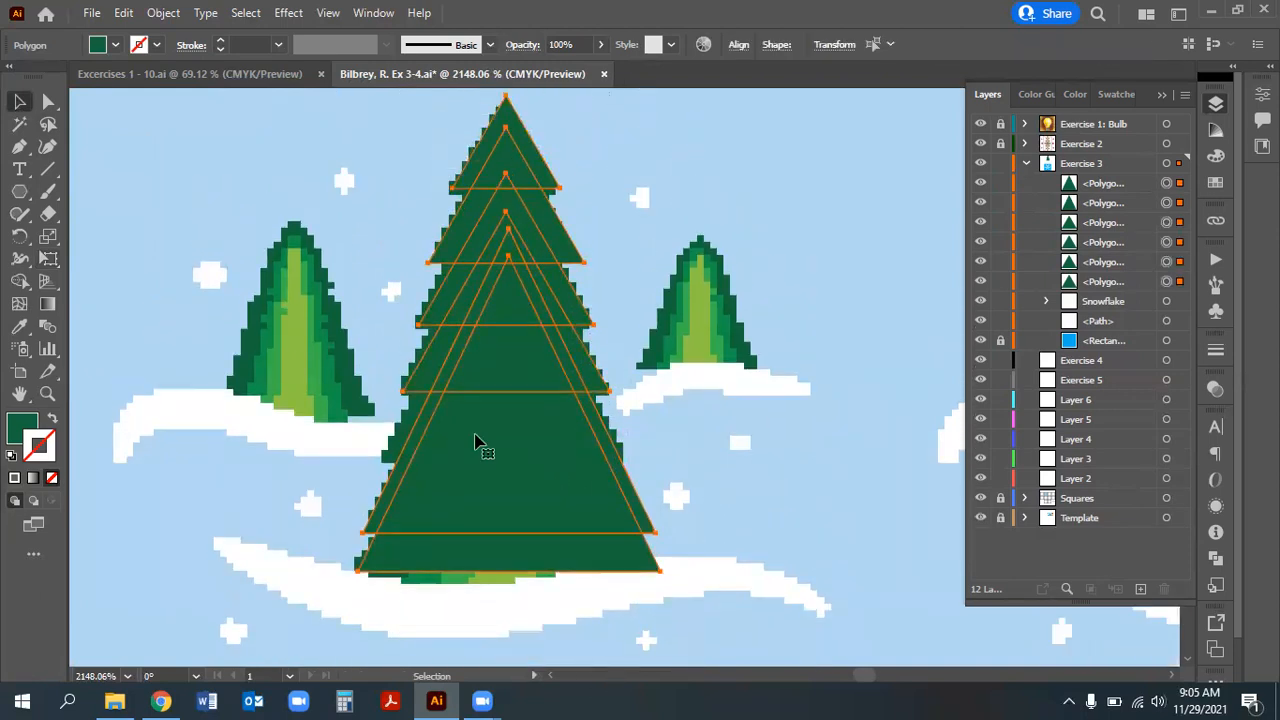
{"action": "left_click", "coordinate": [562, 335]}
{"action": "left_click", "coordinate": [598, 410]}
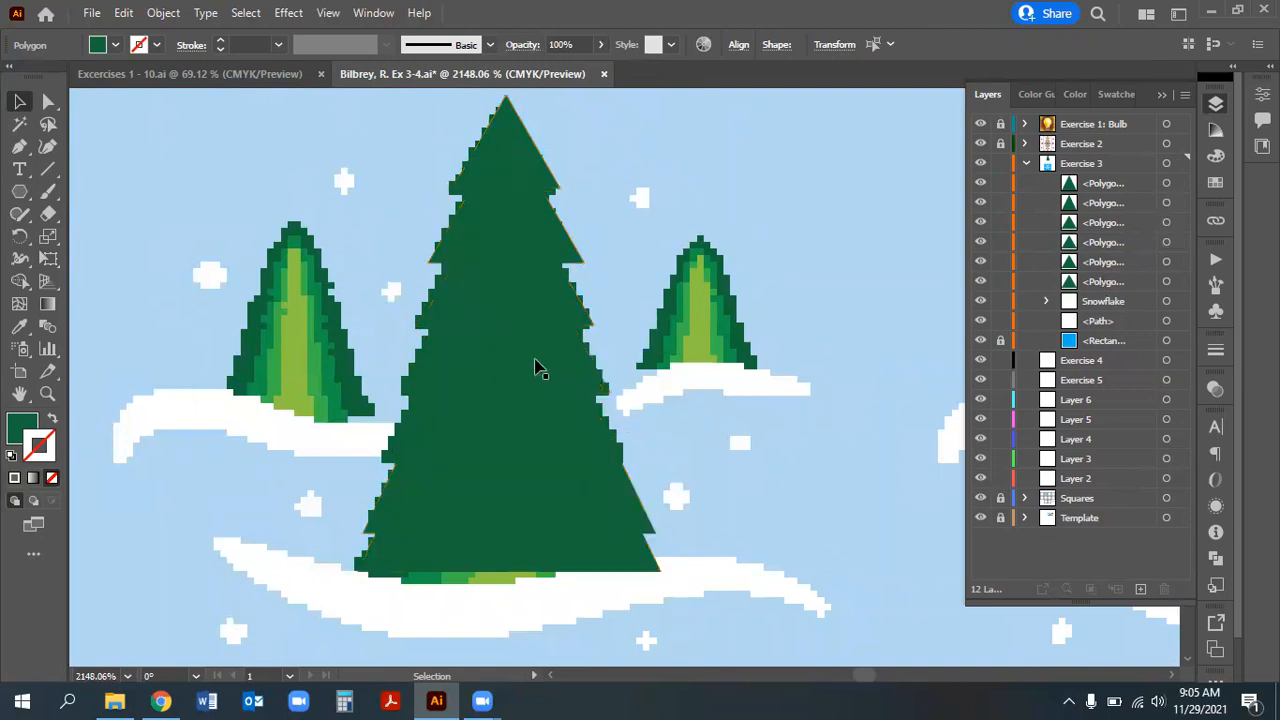
Duplicate the fourth-tier triangle downward, enlarge the copy, and position it over the large tree's fifth tier
{"action": "left_click", "coordinate": [565, 370]}
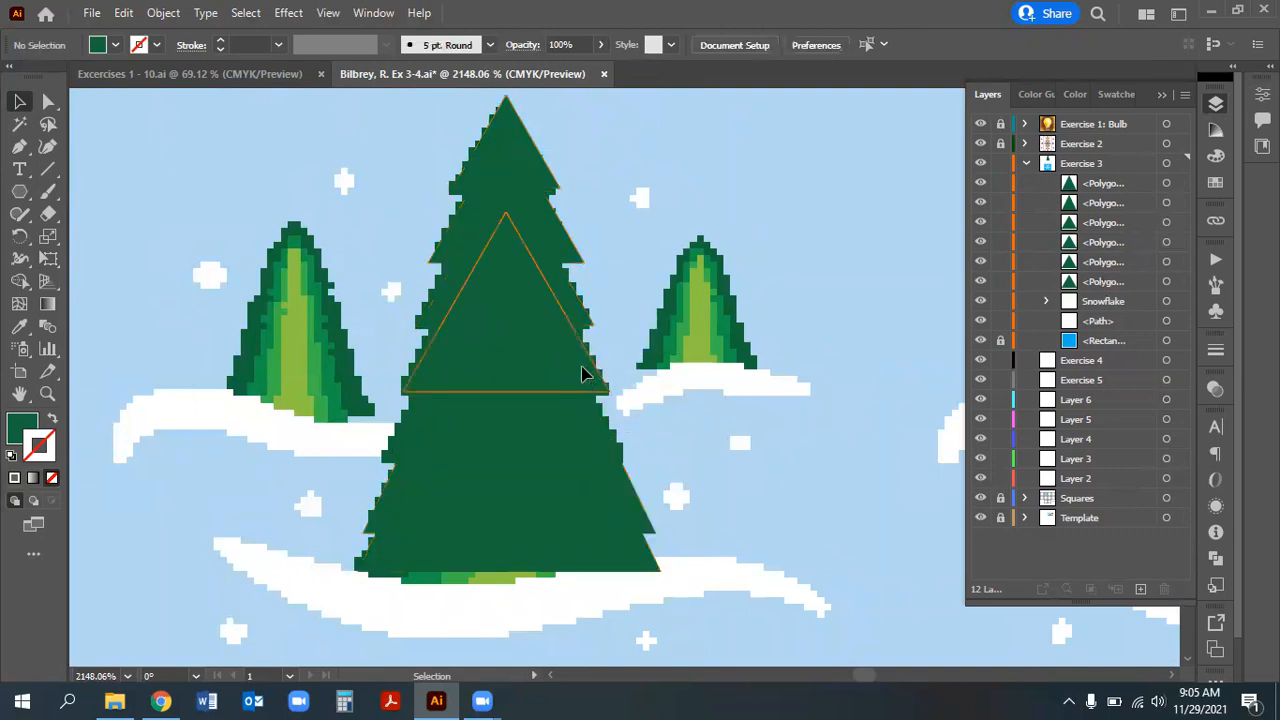
{"action": "left_click", "coordinate": [1141, 589]}
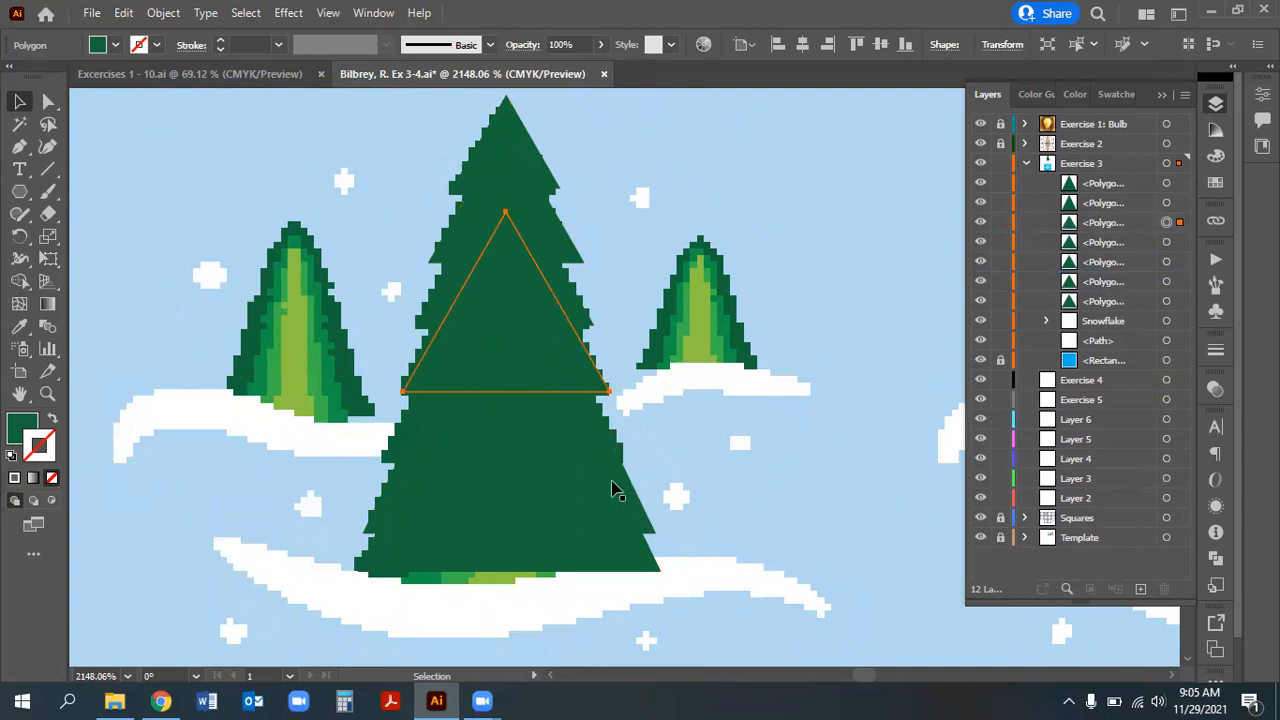
{"action": "left_click_drag", "start_coordinate": [476, 288], "coordinate": [471, 357]}
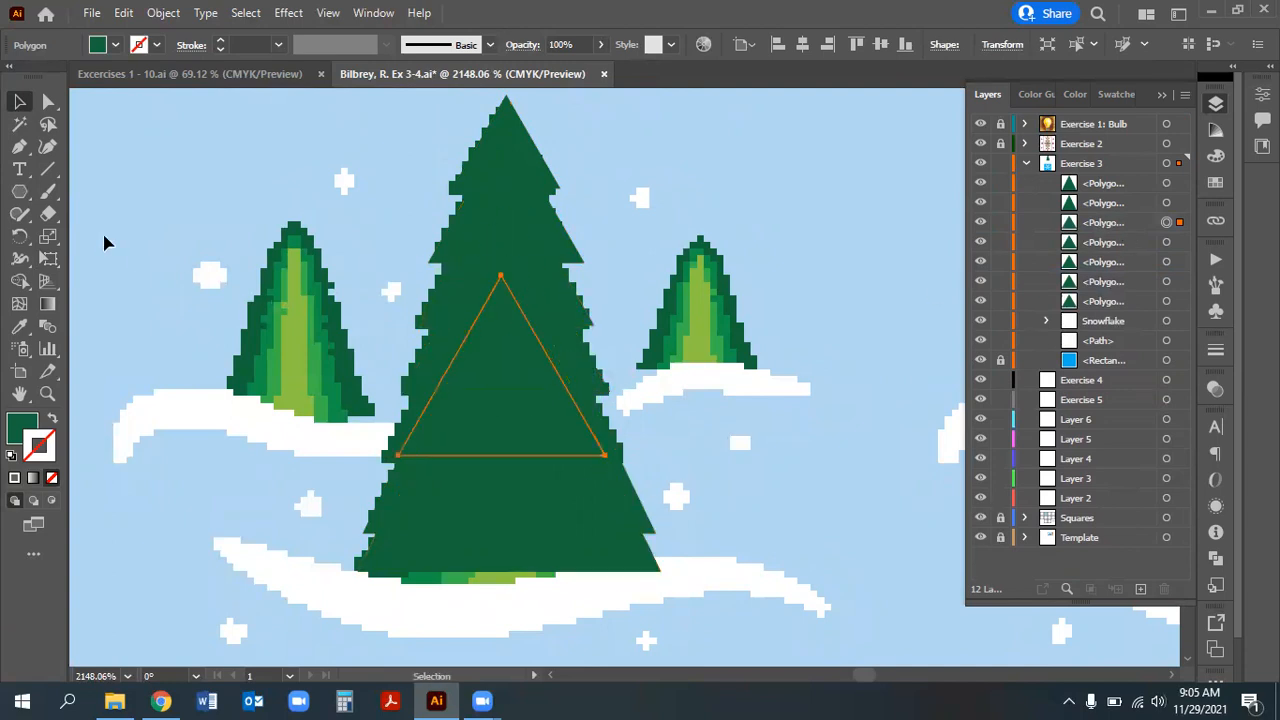
{"action": "left_click", "coordinate": [50, 259]}
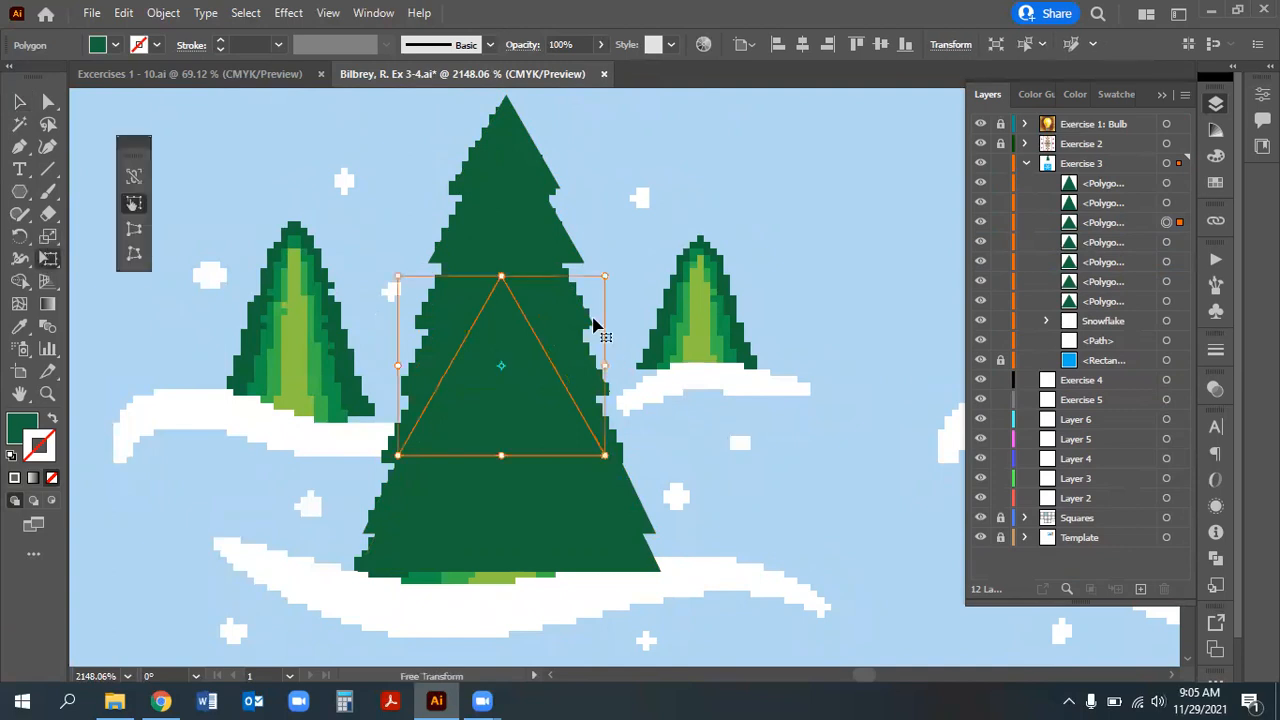
{"action": "left_click_drag", "start_coordinate": [602, 273], "coordinate": [633, 251]}
{"action": "left_click", "coordinate": [19, 101]}
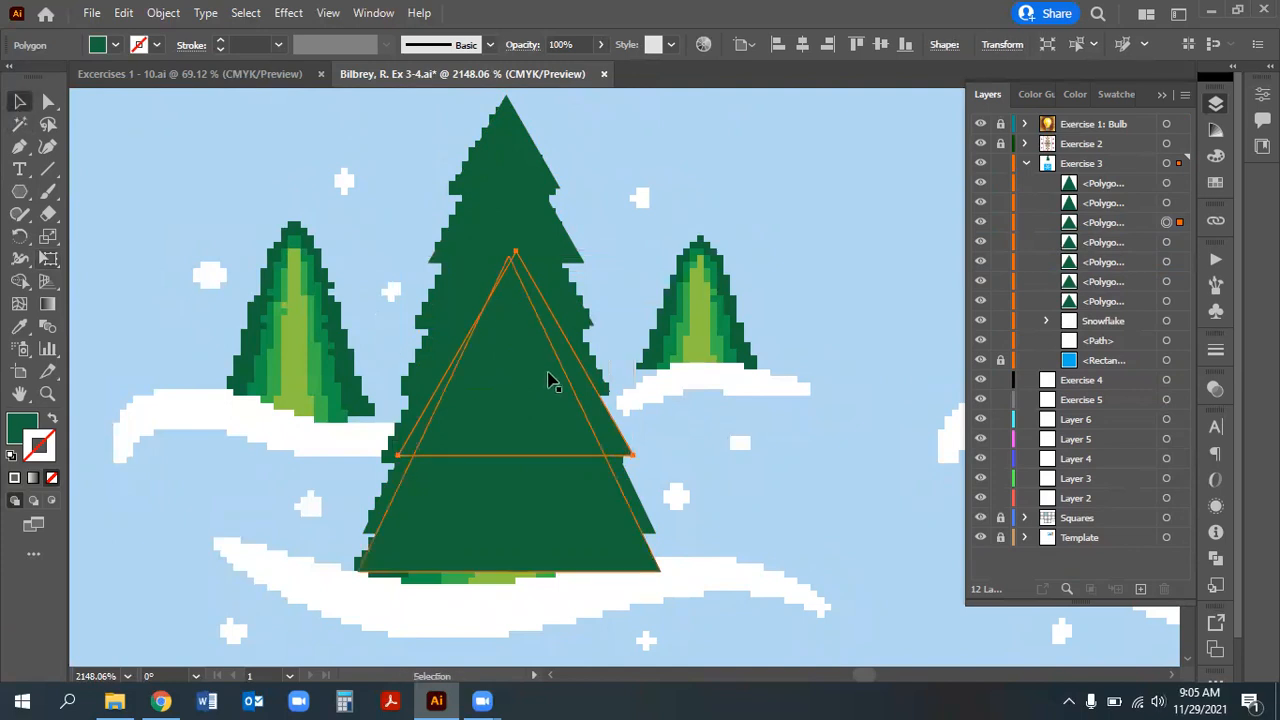
{"action": "left_click_drag", "start_coordinate": [582, 368], "coordinate": [566, 368]}
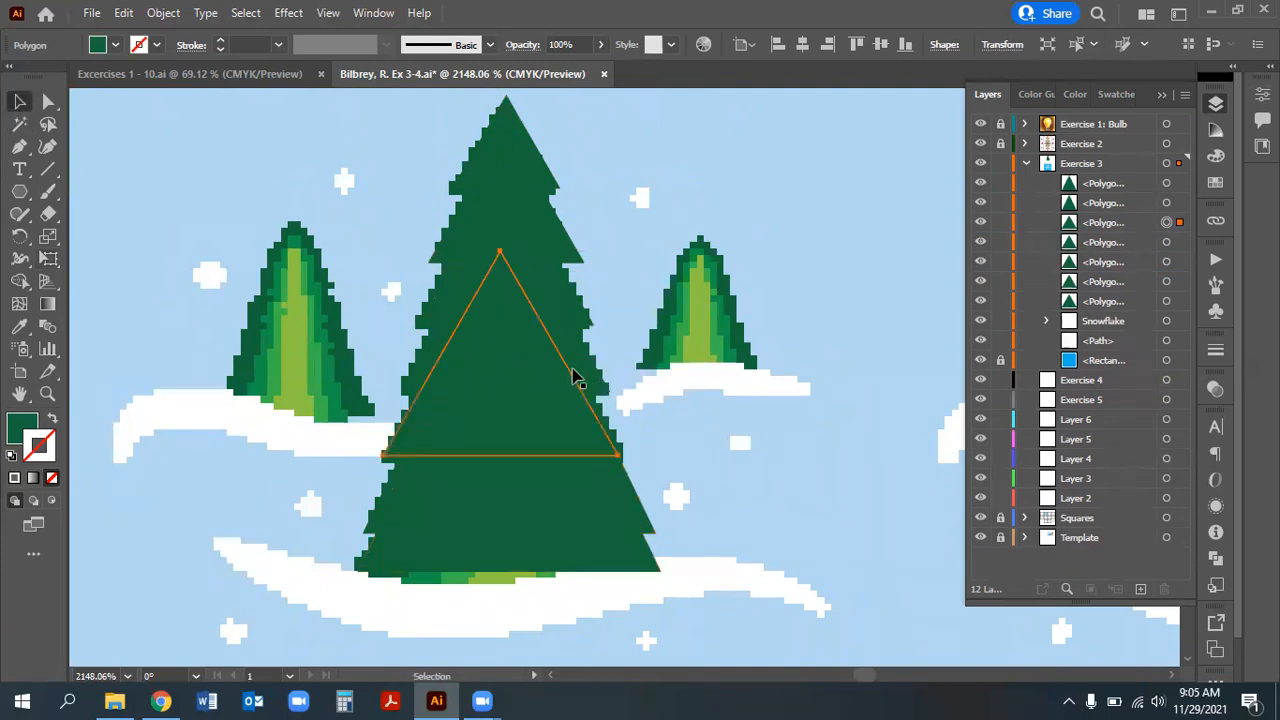
Select all seven tree triangles and align their horizontal centres to the selection
{"action": "left_click_drag", "start_coordinate": [655, 699], "coordinate": [649, 434]}
{"action": "scroll", "coordinate": [752, 404], "scroll_direction": "up", "scroll_amount": 1}
{"action": "left_click", "coordinate": [738, 45]}
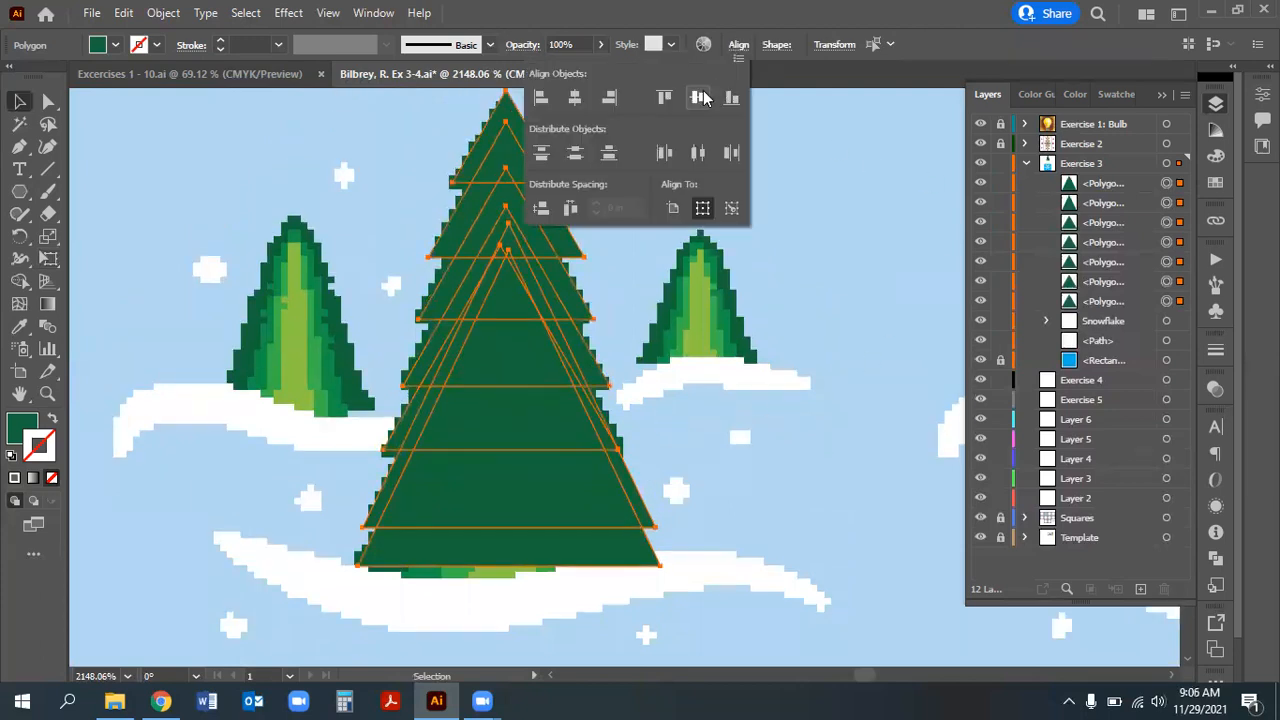
{"action": "left_click", "coordinate": [576, 98]}
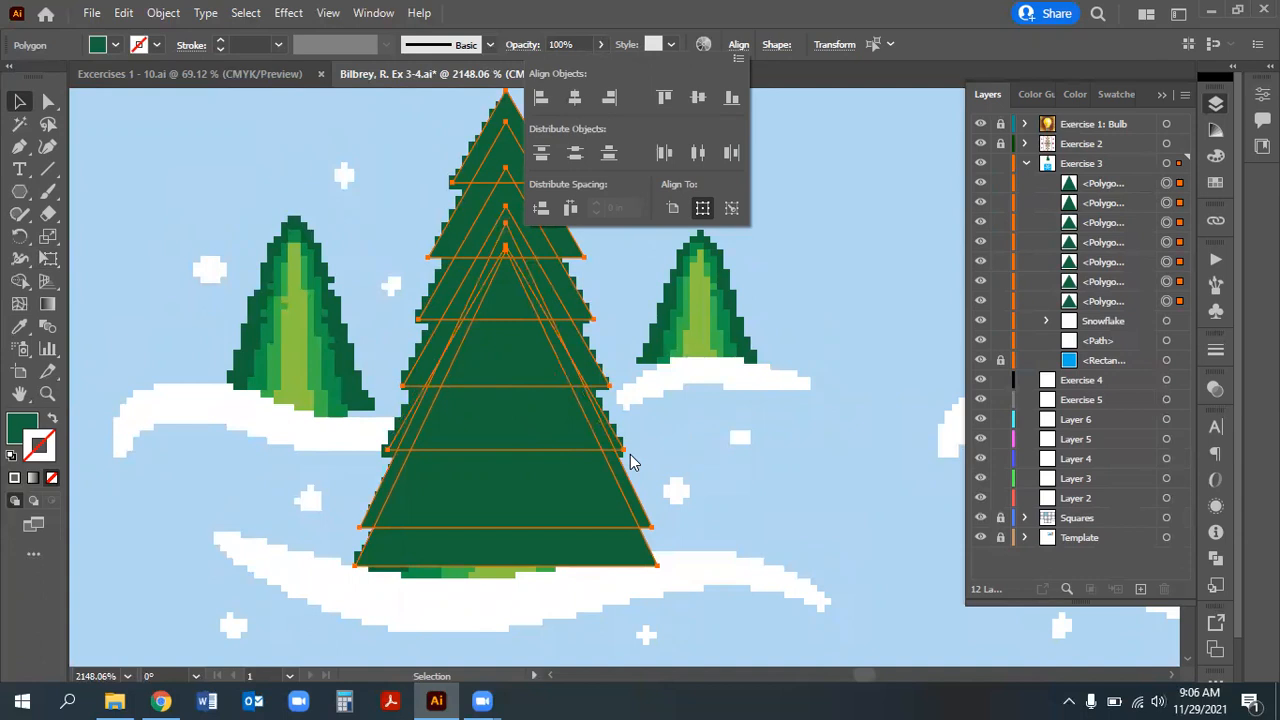
Hide the Template layer and deselect the triangles to check the tree's silhouette
{"action": "left_click", "coordinate": [980, 537]}
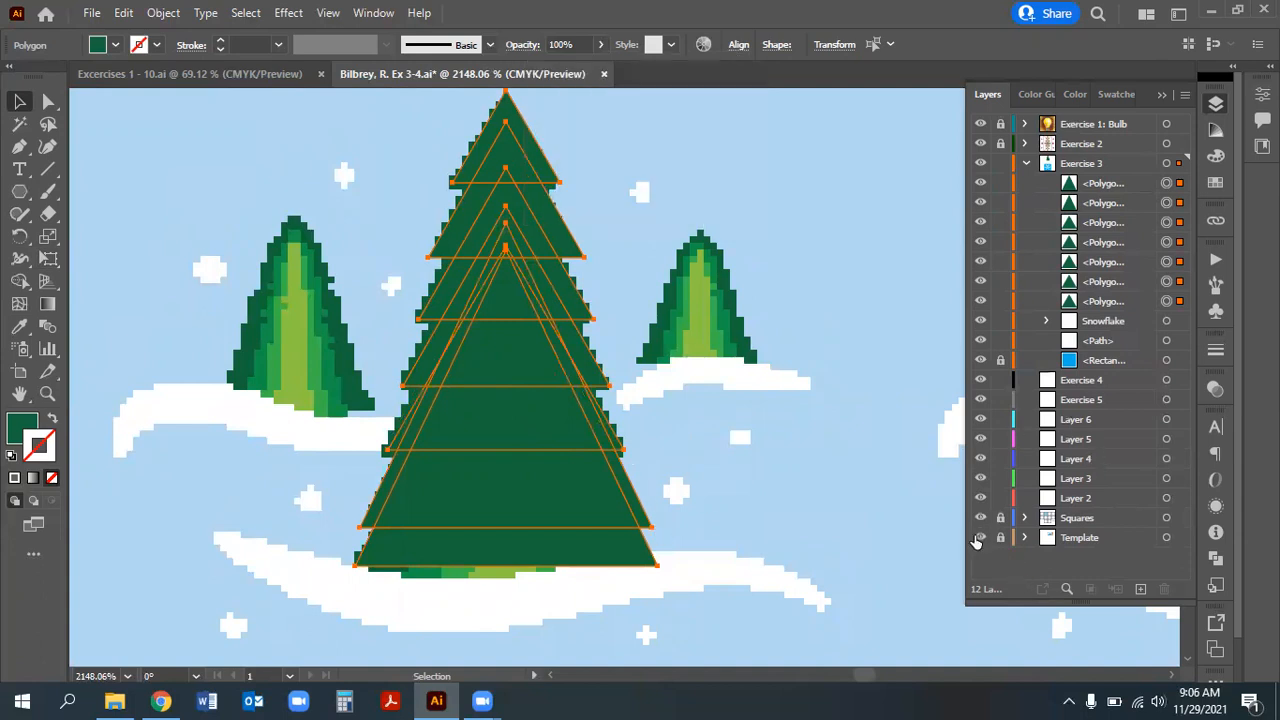
{"action": "left_click", "coordinate": [980, 537]}
{"action": "left_click", "coordinate": [781, 505]}
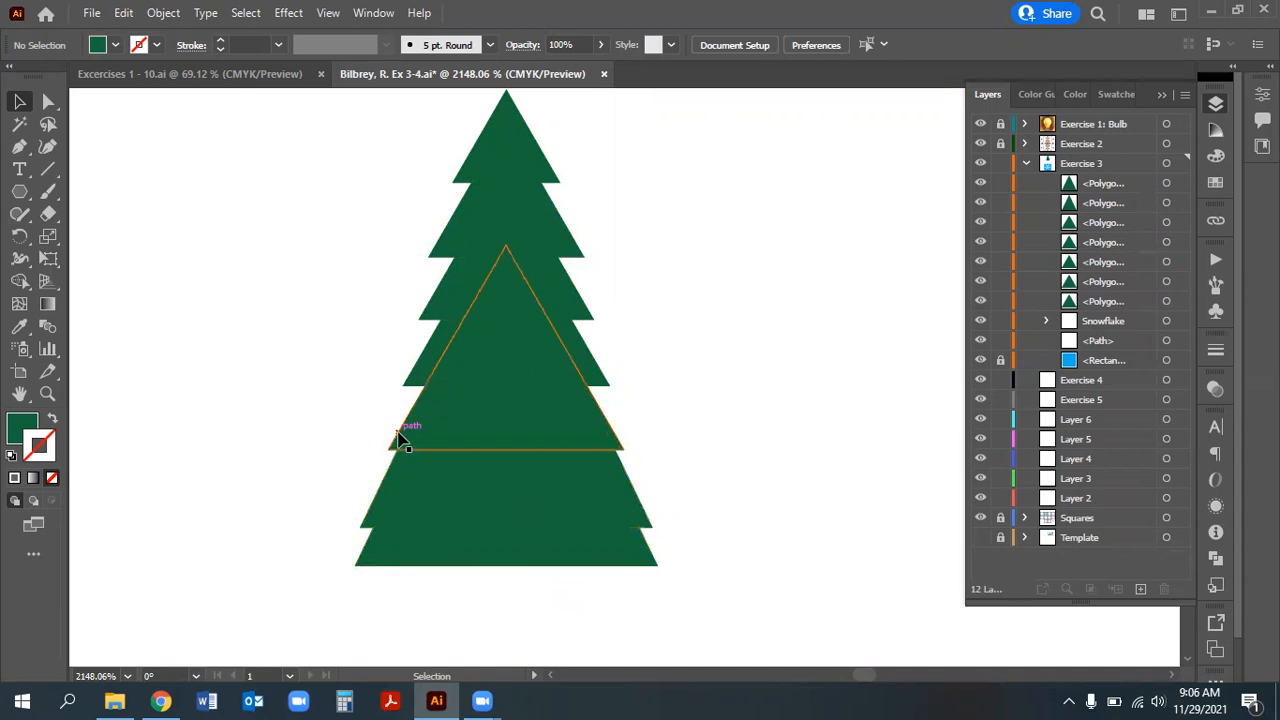
Enlarge the fifth-tier triangle from its centre to about 0.13 × 0.11 in, and clear the selection
{"action": "left_click", "coordinate": [508, 310]}
{"action": "left_click", "coordinate": [48, 237]}
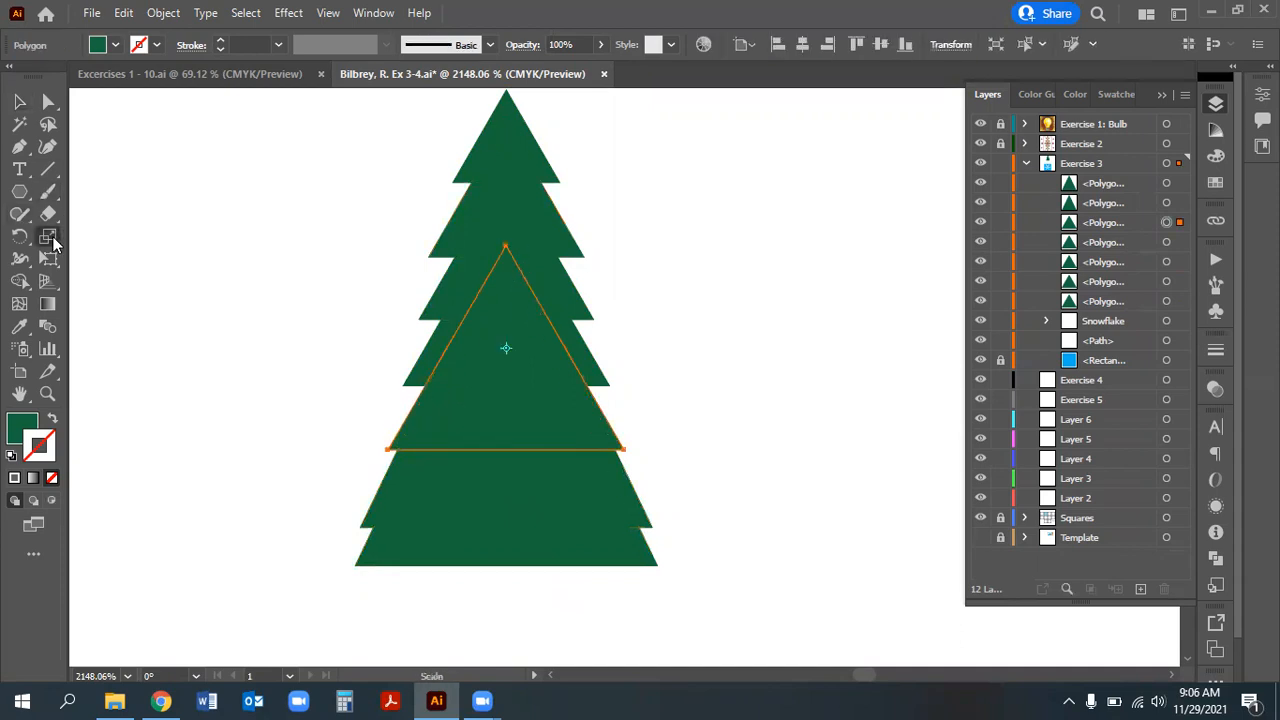
{"action": "left_click", "coordinate": [48, 257]}
{"action": "mouse_move", "coordinate": [626, 245]}
{"action": "left_mouse_down"}
{"action": "mouse_move", "coordinate": [634, 231]}
{"action": "mouse_move", "coordinate": [612, 247]}
{"action": "mouse_move", "coordinate": [629, 228]}
{"action": "left_mouse_up"}
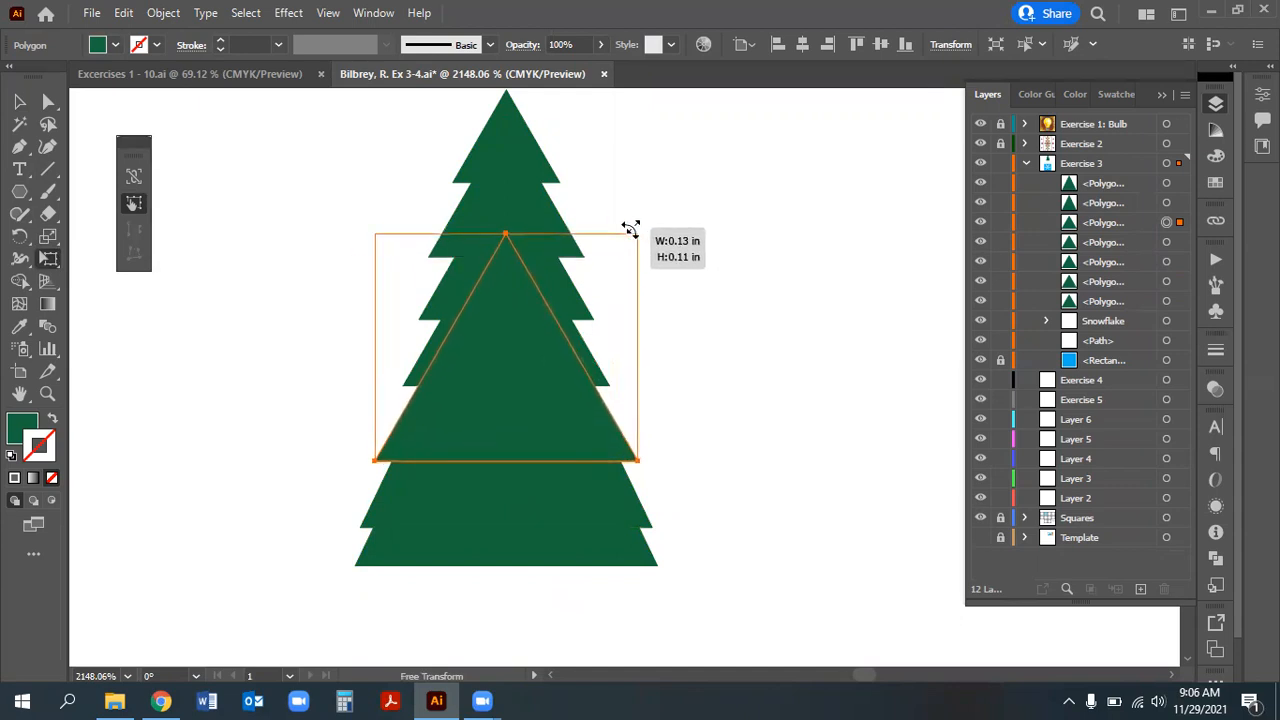
{"action": "left_click_drag", "start_coordinate": [630, 228], "coordinate": [629, 232]}
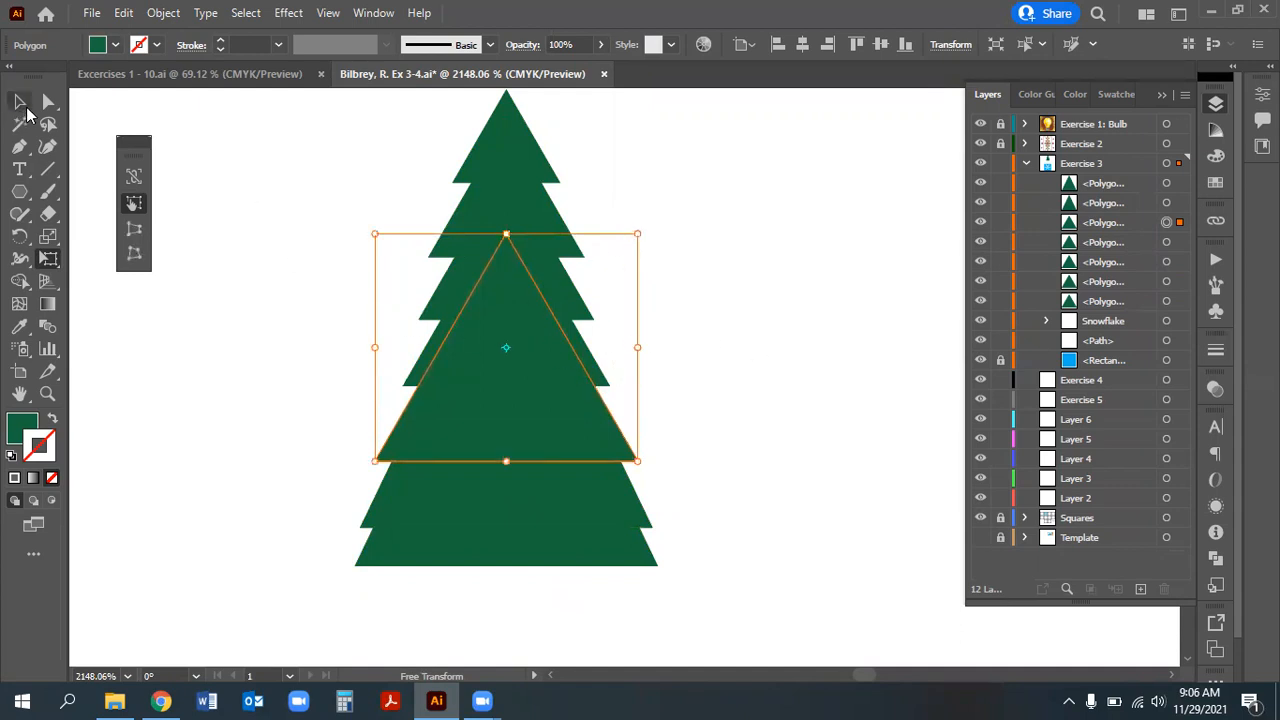
{"action": "key", "text": "v"}
{"action": "left_click", "coordinate": [271, 200]}
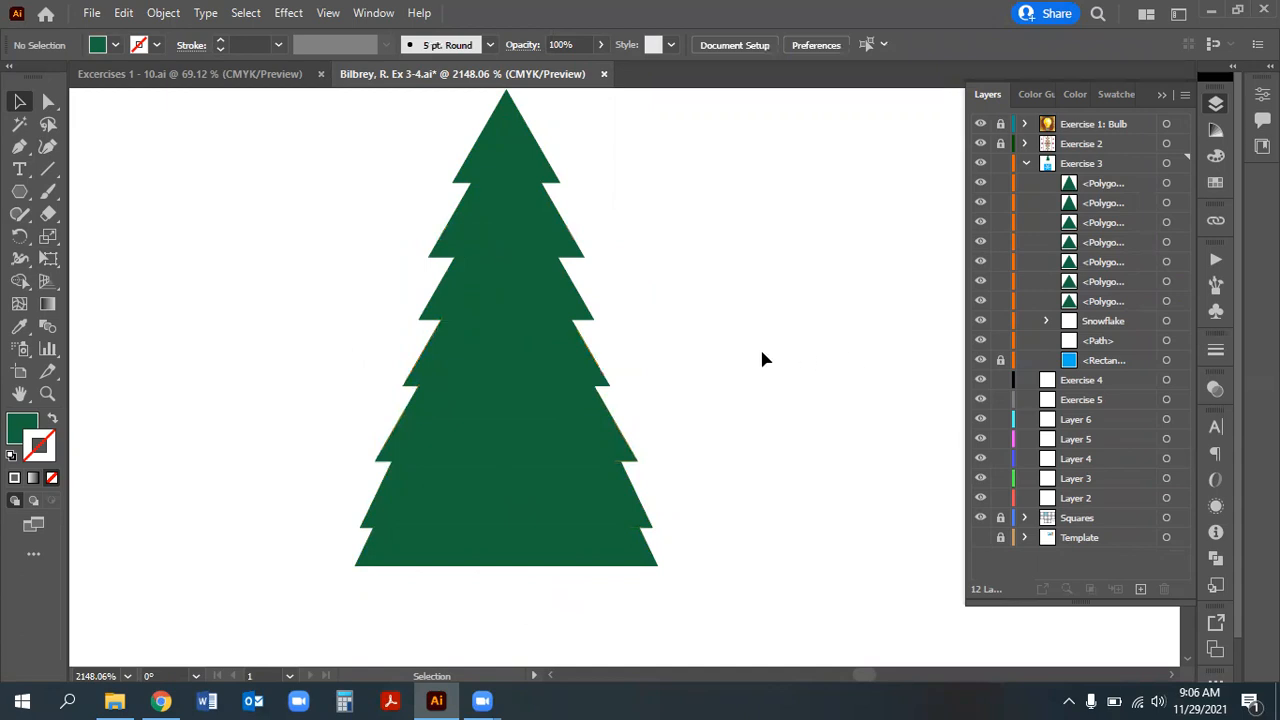
Enlarge the fourth-tier triangle slightly from its centre and deselect it
{"action": "left_click", "coordinate": [436, 358]}
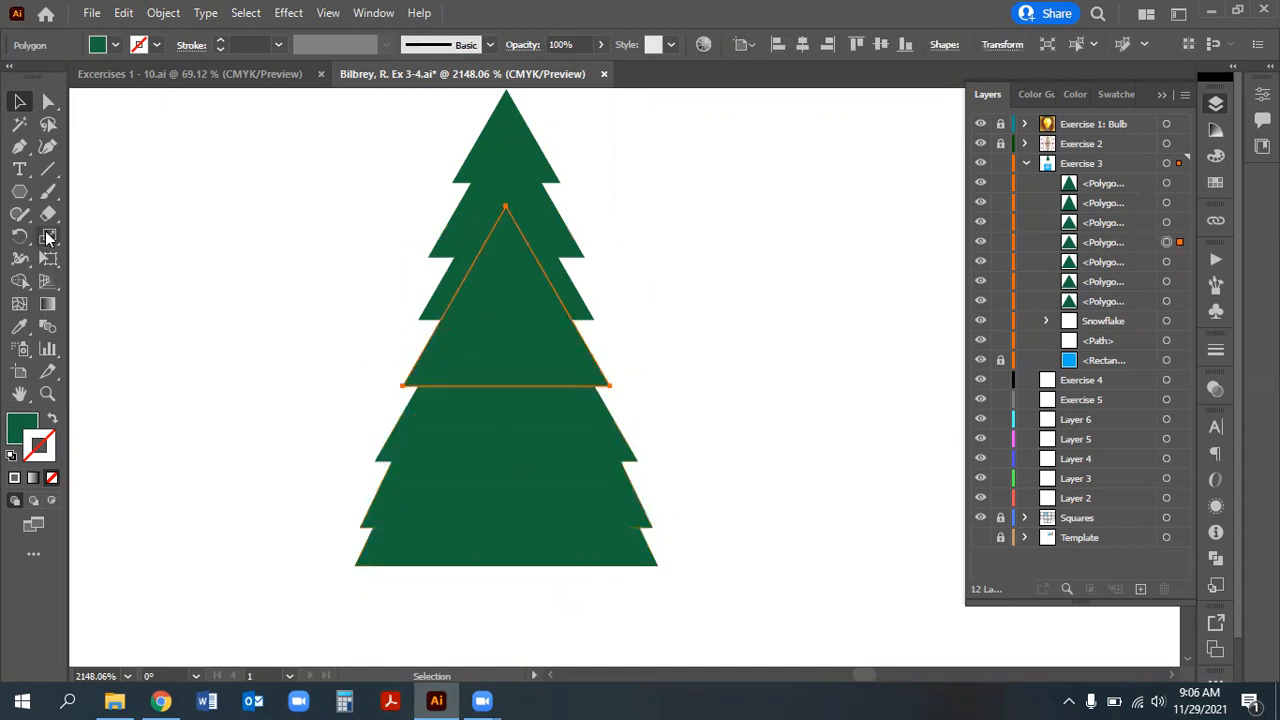
{"action": "key", "text": "e"}
{"action": "mouse_move", "coordinate": [606, 207]}
{"action": "left_mouse_down"}
{"action": "mouse_move", "coordinate": [617, 200]}
{"action": "mouse_move", "coordinate": [598, 214]}
{"action": "mouse_move", "coordinate": [614, 200]}
{"action": "left_mouse_up"}
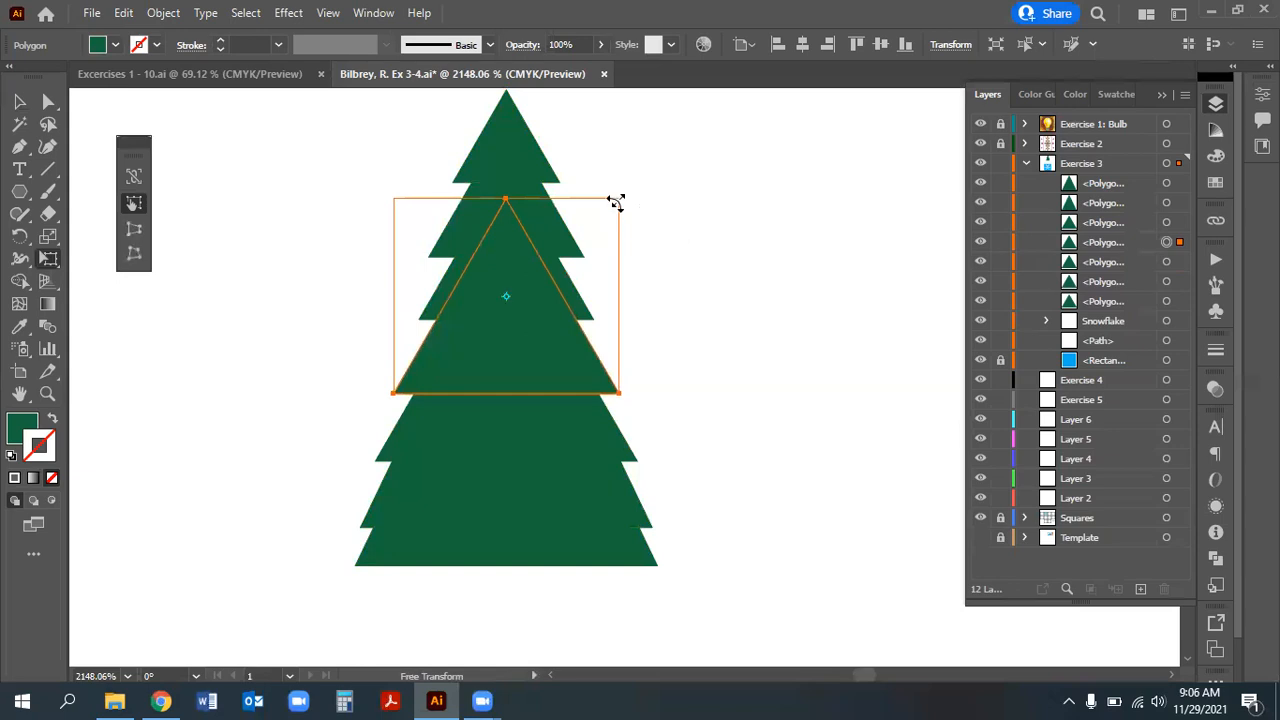
{"action": "left_click", "coordinate": [20, 102]}
{"action": "left_click", "coordinate": [683, 354]}
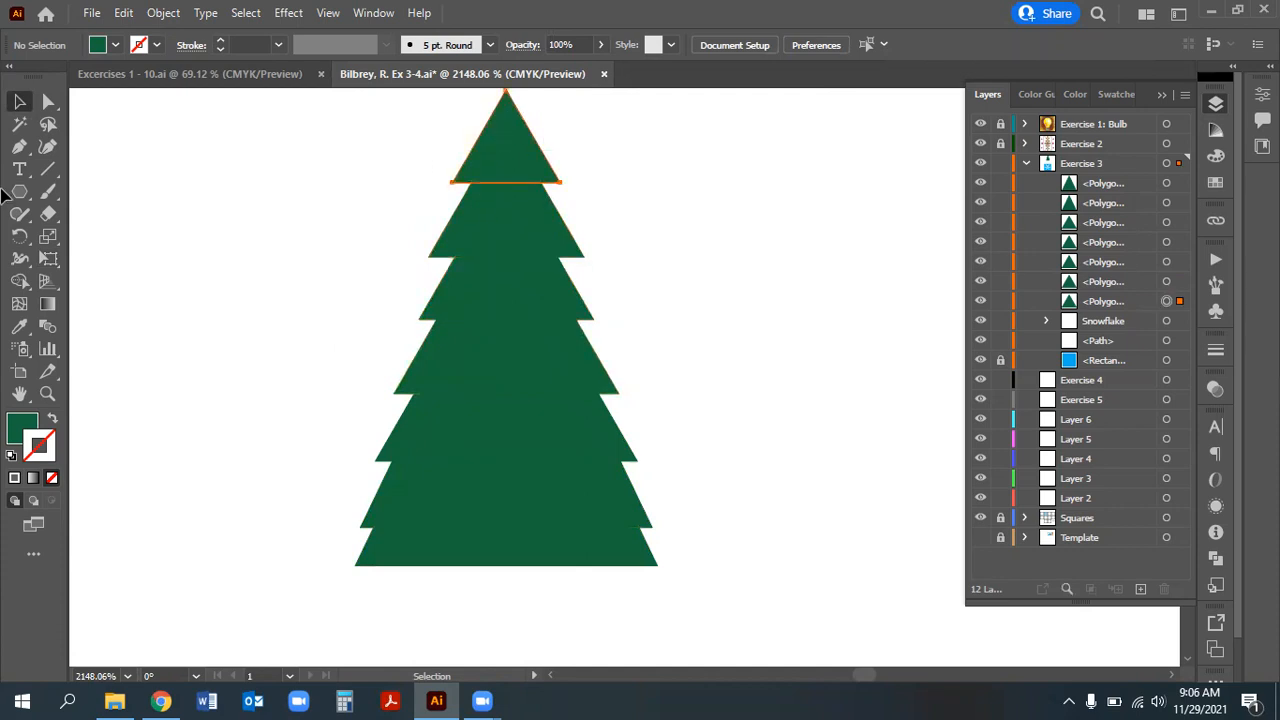
Narrow the topmost triangle slightly and evenly on both sides, keeping its height
{"action": "left_click", "coordinate": [508, 120]}
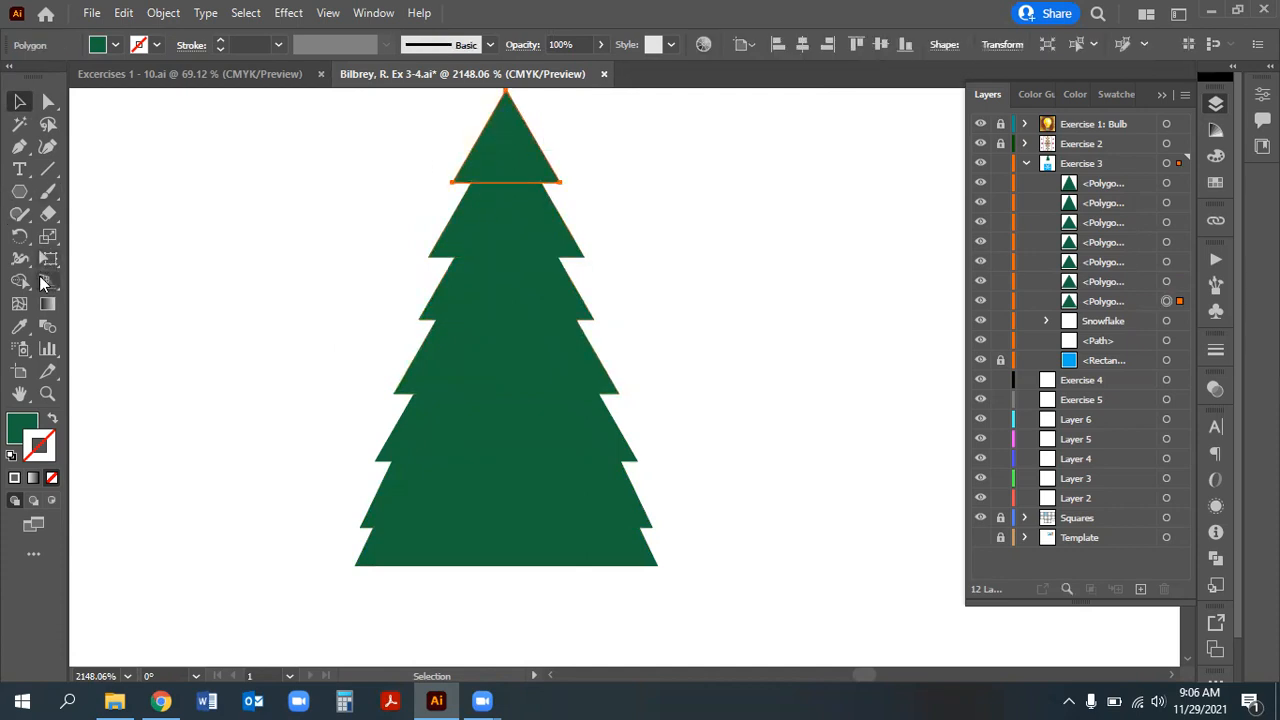
{"action": "left_click", "coordinate": [44, 283]}
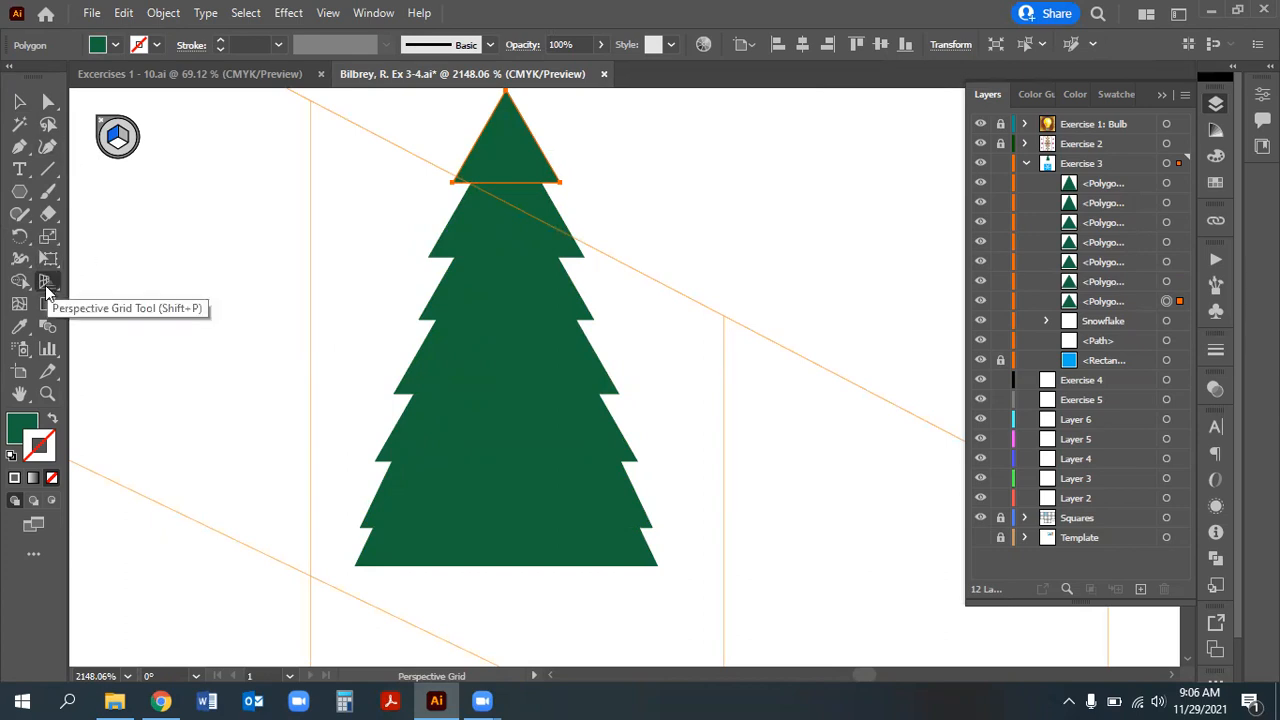
{"action": "key", "text": "ctrl+shift+i"}
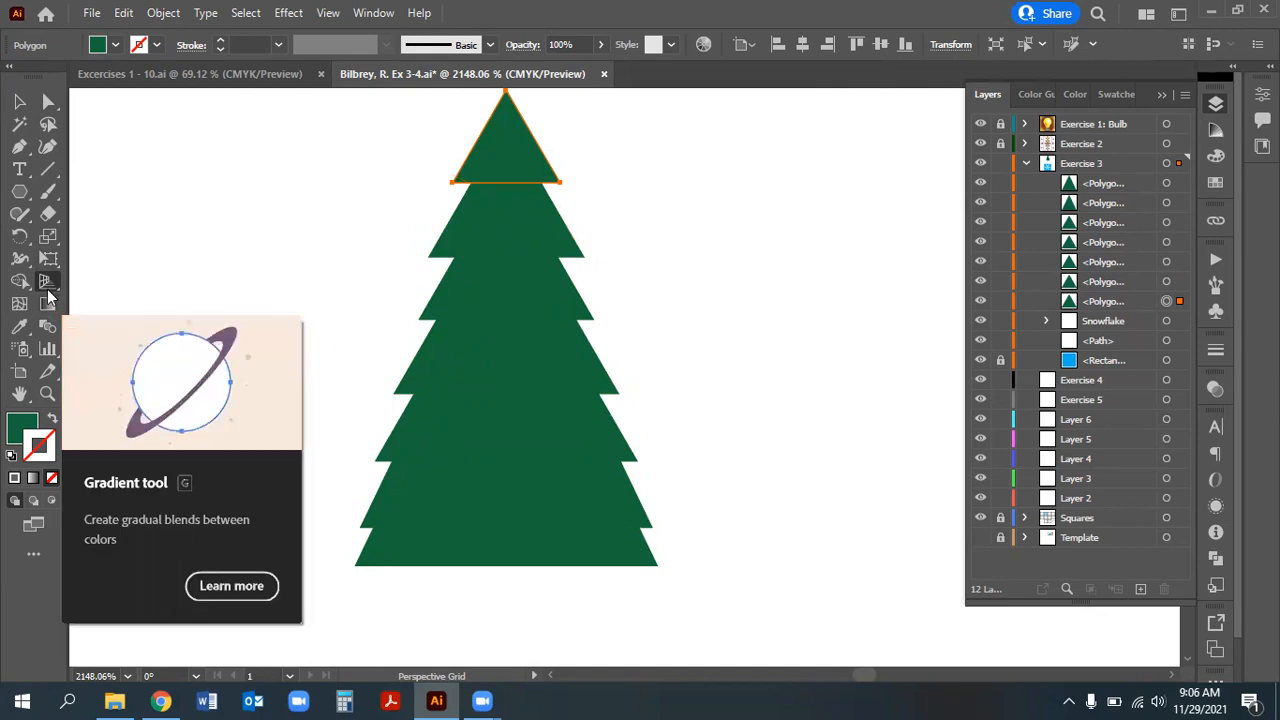
{"action": "left_click", "coordinate": [49, 259]}
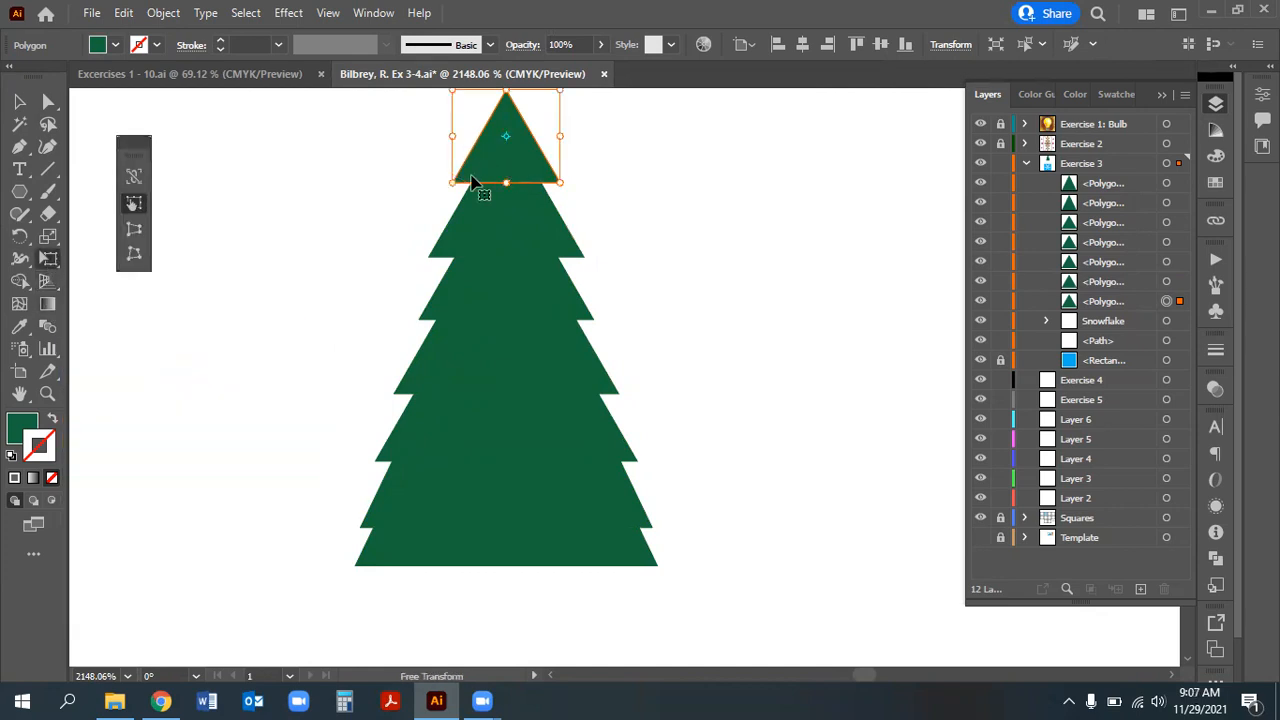
{"action": "scroll", "coordinate": [480, 185], "scroll_direction": "up", "scroll_amount": 1}
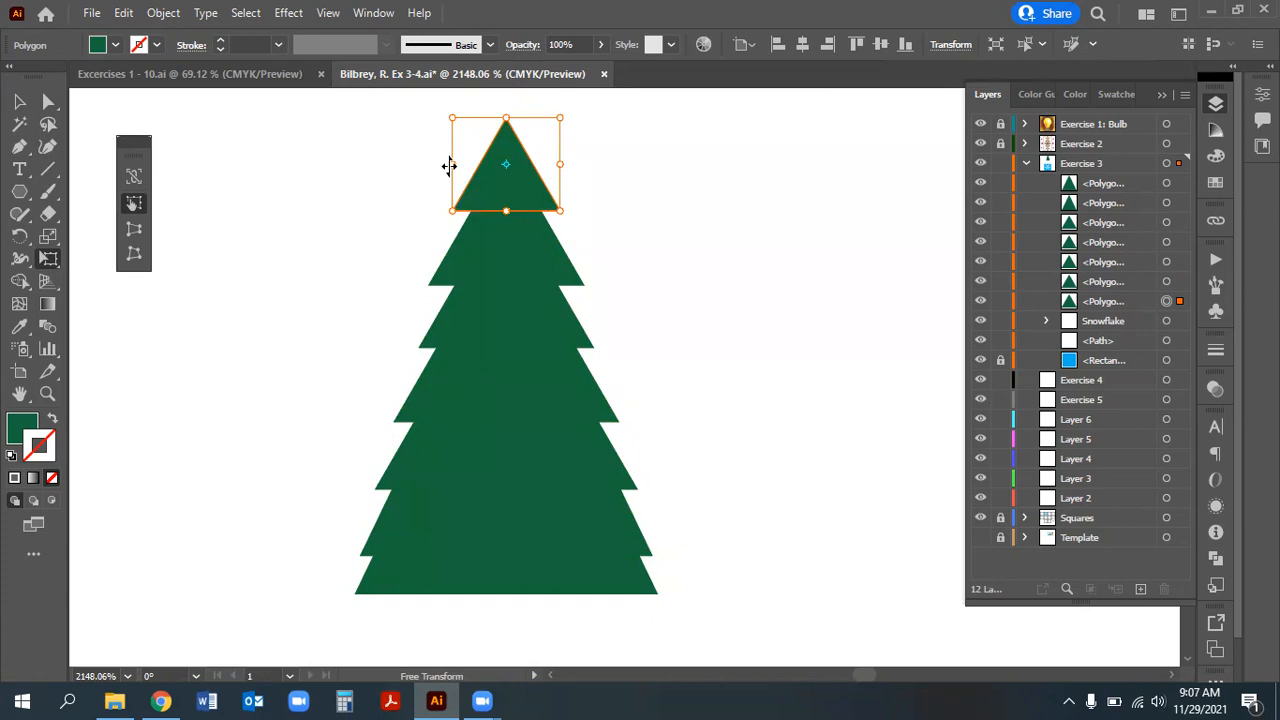
{"action": "left_click_drag", "start_coordinate": [449, 165], "coordinate": [457, 164]}
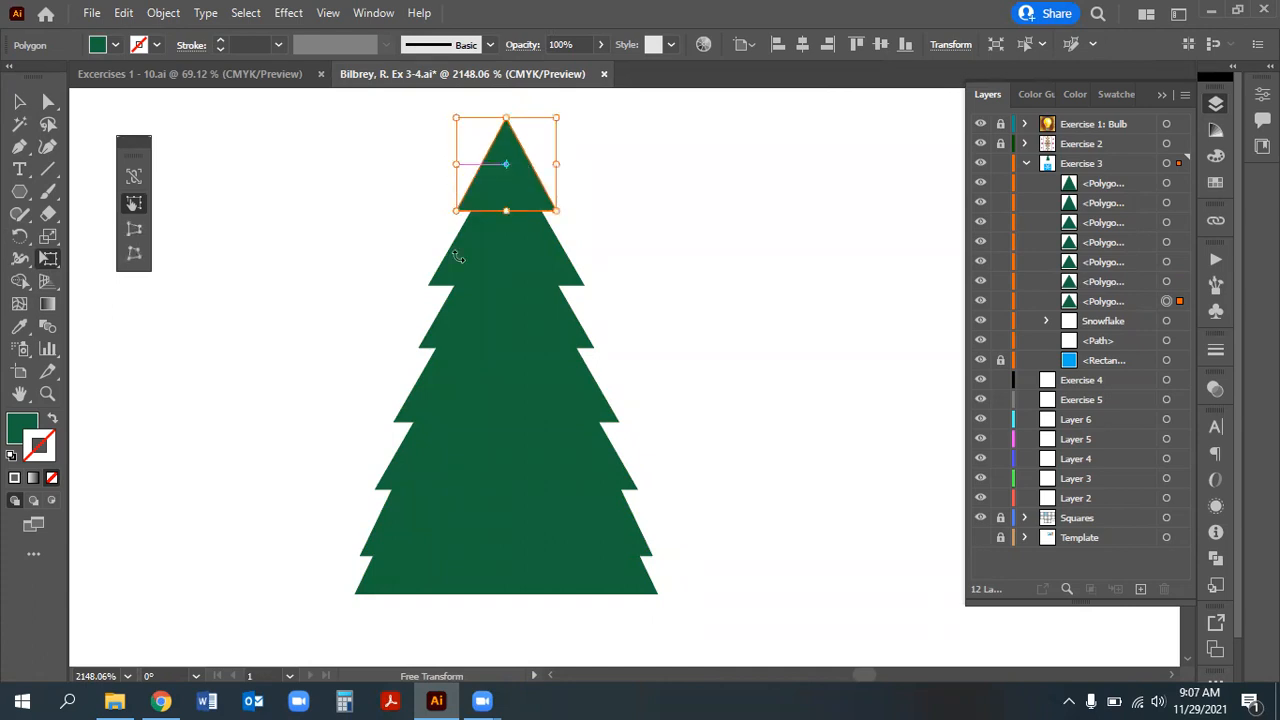
{"action": "left_click", "coordinate": [19, 101]}
Narrow the second-tier triangle evenly about its centre without altering its height, and deselect it
{"action": "left_click", "coordinate": [450, 284]}
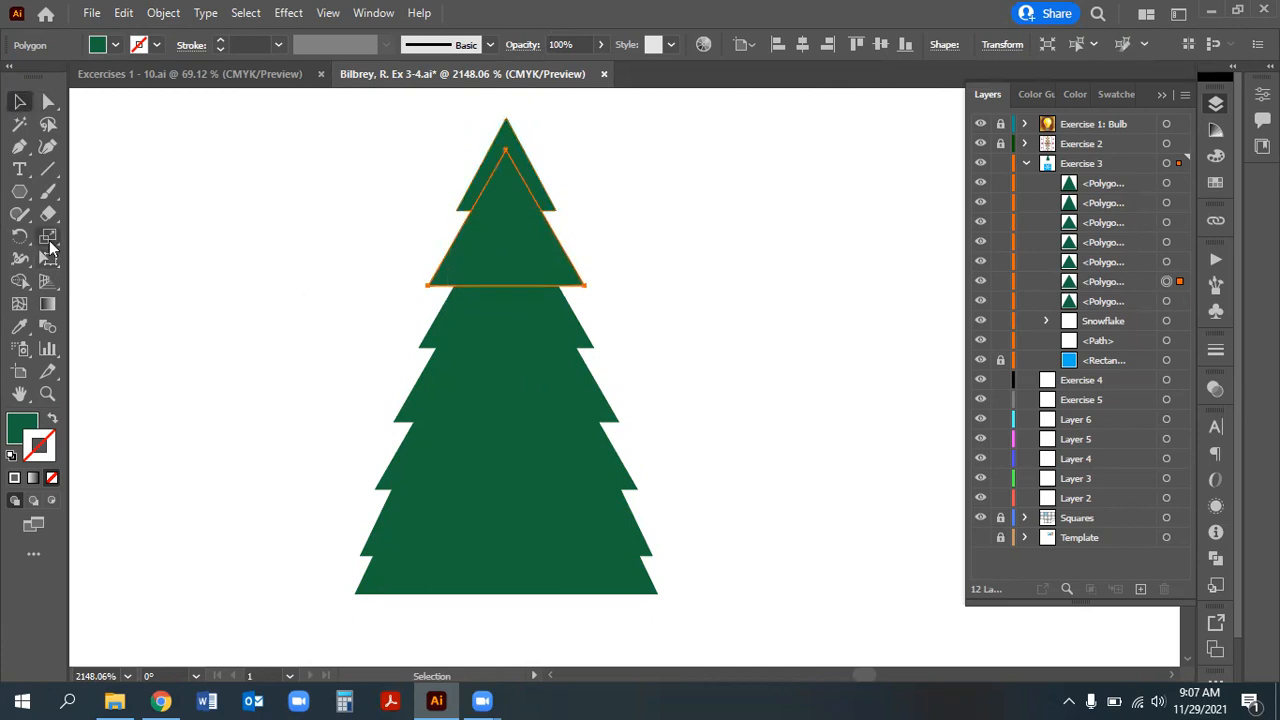
{"action": "left_click", "coordinate": [48, 258]}
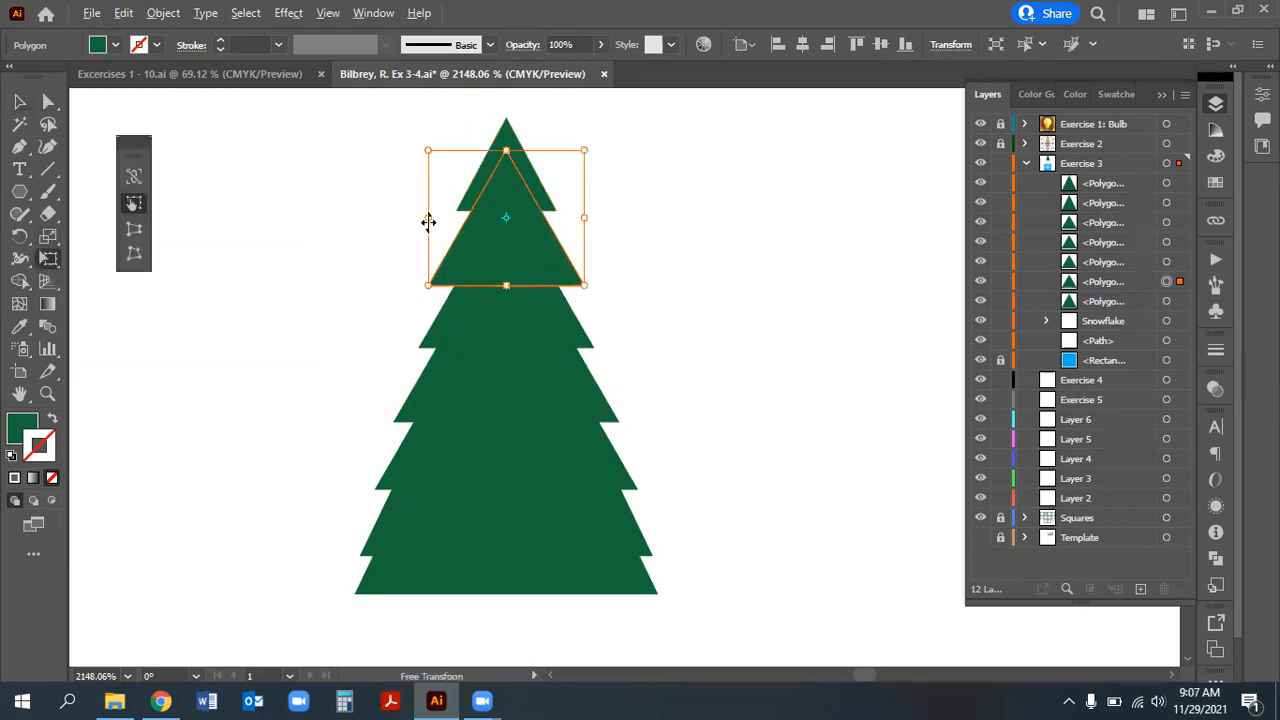
{"action": "left_click_drag", "start_coordinate": [428, 222], "coordinate": [437, 219]}
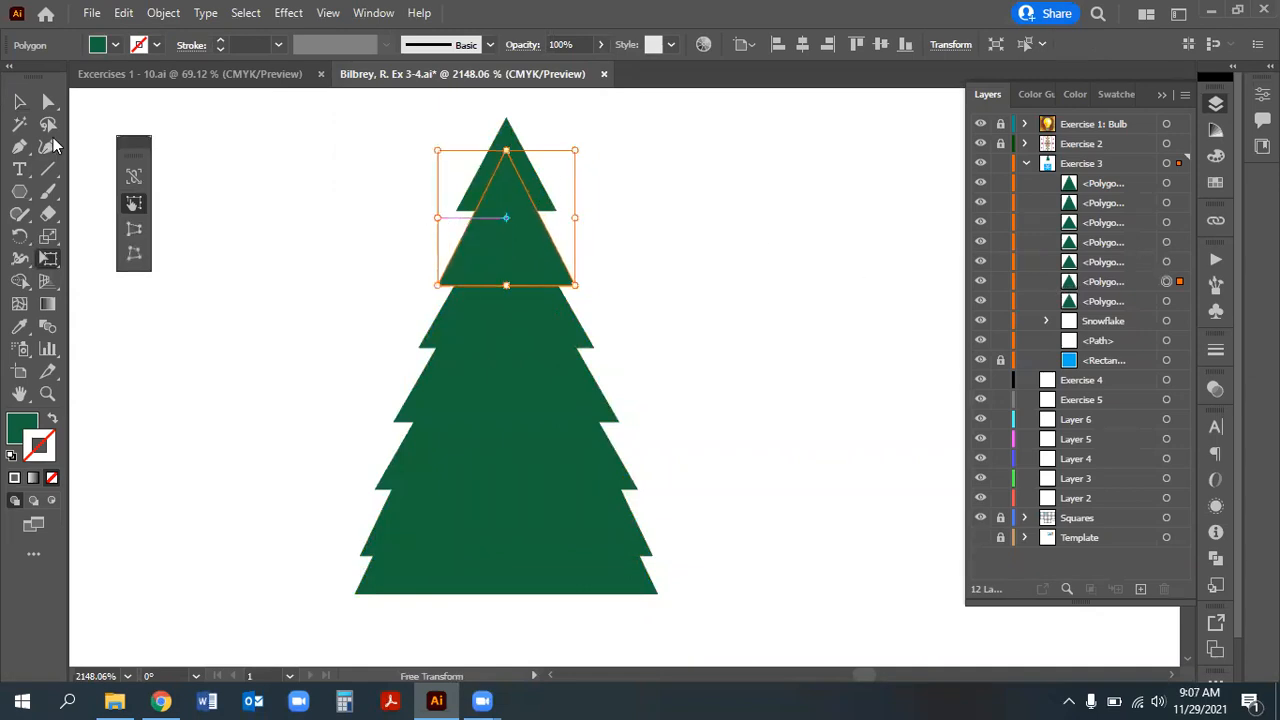
{"action": "left_click", "coordinate": [19, 101]}
{"action": "left_click", "coordinate": [770, 348]}
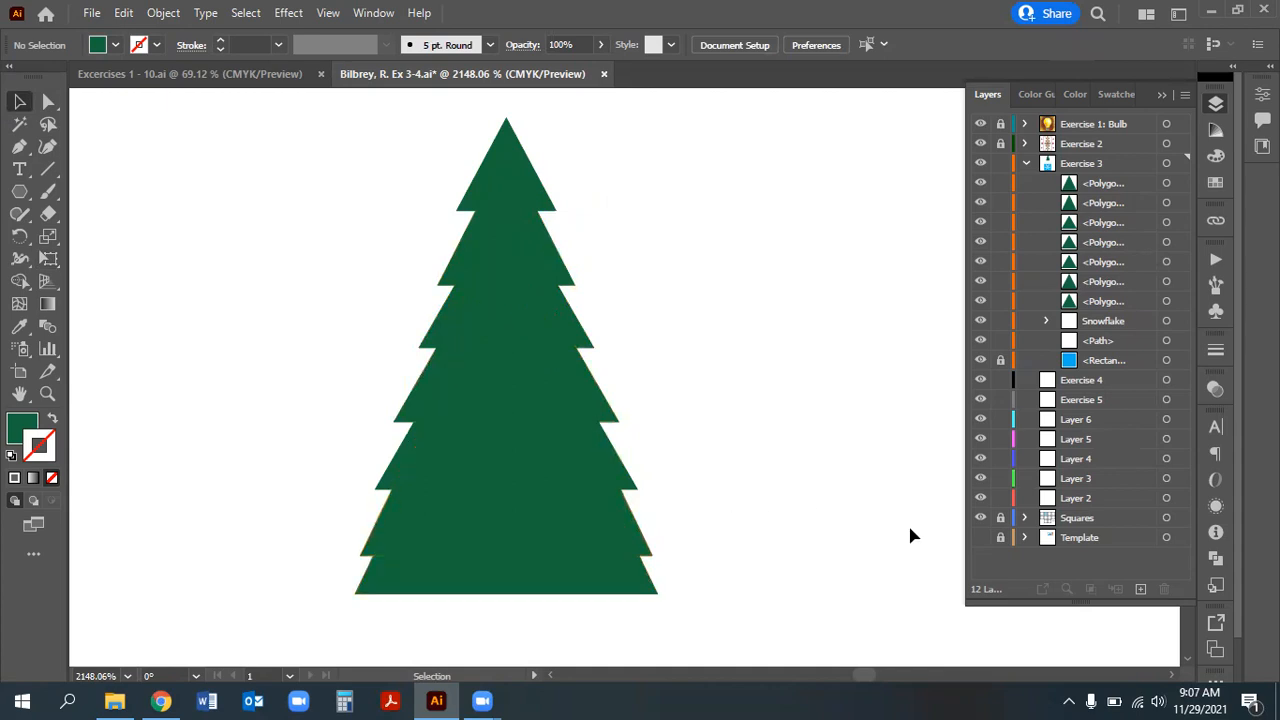
Try nudging the bottom triangle down, move it back to its original place, and deselect it
{"action": "left_click", "coordinate": [496, 577]}
{"action": "key", "text": "Down"}
{"action": "key", "text": "Down"}
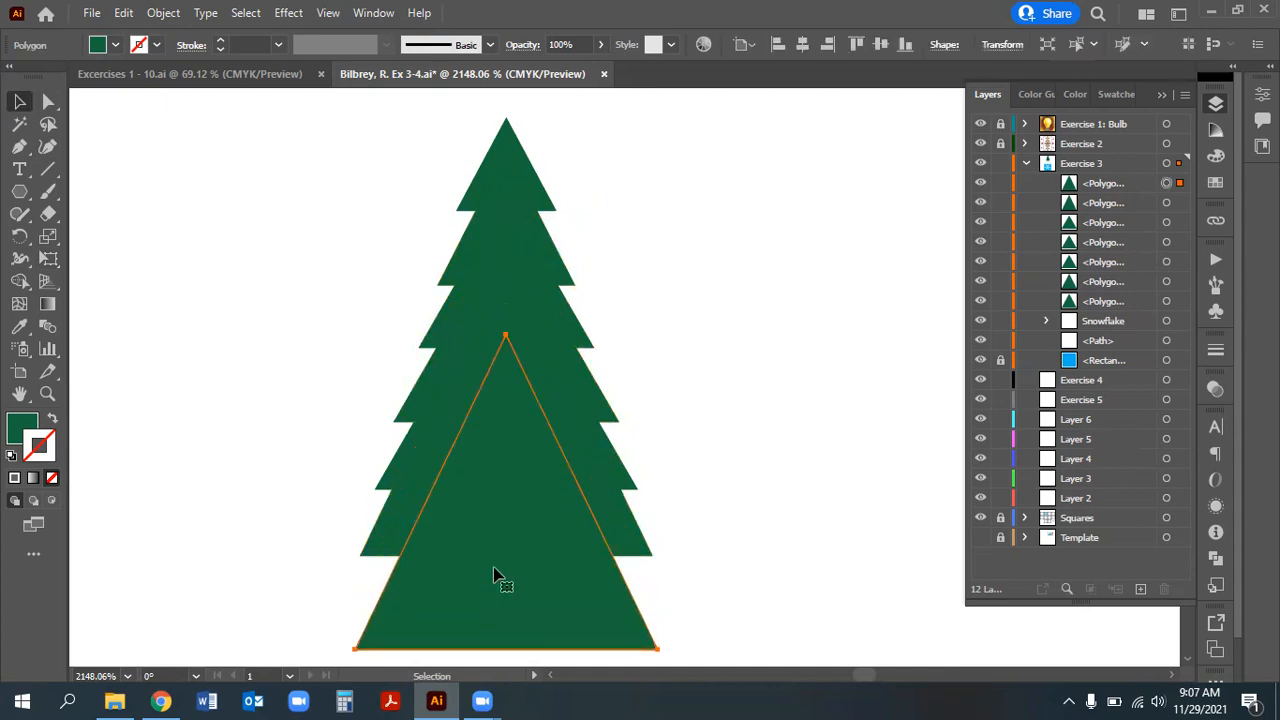
{"action": "key", "text": "Up"}
{"action": "key", "text": "Up"}
{"action": "left_click", "coordinate": [383, 298]}
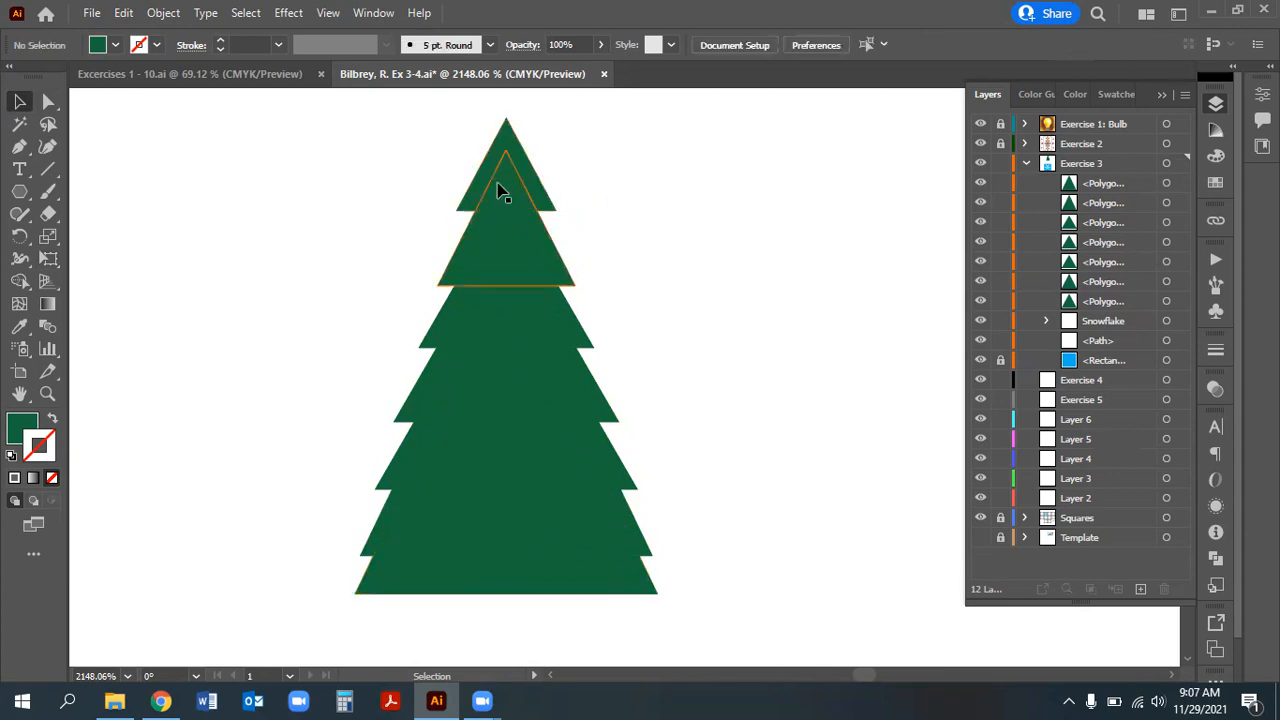
Narrow the tree's top triangle a little further about its centre and select all seven triangles
{"action": "left_click", "coordinate": [516, 158]}
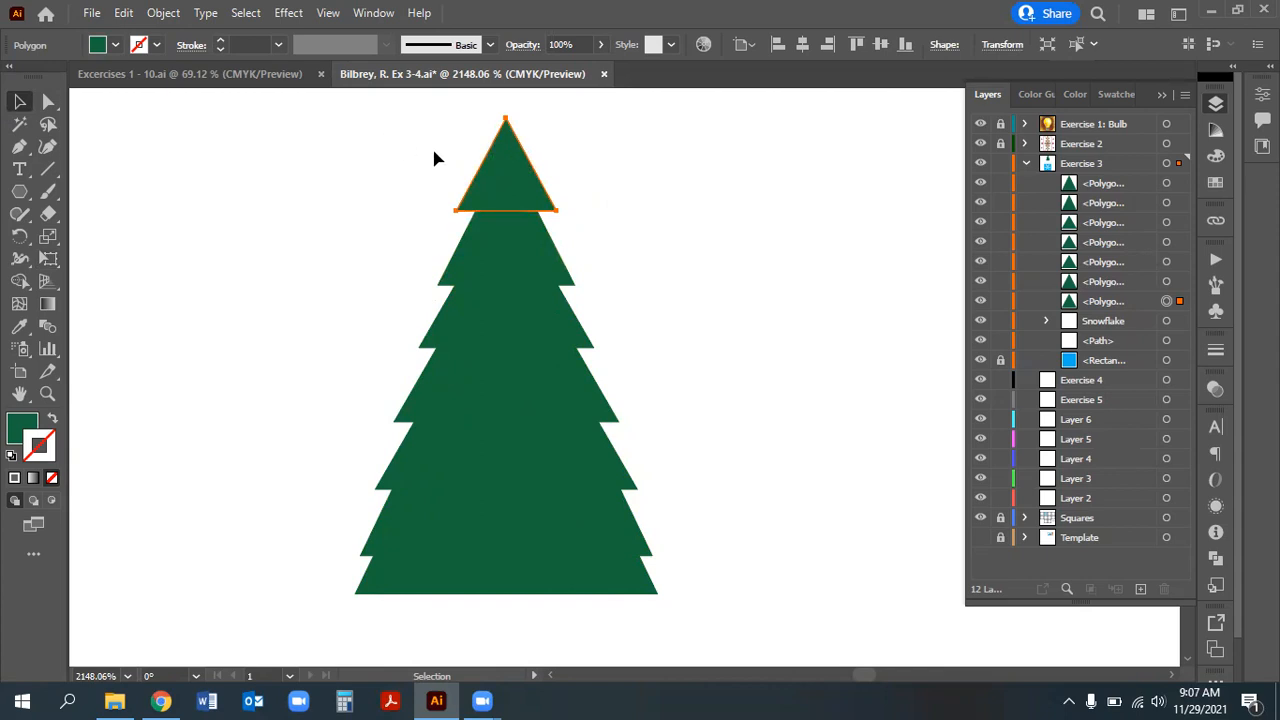
{"action": "left_click", "coordinate": [49, 260]}
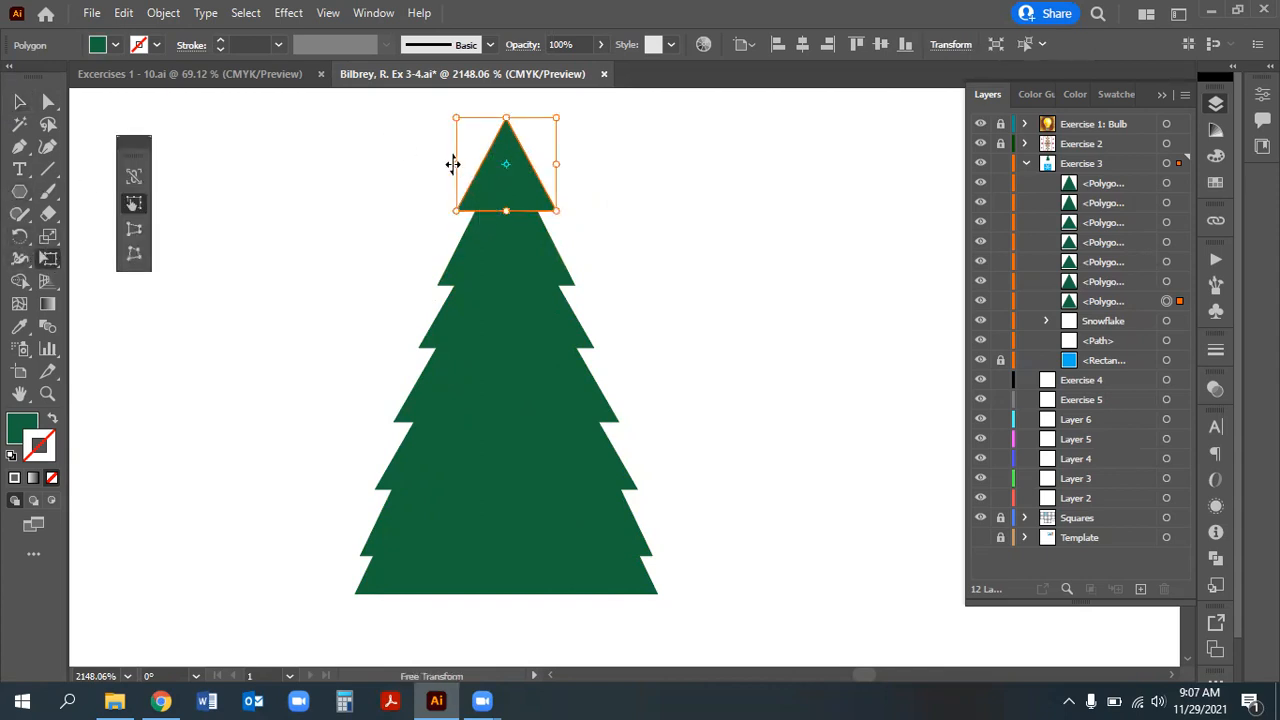
{"action": "left_click_drag", "start_coordinate": [455, 165], "coordinate": [613, 508]}
{"action": "left_click", "coordinate": [18, 103]}
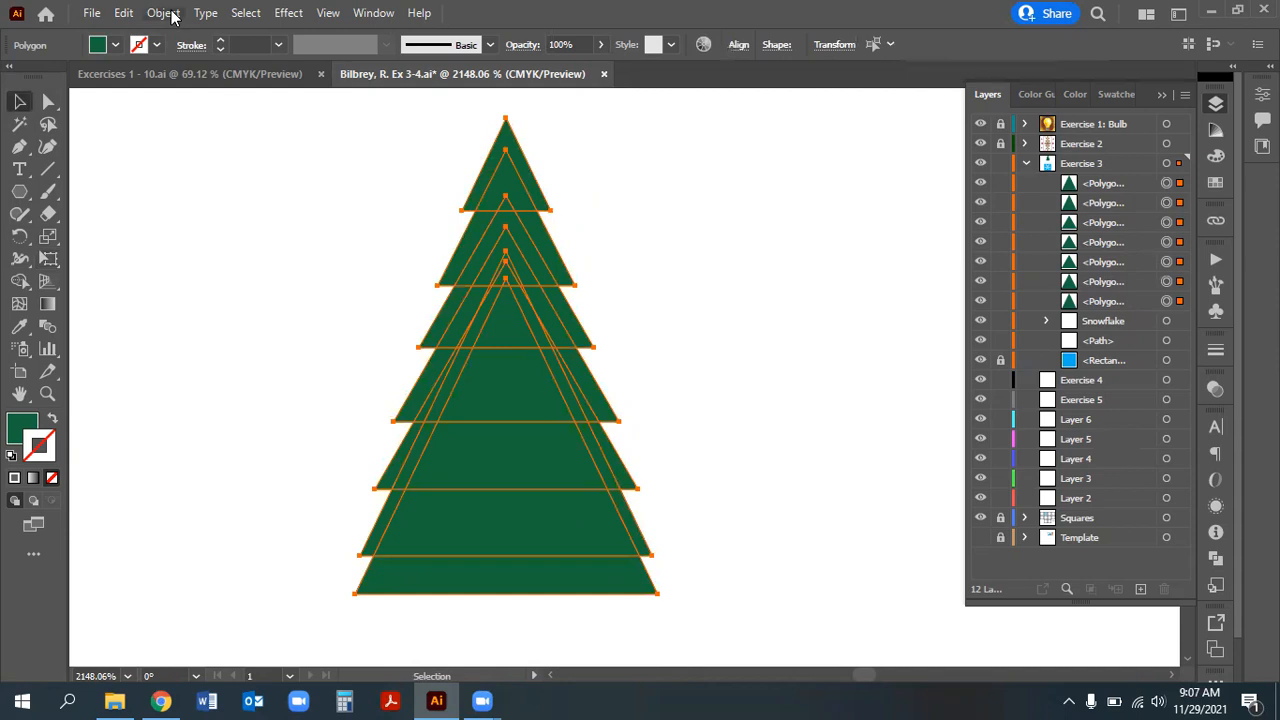
Group the seven selected tree triangles
{"action": "left_click", "coordinate": [163, 13]}
{"action": "left_click", "coordinate": [742, 45]}
{"action": "left_click", "coordinate": [738, 45]}
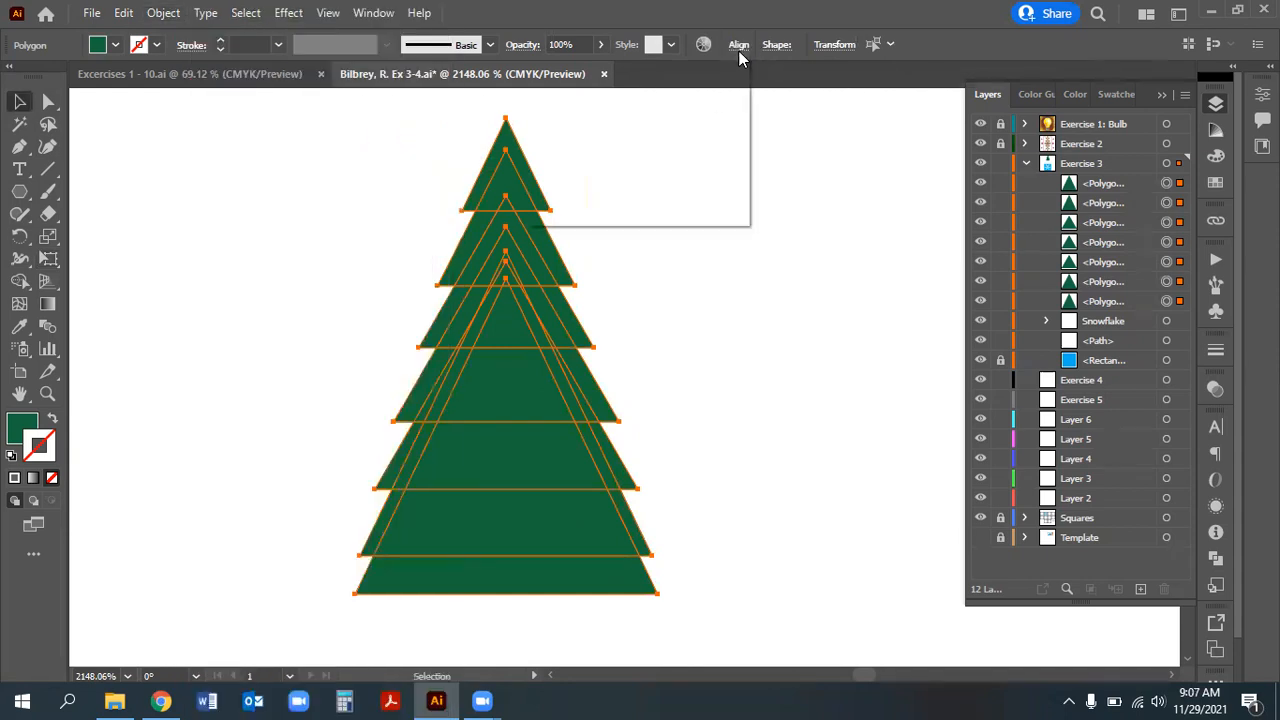
{"action": "left_click", "coordinate": [166, 14]}
{"action": "left_click", "coordinate": [163, 13]}
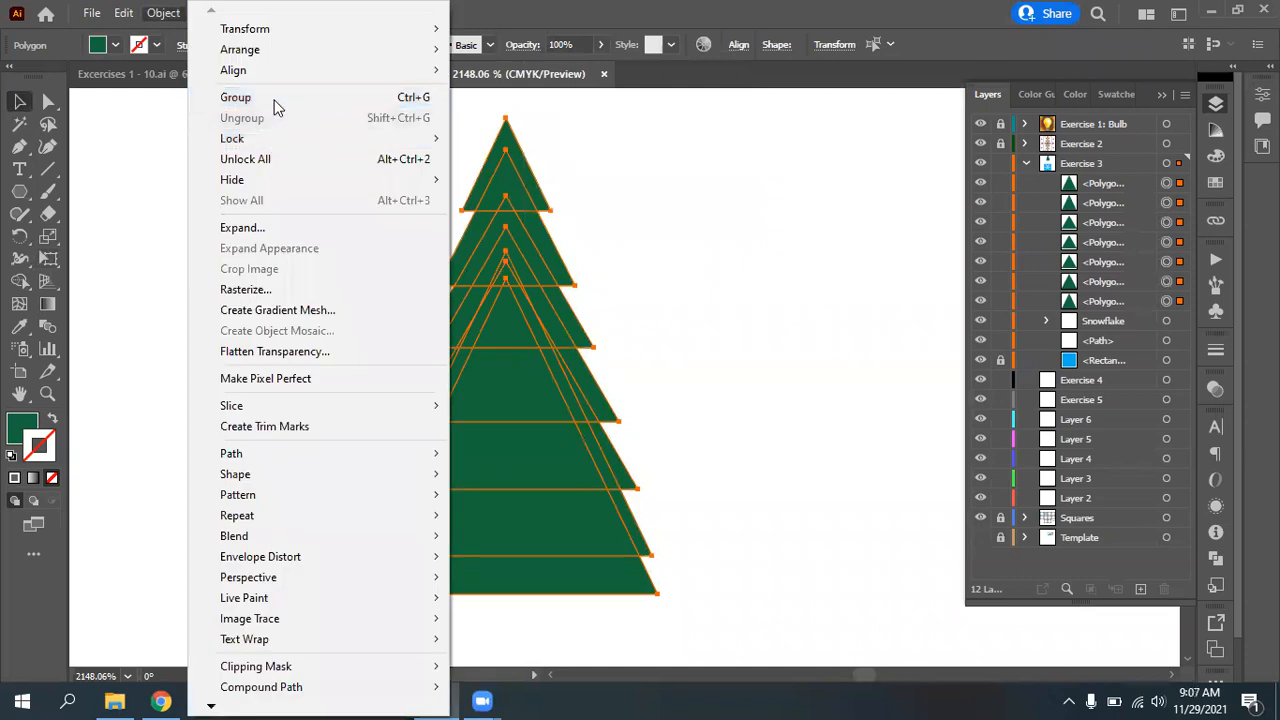
{"action": "left_click", "coordinate": [277, 98]}
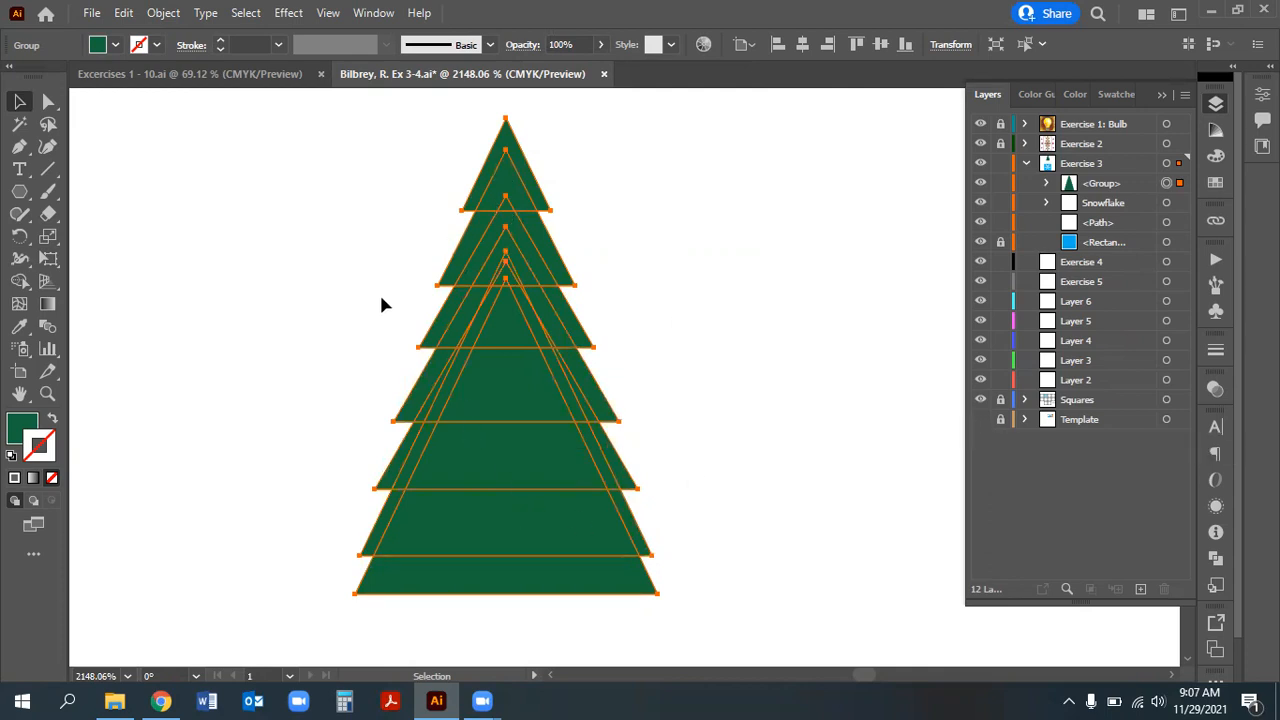
Merge the grouped tree triangles into one single path with the Pathfinder Unite shape mode
{"action": "left_click", "coordinate": [373, 12]}
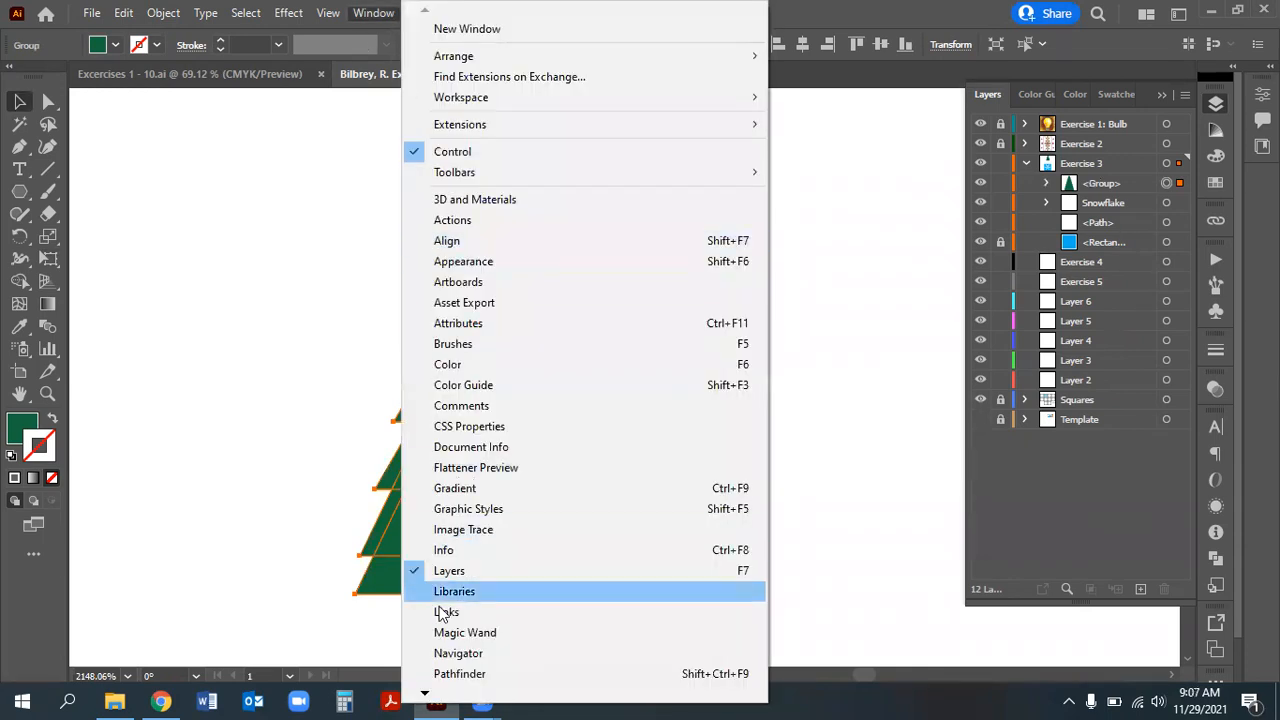
{"action": "left_click", "coordinate": [459, 673]}
{"action": "left_click", "coordinate": [996, 470]}
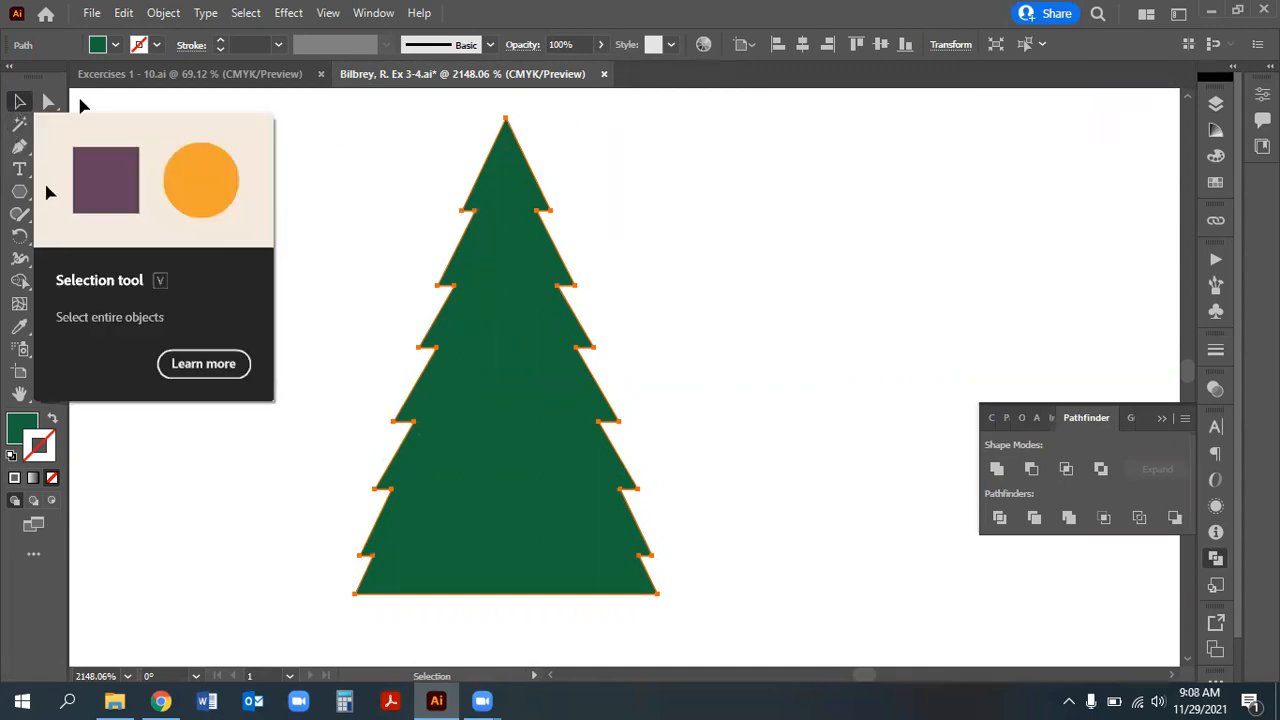
Save the document and redisplay the layer list
{"action": "key", "text": "a"}
{"action": "key", "text": "ctrl+s"}
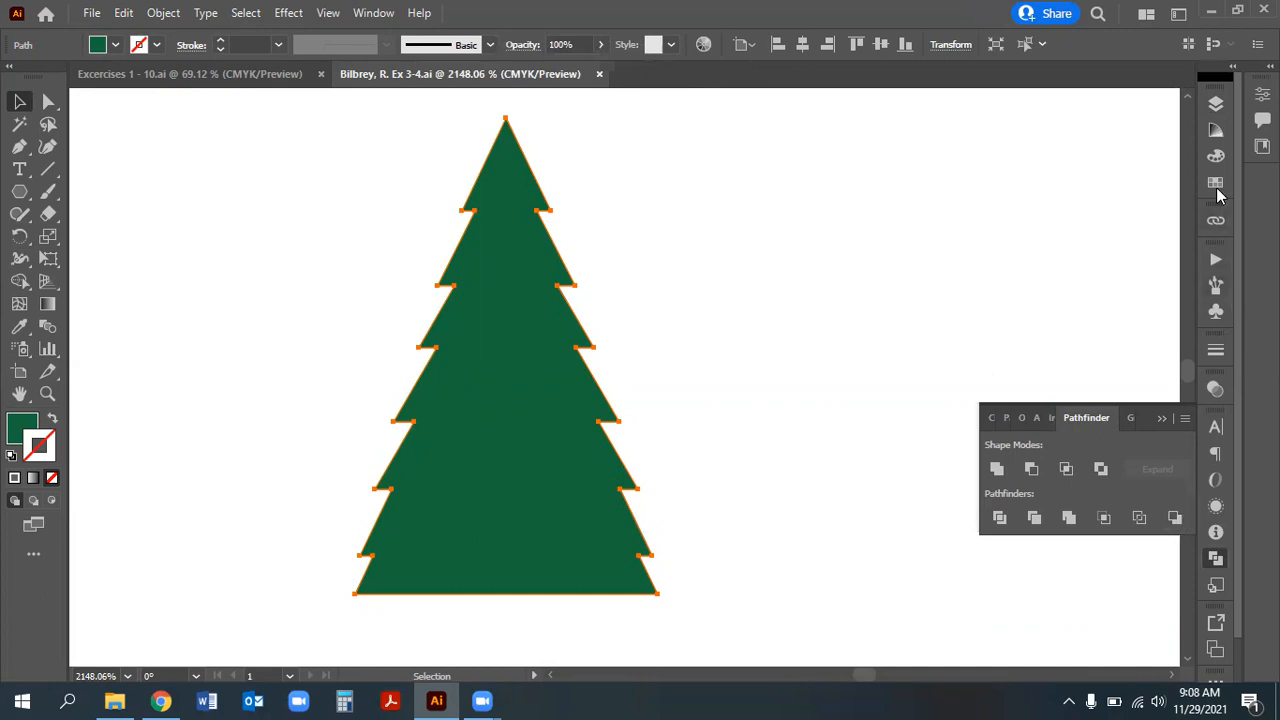
{"action": "left_click", "coordinate": [1216, 103]}
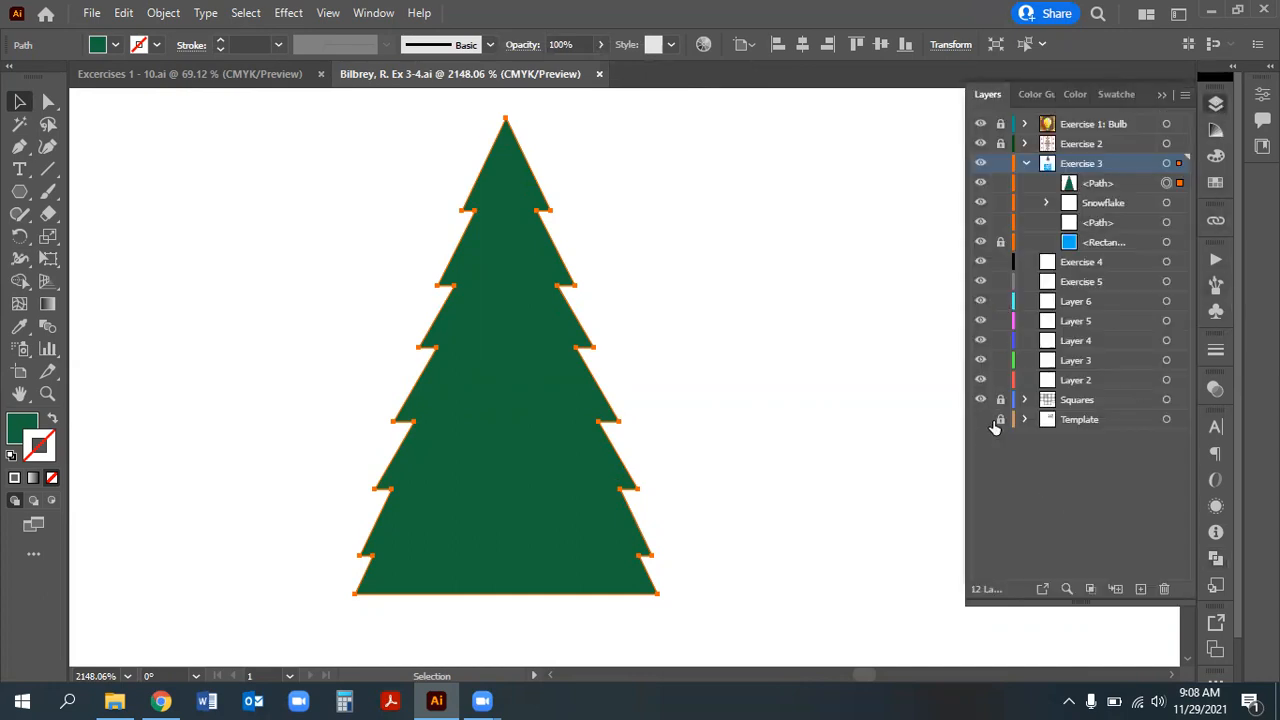
Show the Template layer, briefly hide the dark green tree path to compare it with the template, and reselect the path
{"action": "left_click", "coordinate": [980, 420]}
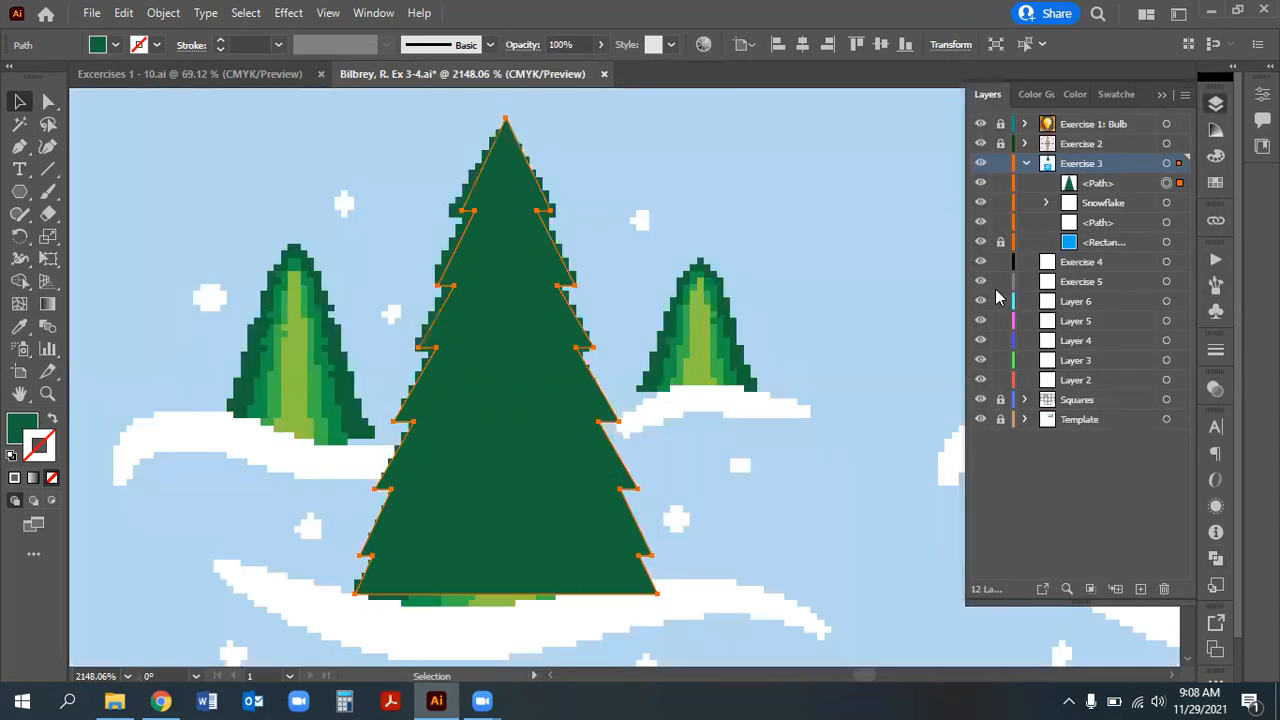
{"action": "left_click", "coordinate": [980, 184]}
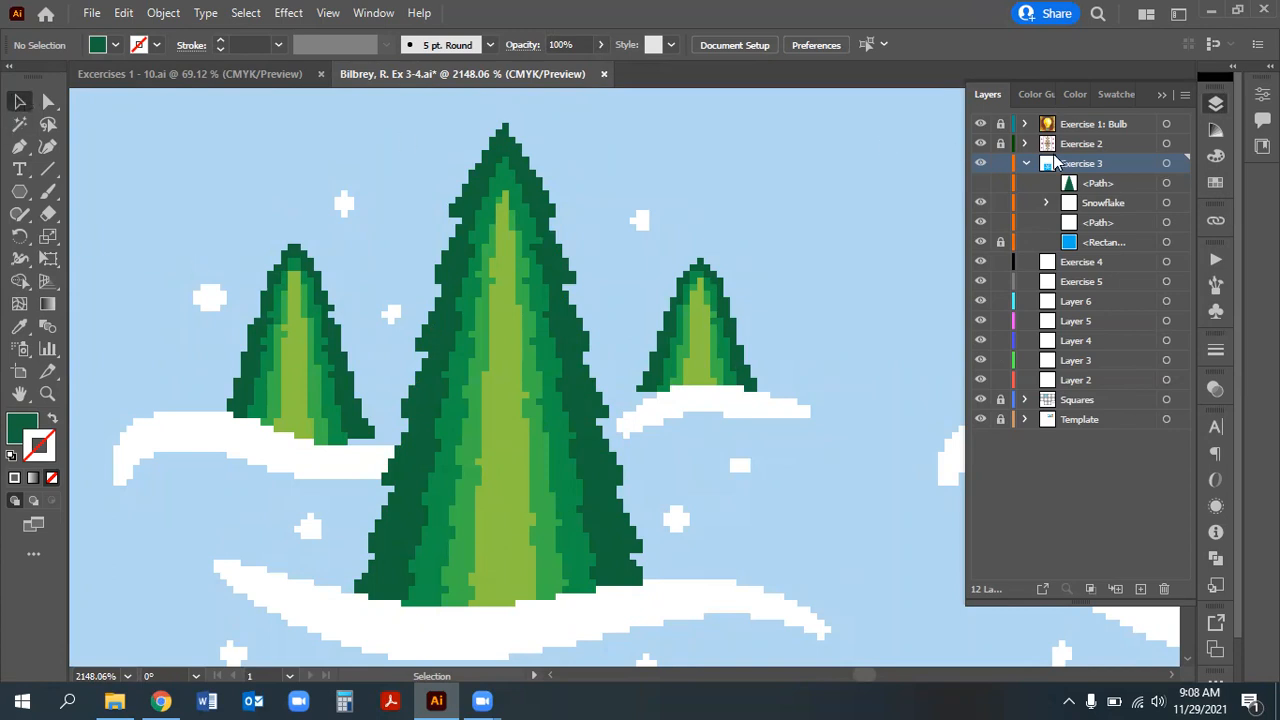
{"action": "left_click", "coordinate": [980, 183]}
{"action": "left_click", "coordinate": [1165, 183]}
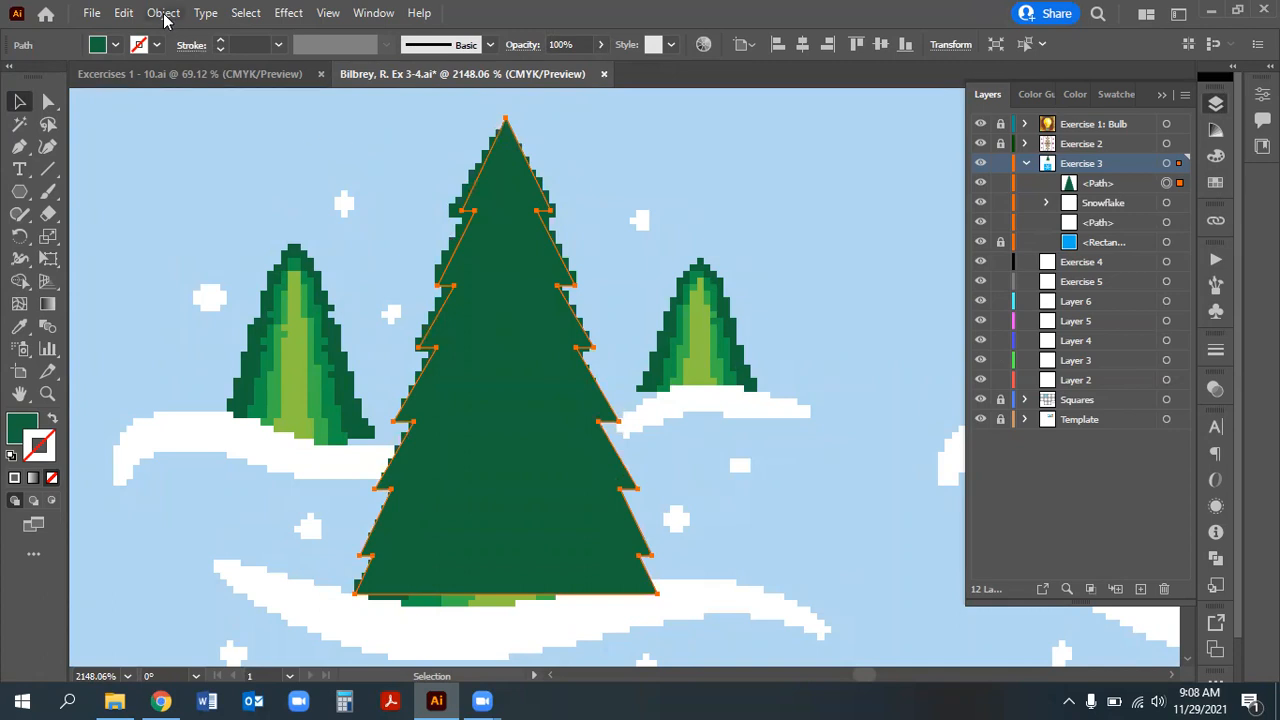
{"action": "left_click", "coordinate": [163, 13]}
{"action": "mouse_move", "coordinate": [283, 28]}
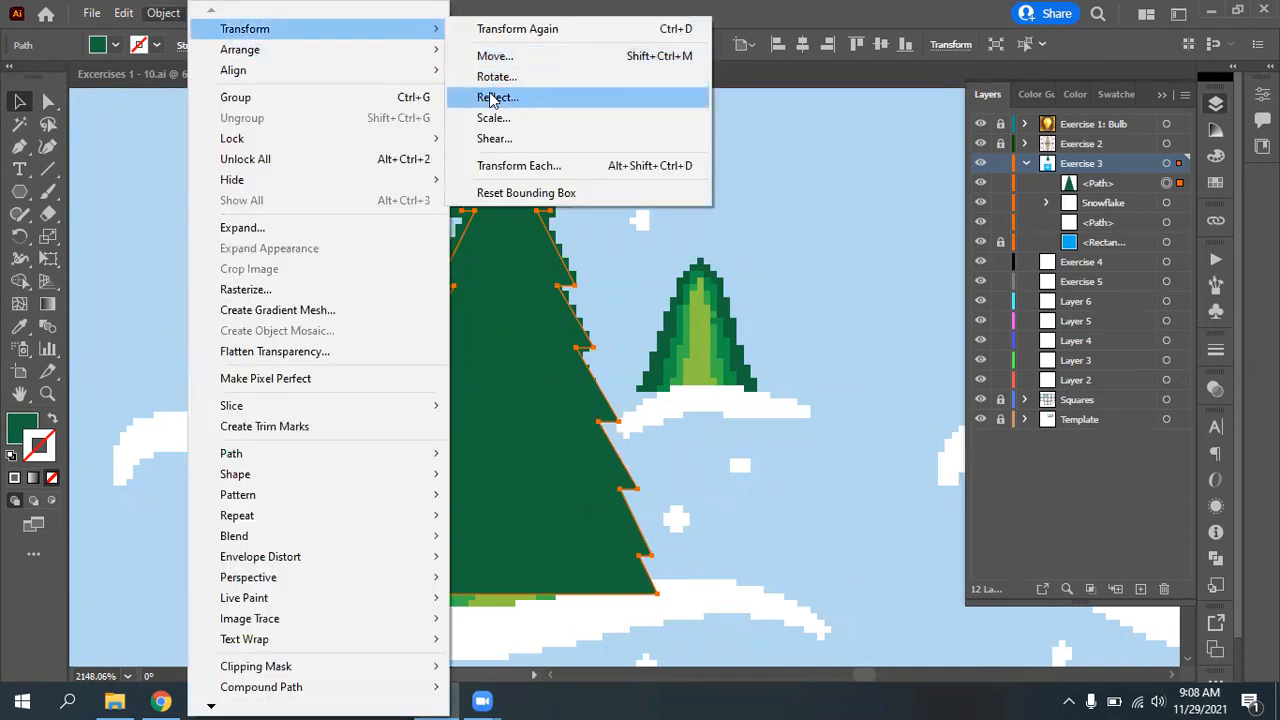
{"action": "left_click", "coordinate": [506, 167]}
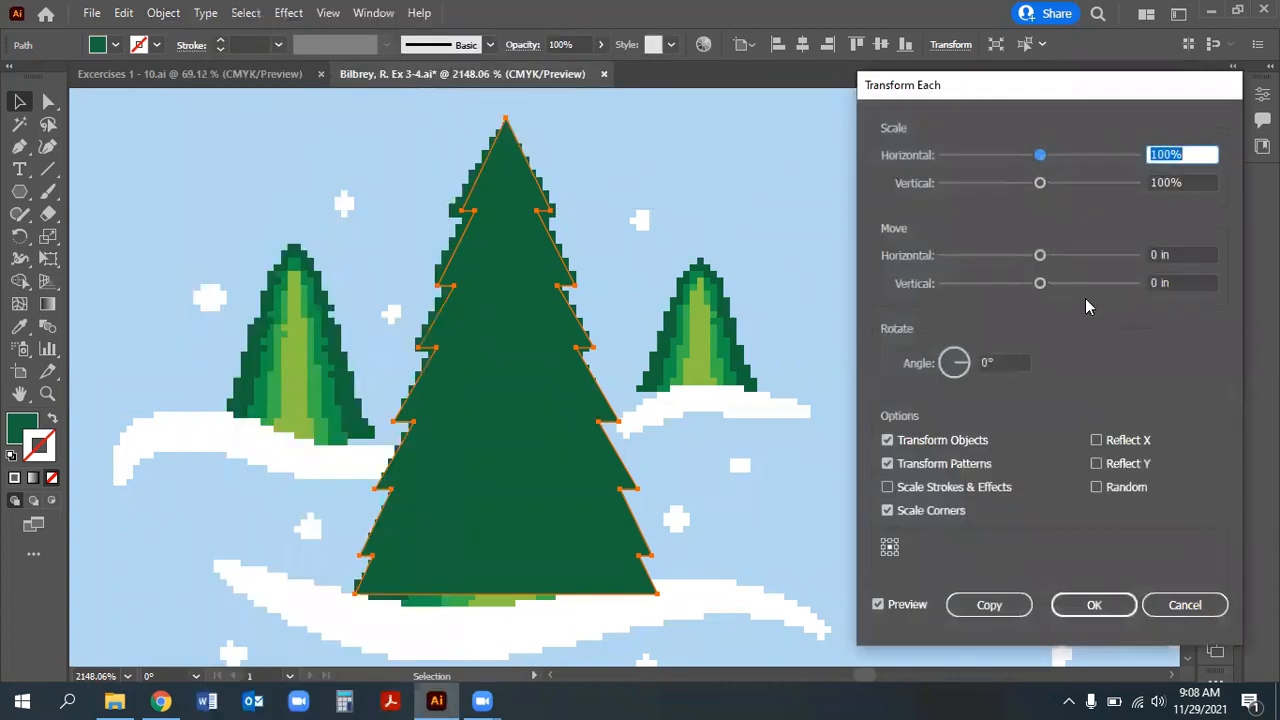
{"action": "left_click", "coordinate": [1185, 605]}
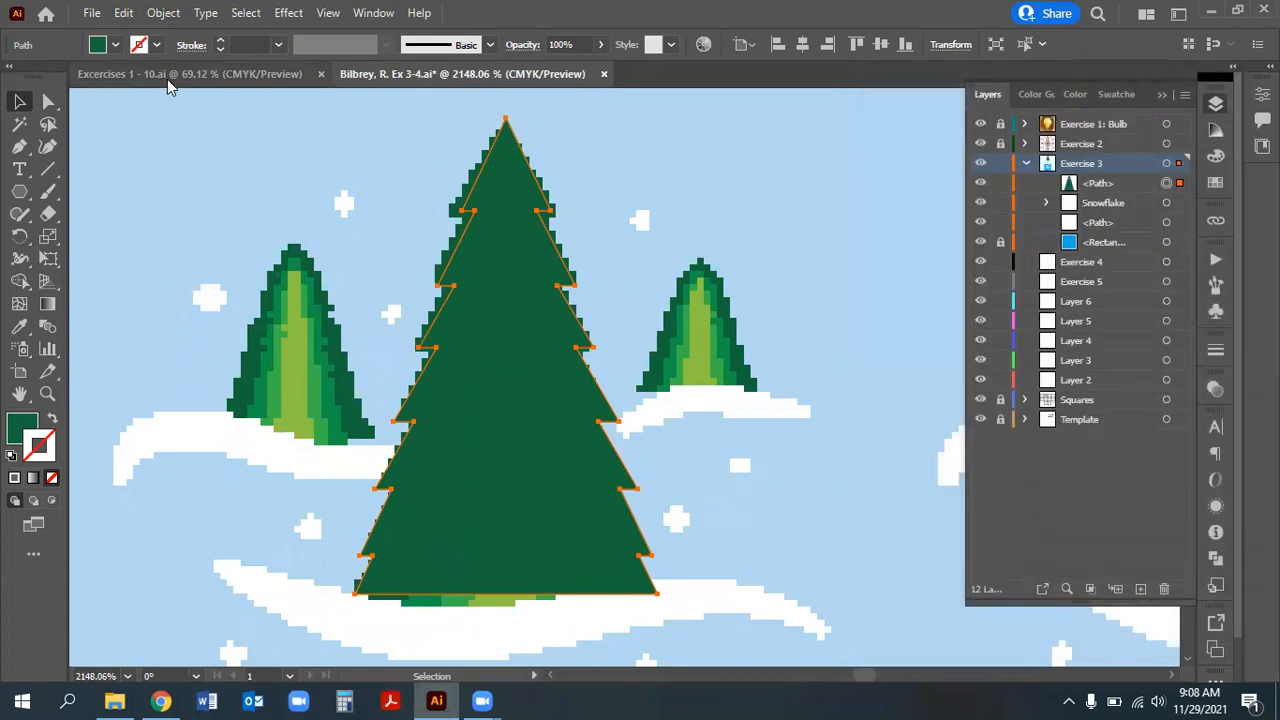
Copy the dark green tree, paste the duplicate in place, and highlight the upper tree path in the Exercise 3 layer
{"action": "left_click", "coordinate": [123, 13]}
{"action": "left_click", "coordinate": [163, 103]}
{"action": "left_click", "coordinate": [121, 14]}
{"action": "left_click", "coordinate": [174, 144]}
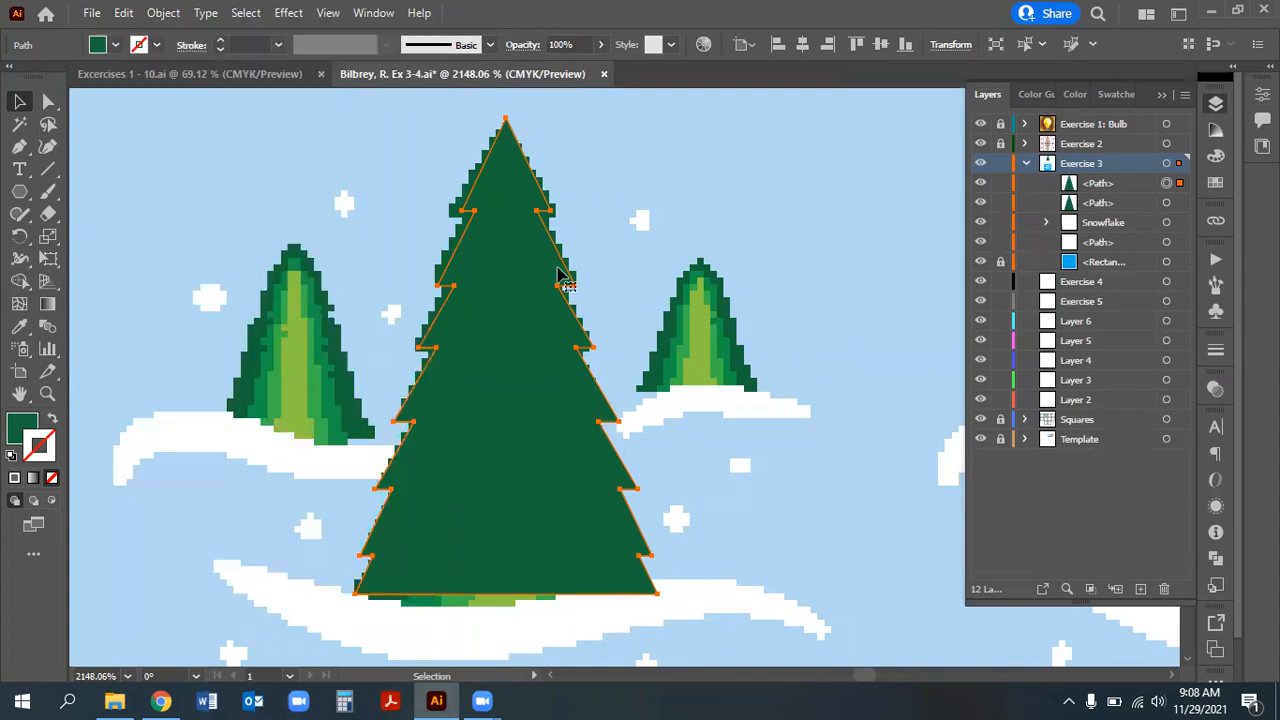
{"action": "left_click", "coordinate": [1103, 190]}
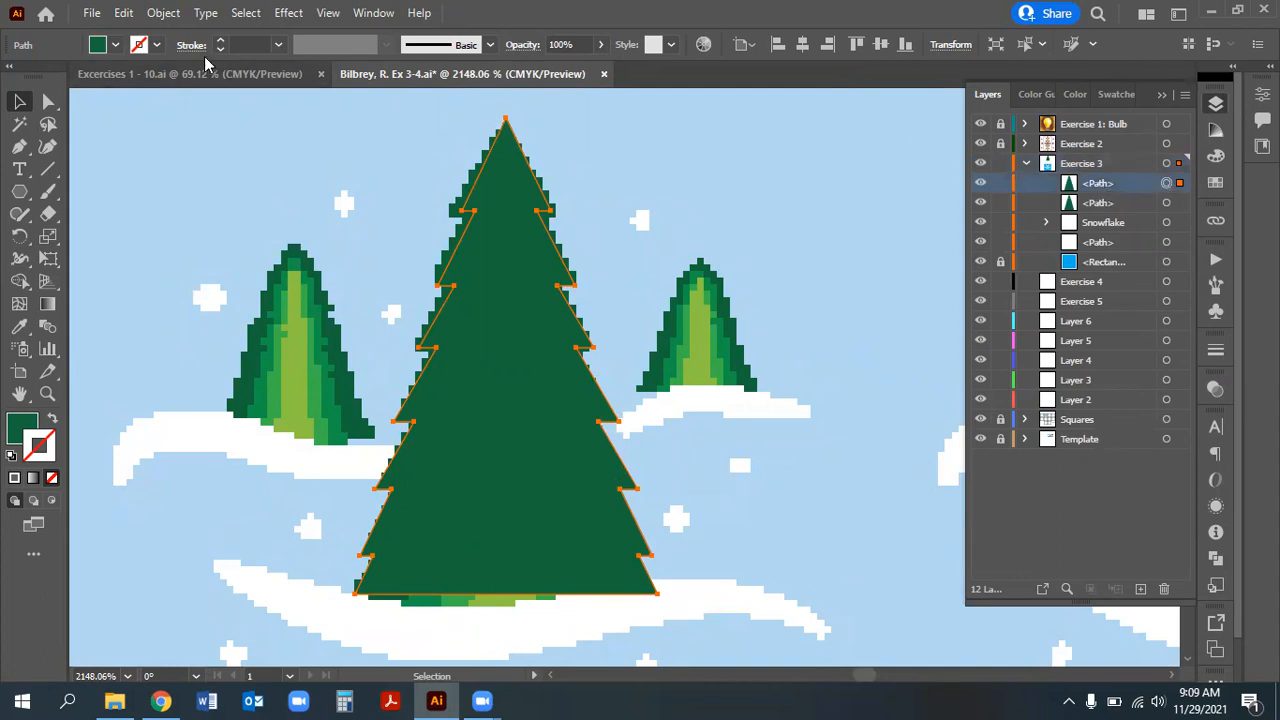
{"action": "left_click", "coordinate": [163, 14]}
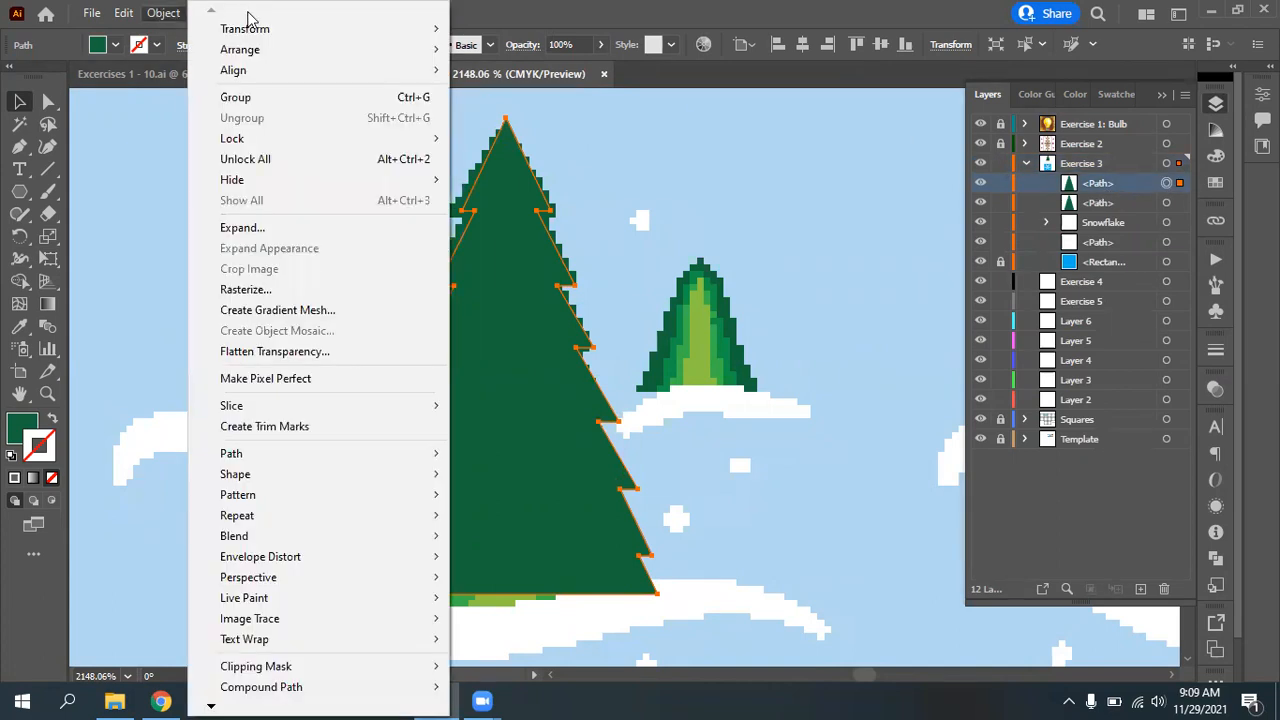
{"action": "mouse_move", "coordinate": [255, 29]}
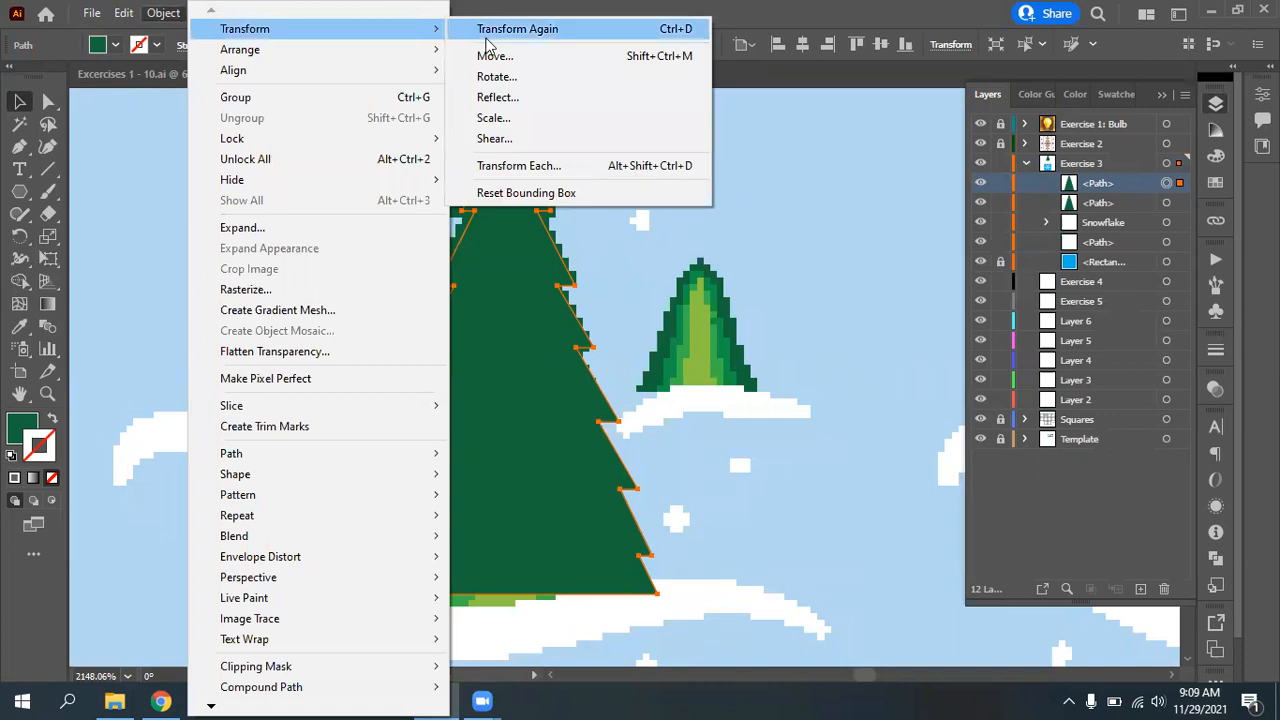
{"action": "left_click", "coordinate": [518, 166]}
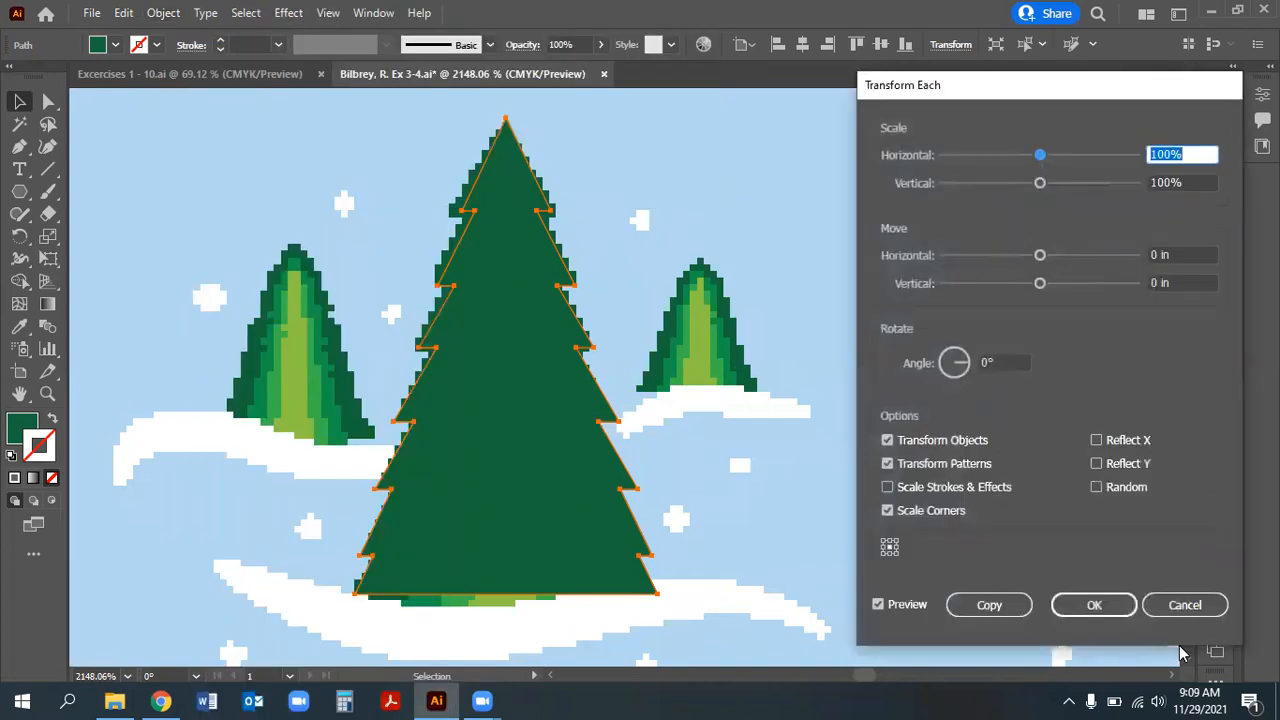
{"action": "left_click", "coordinate": [1180, 602]}
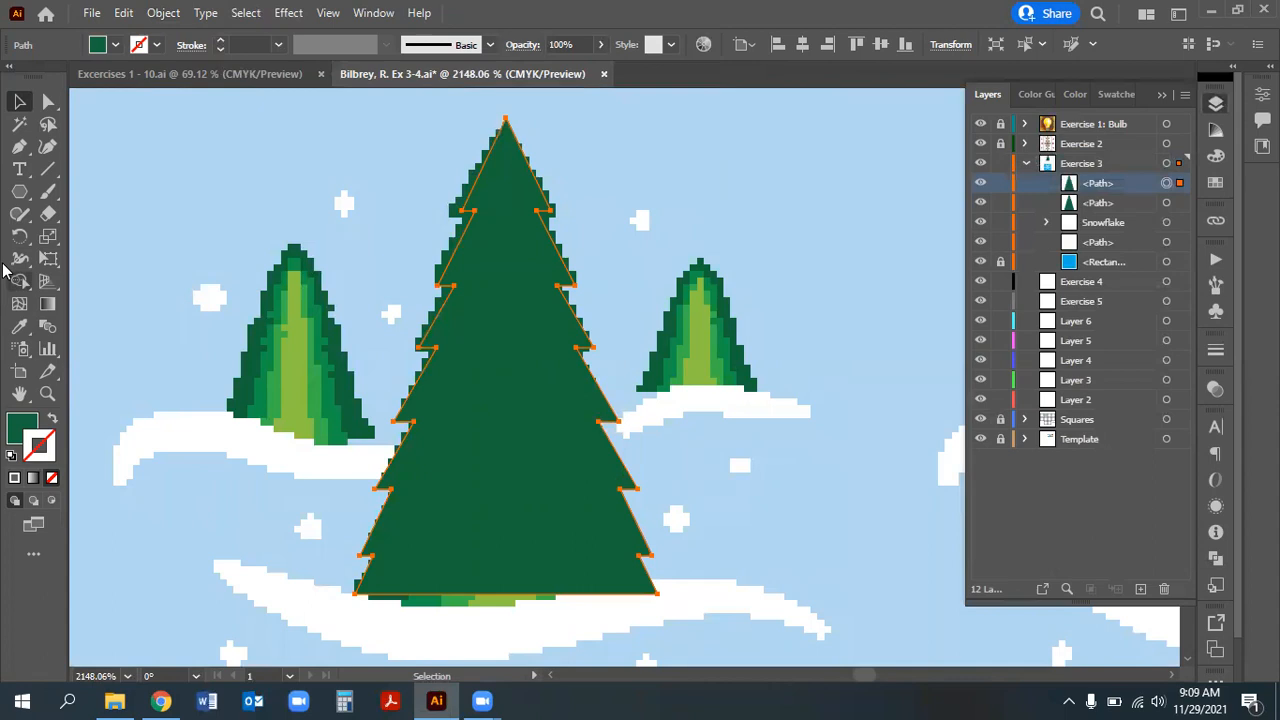
Recolor the duplicated tree with the medium green sampled from the small template tree using the Eyedropper
{"action": "left_click", "coordinate": [19, 327]}
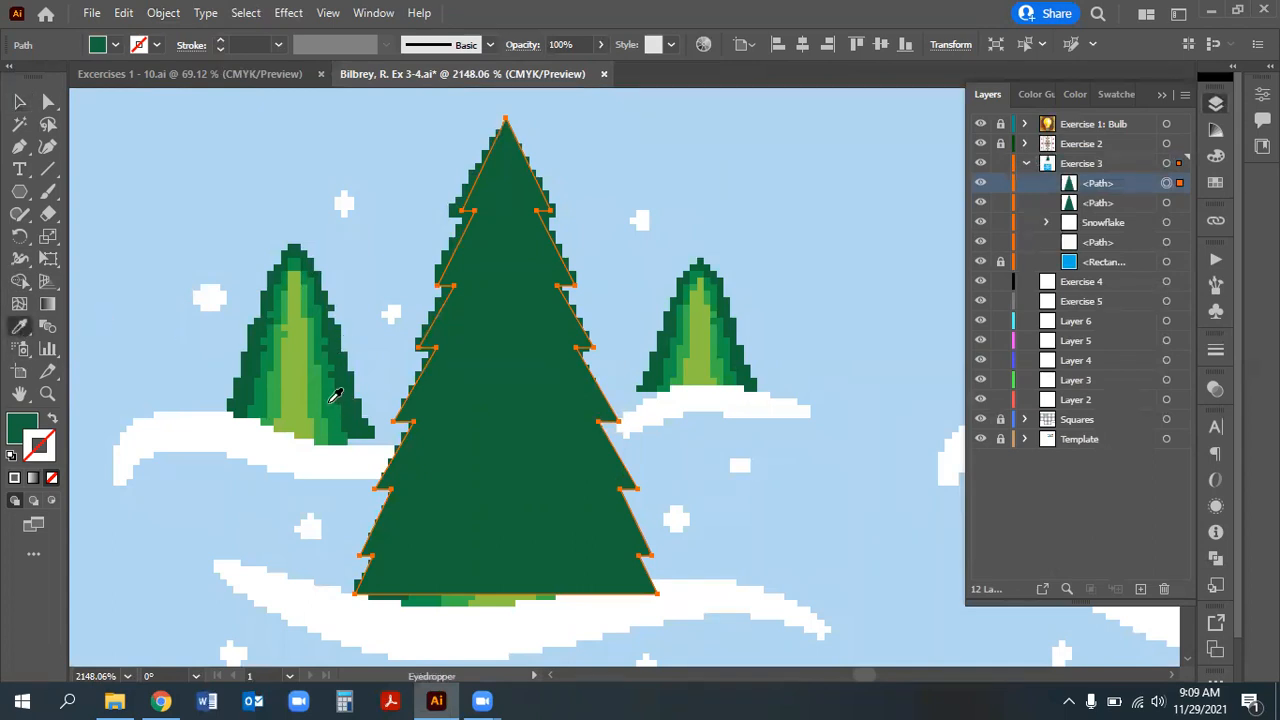
{"action": "left_click", "coordinate": [338, 403]}
{"action": "left_click", "coordinate": [19, 101]}
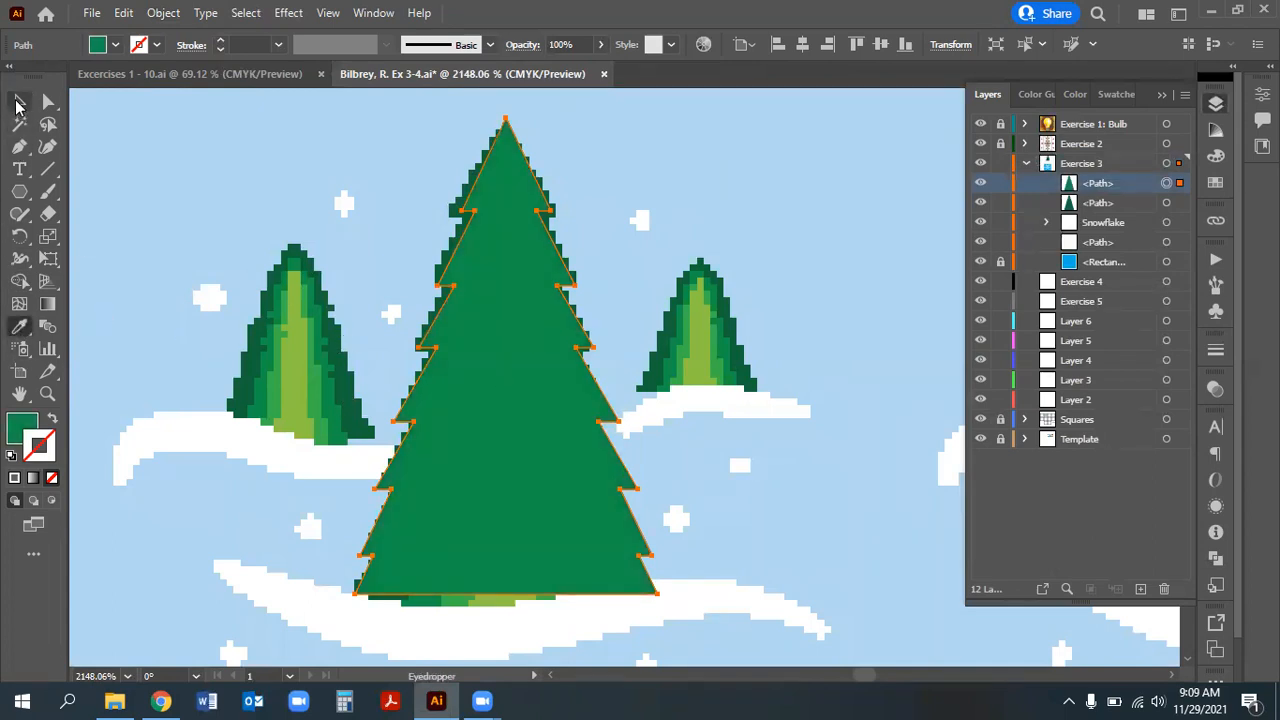
Scale the medium green tree to 71% horizontally and 90% vertically with Transform Each, keeping the preview on
{"action": "left_click", "coordinate": [163, 13]}
{"action": "mouse_move", "coordinate": [232, 30]}
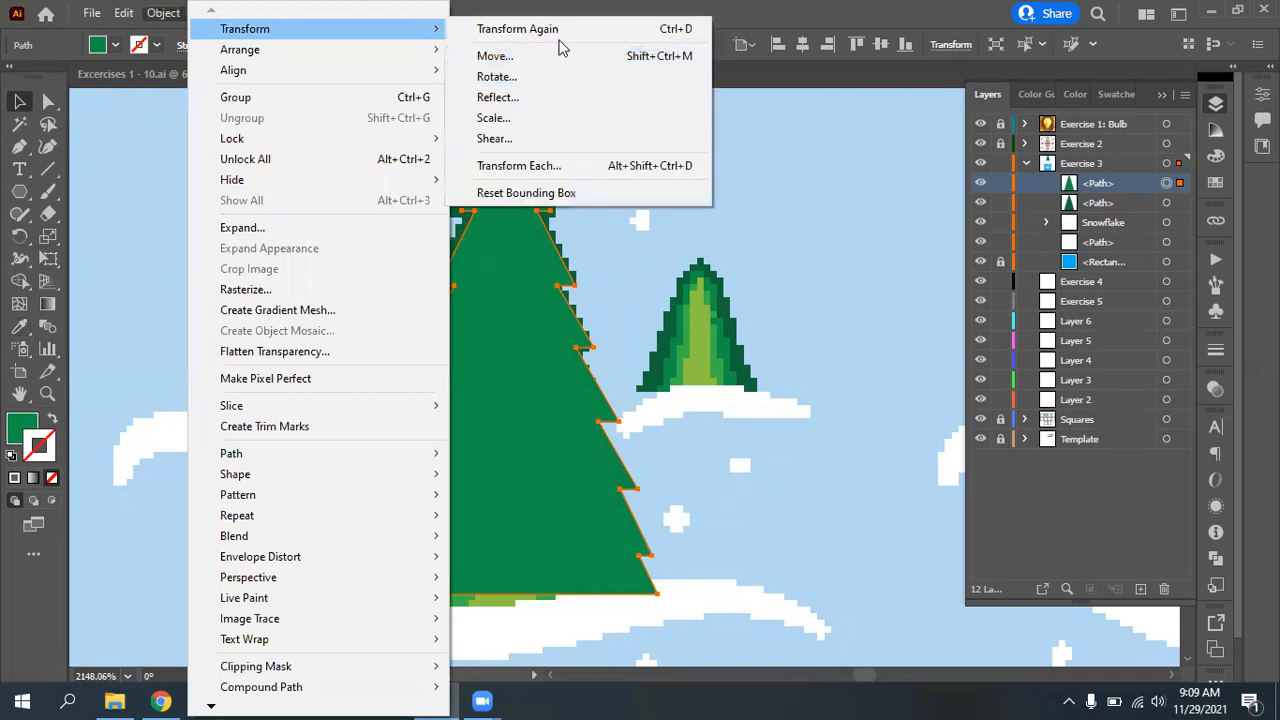
{"action": "left_click", "coordinate": [503, 165]}
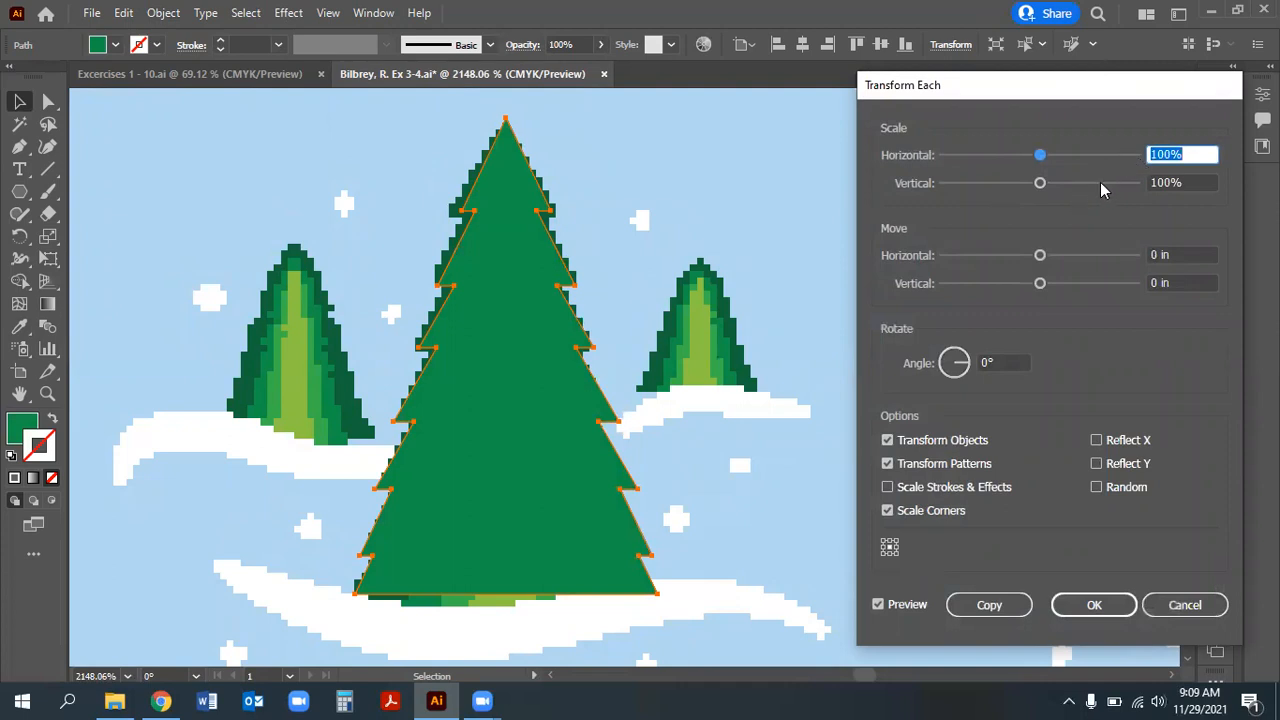
{"action": "left_click_drag", "start_coordinate": [1041, 162], "coordinate": [1013, 163]}
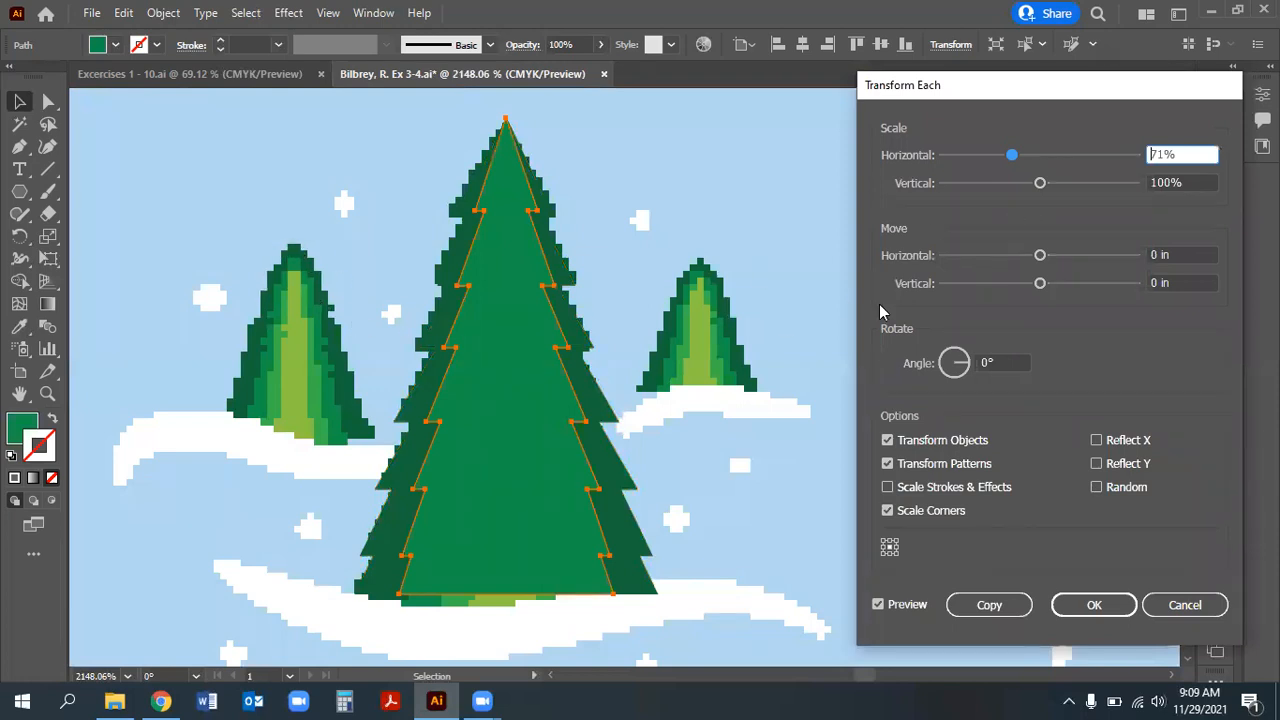
{"action": "left_click_drag", "start_coordinate": [1040, 183], "coordinate": [1030, 185]}
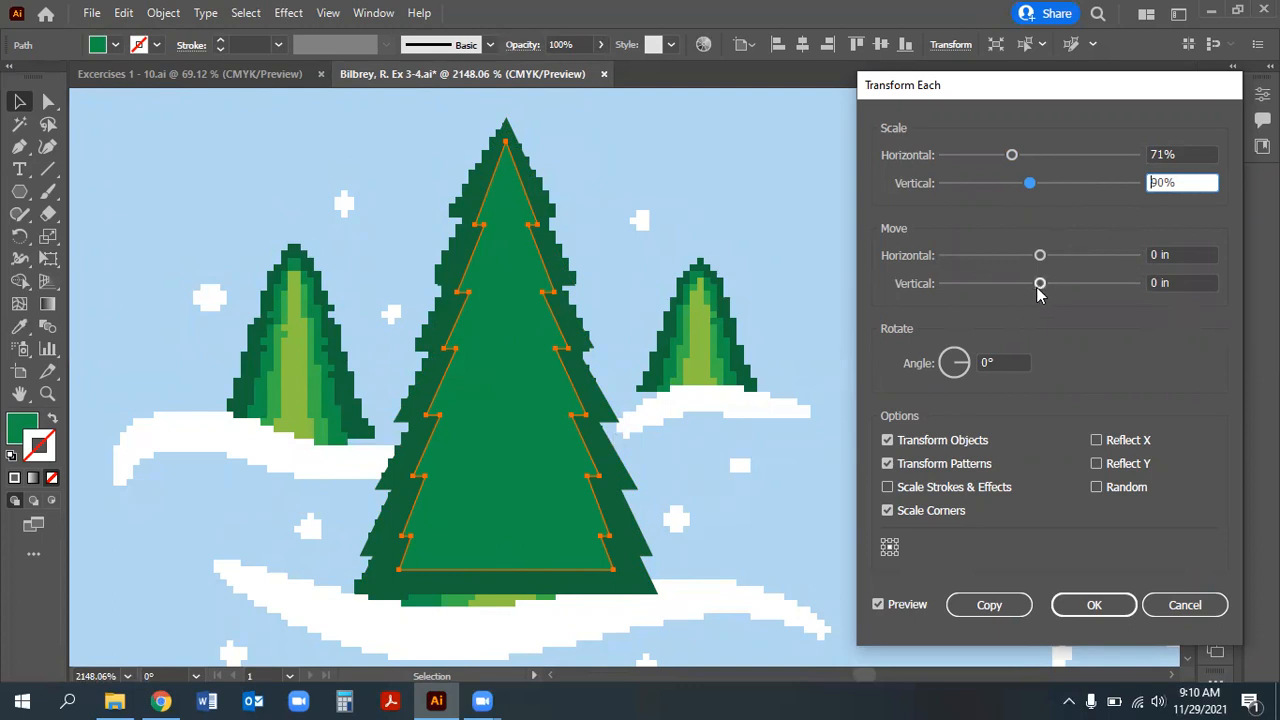
Try vertical move offsets of 0.1 in and 0.01 in for the medium green tree
{"action": "left_click_drag", "start_coordinate": [1041, 285], "coordinate": [1040, 289]}
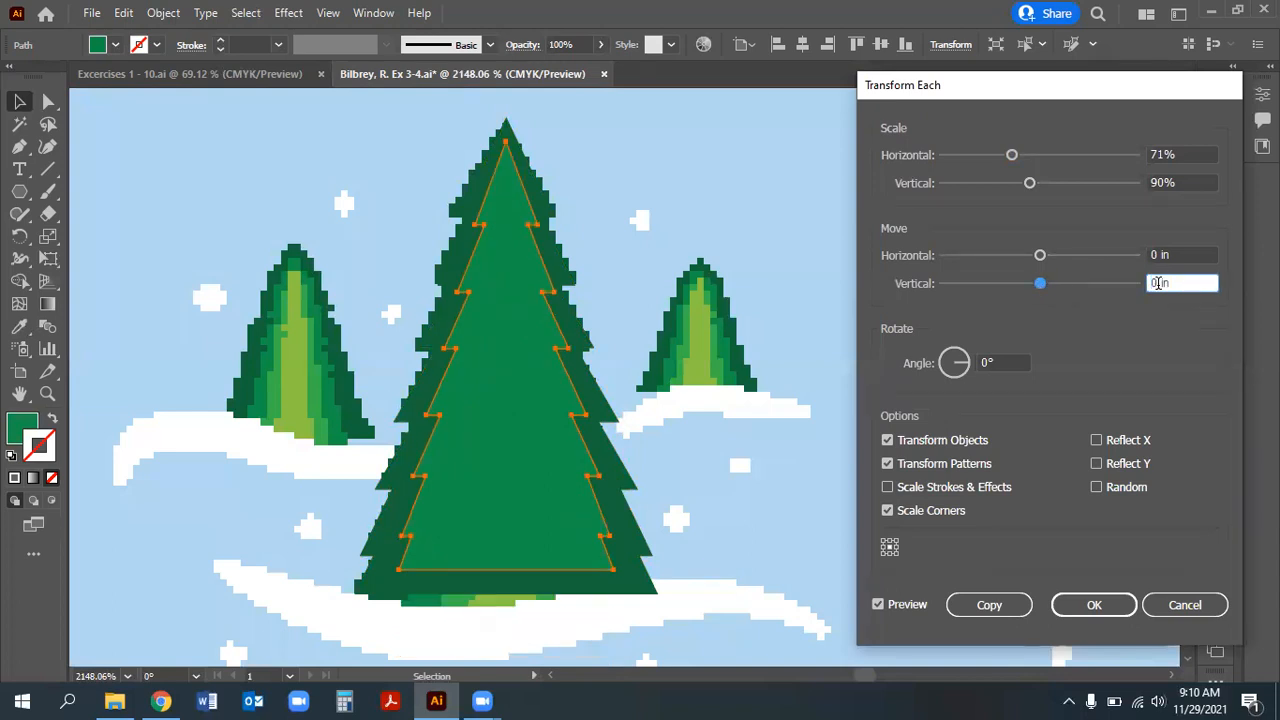
{"action": "type", "text": ".1"}
{"action": "key", "text": "Tab"}
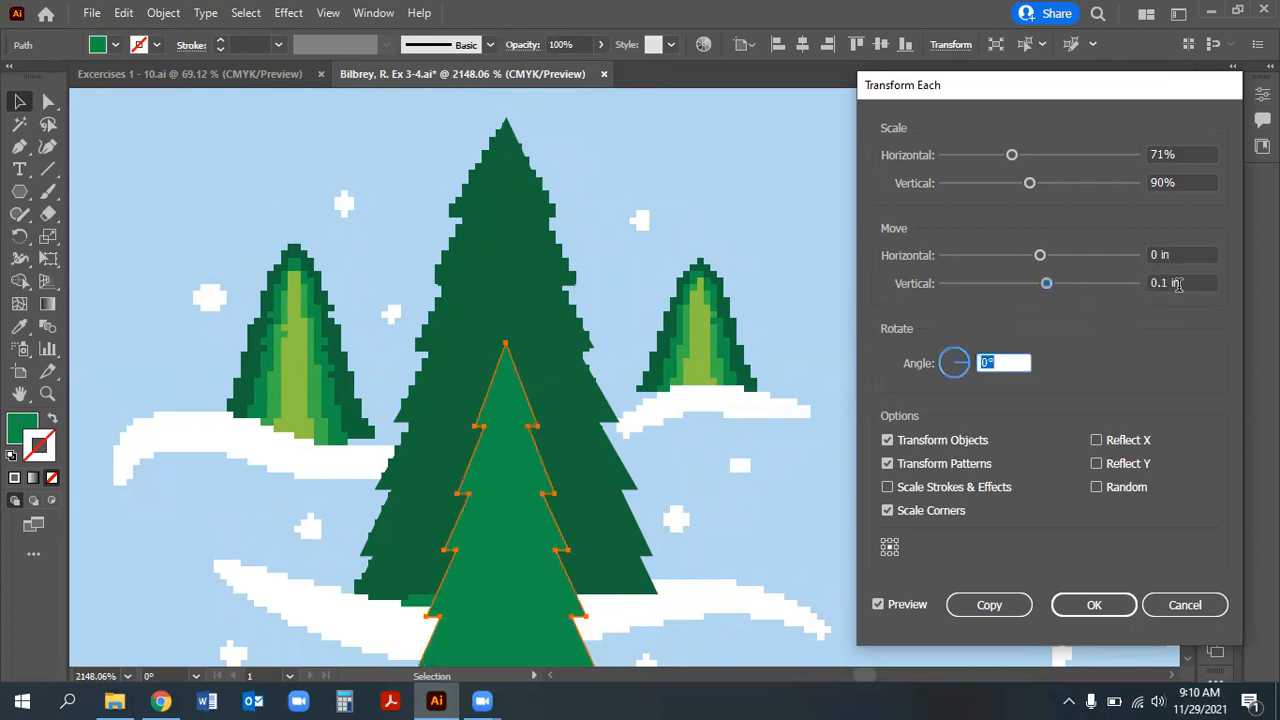
{"action": "left_click", "coordinate": [1164, 282]}
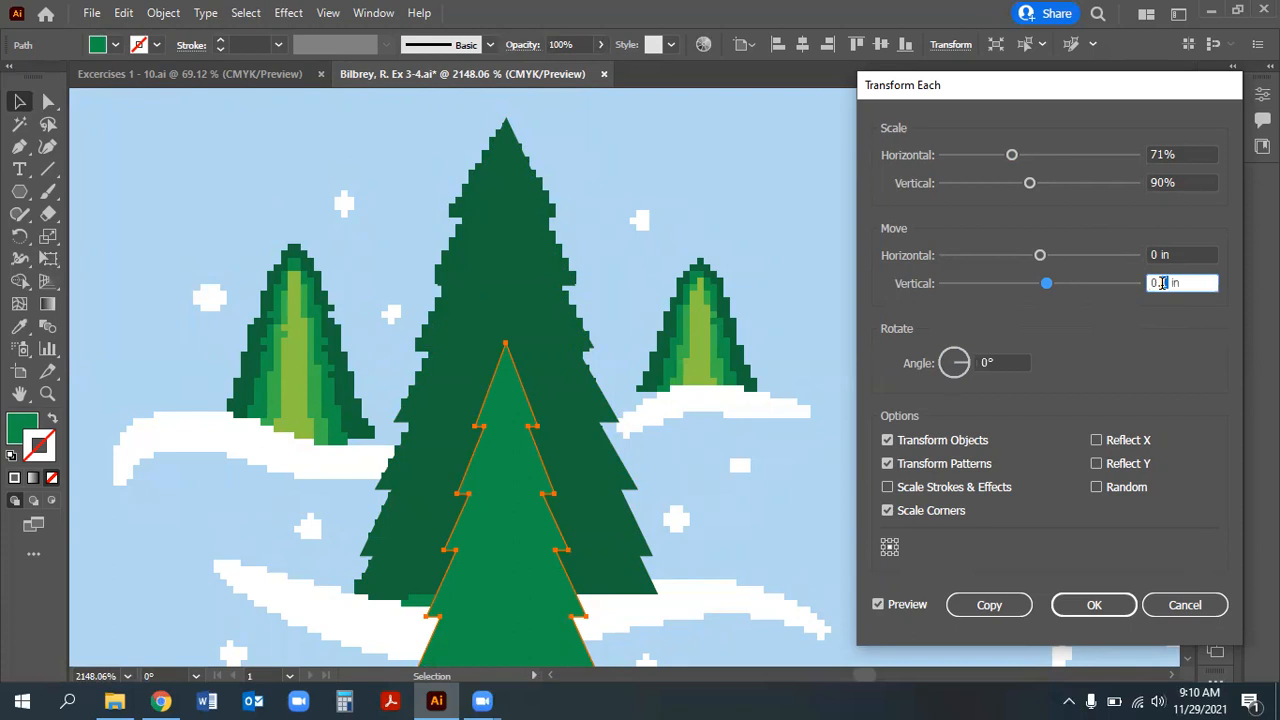
{"action": "type", "text": "0"}
{"action": "key", "text": "Tab"}
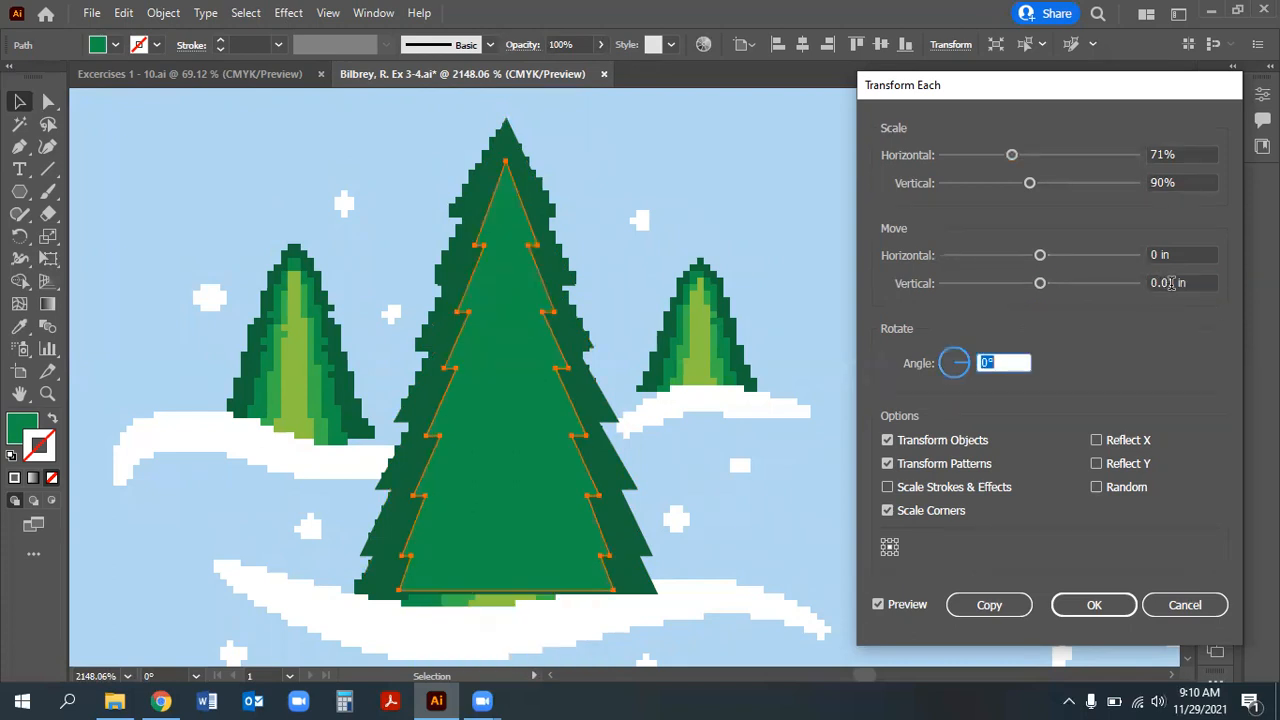
Try vertical move offsets of 0.05 in and 0.02 in for the medium green tree
{"action": "left_click", "coordinate": [1170, 283]}
{"action": "key", "text": "BackSpace"}
{"action": "type", "text": "5"}
{"action": "key", "text": "Tab"}
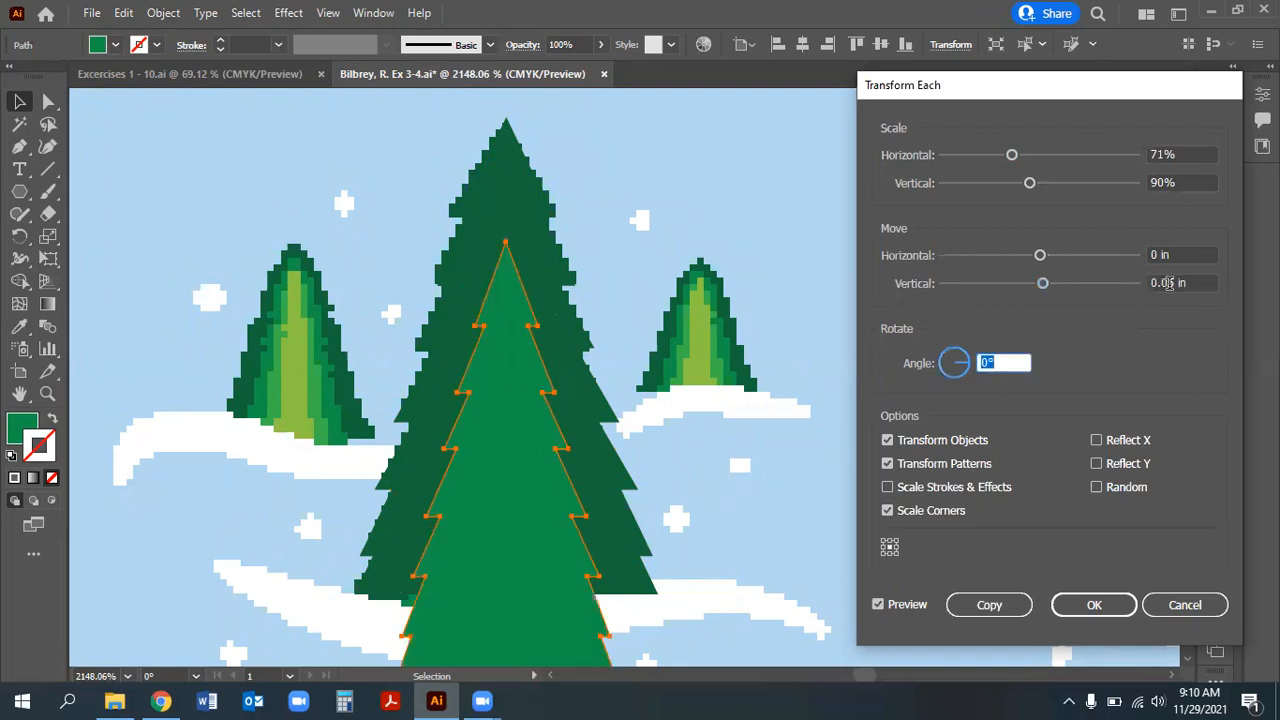
{"action": "left_click", "coordinate": [1171, 283]}
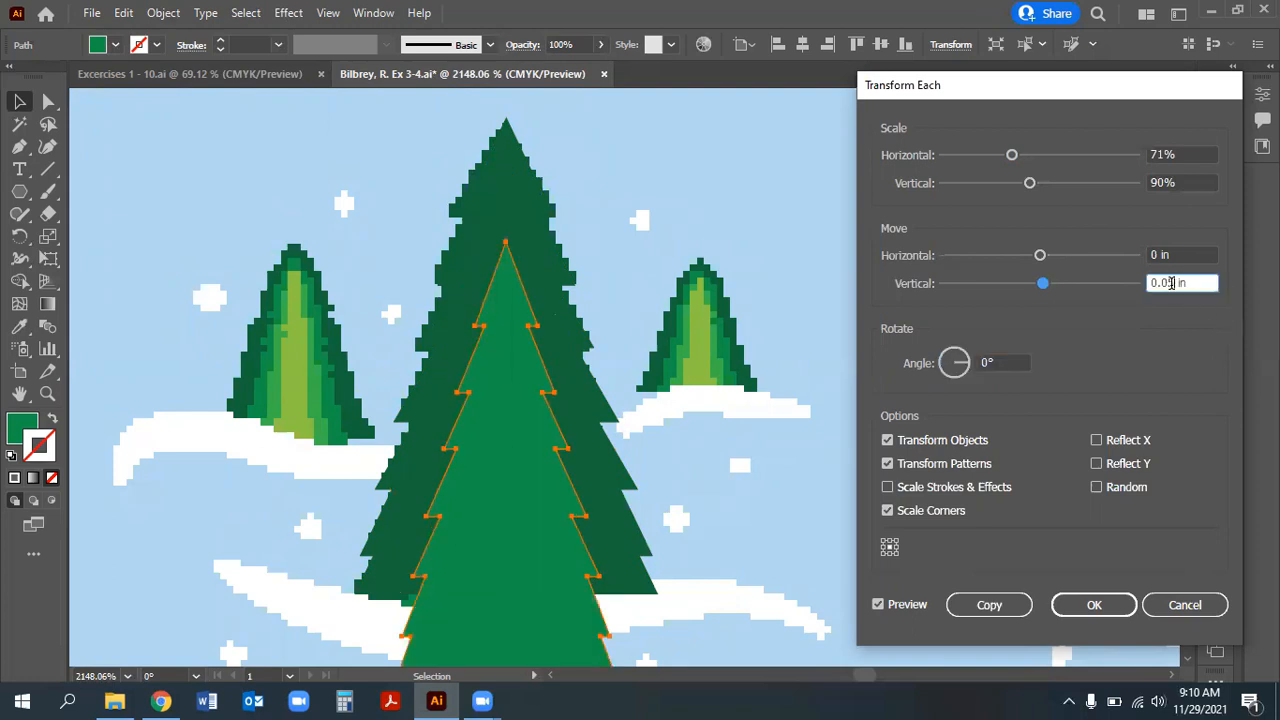
{"action": "type", "text": "2"}
{"action": "key", "text": "Tab"}
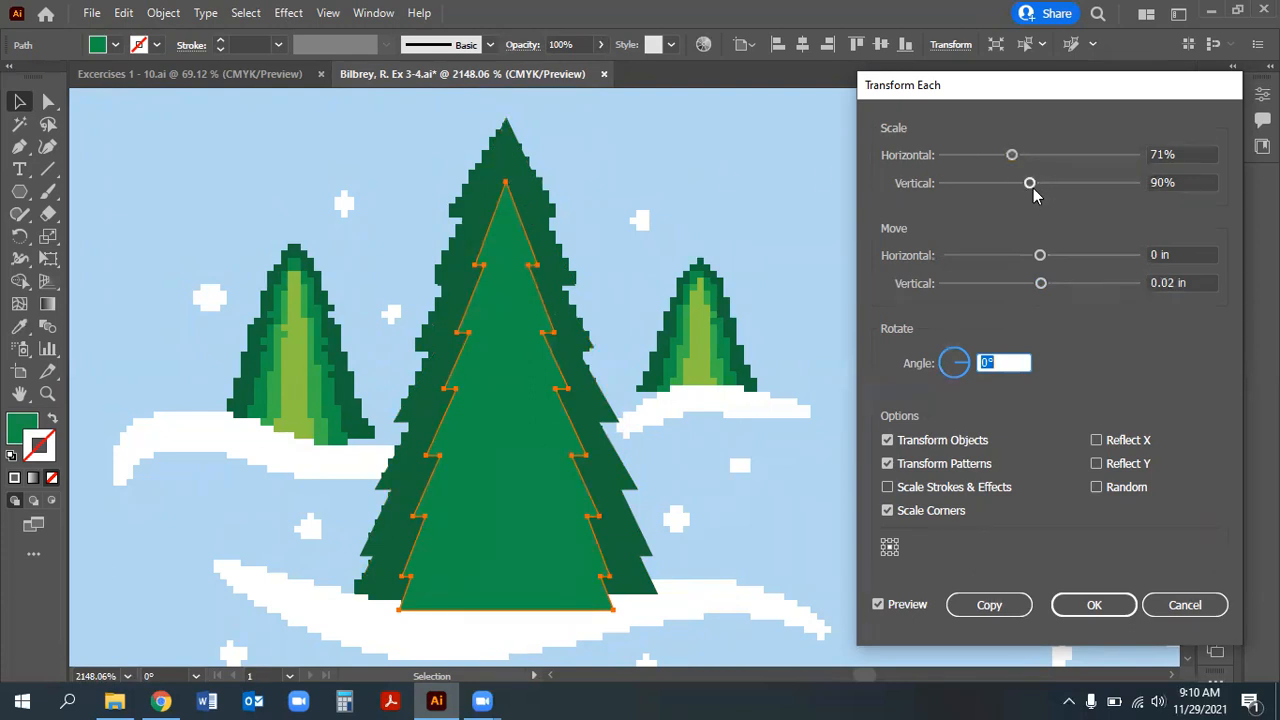
Set the tree's vertical scale to 95% and its vertical move to 0.015 in, and apply the transformation
{"action": "left_click", "coordinate": [1184, 186]}
{"action": "type", "text": "95"}
{"action": "key", "text": "Tab"}
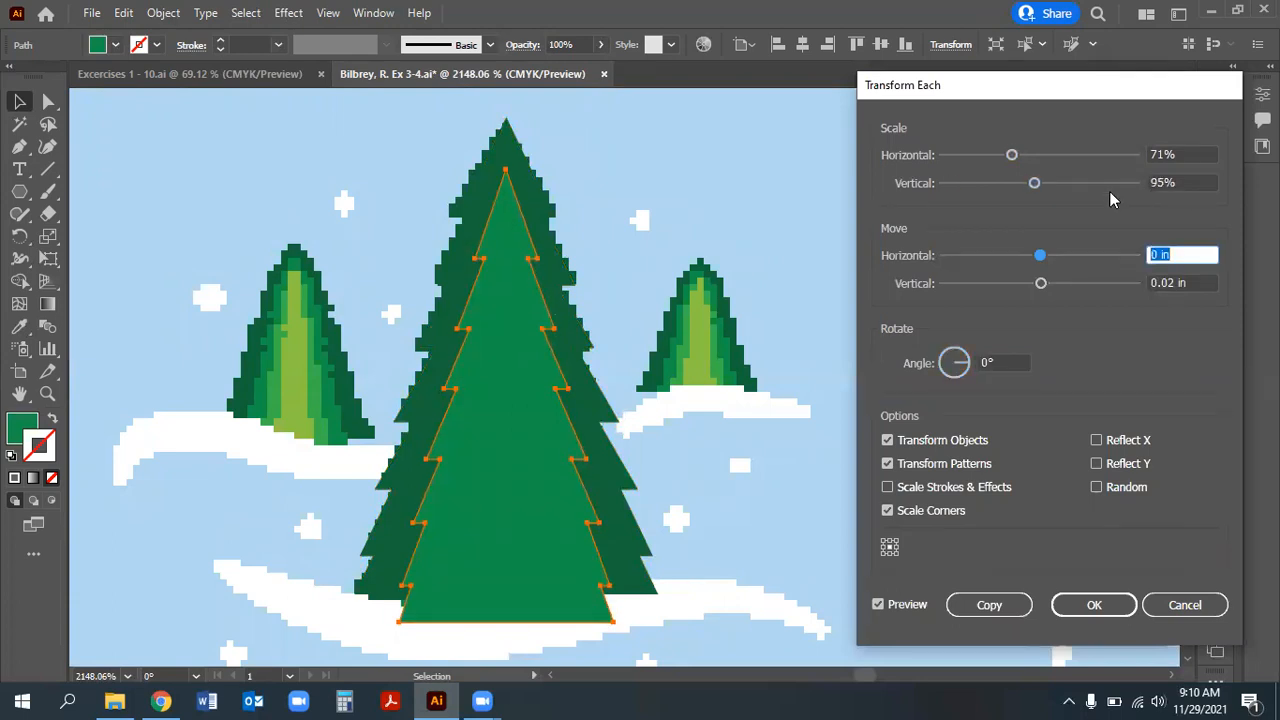
{"action": "left_click", "coordinate": [1170, 283]}
{"action": "type", "text": "3"}
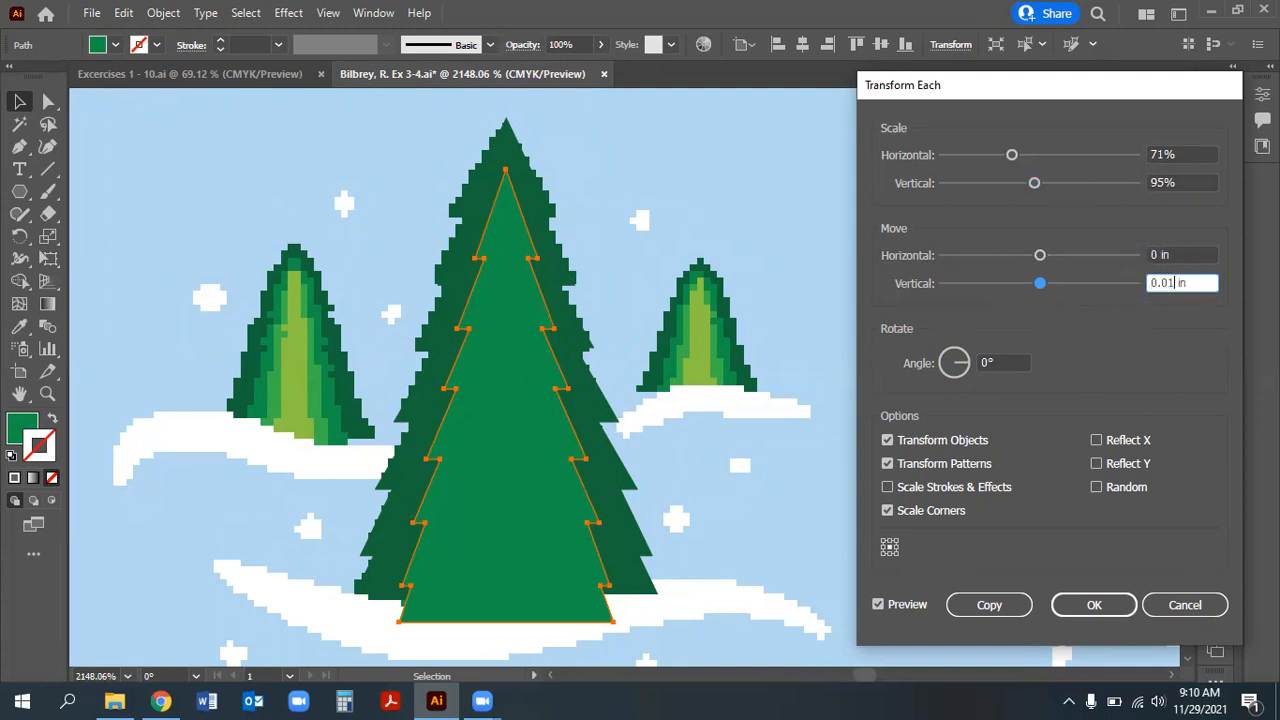
{"action": "key", "text": "Tab"}
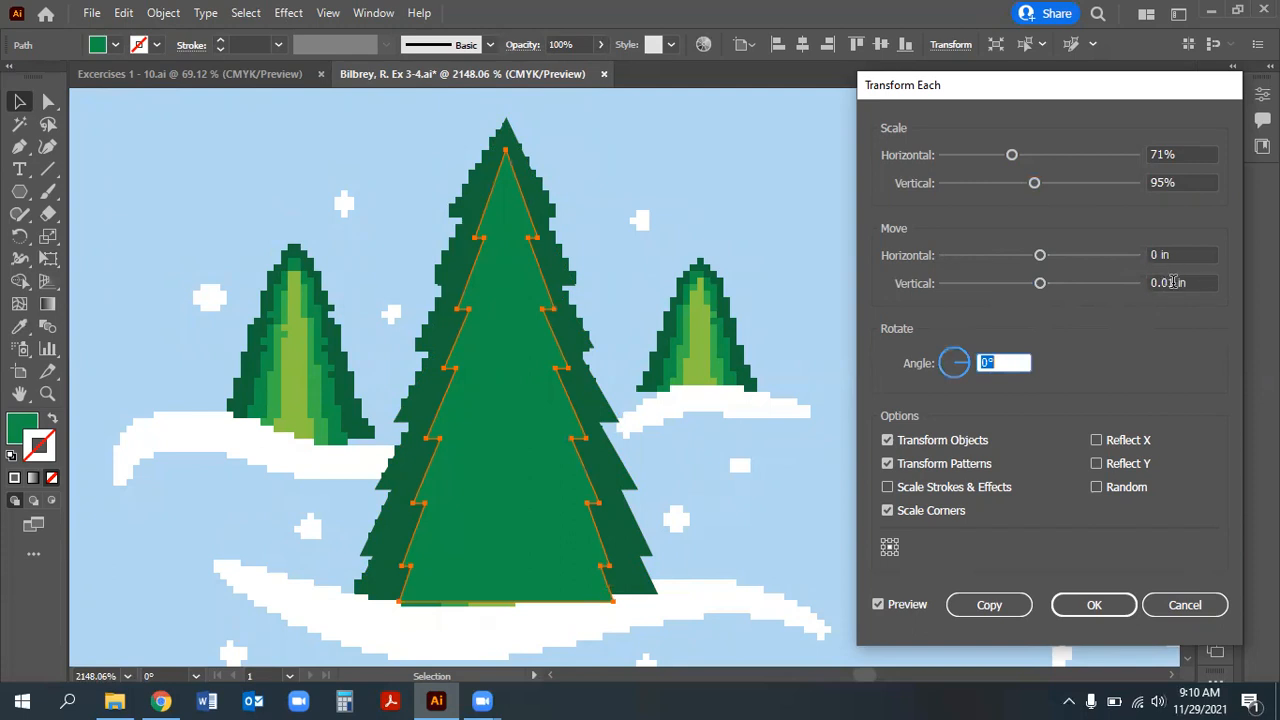
{"action": "left_click", "coordinate": [1176, 283]}
{"action": "type", "text": "5"}
{"action": "key", "text": "Tab"}
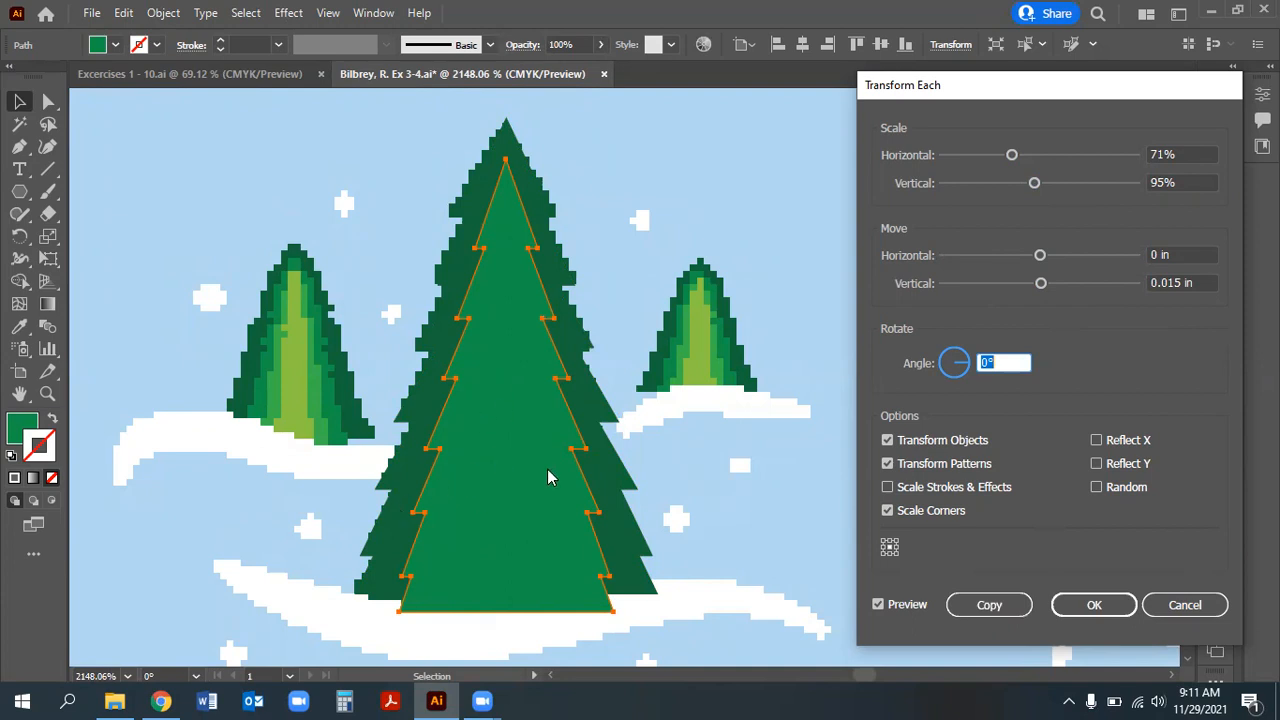
{"action": "left_click", "coordinate": [1094, 605]}
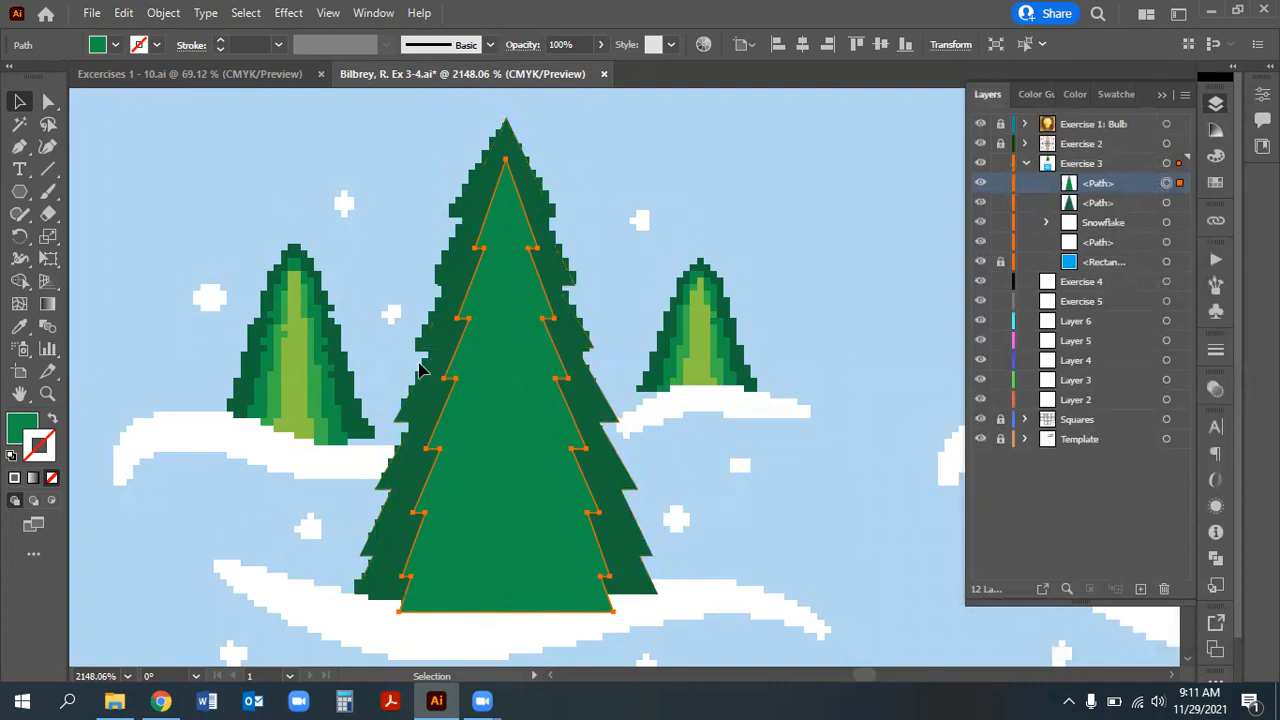
Try repeating the last transformation twice on the medium green tree, and undo both repeats
{"action": "key", "text": "ctrl+d"}
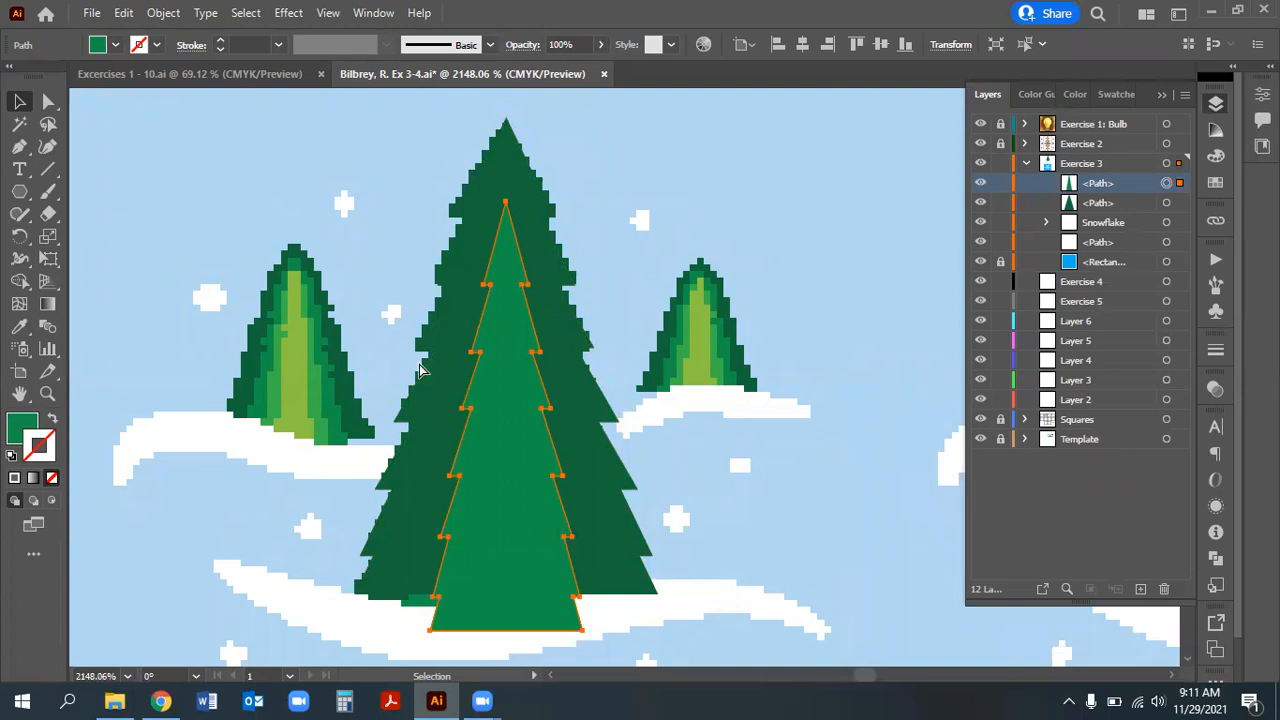
{"action": "key", "text": "ctrl+d"}
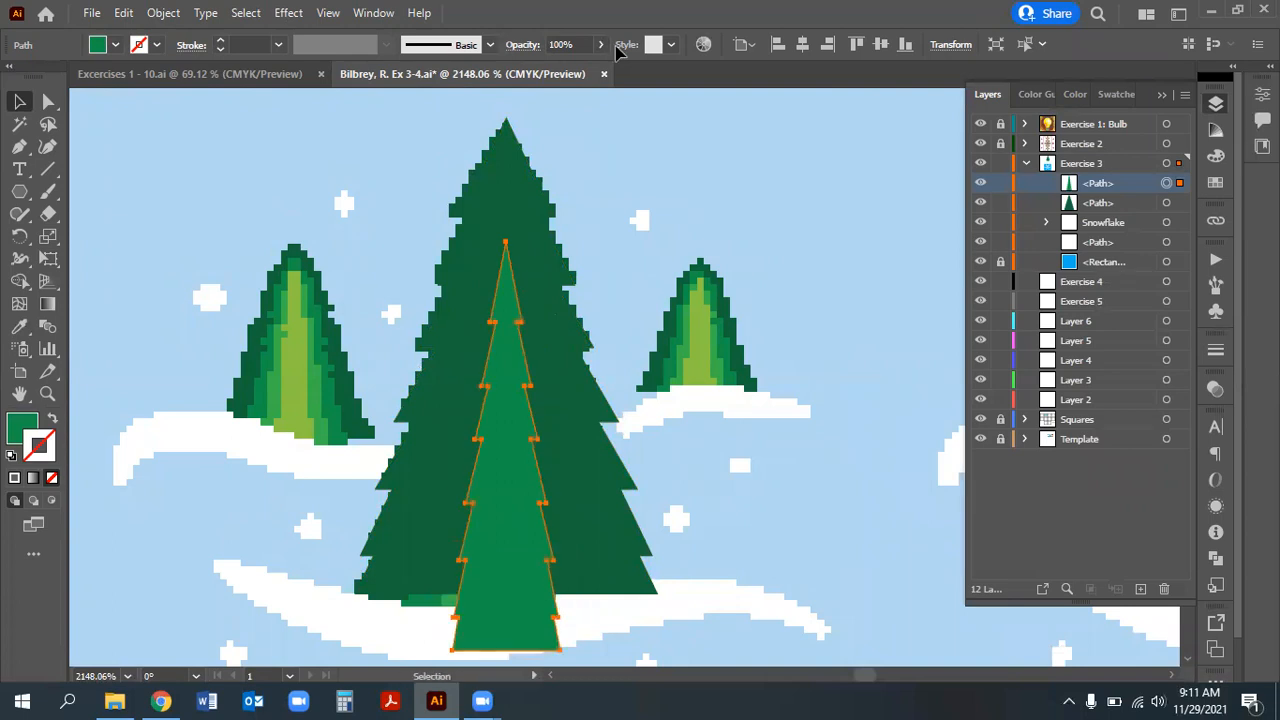
{"action": "key", "text": "ctrl+z"}
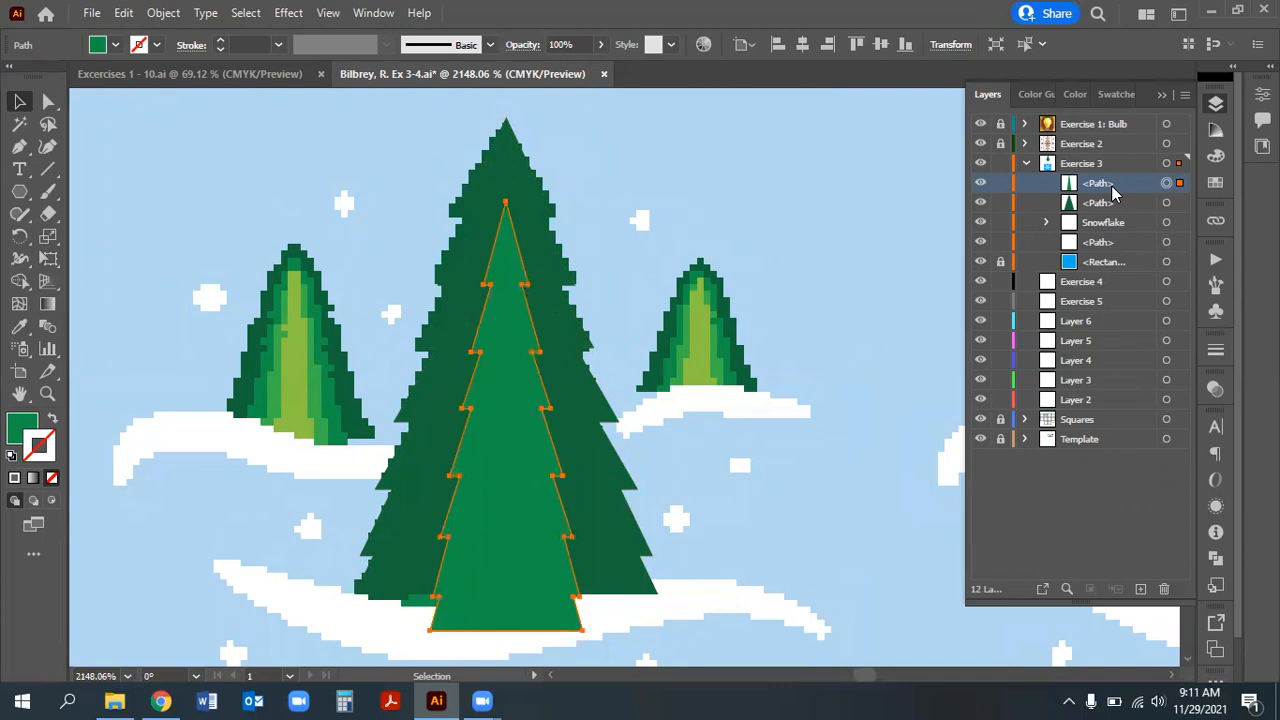
{"action": "key", "text": "ctrl+z"}
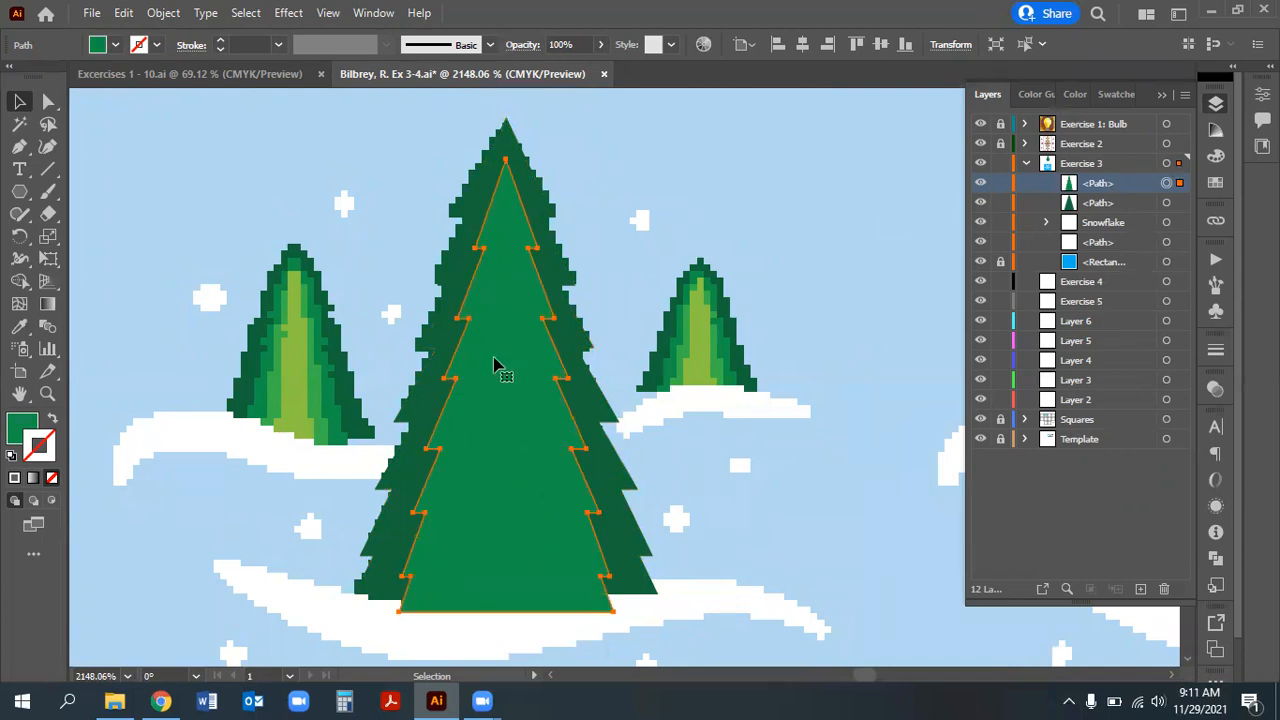
Make a Transform Each copy of the medium green tree at 71% horizontal, 95% vertical and 0.015 in vertical move, and repeat it once
{"action": "left_click", "coordinate": [164, 15]}
{"action": "mouse_move", "coordinate": [320, 29]}
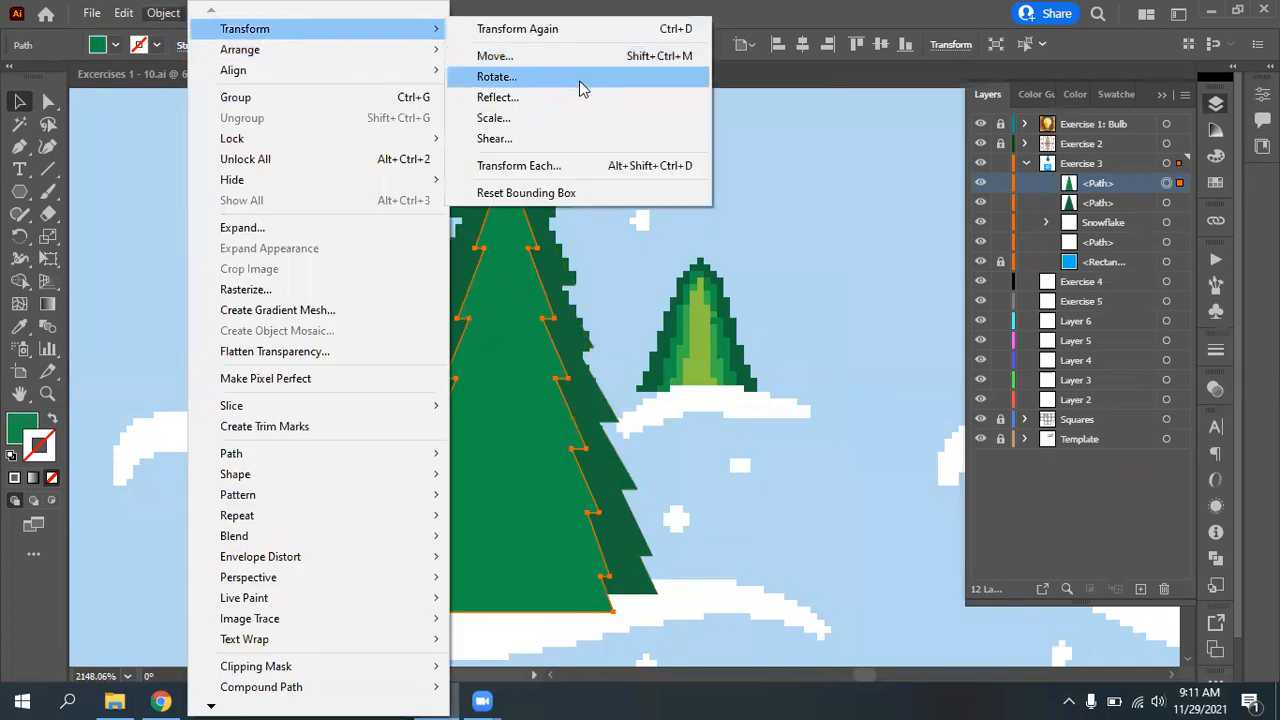
{"action": "left_click", "coordinate": [561, 178]}
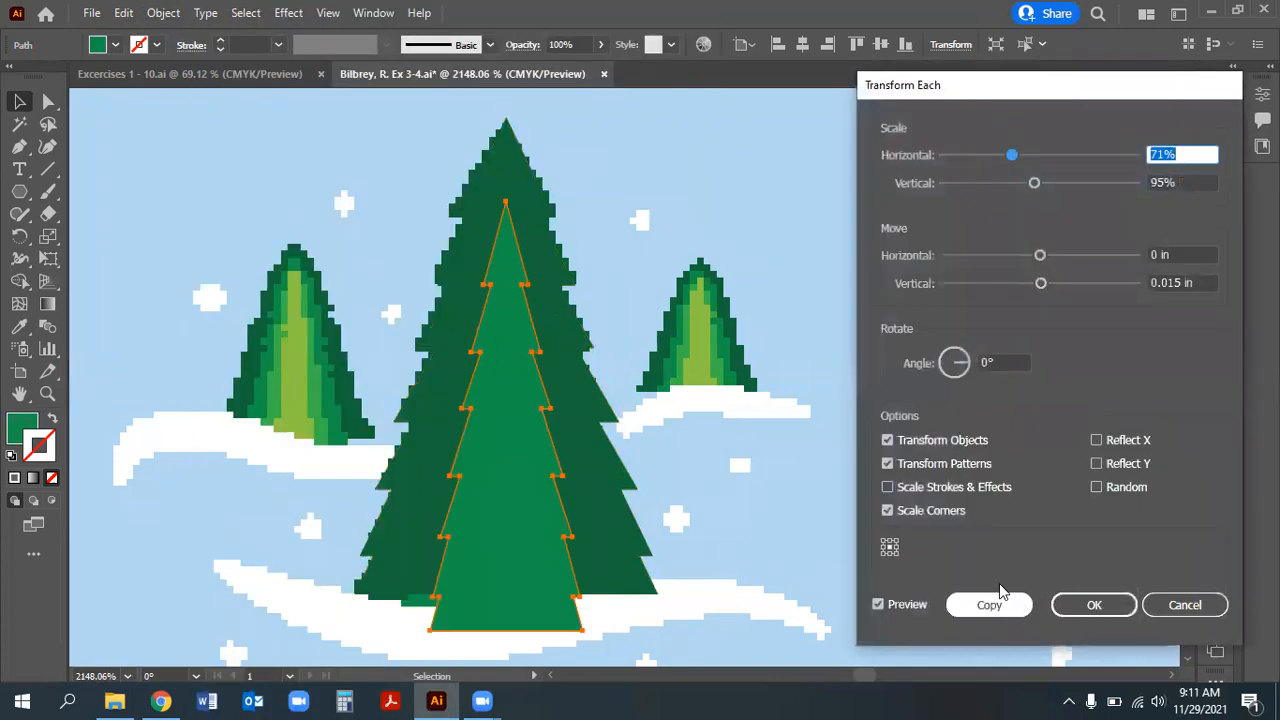
{"action": "left_click", "coordinate": [990, 610]}
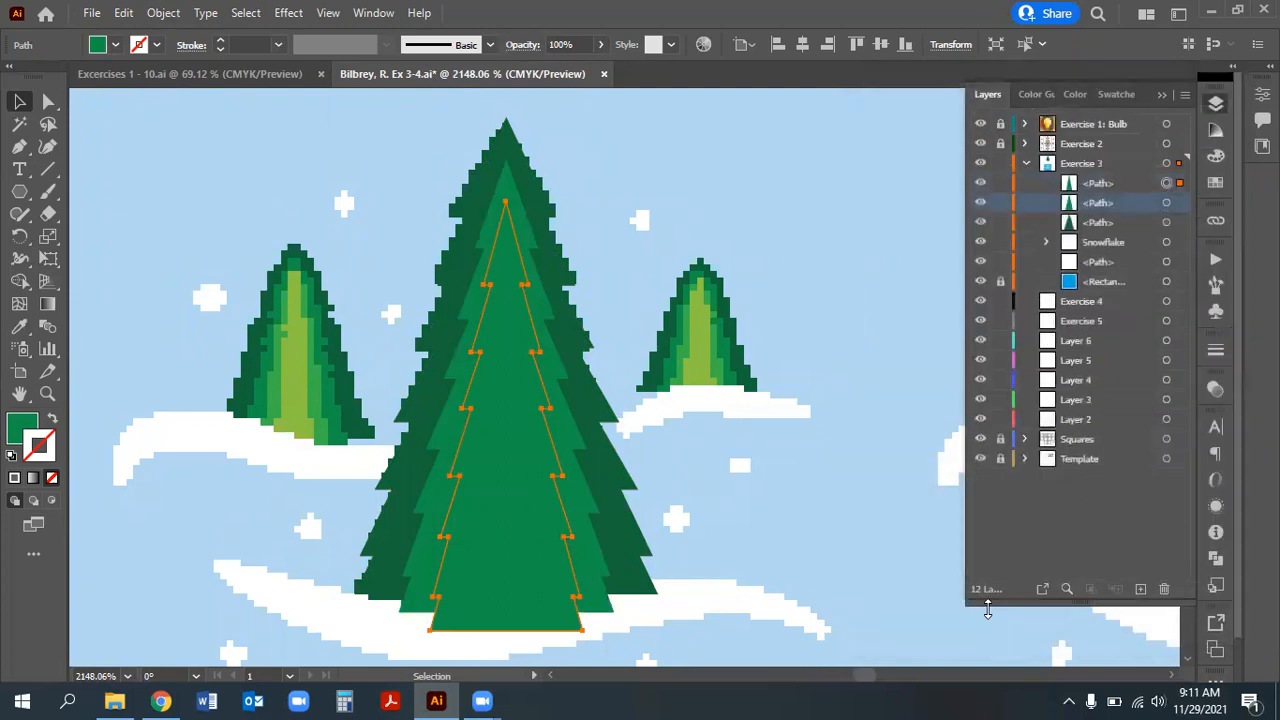
{"action": "key", "text": "ctrl+d"}
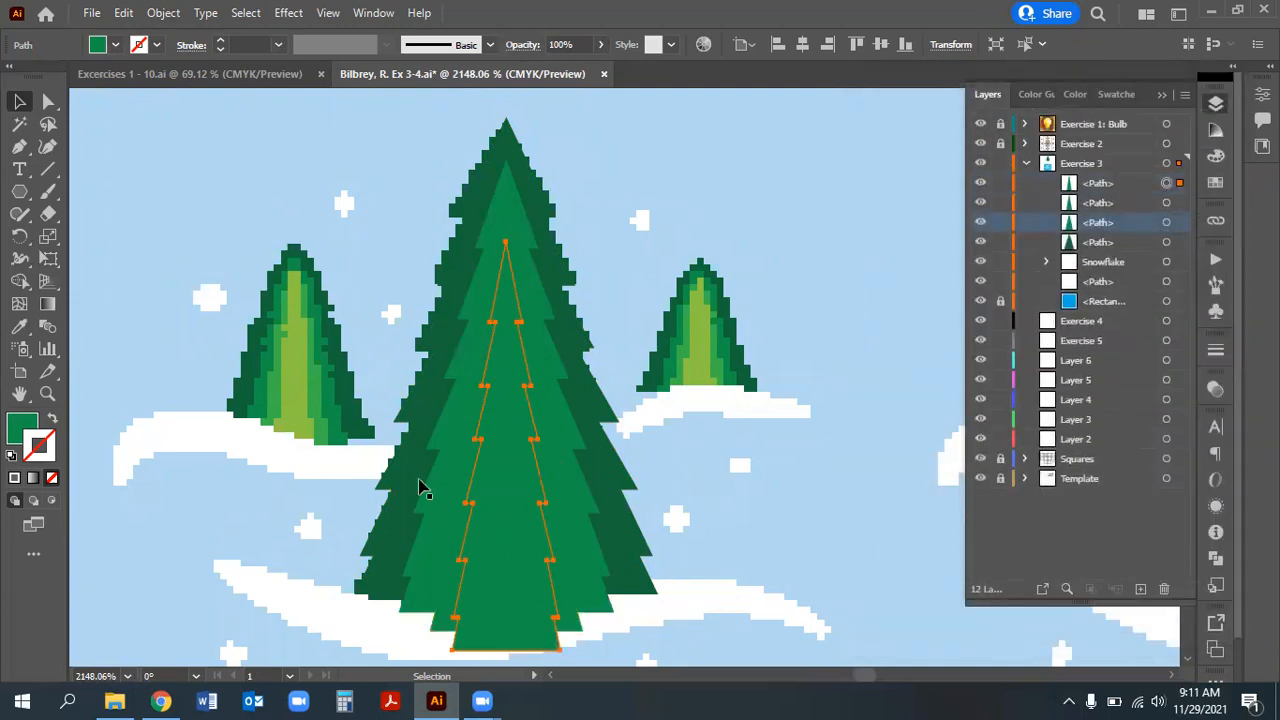
Recolor the second-smallest tree copy with the lighter green sampled from the small template tree
{"action": "left_click", "coordinate": [15, 103]}
{"action": "left_click", "coordinate": [490, 300]}
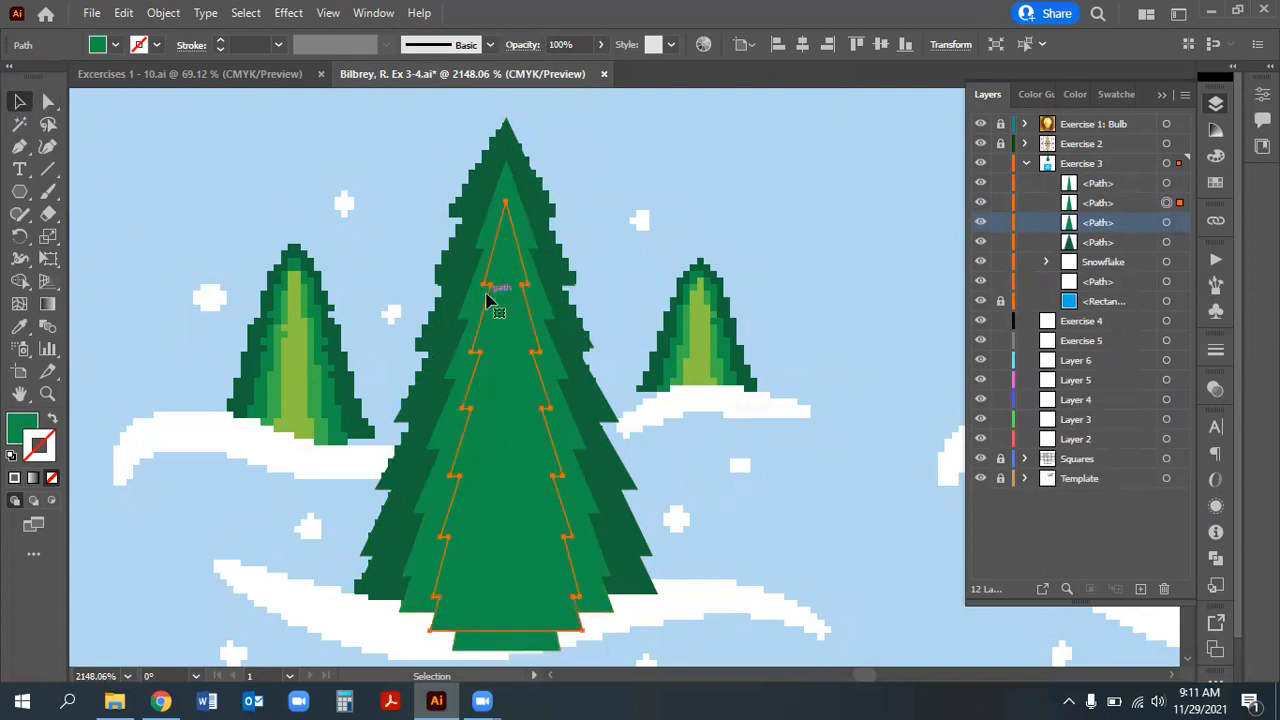
{"action": "left_click", "coordinate": [19, 326]}
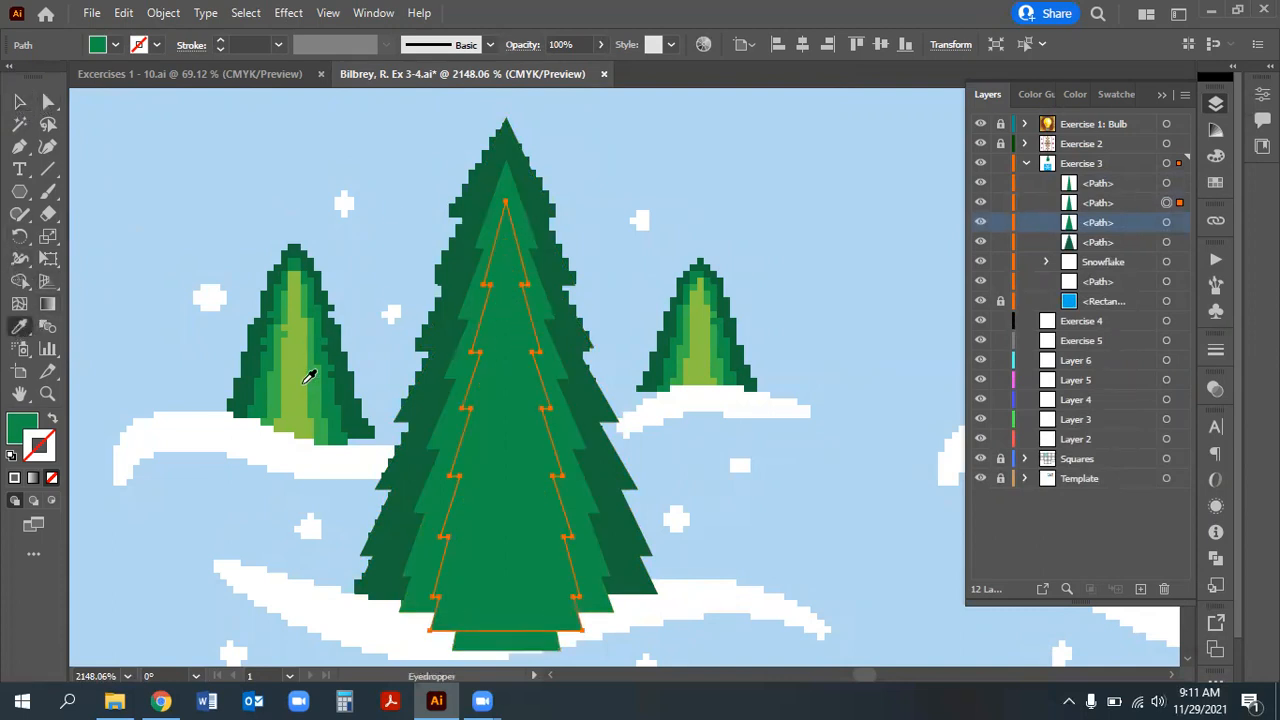
{"action": "left_click", "coordinate": [323, 385]}
Recolor the innermost, smallest tree copy with the yellow-green sampled from the center of the small template tree
{"action": "left_click", "coordinate": [19, 102]}
{"action": "left_click", "coordinate": [503, 550]}
{"action": "left_click", "coordinate": [19, 326]}
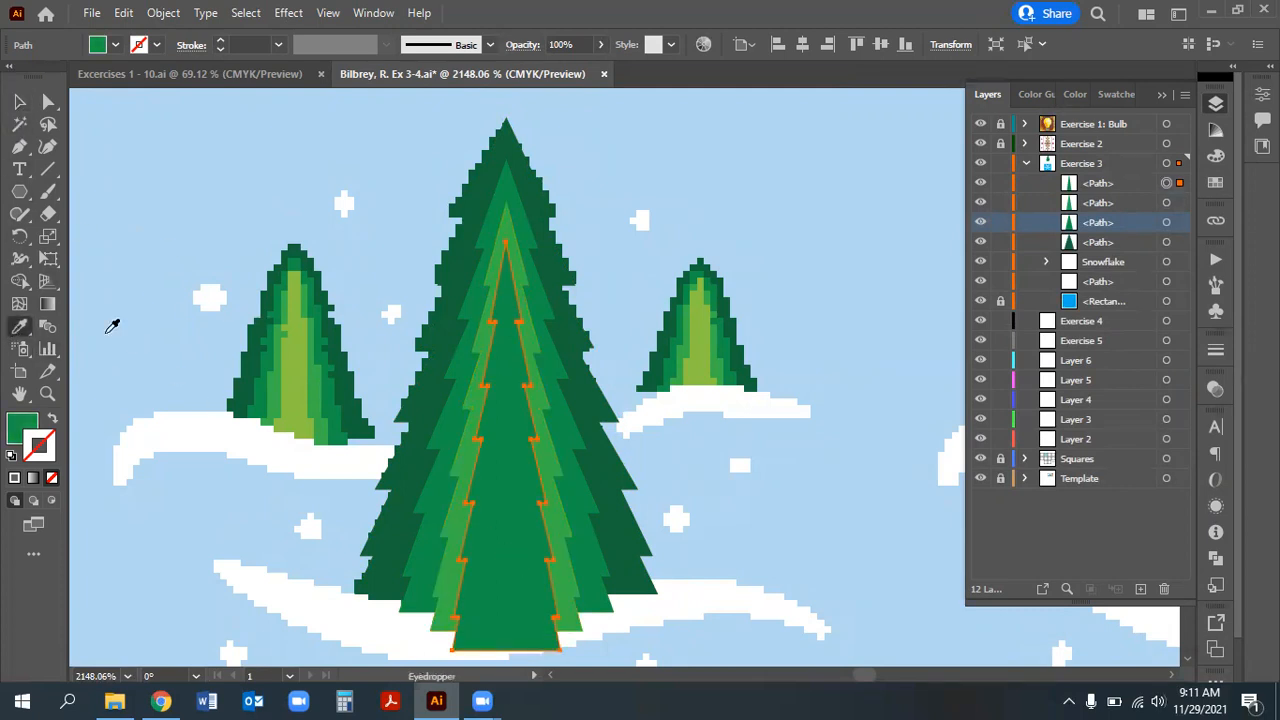
{"action": "left_click", "coordinate": [305, 375]}
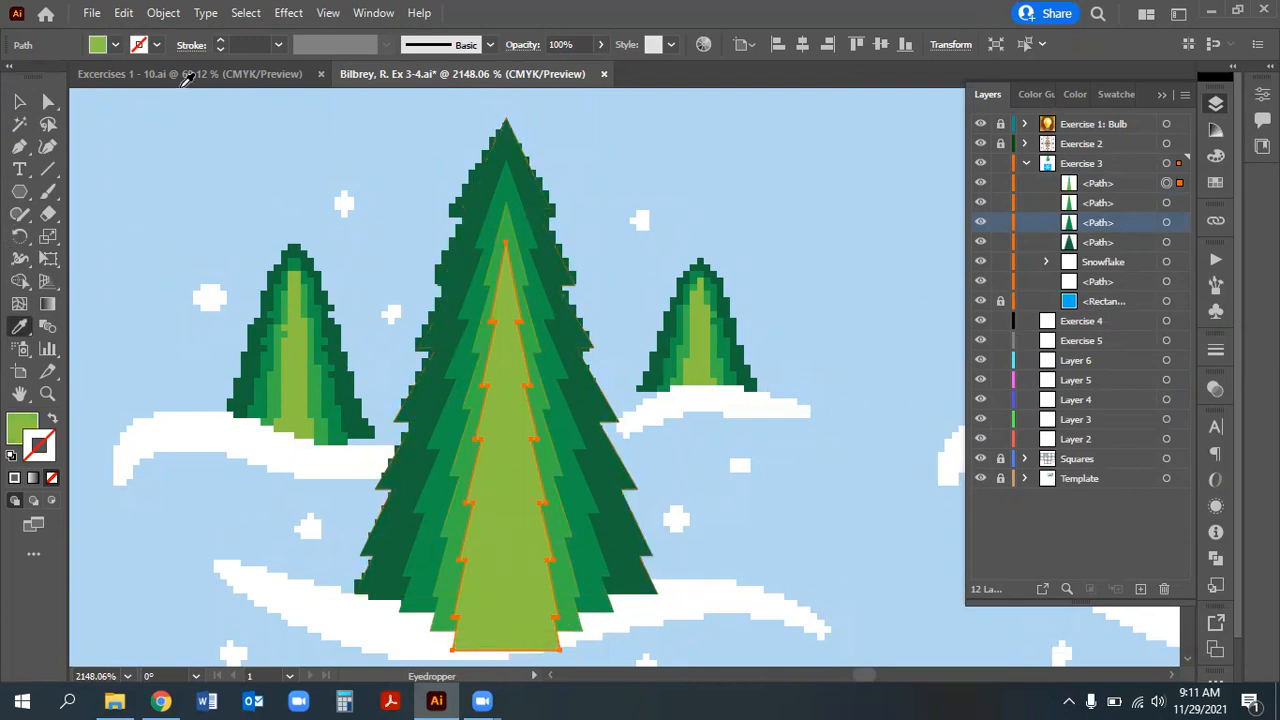
{"action": "left_click", "coordinate": [19, 101]}
Shorten the yellow-green innermost tree slightly by raising its base with Free Transform
{"action": "scroll", "coordinate": [586, 363], "scroll_direction": "down", "scroll_amount": 1}
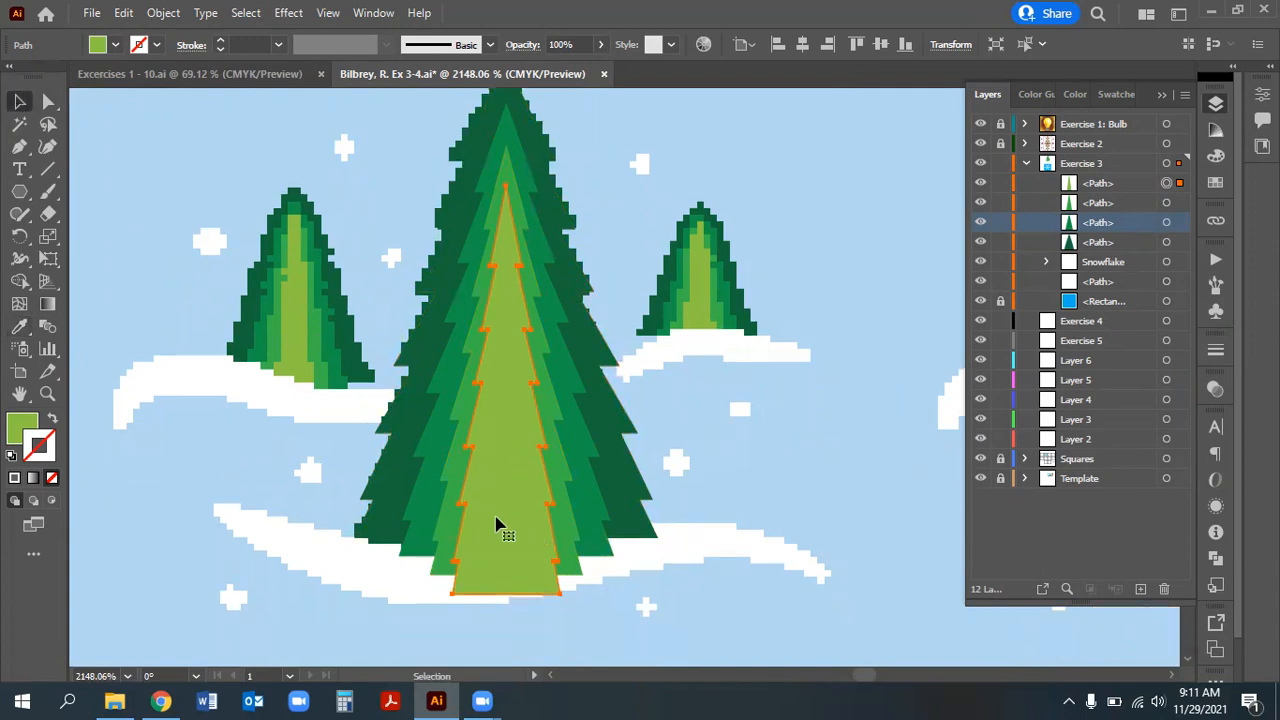
{"action": "left_click", "coordinate": [665, 598]}
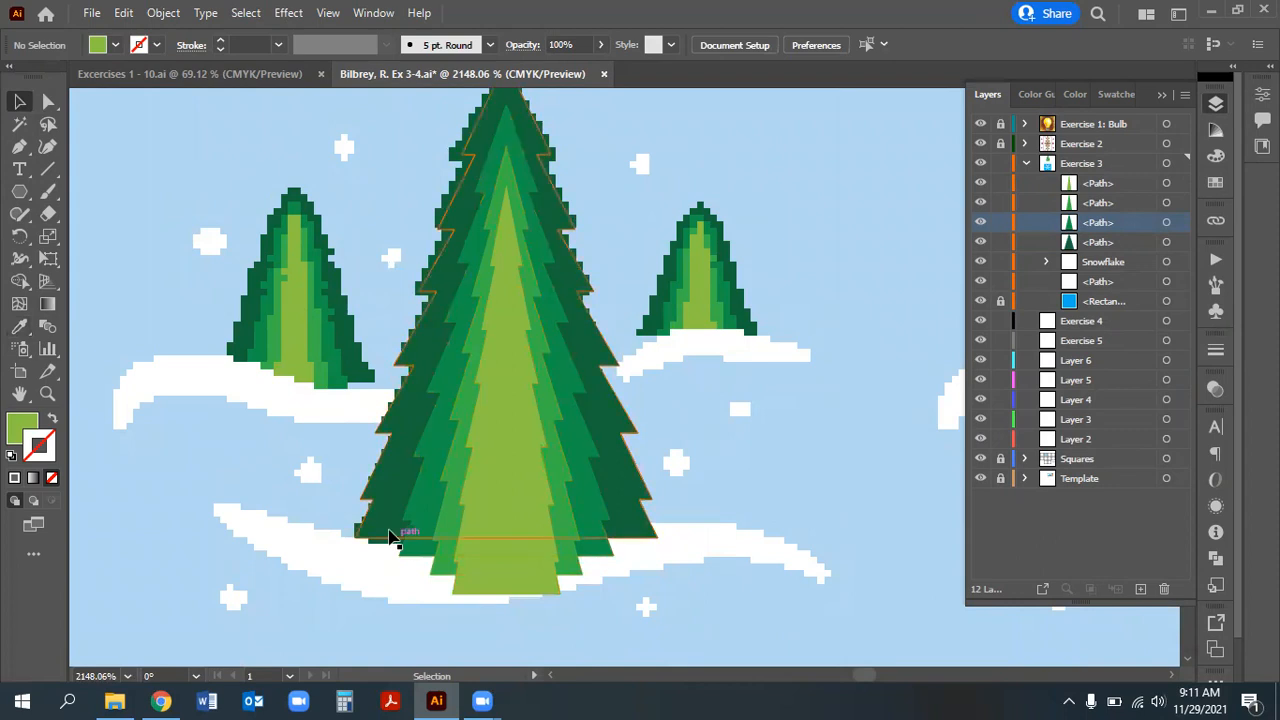
{"action": "left_click", "coordinate": [501, 600]}
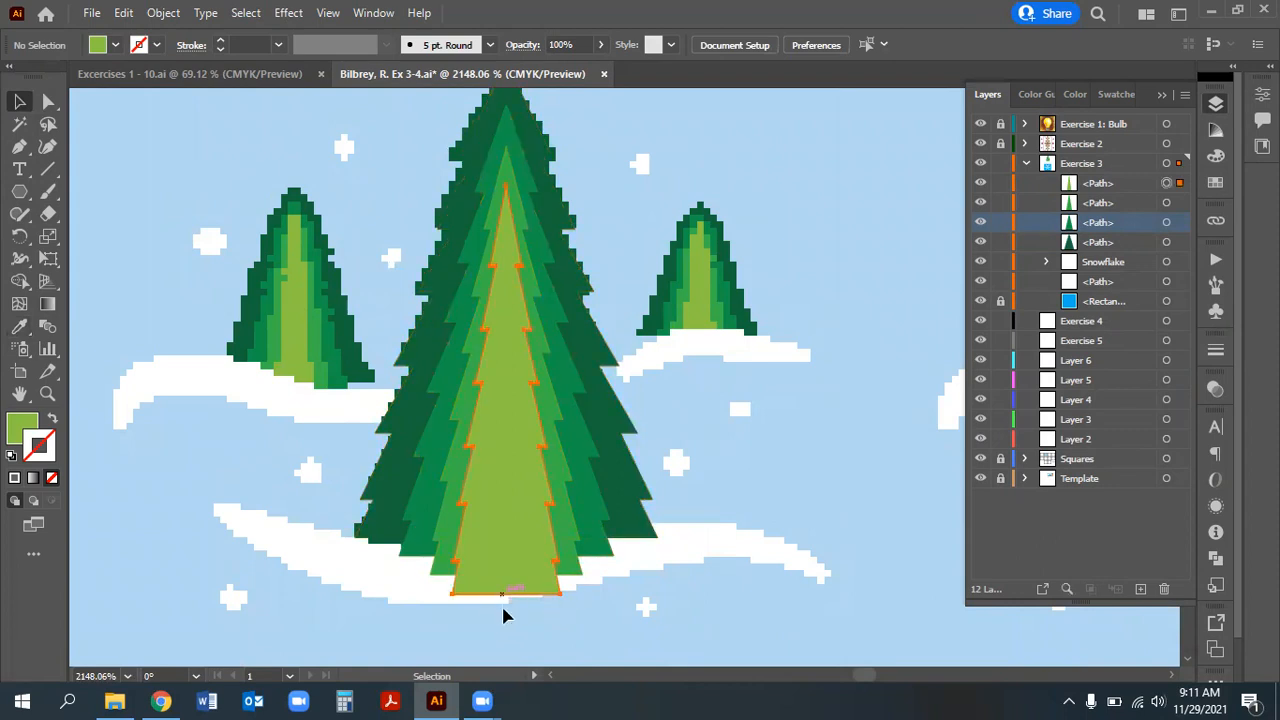
{"action": "left_click", "coordinate": [48, 259]}
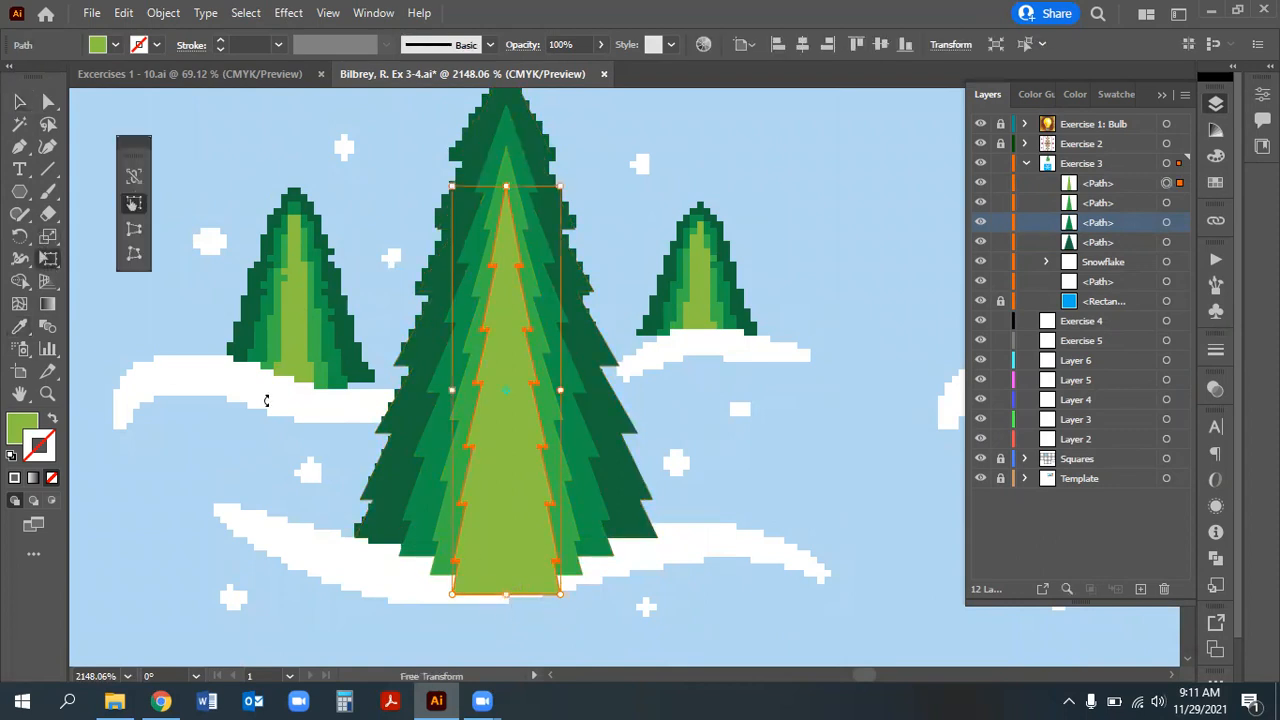
{"action": "left_click_drag", "start_coordinate": [509, 595], "coordinate": [508, 586]}
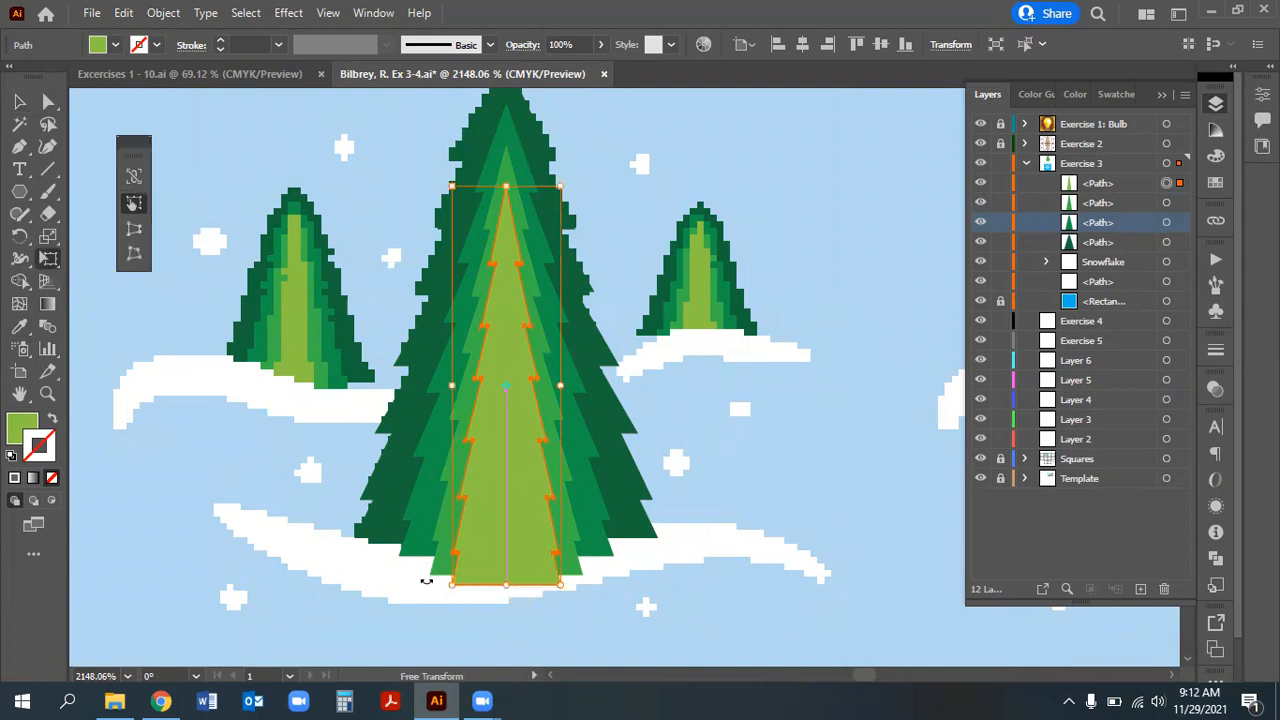
{"action": "left_click", "coordinate": [19, 101]}
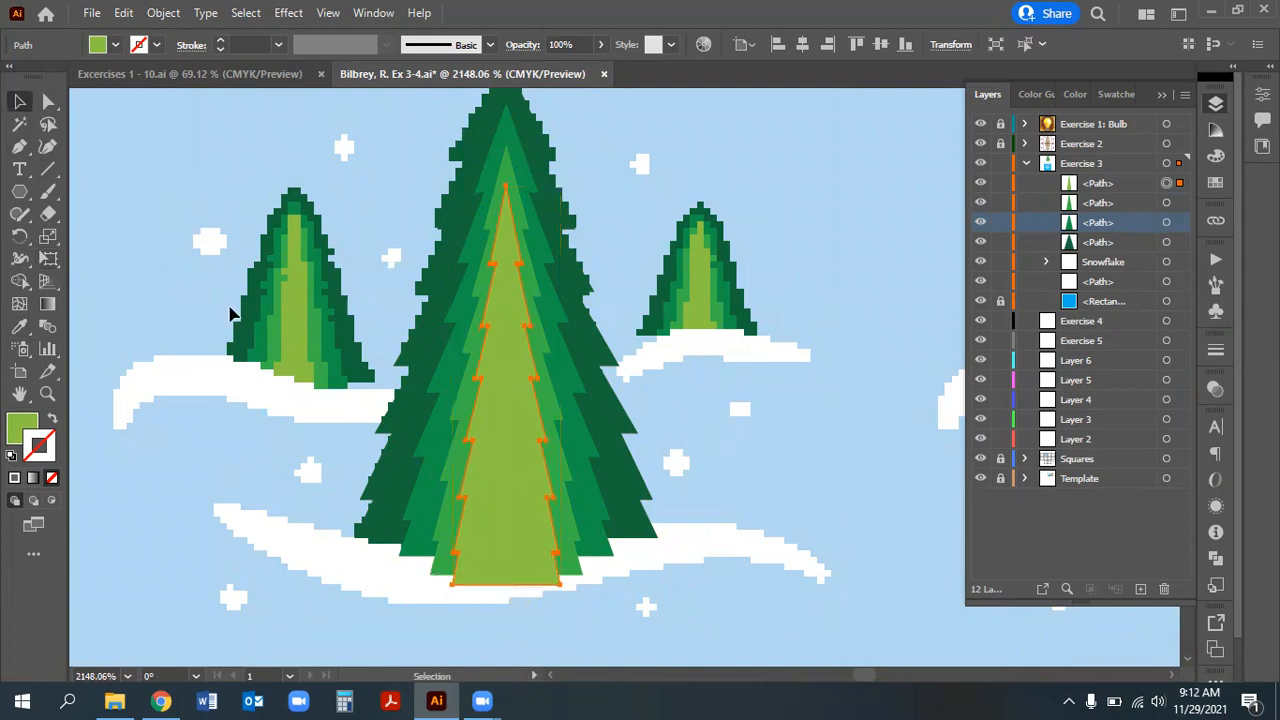
Raise the base of the light green tree layer slightly with Free Transform
{"action": "left_click", "coordinate": [436, 570]}
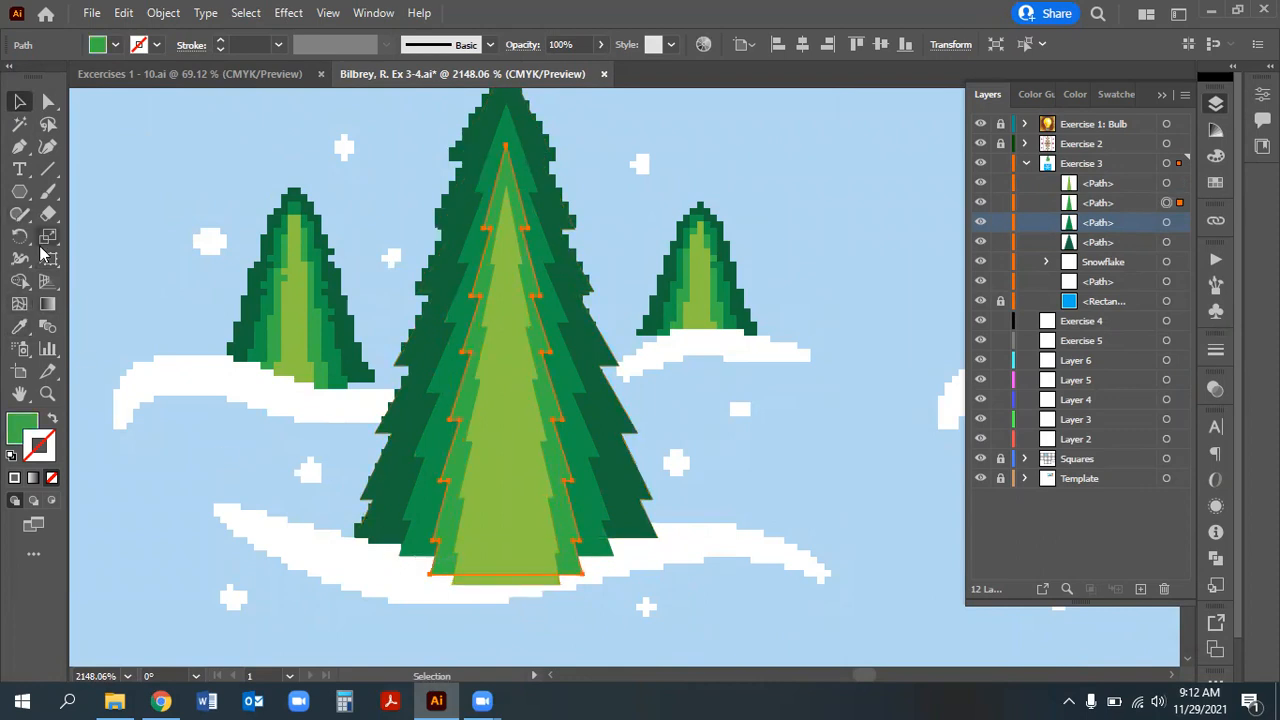
{"action": "left_click", "coordinate": [48, 258]}
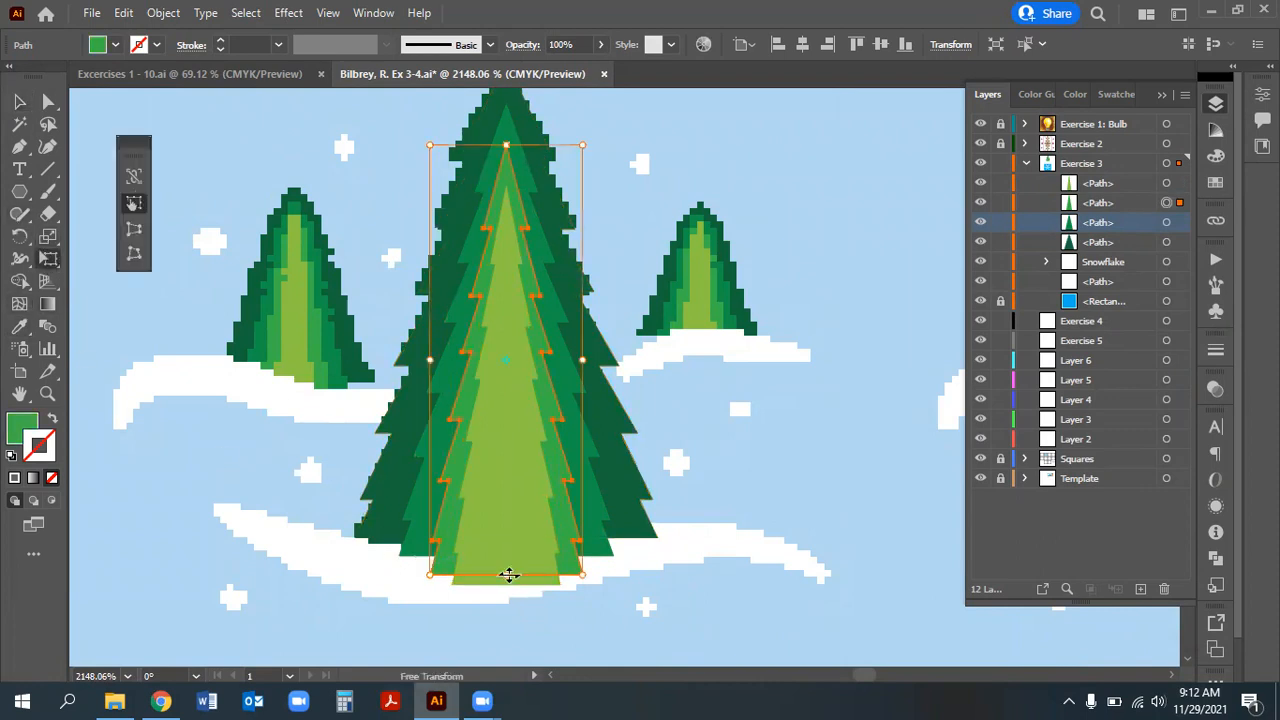
{"action": "left_click_drag", "start_coordinate": [506, 577], "coordinate": [507, 567]}
{"action": "key", "text": "v"}
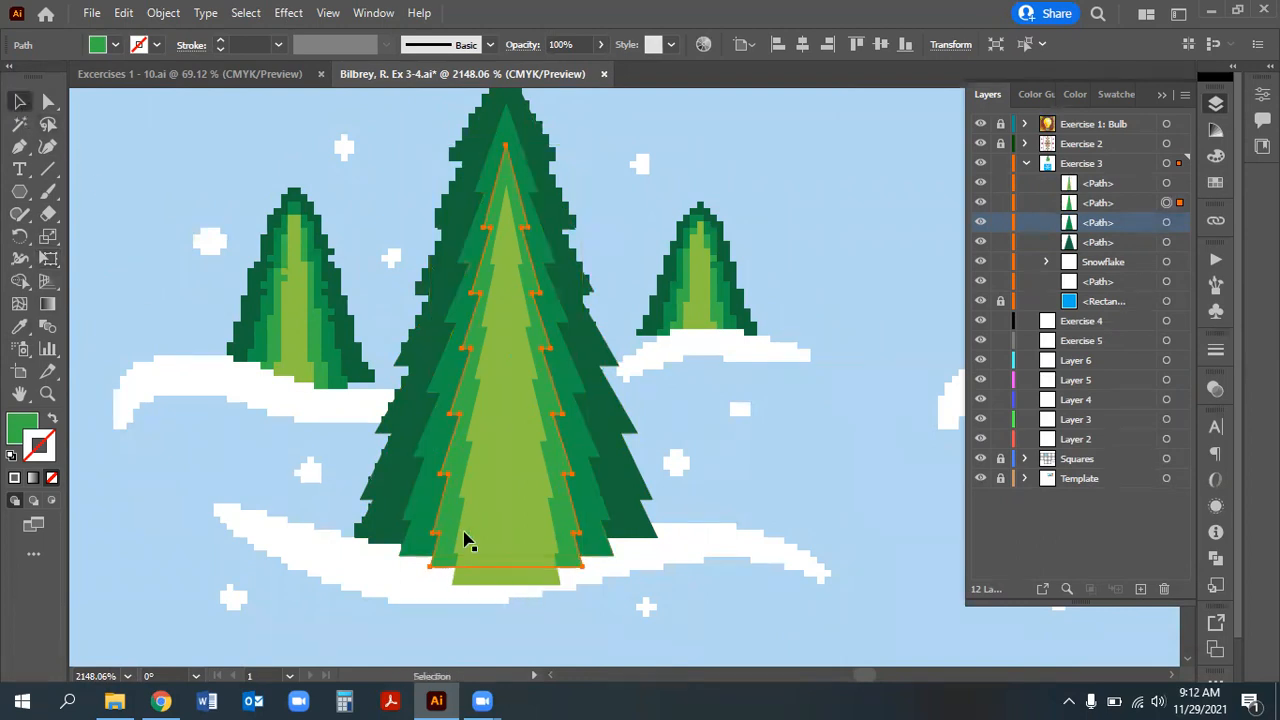
Raise the base of the innermost yellow-green tree further, just below the light green layer's base, and deselect it
{"action": "left_click", "coordinate": [488, 586]}
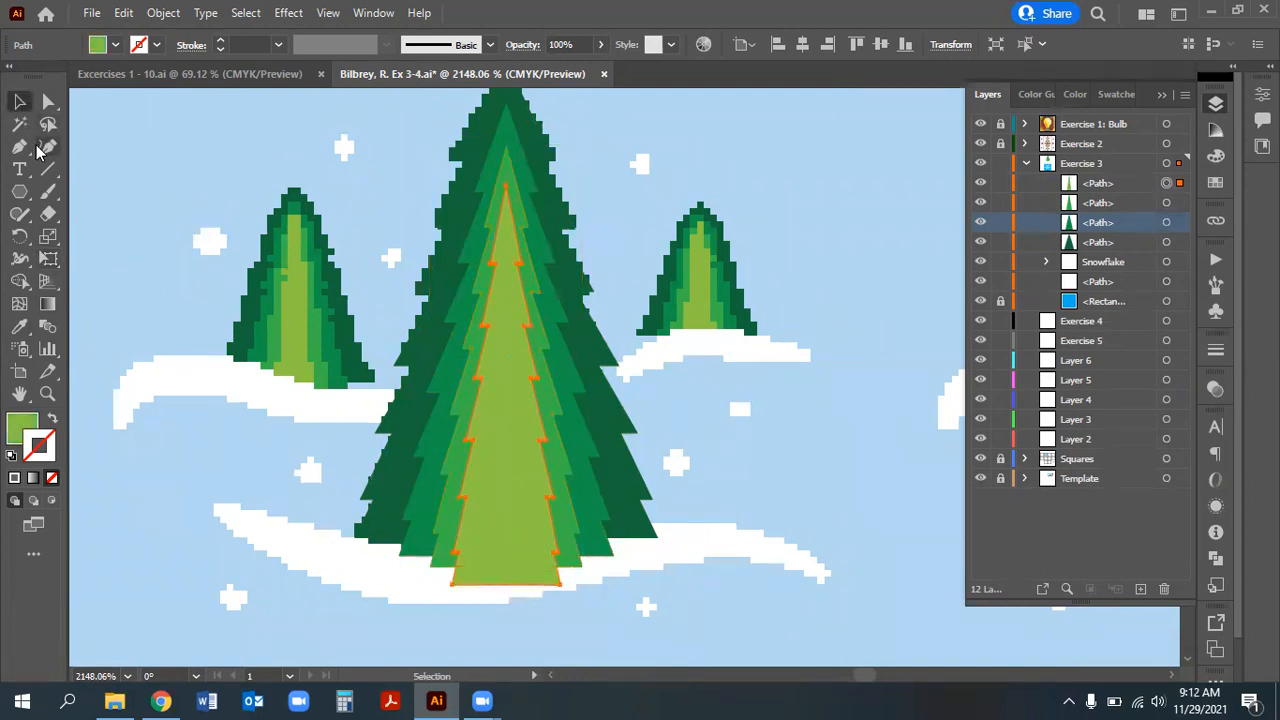
{"action": "left_click", "coordinate": [48, 258]}
{"action": "left_click_drag", "start_coordinate": [506, 582], "coordinate": [508, 573]}
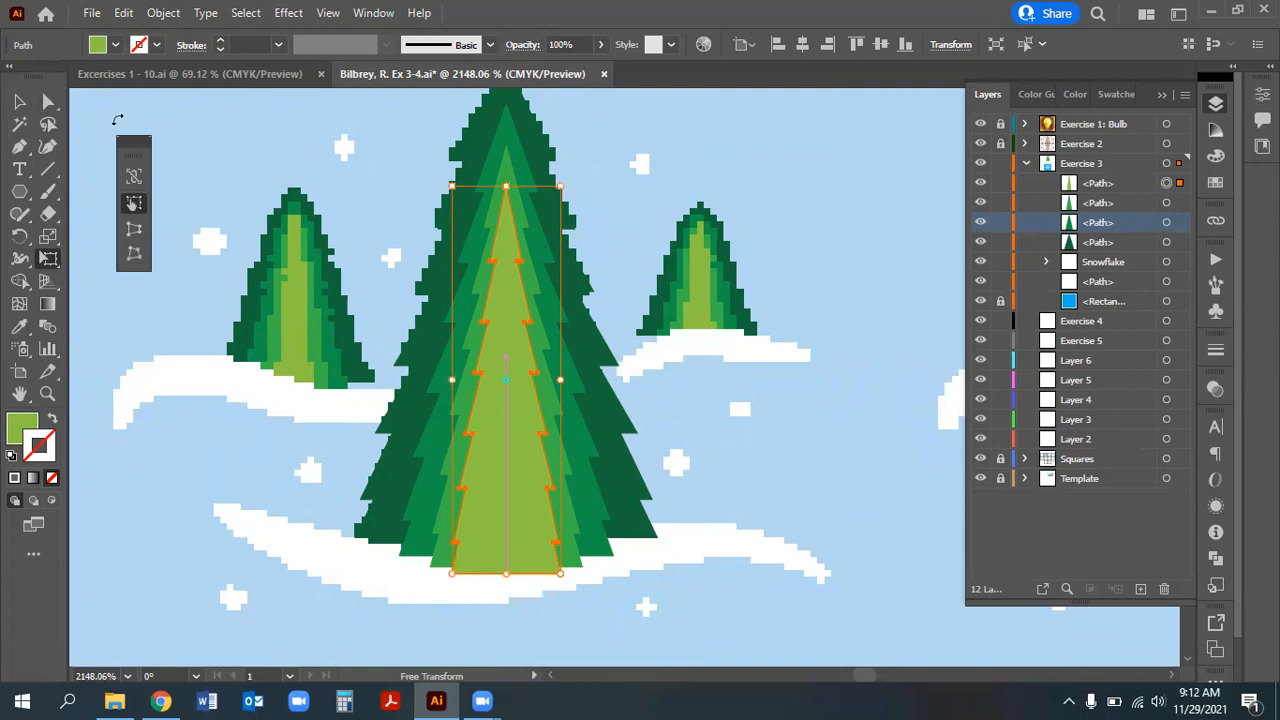
{"action": "key", "text": "a"}
{"action": "left_click", "coordinate": [912, 571]}
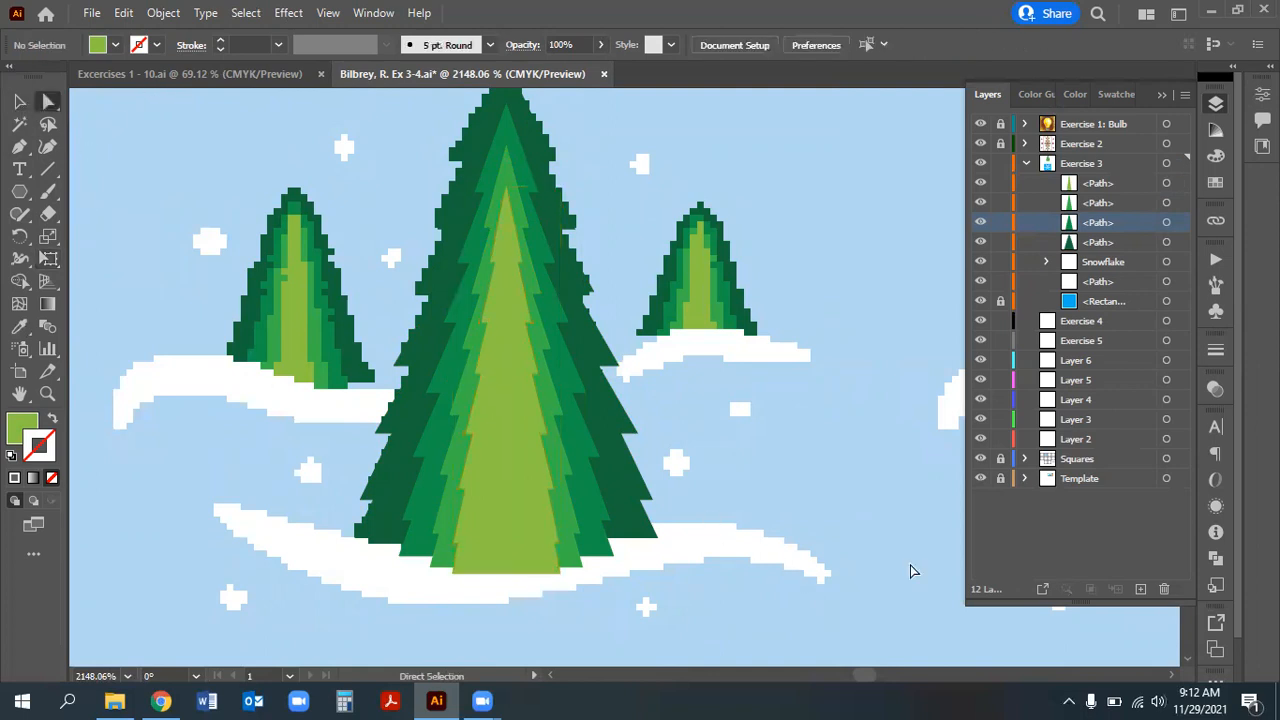
Compare the layered tree with the template by hiding and reshowing the Template and Exercise 3 layers in turn
{"action": "scroll", "coordinate": [700, 540], "scroll_direction": "up", "scroll_amount": 1}
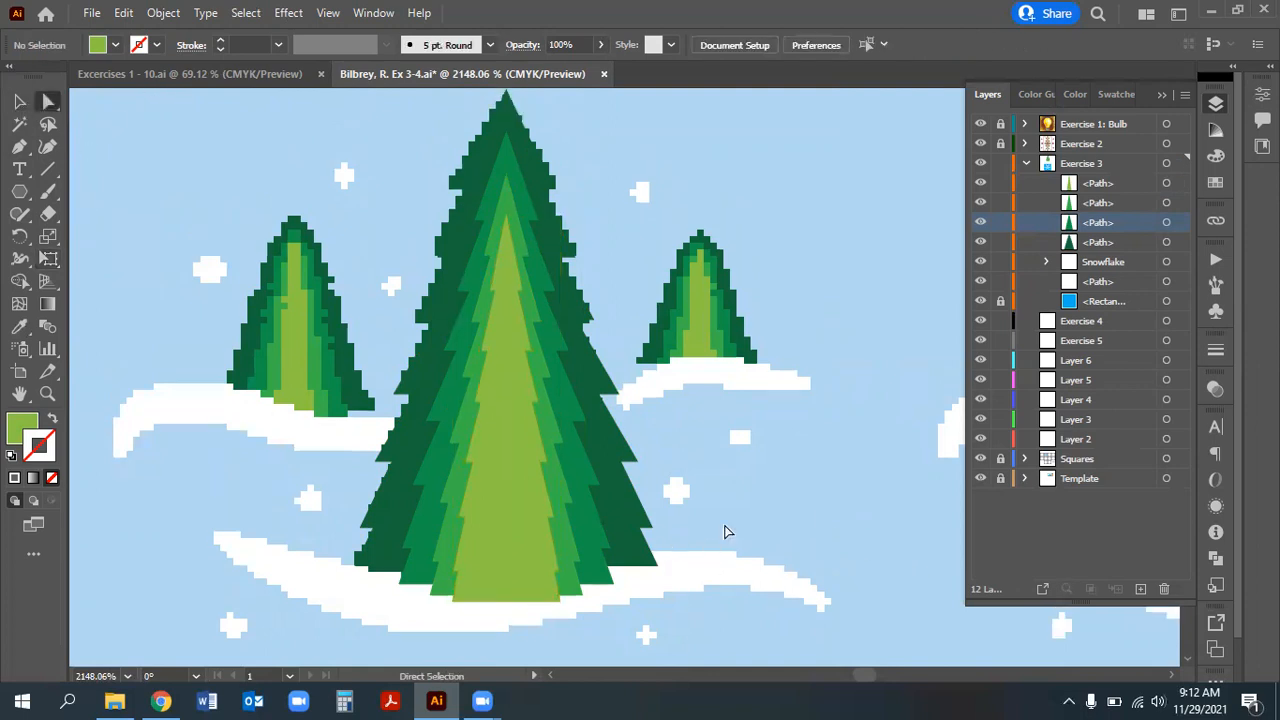
{"action": "left_click", "coordinate": [980, 478]}
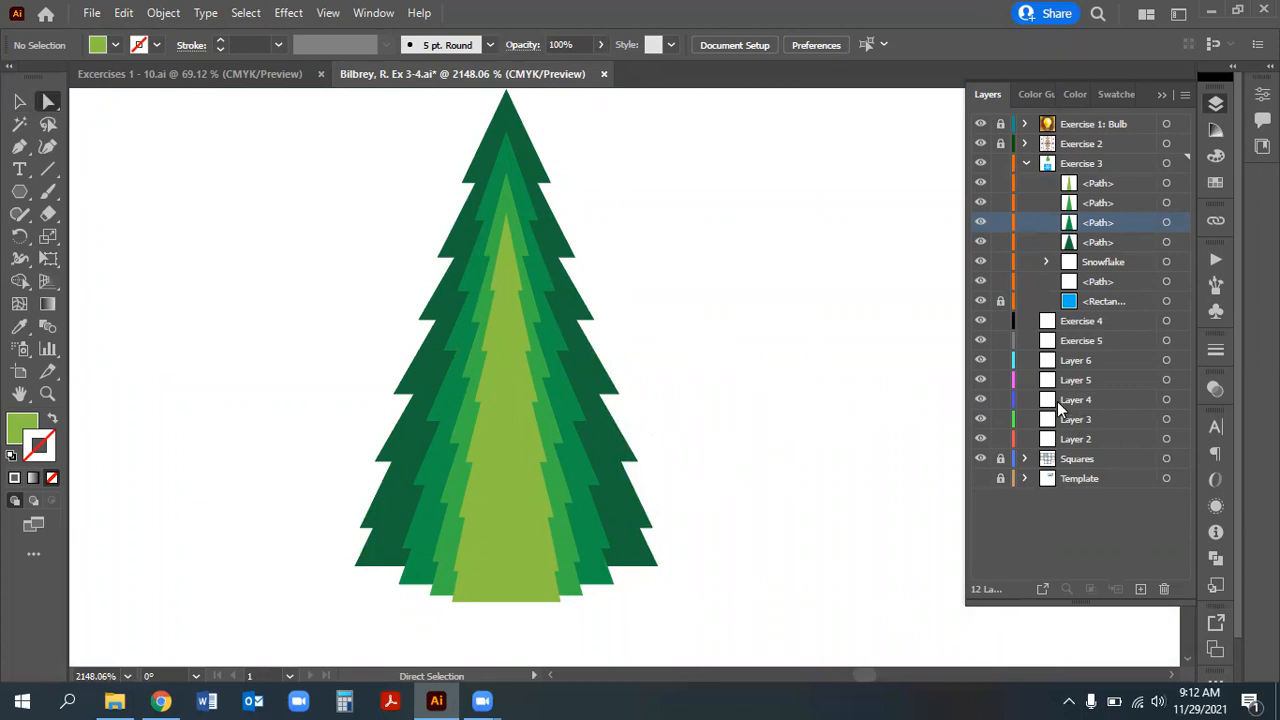
{"action": "left_click", "coordinate": [980, 479]}
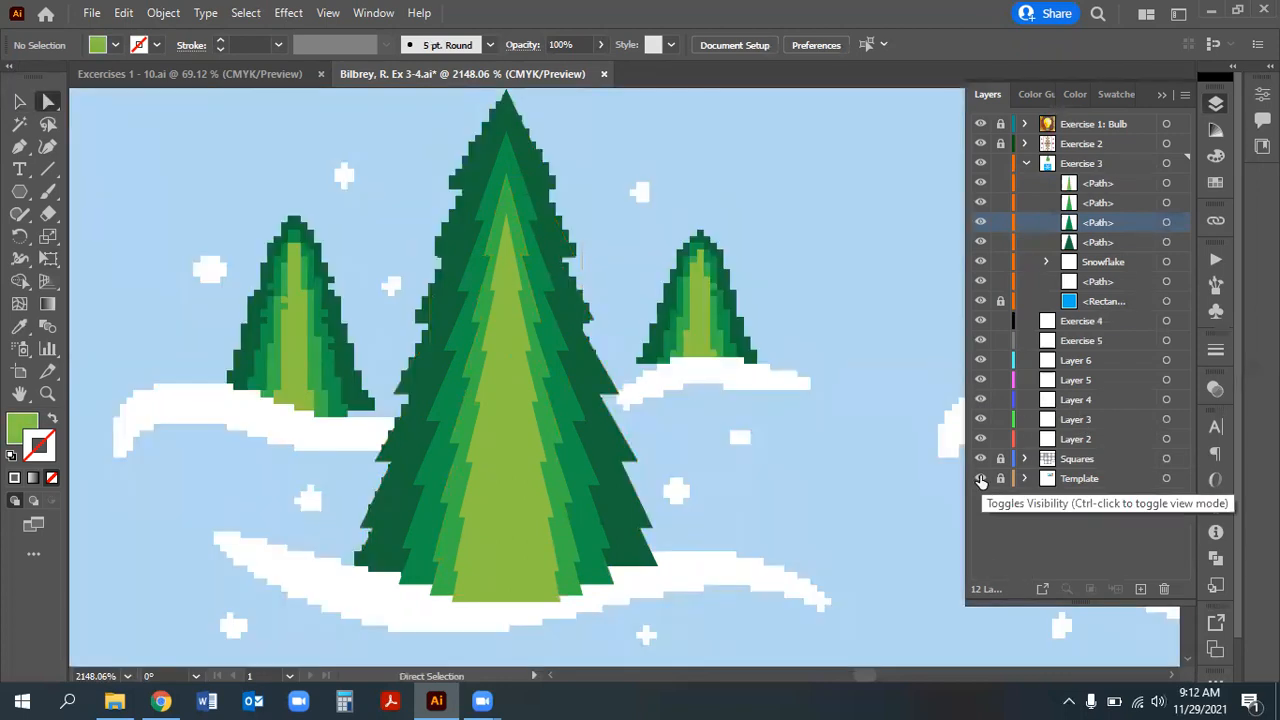
{"action": "left_click", "coordinate": [980, 163]}
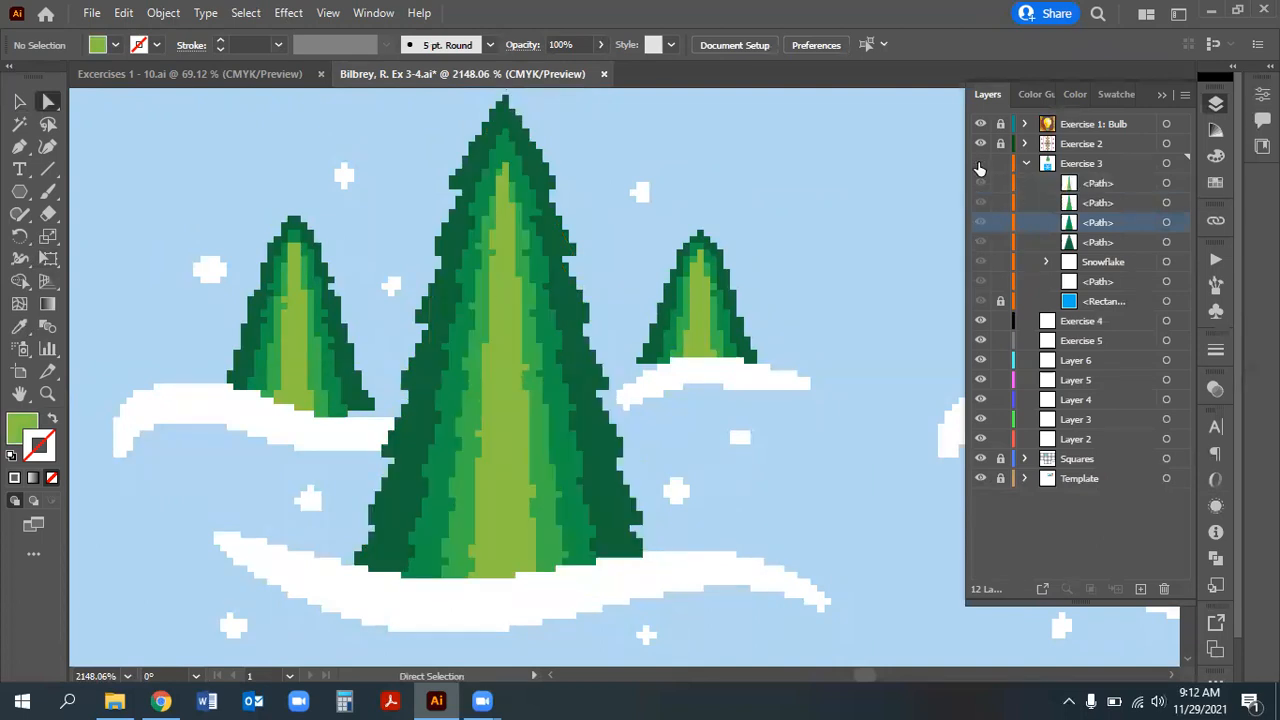
{"action": "left_click", "coordinate": [980, 164]}
Group the four green tree paths and name the group Tree
{"action": "left_click", "coordinate": [19, 101]}
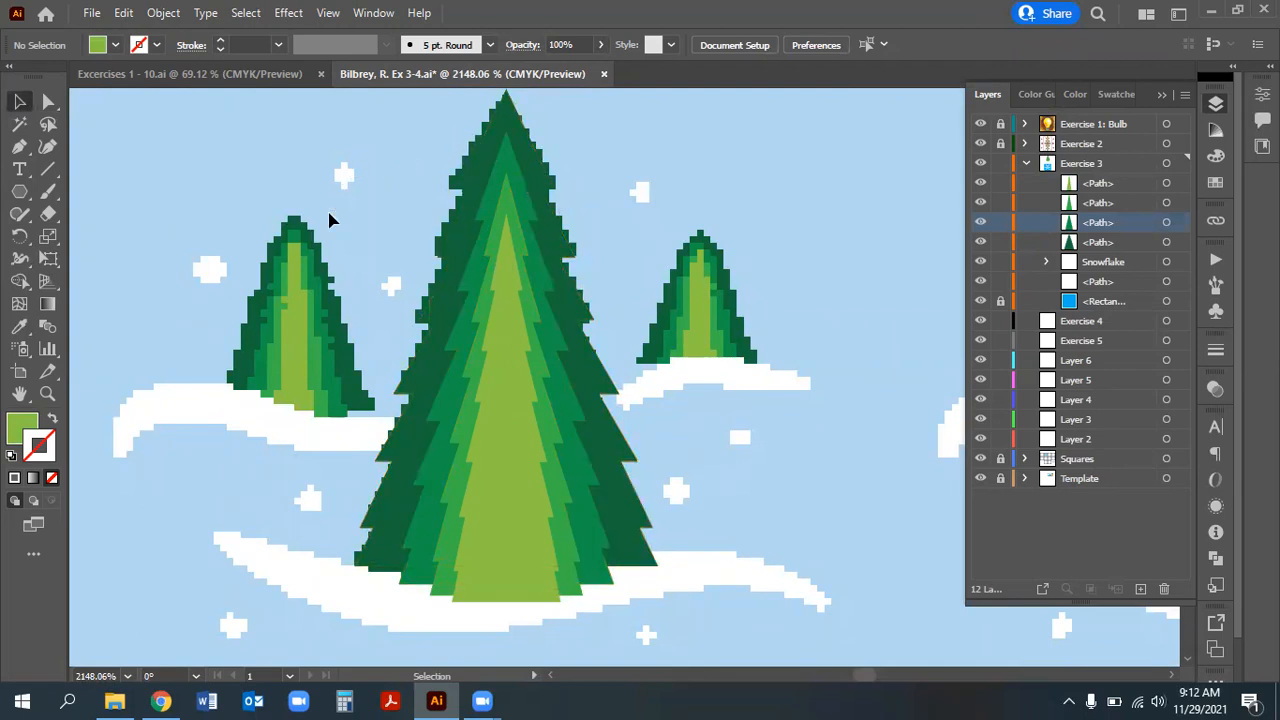
{"action": "left_click_drag", "start_coordinate": [503, 316], "coordinate": [706, 510]}
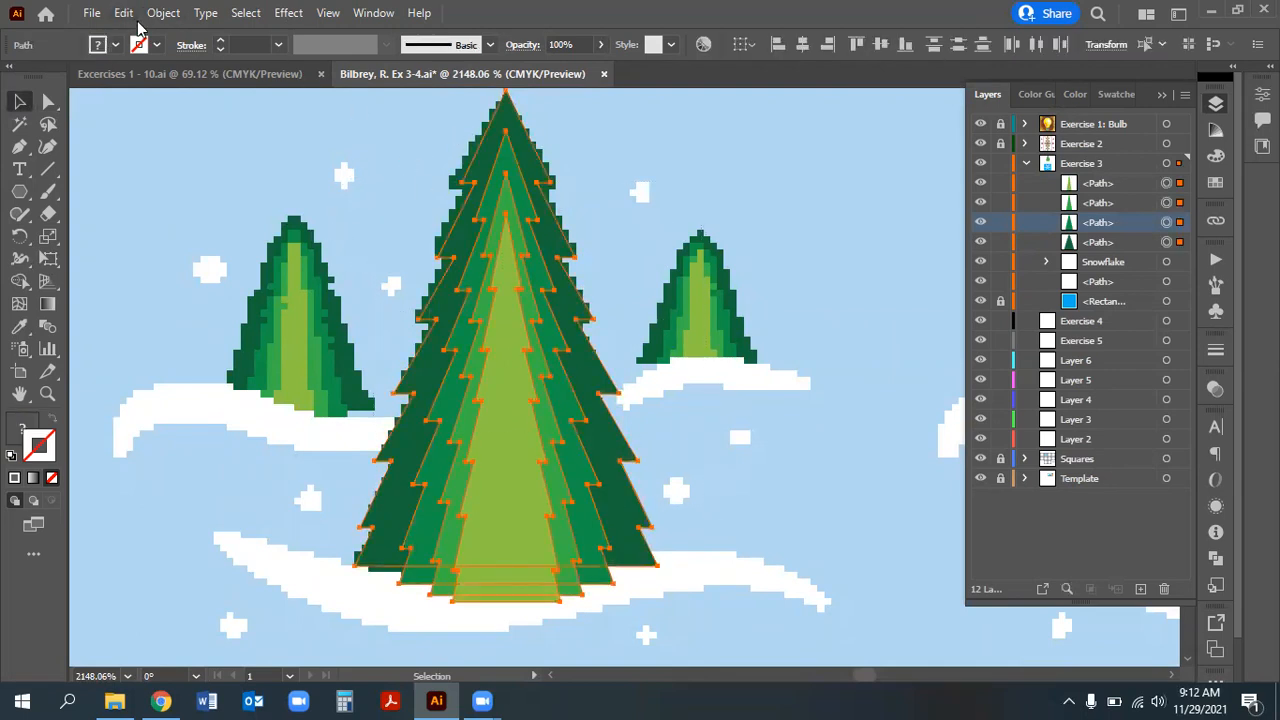
{"action": "left_click", "coordinate": [163, 13]}
{"action": "left_click", "coordinate": [243, 94]}
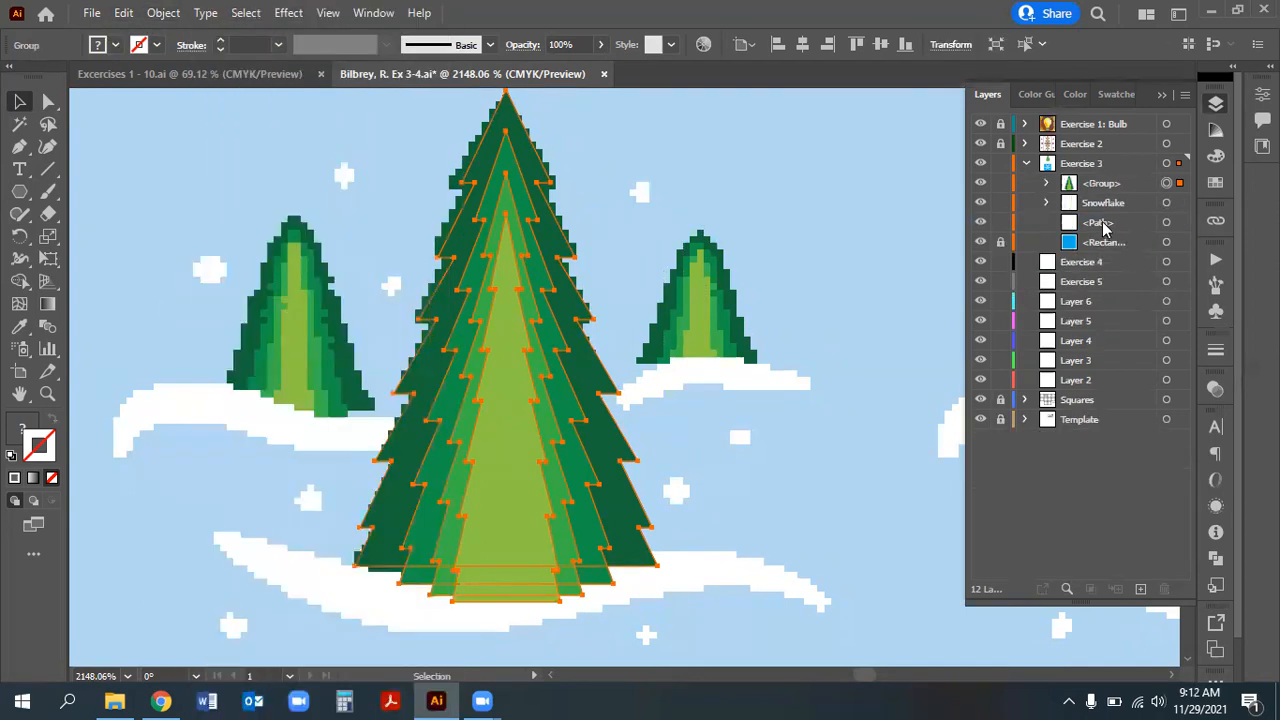
{"action": "double_click", "coordinate": [1102, 184]}
{"action": "type", "text": "Tree"}
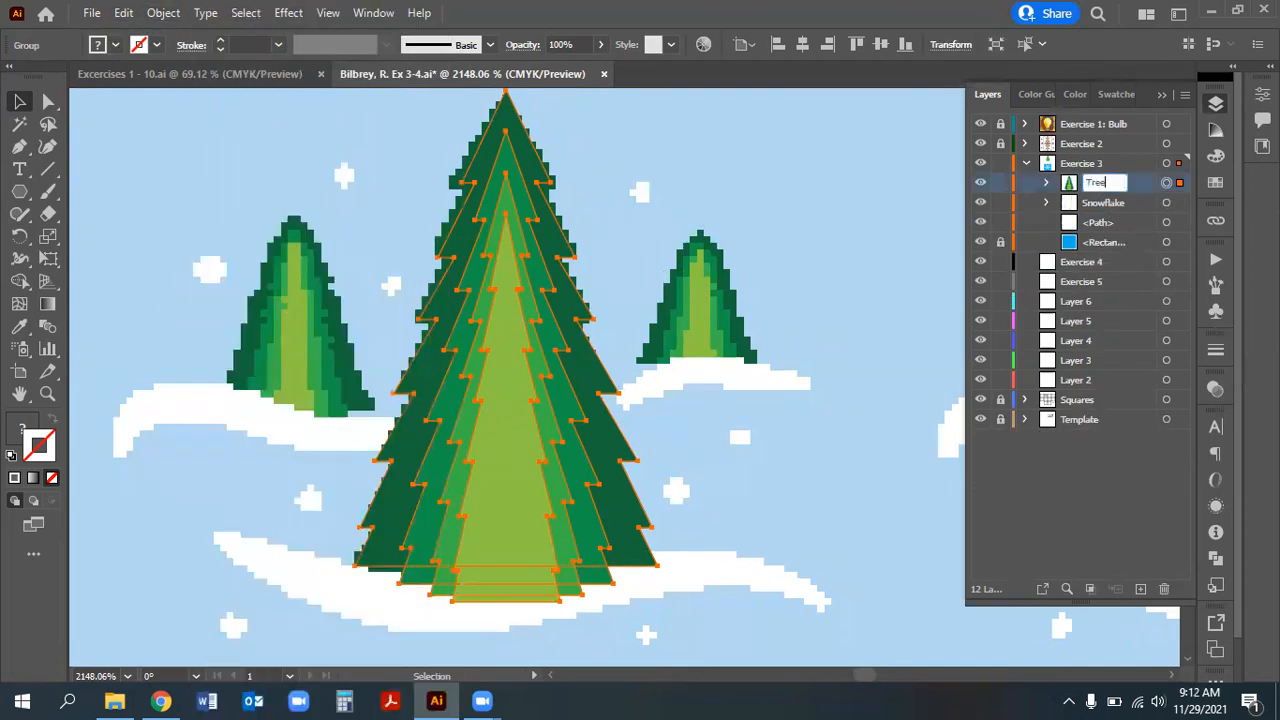
{"action": "key", "text": "Return"}
Draw an open wavy path with the Pen tool along the middle of the snow drift beneath the large tree
{"action": "left_click", "coordinate": [19, 147]}
{"action": "left_click", "coordinate": [238, 547]}
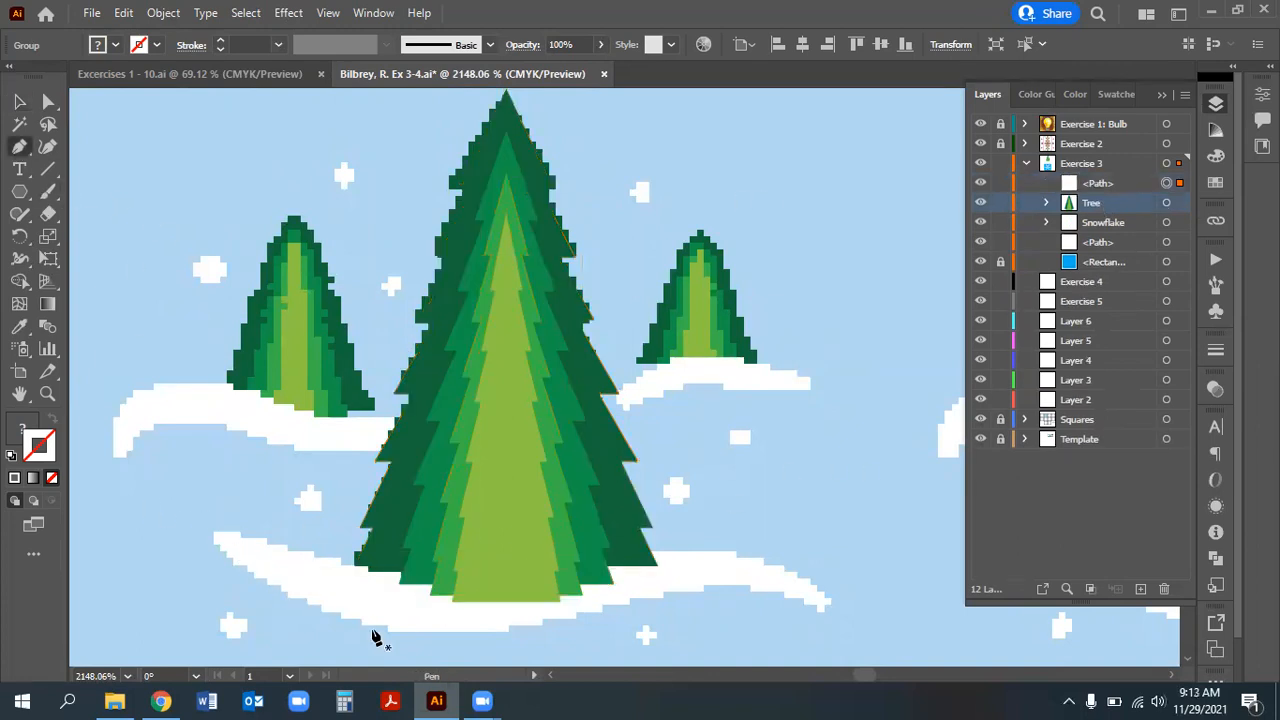
{"action": "left_click_drag", "start_coordinate": [442, 612], "coordinate": [527, 611]}
{"action": "left_click_drag", "start_coordinate": [700, 567], "coordinate": [768, 564]}
{"action": "left_click_drag", "start_coordinate": [815, 600], "coordinate": [37, 442]}
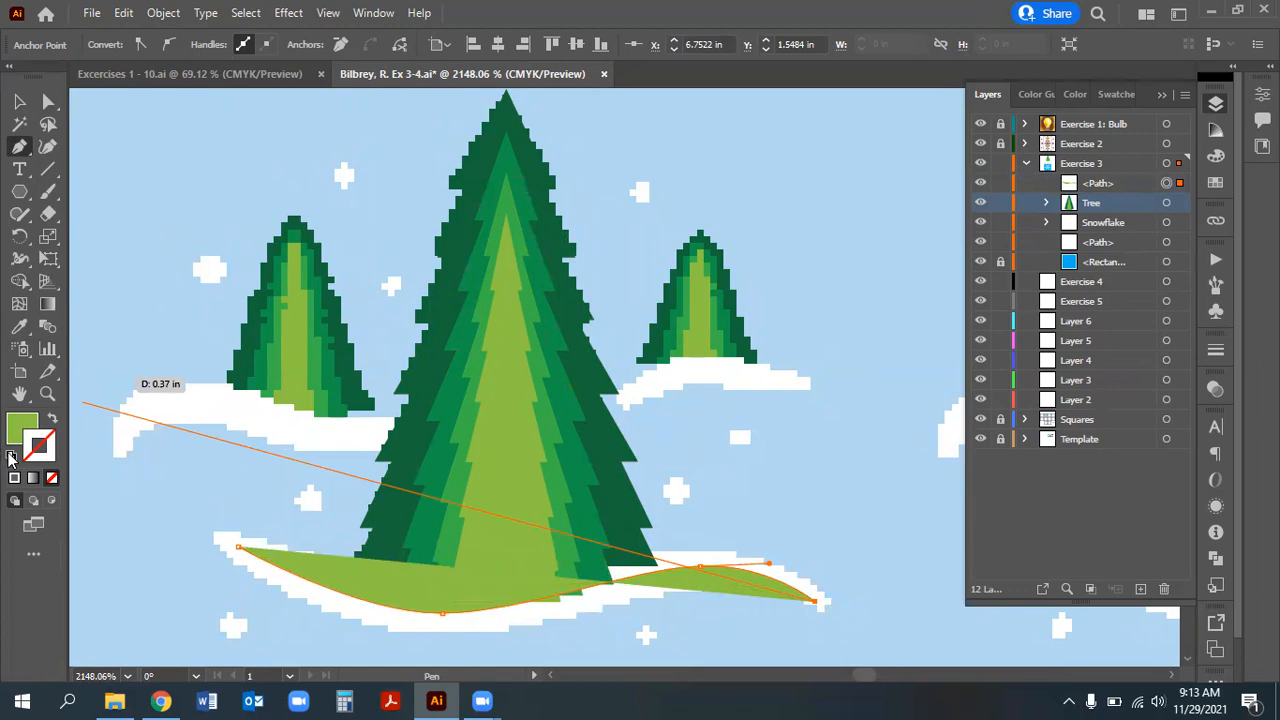
Give the snow drift path a white stroke with no fill and a round cap
{"action": "left_click", "coordinate": [11, 455]}
{"action": "left_click", "coordinate": [53, 419]}
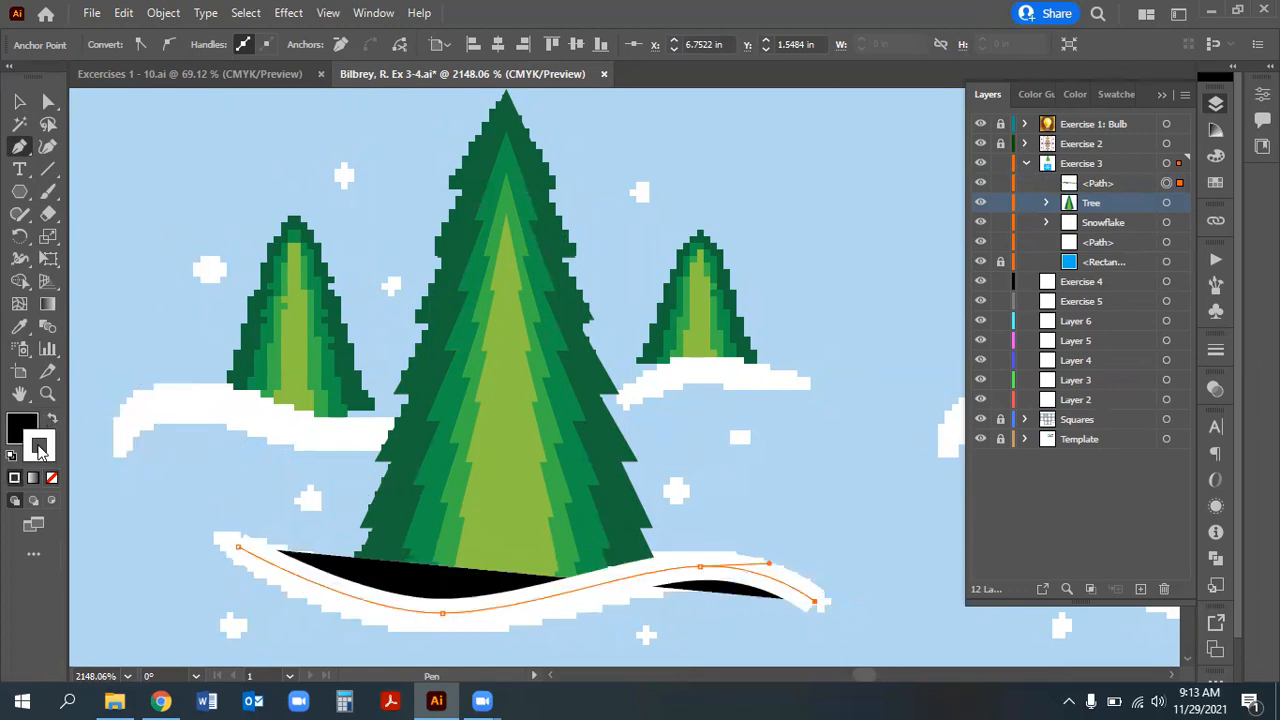
{"action": "left_click", "coordinate": [12, 428]}
{"action": "left_click", "coordinate": [52, 477]}
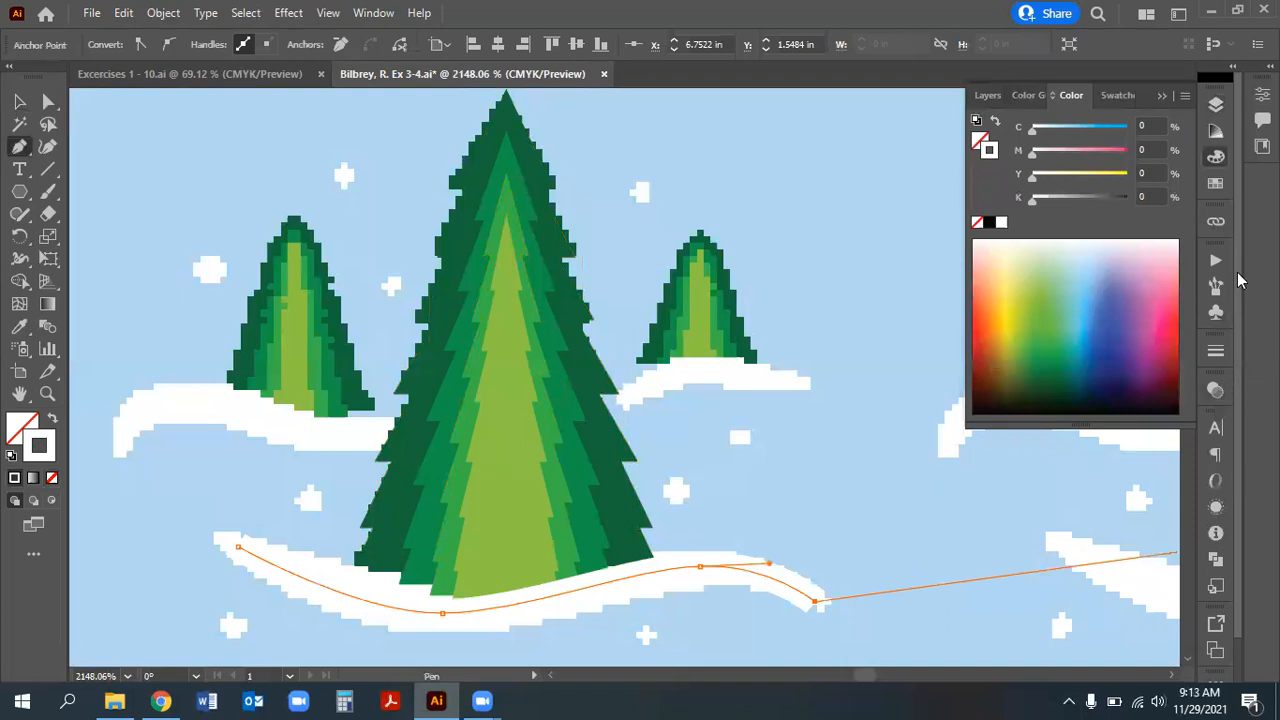
{"action": "left_click", "coordinate": [1216, 351]}
{"action": "left_click", "coordinate": [1073, 396]}
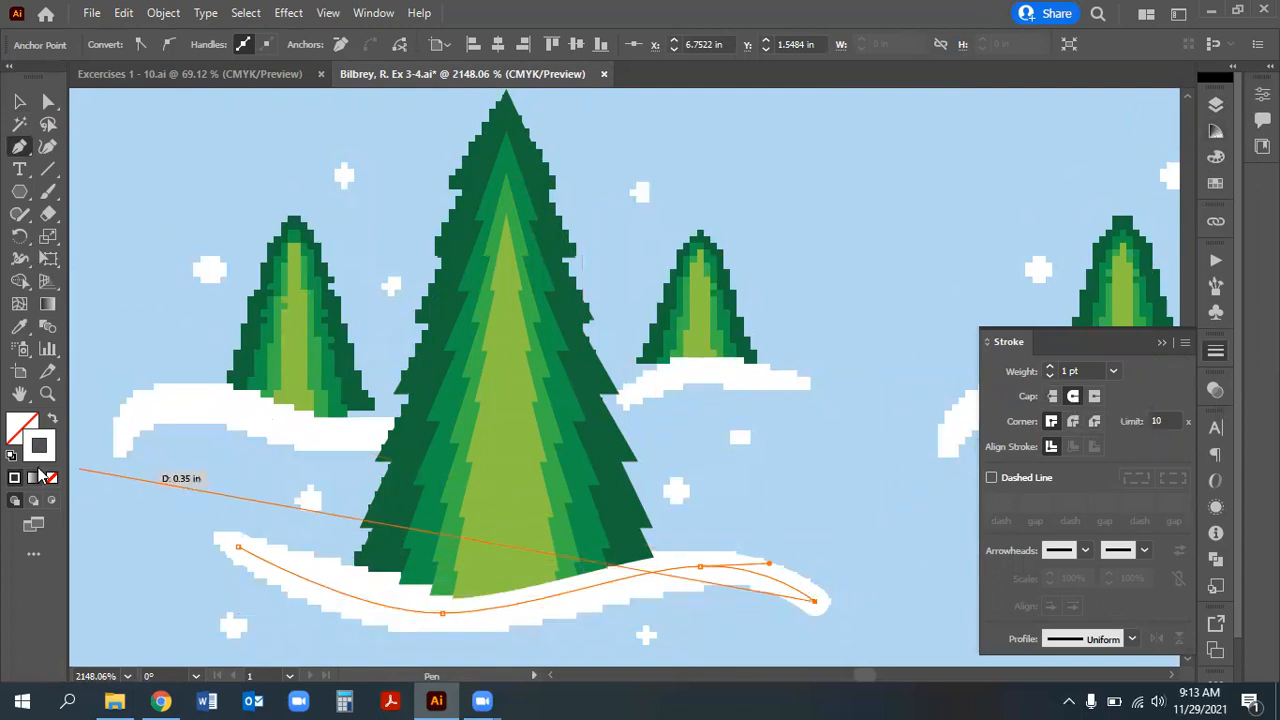
Recolor the snow drift stroke black, widen it at the lowest anchor, and taper both ends with the Width tool
{"action": "left_click", "coordinate": [1216, 182]}
{"action": "left_click", "coordinate": [1066, 164]}
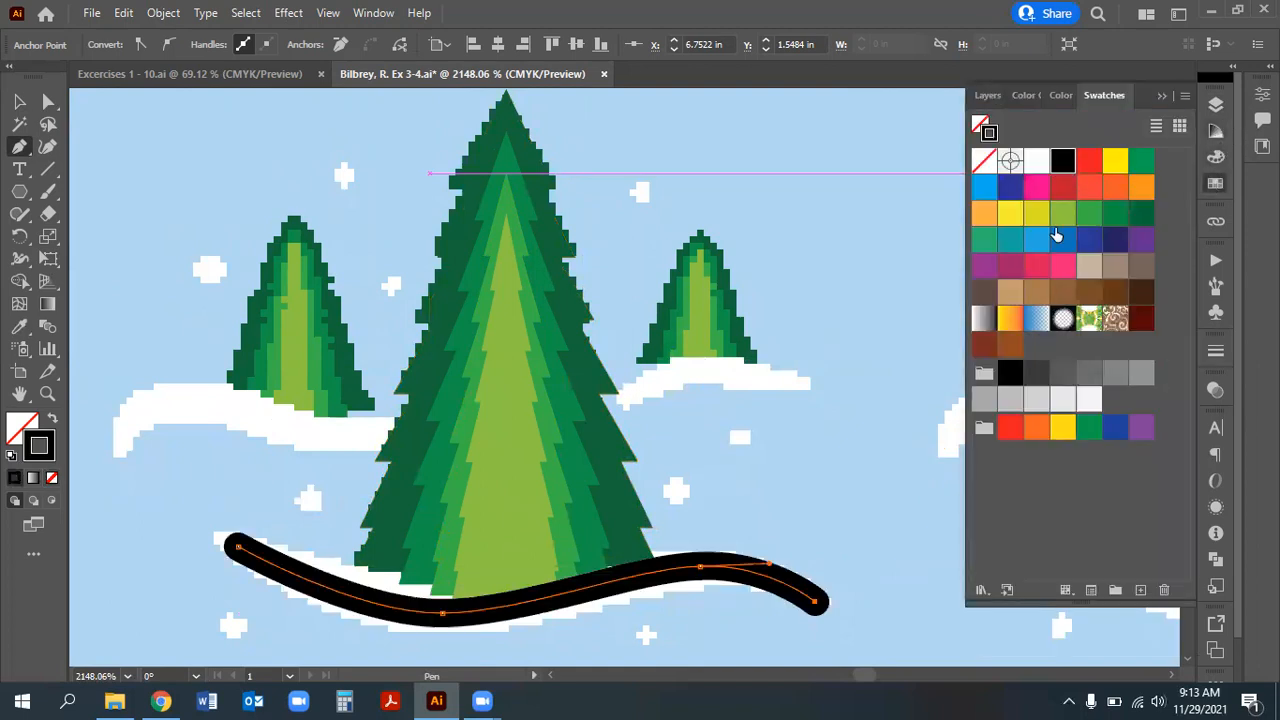
{"action": "left_click", "coordinate": [20, 260]}
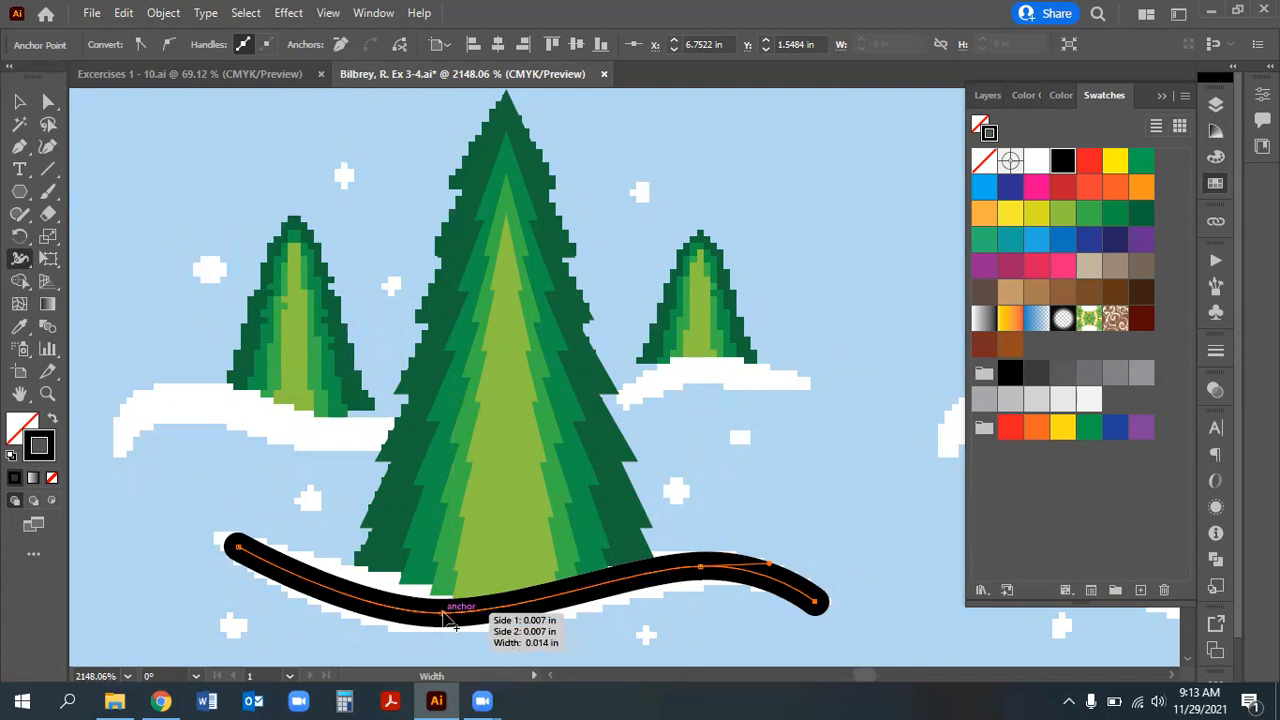
{"action": "left_click_drag", "start_coordinate": [441, 617], "coordinate": [441, 650]}
{"action": "left_click_drag", "start_coordinate": [700, 567], "coordinate": [696, 584]}
{"action": "left_click_drag", "start_coordinate": [808, 618], "coordinate": [818, 618]}
{"action": "left_click_drag", "start_coordinate": [292, 580], "coordinate": [233, 553]}
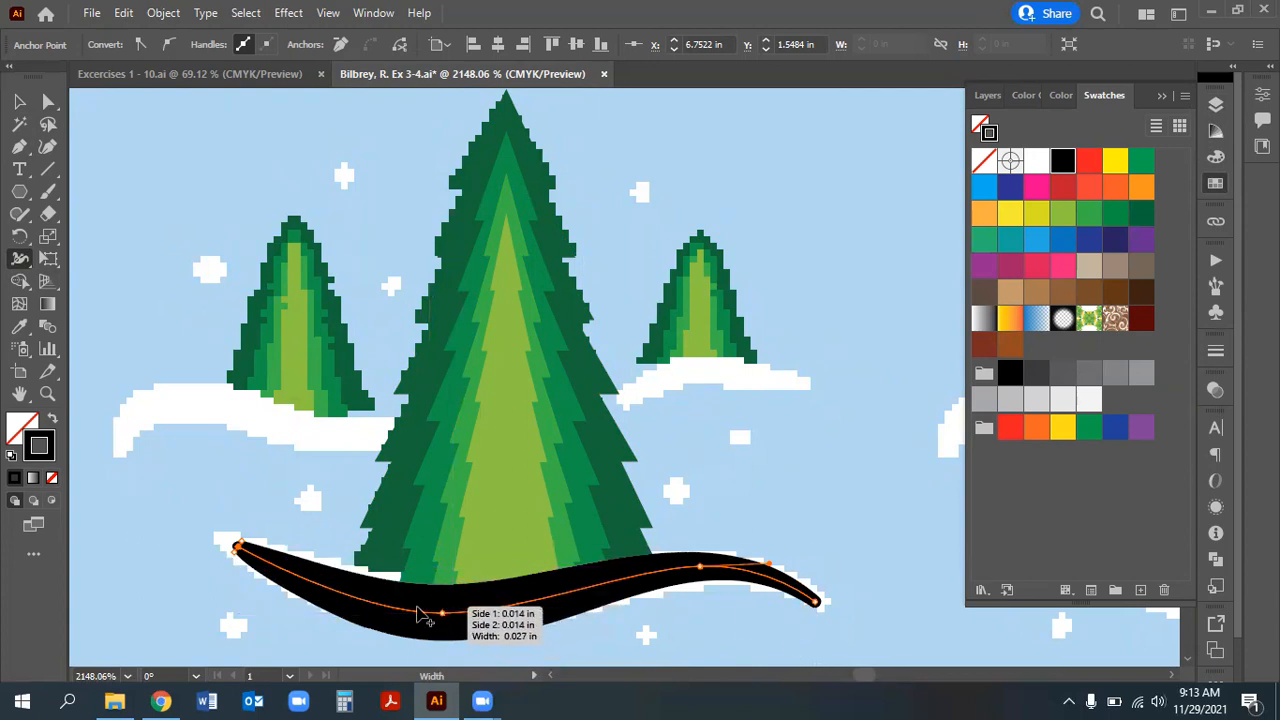
Widen the drift stroke further at its two middle anchors with the Width tool to cover the template's snow
{"action": "mouse_move", "coordinate": [420, 618]}
{"action": "left_mouse_down"}
{"action": "mouse_move", "coordinate": [405, 684]}
{"action": "mouse_move", "coordinate": [434, 360]}
{"action": "mouse_move", "coordinate": [428, 416]}
{"action": "mouse_move", "coordinate": [430, 392]}
{"action": "left_mouse_up"}
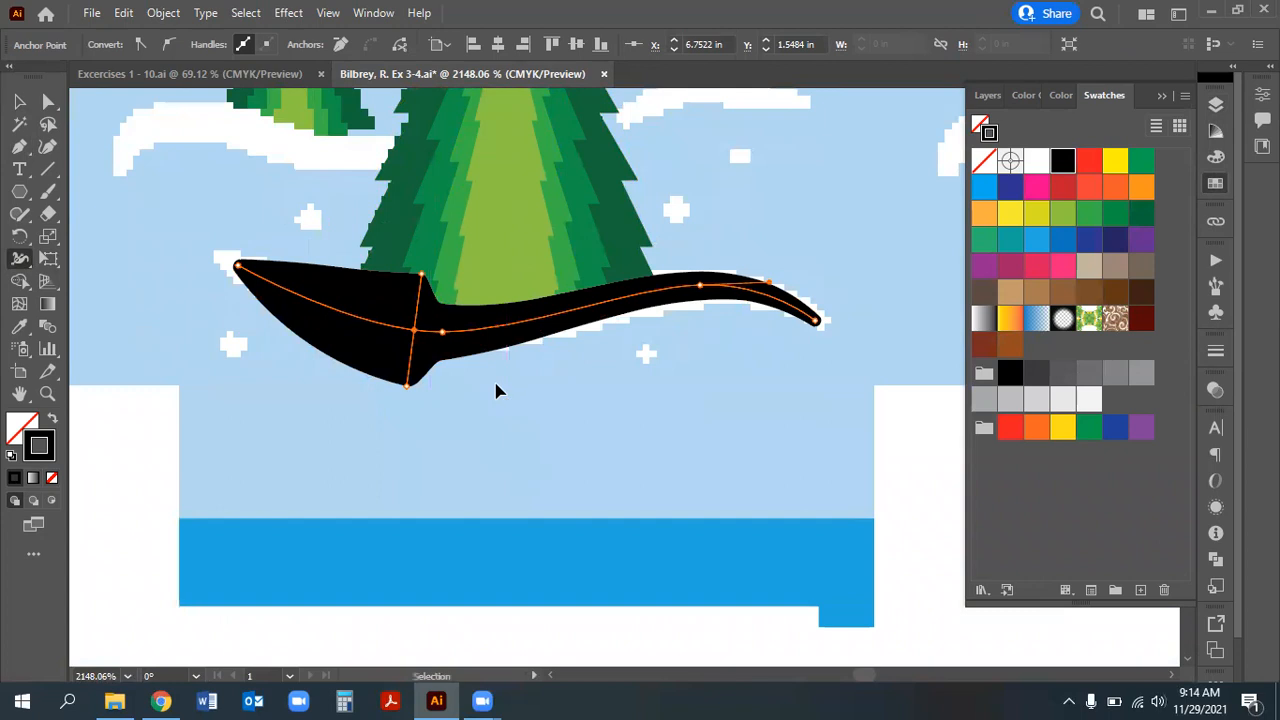
{"action": "key", "text": "ctrl+z"}
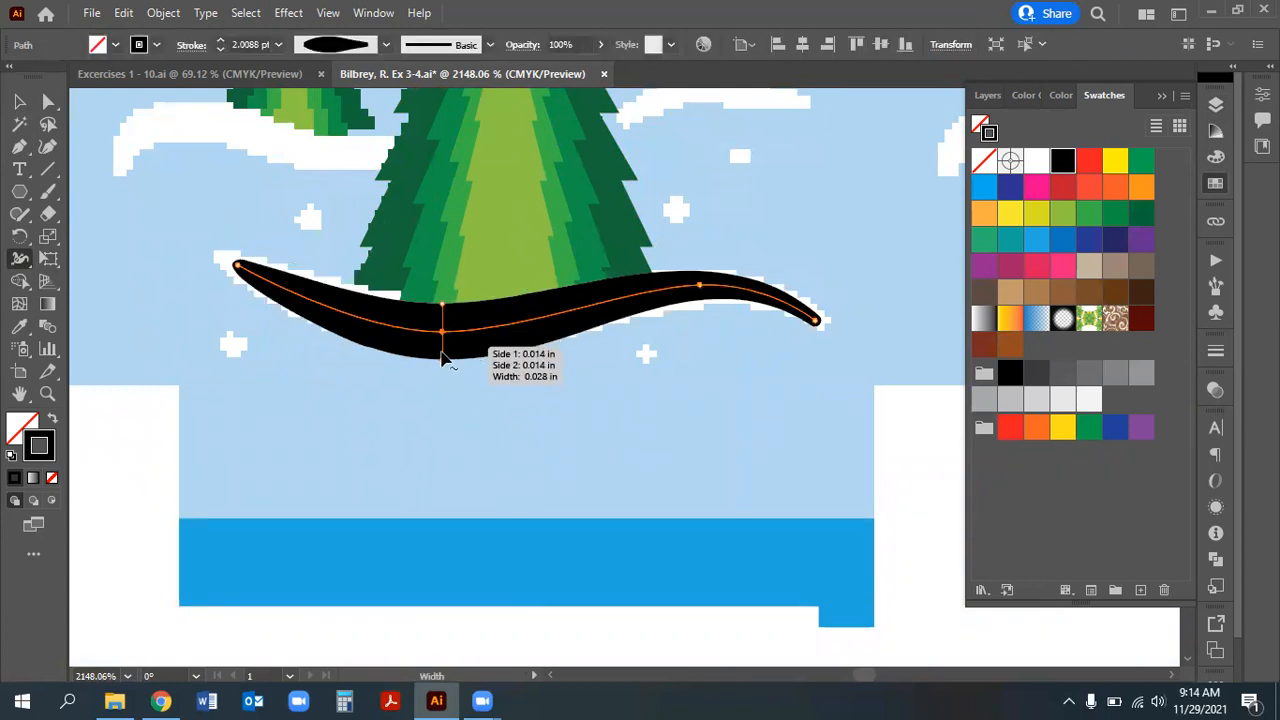
{"action": "mouse_move", "coordinate": [443, 374]}
{"action": "left_mouse_down"}
{"action": "mouse_move", "coordinate": [449, 357]}
{"action": "mouse_move", "coordinate": [451, 368]}
{"action": "left_mouse_up"}
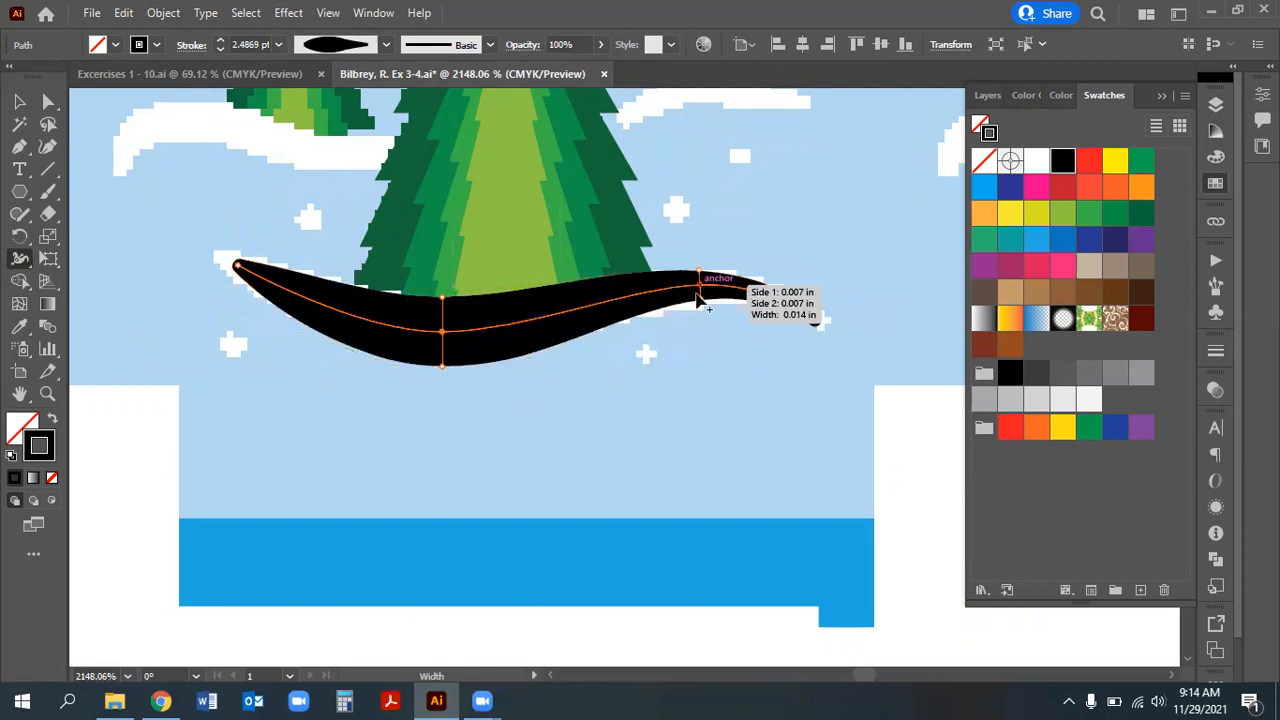
{"action": "left_click_drag", "start_coordinate": [700, 297], "coordinate": [700, 306]}
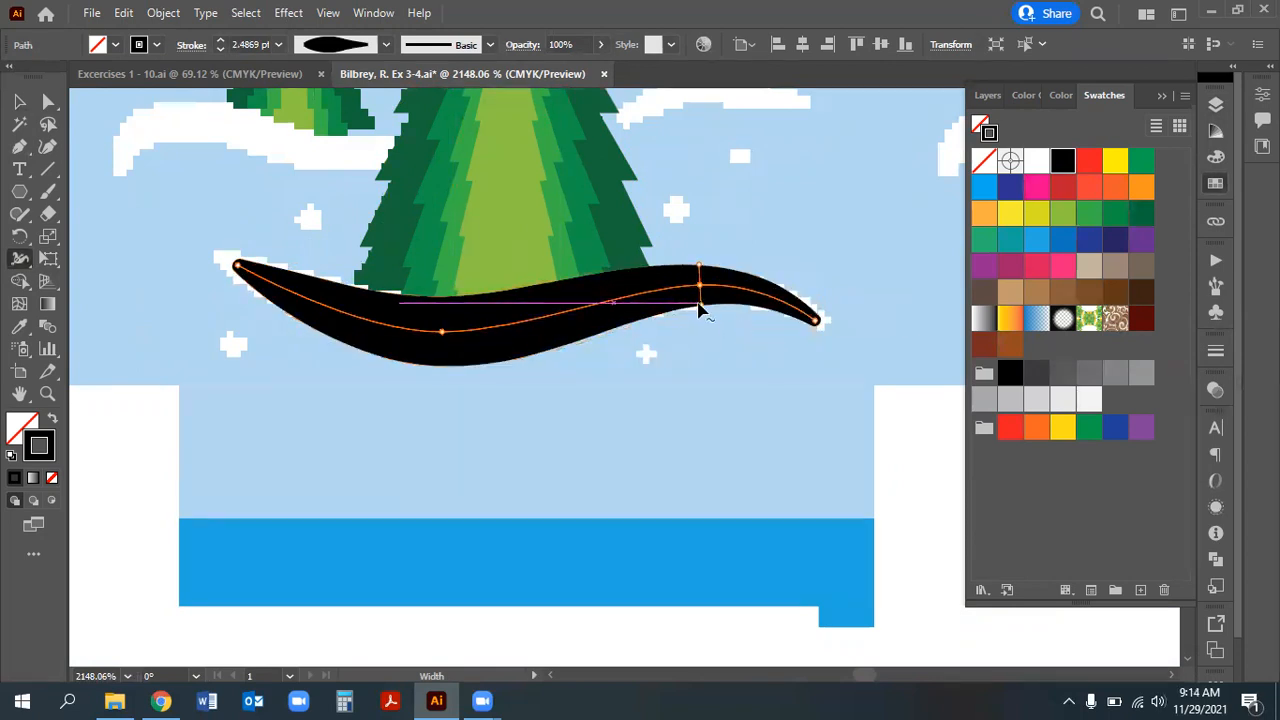
{"action": "scroll", "coordinate": [669, 403], "scroll_direction": "up", "scroll_amount": 5}
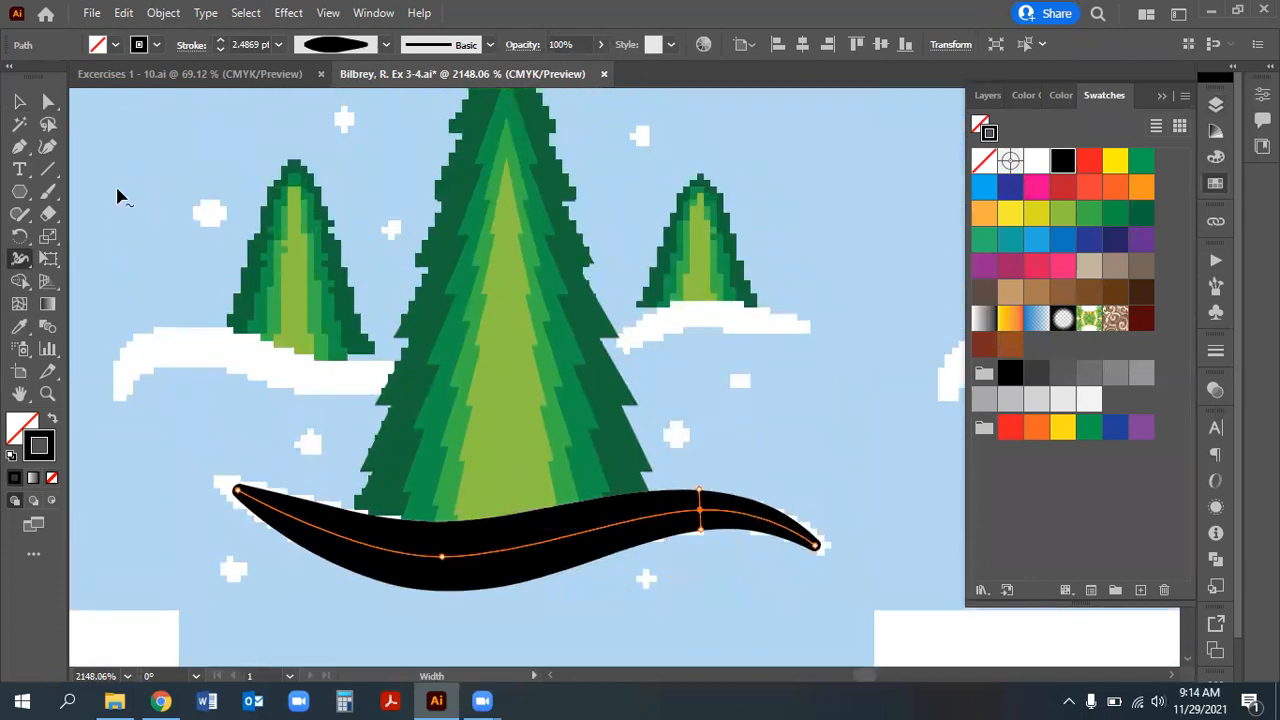
Reshape the drift path by moving its end anchors out to the template drift's tips and adjusting the lowest anchor and curve handles
{"action": "left_click", "coordinate": [48, 101]}
{"action": "left_click_drag", "start_coordinate": [236, 491], "coordinate": [219, 481]}
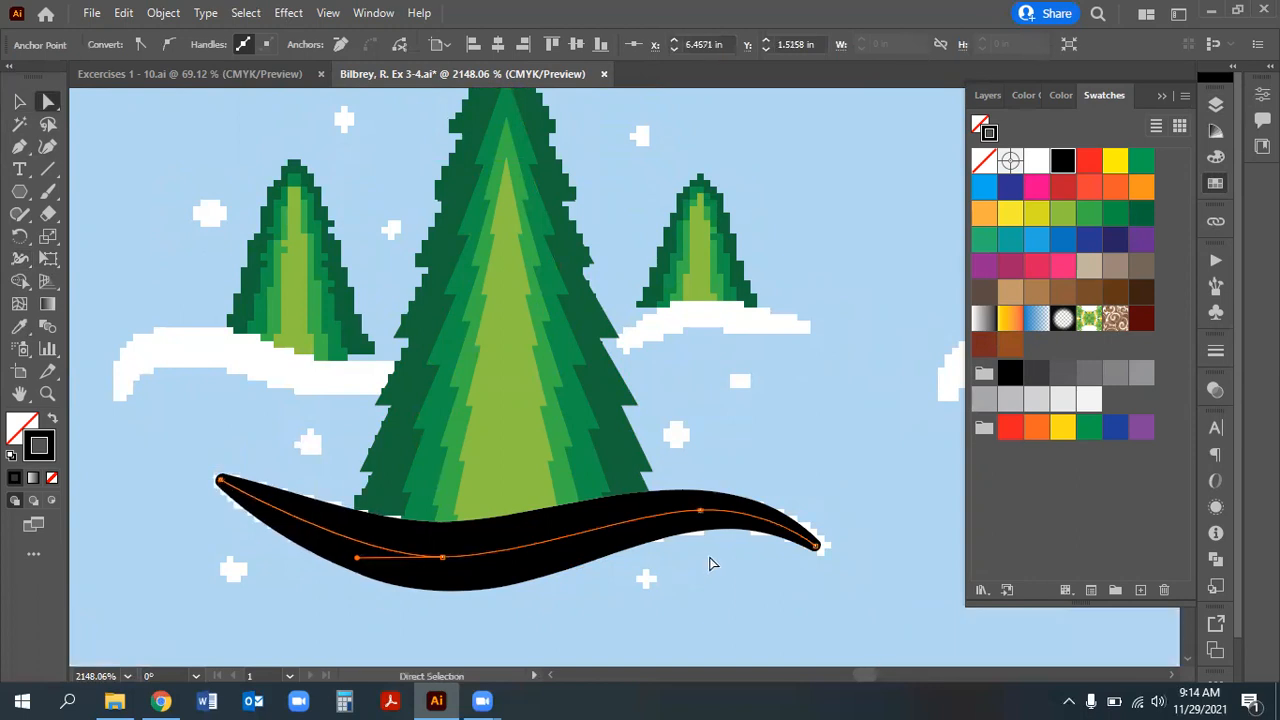
{"action": "left_click_drag", "start_coordinate": [358, 562], "coordinate": [311, 558]}
{"action": "left_click_drag", "start_coordinate": [447, 558], "coordinate": [444, 549]}
{"action": "key", "text": "ctrl+z"}
{"action": "left_click_drag", "start_coordinate": [817, 548], "coordinate": [826, 545]}
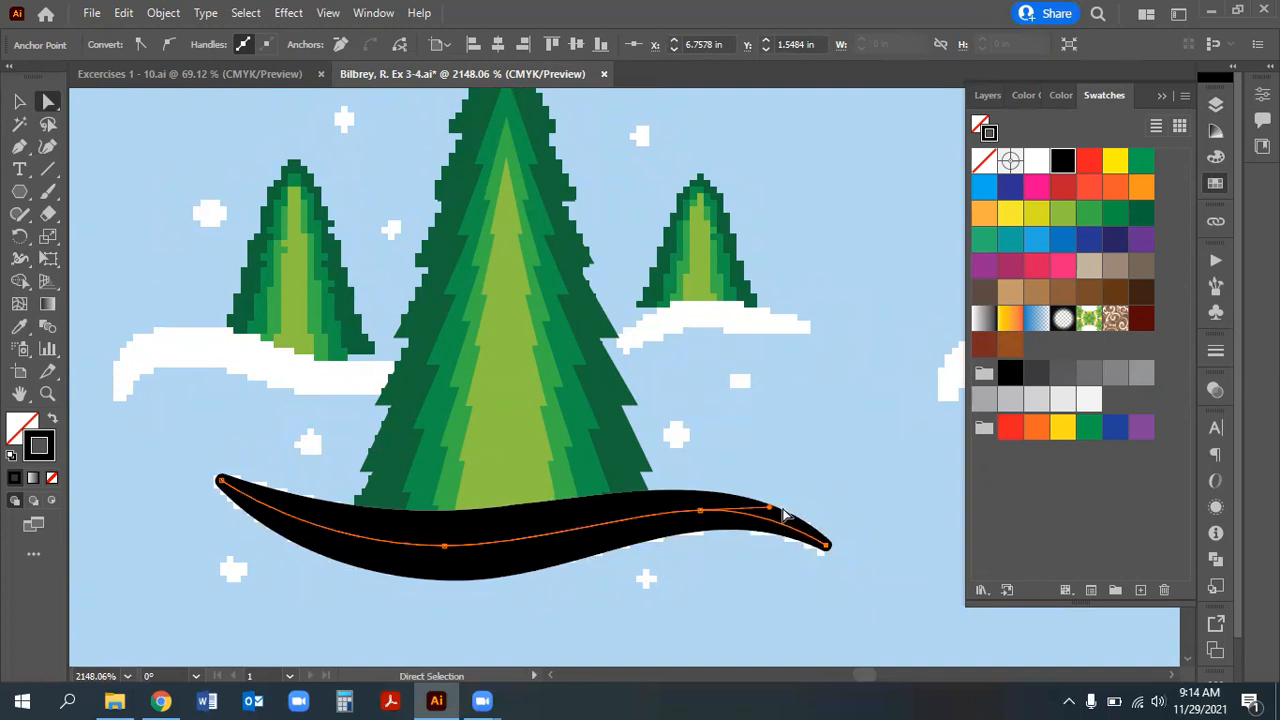
{"action": "left_click_drag", "start_coordinate": [769, 508], "coordinate": [788, 504]}
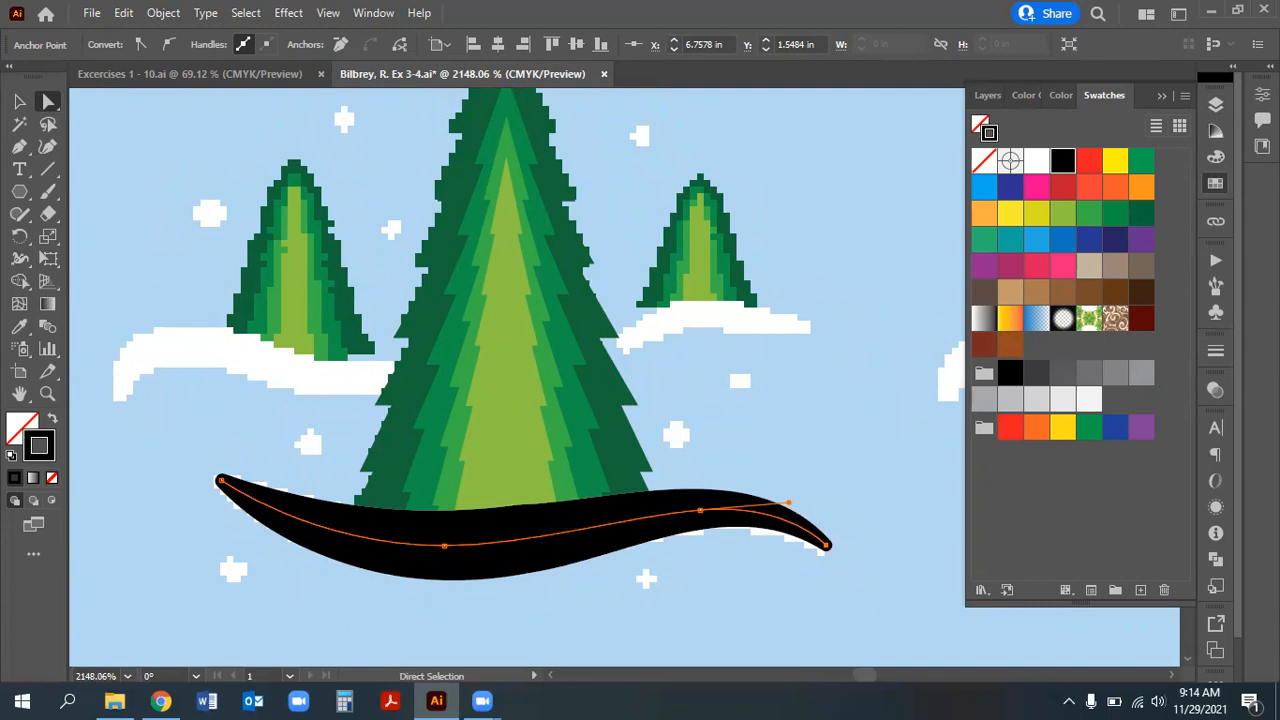
Recolor the drift stroke white and compare it with the template by hiding and reshowing the Exercise 3 layer
{"action": "left_click", "coordinate": [1037, 162]}
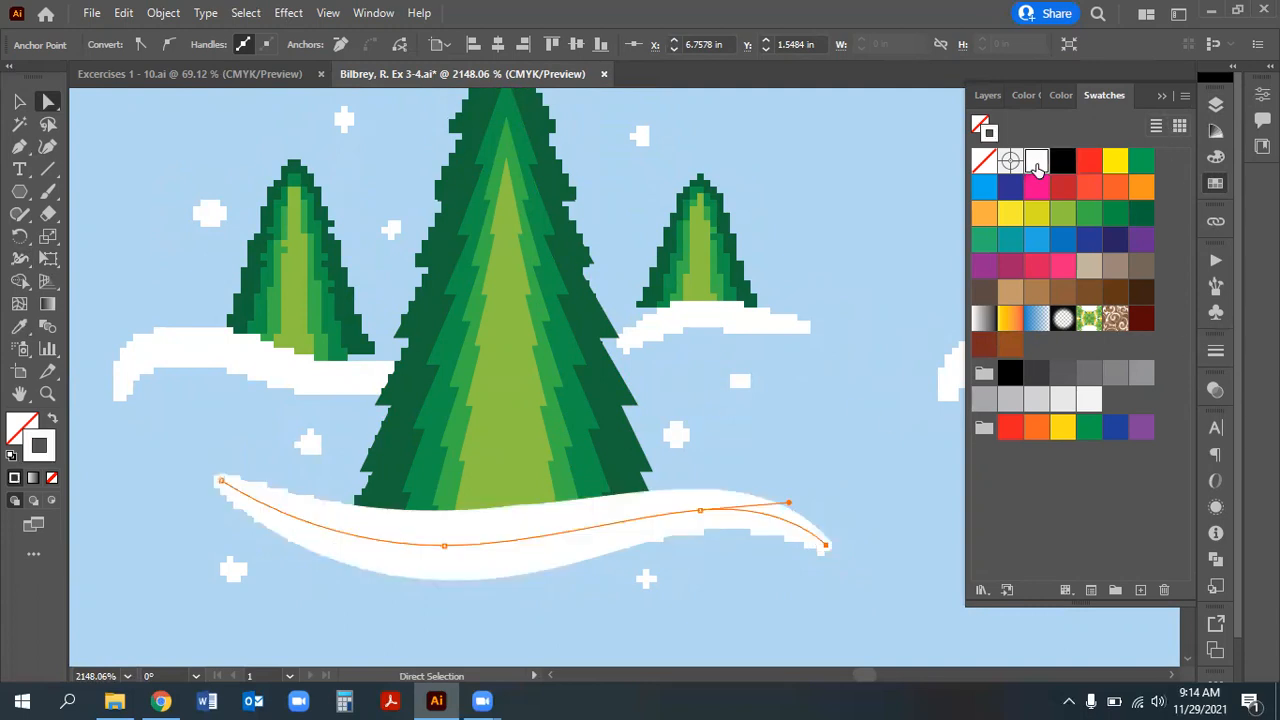
{"action": "left_click", "coordinate": [19, 101]}
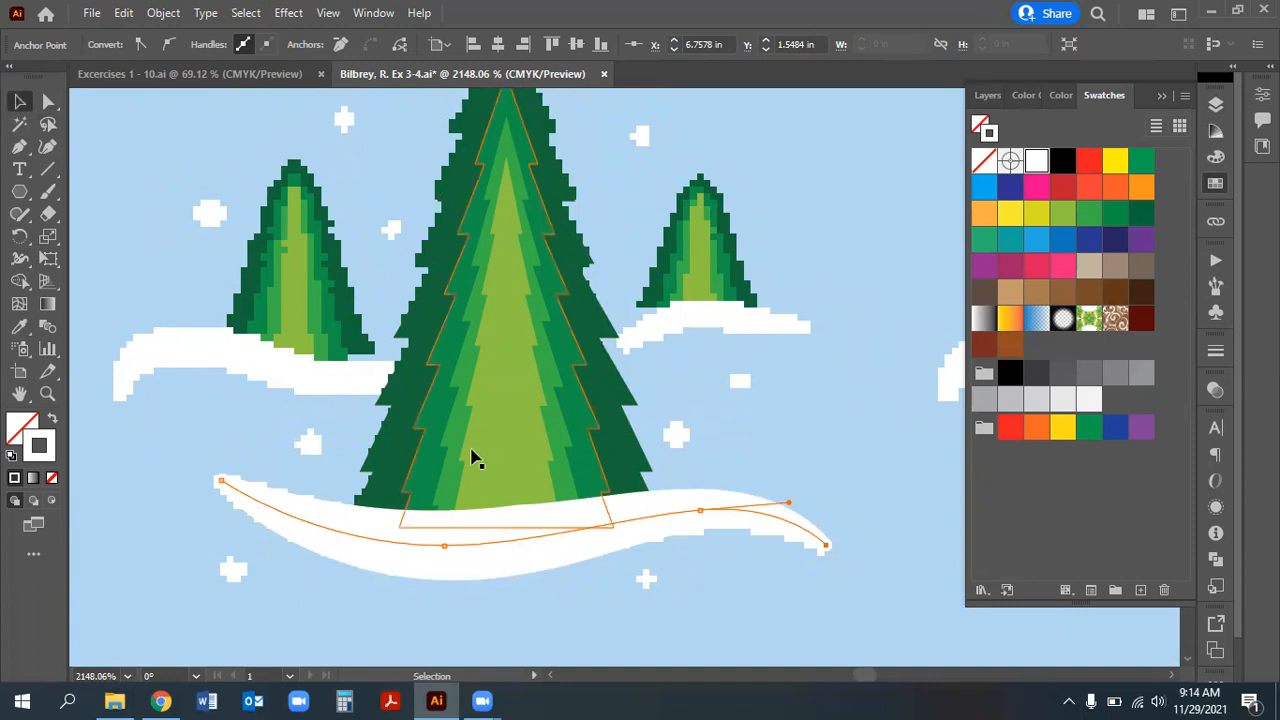
{"action": "mouse_move", "coordinate": [493, 550]}
{"action": "left_mouse_down"}
{"action": "mouse_move", "coordinate": [497, 600]}
{"action": "mouse_move", "coordinate": [495, 543]}
{"action": "left_mouse_up"}
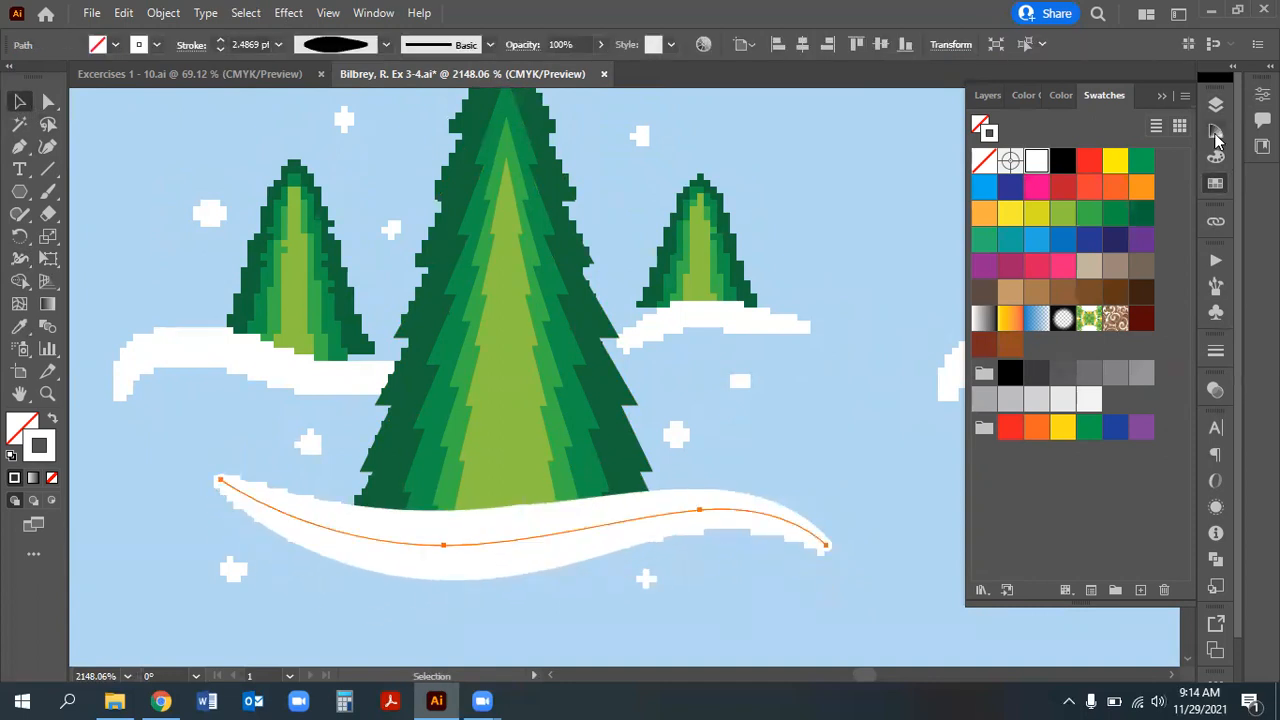
{"action": "left_click", "coordinate": [1216, 104]}
{"action": "left_click", "coordinate": [980, 168]}
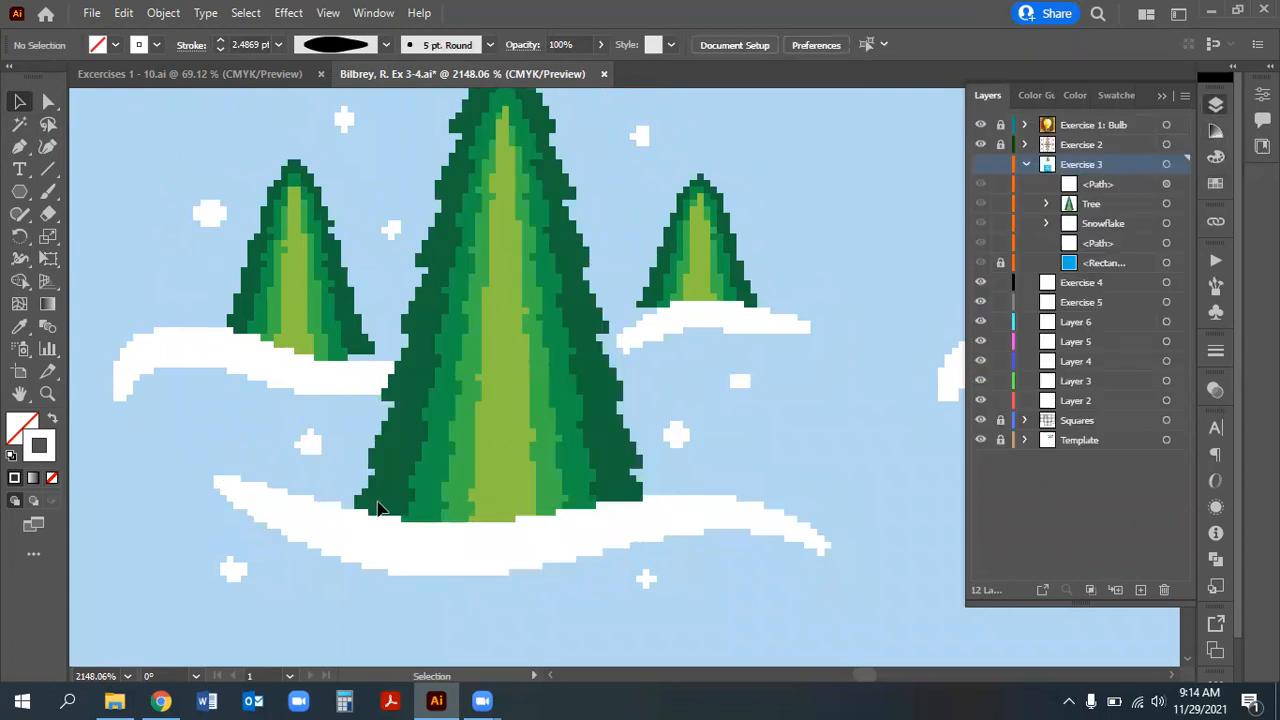
{"action": "left_click", "coordinate": [979, 168]}
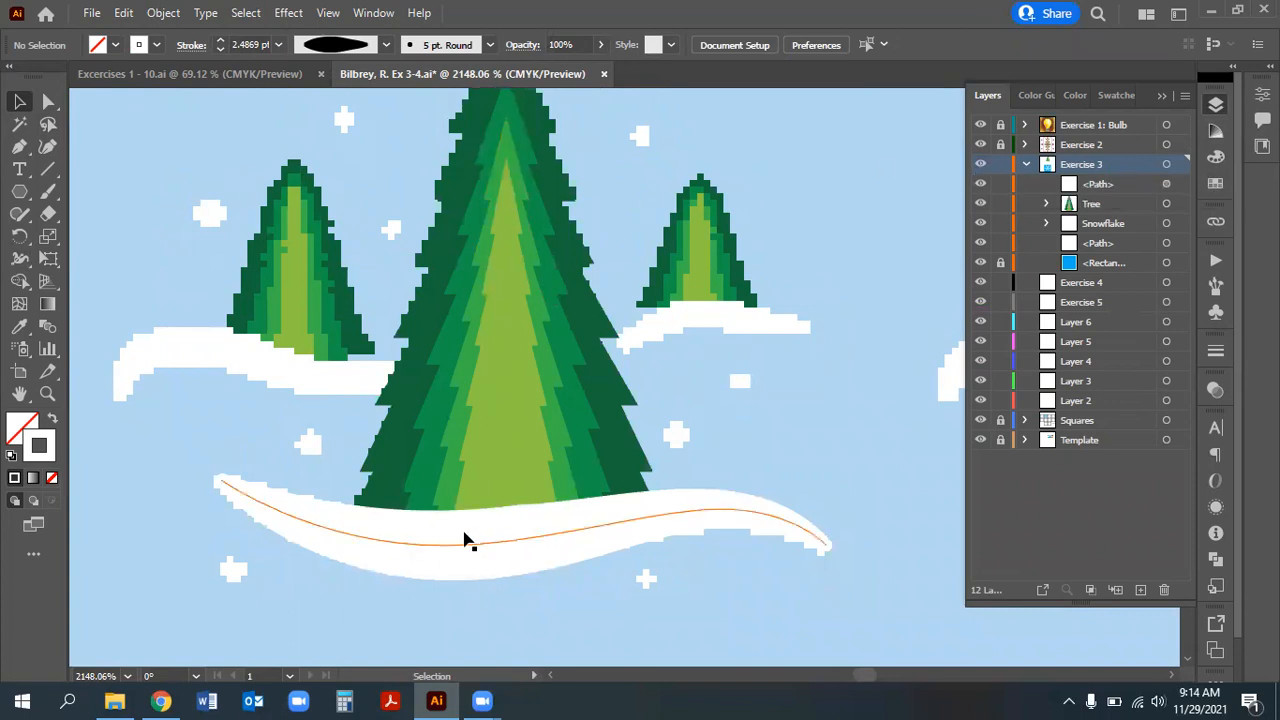
Move the drift path's lowest anchor slightly down and to the right to match the template's curve
{"action": "left_click", "coordinate": [48, 101]}
{"action": "left_click", "coordinate": [486, 551]}
{"action": "left_click", "coordinate": [445, 548]}
{"action": "mouse_move", "coordinate": [445, 552]}
{"action": "left_mouse_down"}
{"action": "mouse_move", "coordinate": [451, 565]}
{"action": "mouse_move", "coordinate": [462, 558]}
{"action": "left_mouse_up"}
{"action": "left_click", "coordinate": [19, 101]}
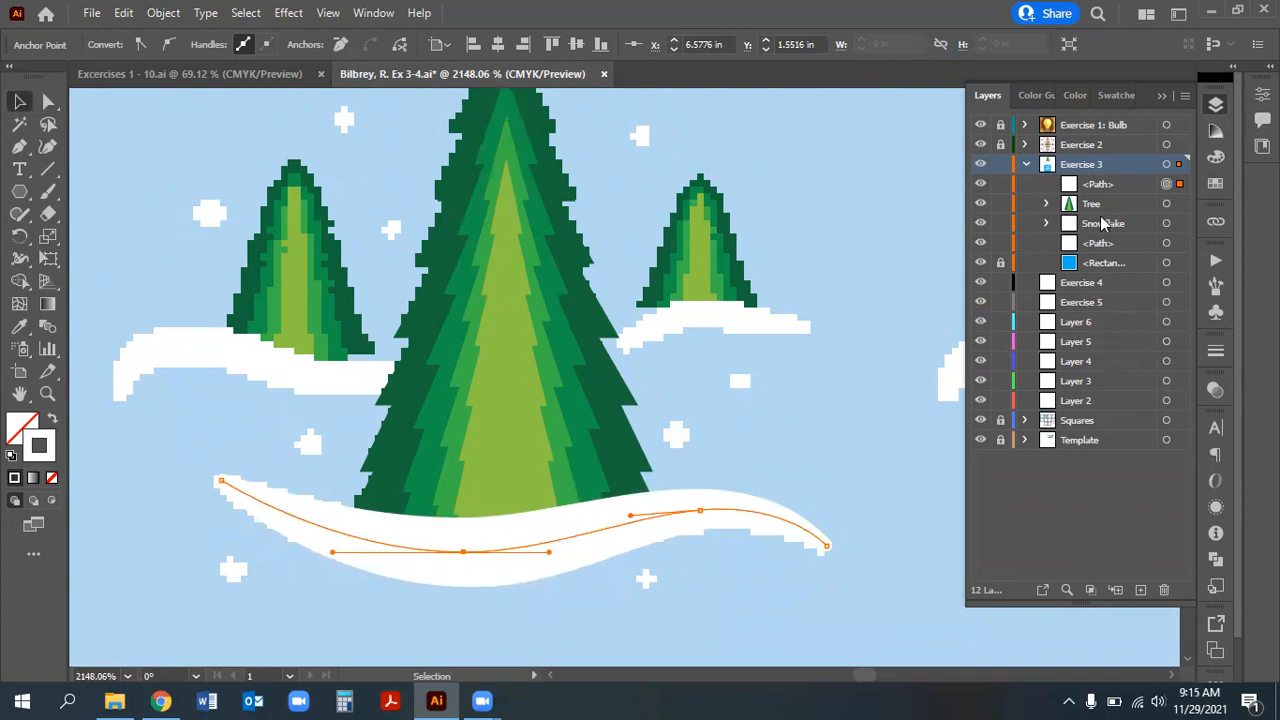
Move the snow drift path into the Tree group, stacked above the green tree paths
{"action": "left_click_drag", "start_coordinate": [1106, 185], "coordinate": [1102, 224]}
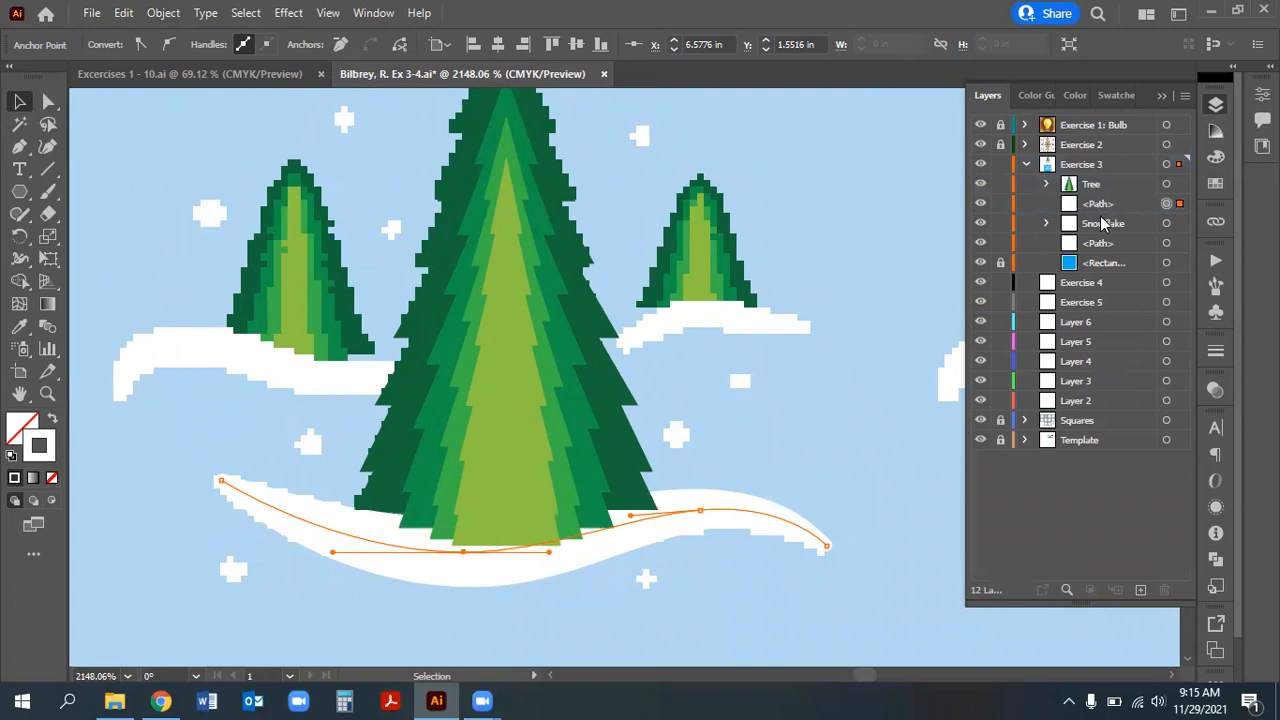
{"action": "left_click", "coordinate": [1047, 184]}
{"action": "left_click_drag", "start_coordinate": [1095, 287], "coordinate": [1100, 197]}
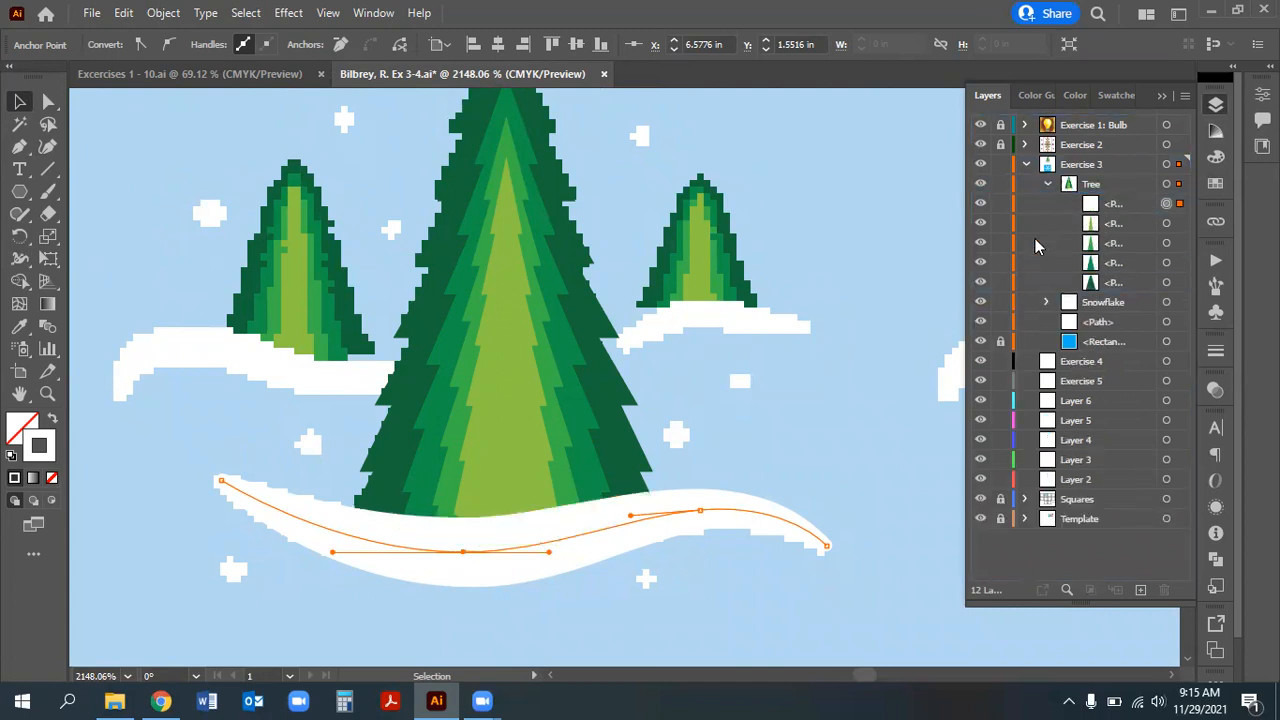
{"action": "left_click", "coordinate": [1047, 186]}
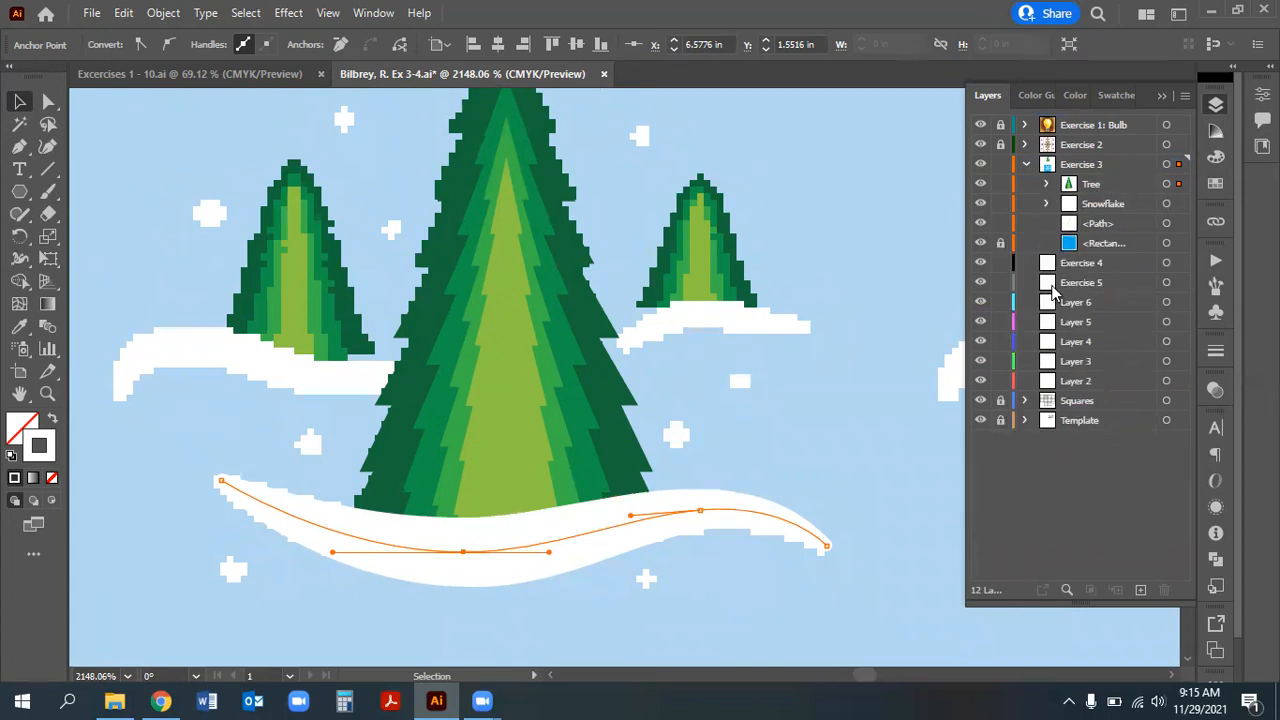
Duplicate the Tree group and place the copy to the left of the original tree
{"action": "left_click", "coordinate": [1090, 185]}
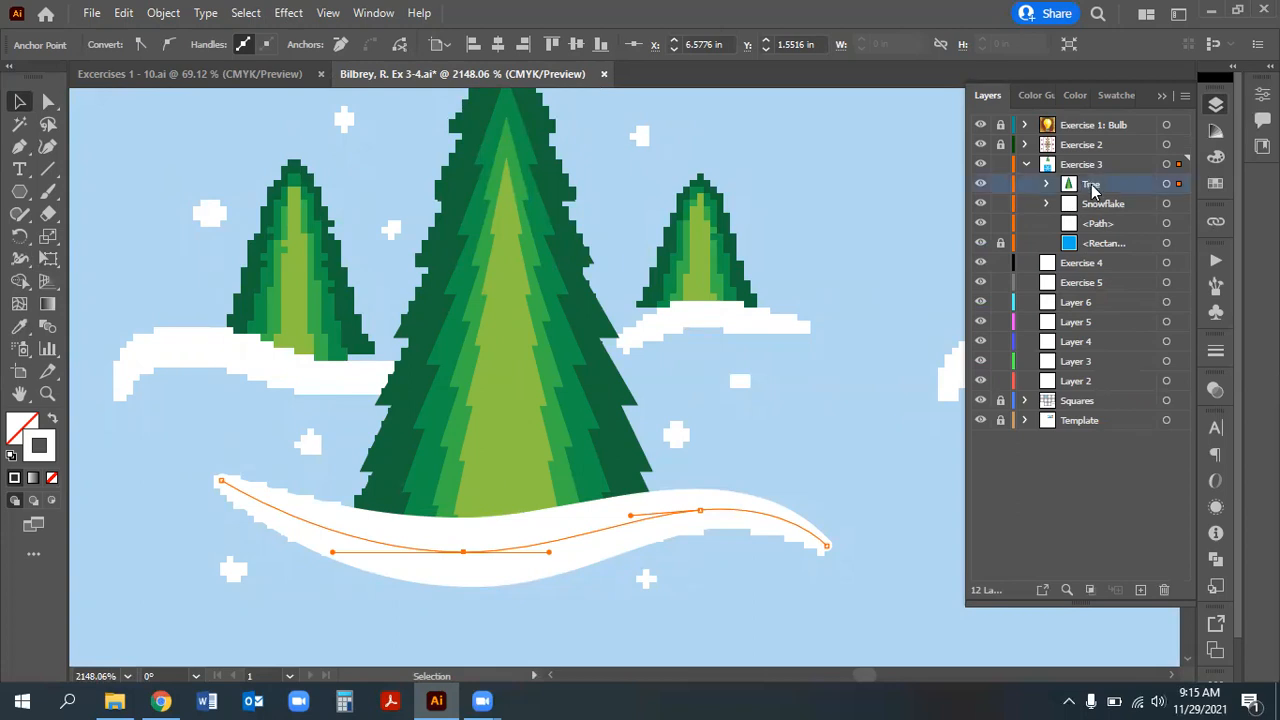
{"action": "left_click", "coordinate": [1141, 591]}
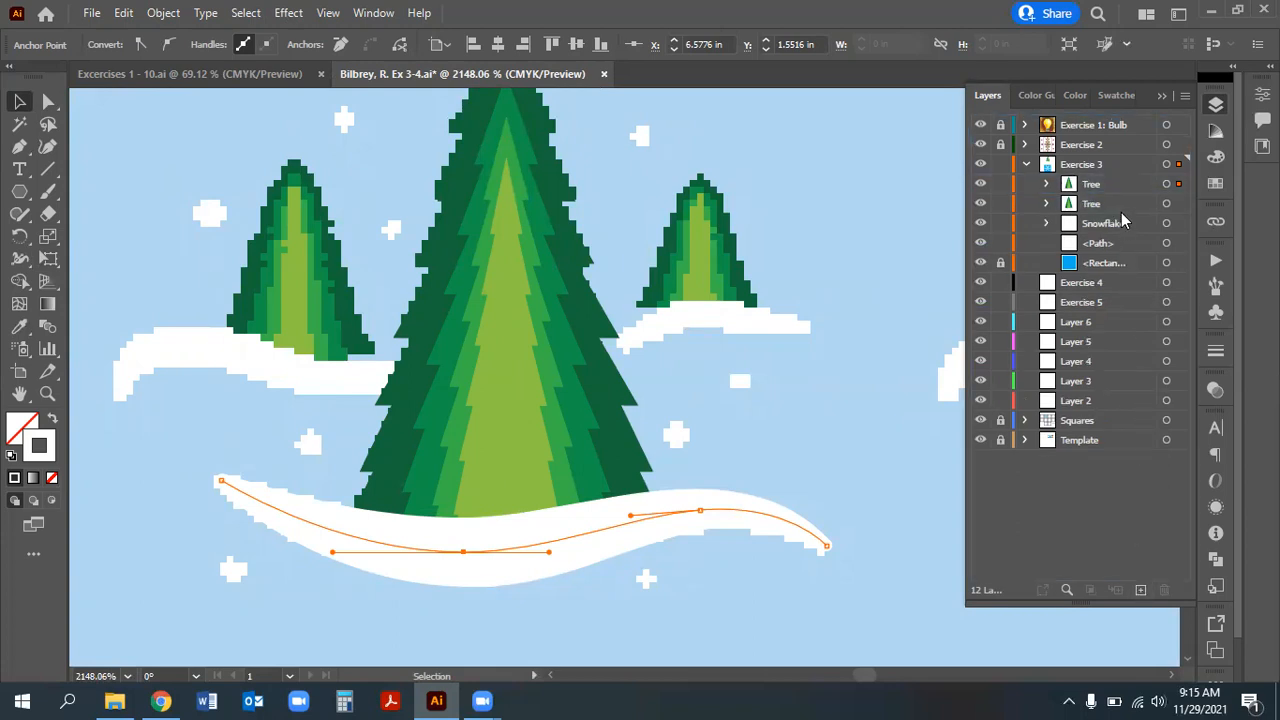
{"action": "left_click_drag", "start_coordinate": [520, 309], "coordinate": [222, 289]}
{"action": "scroll", "coordinate": [895, 383], "scroll_direction": "up", "scroll_amount": 2}
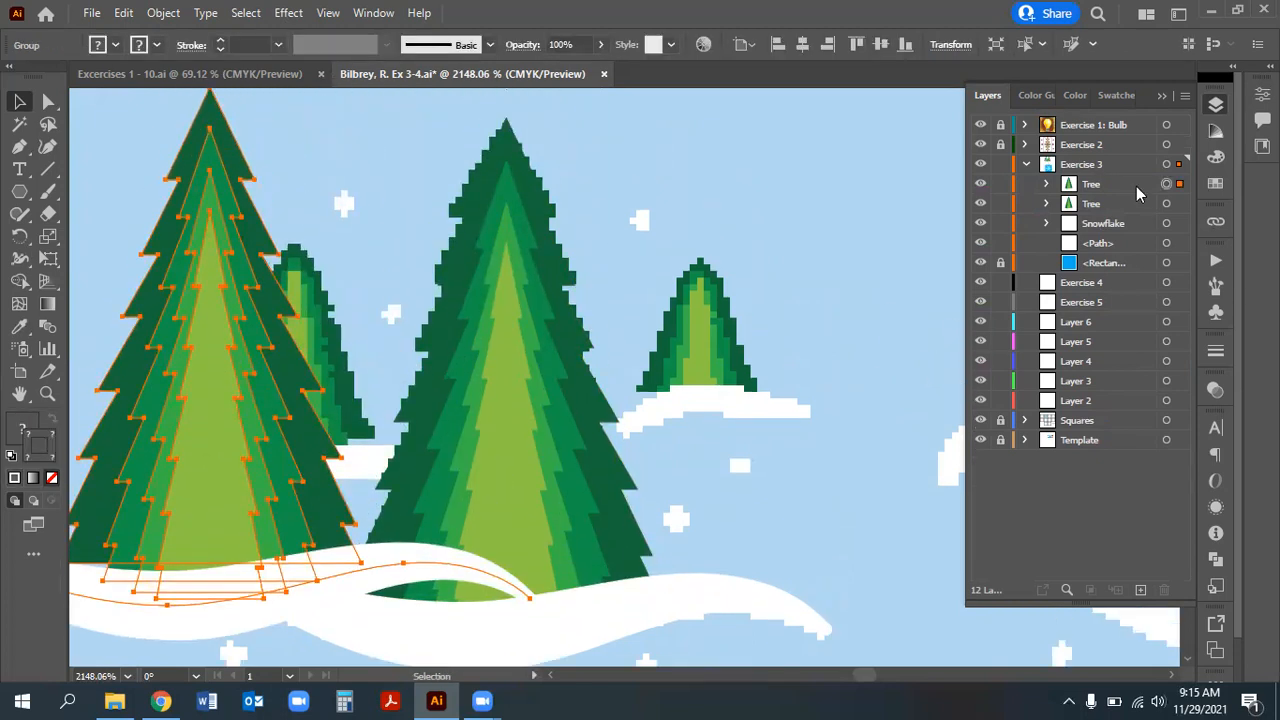
Duplicate the Tree group again, place this copy right of the original, and move the first copy farther left
{"action": "left_click", "coordinate": [1104, 192]}
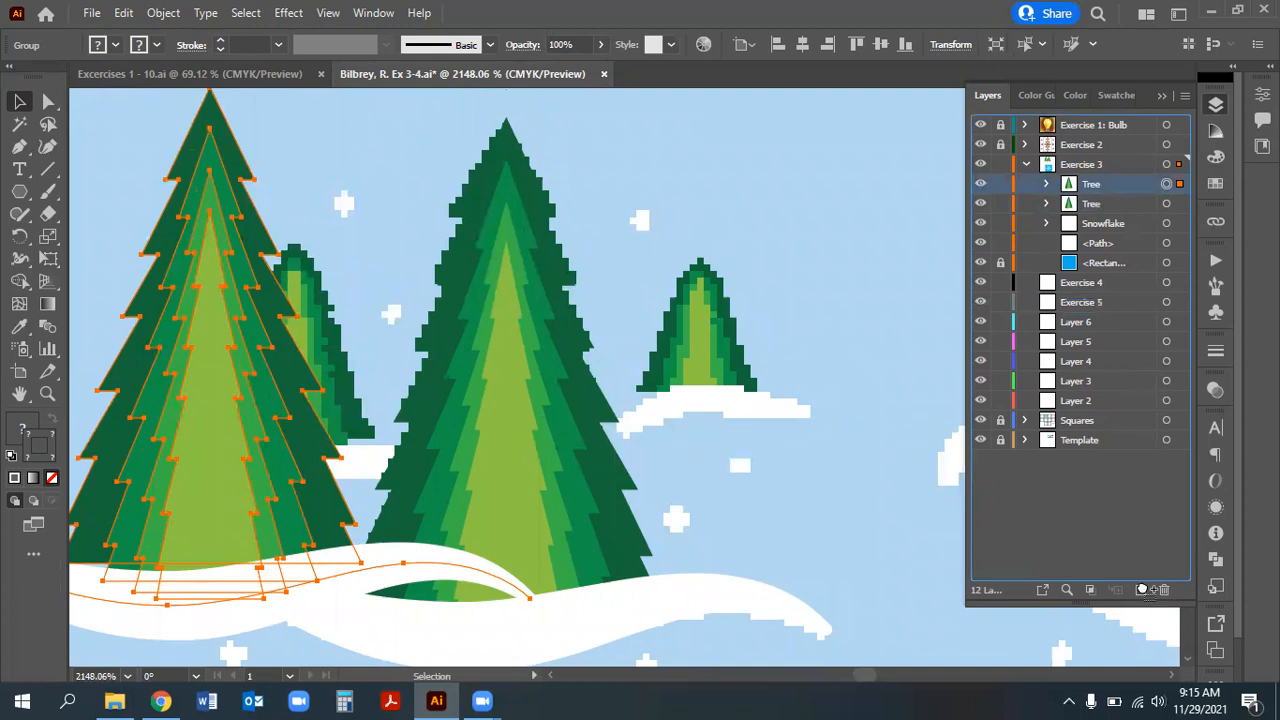
{"action": "left_click", "coordinate": [1142, 589]}
{"action": "left_click_drag", "start_coordinate": [371, 349], "coordinate": [765, 354]}
{"action": "key", "text": "ctrl+minus"}
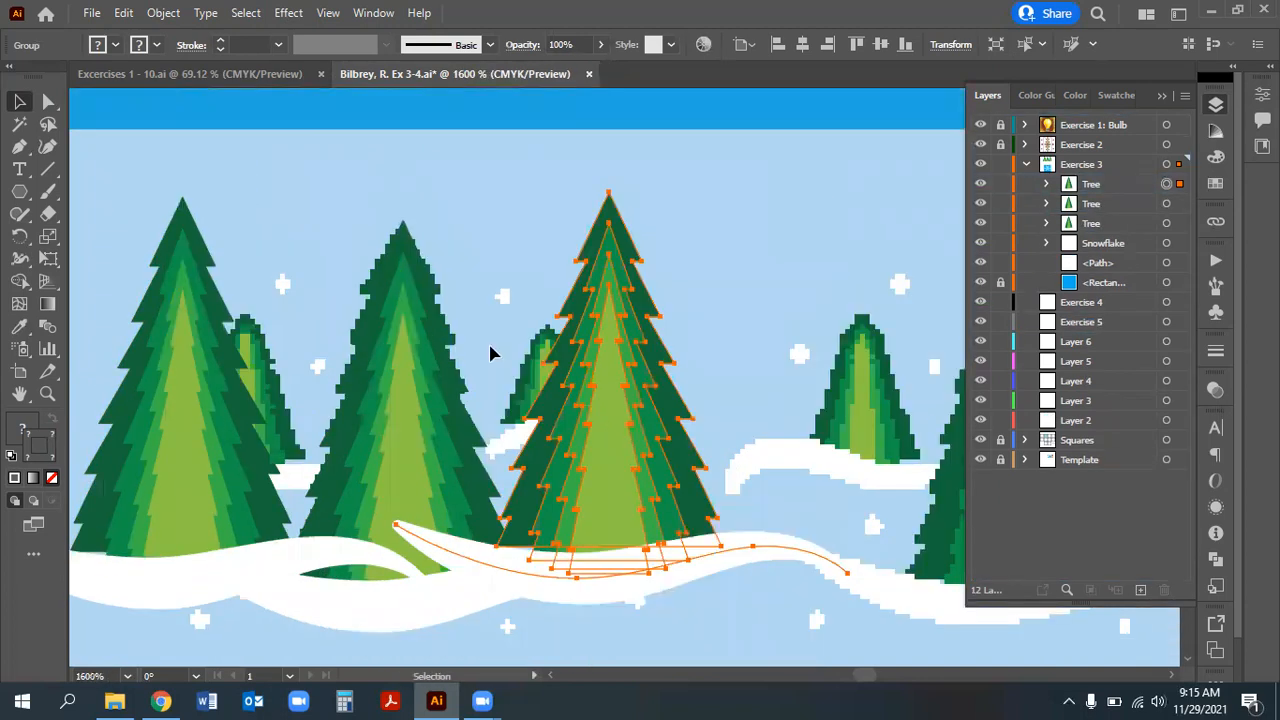
{"action": "scroll", "coordinate": [286, 289], "scroll_direction": "left", "scroll_amount": 5}
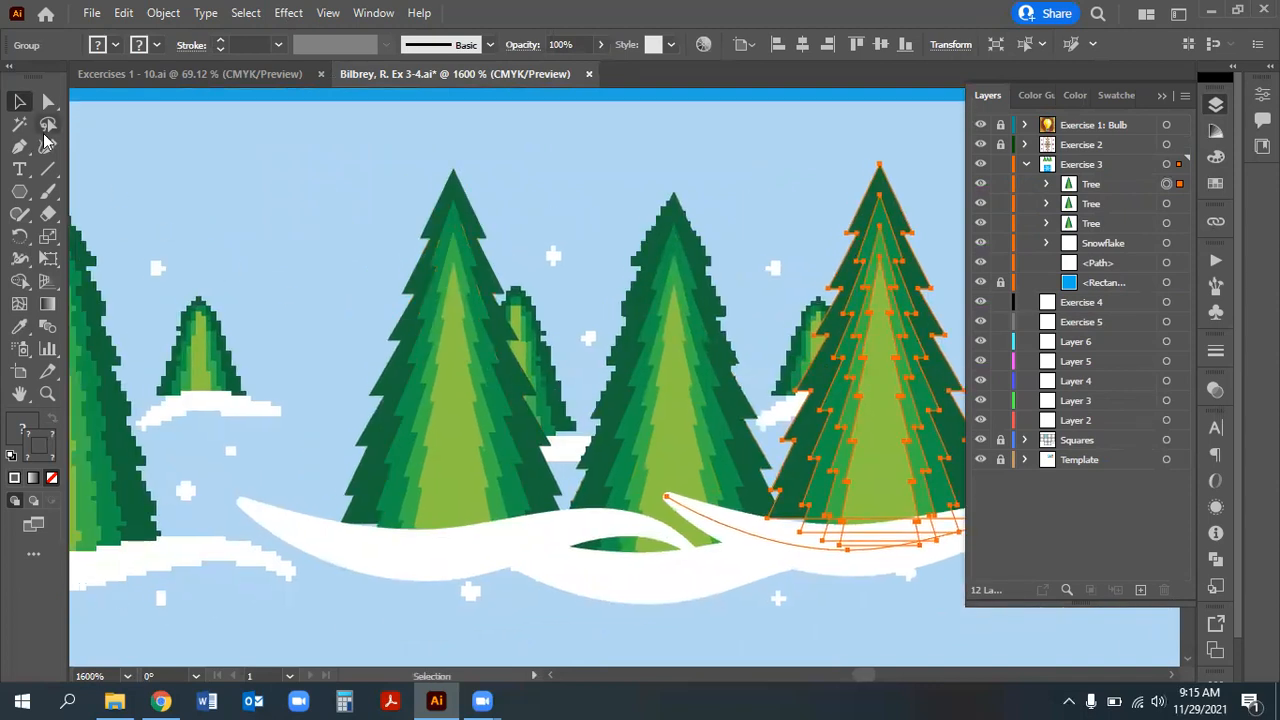
{"action": "left_click_drag", "start_coordinate": [489, 428], "coordinate": [263, 388]}
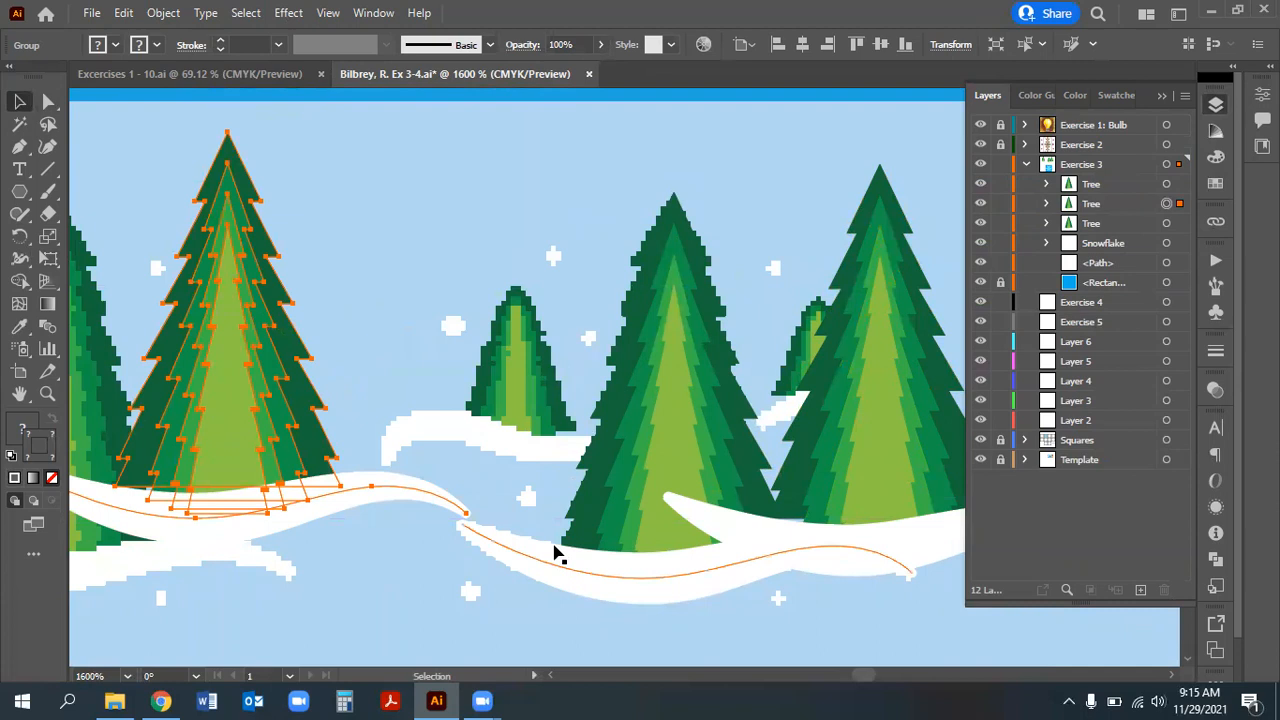
Try to shrink the left tree copy with Free Transform and reposition it near the small background trees
{"action": "left_click_drag", "start_coordinate": [237, 386], "coordinate": [314, 380]}
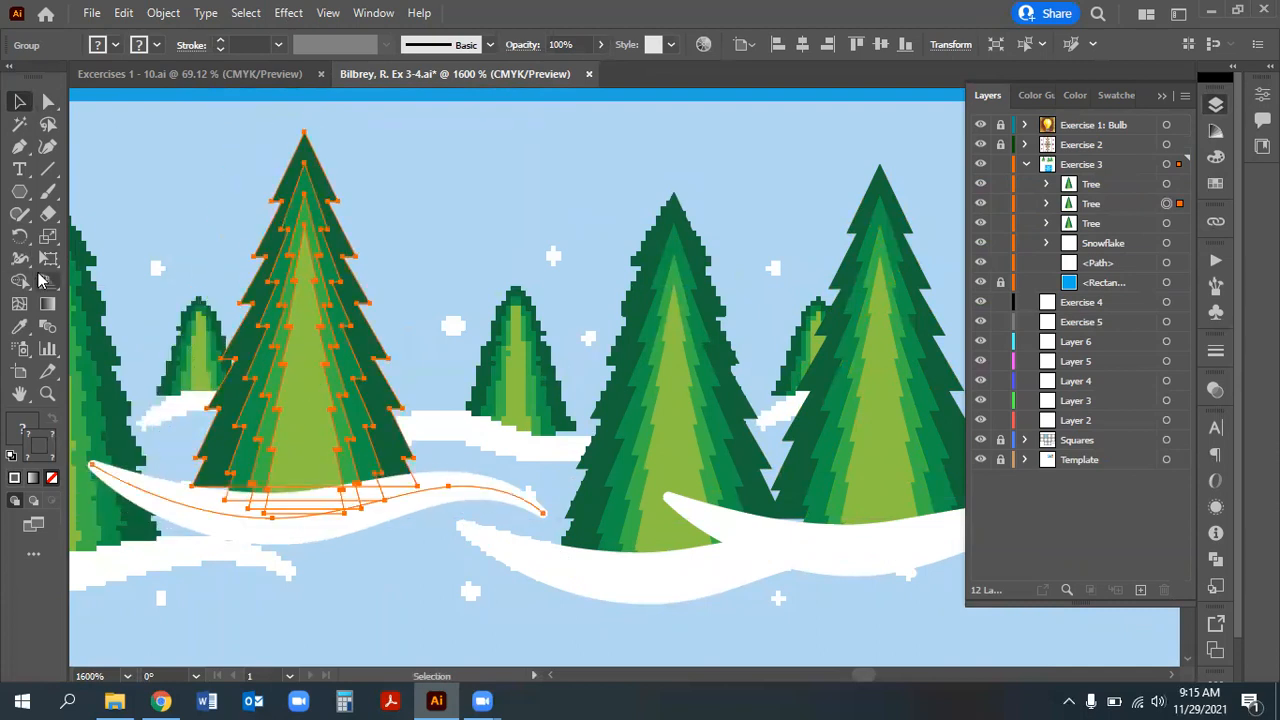
{"action": "left_click", "coordinate": [48, 258]}
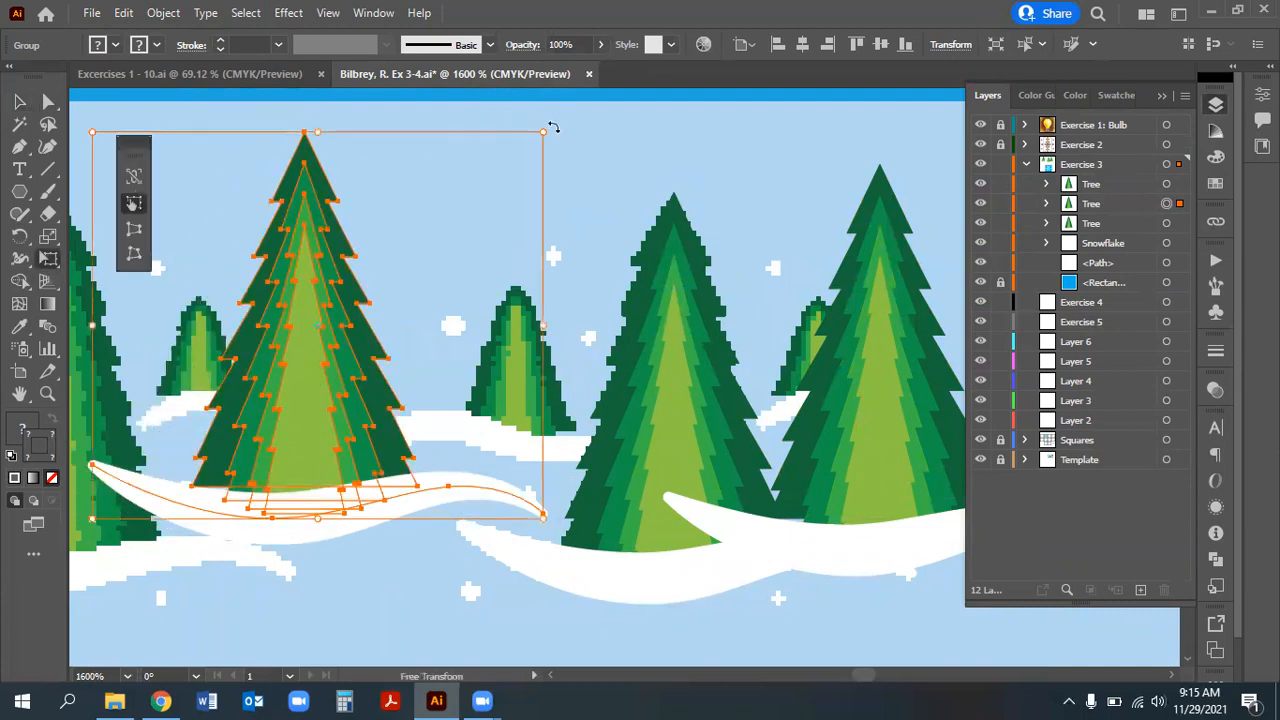
{"action": "left_click_drag", "start_coordinate": [543, 133], "coordinate": [528, 223]}
{"action": "key", "text": "ctrl+z"}
{"action": "left_click_drag", "start_coordinate": [543, 130], "coordinate": [343, 320]}
{"action": "left_click_drag", "start_coordinate": [206, 471], "coordinate": [350, 412]}
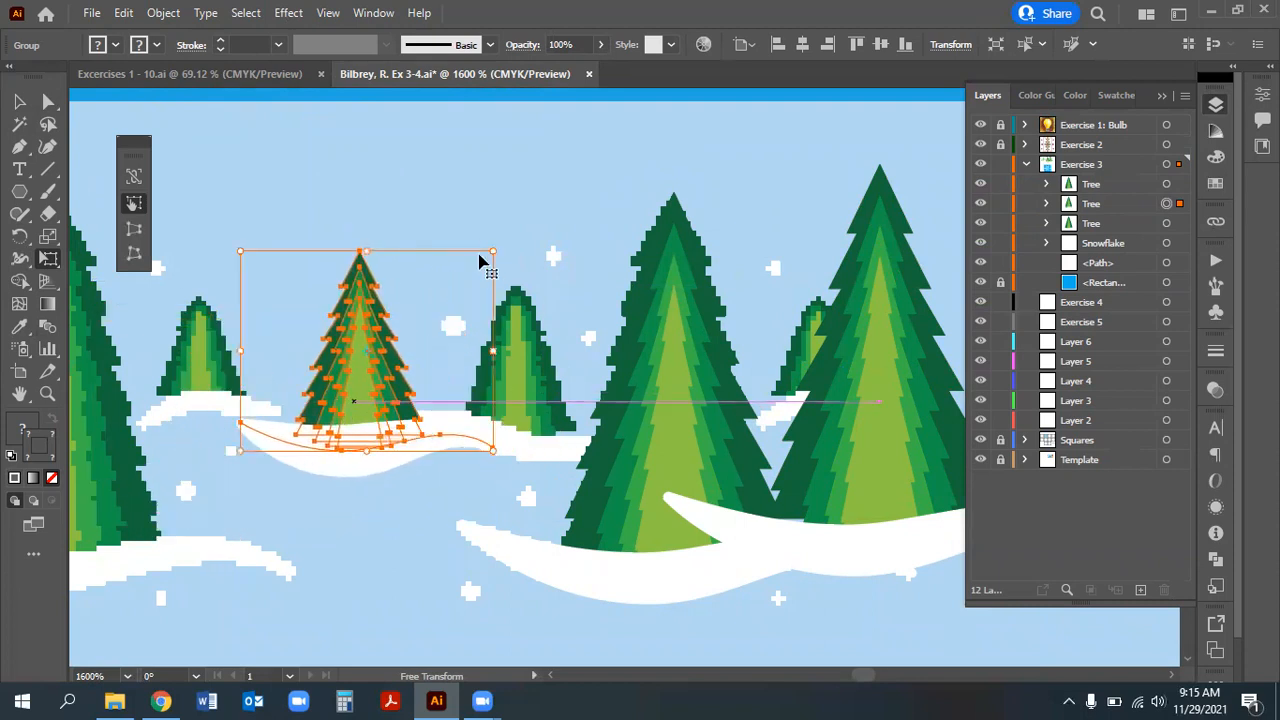
{"action": "left_click_drag", "start_coordinate": [488, 252], "coordinate": [468, 285]}
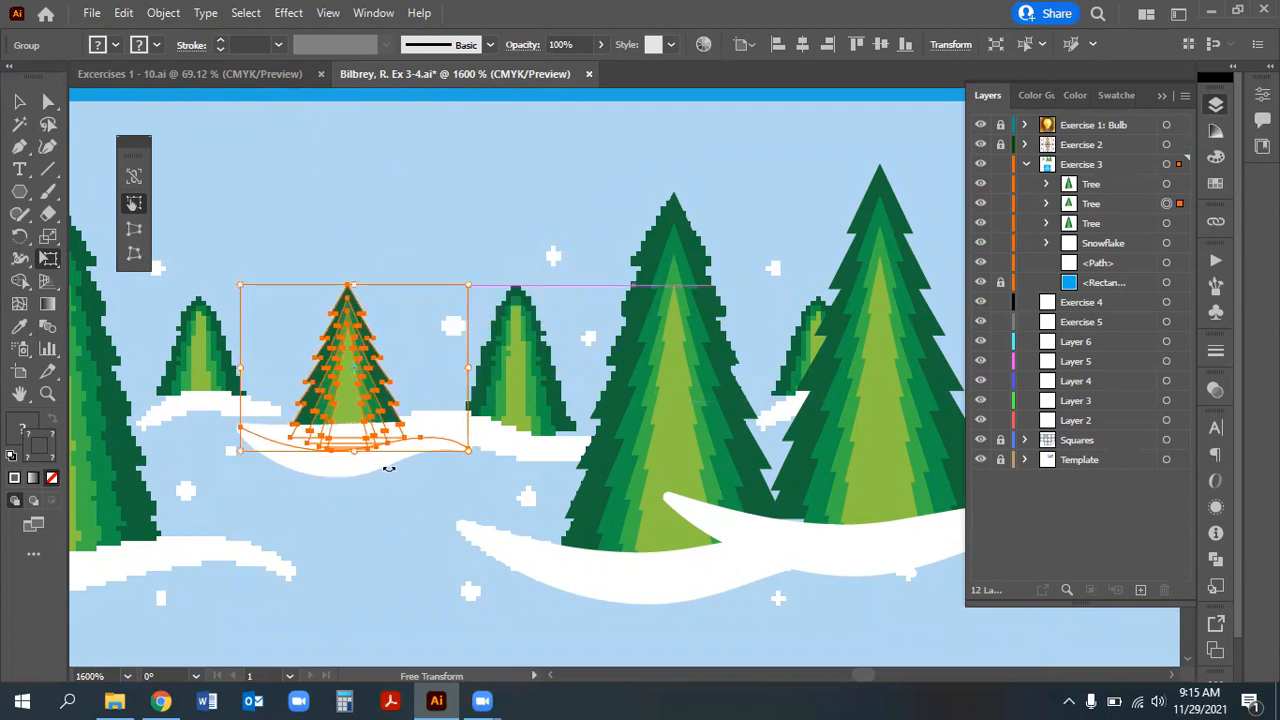
{"action": "key", "text": "v"}
{"action": "left_click_drag", "start_coordinate": [352, 453], "coordinate": [355, 522]}
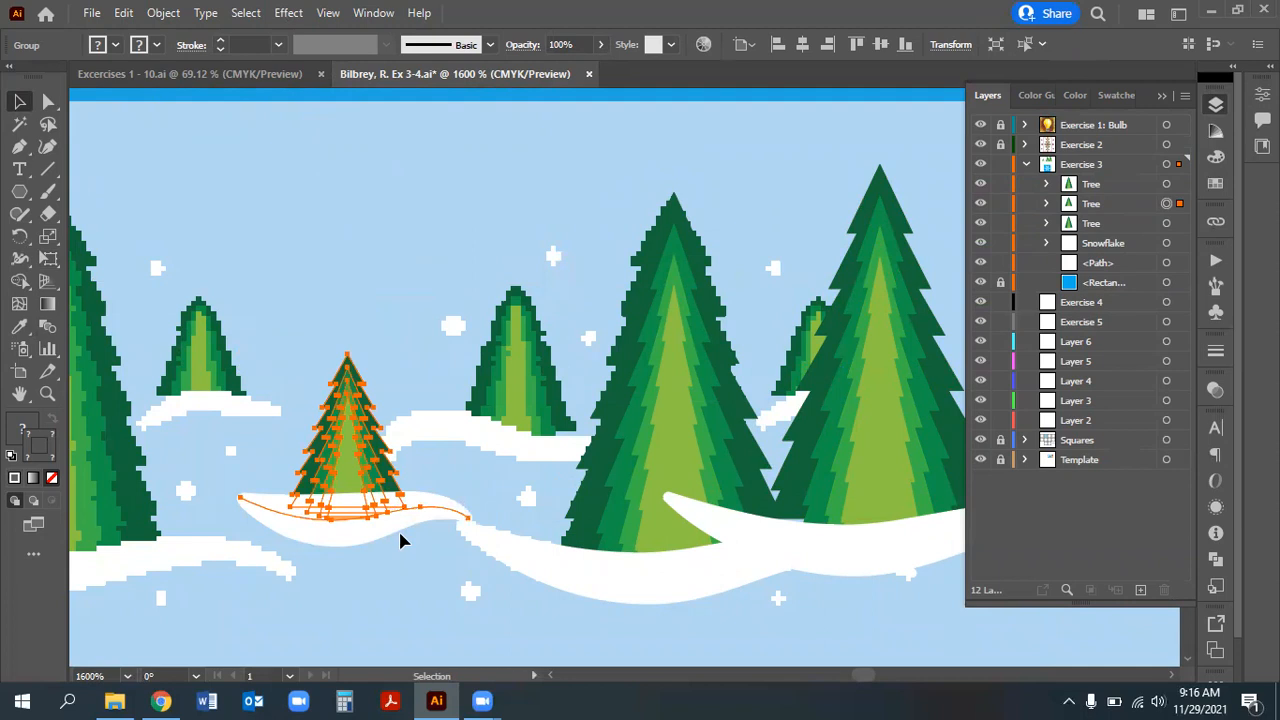
Undo the Free Transform scaling and the recent moves of the left tree copy
{"action": "key", "text": "ctrl+z"}
{"action": "key", "text": "ctrl+z"}
{"action": "key", "text": "ctrl+z"}
{"action": "key", "text": "ctrl+z"}
{"action": "key", "text": "ctrl+z"}
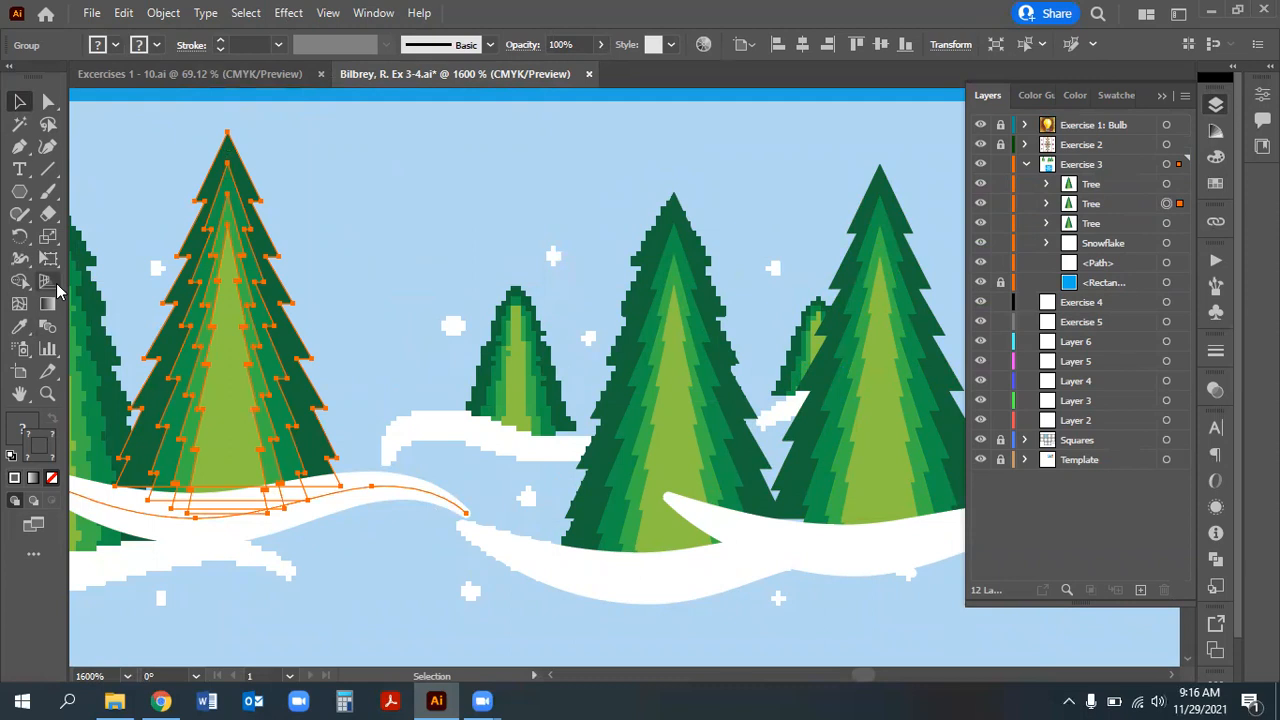
Scale the left tree copy uniformly by 105% with Scale Strokes & Effects enabled
{"action": "double_click", "coordinate": [48, 237]}
{"action": "left_click", "coordinate": [684, 508]}
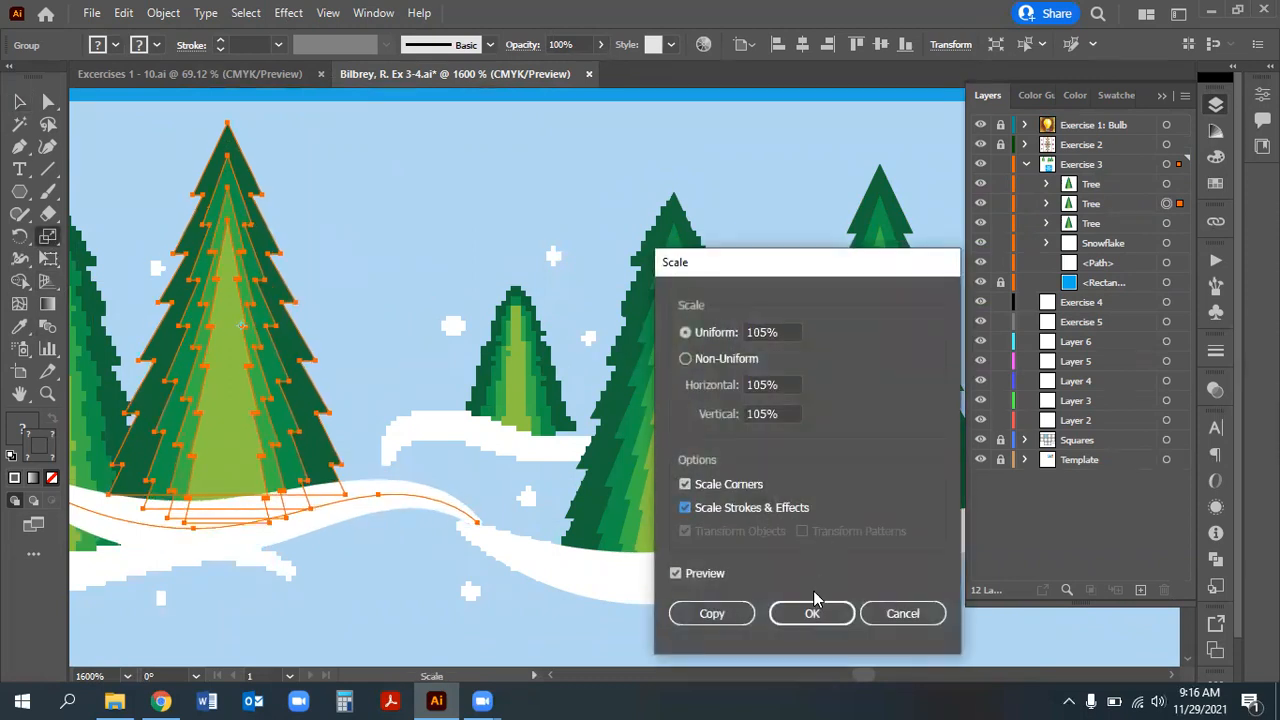
{"action": "key", "text": "Return"}
Shrink the left tree copy with Free Transform and move it between the two small template trees
{"action": "left_click", "coordinate": [48, 258]}
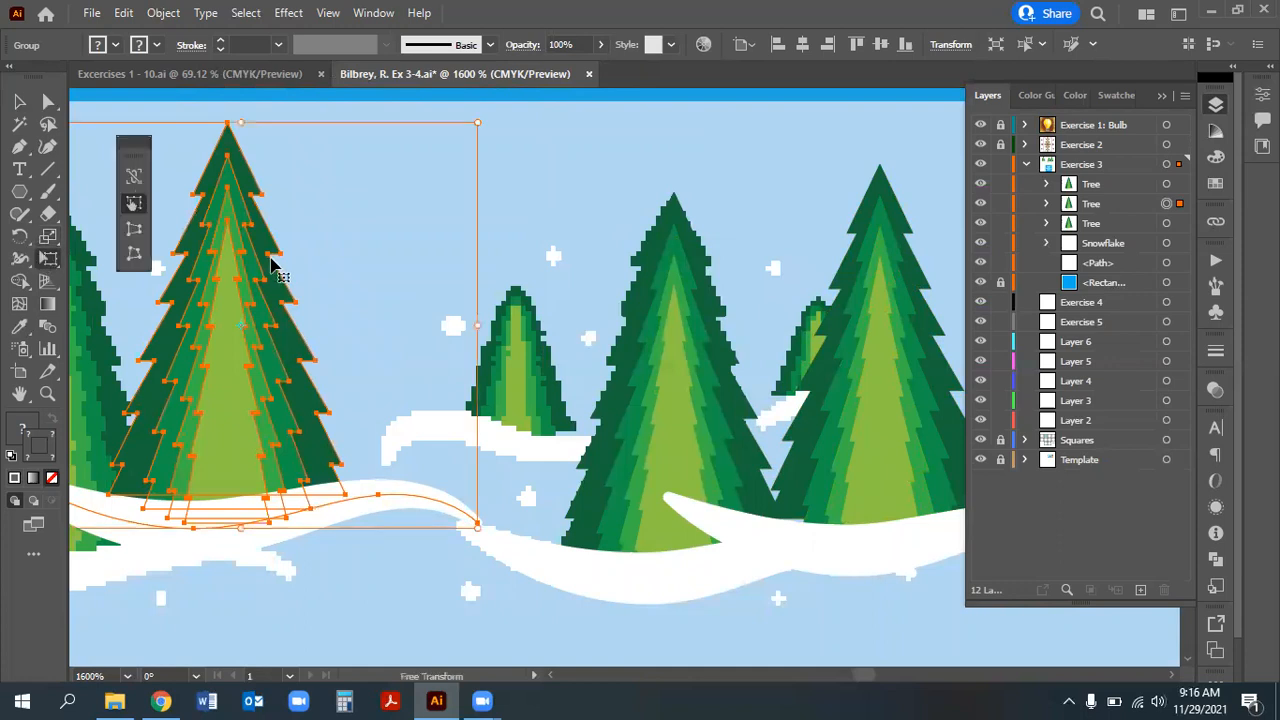
{"action": "left_click_drag", "start_coordinate": [478, 121], "coordinate": [251, 369]}
{"action": "left_click_drag", "start_coordinate": [155, 474], "coordinate": [390, 196]}
{"action": "left_click_drag", "start_coordinate": [483, 107], "coordinate": [398, 145]}
{"action": "left_click_drag", "start_coordinate": [318, 248], "coordinate": [381, 294]}
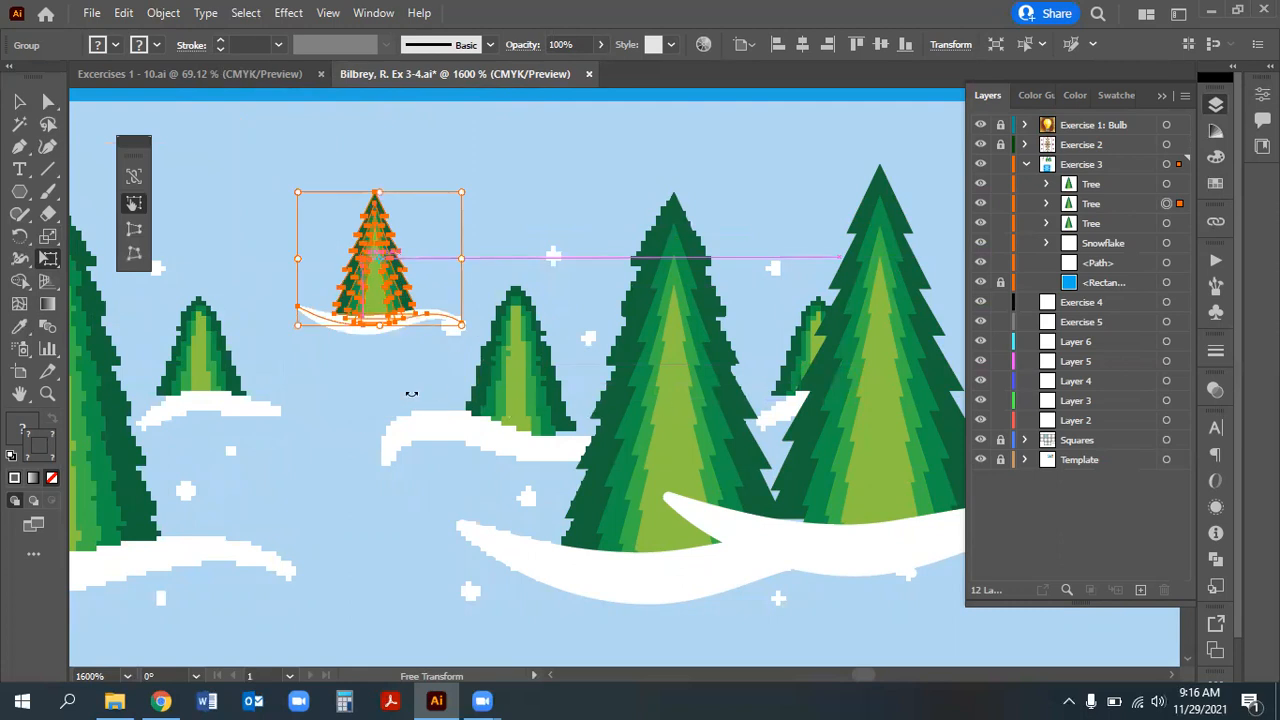
{"action": "left_click_drag", "start_coordinate": [350, 260], "coordinate": [428, 325]}
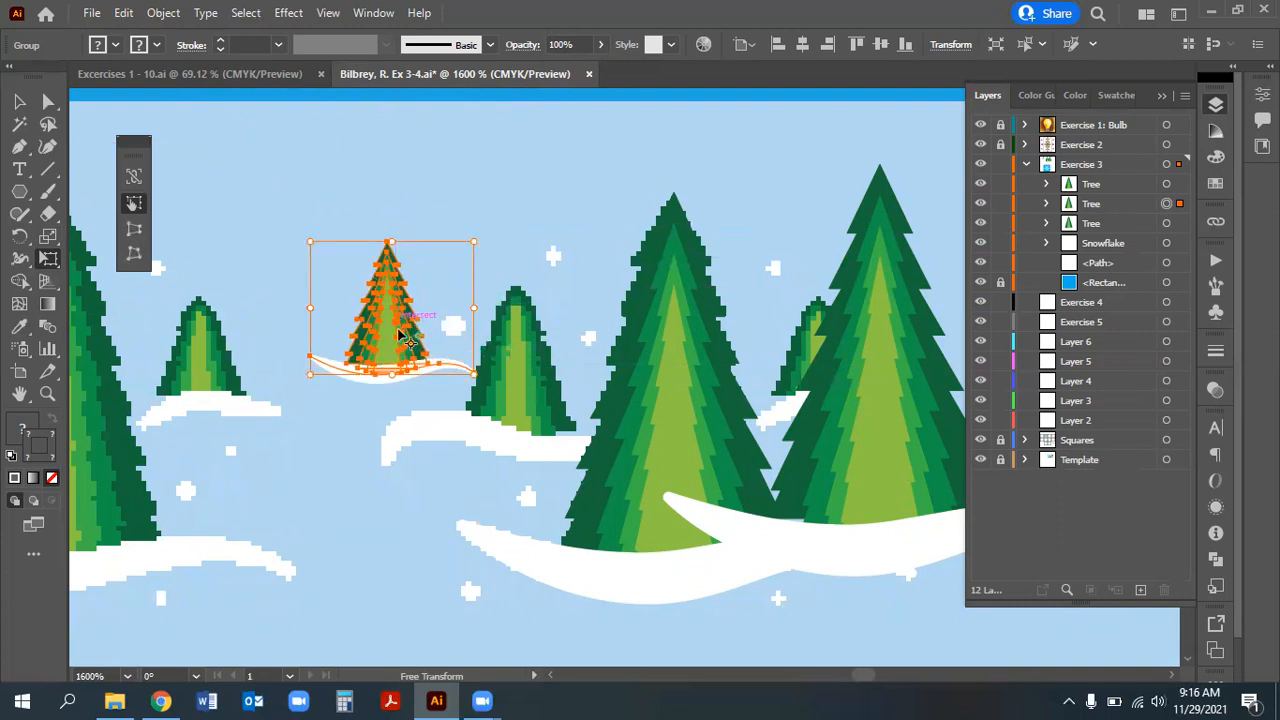
Place the shrunken tree over the small template tree beside the large trees and adjust its size to match
{"action": "left_click_drag", "start_coordinate": [415, 312], "coordinate": [514, 339]}
{"action": "left_click_drag", "start_coordinate": [437, 418], "coordinate": [380, 446]}
{"action": "left_click_drag", "start_coordinate": [491, 391], "coordinate": [513, 388]}
{"action": "mouse_move", "coordinate": [400, 440]}
{"action": "left_mouse_down"}
{"action": "mouse_move", "coordinate": [409, 412]}
{"action": "mouse_move", "coordinate": [417, 433]}
{"action": "mouse_move", "coordinate": [443, 421]}
{"action": "mouse_move", "coordinate": [394, 434]}
{"action": "left_mouse_up"}
{"action": "key", "text": "ctrl+z"}
{"action": "left_click_drag", "start_coordinate": [491, 400], "coordinate": [508, 394]}
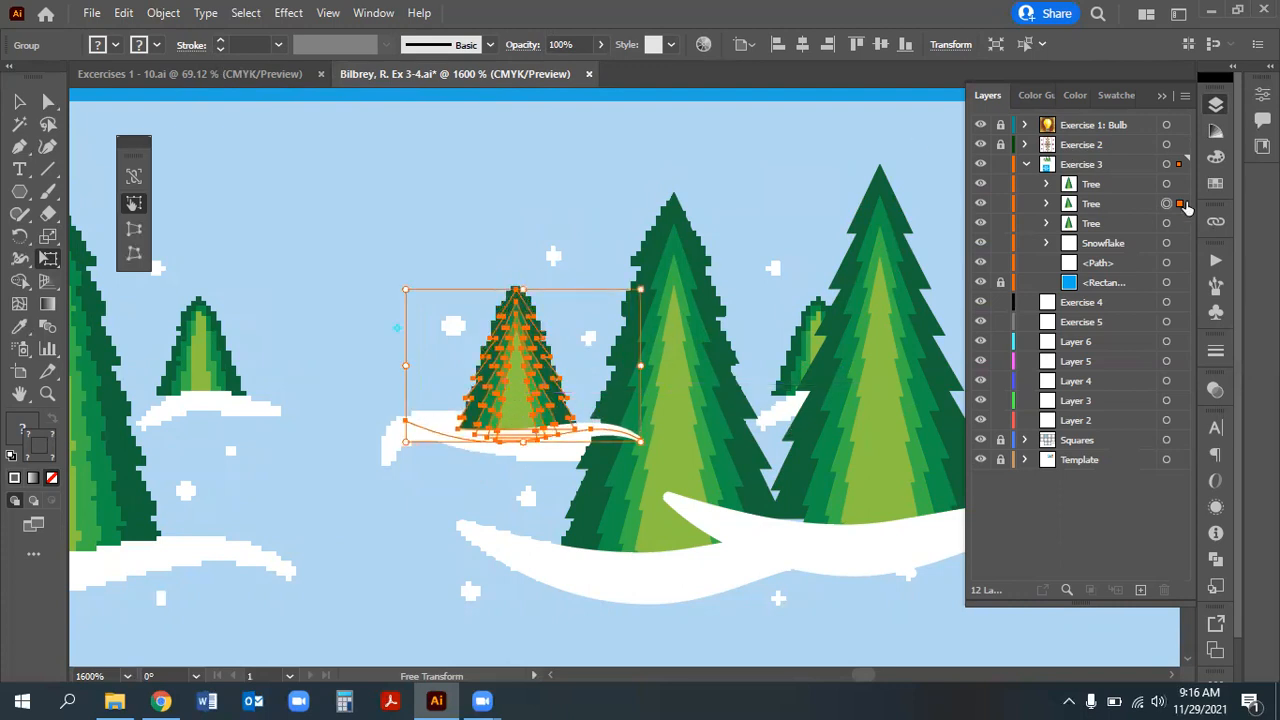
Stack the small Tree group below the other two Tree groups and hide the Template layer
{"action": "left_click_drag", "start_coordinate": [1088, 205], "coordinate": [1088, 233]}
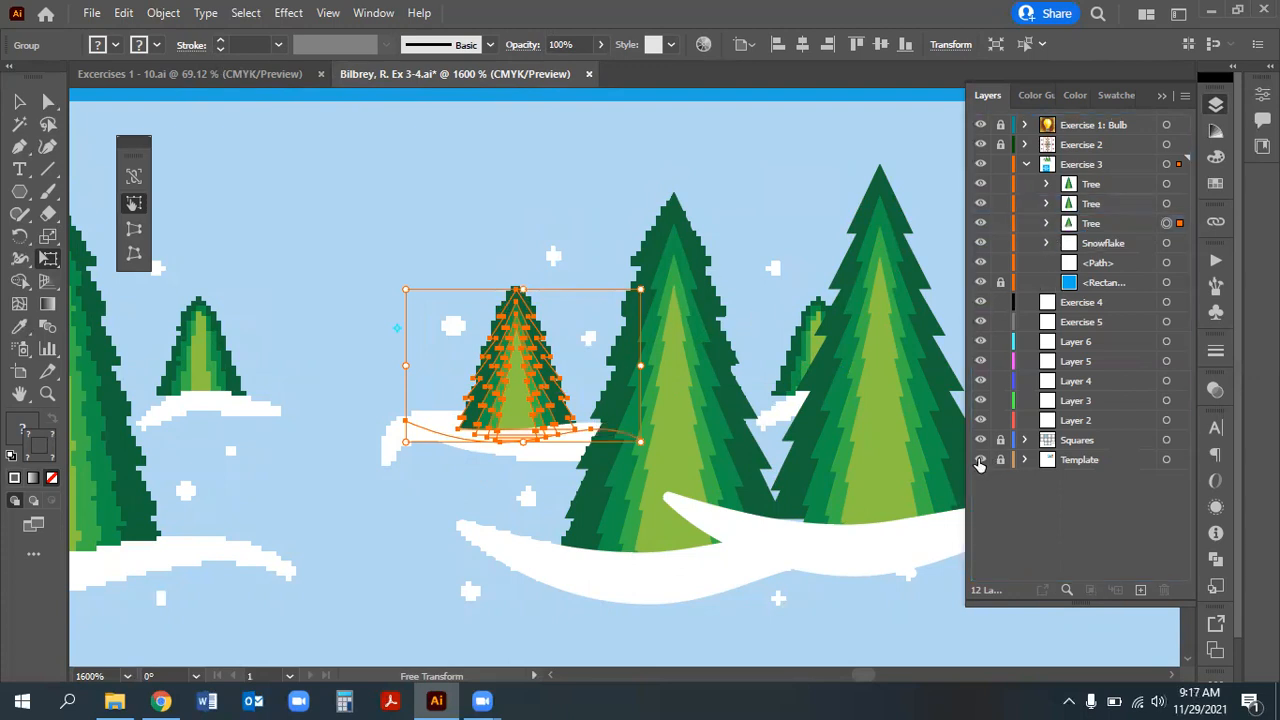
{"action": "left_click", "coordinate": [980, 460]}
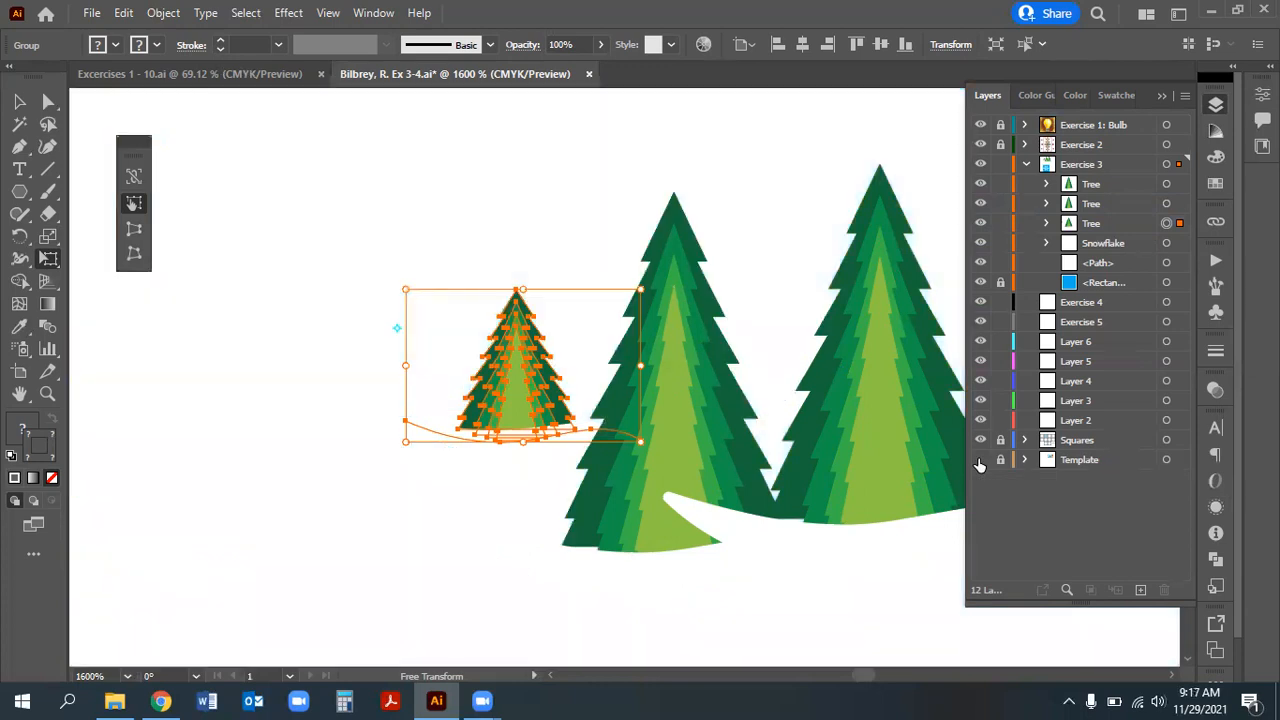
{"action": "left_click", "coordinate": [980, 460]}
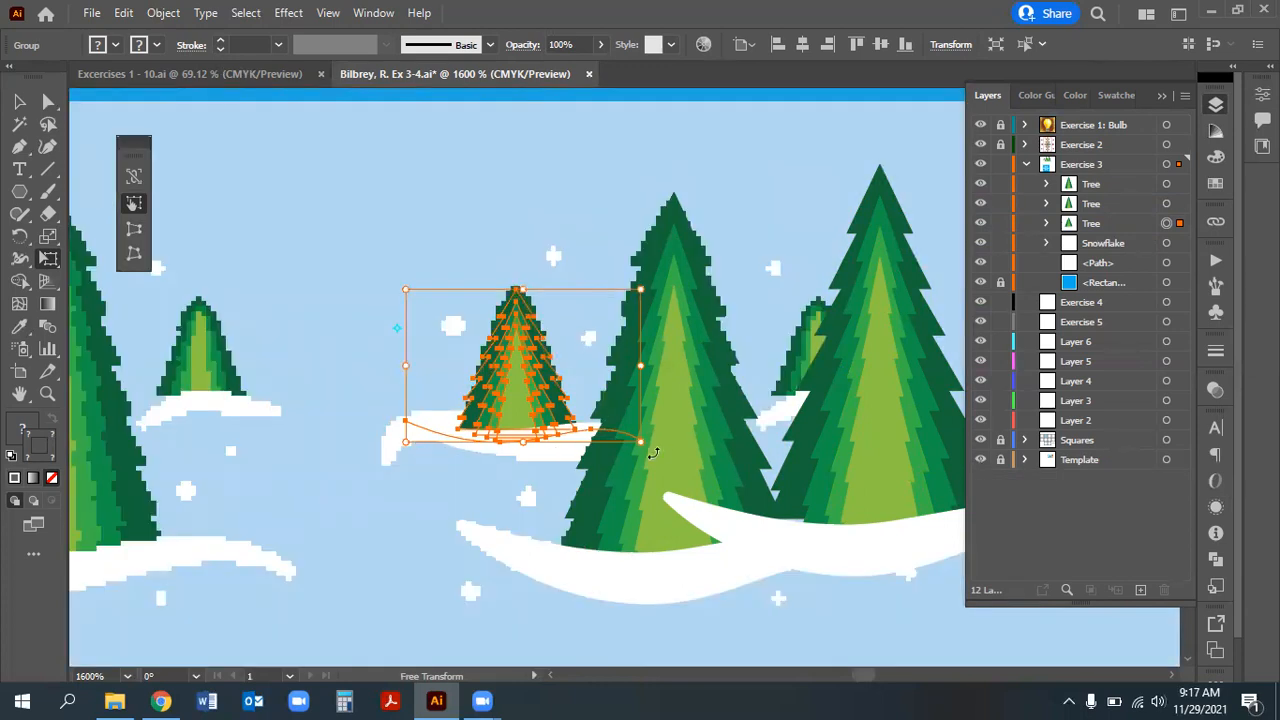
{"action": "left_click", "coordinate": [981, 460]}
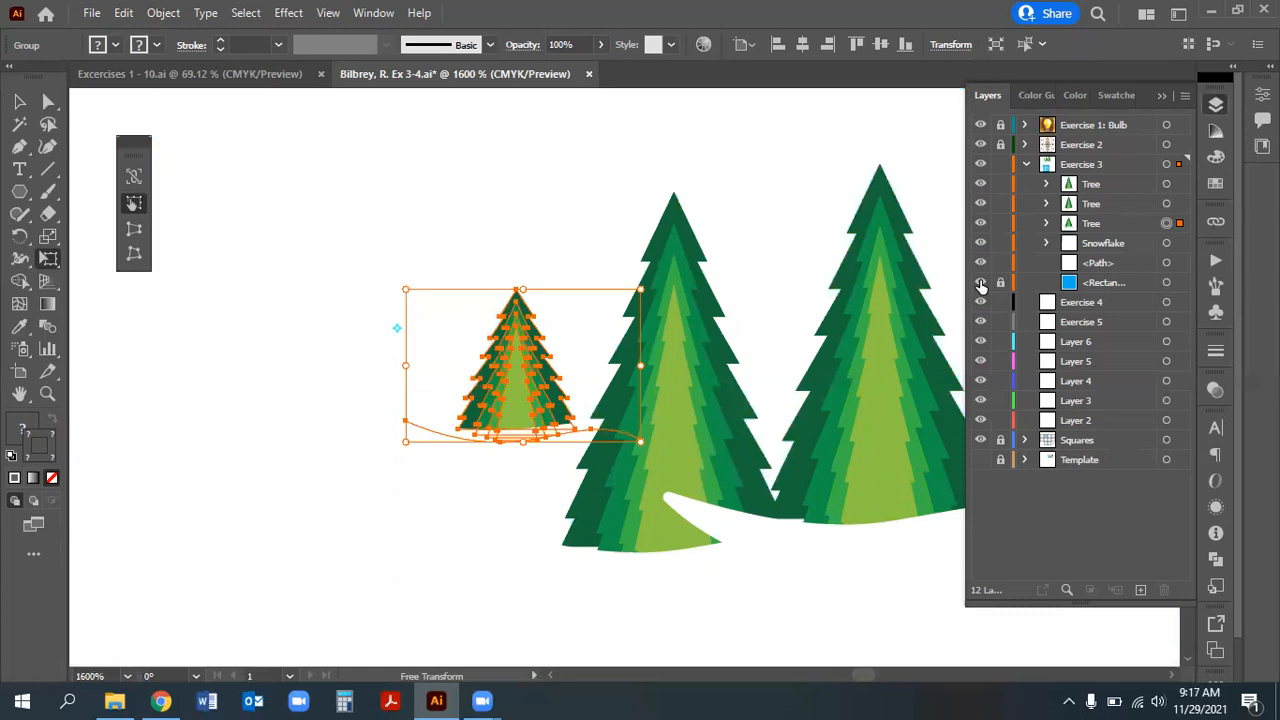
Unlock the blue background rectangle and move it up behind the small tree and the neighbouring large tree
{"action": "key", "text": "ctrl+0"}
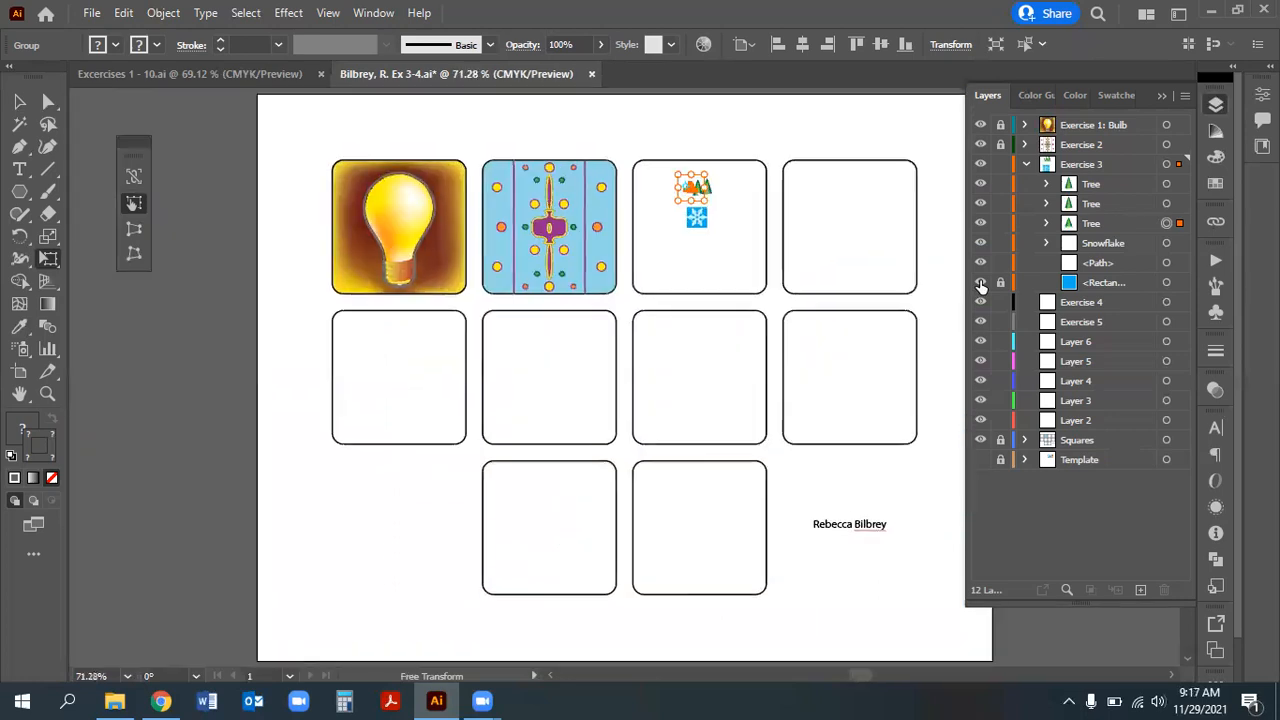
{"action": "left_click", "coordinate": [48, 394]}
{"action": "left_click_drag", "start_coordinate": [688, 184], "coordinate": [962, 341]}
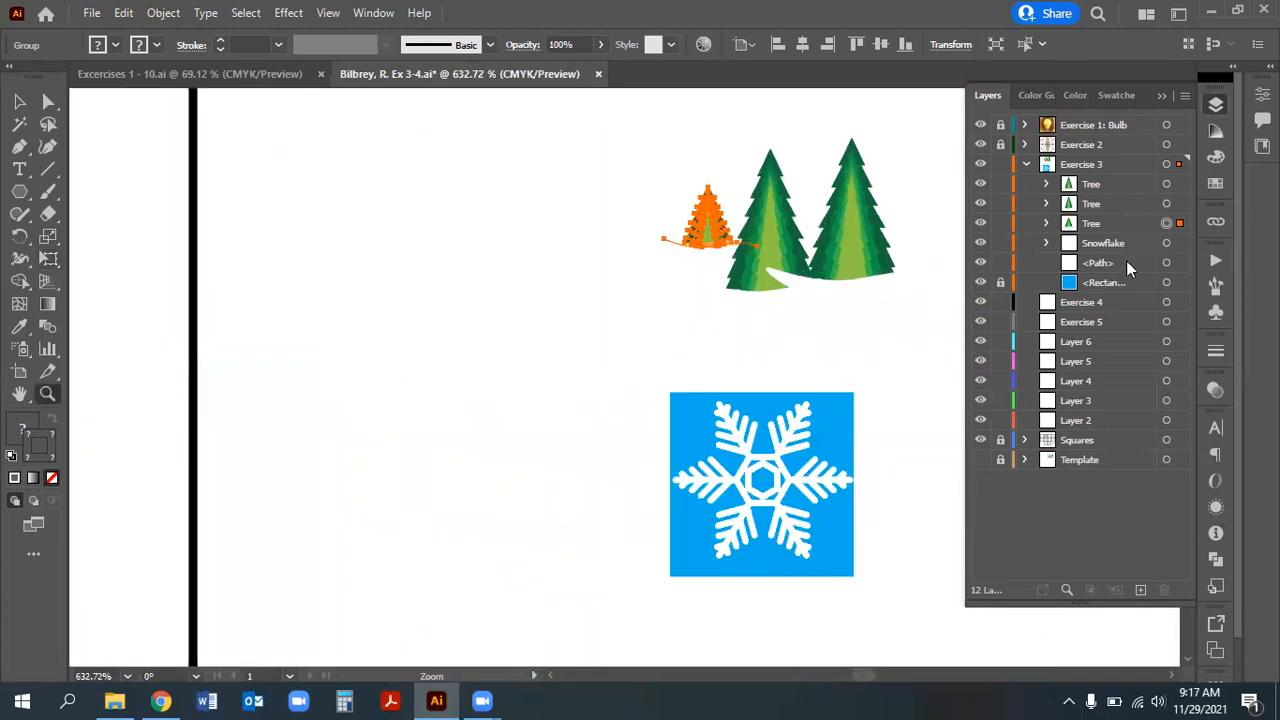
{"action": "key", "text": "ctrl+shift+a"}
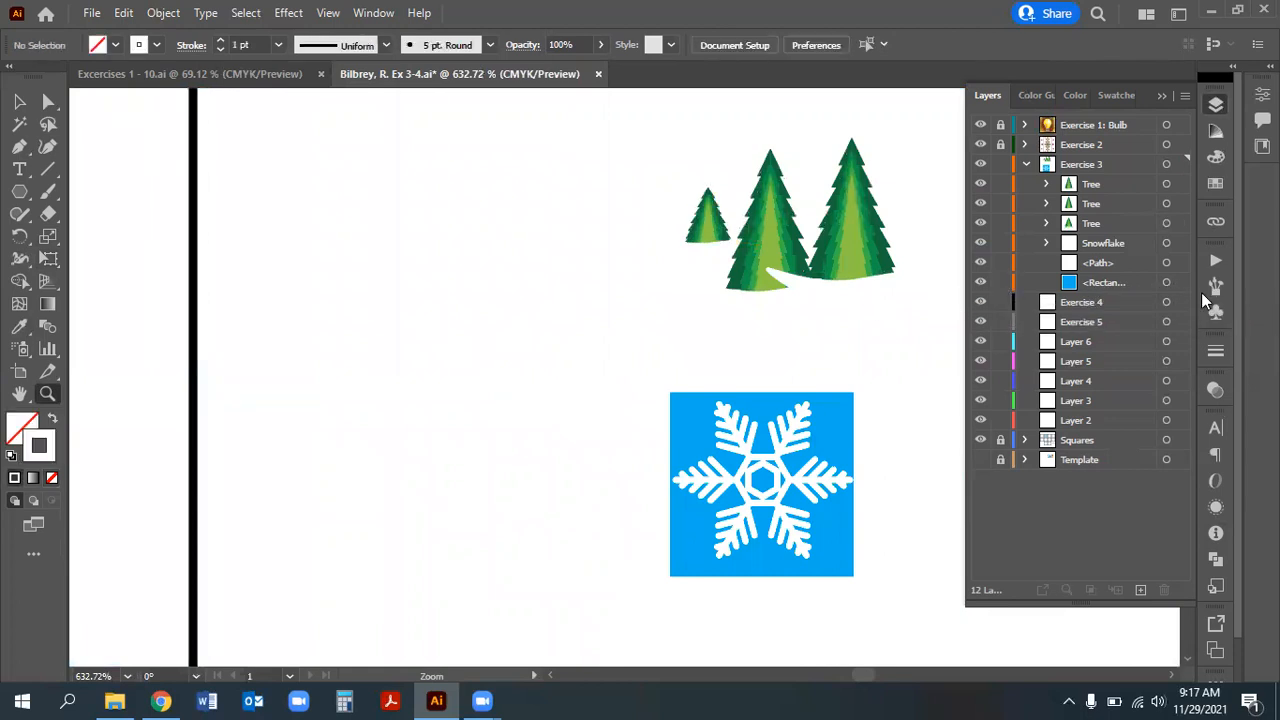
{"action": "left_click", "coordinate": [1165, 283]}
{"action": "key", "text": "v"}
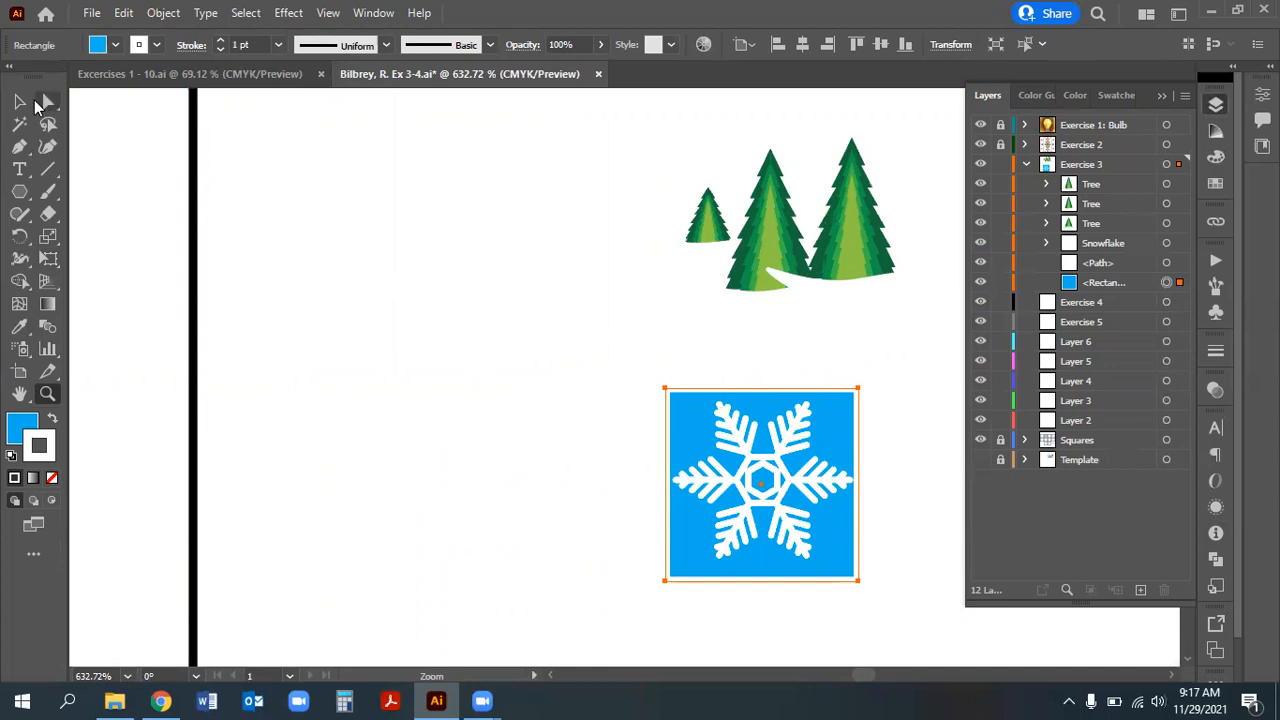
{"action": "left_click_drag", "start_coordinate": [694, 429], "coordinate": [646, 198]}
{"action": "left_click", "coordinate": [47, 393]}
{"action": "left_click", "coordinate": [853, 262]}
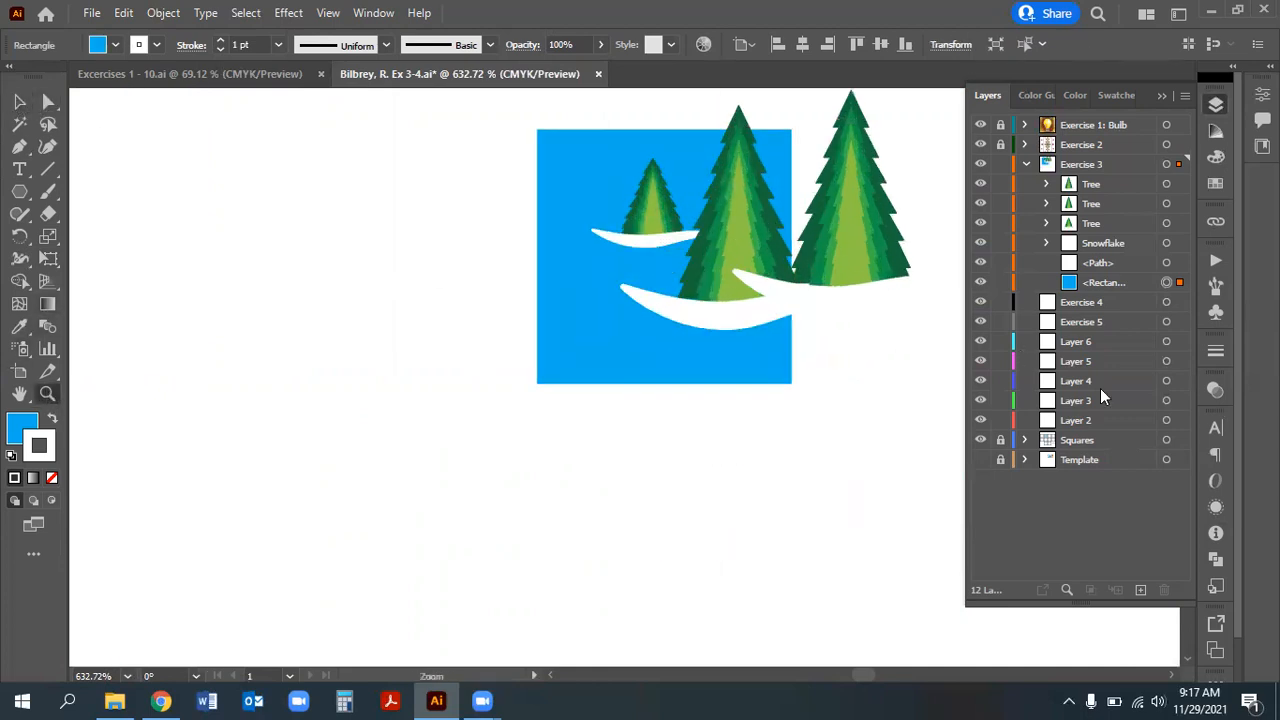
{"action": "scroll", "coordinate": [550, 367], "scroll_direction": "up", "scroll_amount": 3}
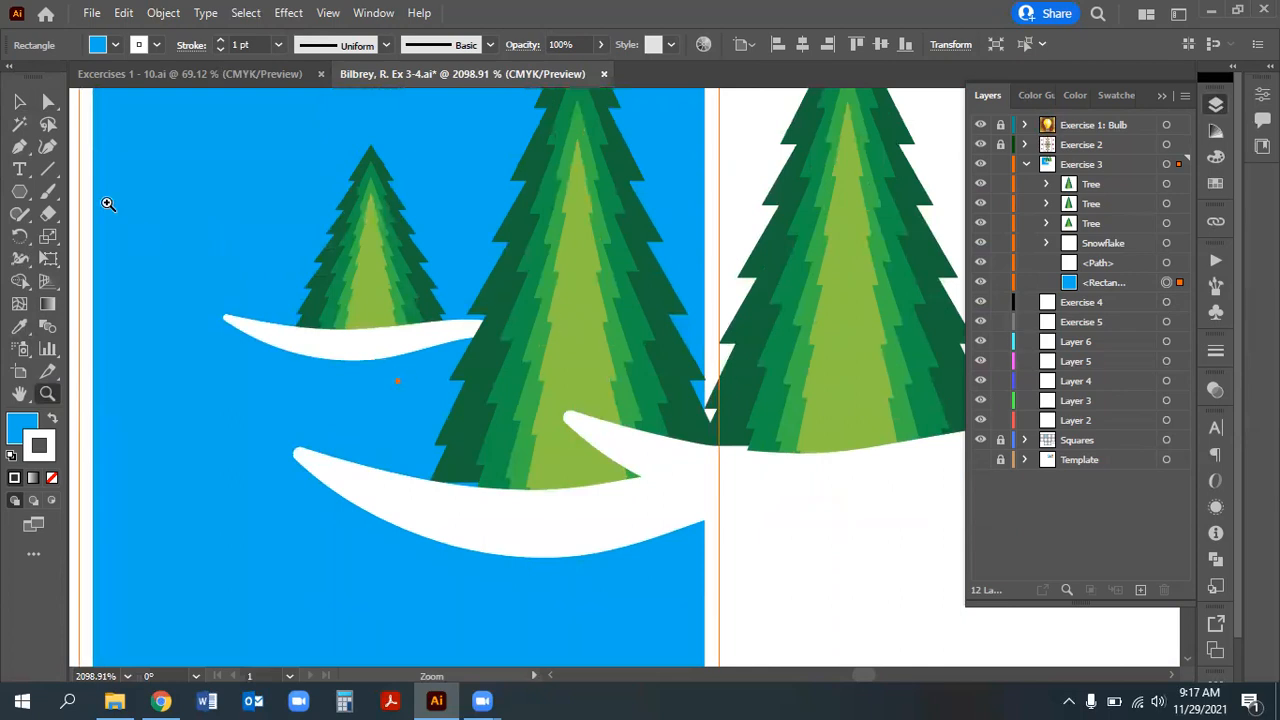
Isolate the small tree's group, reflect its snow drift across the vertical axis, and nudge the drift slightly left and down
{"action": "left_click", "coordinate": [48, 101]}
{"action": "left_click", "coordinate": [19, 101]}
{"action": "left_click", "coordinate": [374, 356]}
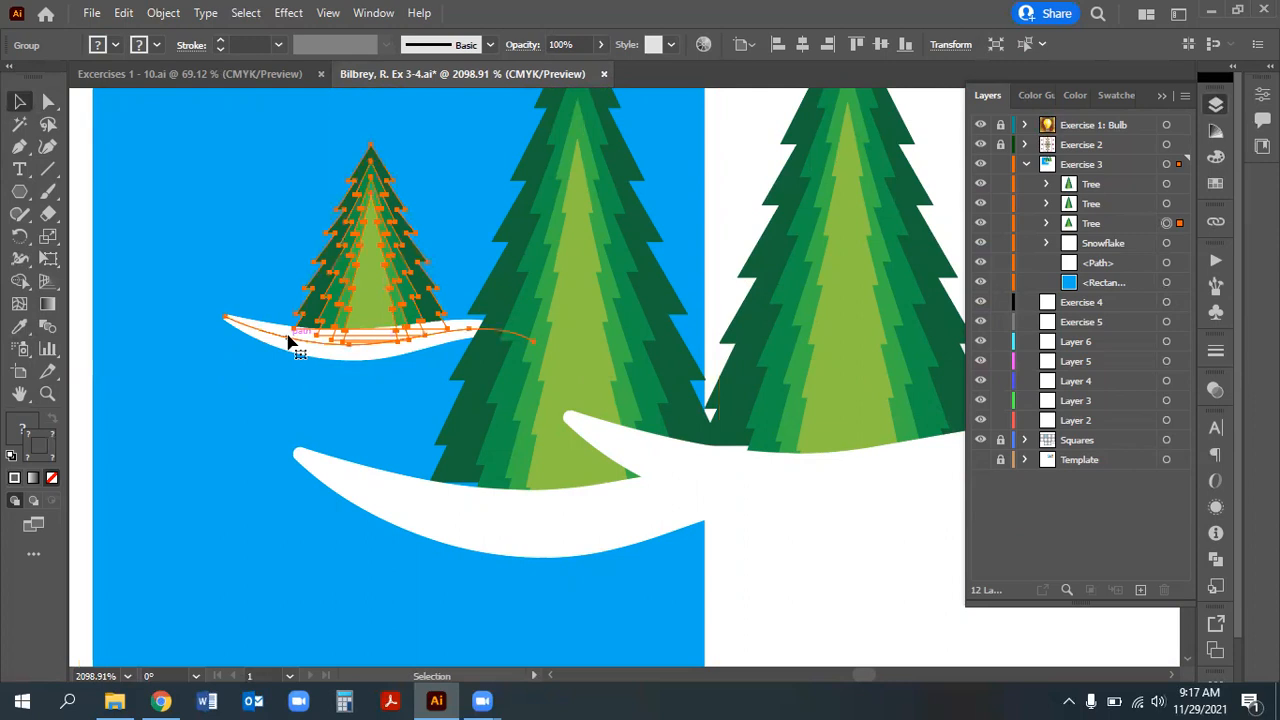
{"action": "double_click", "coordinate": [288, 343]}
{"action": "left_click", "coordinate": [312, 348]}
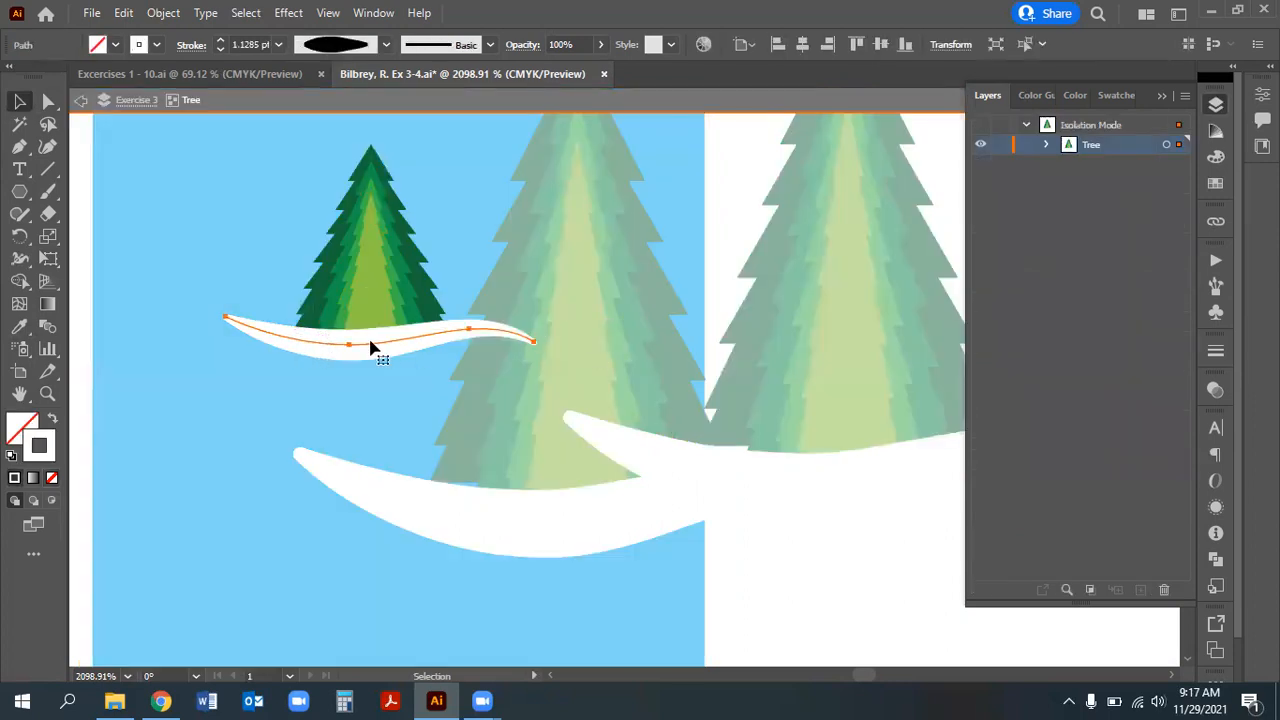
{"action": "left_click", "coordinate": [163, 13]}
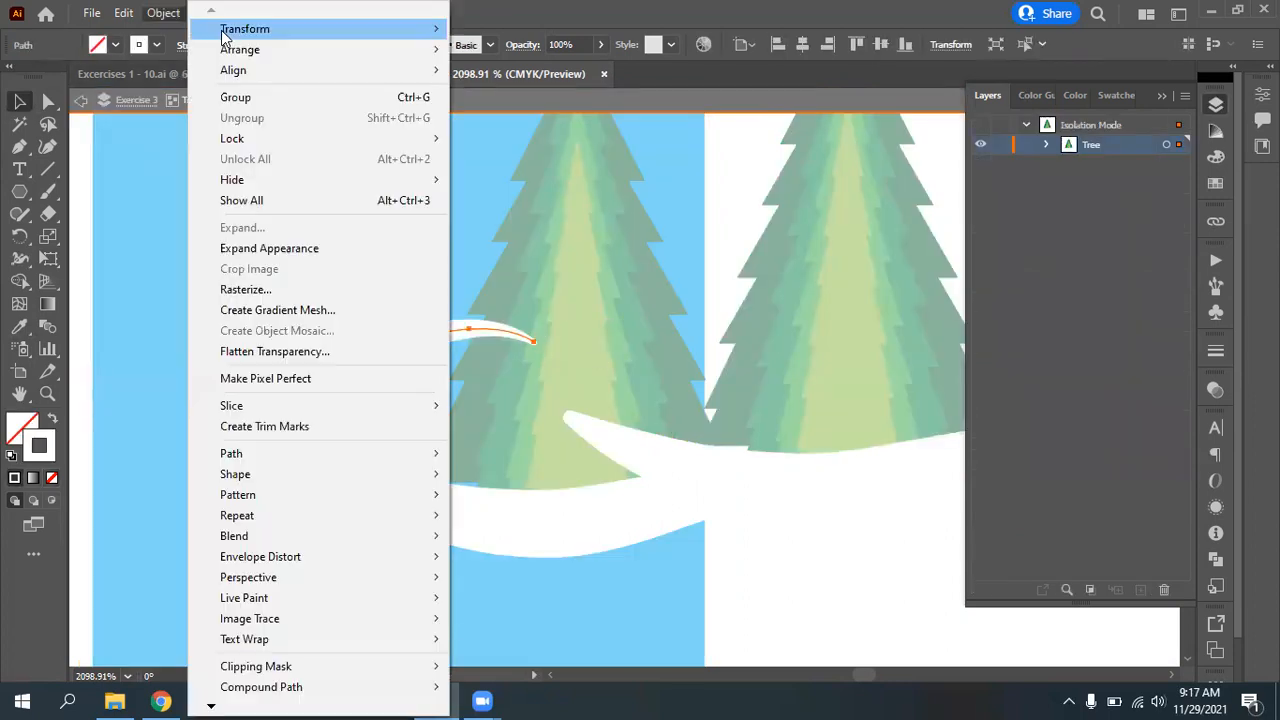
{"action": "mouse_move", "coordinate": [351, 37]}
{"action": "left_click", "coordinate": [514, 103]}
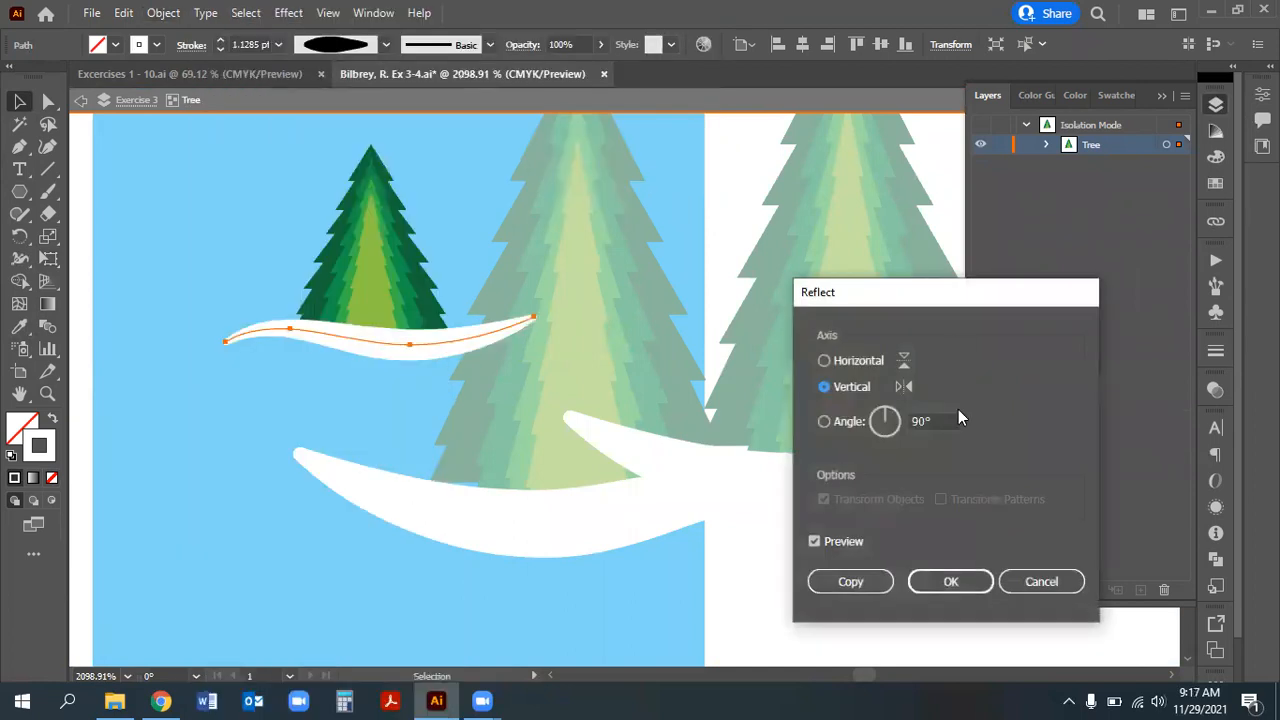
{"action": "left_click", "coordinate": [952, 580]}
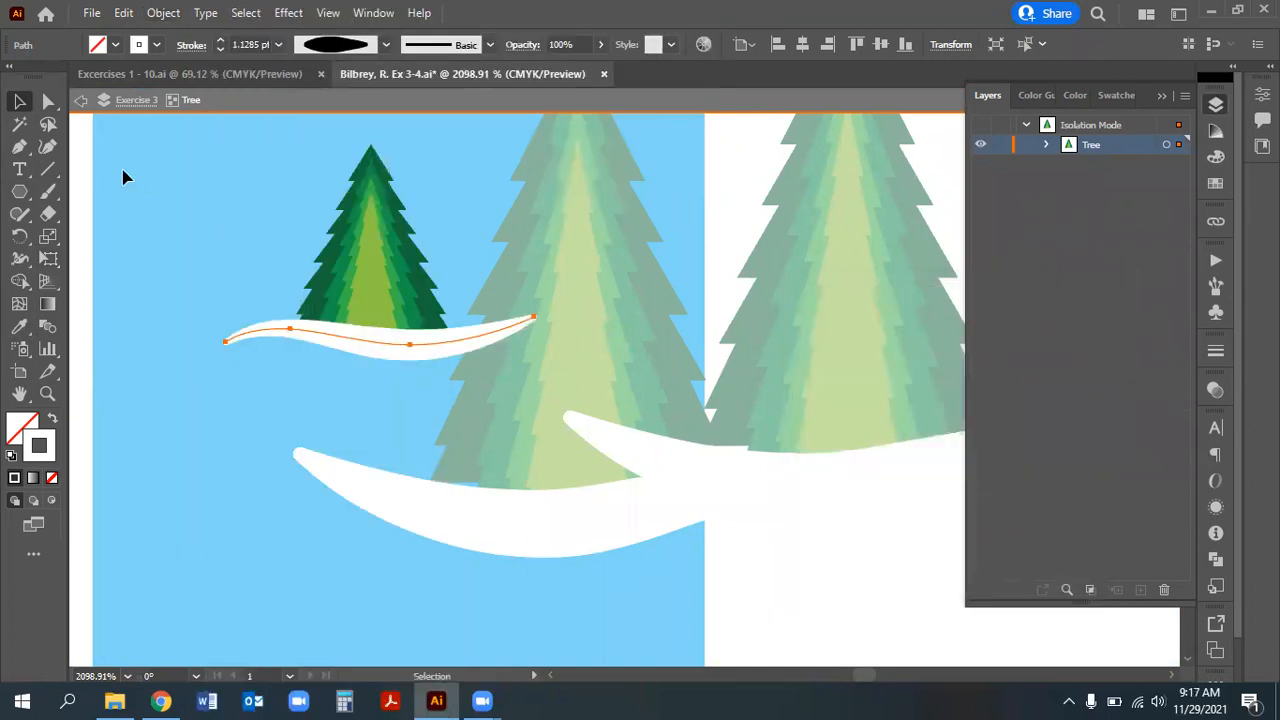
{"action": "mouse_move", "coordinate": [402, 350]}
{"action": "left_mouse_down"}
{"action": "mouse_move", "coordinate": [381, 366]}
{"action": "mouse_move", "coordinate": [383, 351]}
{"action": "left_mouse_up"}
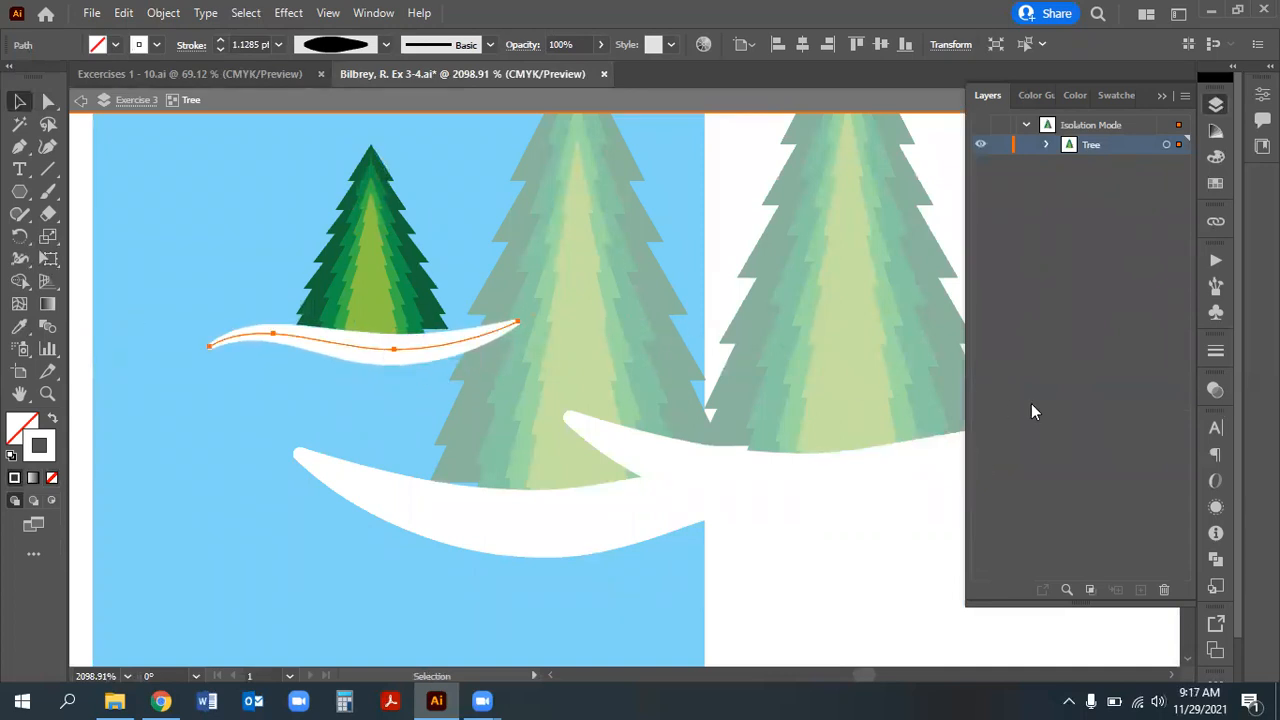
{"action": "double_click", "coordinate": [88, 251]}
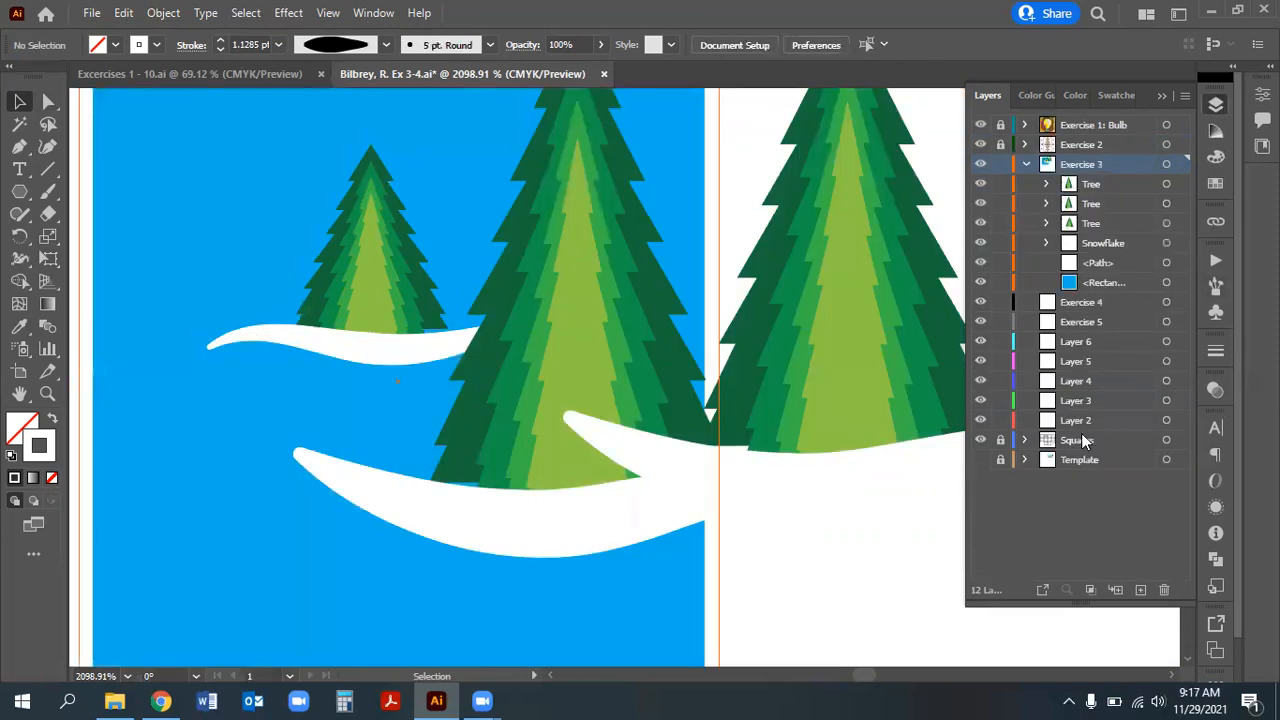
Bend the left end of the small tree's snow drift down to follow the template, and preview it against the blue rectangle
{"action": "left_click", "coordinate": [980, 283]}
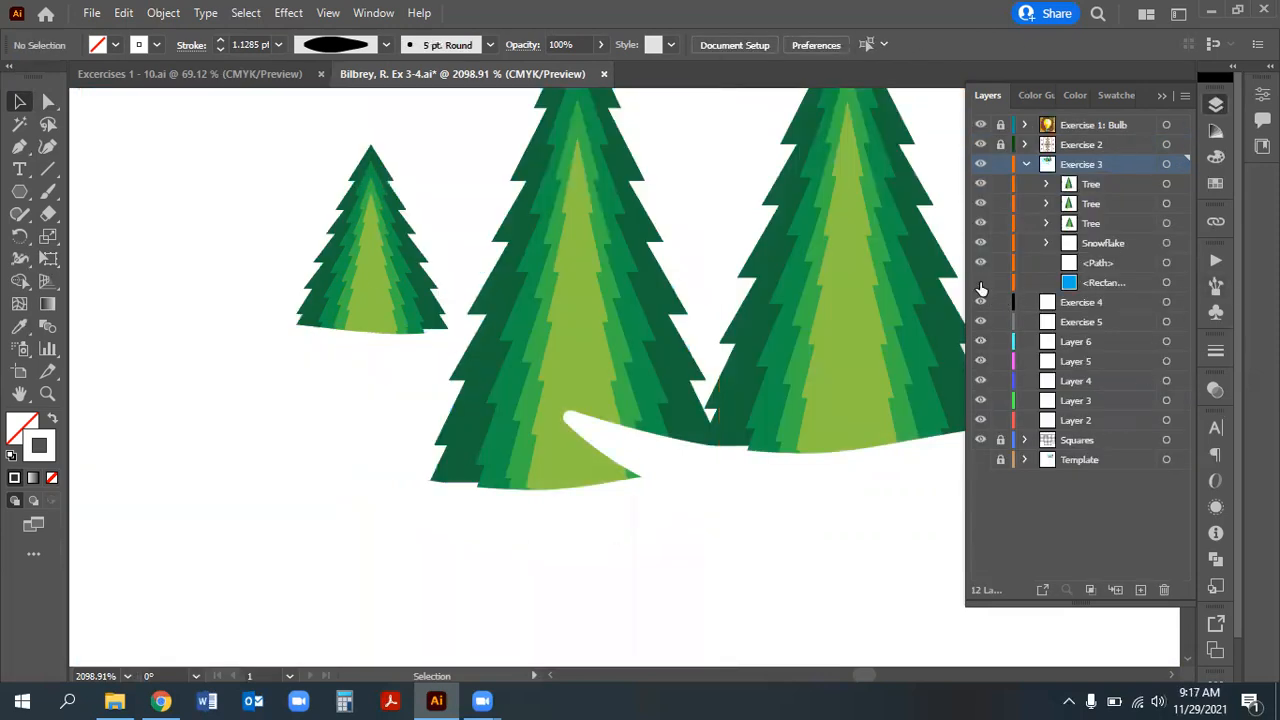
{"action": "left_click", "coordinate": [980, 459]}
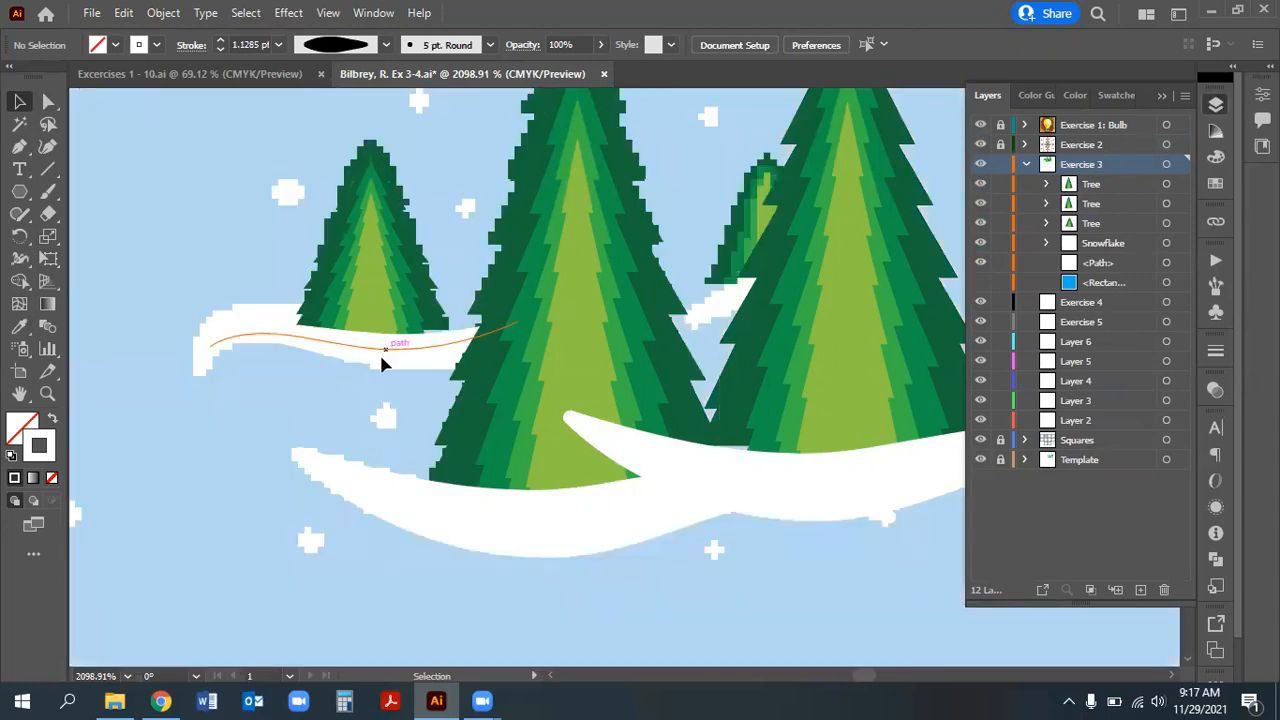
{"action": "left_click_drag", "start_coordinate": [381, 363], "coordinate": [372, 430]}
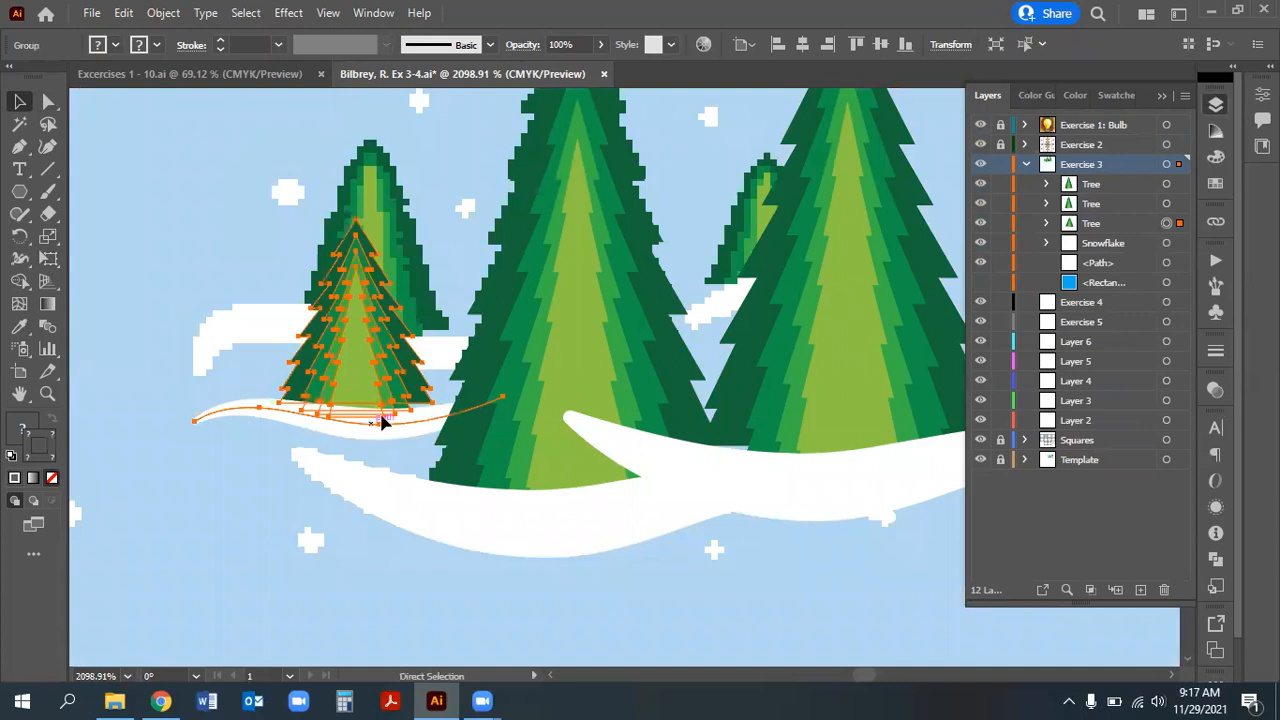
{"action": "key", "text": "ctrl+z"}
{"action": "left_click", "coordinate": [48, 101]}
{"action": "left_click_drag", "start_coordinate": [206, 349], "coordinate": [203, 374]}
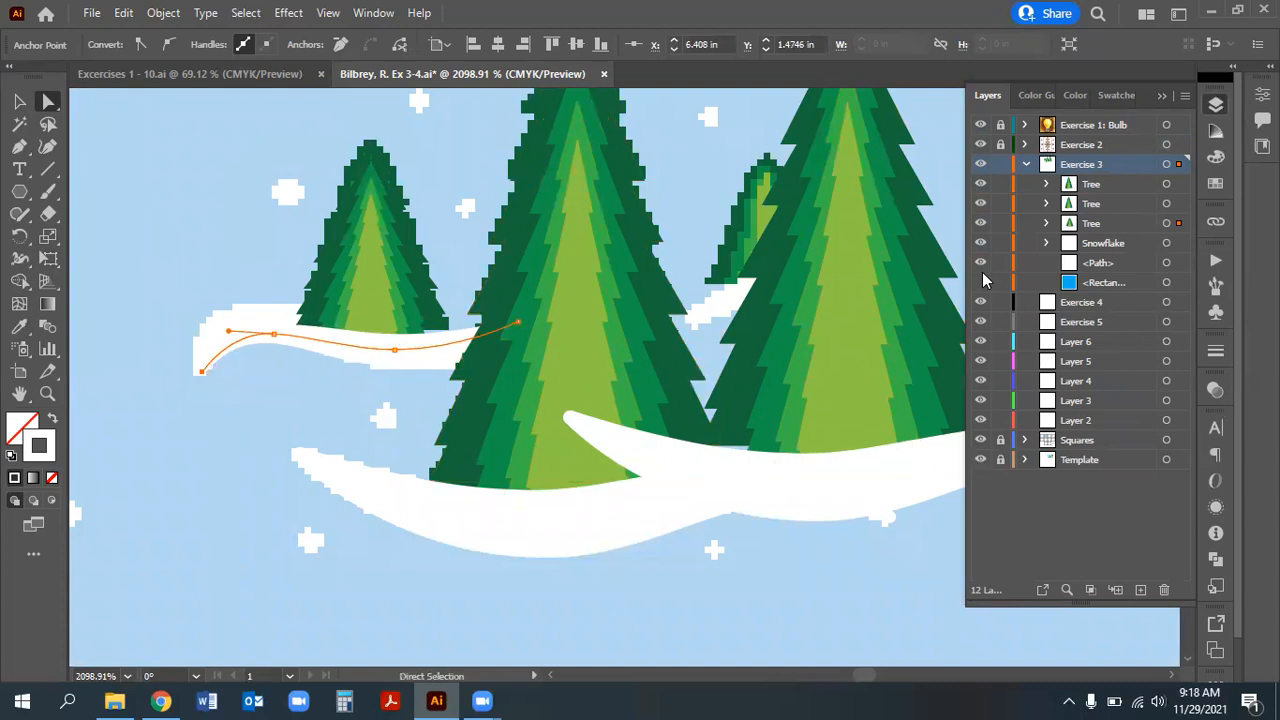
{"action": "left_click", "coordinate": [979, 460]}
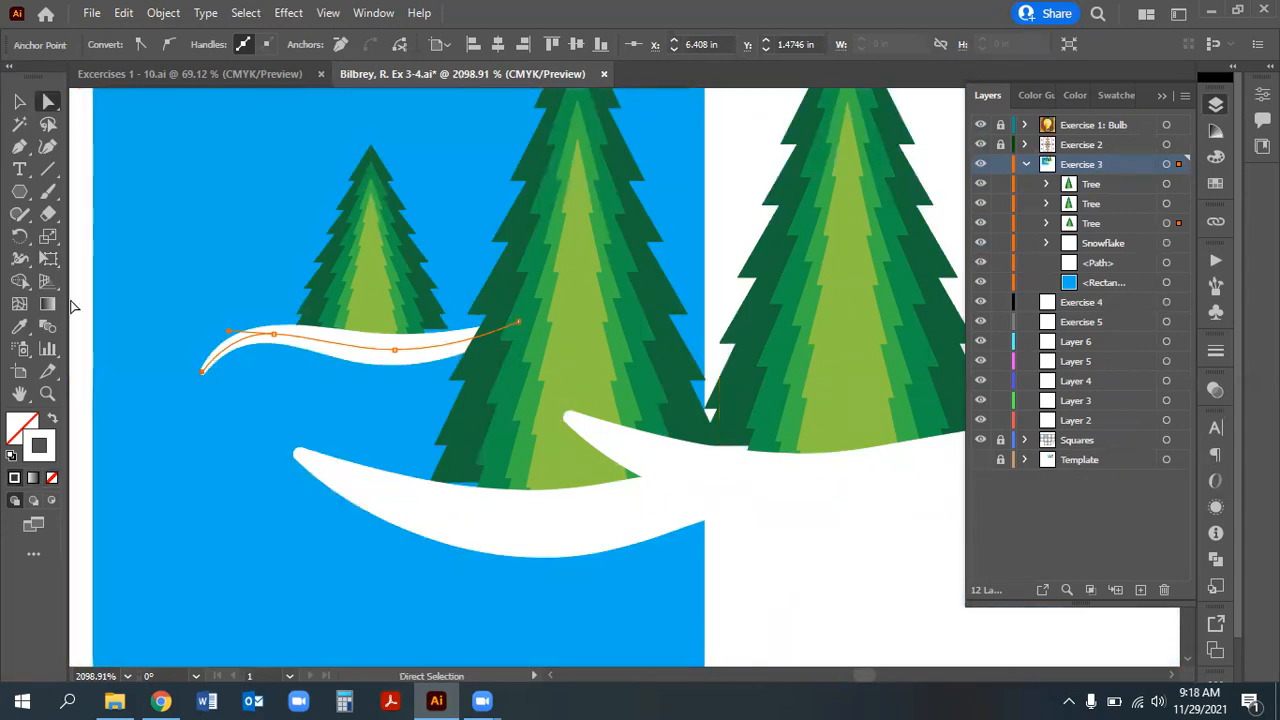
Show the template without the blue rectangle and move the right large tree aside, clear of the small template tree
{"action": "key", "text": "space"}
{"action": "left_click_drag", "start_coordinate": [837, 587], "coordinate": [506, 558]}
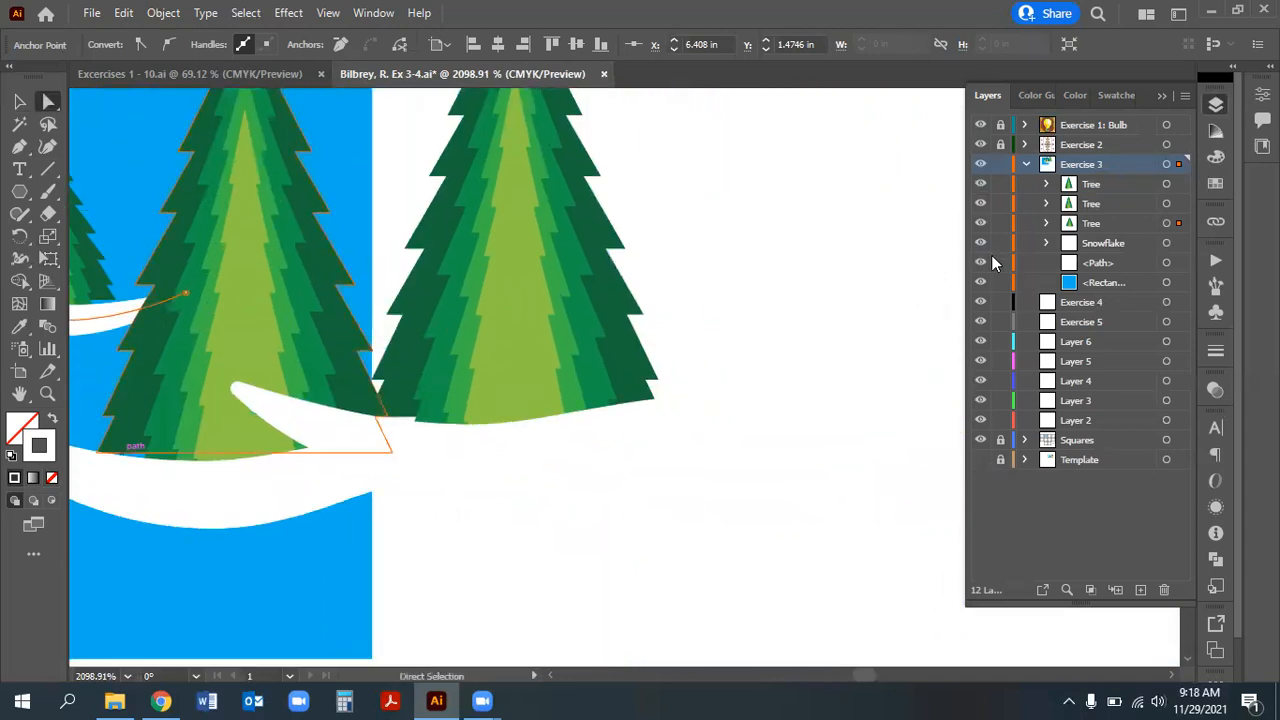
{"action": "left_click", "coordinate": [981, 283]}
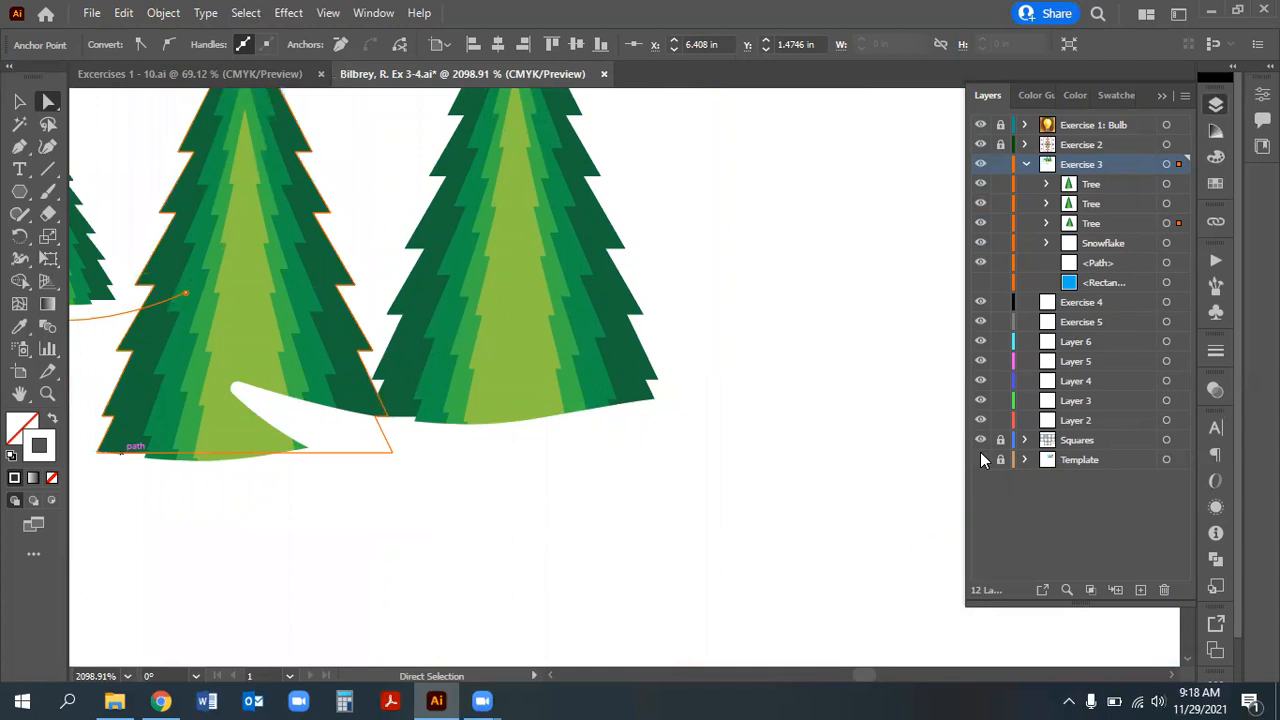
{"action": "left_click", "coordinate": [980, 459]}
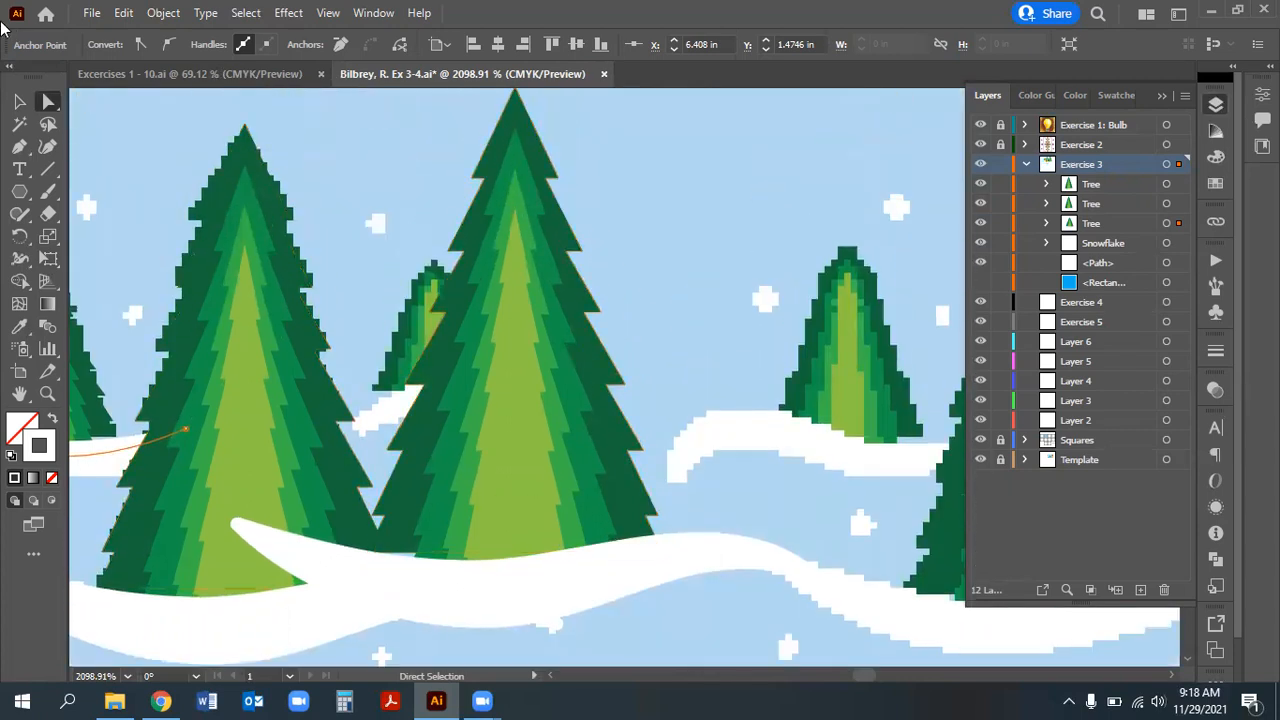
{"action": "left_click", "coordinate": [19, 101]}
{"action": "left_click_drag", "start_coordinate": [549, 300], "coordinate": [704, 268]}
{"action": "left_click_drag", "start_coordinate": [654, 369], "coordinate": [654, 413]}
Reduce the height and width of the moved tree with Free Transform and bring it next to the small template tree
{"action": "left_click", "coordinate": [58, 261]}
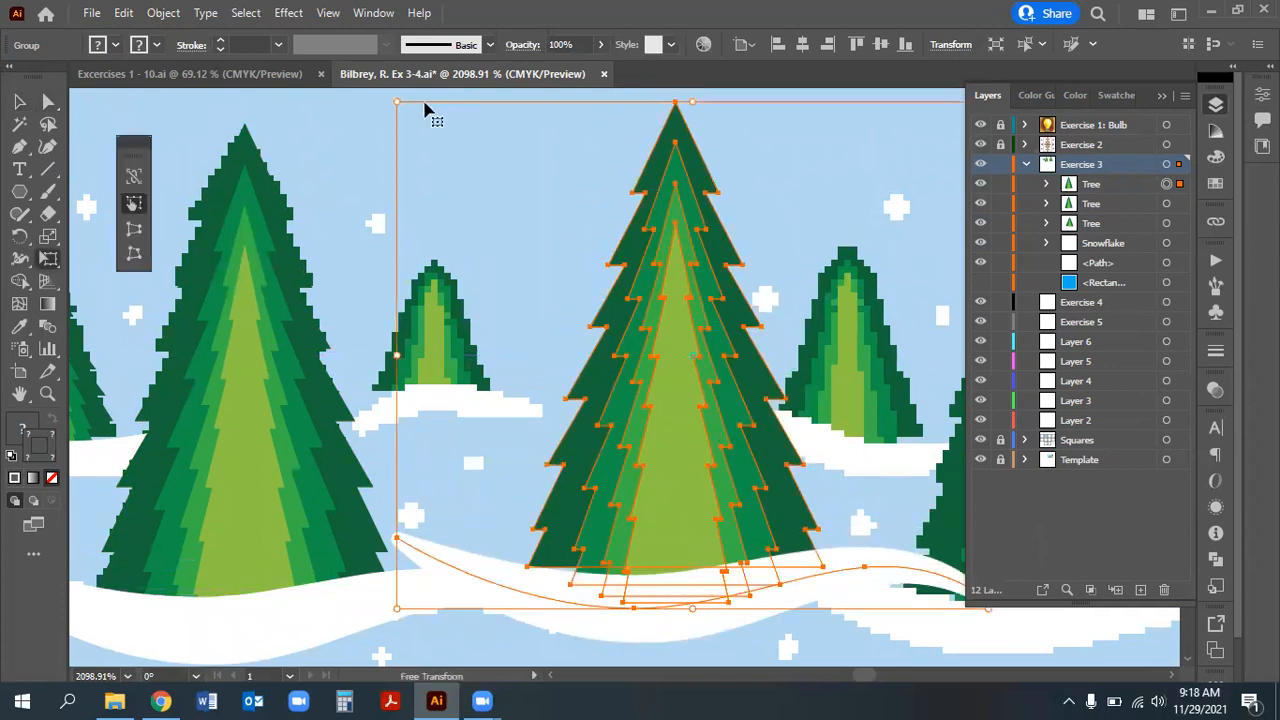
{"action": "left_click_drag", "start_coordinate": [395, 104], "coordinate": [447, 207]}
{"action": "key", "text": "ctrl+z"}
{"action": "left_click_drag", "start_coordinate": [691, 108], "coordinate": [685, 333]}
{"action": "left_click_drag", "start_coordinate": [393, 472], "coordinate": [565, 469]}
{"action": "left_click_drag", "start_coordinate": [686, 466], "coordinate": [530, 447]}
Scale the tree down to the size of the small template tree and position it over that tree
{"action": "left_click_drag", "start_coordinate": [334, 541], "coordinate": [309, 443]}
{"action": "key", "text": "ctrl+z"}
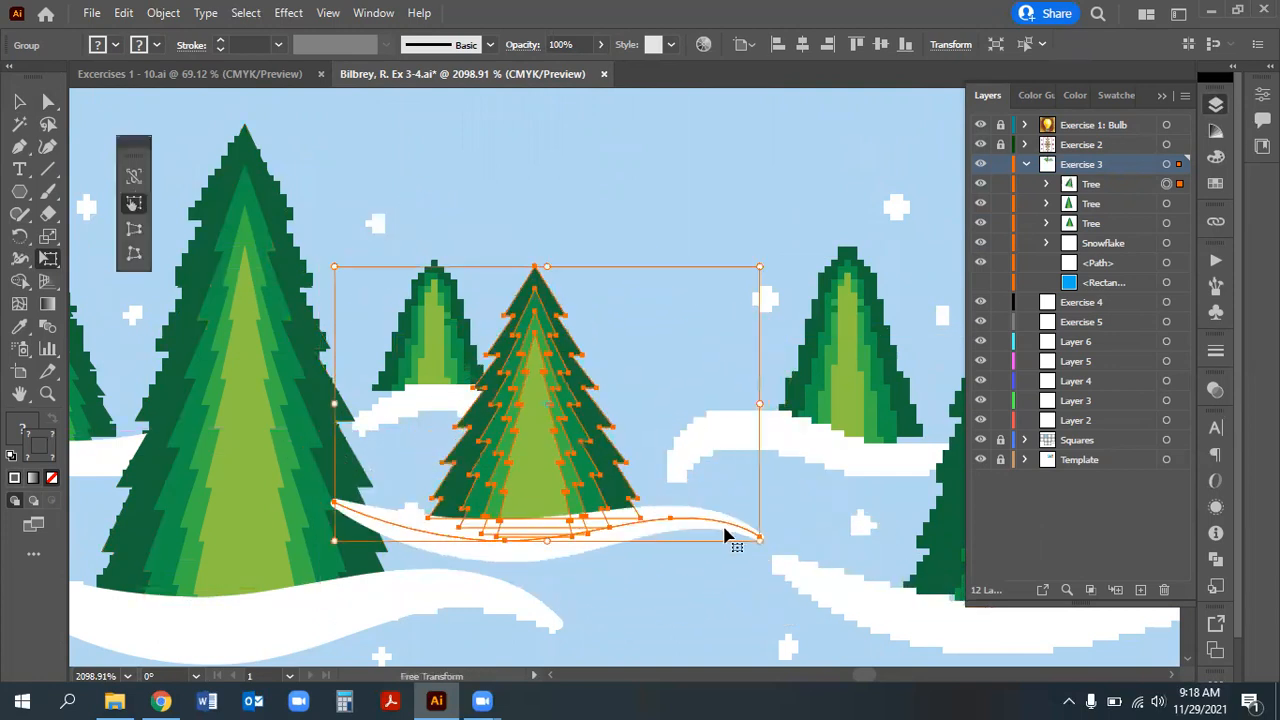
{"action": "left_click_drag", "start_coordinate": [760, 480], "coordinate": [737, 474]}
{"action": "key", "text": "ctrl+z"}
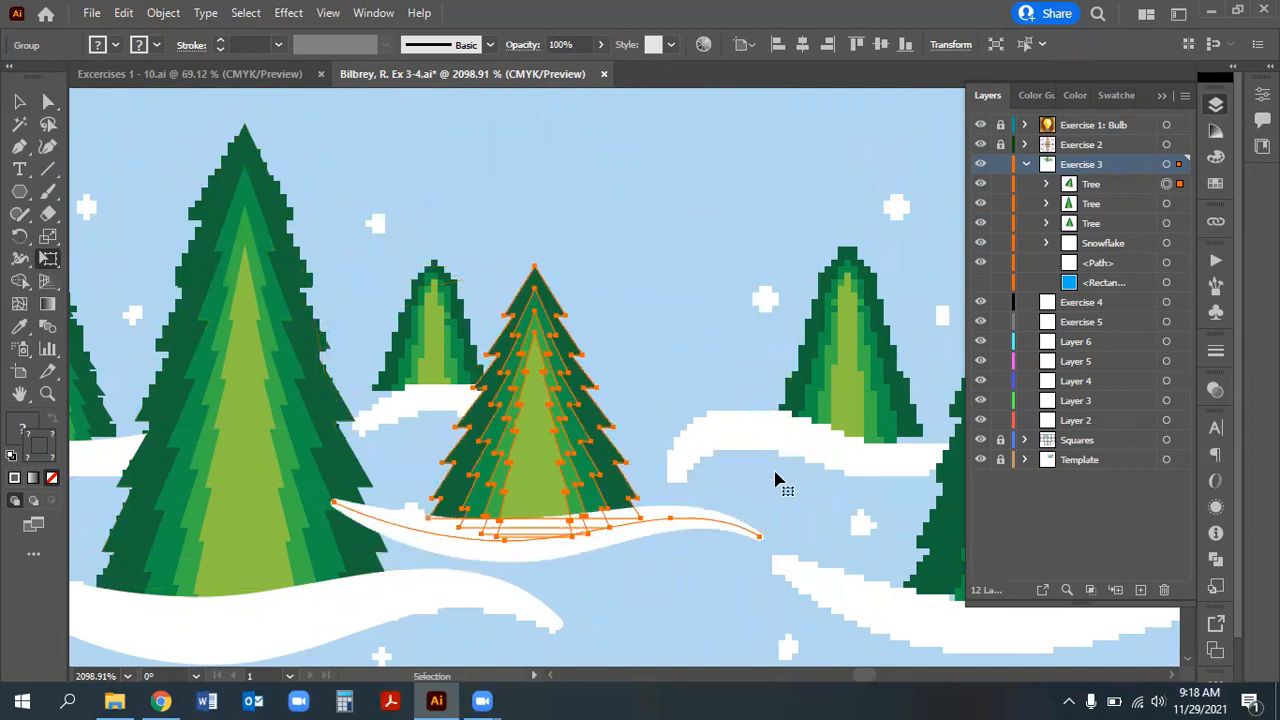
{"action": "left_click_drag", "start_coordinate": [763, 542], "coordinate": [571, 410]}
{"action": "left_click", "coordinate": [19, 101]}
{"action": "mouse_move", "coordinate": [474, 365]}
{"action": "left_mouse_down"}
{"action": "mouse_move", "coordinate": [451, 349]}
{"action": "mouse_move", "coordinate": [457, 360]}
{"action": "left_mouse_up"}
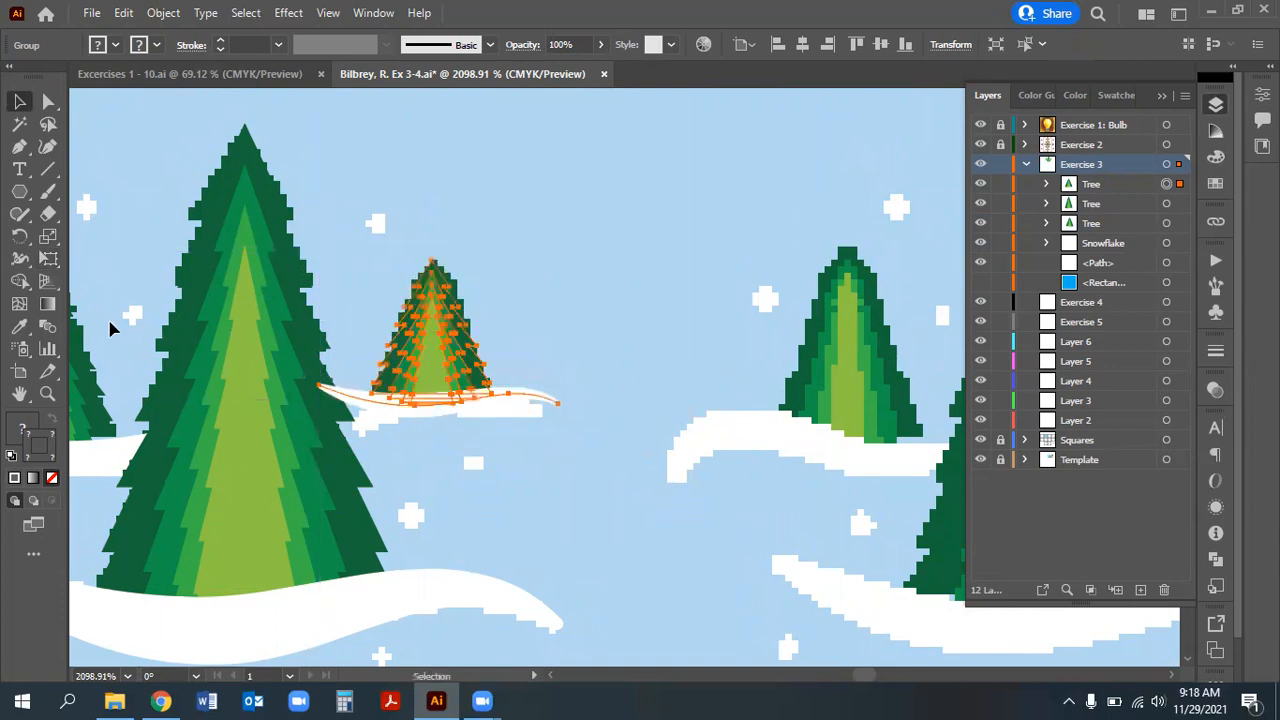
Enlarge the small tree slightly, realign it with the template tree, and stack its group below the other two Tree groups
{"action": "left_click", "coordinate": [50, 260]}
{"action": "left_click_drag", "start_coordinate": [561, 408], "coordinate": [577, 414]}
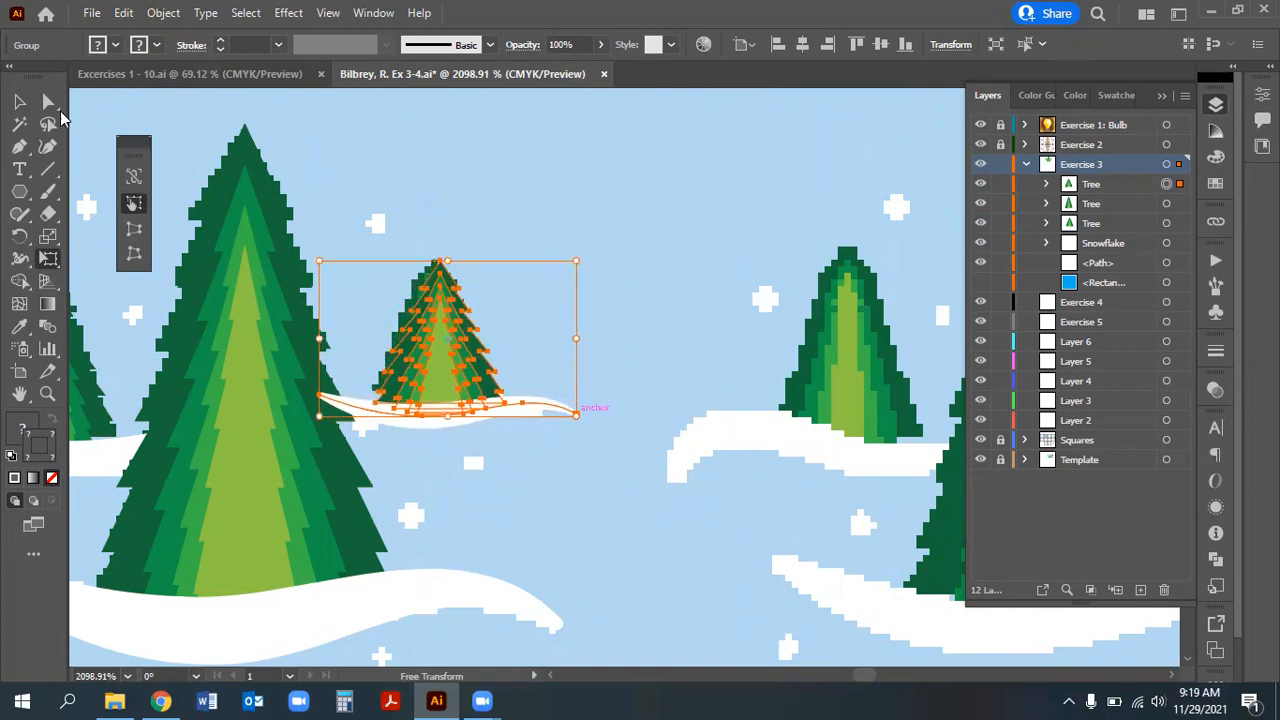
{"action": "left_click", "coordinate": [19, 101]}
{"action": "left_click_drag", "start_coordinate": [440, 353], "coordinate": [444, 350]}
{"action": "left_click_drag", "start_coordinate": [1111, 184], "coordinate": [1104, 233]}
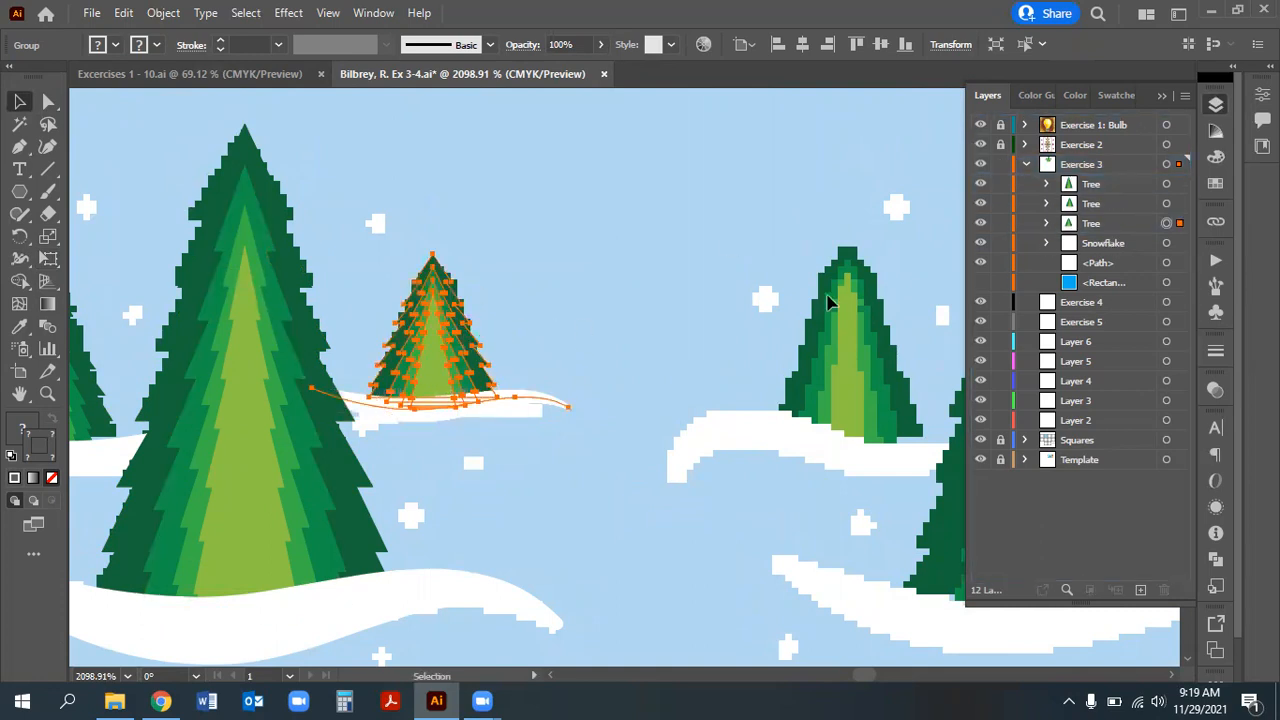
Show the blue rectangle again, then hide and redisplay the Exercise 3 layer to examine the template beneath the small tree
{"action": "left_click", "coordinate": [980, 284]}
{"action": "left_click_drag", "start_coordinate": [314, 174], "coordinate": [203, 147]}
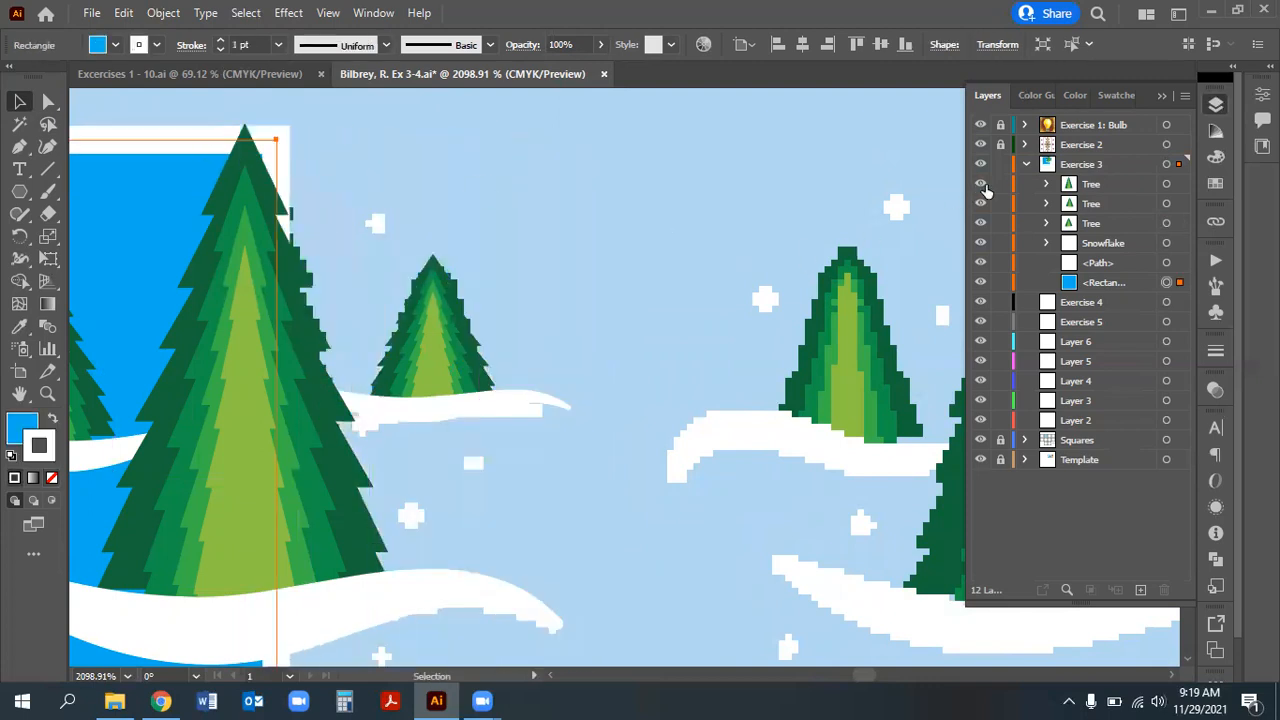
{"action": "left_click", "coordinate": [981, 165]}
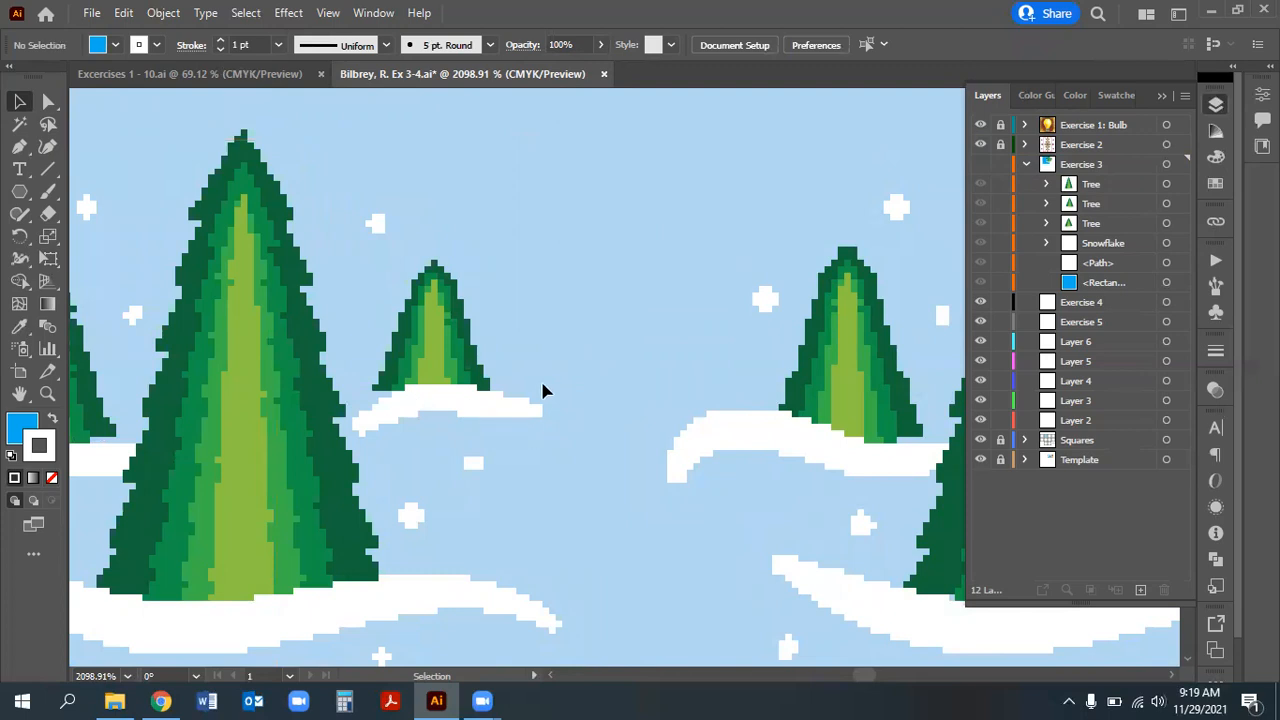
{"action": "left_click", "coordinate": [980, 165]}
Isolate the small tree's group and move its snow drift down, clear of the tree
{"action": "left_click", "coordinate": [48, 101]}
{"action": "left_click", "coordinate": [486, 408]}
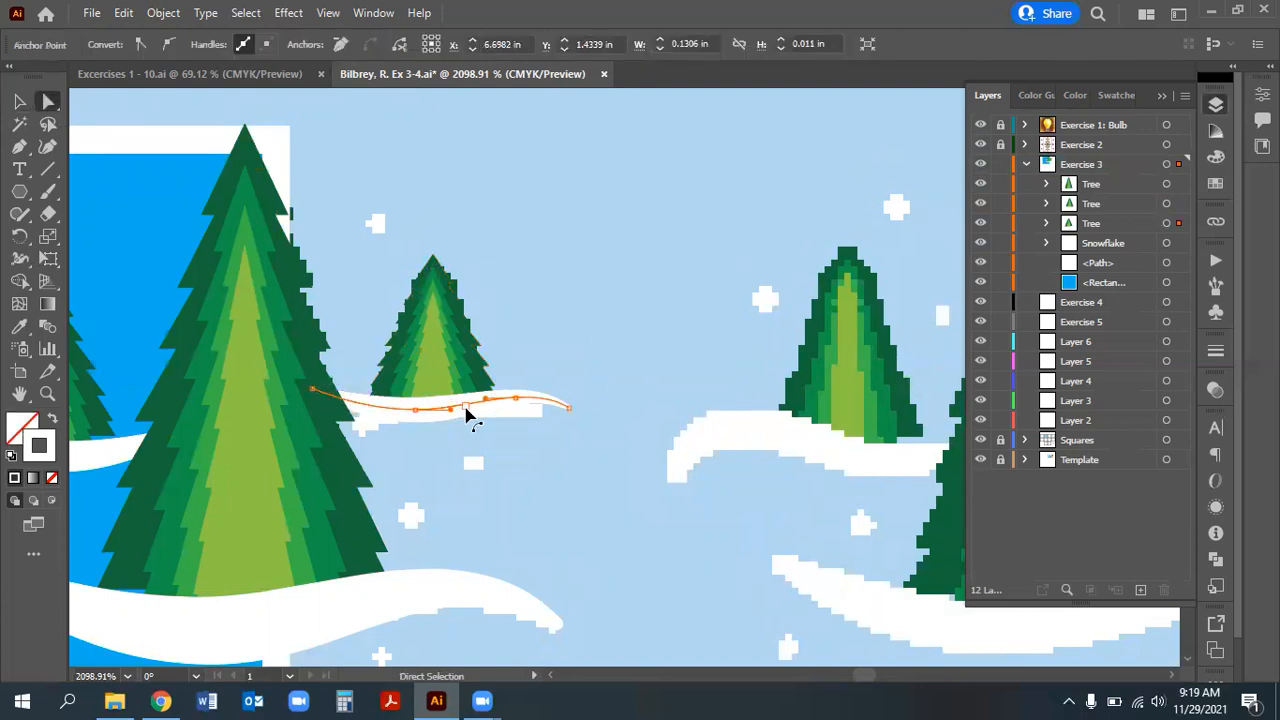
{"action": "key", "text": "v"}
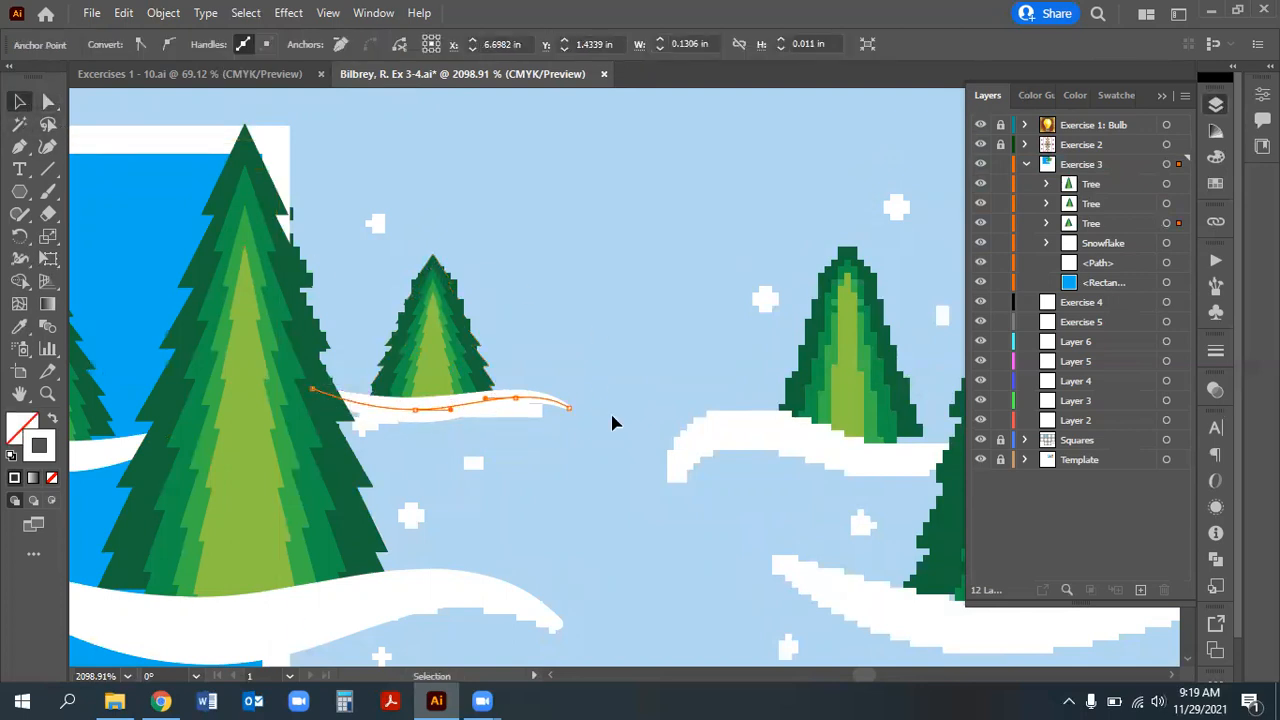
{"action": "left_click", "coordinate": [686, 357]}
{"action": "left_click", "coordinate": [457, 406]}
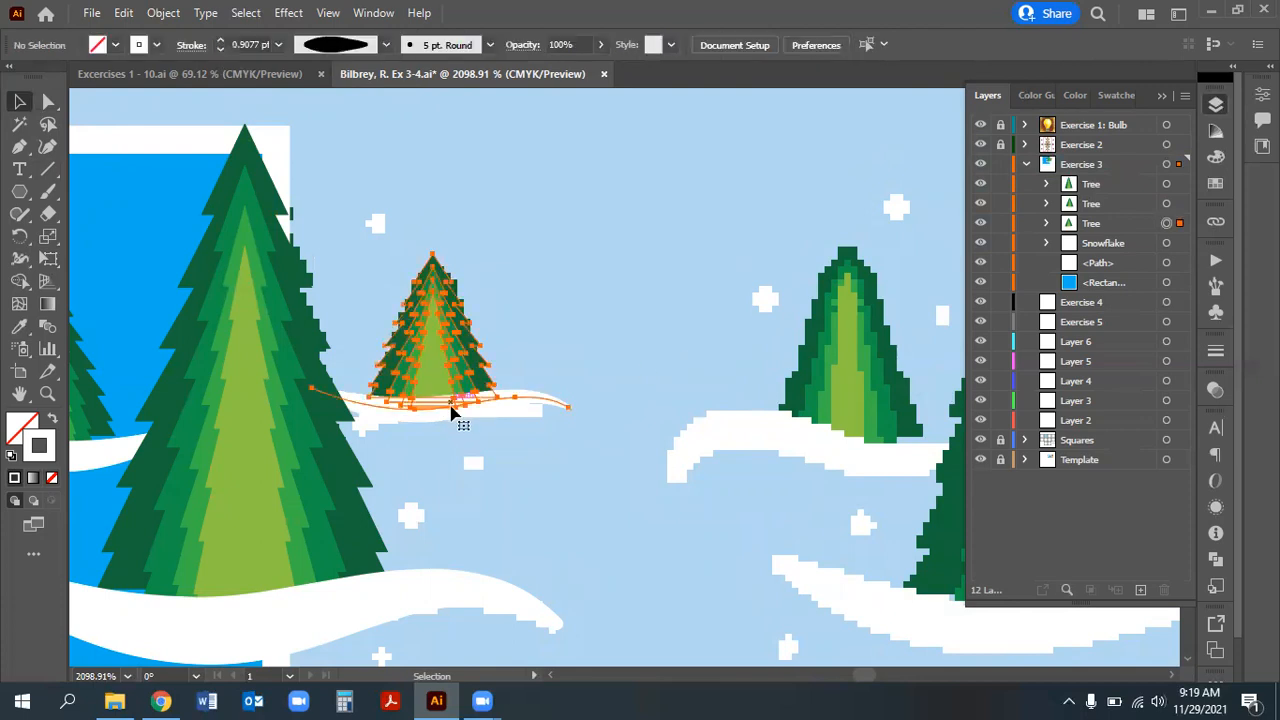
{"action": "double_click", "coordinate": [360, 407]}
{"action": "left_click_drag", "start_coordinate": [370, 408], "coordinate": [523, 516]}
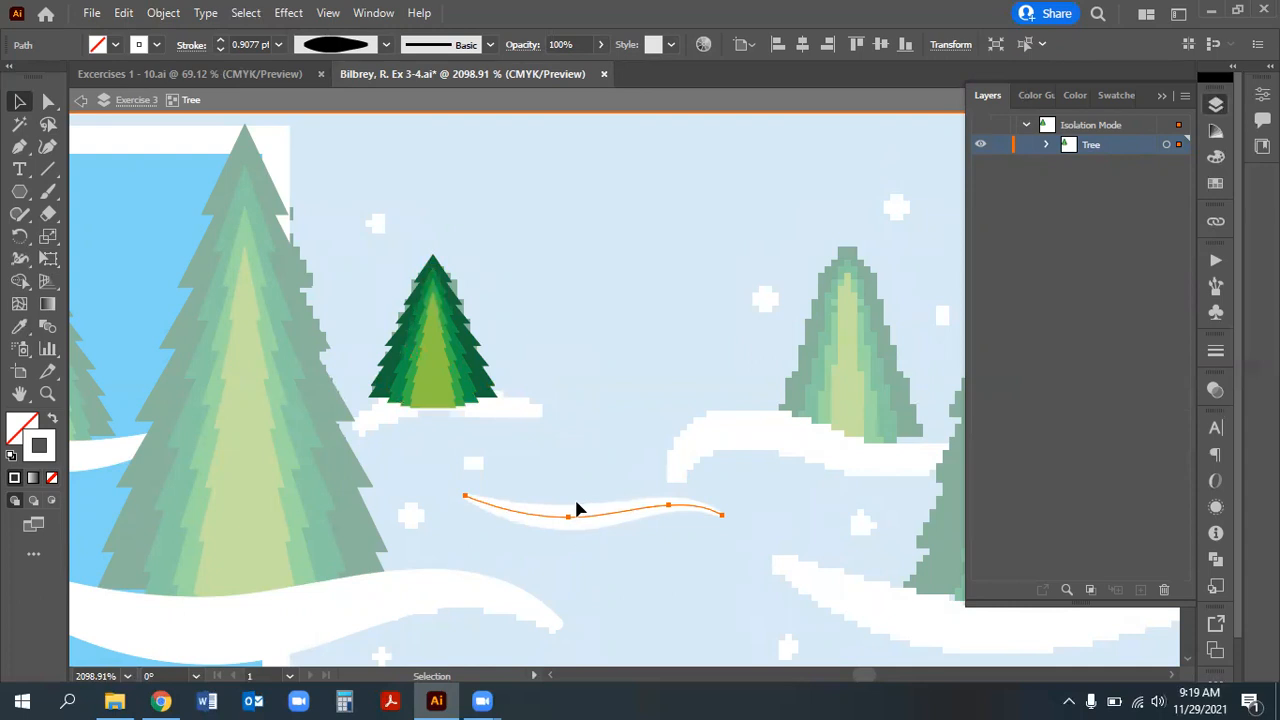
Reflect the detached snow drift across the horizontal axis
{"action": "left_click", "coordinate": [163, 13]}
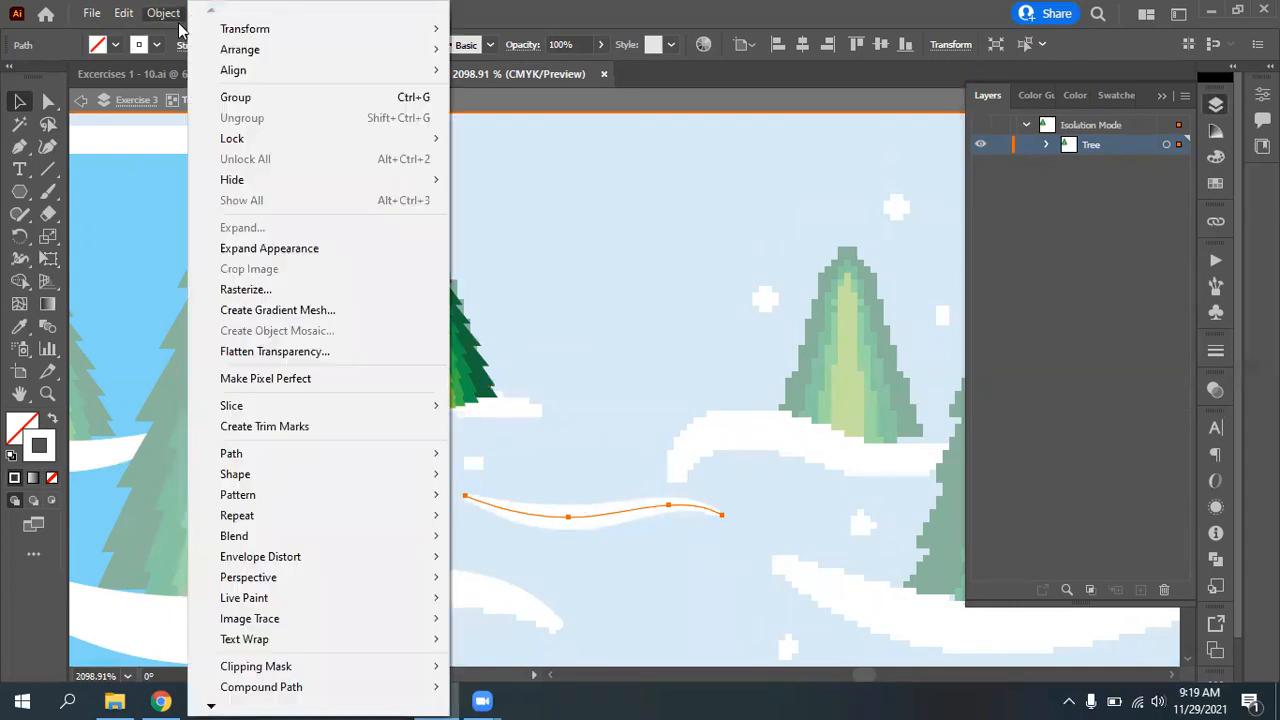
{"action": "mouse_move", "coordinate": [270, 35]}
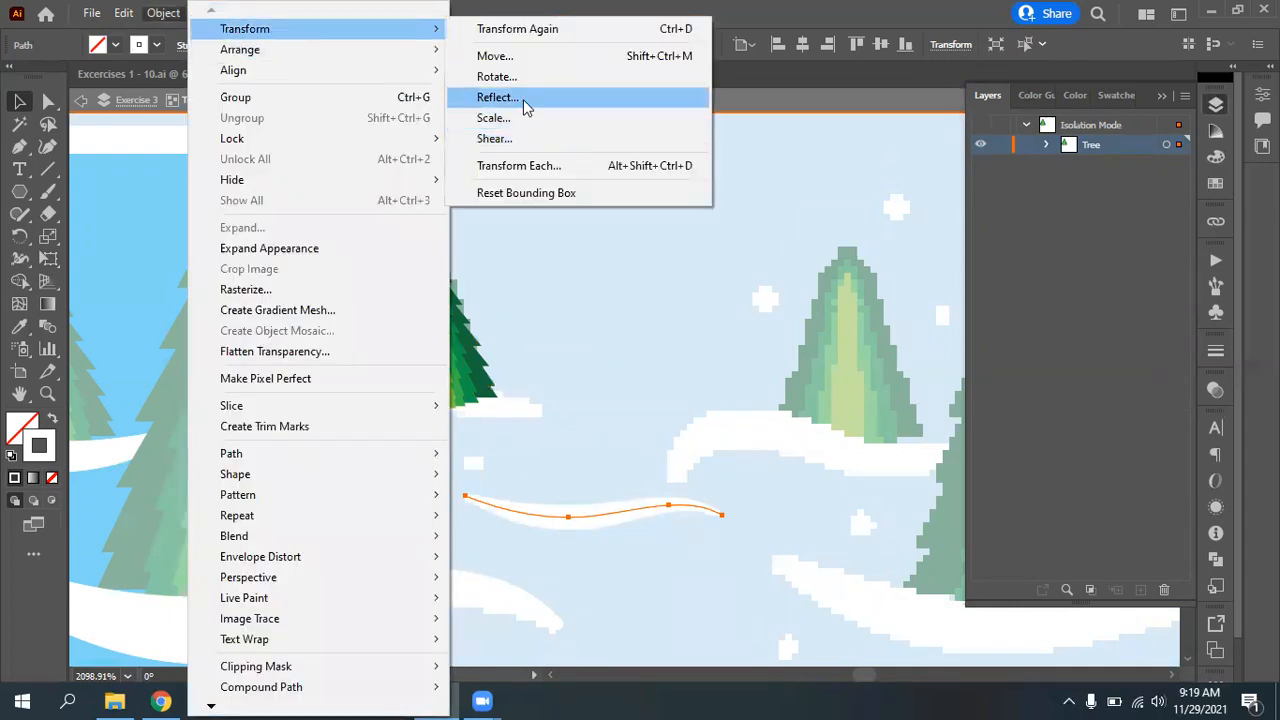
{"action": "left_click", "coordinate": [524, 100]}
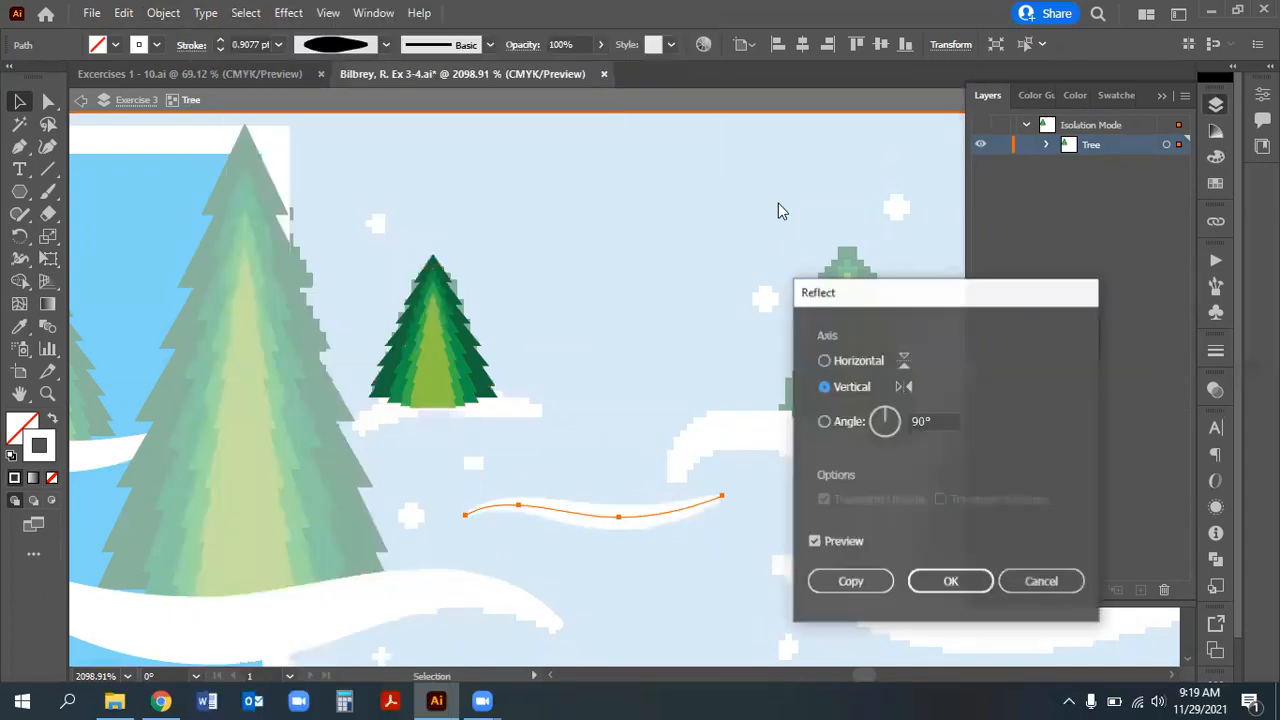
{"action": "left_click", "coordinate": [843, 360]}
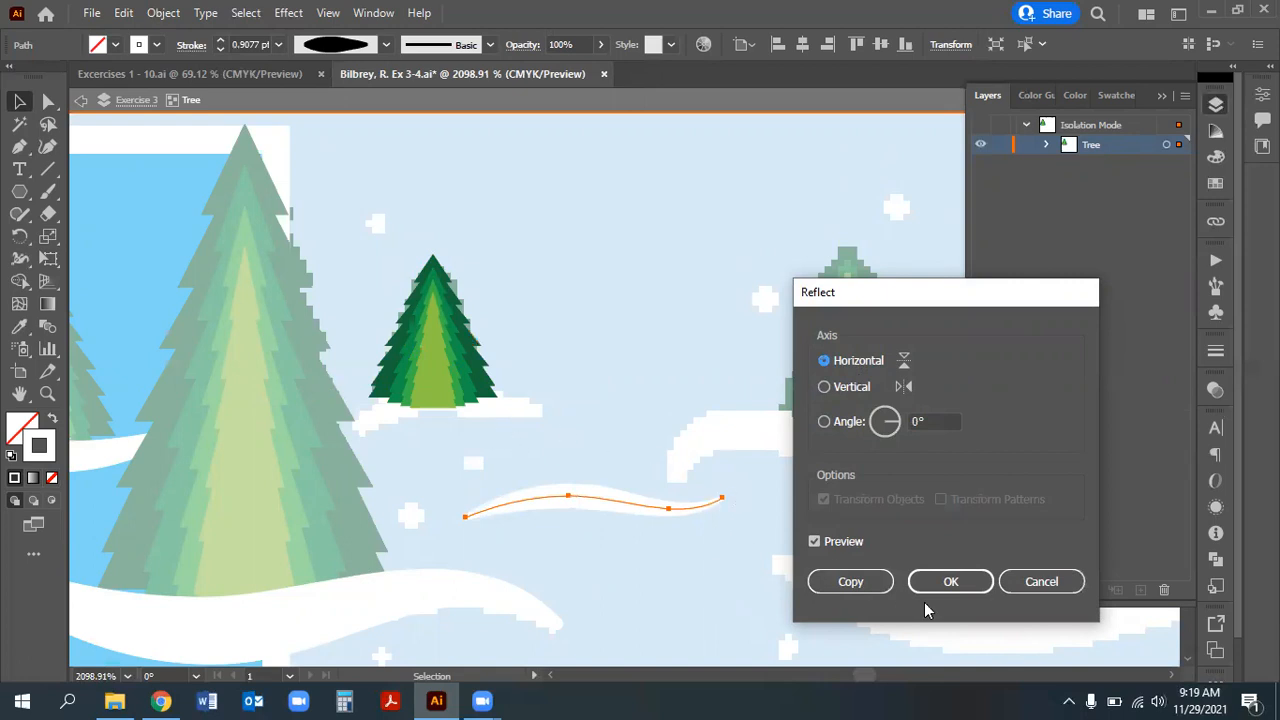
{"action": "left_click", "coordinate": [851, 388]}
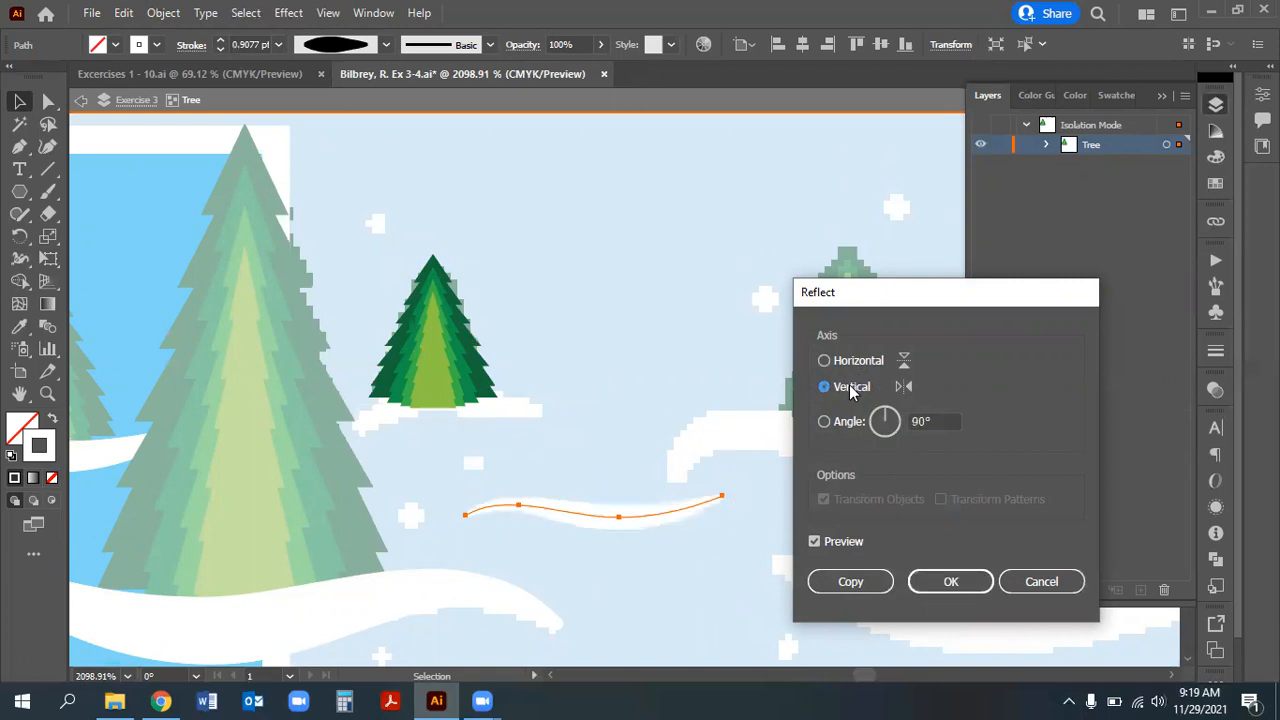
{"action": "left_click", "coordinate": [847, 360]}
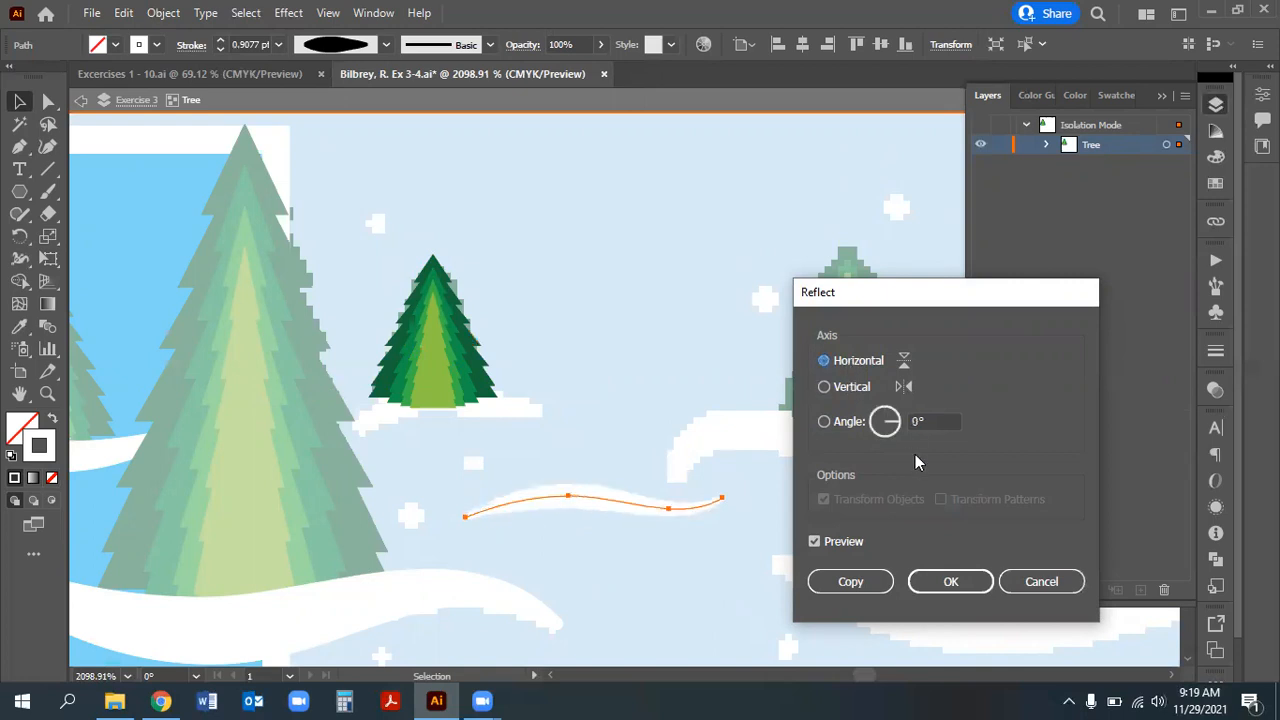
{"action": "left_click", "coordinate": [950, 581]}
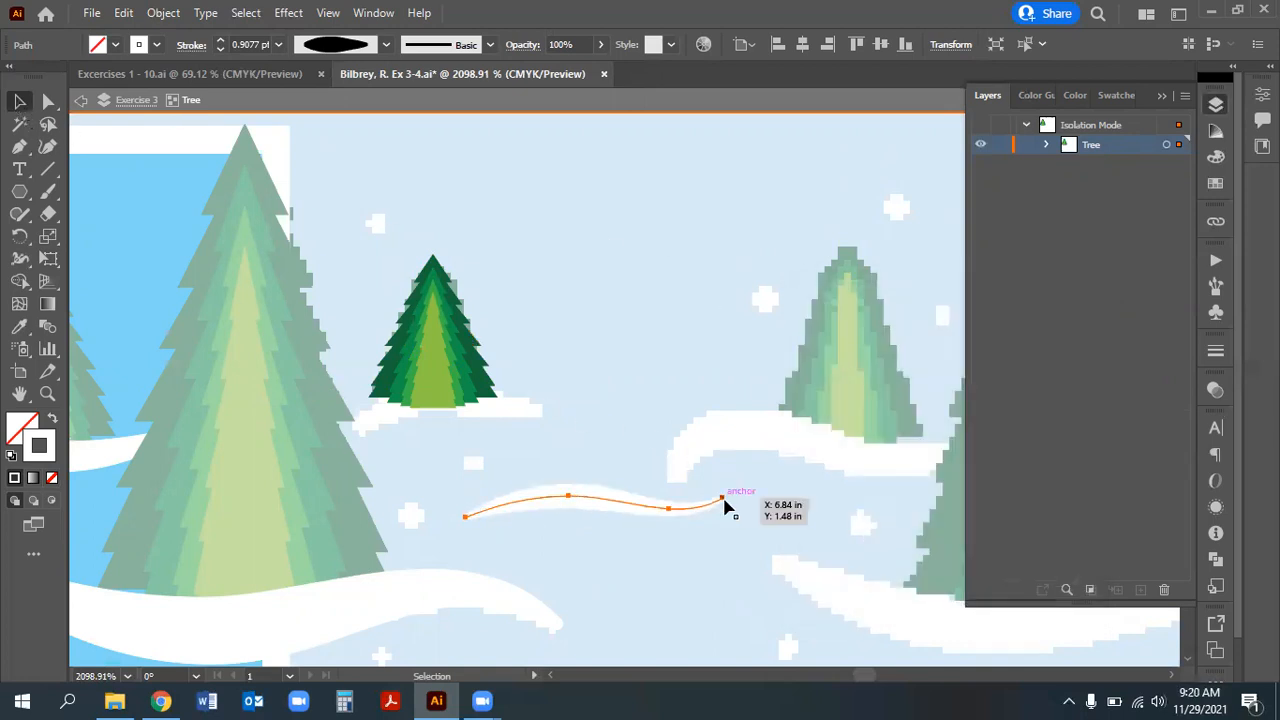
Move the flipped drift back under the small tree and narrow it with Free Transform to the template drift's width
{"action": "left_click_drag", "start_coordinate": [608, 498], "coordinate": [495, 396]}
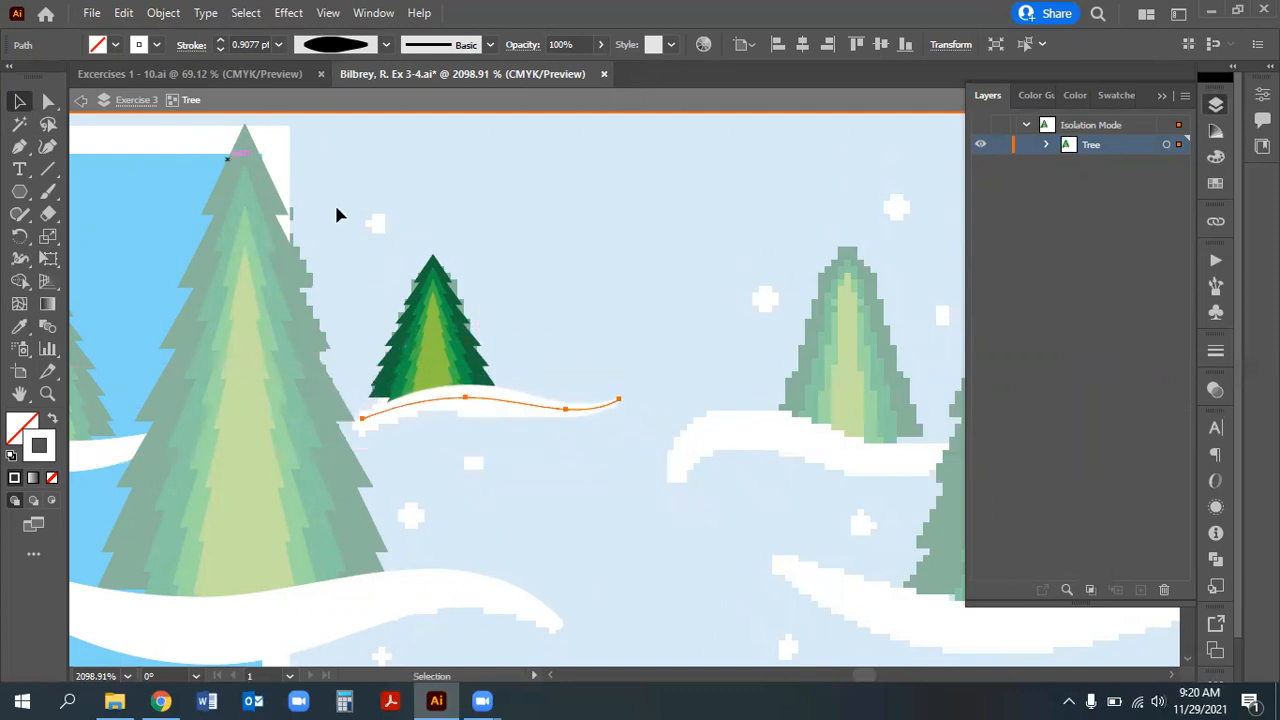
{"action": "left_click", "coordinate": [49, 259]}
{"action": "mouse_move", "coordinate": [621, 405]}
{"action": "left_mouse_down"}
{"action": "mouse_move", "coordinate": [520, 403]}
{"action": "mouse_move", "coordinate": [536, 405]}
{"action": "left_mouse_up"}
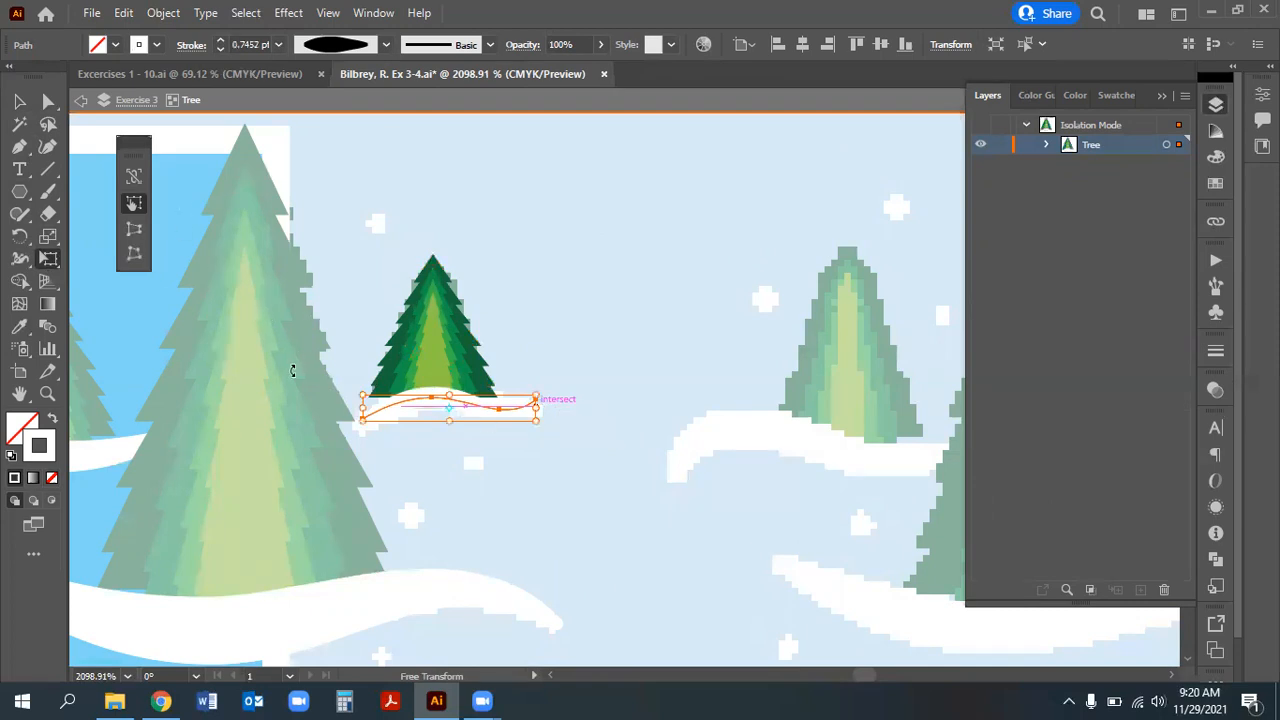
Set the small drift's stroke to yellow so it stands out against the template
{"action": "left_click", "coordinate": [47, 393]}
{"action": "left_click_drag", "start_coordinate": [411, 441], "coordinate": [566, 497]}
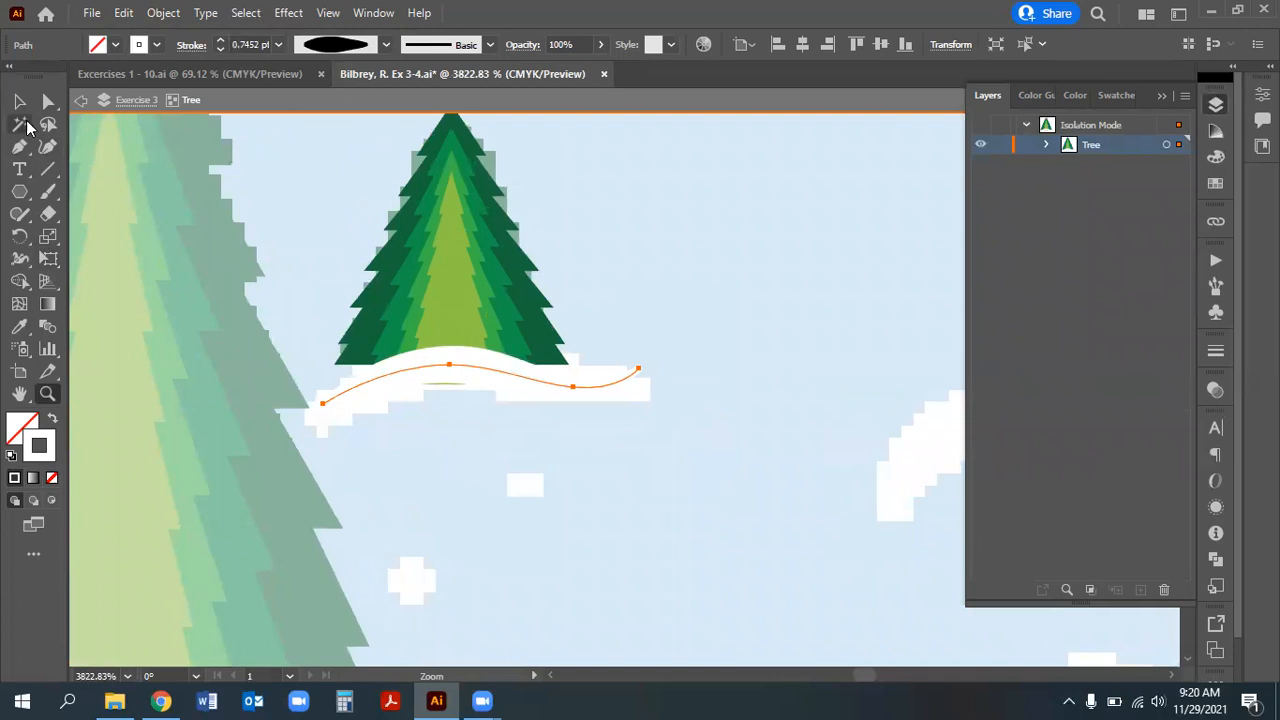
{"action": "left_click", "coordinate": [1216, 185]}
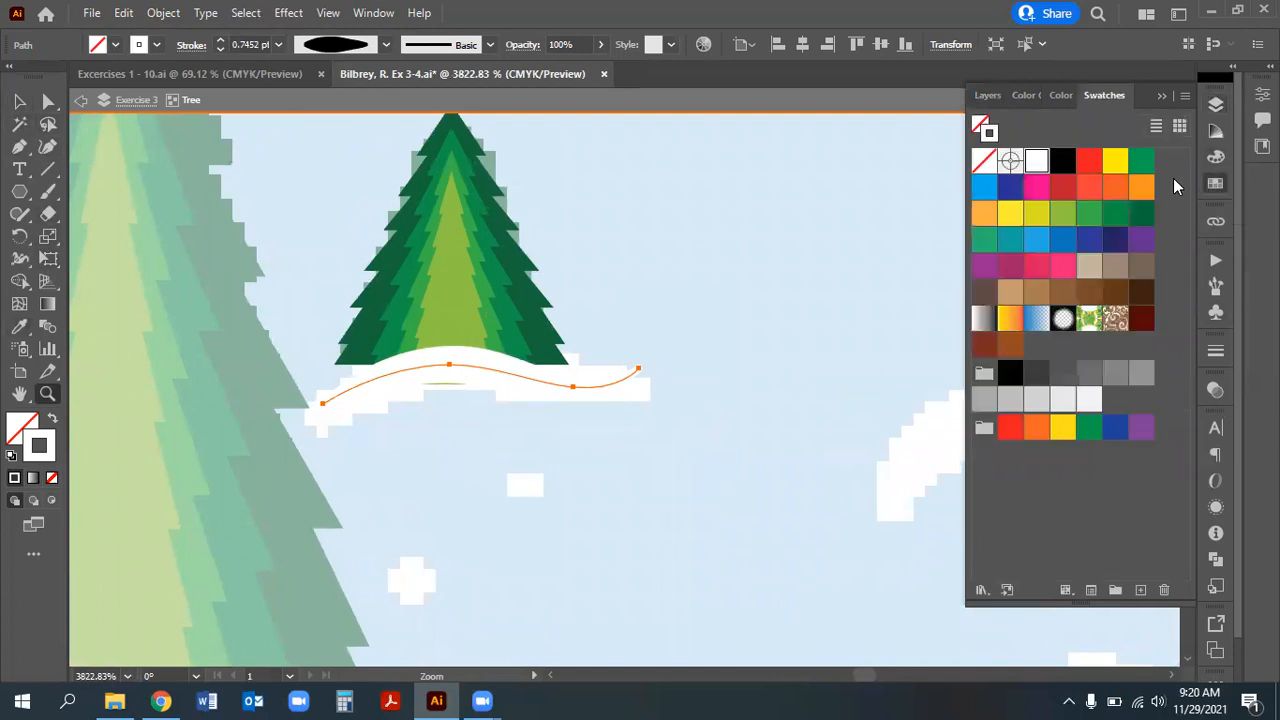
{"action": "left_click", "coordinate": [1115, 162]}
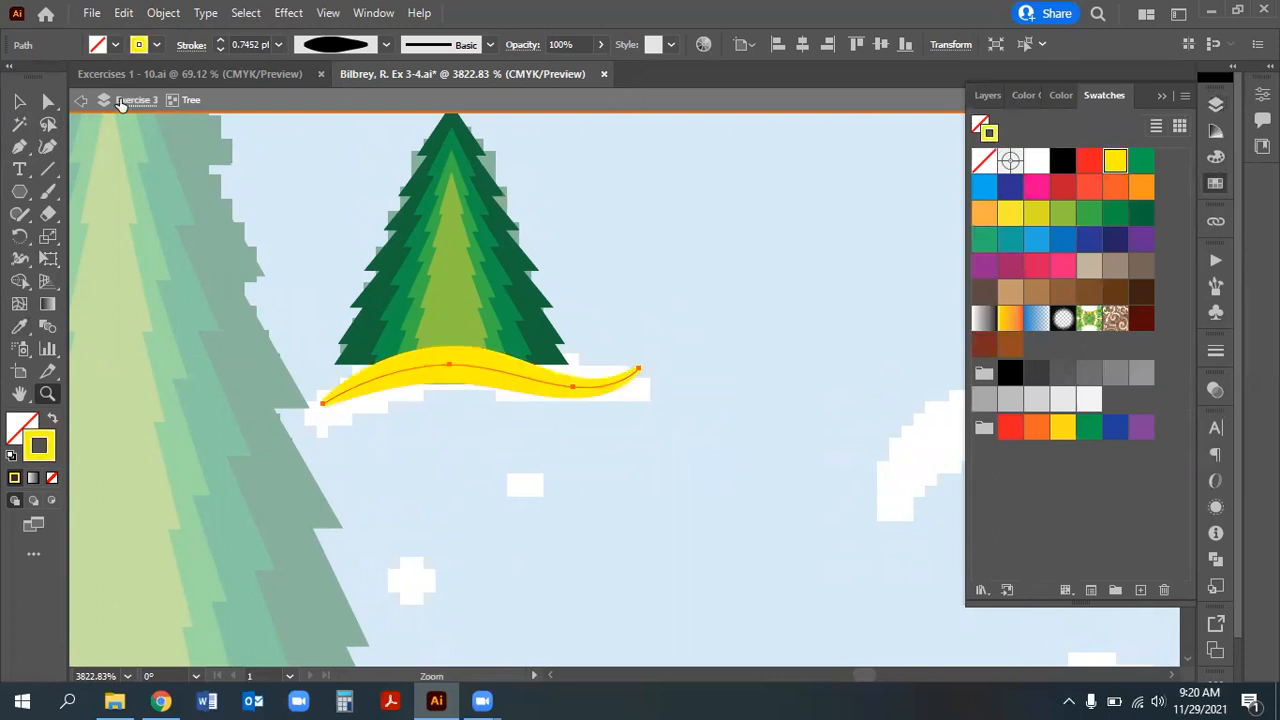
Extend the drift's left end to the large tree, delete its right end anchor, and move the remaining anchor onto the template drift's right tip
{"action": "left_click", "coordinate": [47, 106]}
{"action": "left_click_drag", "start_coordinate": [331, 405], "coordinate": [297, 408]}
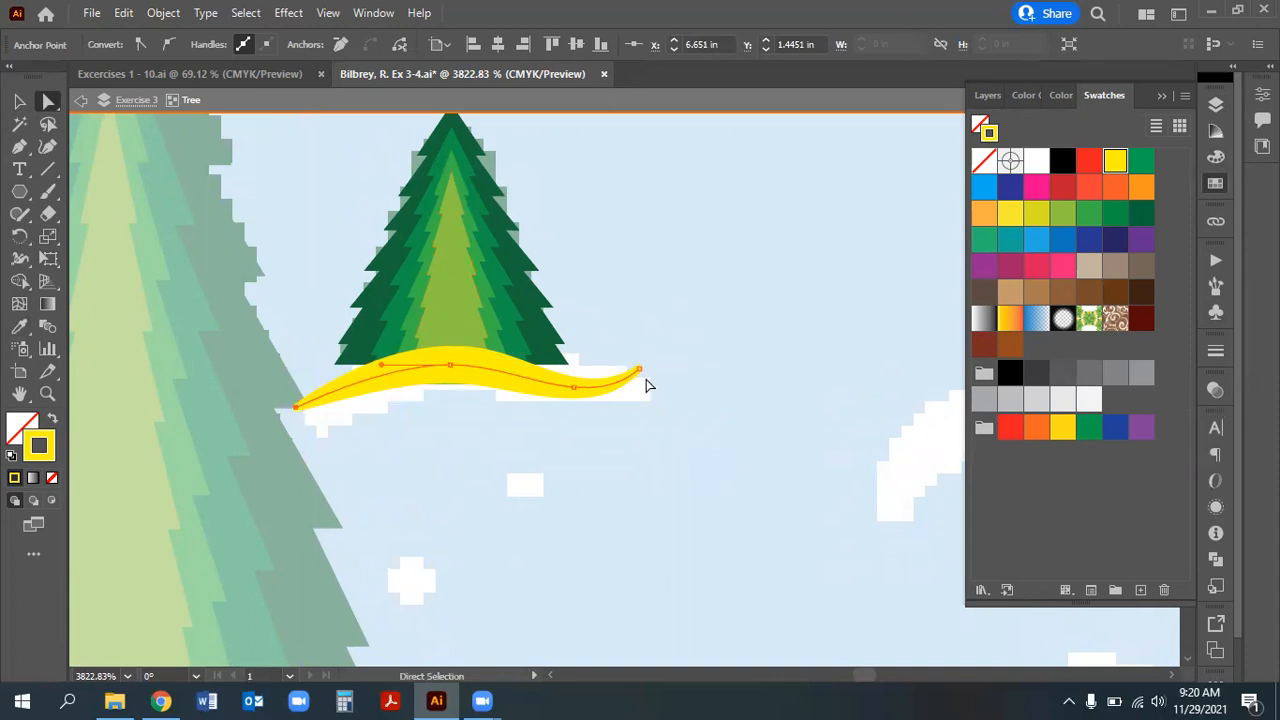
{"action": "left_click_drag", "start_coordinate": [19, 146], "coordinate": [140, 192]}
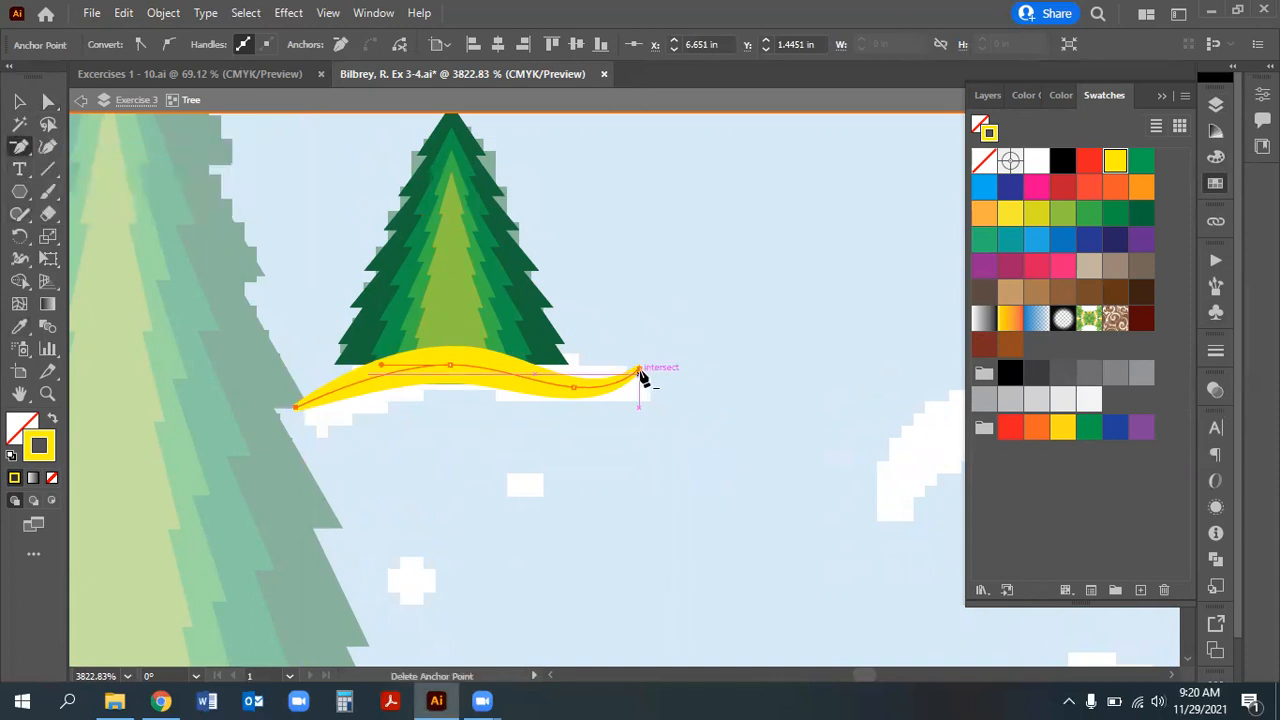
{"action": "left_click", "coordinate": [640, 373]}
{"action": "left_click", "coordinate": [44, 106]}
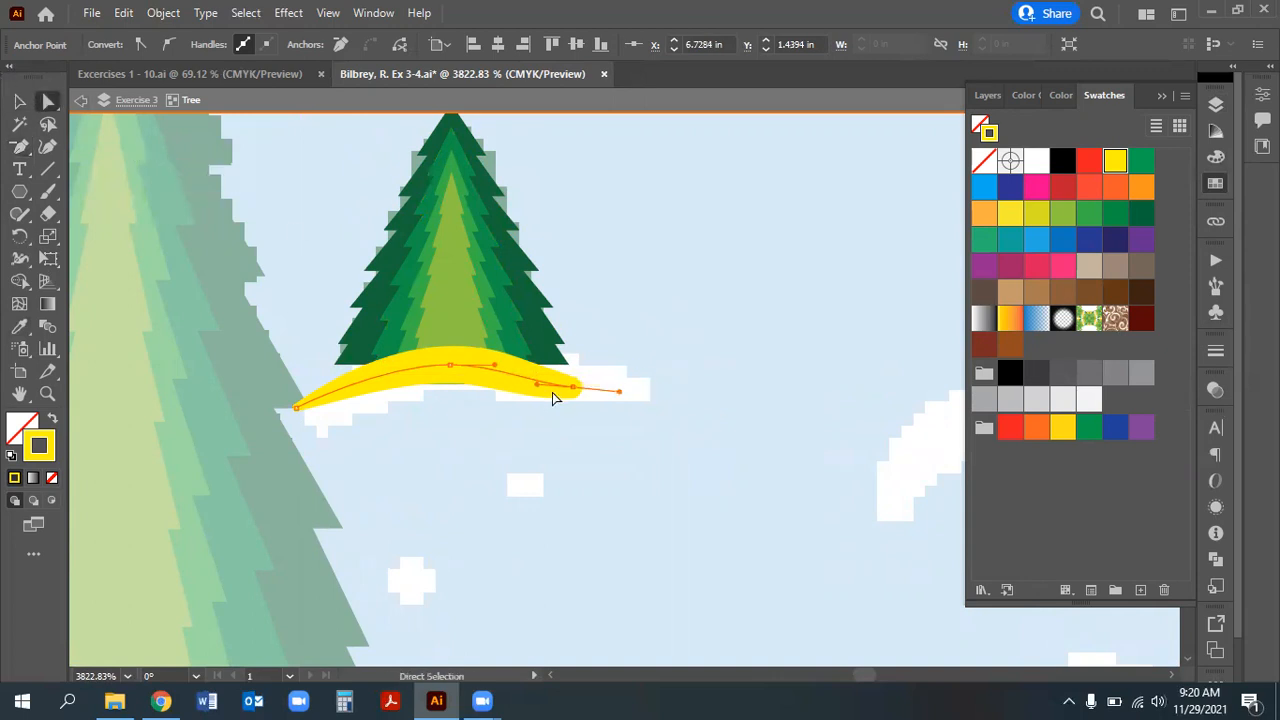
{"action": "left_click_drag", "start_coordinate": [583, 391], "coordinate": [654, 403]}
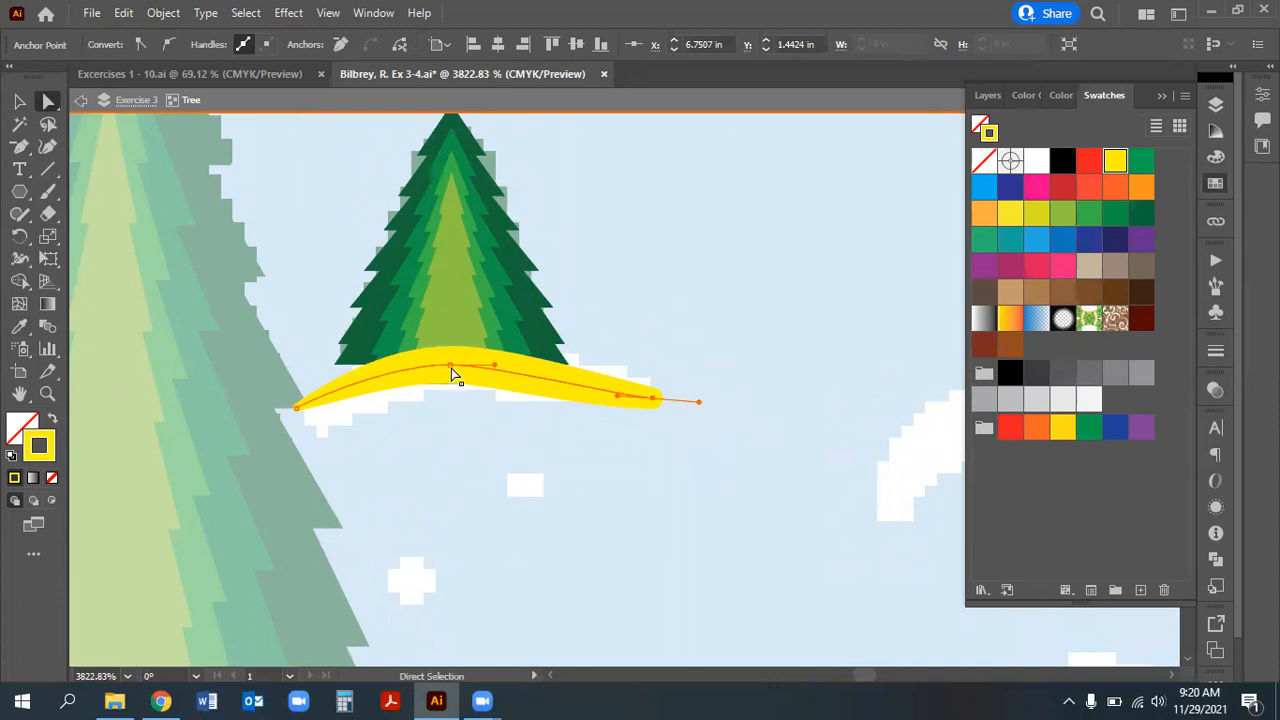
Shift the drift's crest anchor right, lower its left end, and adjust the curve handles to follow the template
{"action": "left_click_drag", "start_coordinate": [449, 385], "coordinate": [471, 364]}
{"action": "mouse_move", "coordinate": [297, 410]}
{"action": "left_mouse_down"}
{"action": "mouse_move", "coordinate": [315, 426]}
{"action": "mouse_move", "coordinate": [300, 429]}
{"action": "left_mouse_up"}
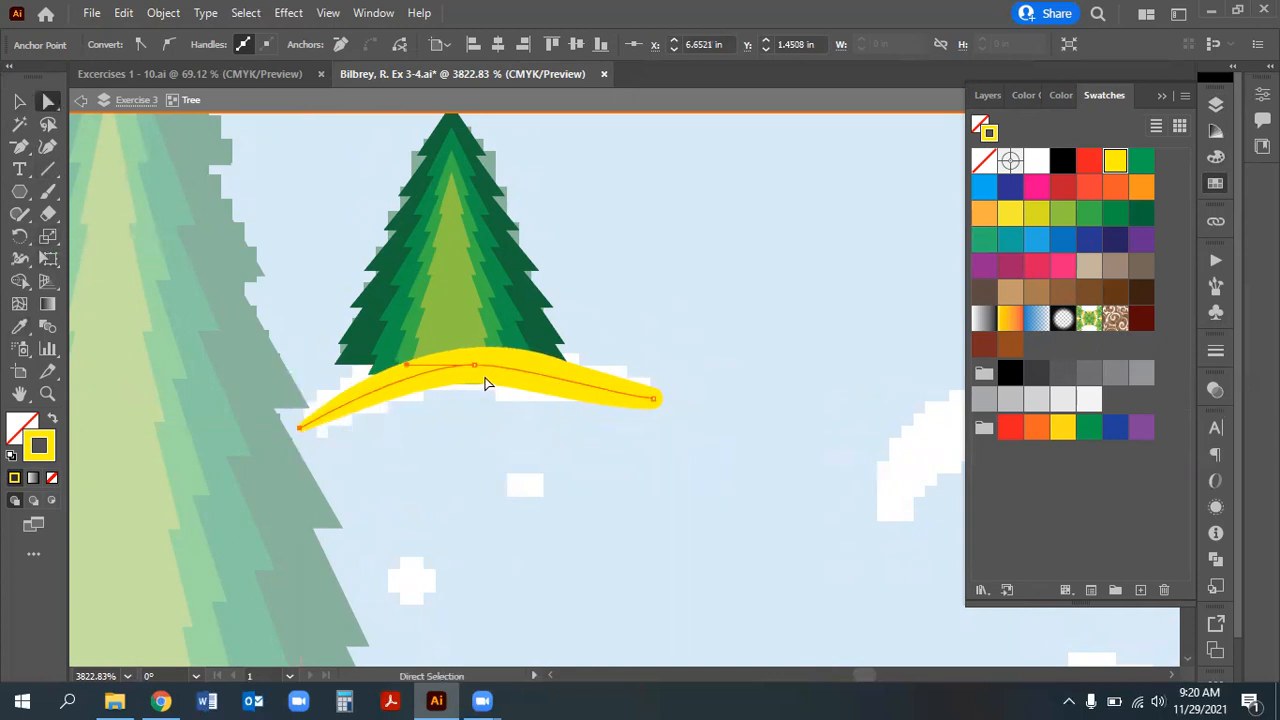
{"action": "left_click", "coordinate": [530, 374]}
{"action": "left_click_drag", "start_coordinate": [522, 366], "coordinate": [544, 365]}
{"action": "left_click_drag", "start_coordinate": [617, 397], "coordinate": [700, 397]}
{"action": "left_click", "coordinate": [555, 404]}
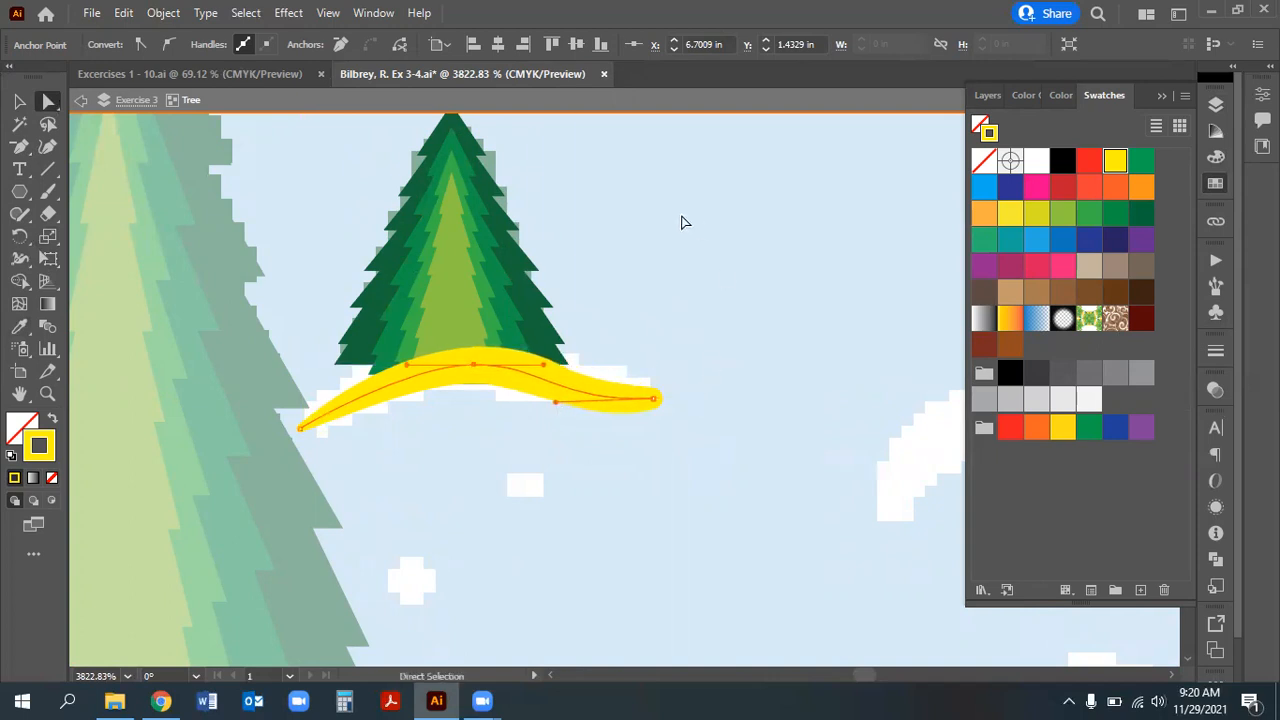
Move the drift's crest anchor back left, raise its left end, and set the stroke to white
{"action": "left_click", "coordinate": [19, 258]}
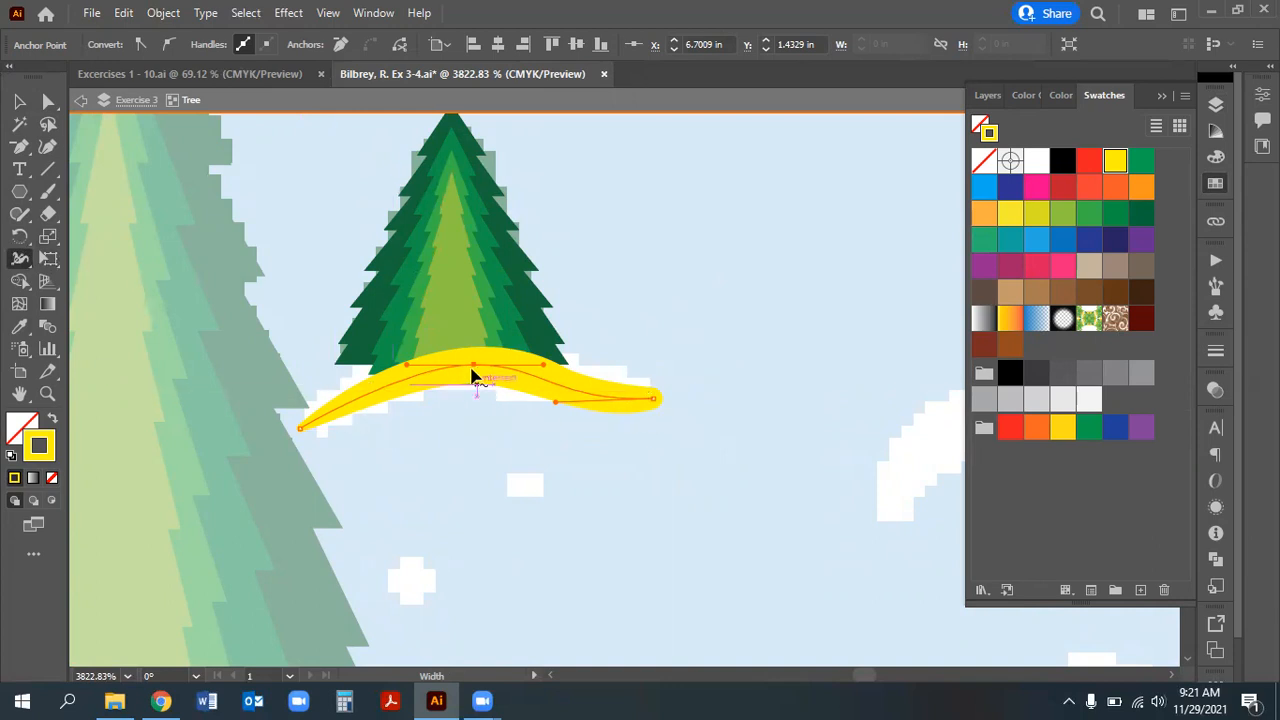
{"action": "left_click", "coordinate": [48, 101]}
{"action": "left_click_drag", "start_coordinate": [490, 373], "coordinate": [457, 373]}
{"action": "mouse_move", "coordinate": [301, 429]}
{"action": "left_mouse_down"}
{"action": "mouse_move", "coordinate": [309, 416]}
{"action": "mouse_move", "coordinate": [296, 409]}
{"action": "left_mouse_up"}
{"action": "left_click", "coordinate": [1036, 161]}
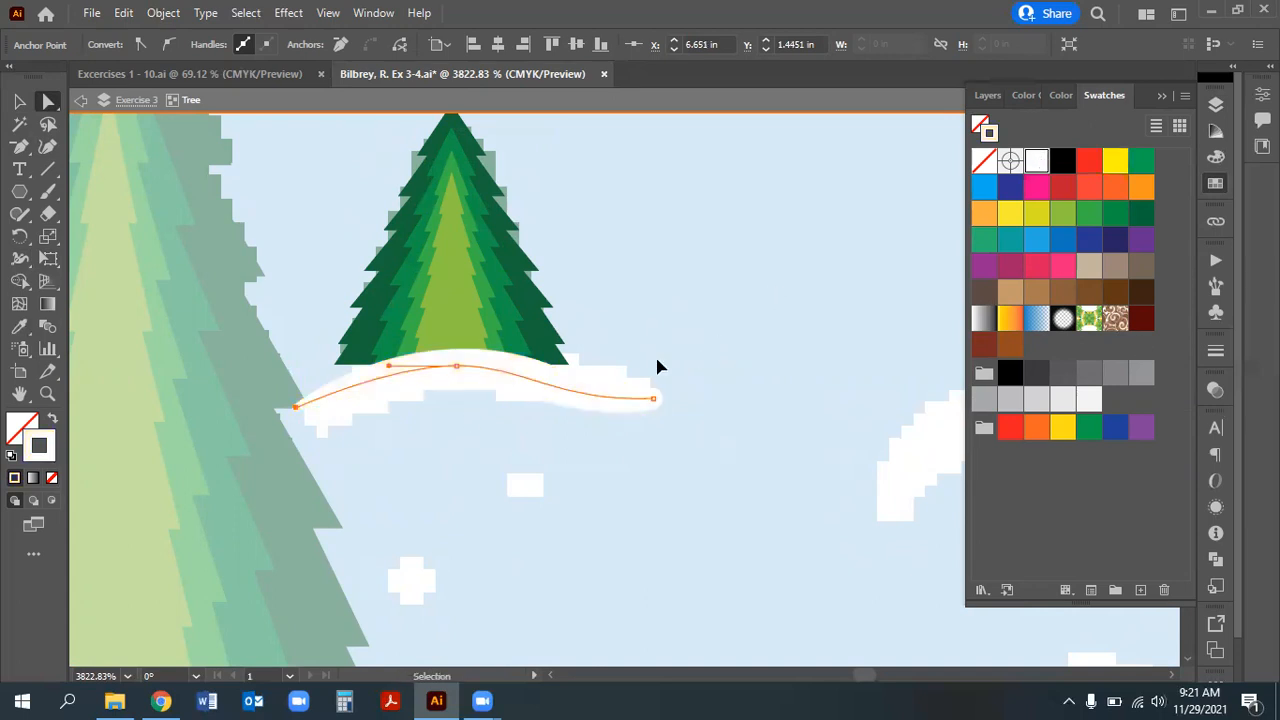
Exit isolation mode for the small tree's group
{"action": "key", "text": "ctrl+0"}
{"action": "left_click", "coordinate": [45, 394]}
{"action": "left_click_drag", "start_coordinate": [713, 205], "coordinate": [1118, 429]}
{"action": "left_click_drag", "start_coordinate": [734, 214], "coordinate": [1066, 437]}
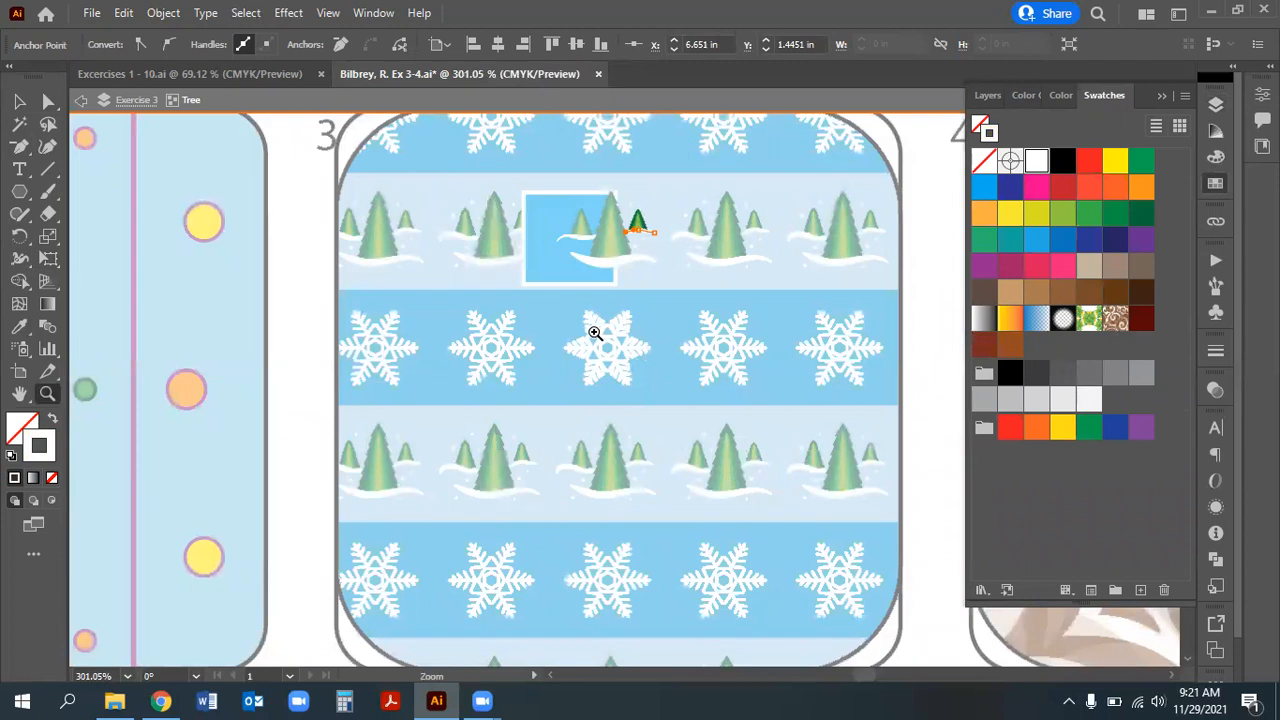
{"action": "left_click", "coordinate": [1163, 96]}
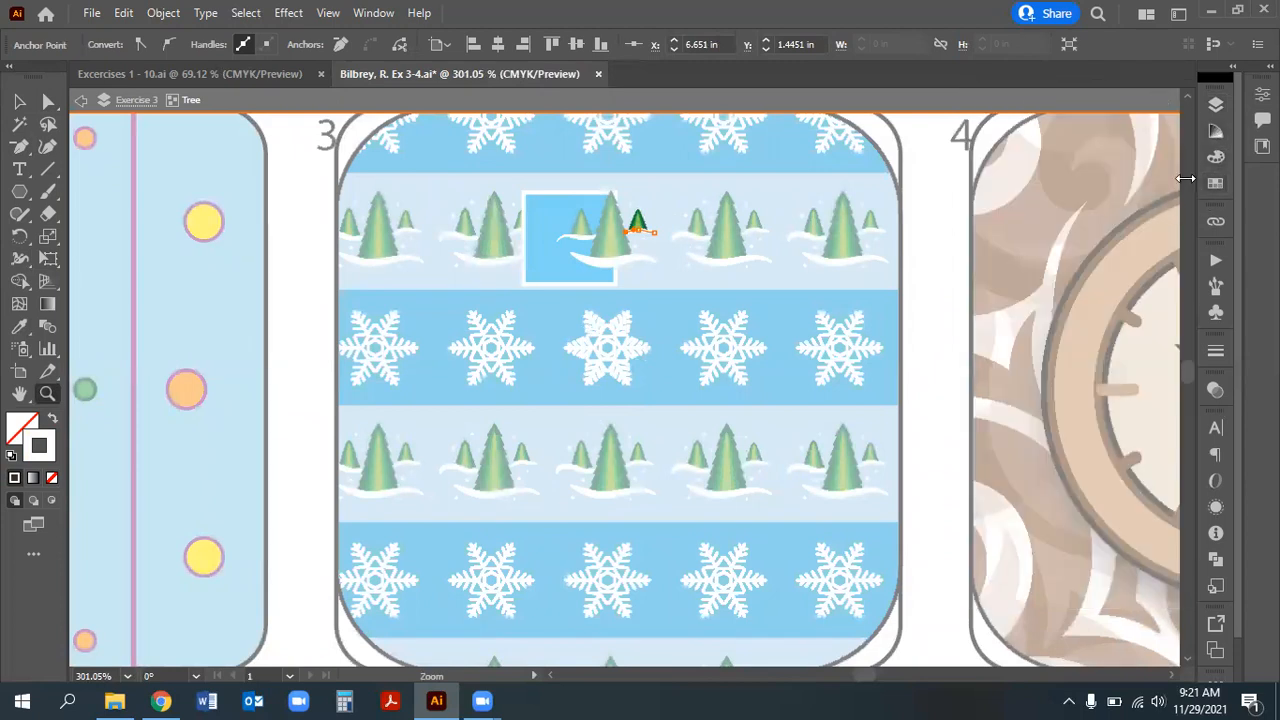
{"action": "left_click", "coordinate": [17, 100]}
{"action": "double_click", "coordinate": [298, 188]}
Hide the blue rectangle in the Exercise 3 layer to reveal the template snow around the trees
{"action": "left_click", "coordinate": [47, 393]}
{"action": "left_click_drag", "start_coordinate": [741, 251], "coordinate": [1007, 327]}
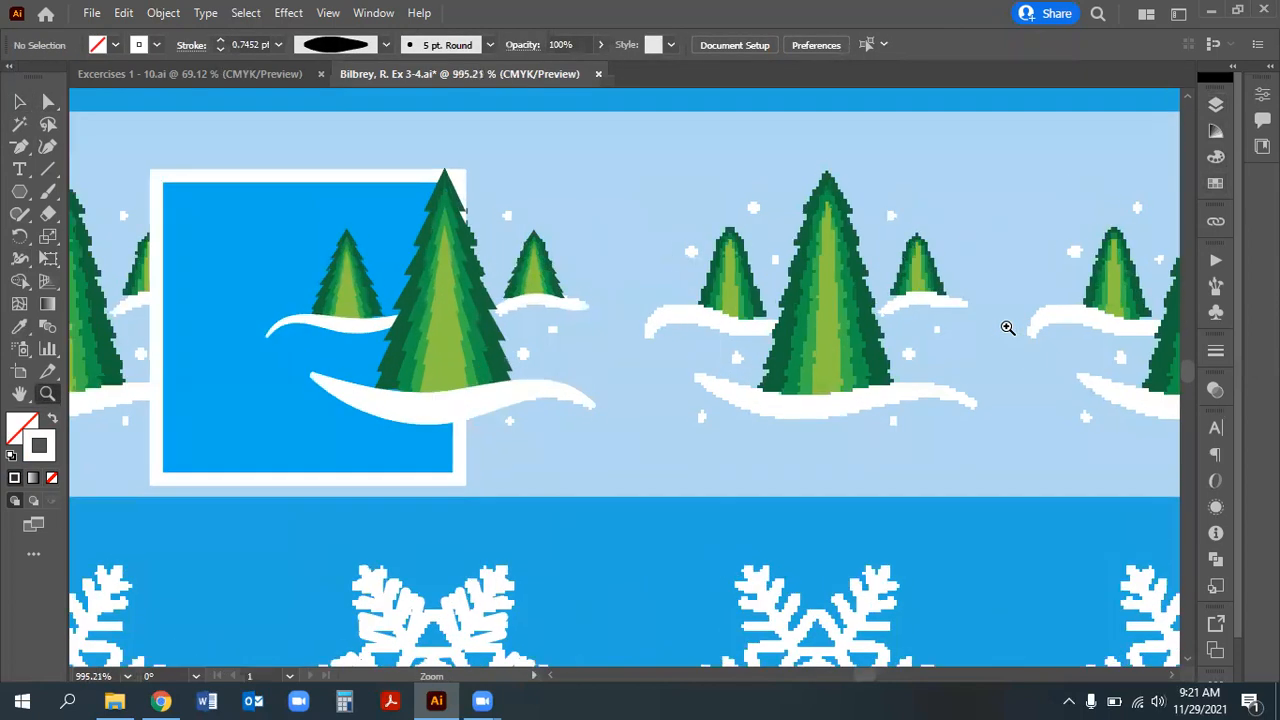
{"action": "left_click_drag", "start_coordinate": [491, 216], "coordinate": [609, 260]}
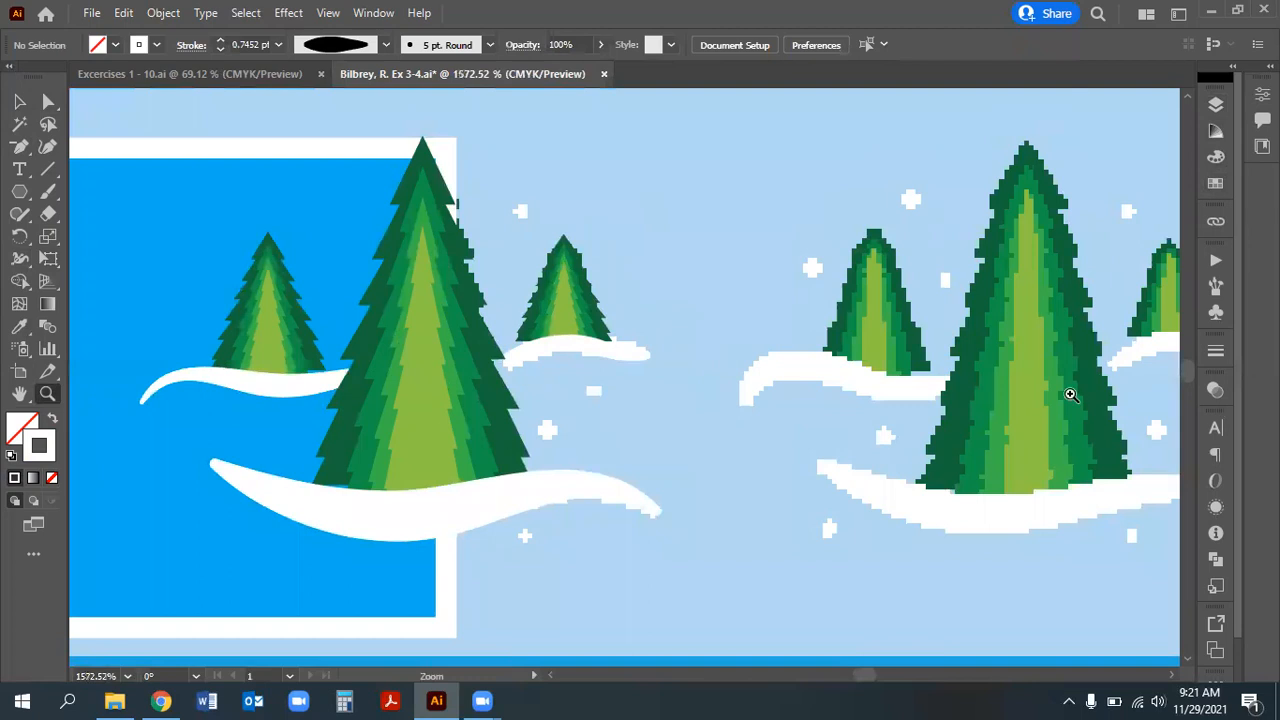
{"action": "left_click", "coordinate": [1213, 133]}
{"action": "left_click", "coordinate": [1215, 104]}
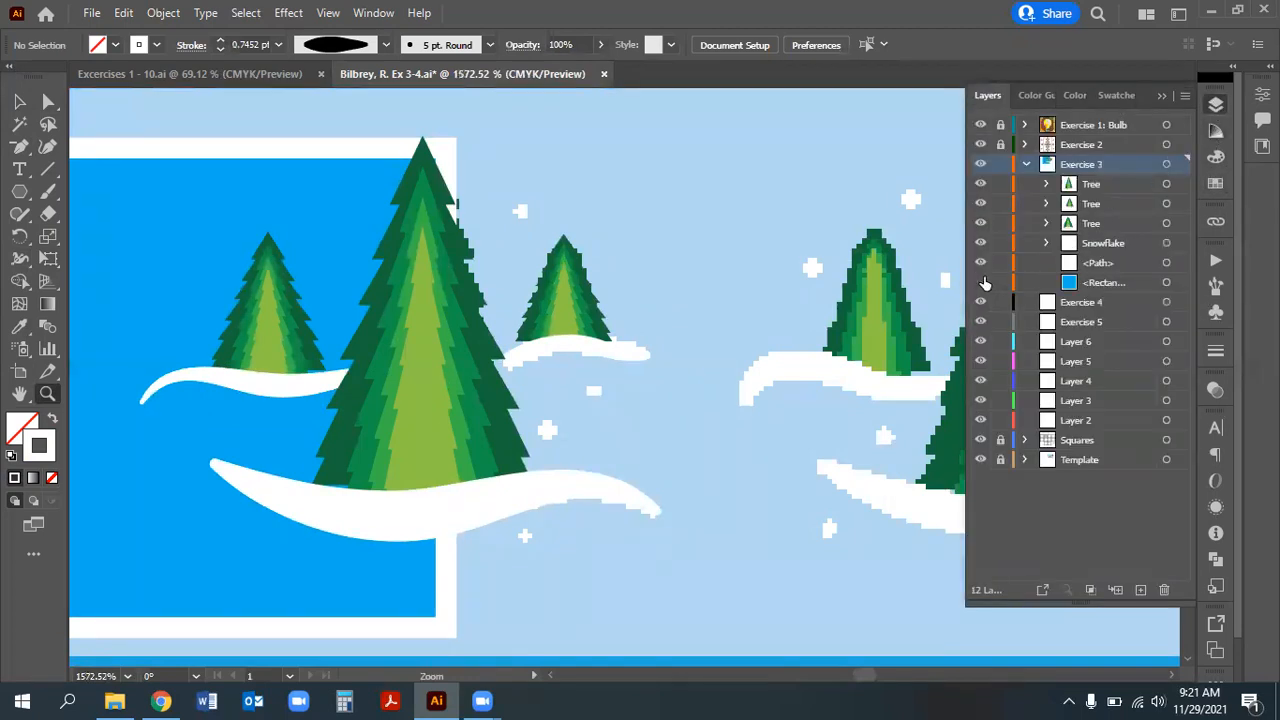
{"action": "left_click", "coordinate": [981, 282]}
Draw a small circle over the template snow dot near the large tree, give it white fill without stroke, and move it up and left
{"action": "left_click_drag", "start_coordinate": [354, 284], "coordinate": [489, 233]}
{"action": "left_click_drag", "start_coordinate": [19, 191], "coordinate": [90, 238]}
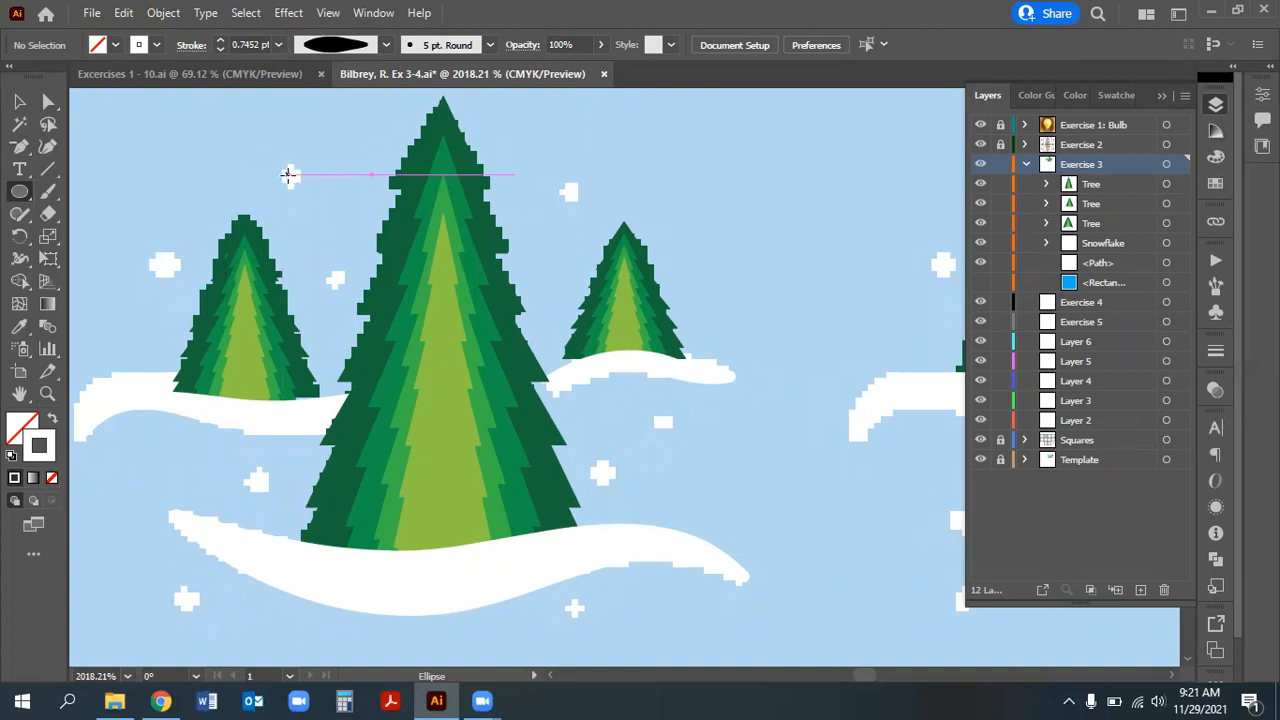
{"action": "left_click_drag", "start_coordinate": [290, 175], "coordinate": [285, 173]}
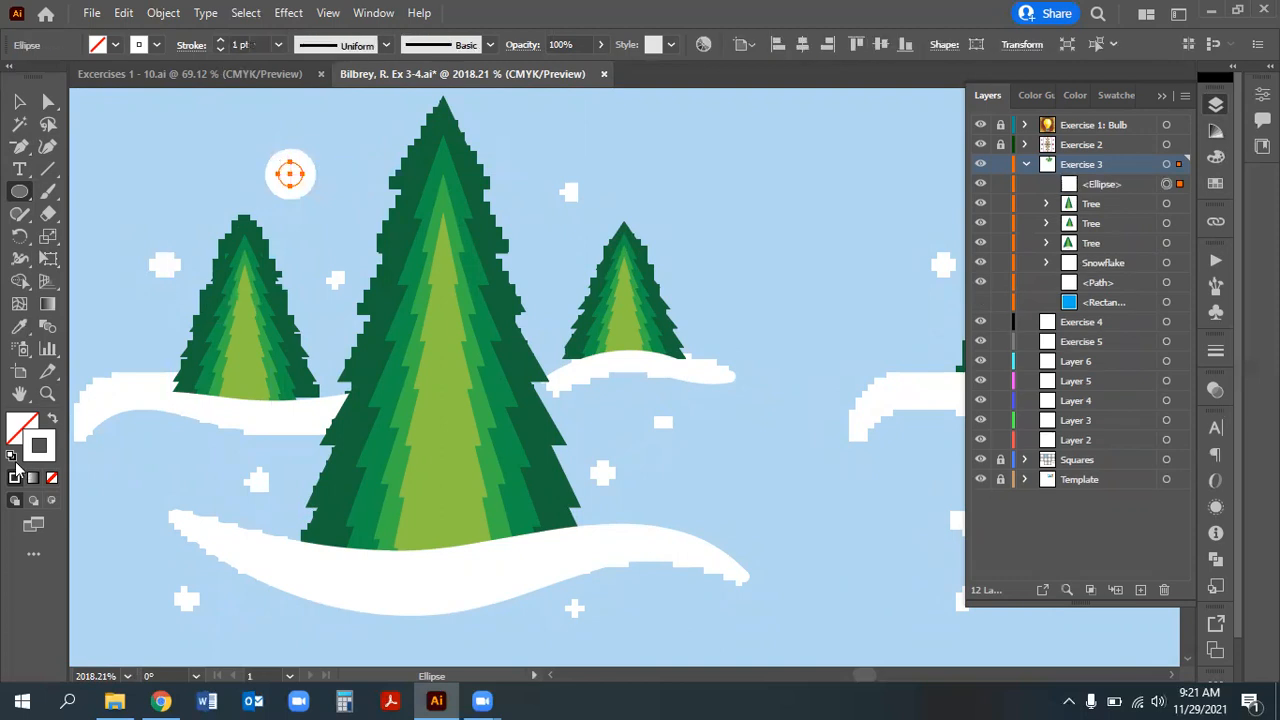
{"action": "left_click", "coordinate": [50, 419]}
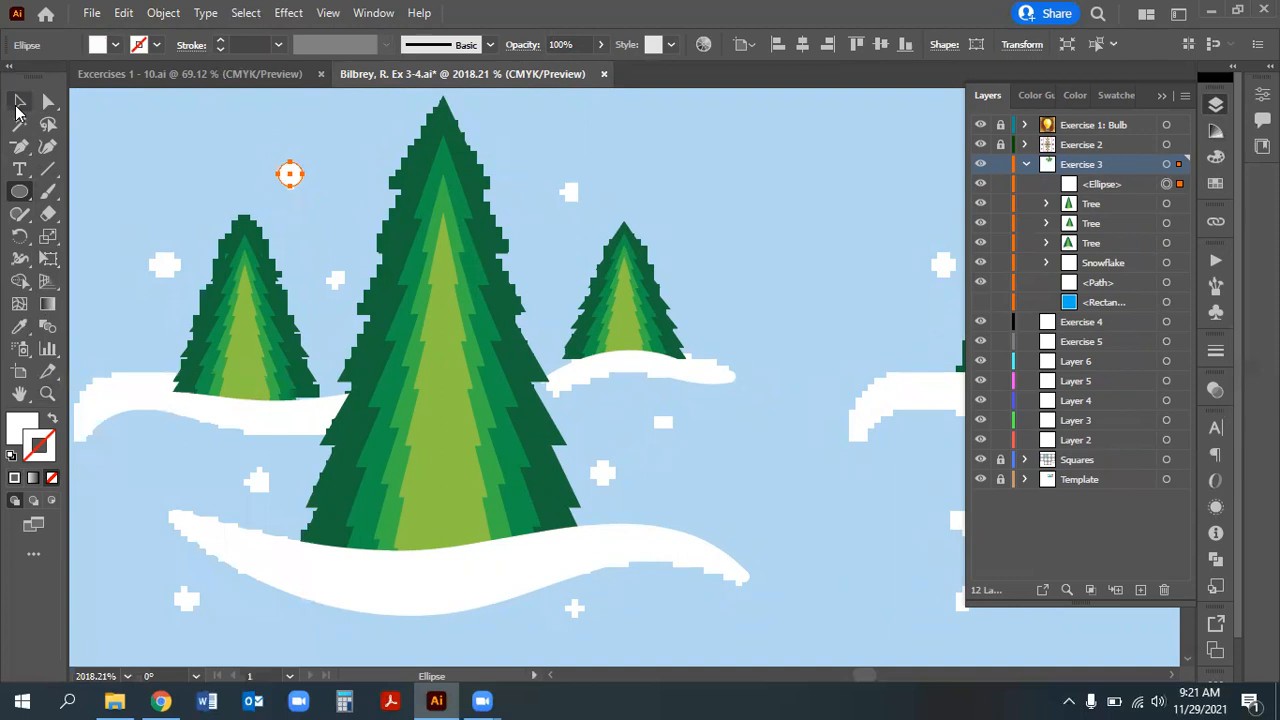
{"action": "key", "text": "v"}
{"action": "left_click_drag", "start_coordinate": [289, 174], "coordinate": [206, 143]}
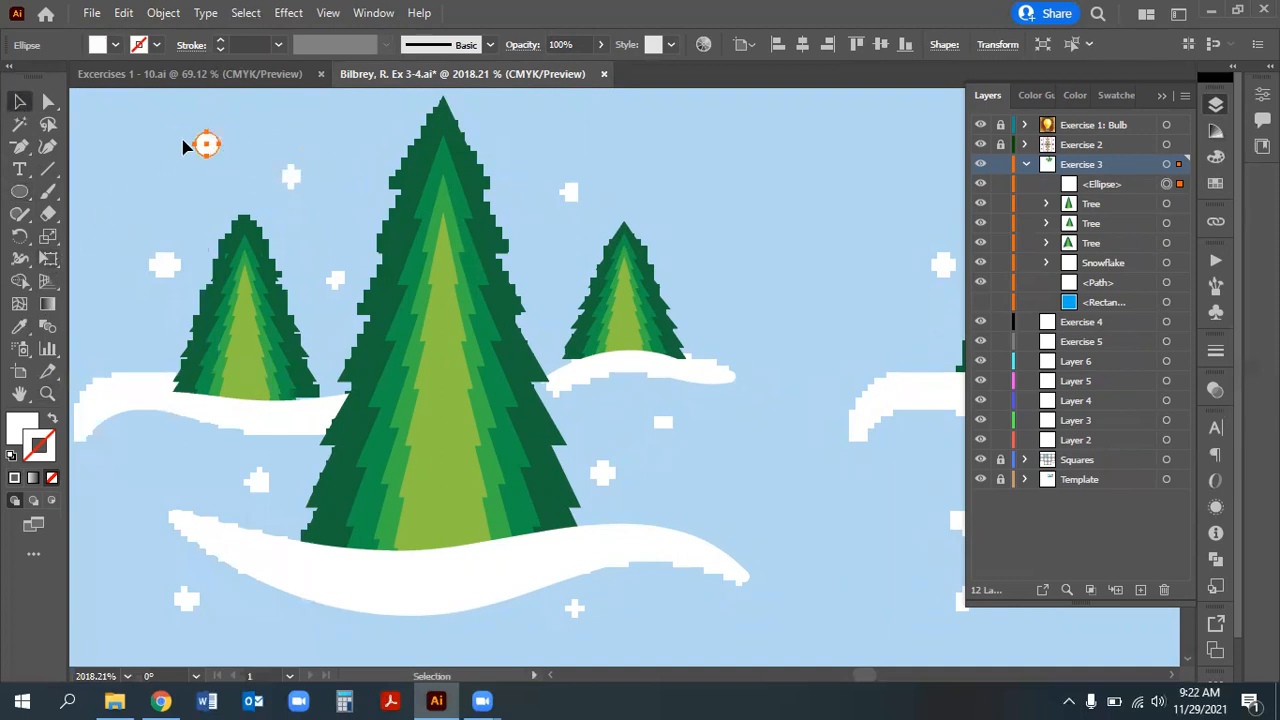
Copy the white snow circle to the template dot above the left tree, then copy it to the dot between that tree and the large one
{"action": "left_click_drag", "start_coordinate": [206, 143], "coordinate": [293, 175]}
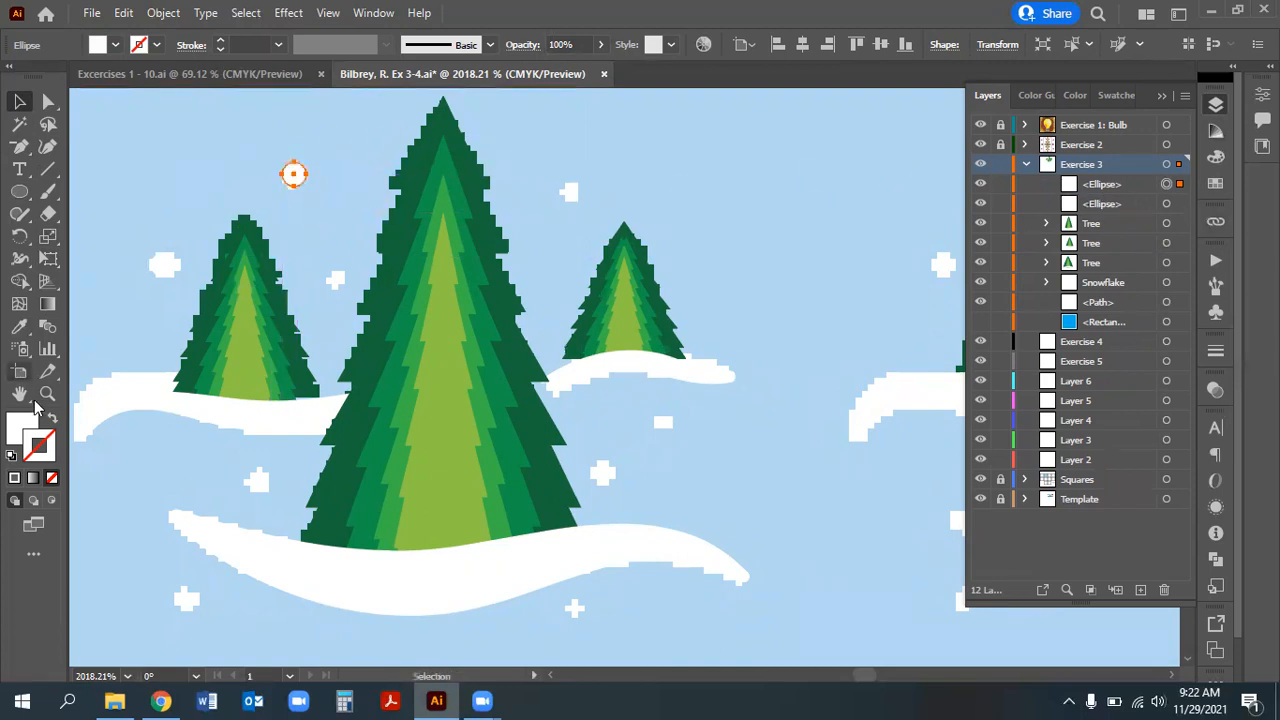
{"action": "left_click_drag", "start_coordinate": [383, 244], "coordinate": [419, 265]}
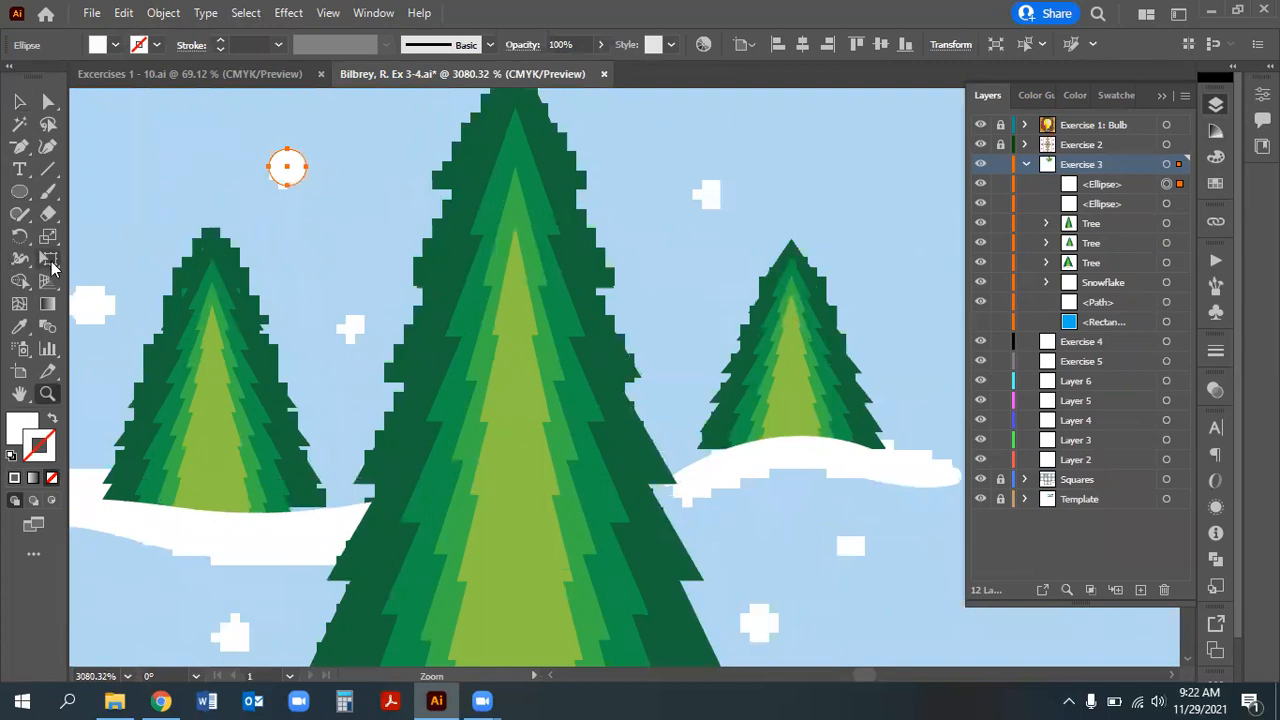
{"action": "left_click", "coordinate": [49, 261]}
{"action": "left_click_drag", "start_coordinate": [306, 186], "coordinate": [355, 333]}
{"action": "left_click", "coordinate": [12, 104]}
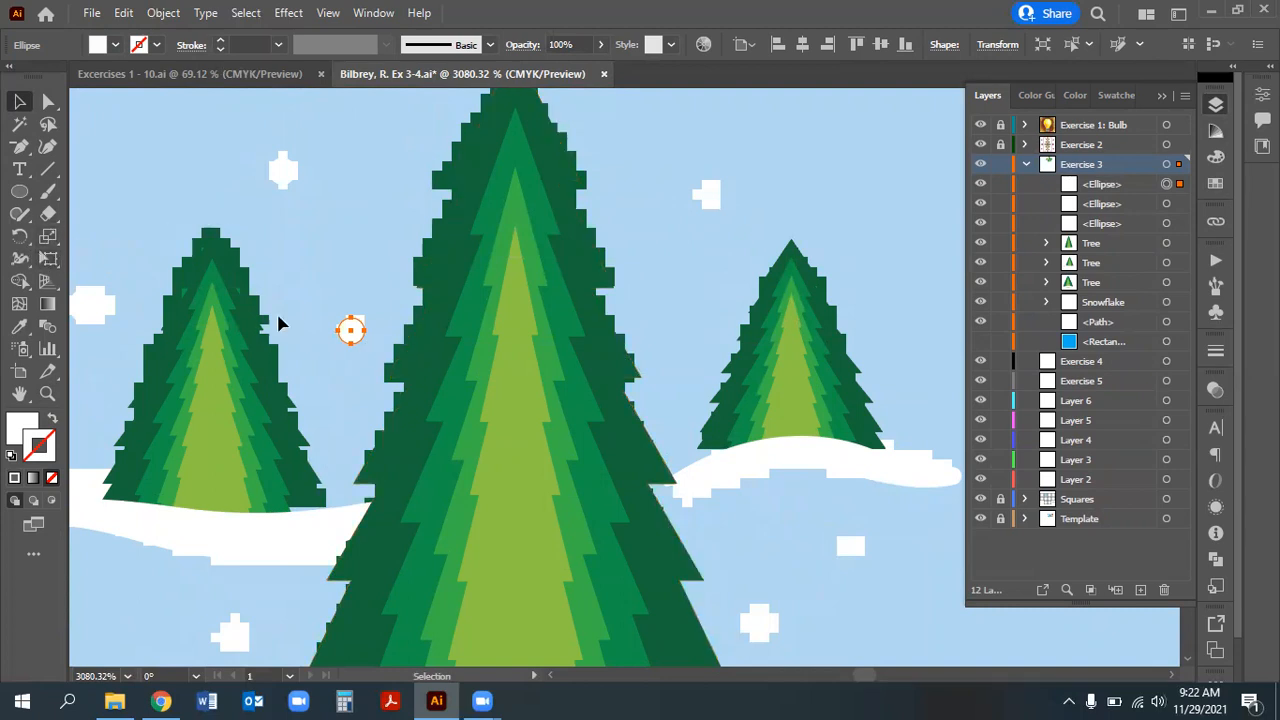
Duplicate the small snow circle over the remaining template snow dots around the trees and beside the front drift
{"action": "left_click_drag", "start_coordinate": [351, 329], "coordinate": [852, 550]}
{"action": "scroll", "coordinate": [872, 431], "scroll_direction": "down", "scroll_amount": 3}
{"action": "left_click_drag", "start_coordinate": [852, 306], "coordinate": [229, 391]}
{"action": "left_click_drag", "start_coordinate": [229, 391], "coordinate": [120, 566]}
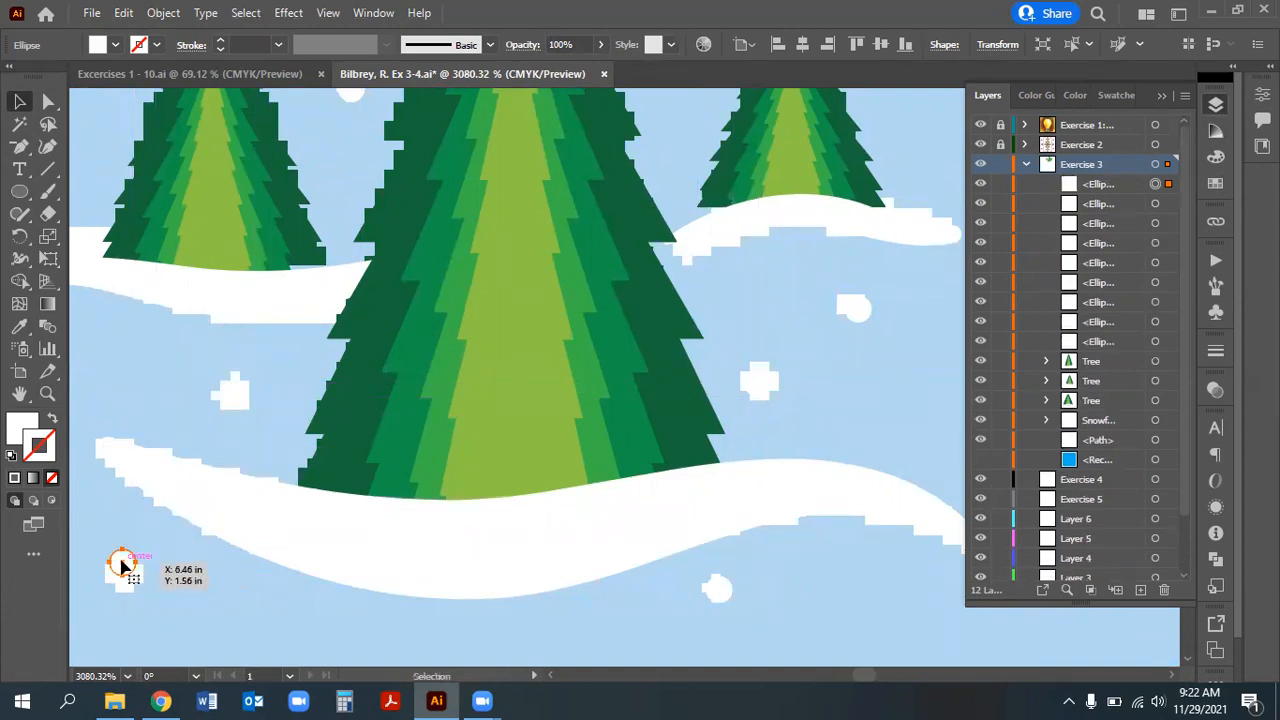
Slightly enlarge the snow circle just right of the large tree's base to match its template dot
{"action": "key", "text": "ctrl+minus"}
{"action": "key", "text": "ctrl+minus"}
{"action": "key", "text": "ctrl+minus"}
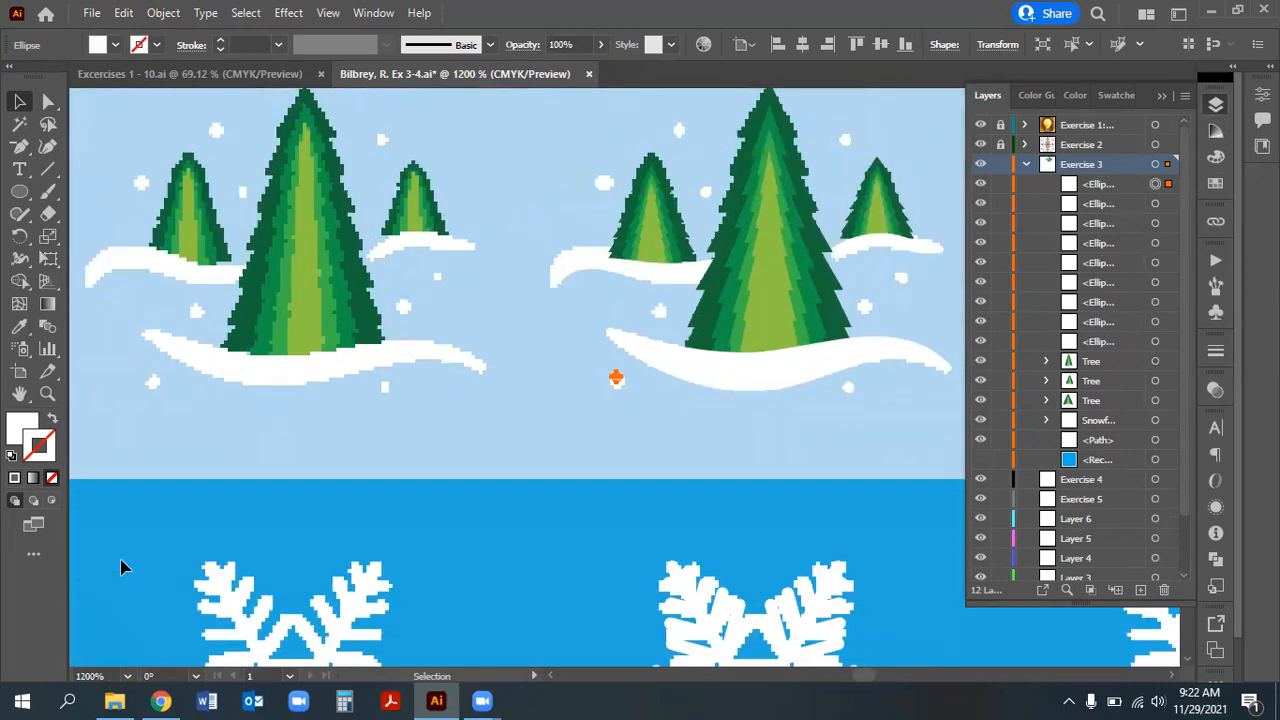
{"action": "left_click_drag", "start_coordinate": [632, 413], "coordinate": [413, 486]}
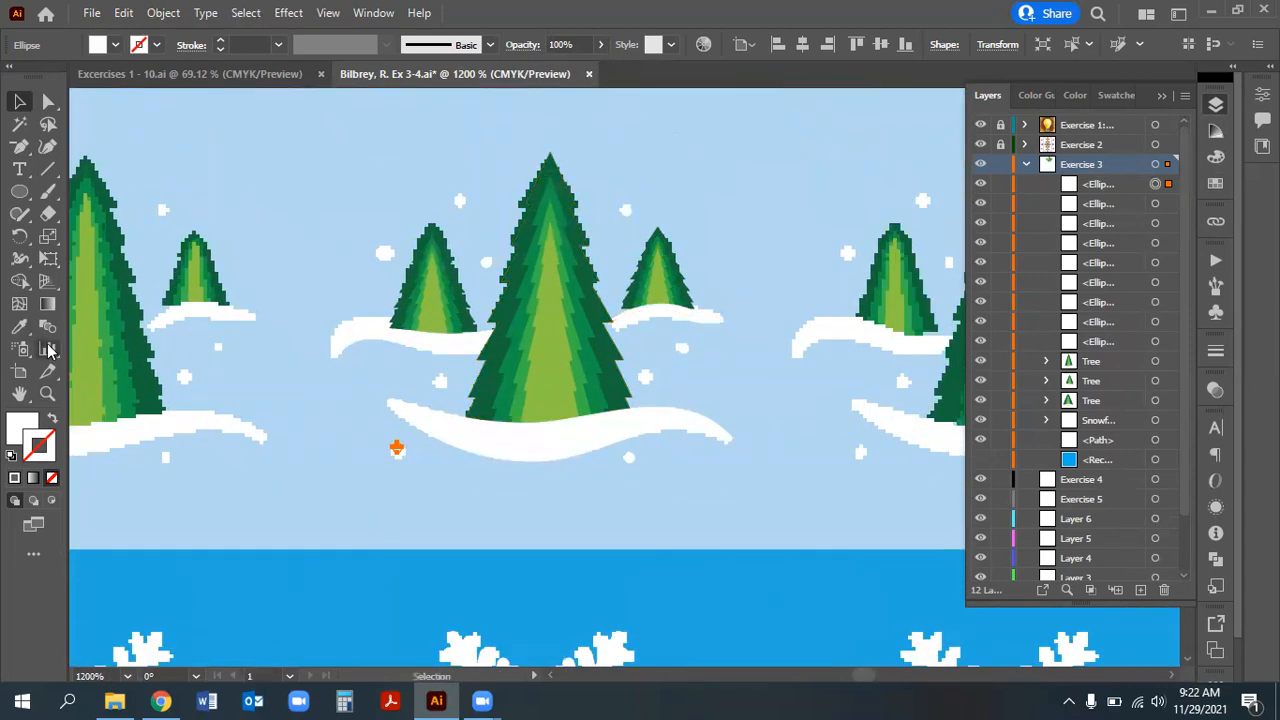
{"action": "left_click", "coordinate": [47, 393]}
{"action": "left_click_drag", "start_coordinate": [676, 258], "coordinate": [777, 286]}
{"action": "key", "text": "v"}
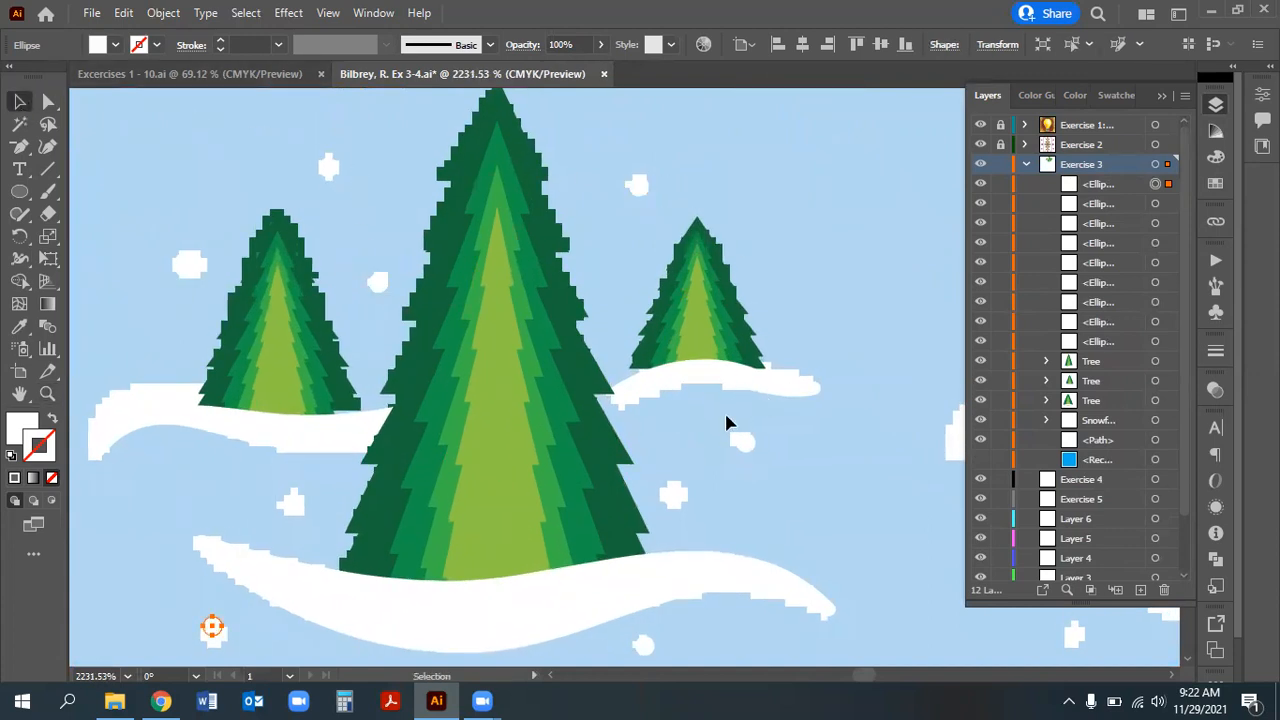
{"action": "left_click", "coordinate": [671, 496]}
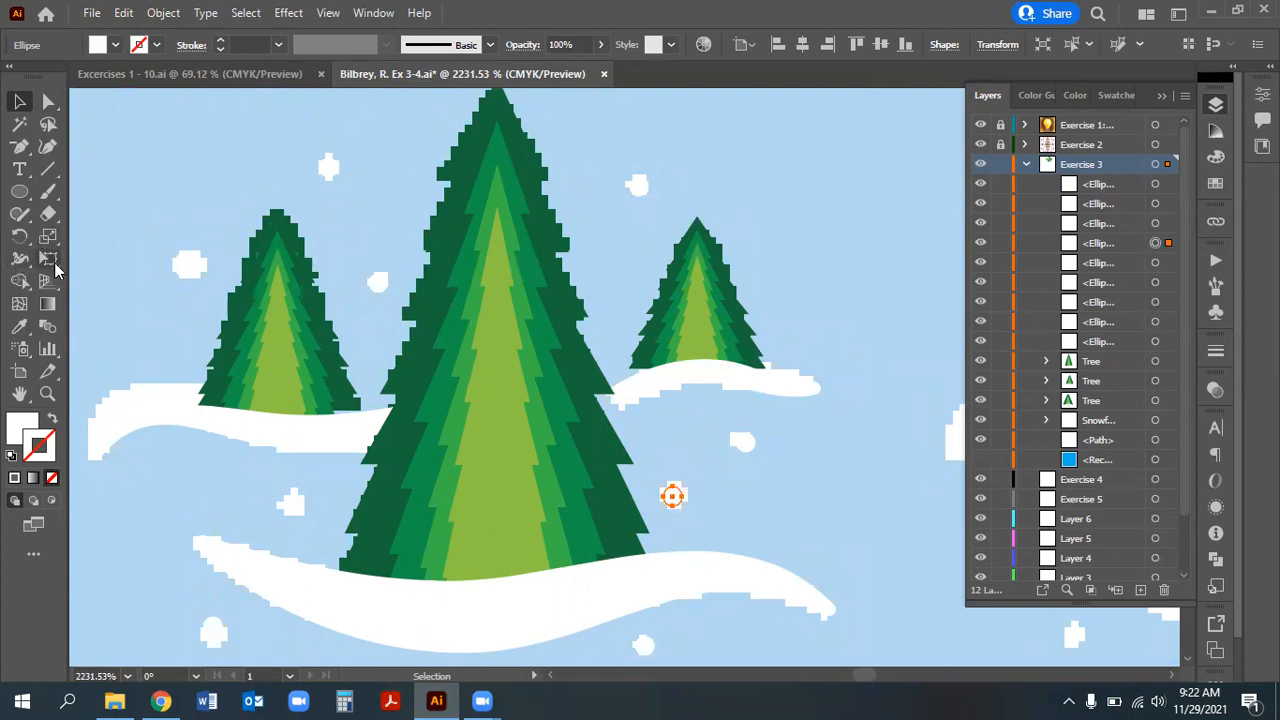
{"action": "left_click", "coordinate": [48, 258]}
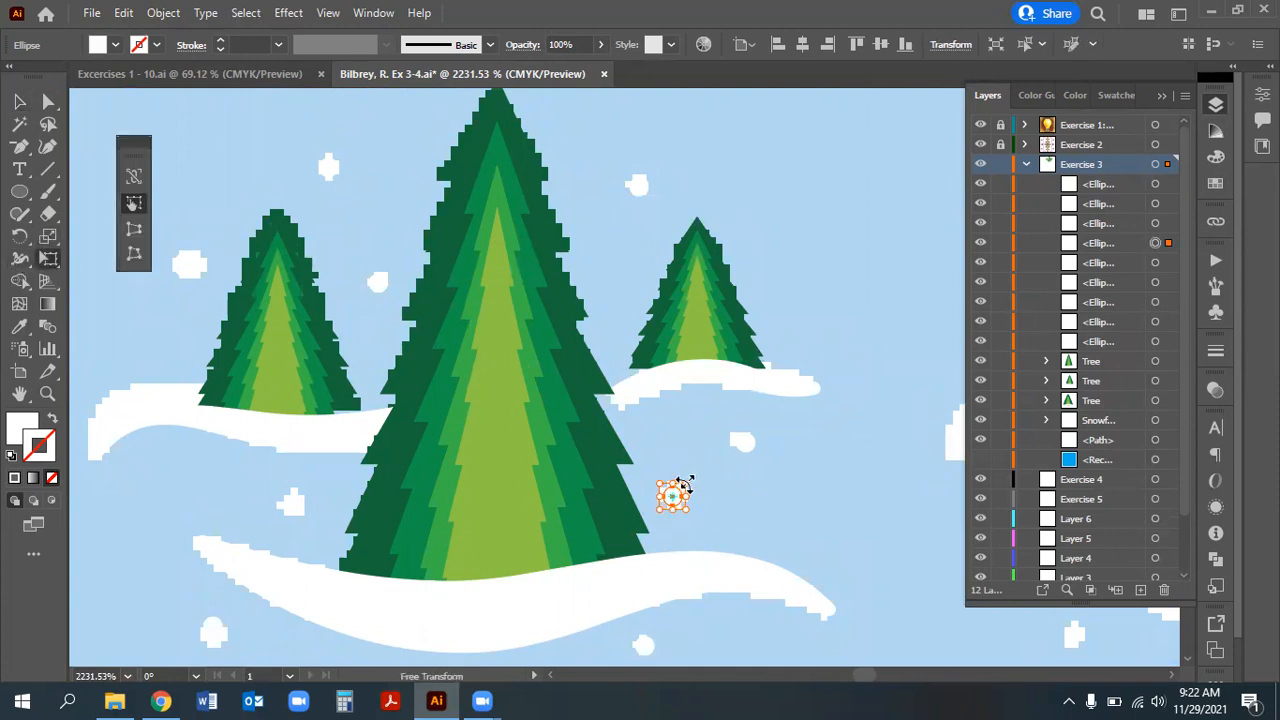
{"action": "left_click_drag", "start_coordinate": [686, 482], "coordinate": [696, 480]}
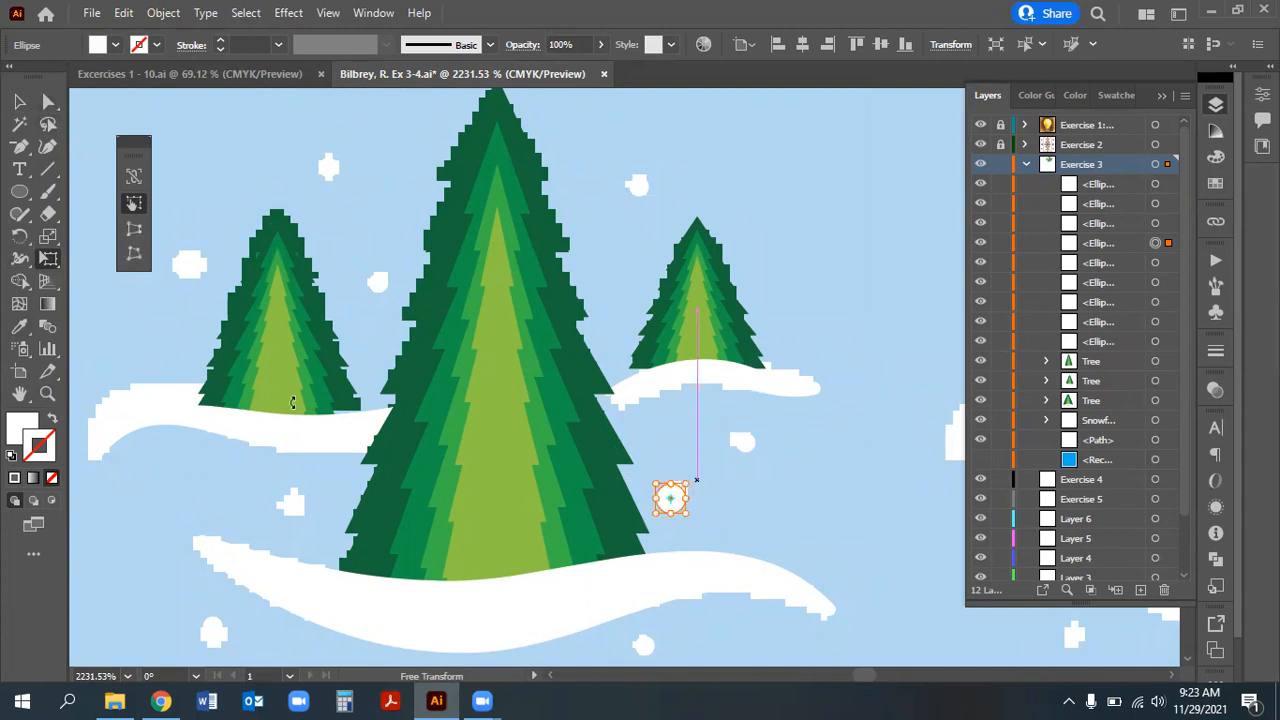
Slightly scale up the snow circle left of the large tree's base to match the template dot
{"action": "left_click", "coordinate": [19, 101]}
{"action": "left_click", "coordinate": [292, 505]}
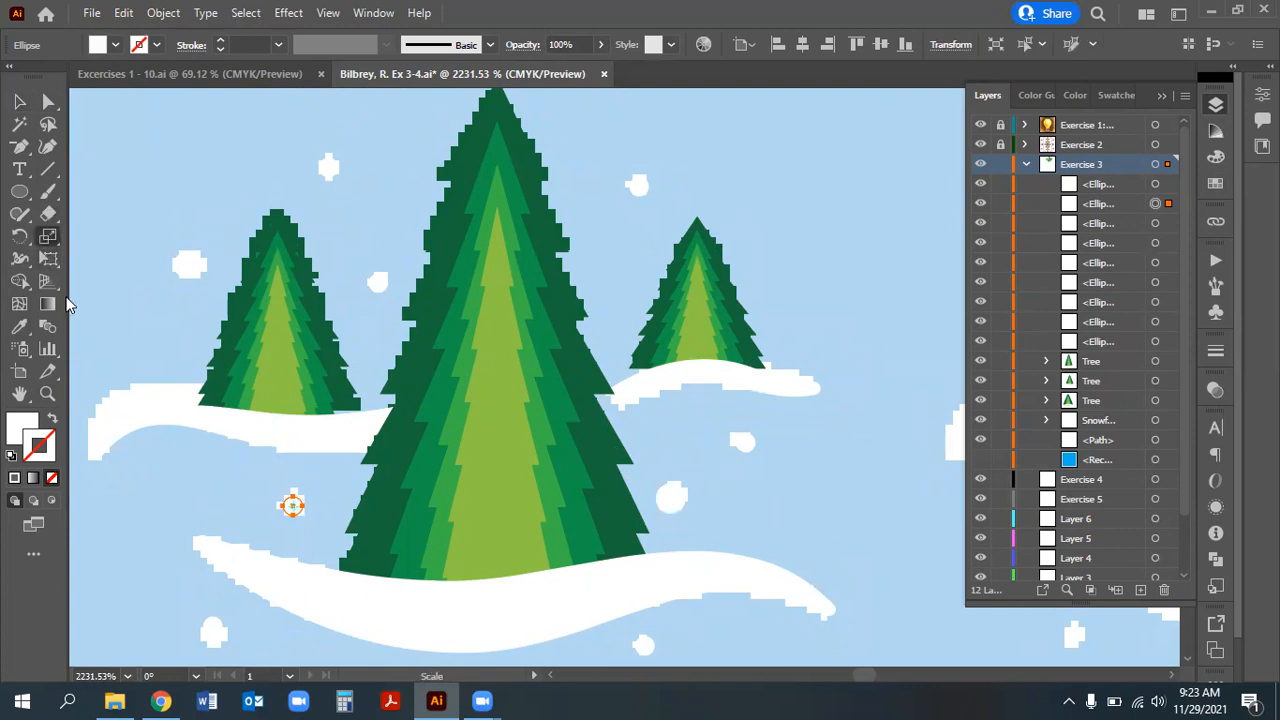
{"action": "left_click", "coordinate": [48, 258]}
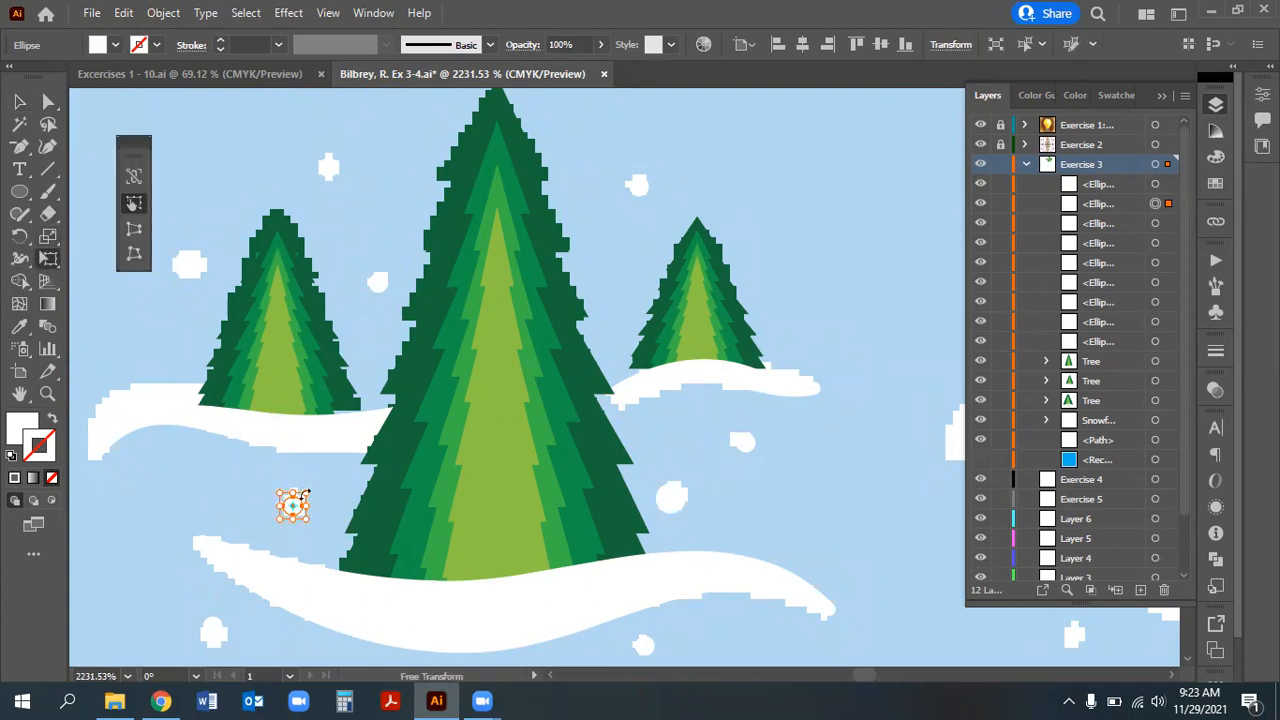
{"action": "left_click_drag", "start_coordinate": [309, 486], "coordinate": [305, 495]}
{"action": "scroll", "coordinate": [149, 334], "scroll_direction": "down", "scroll_amount": 2}
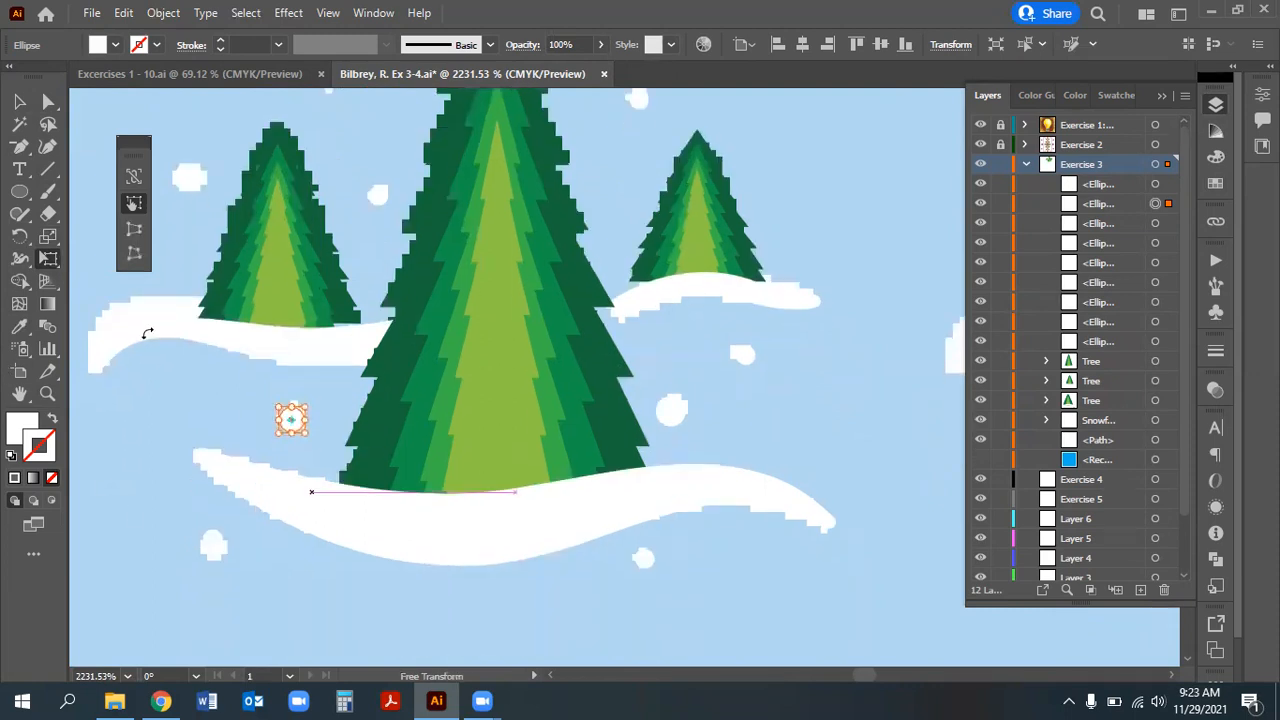
Enlarge the snow circle below the front drift's left end so it covers the template dot
{"action": "left_click", "coordinate": [19, 101]}
{"action": "left_click", "coordinate": [214, 542]}
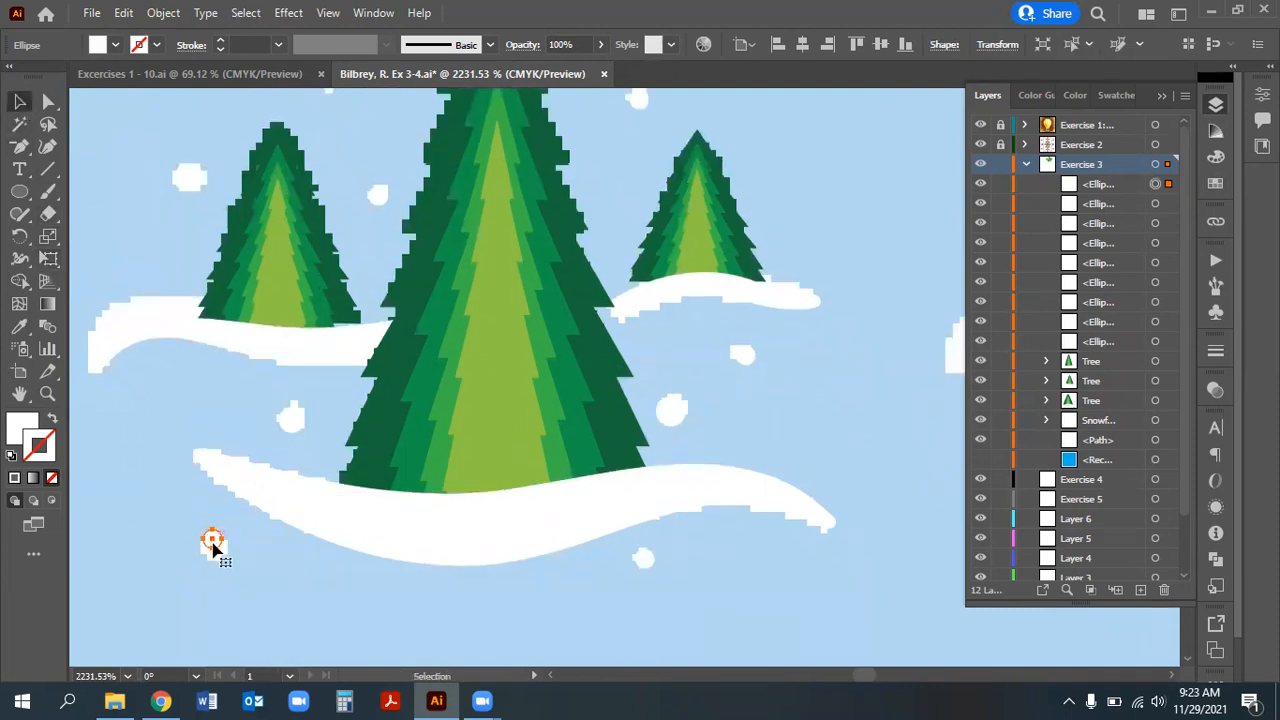
{"action": "left_click", "coordinate": [48, 236]}
{"action": "key", "text": "e"}
{"action": "left_click_drag", "start_coordinate": [222, 552], "coordinate": [236, 566]}
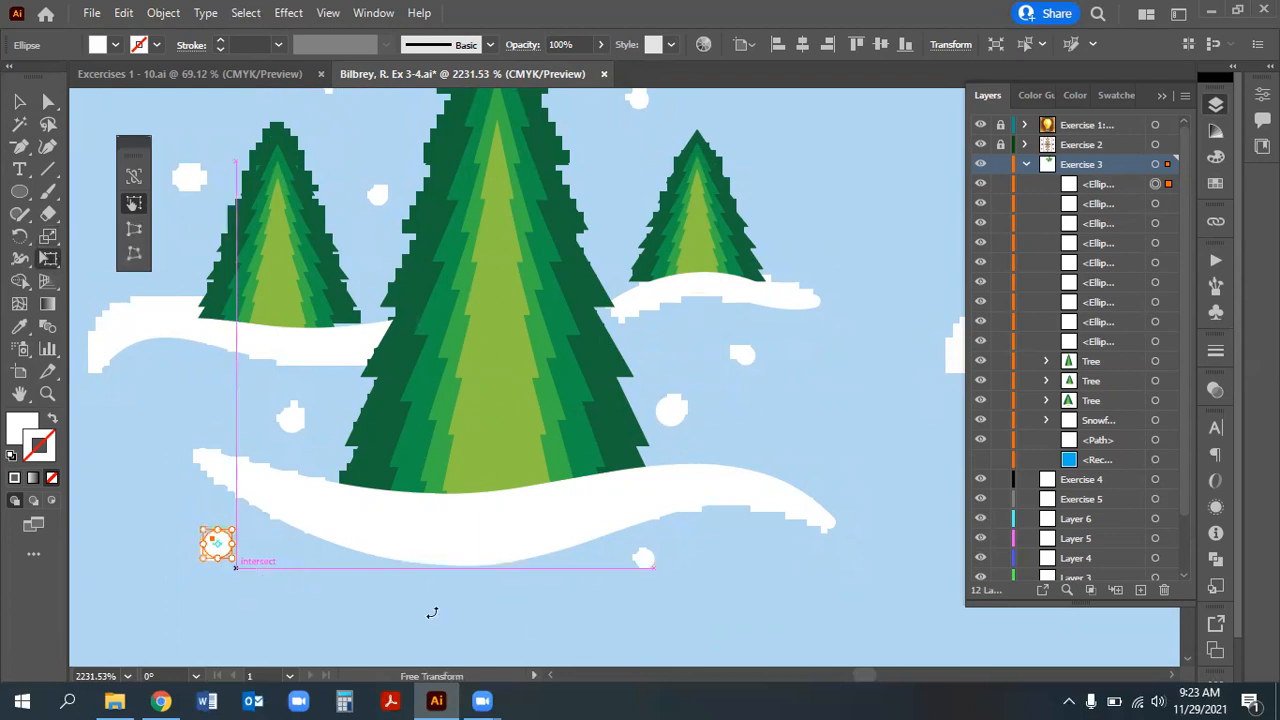
Hide the Template layer and show the blue rectangle in the Exercise 3 layer
{"action": "left_click", "coordinate": [25, 99]}
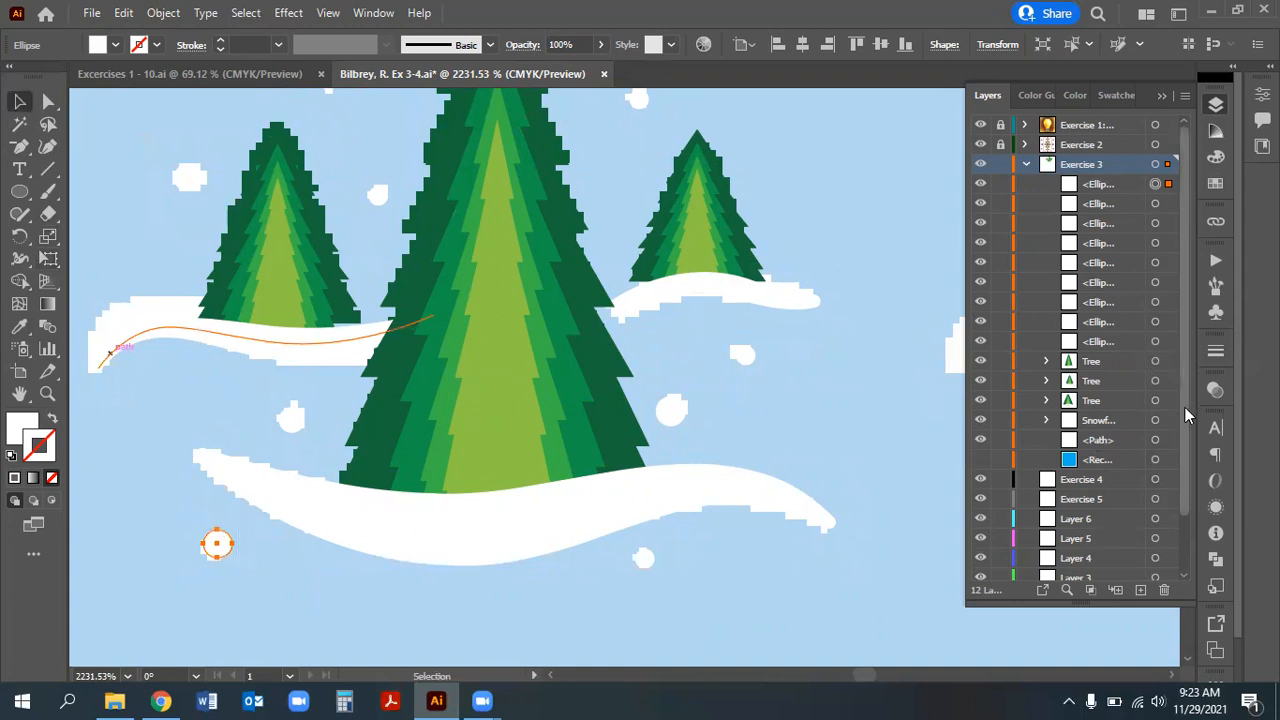
{"action": "scroll", "coordinate": [1186, 391], "scroll_direction": "down", "scroll_amount": 3}
{"action": "left_click", "coordinate": [978, 571]}
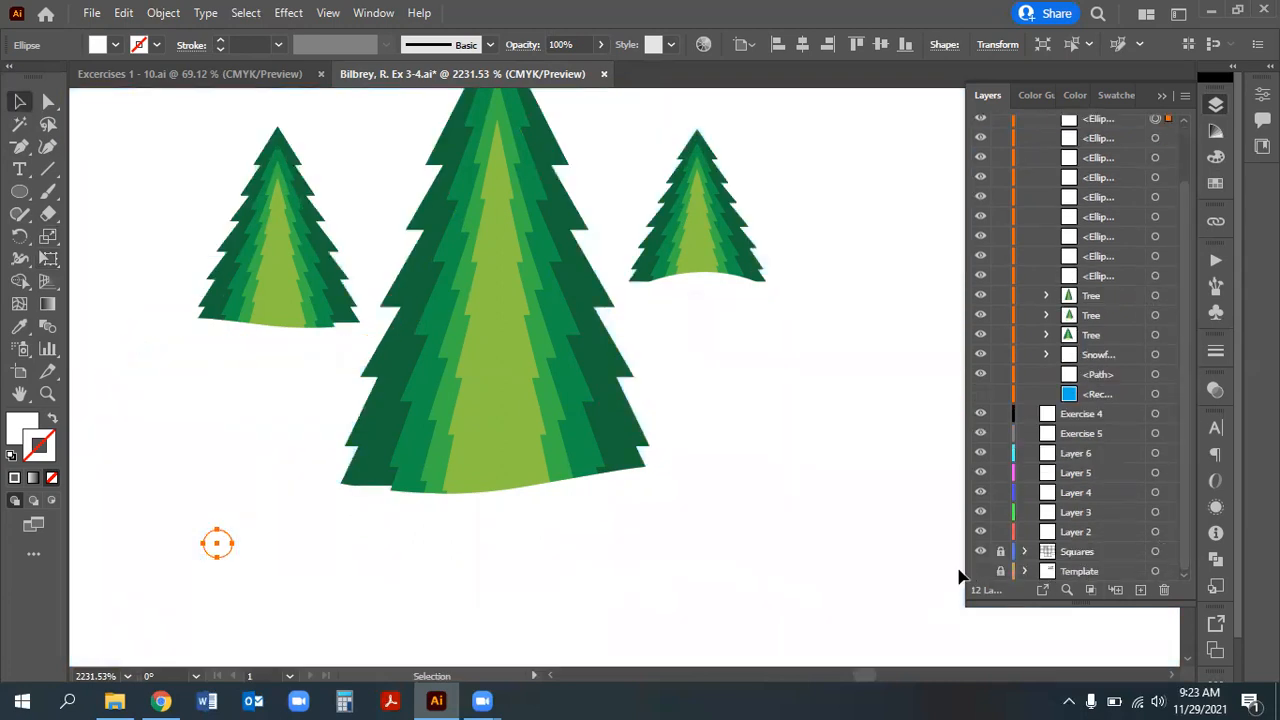
{"action": "left_click", "coordinate": [978, 393]}
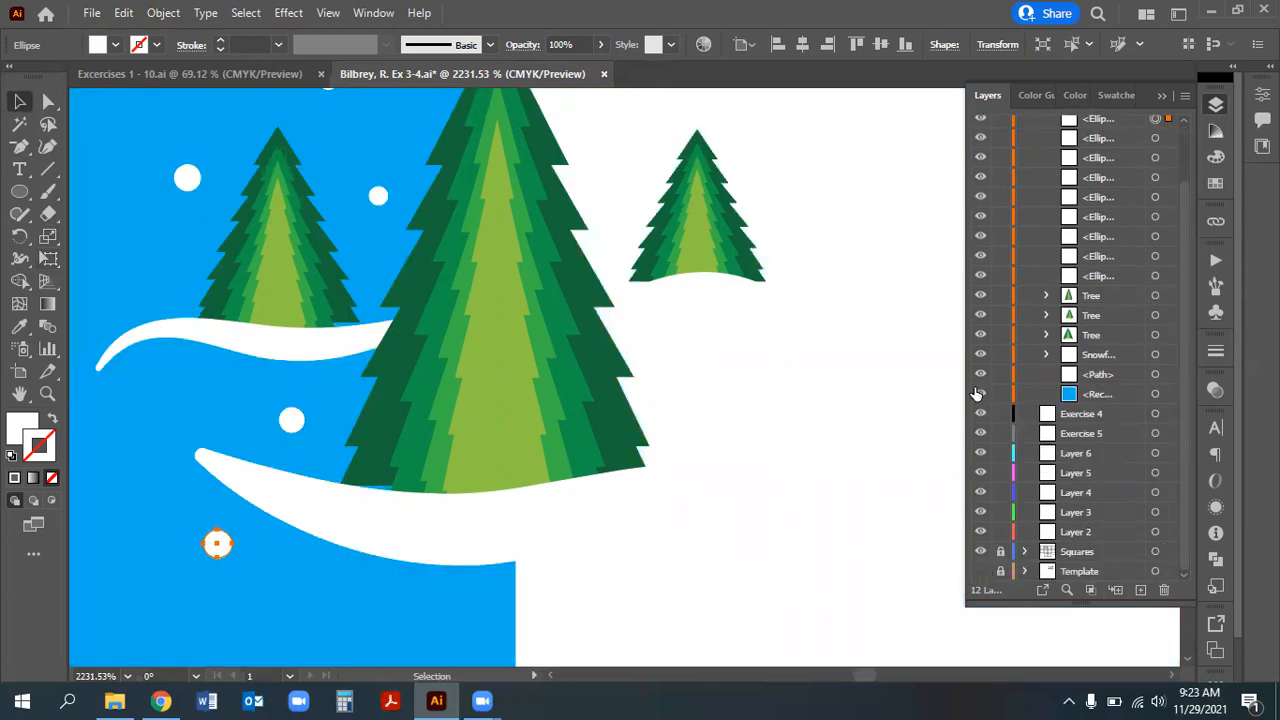
Stretch the blue rectangle to the right and upward so it backs all three trees and the snow
{"action": "key", "text": "ctrl+minus"}
{"action": "key", "text": "ctrl+minus"}
{"action": "key", "text": "ctrl+minus"}
{"action": "key", "text": "ctrl+minus"}
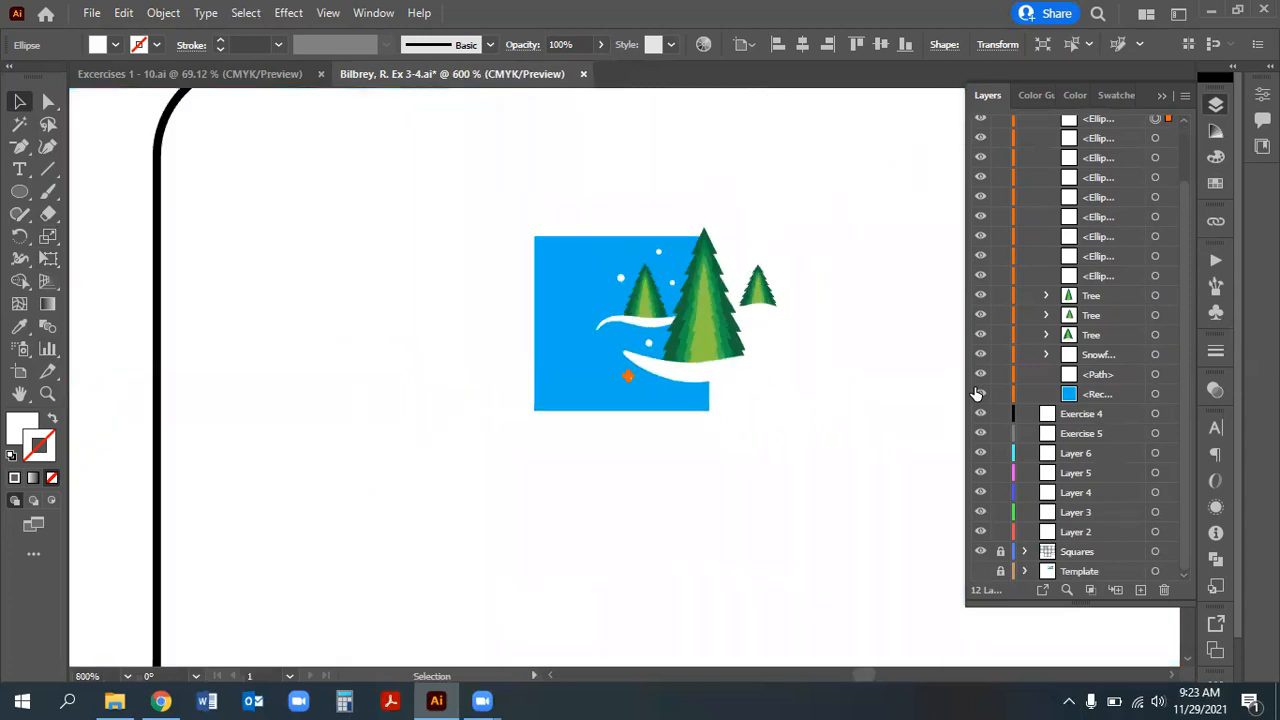
{"action": "left_click", "coordinate": [577, 278]}
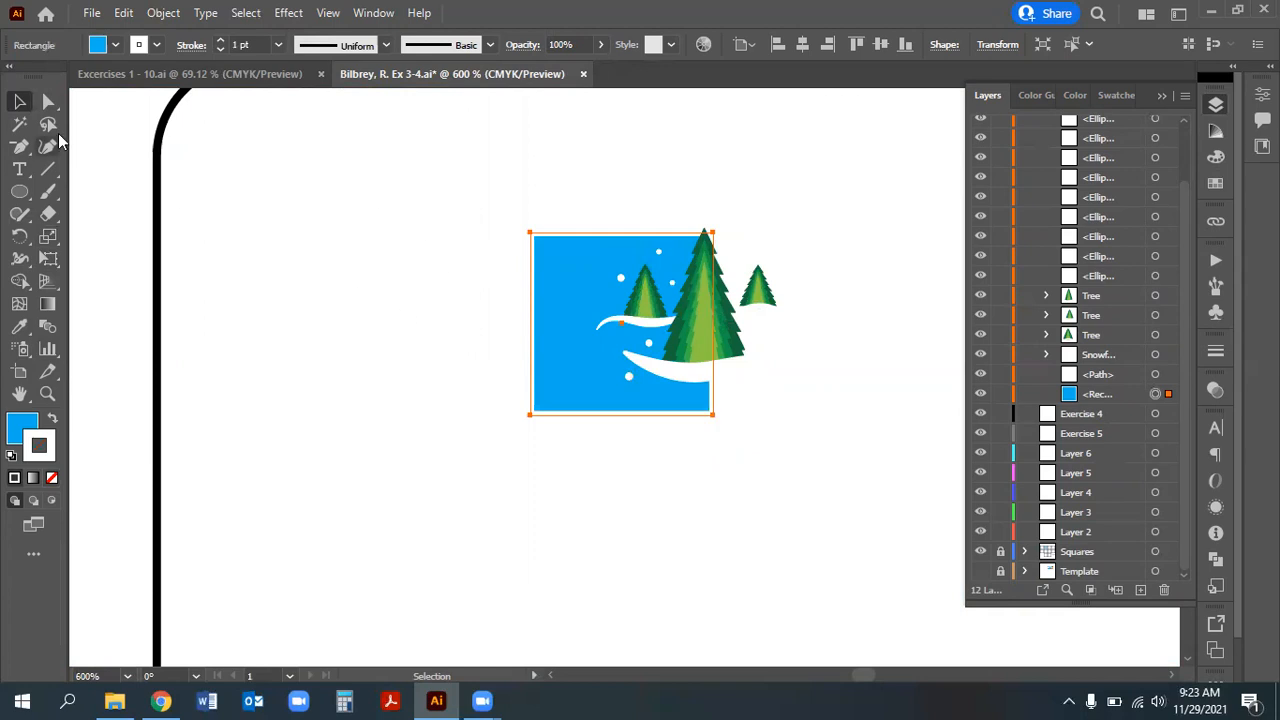
{"action": "left_click", "coordinate": [48, 258]}
{"action": "left_click_drag", "start_coordinate": [713, 323], "coordinate": [845, 323]}
{"action": "left_click_drag", "start_coordinate": [688, 230], "coordinate": [687, 210]}
Move the left end anchor of the right small tree's drift up and left behind the large tree's edge
{"action": "left_click", "coordinate": [47, 393]}
{"action": "left_click_drag", "start_coordinate": [810, 318], "coordinate": [810, 318]}
{"action": "scroll", "coordinate": [797, 550], "scroll_direction": "up", "scroll_amount": 2}
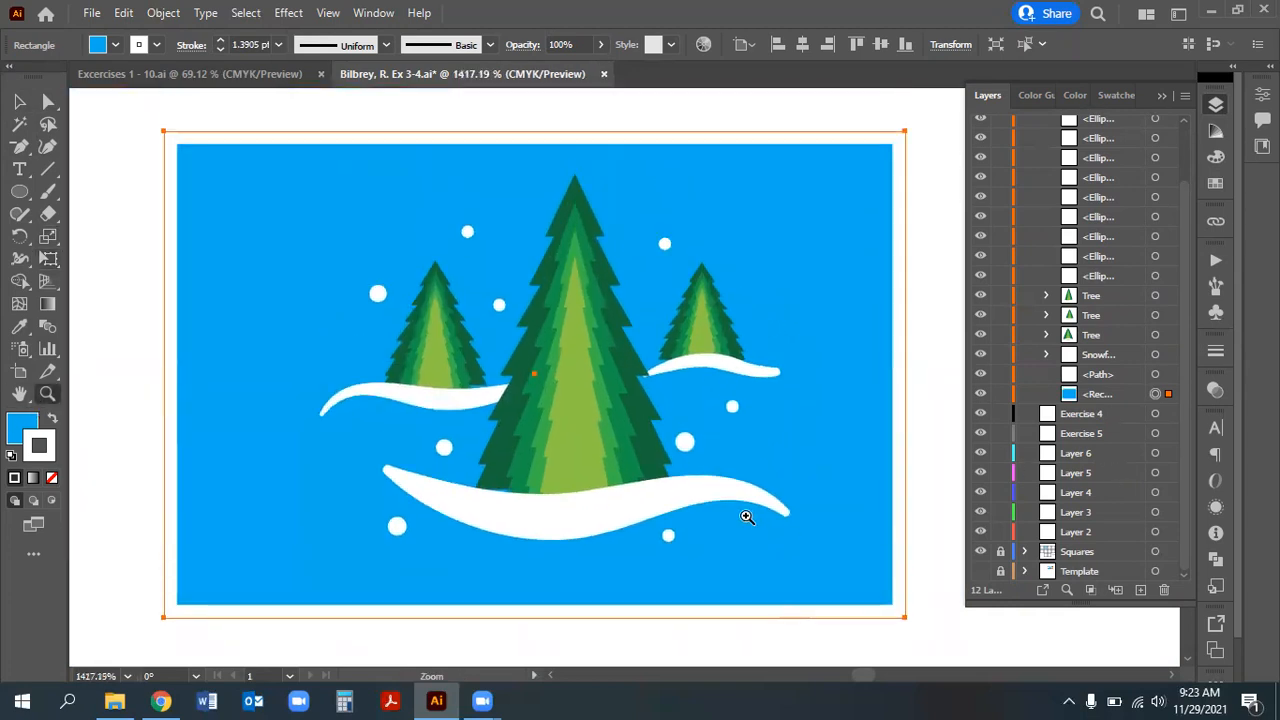
{"action": "left_click", "coordinate": [857, 326]}
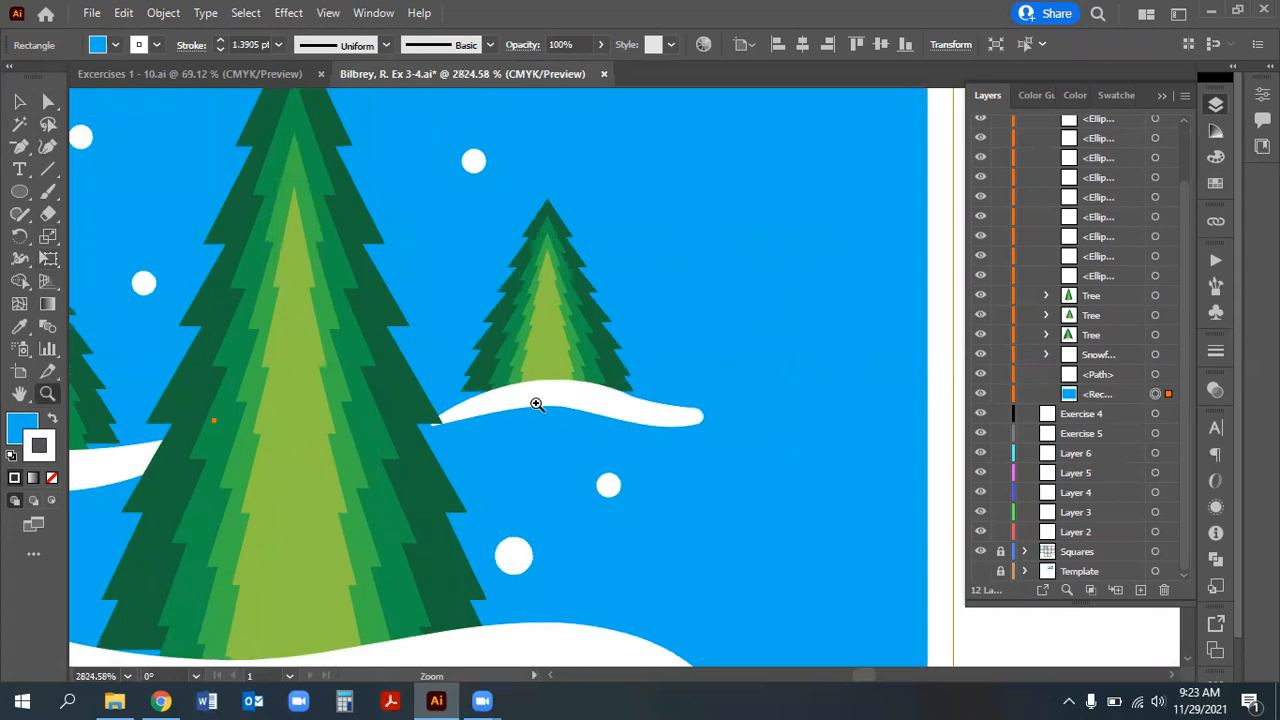
{"action": "left_click", "coordinate": [537, 403]}
{"action": "left_click", "coordinate": [49, 103]}
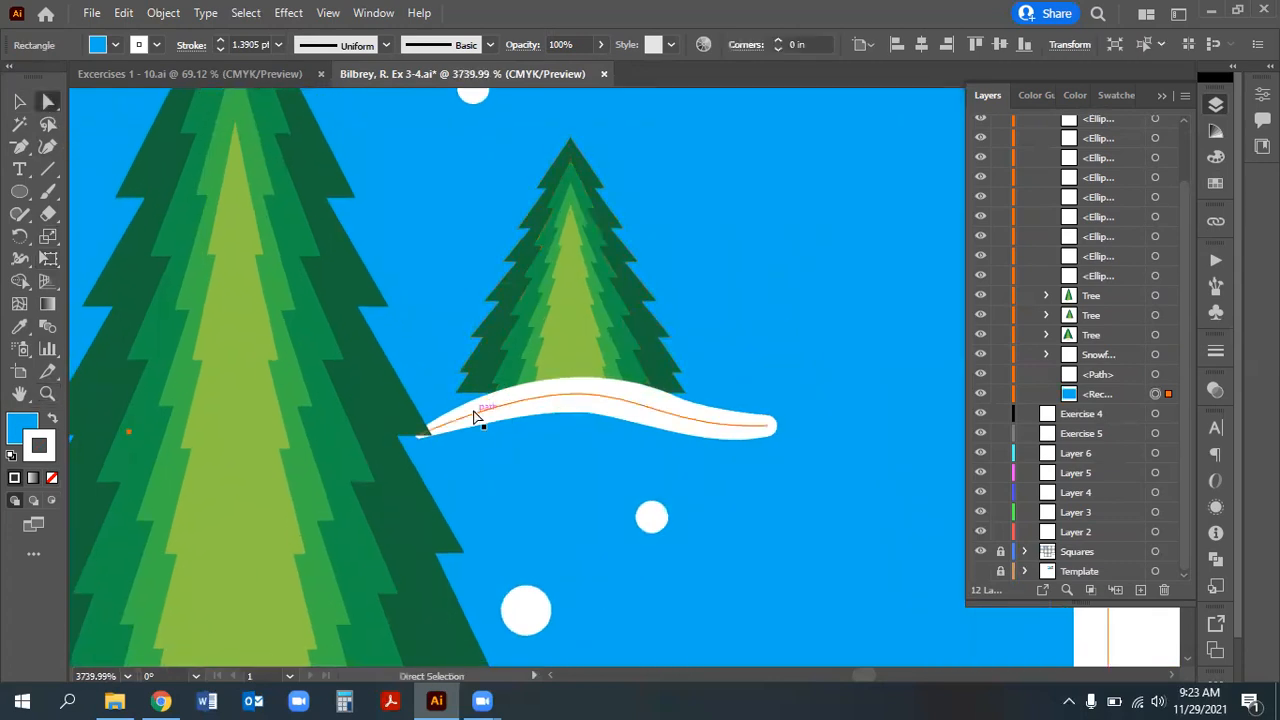
{"action": "left_click", "coordinate": [418, 434]}
{"action": "mouse_move", "coordinate": [418, 437]}
{"action": "left_mouse_down"}
{"action": "mouse_move", "coordinate": [449, 423]}
{"action": "mouse_move", "coordinate": [408, 420]}
{"action": "left_mouse_up"}
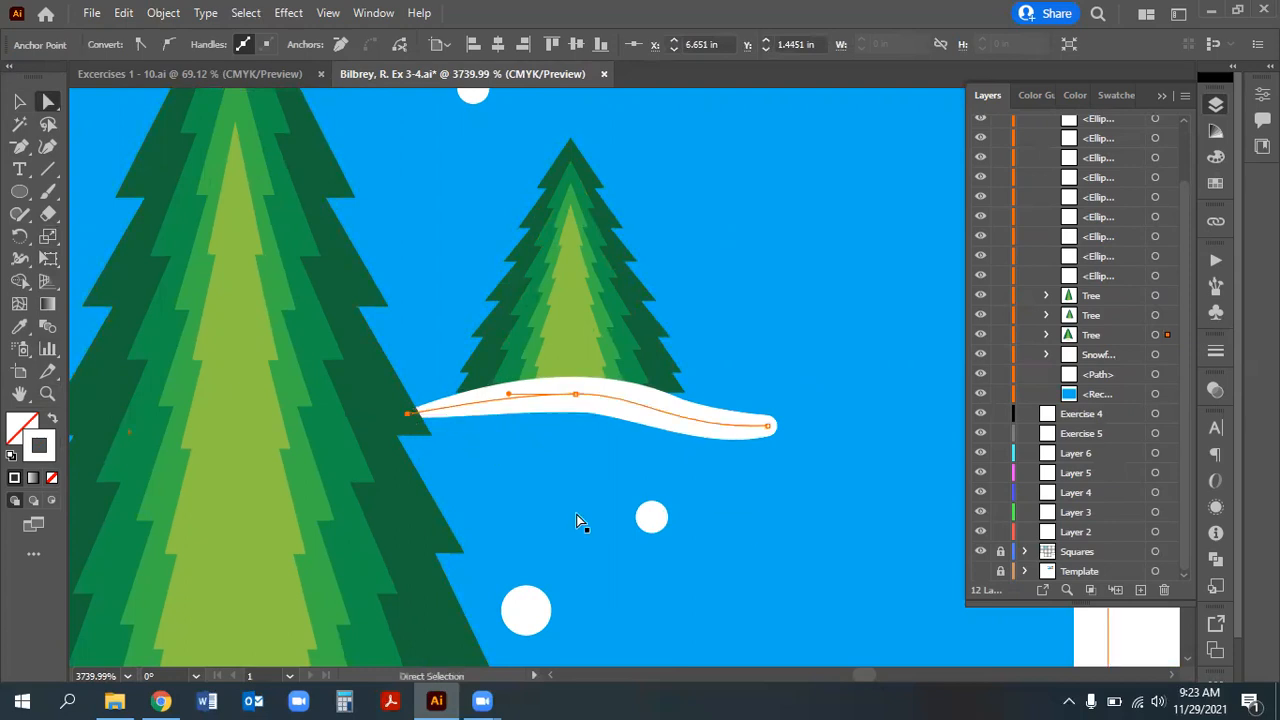
{"action": "left_click", "coordinate": [773, 537]}
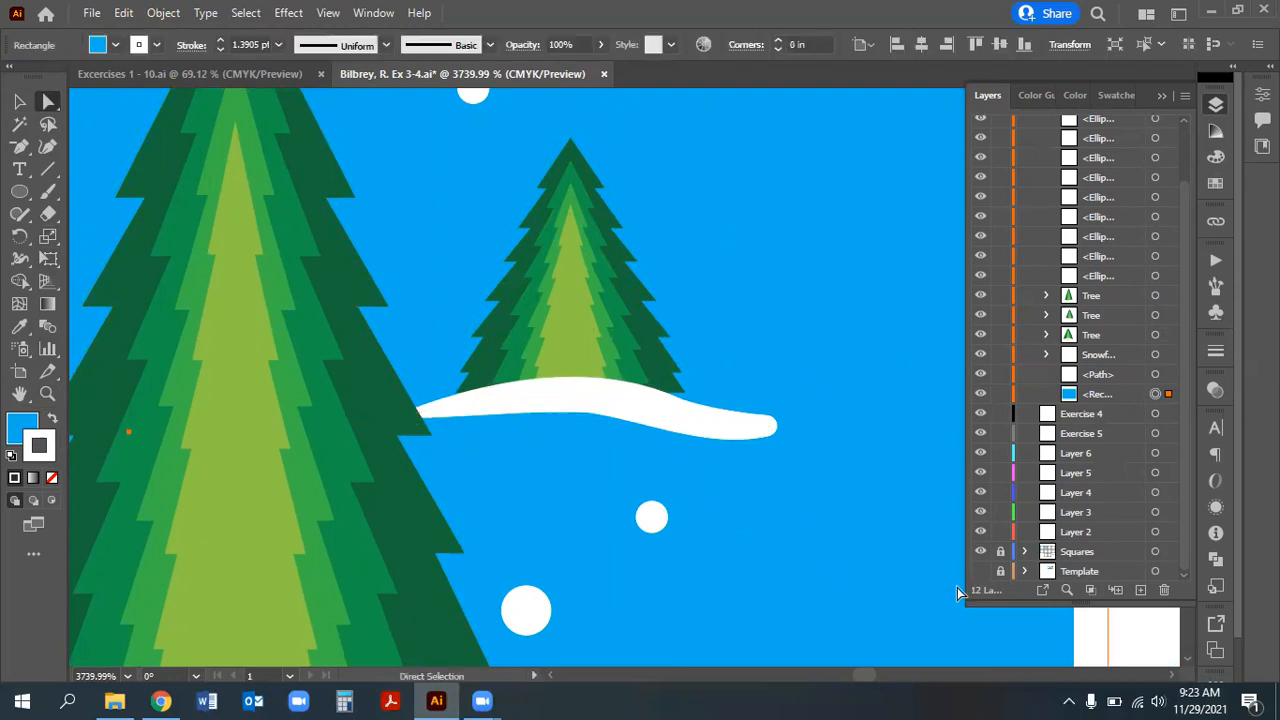
Hide the blue rectangle and make the Template layer visible again
{"action": "key", "text": "ctrl+0"}
{"action": "key", "text": "ctrl+minus"}
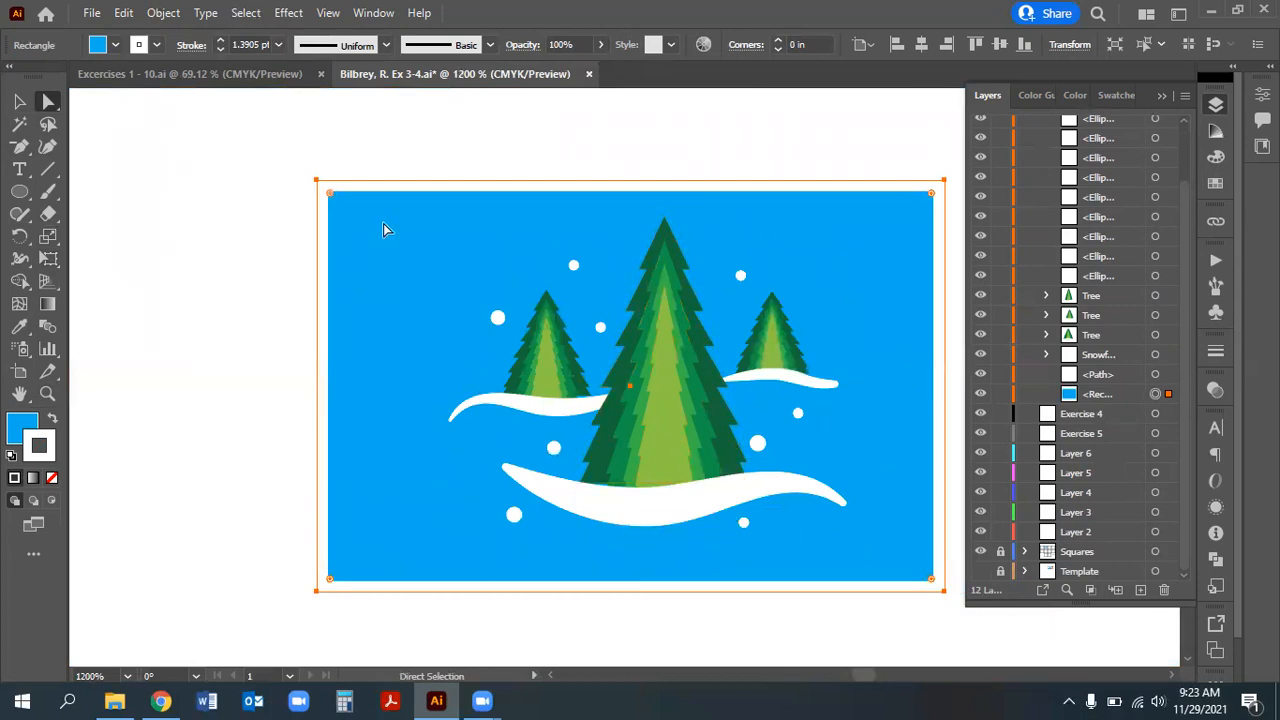
{"action": "key", "text": "ctrl+minus"}
{"action": "key", "text": "ctrl+minus"}
{"action": "key", "text": "ctrl+minus"}
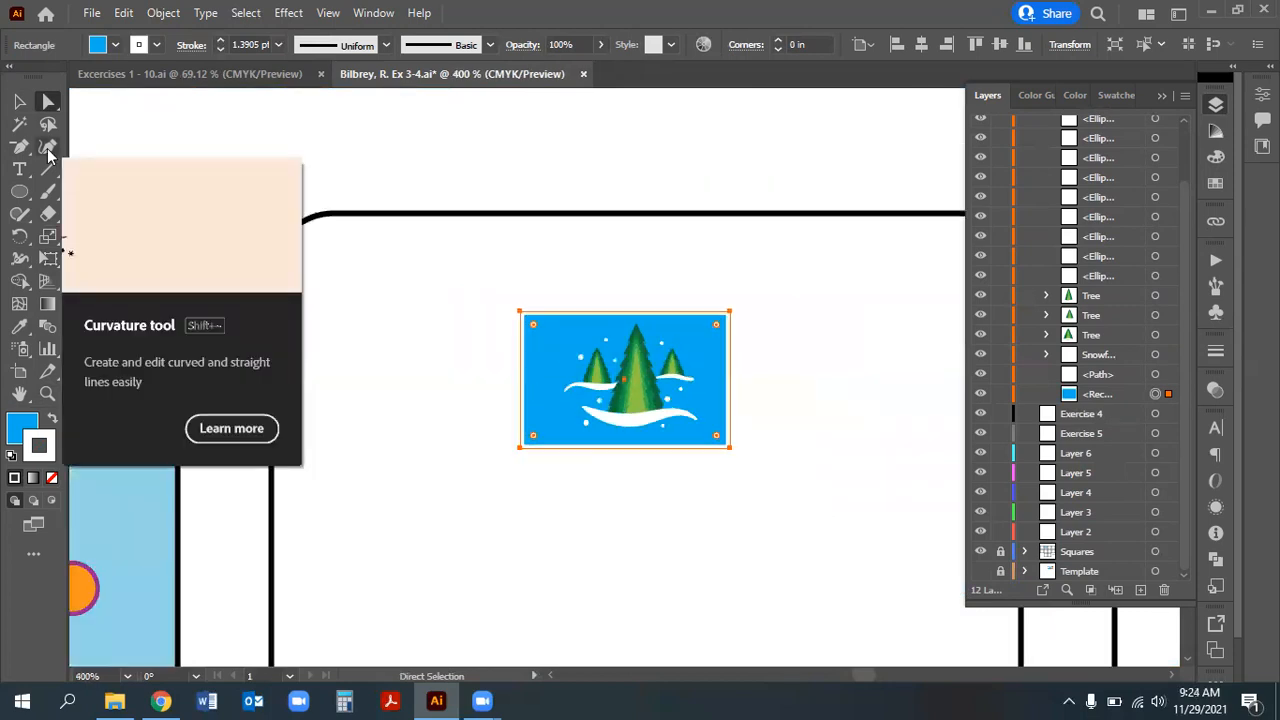
{"action": "left_click", "coordinate": [19, 101]}
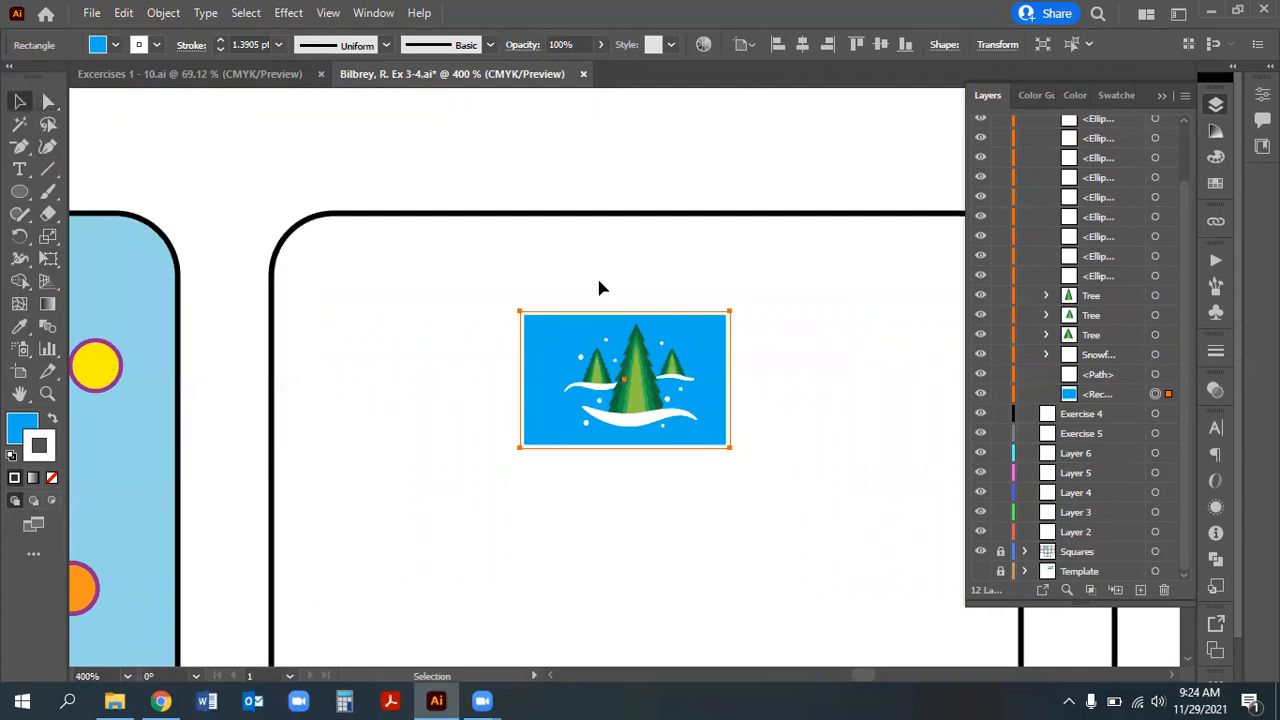
{"action": "left_click", "coordinate": [982, 394]}
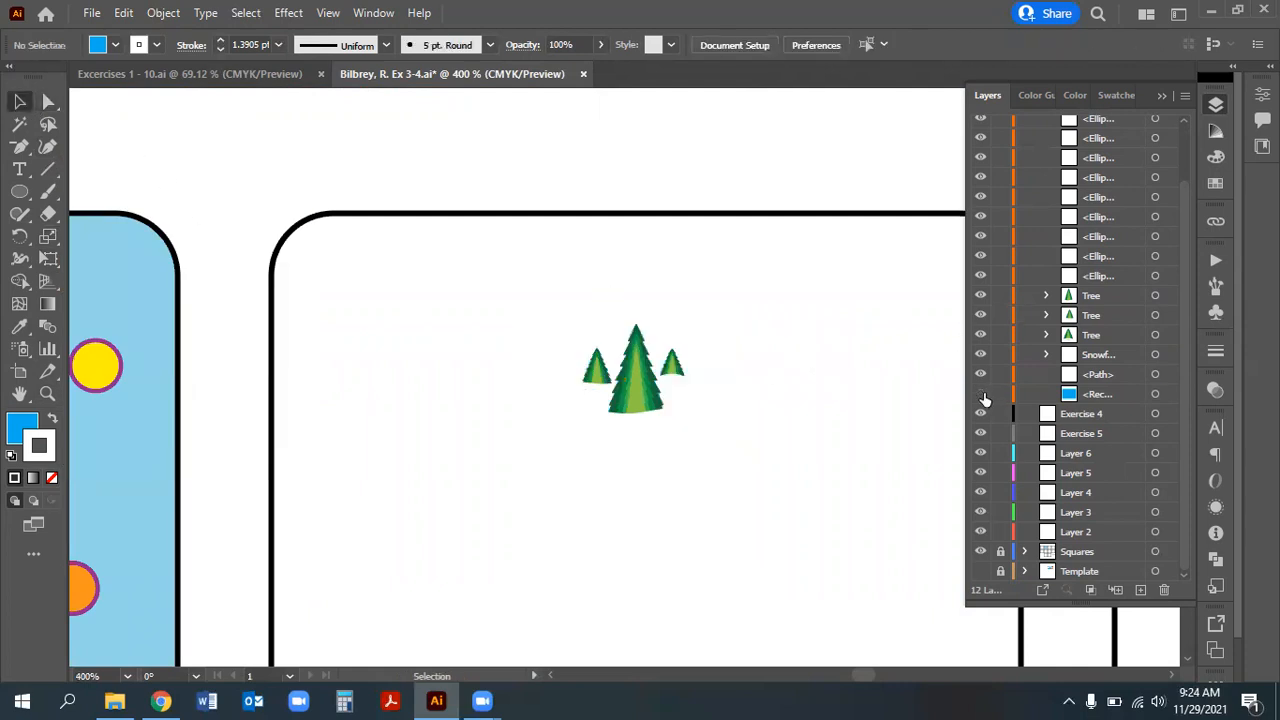
{"action": "key", "text": "ctrl+minus"}
{"action": "key", "text": "ctrl+minus"}
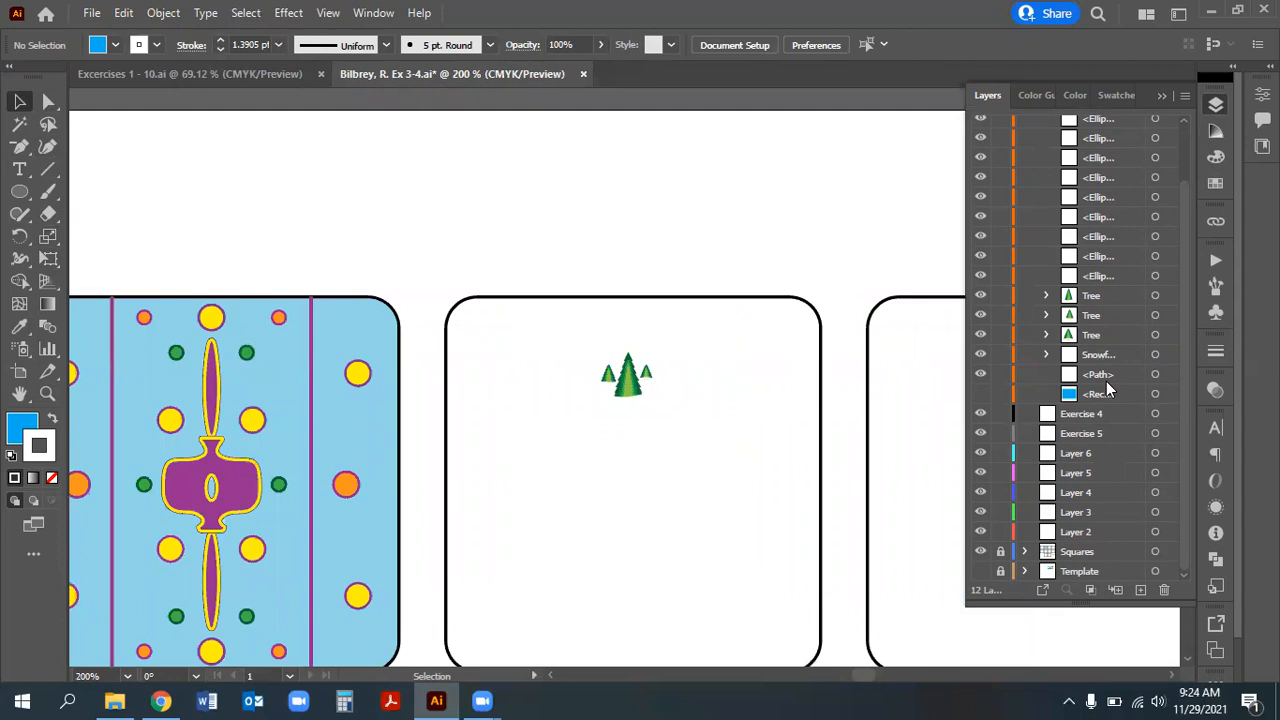
{"action": "scroll", "coordinate": [1080, 400], "scroll_direction": "up", "scroll_amount": 3}
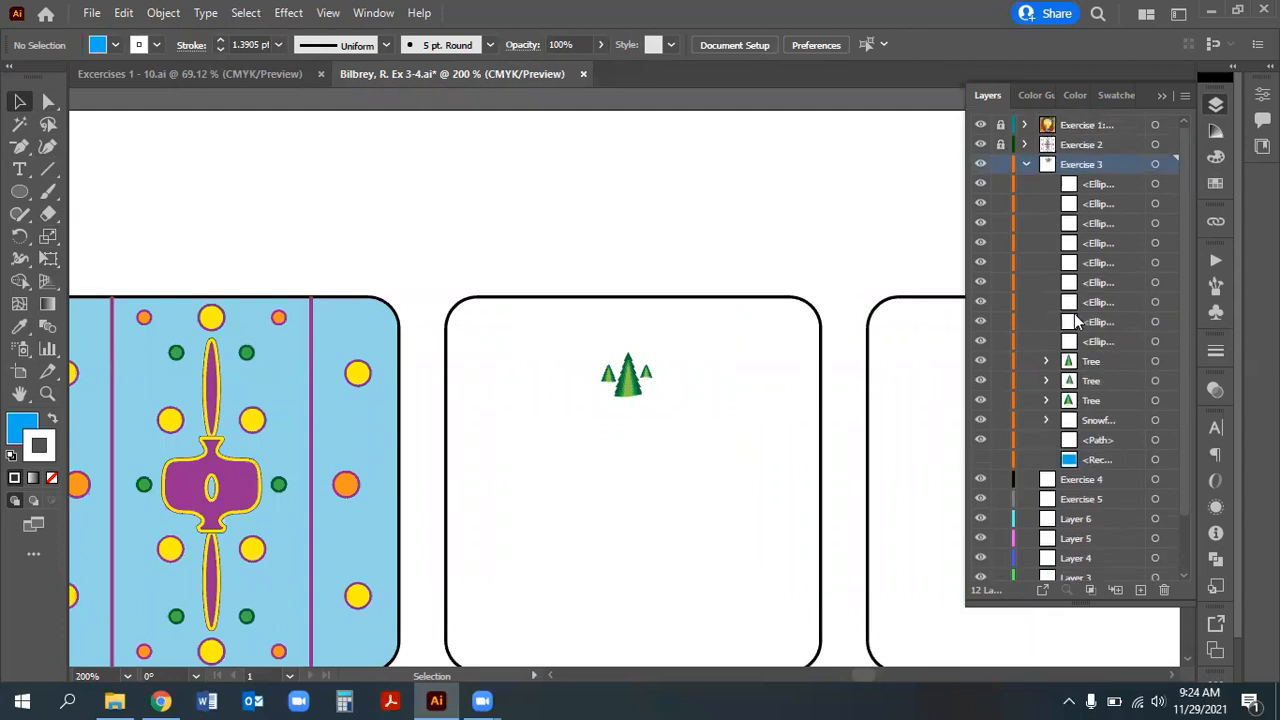
{"action": "scroll", "coordinate": [1020, 440], "scroll_direction": "down", "scroll_amount": 3}
{"action": "scroll", "coordinate": [1100, 380], "scroll_direction": "up", "scroll_amount": 3}
{"action": "scroll", "coordinate": [1010, 568], "scroll_direction": "down", "scroll_amount": 3}
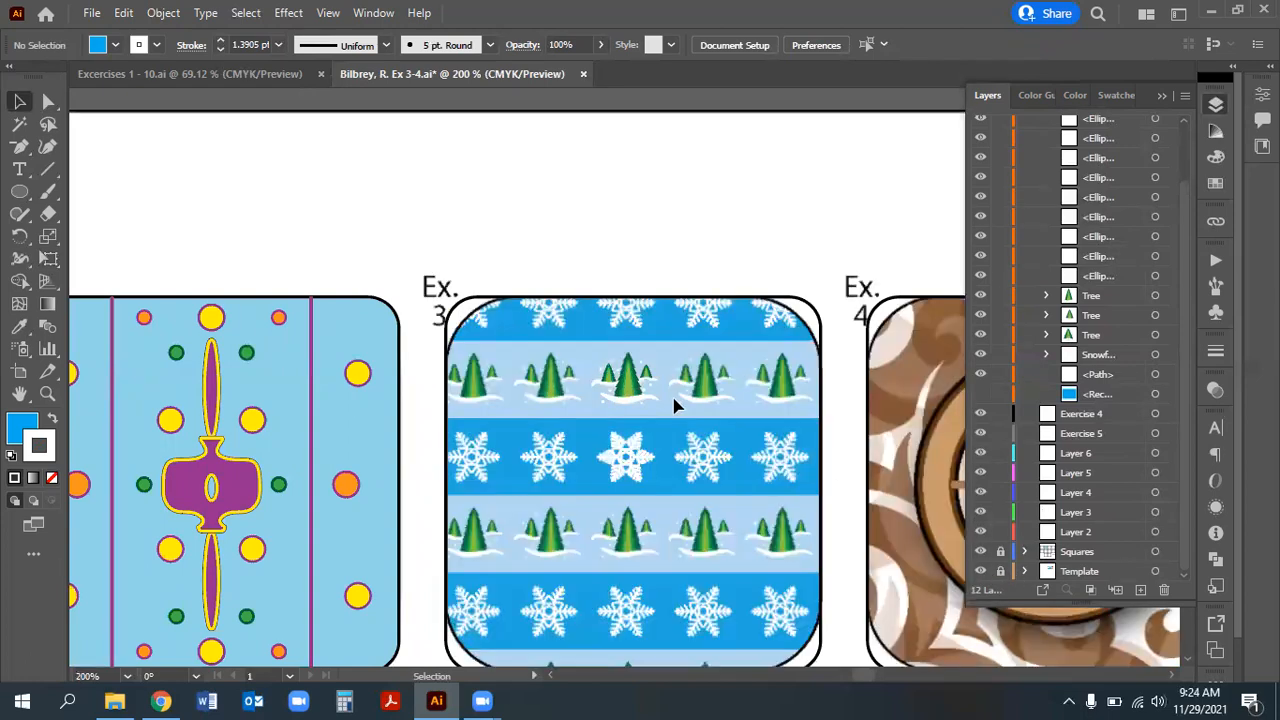
Show the blue rectangle behind the winter scene to compare it with the surrounding template
{"action": "left_click", "coordinate": [47, 393]}
{"action": "left_click_drag", "start_coordinate": [685, 415], "coordinate": [1043, 517]}
{"action": "scroll", "coordinate": [470, 446], "scroll_direction": "up", "scroll_amount": 2}
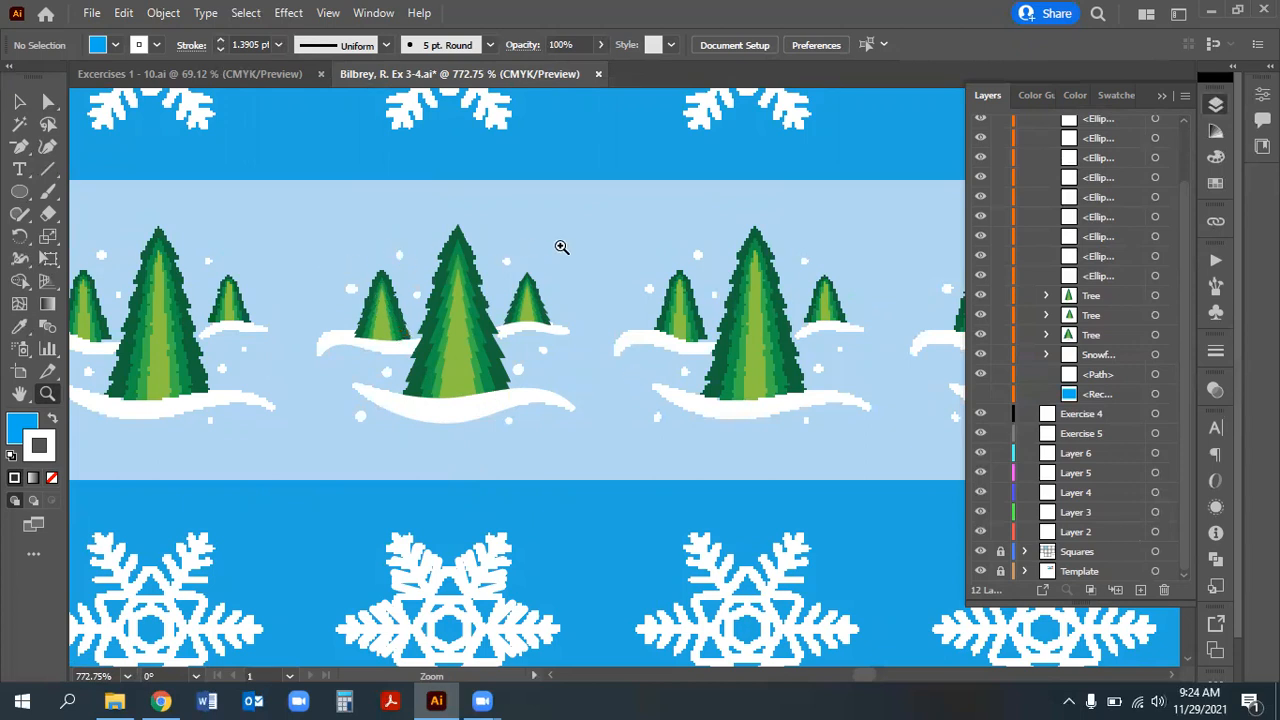
{"action": "left_click_drag", "start_coordinate": [457, 349], "coordinate": [590, 402]}
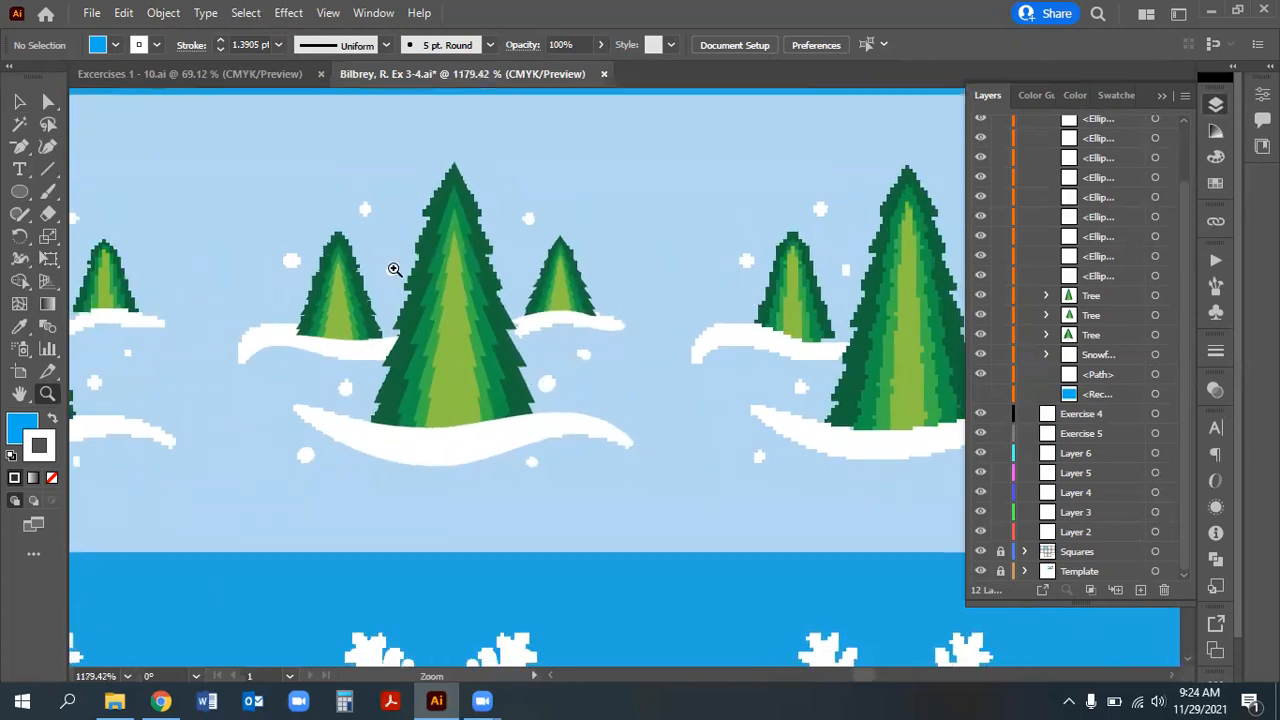
{"action": "left_click", "coordinate": [981, 394]}
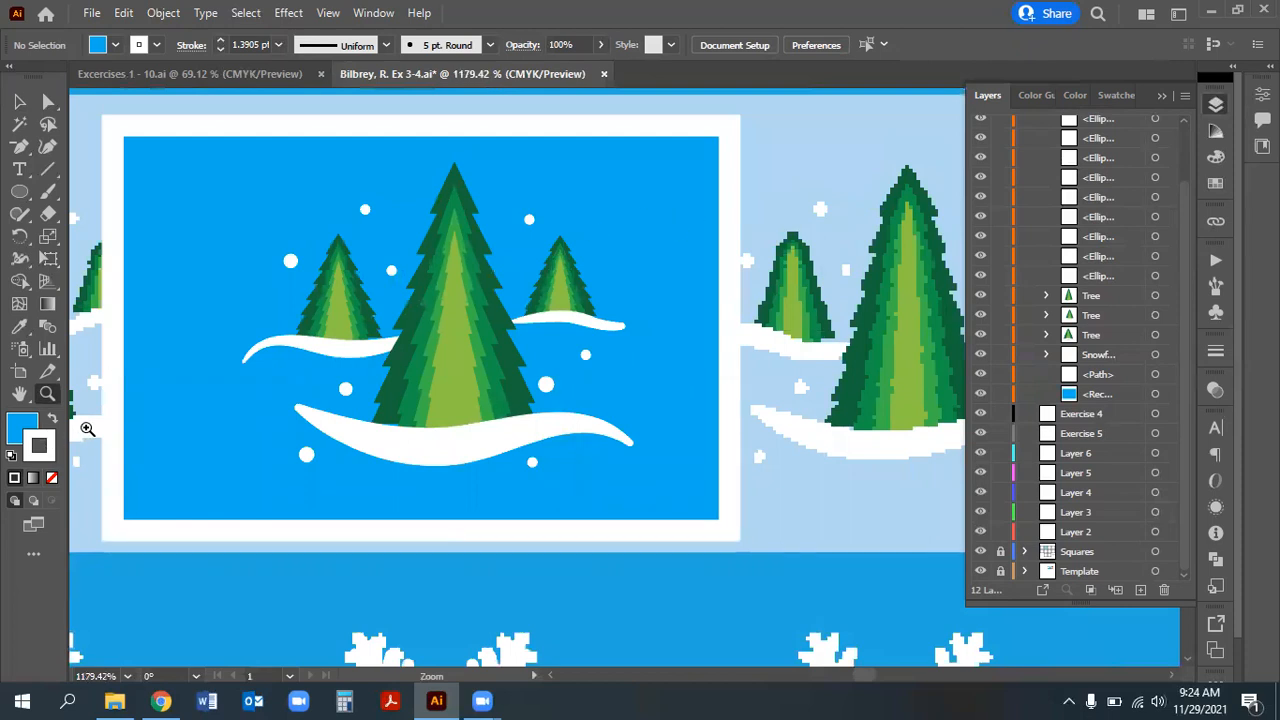
Recolor the background rectangle with the template's light blue and no stroke, sampled with the Eyedropper
{"action": "left_click", "coordinate": [19, 326]}
{"action": "left_click", "coordinate": [829, 138]}
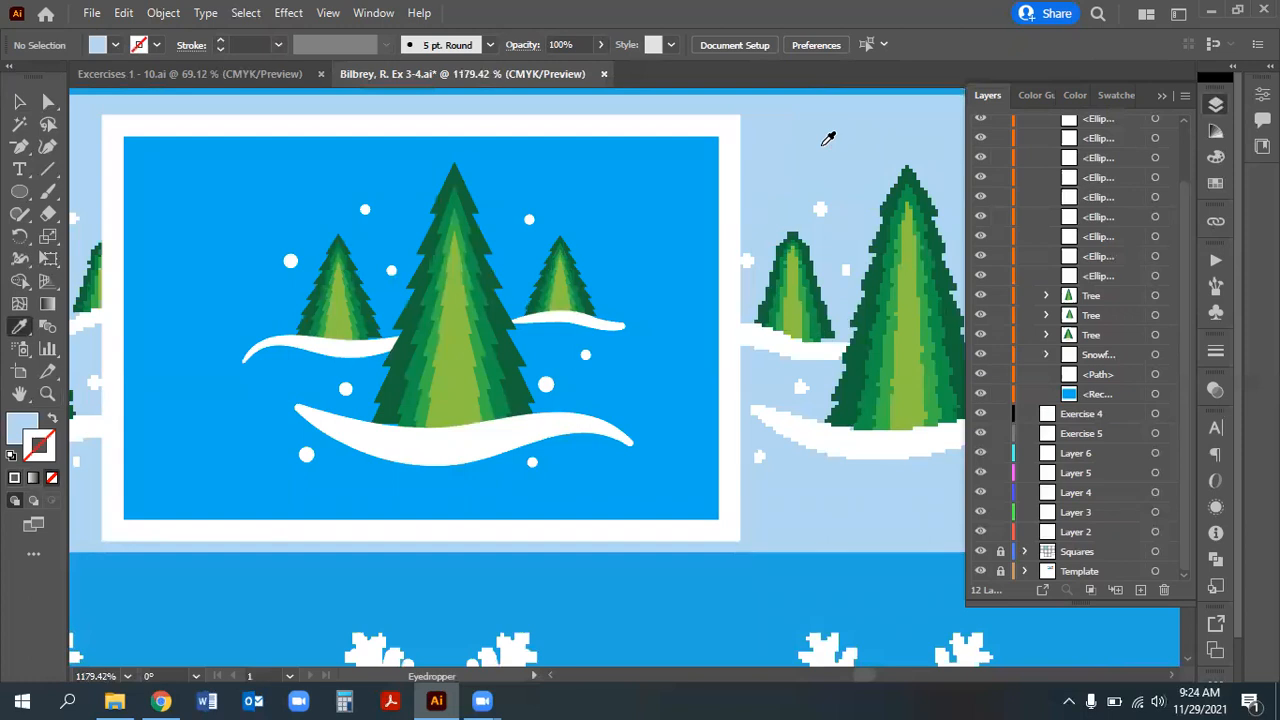
{"action": "left_click", "coordinate": [20, 428]}
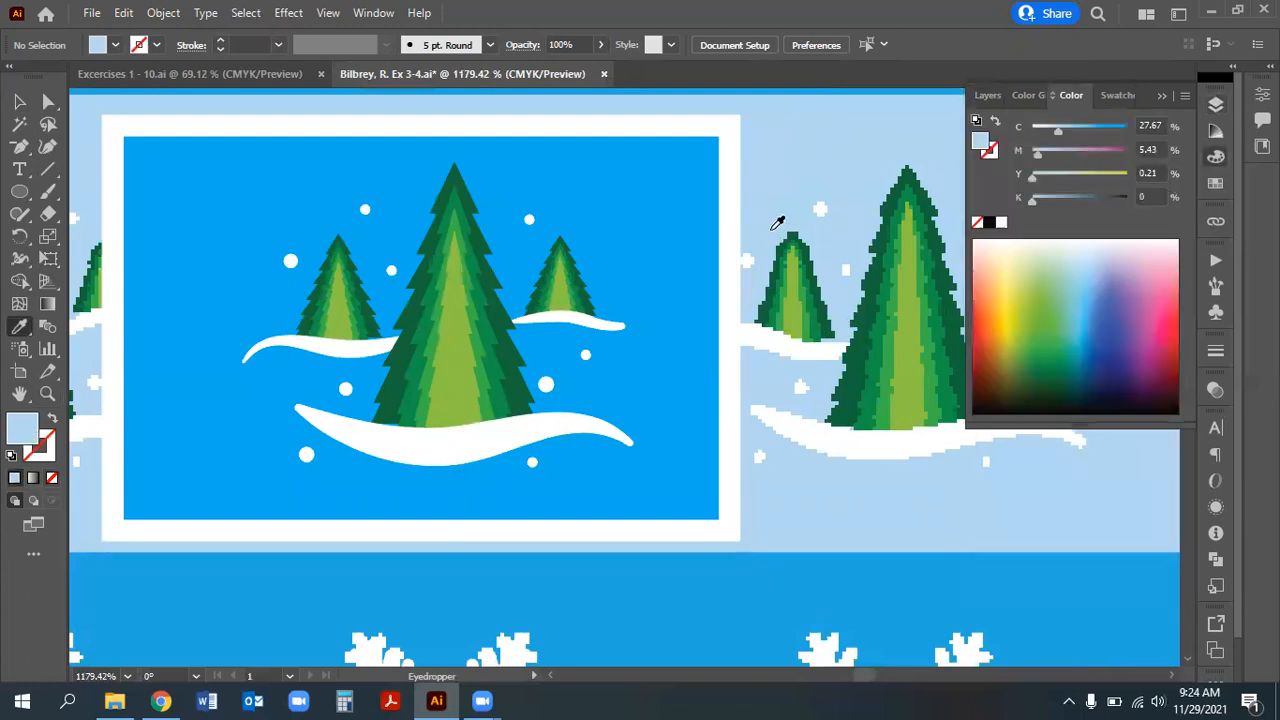
{"action": "left_click", "coordinate": [19, 101]}
{"action": "left_click", "coordinate": [178, 180]}
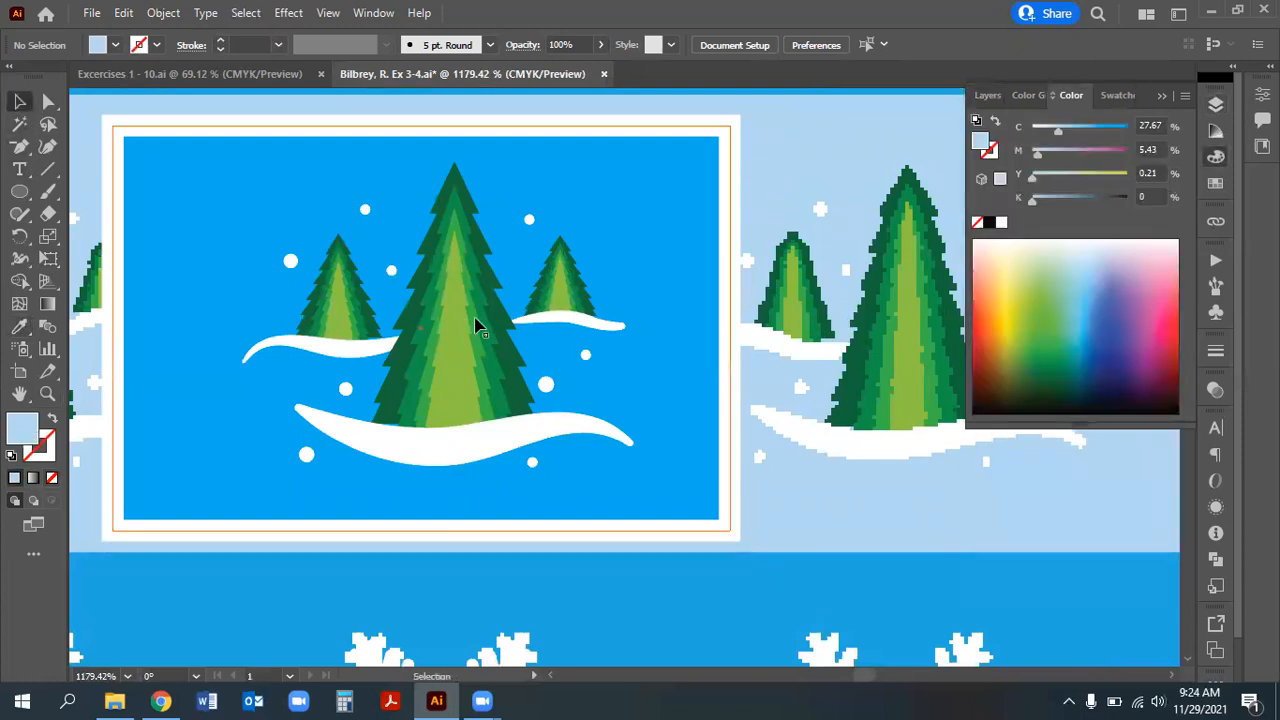
{"action": "left_click", "coordinate": [19, 326]}
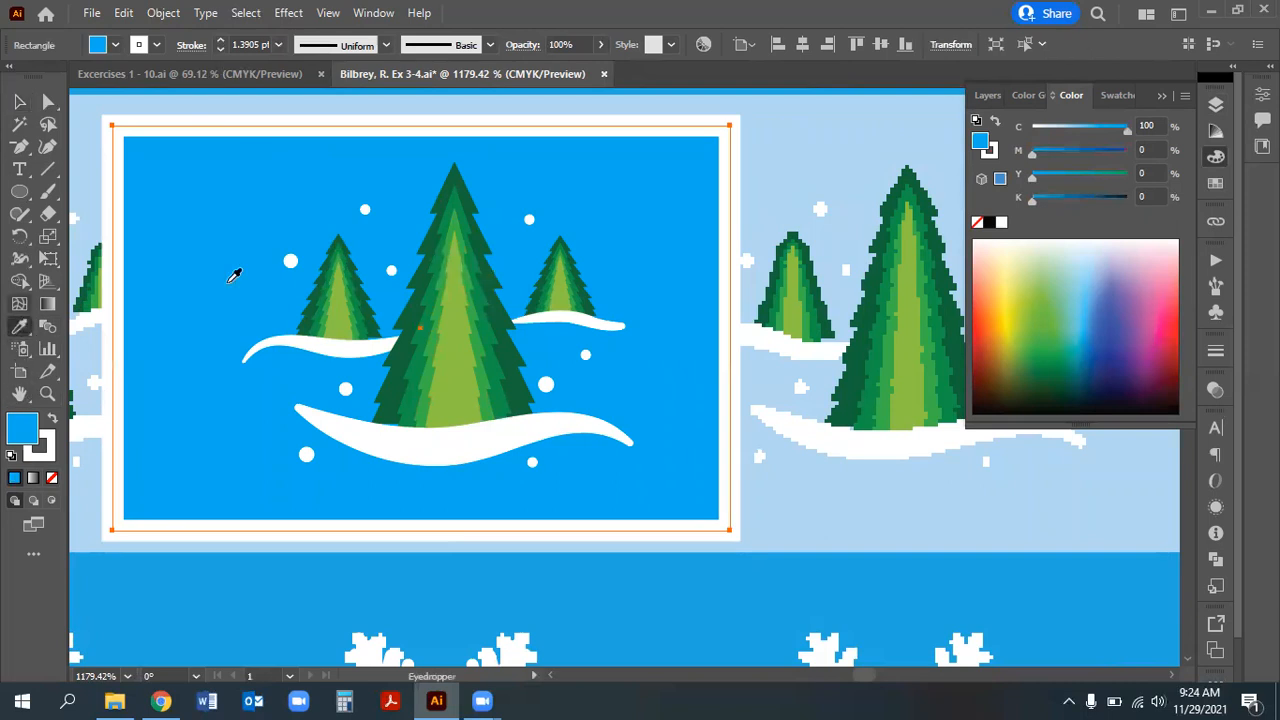
{"action": "left_click", "coordinate": [805, 133]}
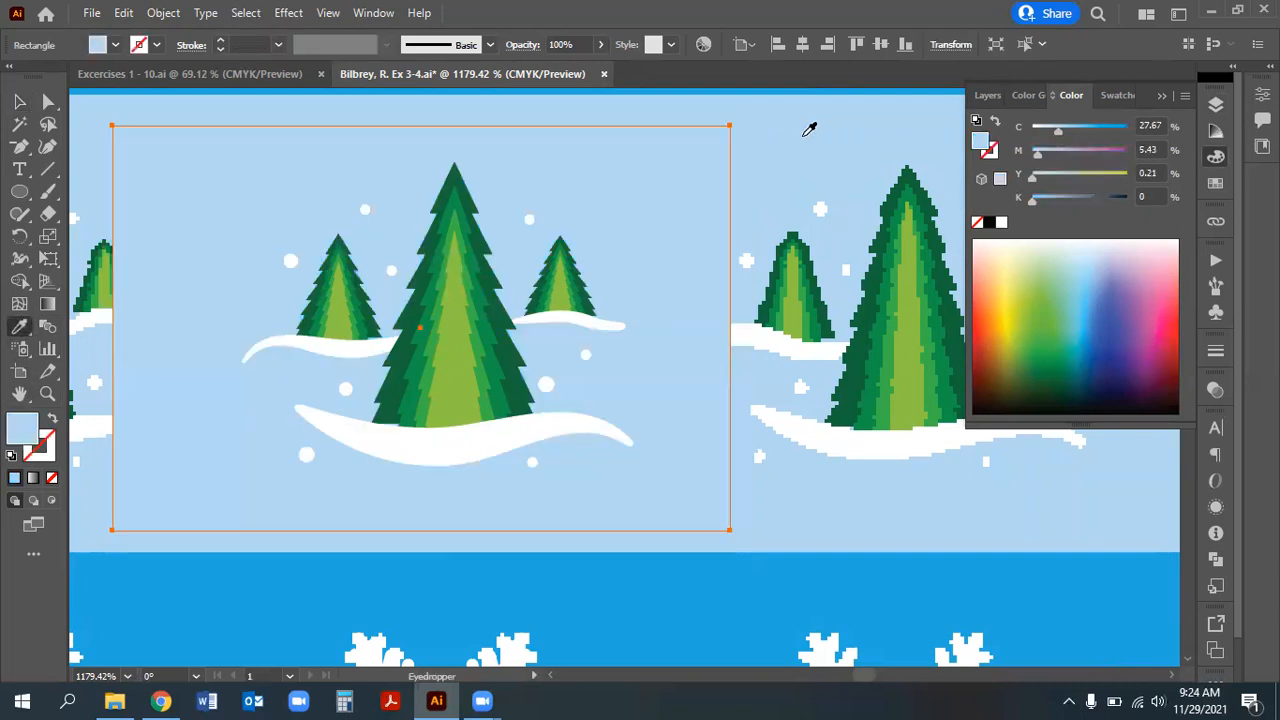
{"action": "left_click", "coordinate": [19, 101]}
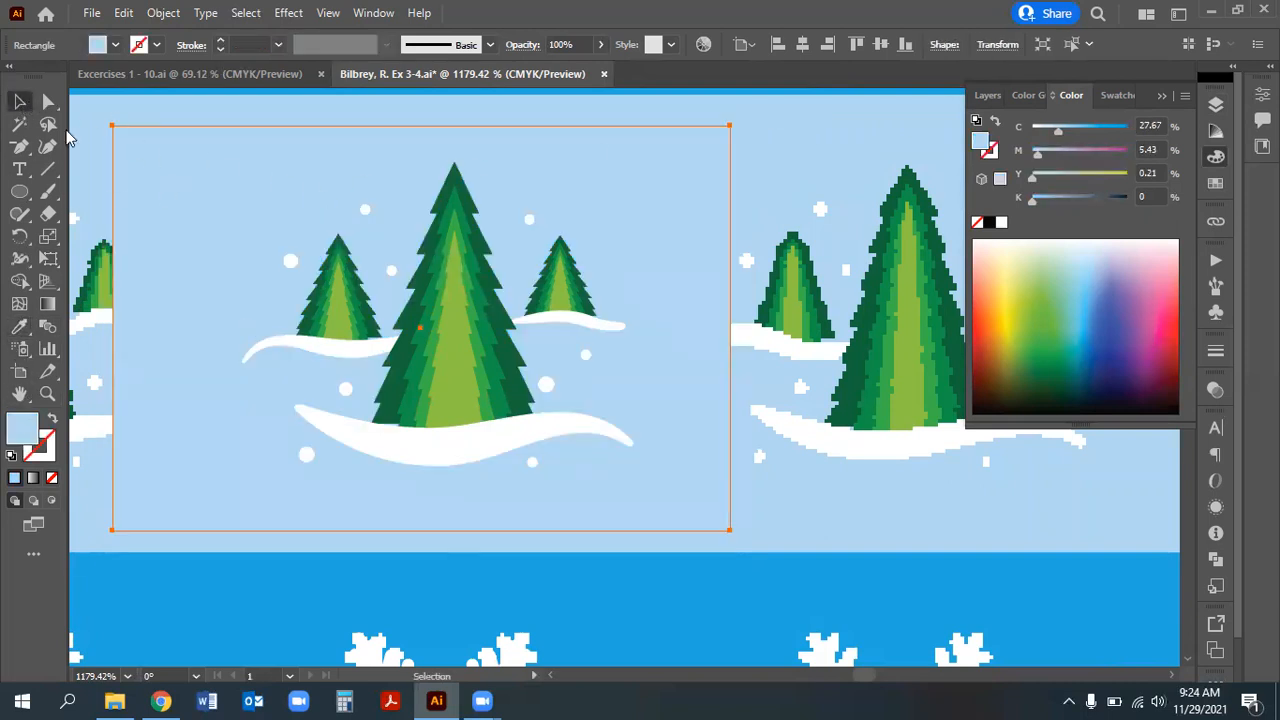
Try to fit the light blue rectangle to one template tile with Free Transform, pulling its upper-left corner inward
{"action": "left_click", "coordinate": [46, 260]}
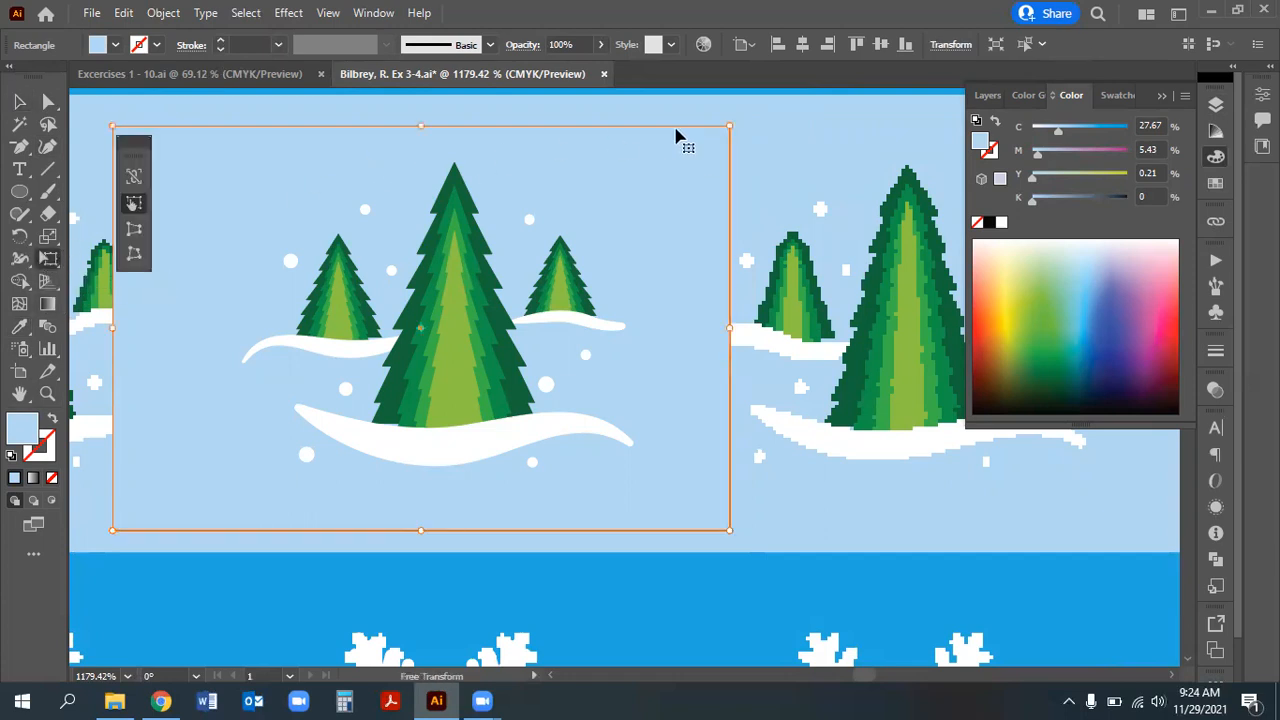
{"action": "left_click_drag", "start_coordinate": [113, 128], "coordinate": [226, 148]}
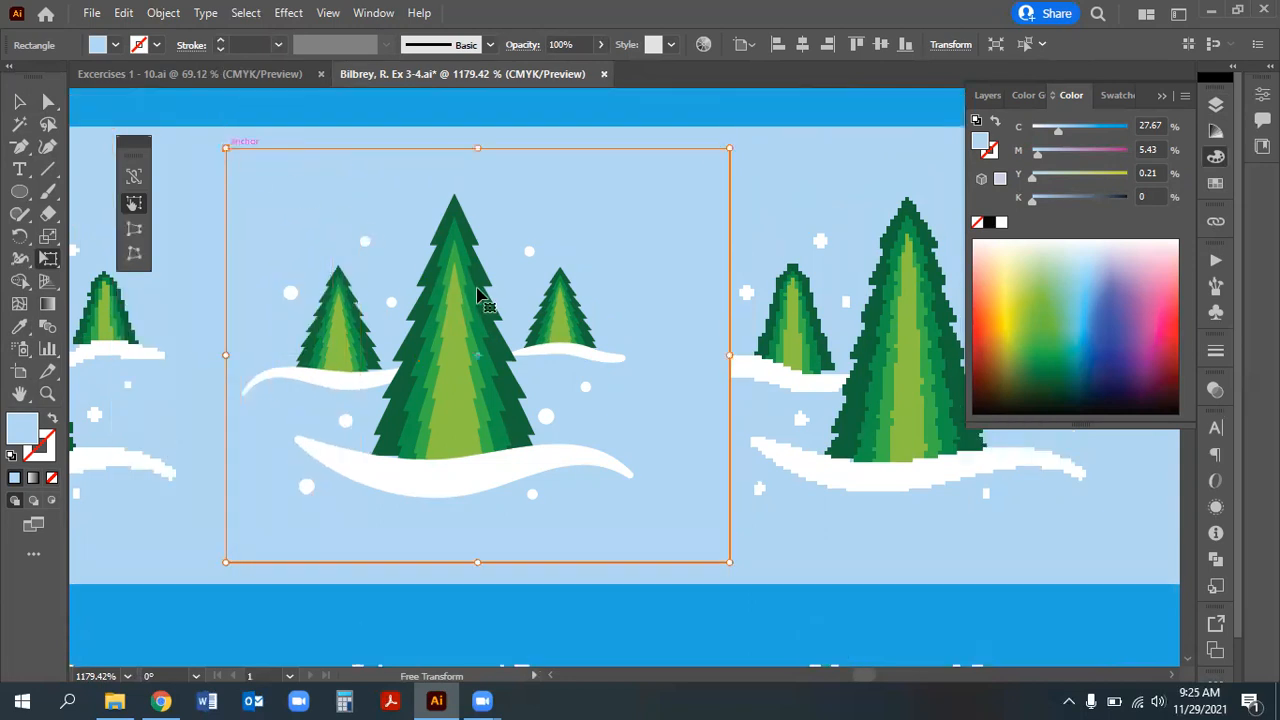
{"action": "left_click", "coordinate": [163, 12]}
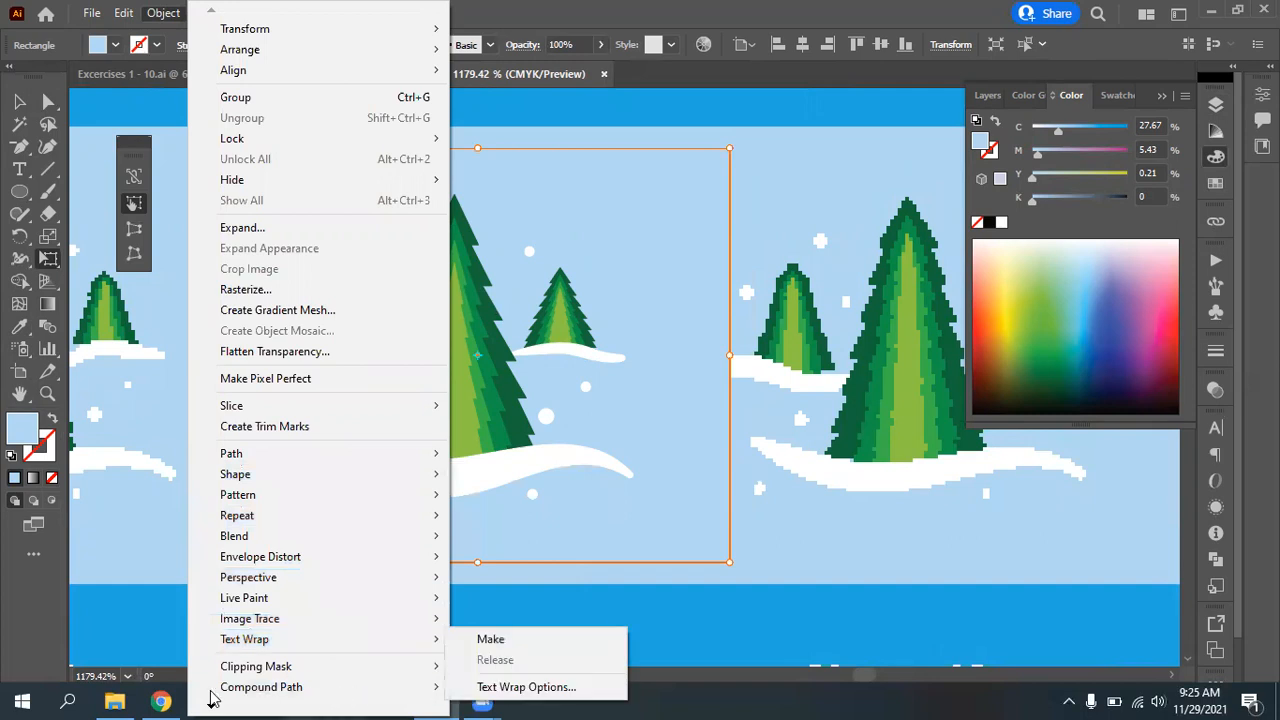
{"action": "mouse_move", "coordinate": [210, 699]}
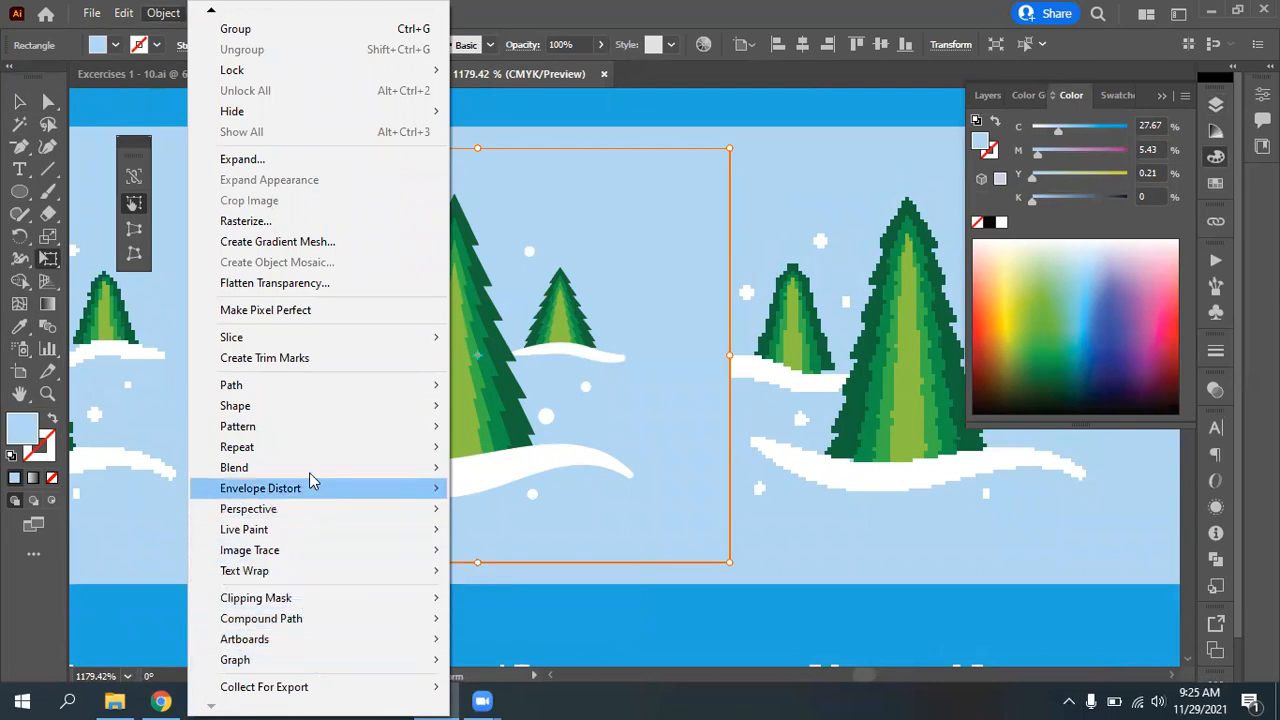
{"action": "left_click", "coordinate": [162, 14]}
Delete the old background rectangle and draw a light blue square from the large tree's center, matching the height of the template's tree band
{"action": "left_click", "coordinate": [80, 251]}
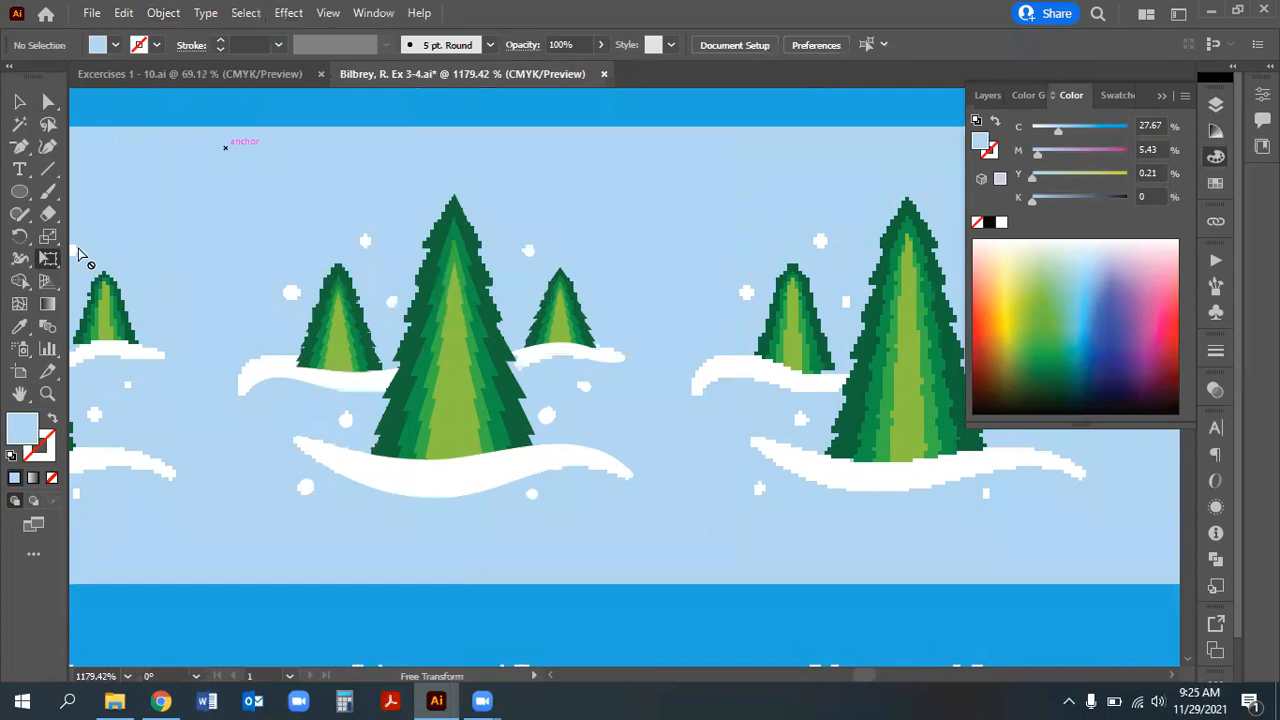
{"action": "left_click", "coordinate": [18, 197]}
{"action": "left_click_drag", "start_coordinate": [18, 197], "coordinate": [76, 196]}
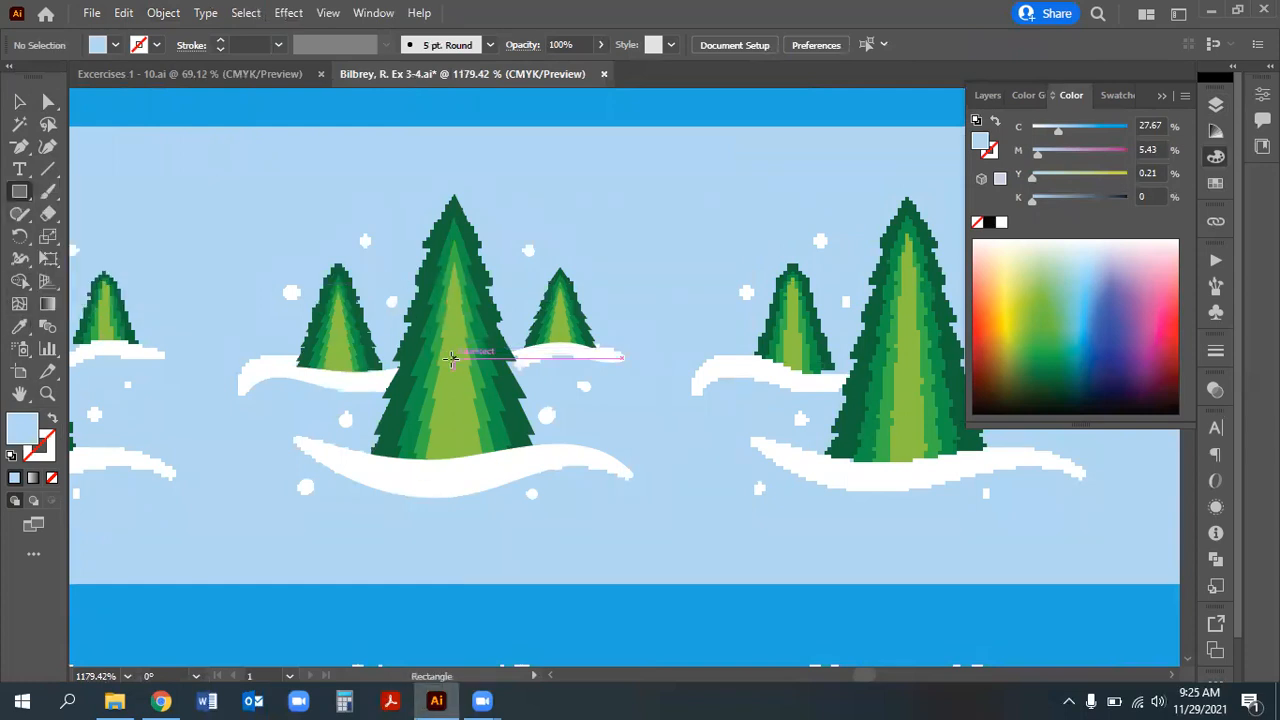
{"action": "left_click_drag", "start_coordinate": [451, 358], "coordinate": [230, 127]}
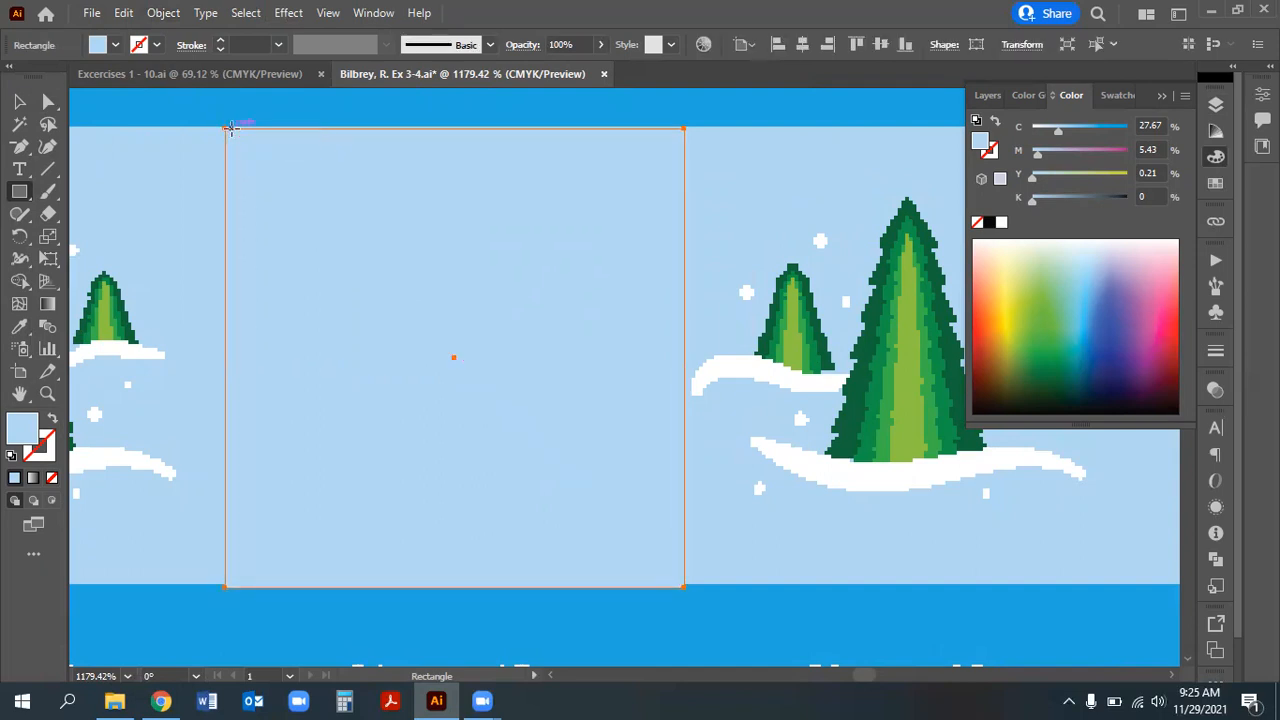
{"action": "key", "text": "Up"}
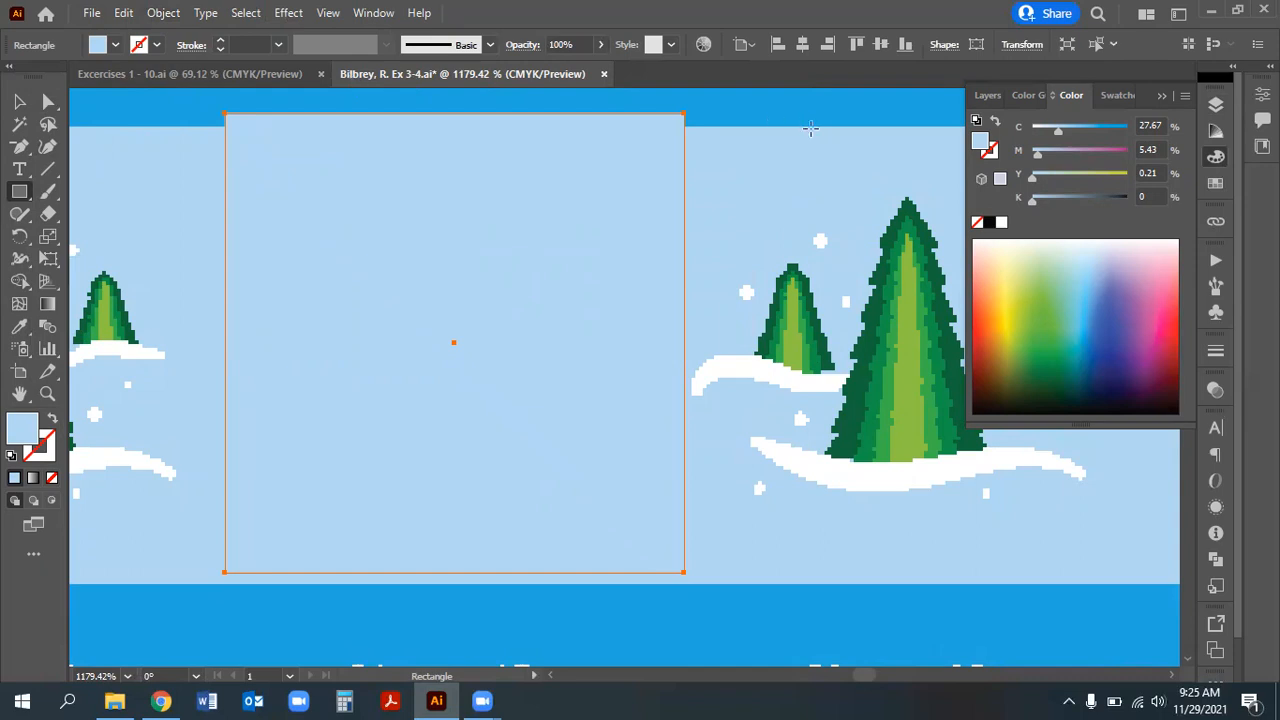
{"action": "left_click", "coordinate": [19, 101]}
{"action": "mouse_move", "coordinate": [323, 260]}
{"action": "left_mouse_down"}
{"action": "mouse_move", "coordinate": [426, 287]}
{"action": "mouse_move", "coordinate": [283, 268]}
{"action": "mouse_move", "coordinate": [314, 271]}
{"action": "mouse_move", "coordinate": [323, 375]}
{"action": "mouse_move", "coordinate": [303, 321]}
{"action": "mouse_move", "coordinate": [300, 240]}
{"action": "mouse_move", "coordinate": [308, 271]}
{"action": "left_mouse_up"}
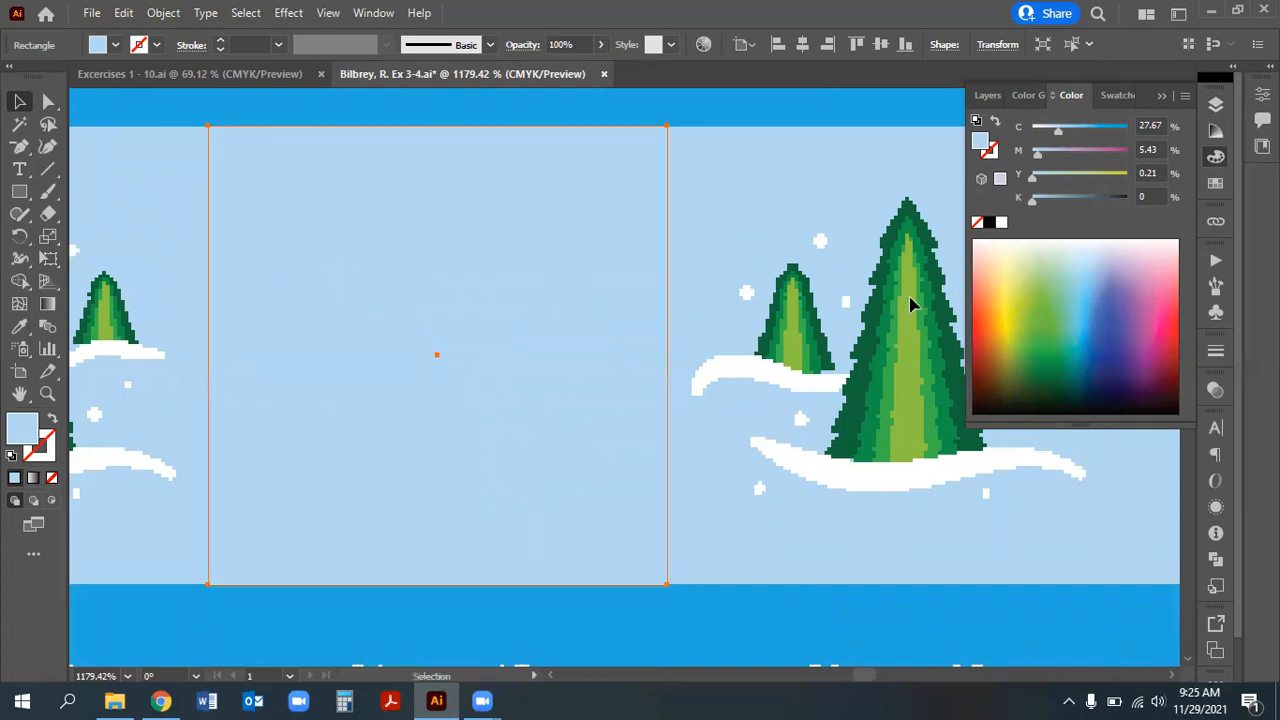
Move the light blue square to the bottom of the Exercise 3 layer and nudge it right to center it behind the trees
{"action": "left_click", "coordinate": [1212, 106]}
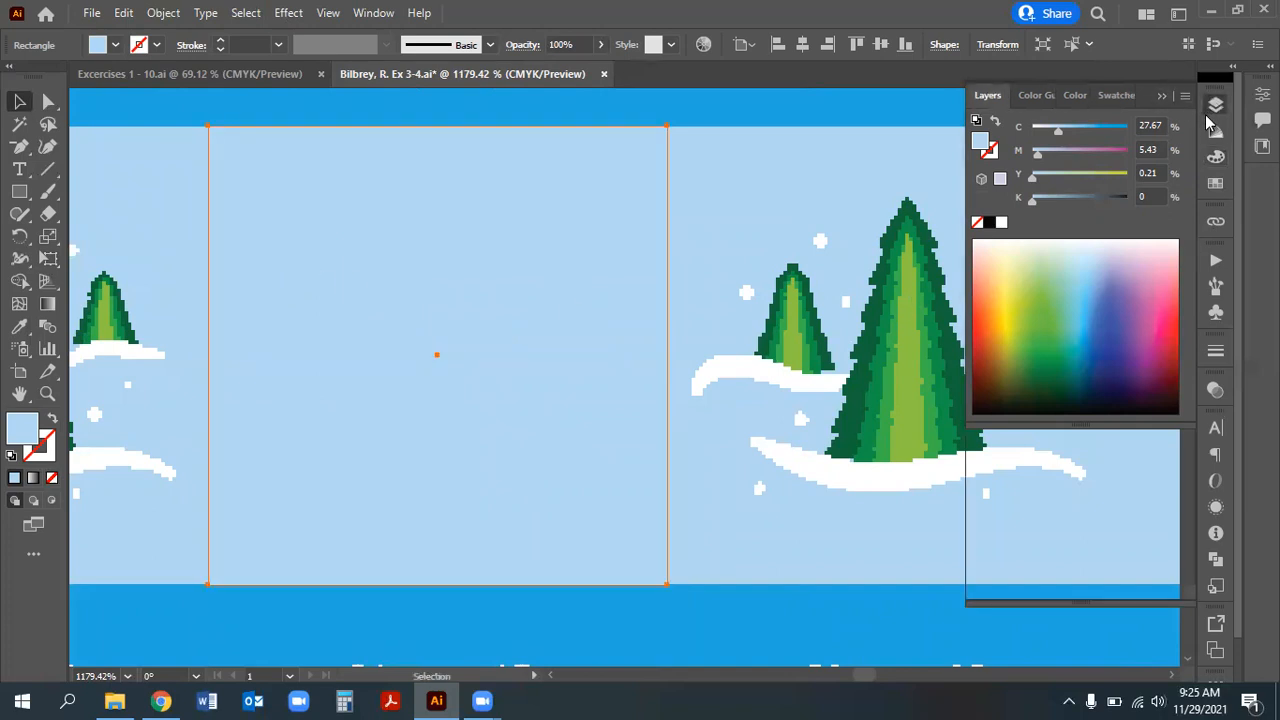
{"action": "left_click_drag", "start_coordinate": [1110, 479], "coordinate": [1108, 468]}
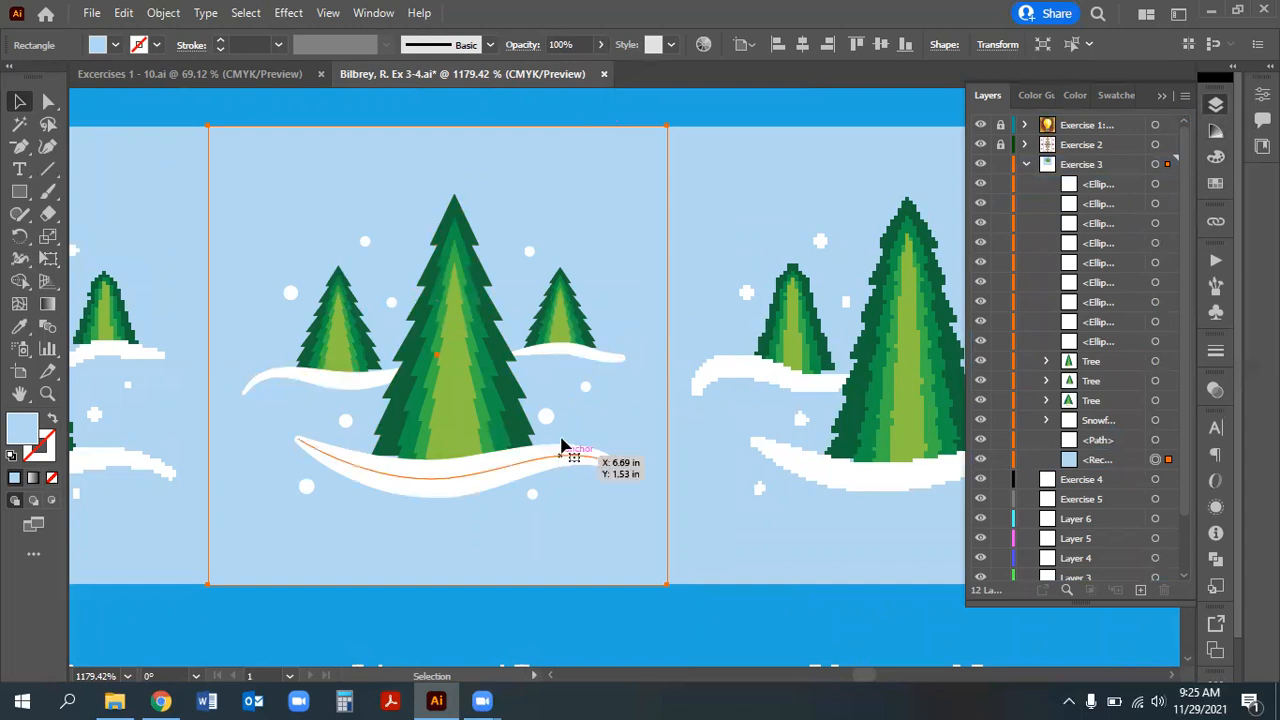
{"action": "key", "text": "Right"}
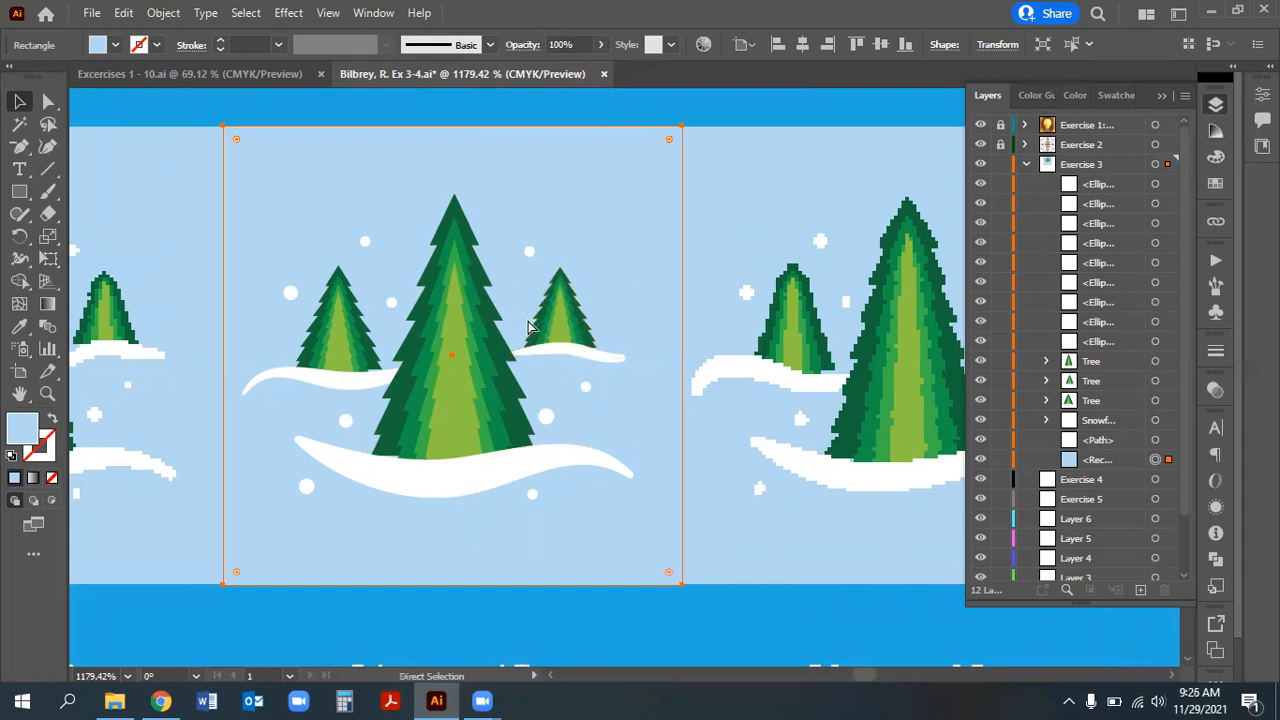
Duplicate the light blue square straight down behind the snowflake, directly below the tree square
{"action": "scroll", "coordinate": [530, 328], "scroll_direction": "down", "scroll_amount": 3}
{"action": "scroll", "coordinate": [668, 268], "scroll_direction": "down", "scroll_amount": 1}
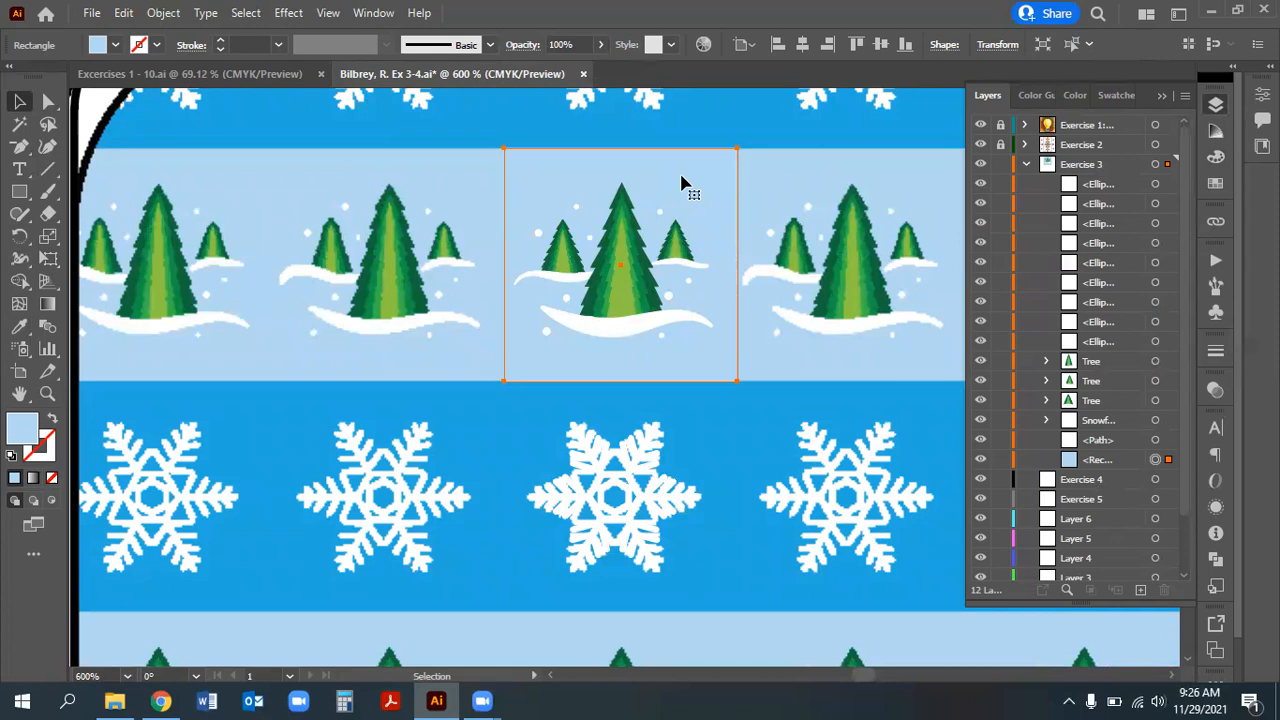
{"action": "left_click_drag", "start_coordinate": [681, 183], "coordinate": [683, 415]}
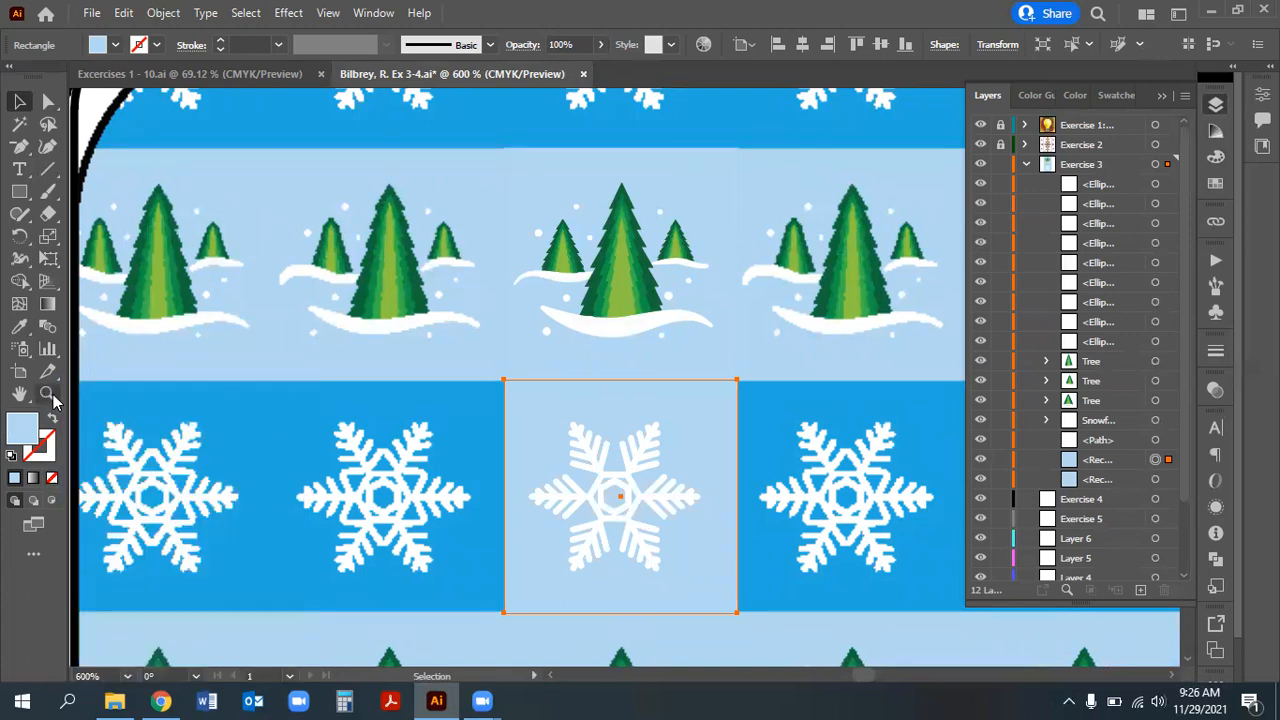
Center the copied square on the snowflake and shift the tree square slightly left to line up with it
{"action": "key", "text": "z"}
{"action": "left_click_drag", "start_coordinate": [795, 508], "coordinate": [1030, 530]}
{"action": "scroll", "coordinate": [443, 480], "scroll_direction": "down", "scroll_amount": 1}
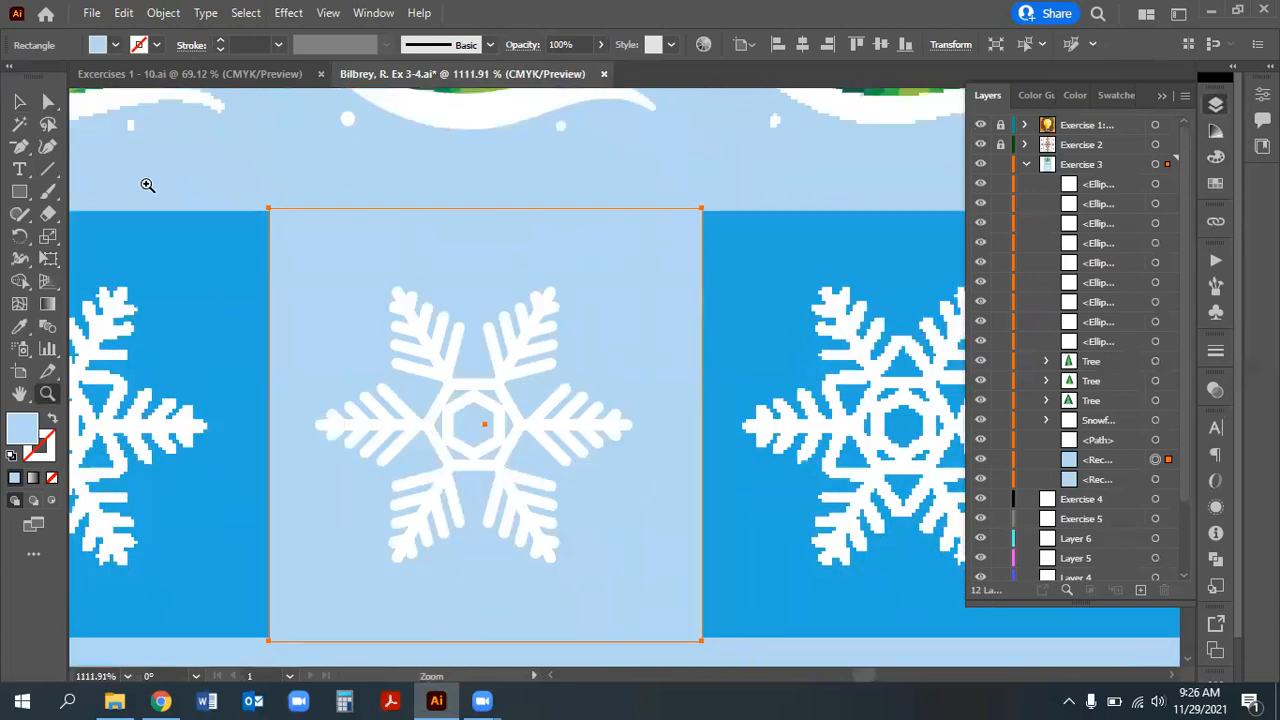
{"action": "left_click", "coordinate": [19, 101]}
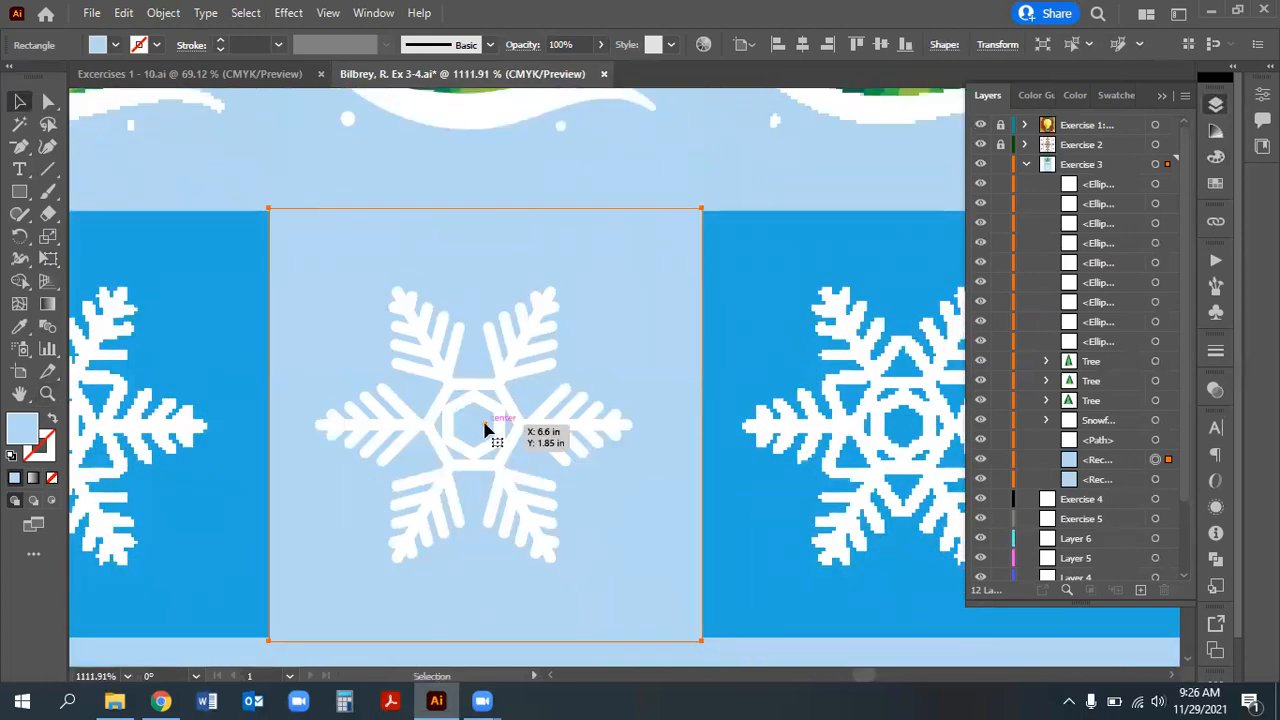
{"action": "left_click_drag", "start_coordinate": [484, 428], "coordinate": [476, 432]}
{"action": "left_click", "coordinate": [432, 205]}
{"action": "left_click_drag", "start_coordinate": [458, 209], "coordinate": [450, 209]}
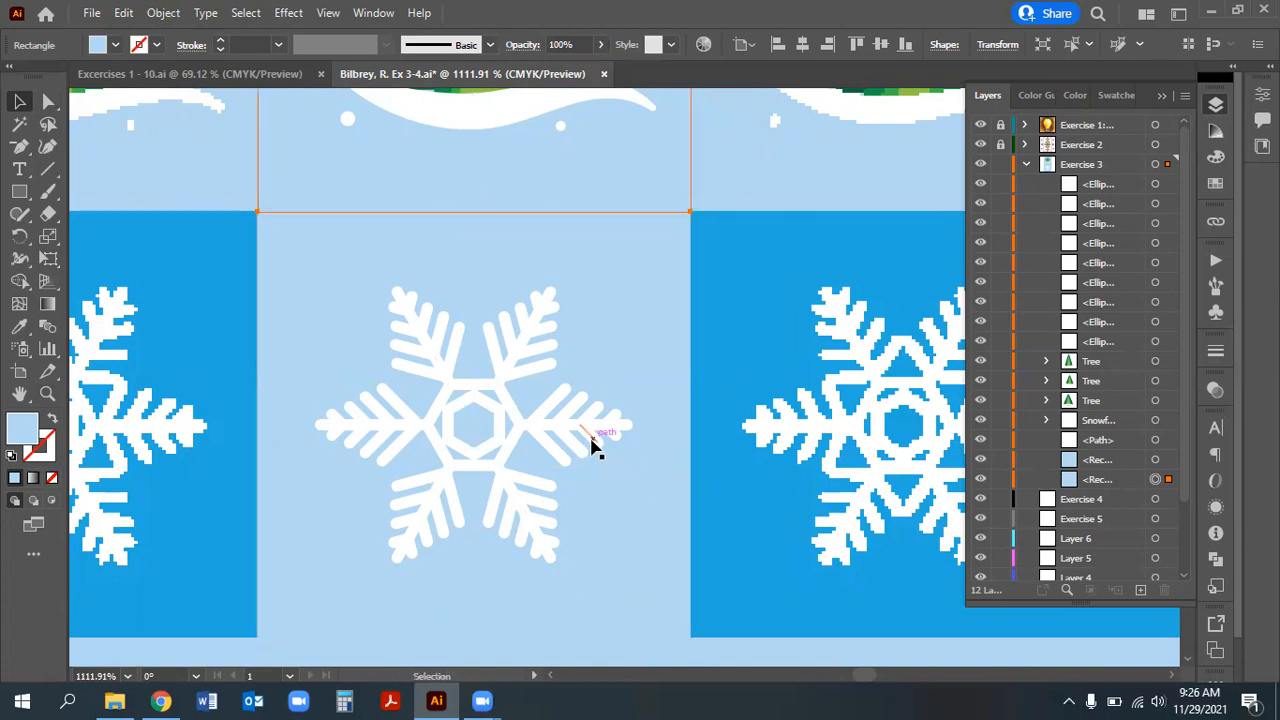
Fill the square behind the snowflake with the template's darker blue, sampled with the Eyedropper
{"action": "left_click", "coordinate": [415, 271]}
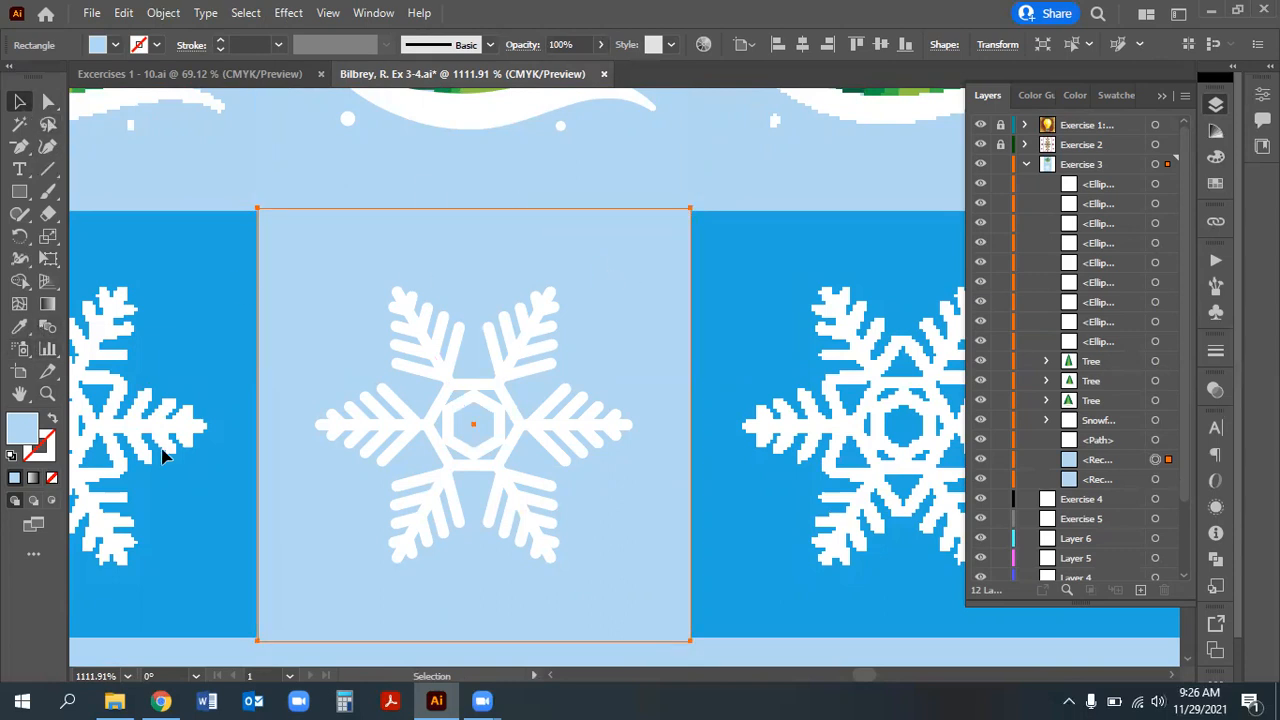
{"action": "left_click", "coordinate": [19, 327]}
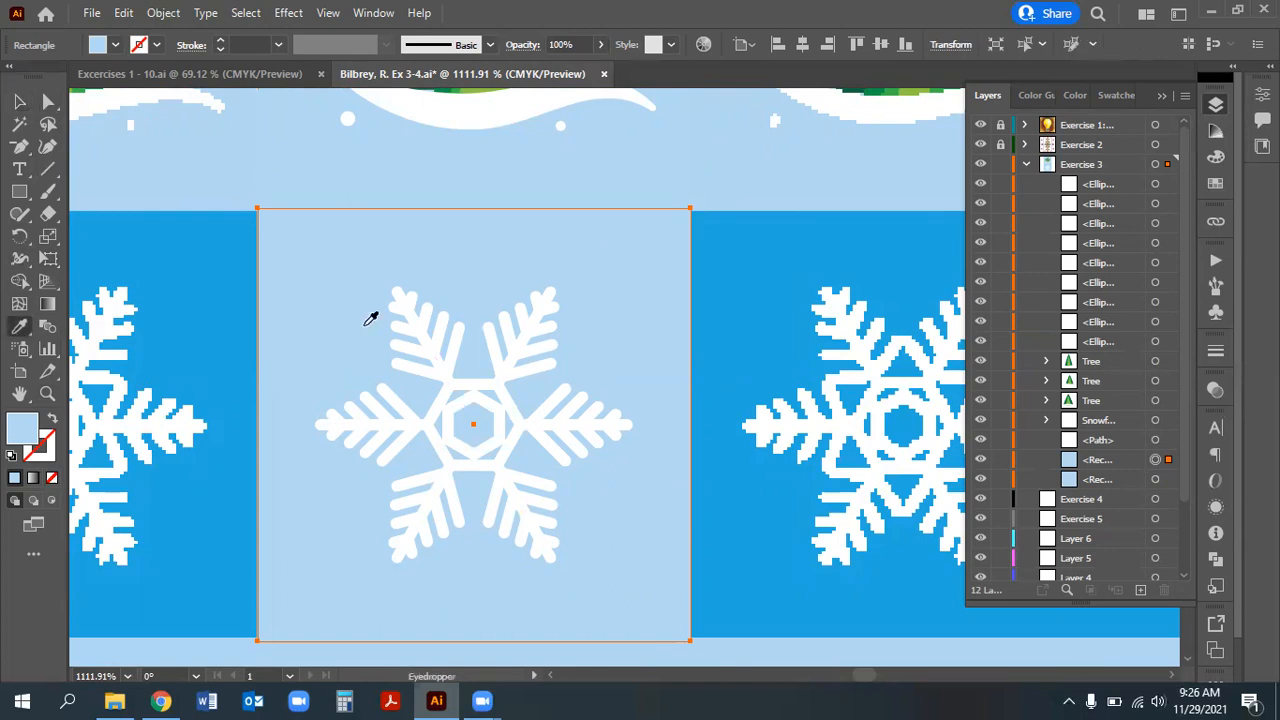
{"action": "left_click", "coordinate": [742, 285]}
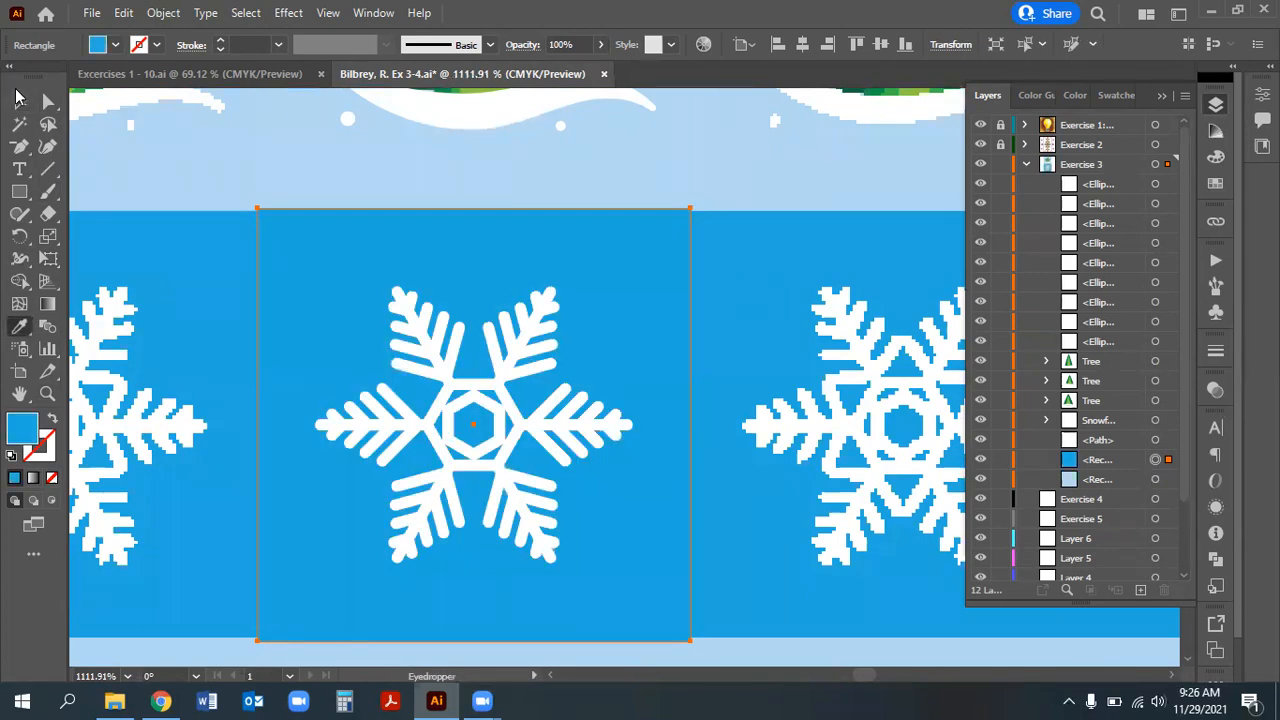
{"action": "left_click", "coordinate": [19, 101]}
{"action": "left_click", "coordinate": [766, 652]}
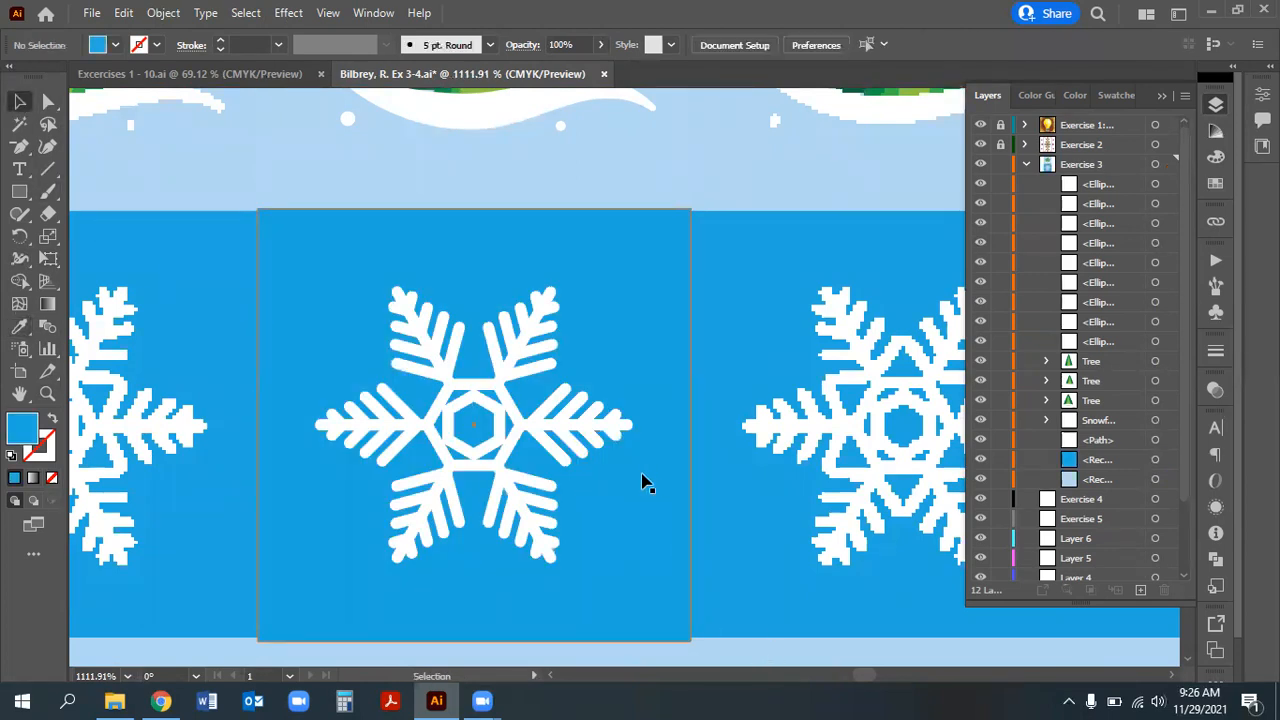
Check the snowflake and tree tiles against the surrounding pattern and hide the Template layer
{"action": "scroll", "coordinate": [514, 529], "scroll_direction": "up", "scroll_amount": 1}
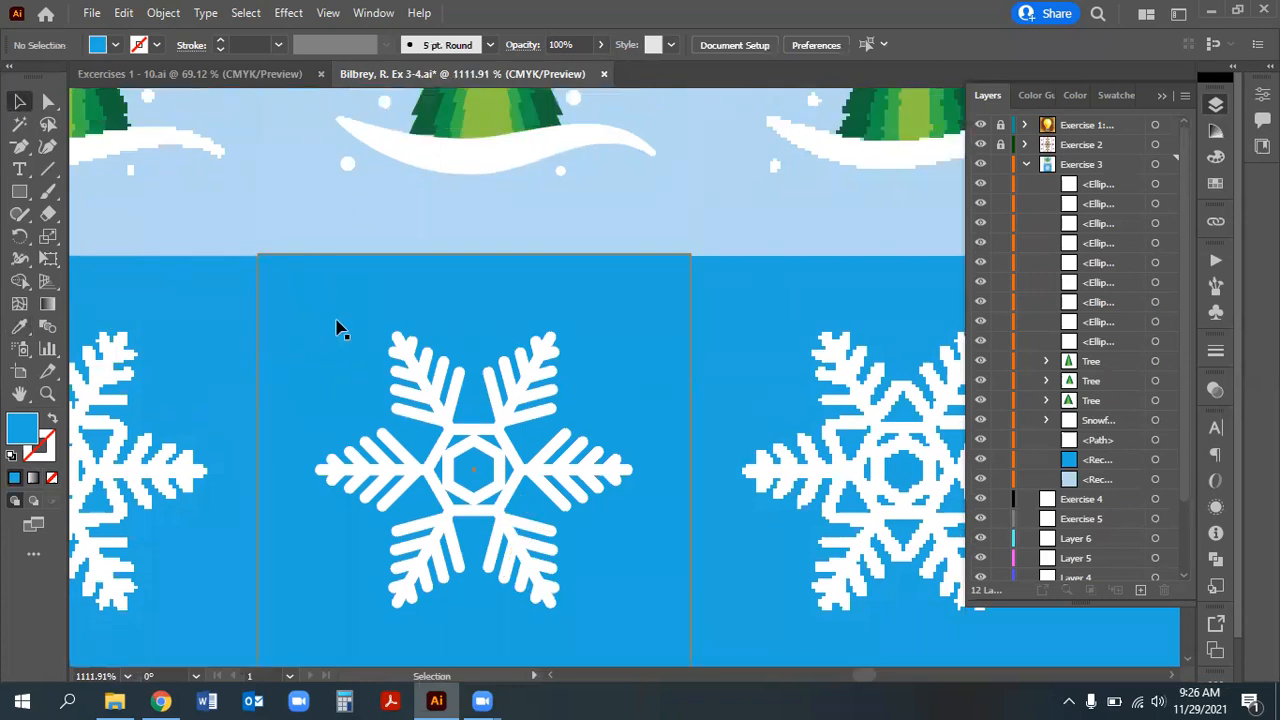
{"action": "scroll", "coordinate": [457, 391], "scroll_direction": "down", "scroll_amount": 1}
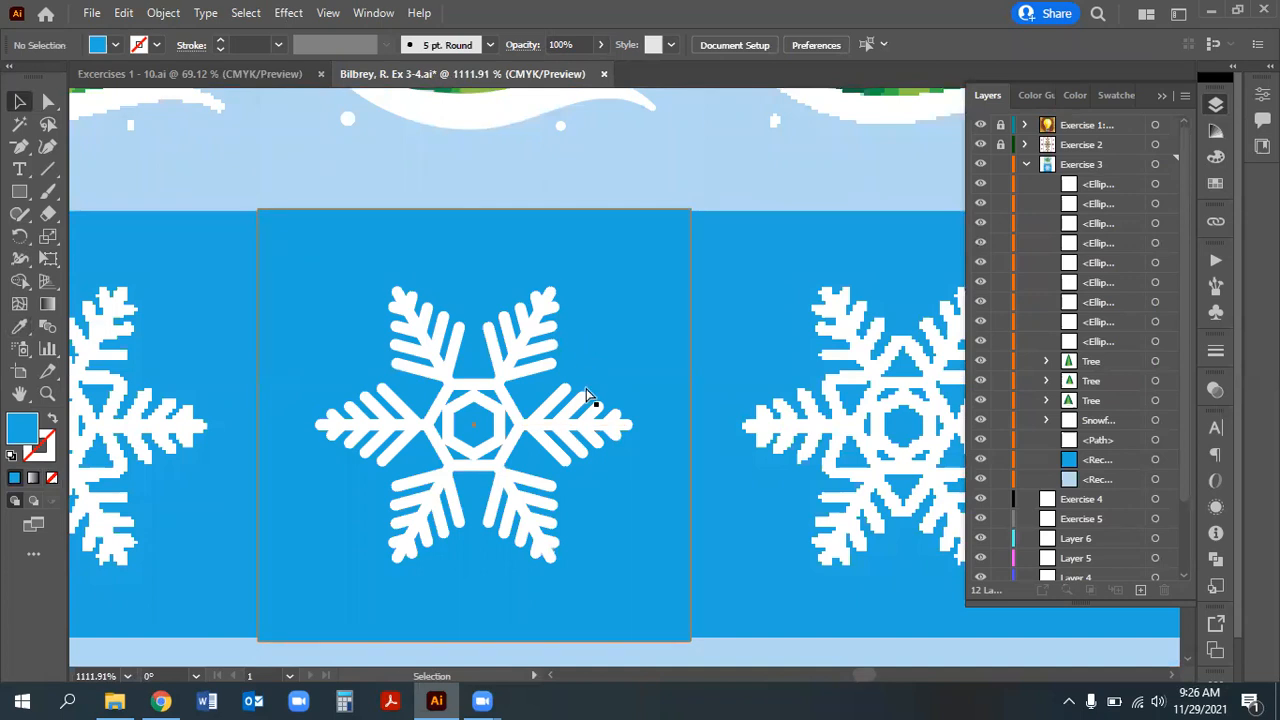
{"action": "scroll", "coordinate": [588, 395], "scroll_direction": "down", "scroll_amount": 3}
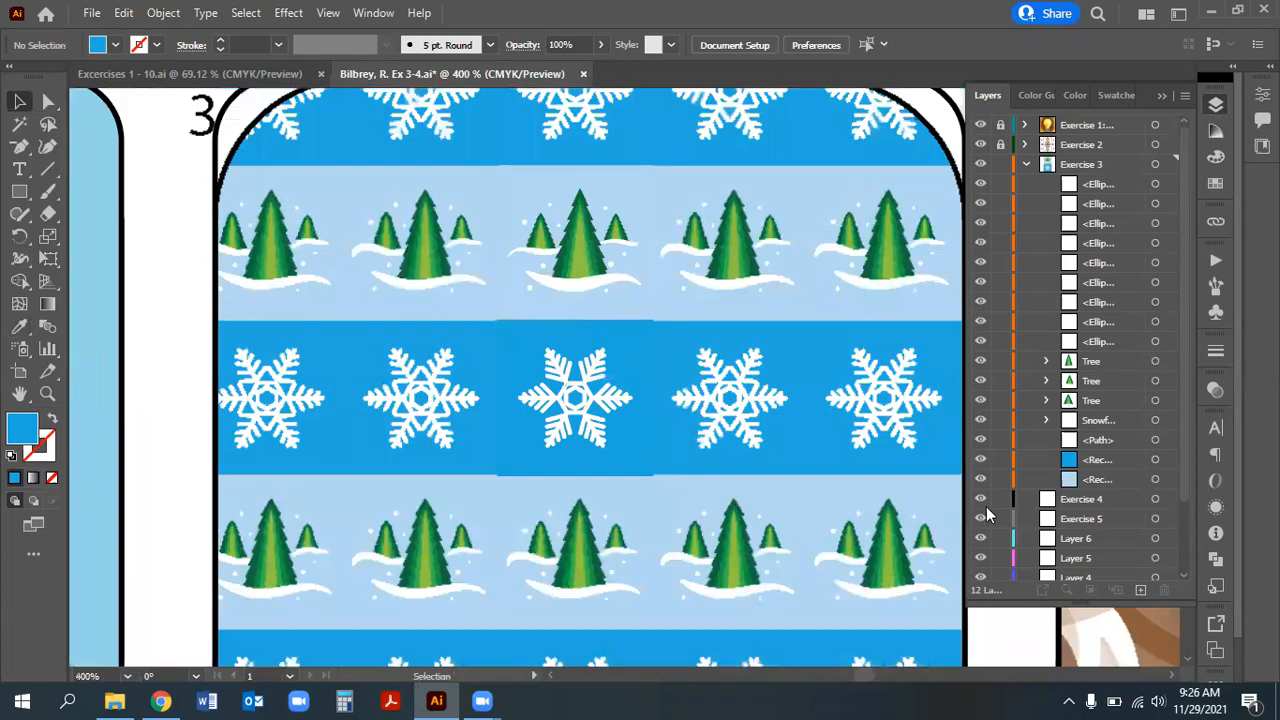
{"action": "left_click_drag", "start_coordinate": [1183, 379], "coordinate": [1194, 576]}
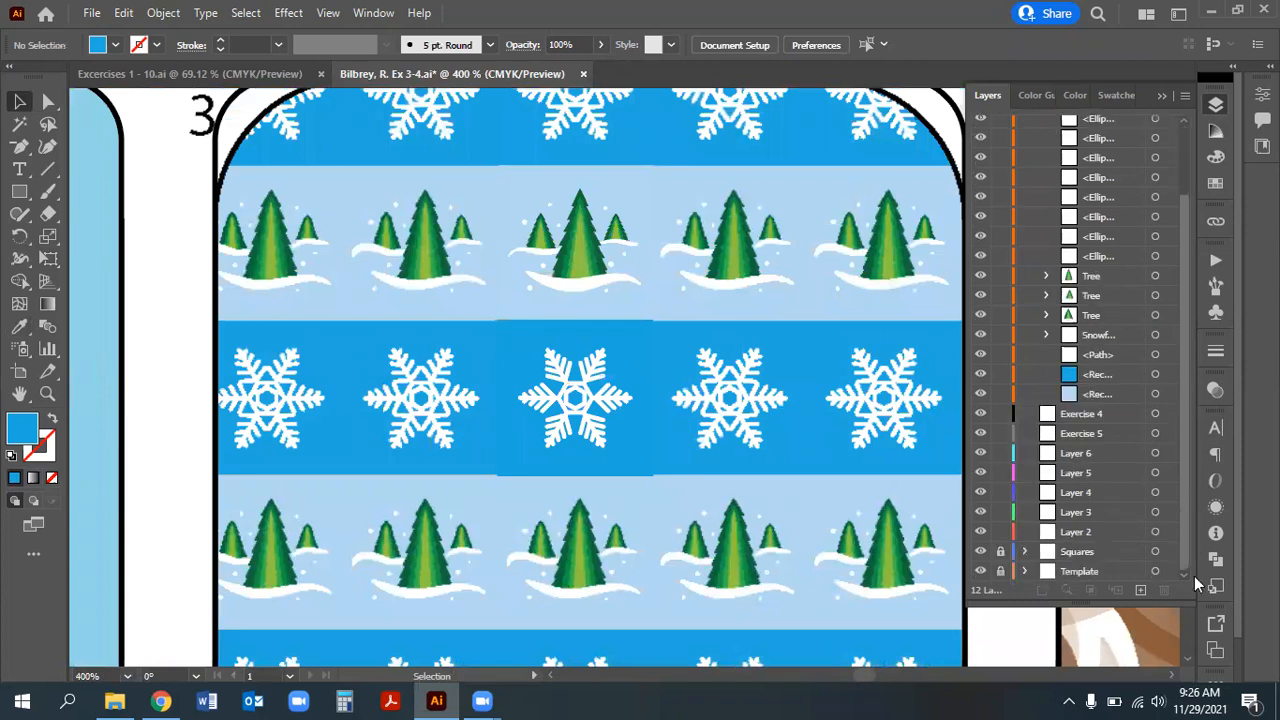
{"action": "left_click", "coordinate": [980, 571]}
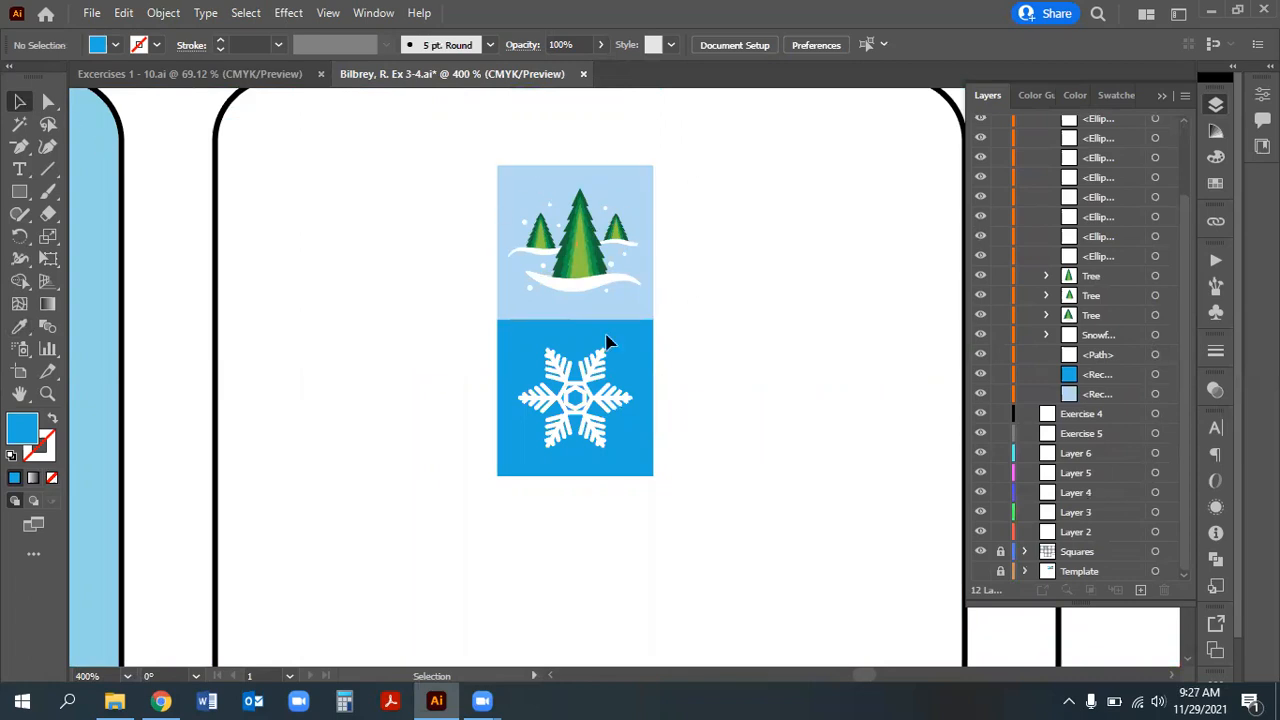
Group the three trees, snow and light blue square into one tree tile
{"action": "key", "text": "ctrl+a"}
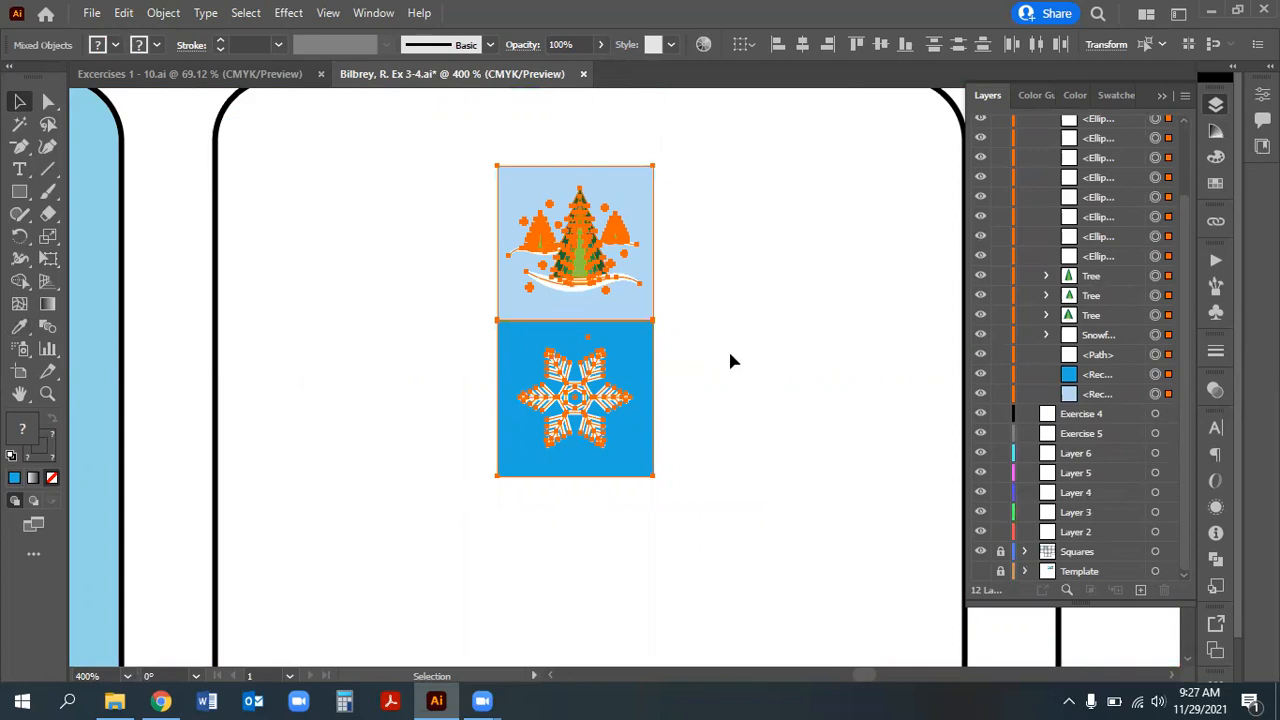
{"action": "scroll", "coordinate": [489, 209], "scroll_direction": "up", "scroll_amount": 1}
{"action": "left_click_drag", "start_coordinate": [407, 148], "coordinate": [690, 329]}
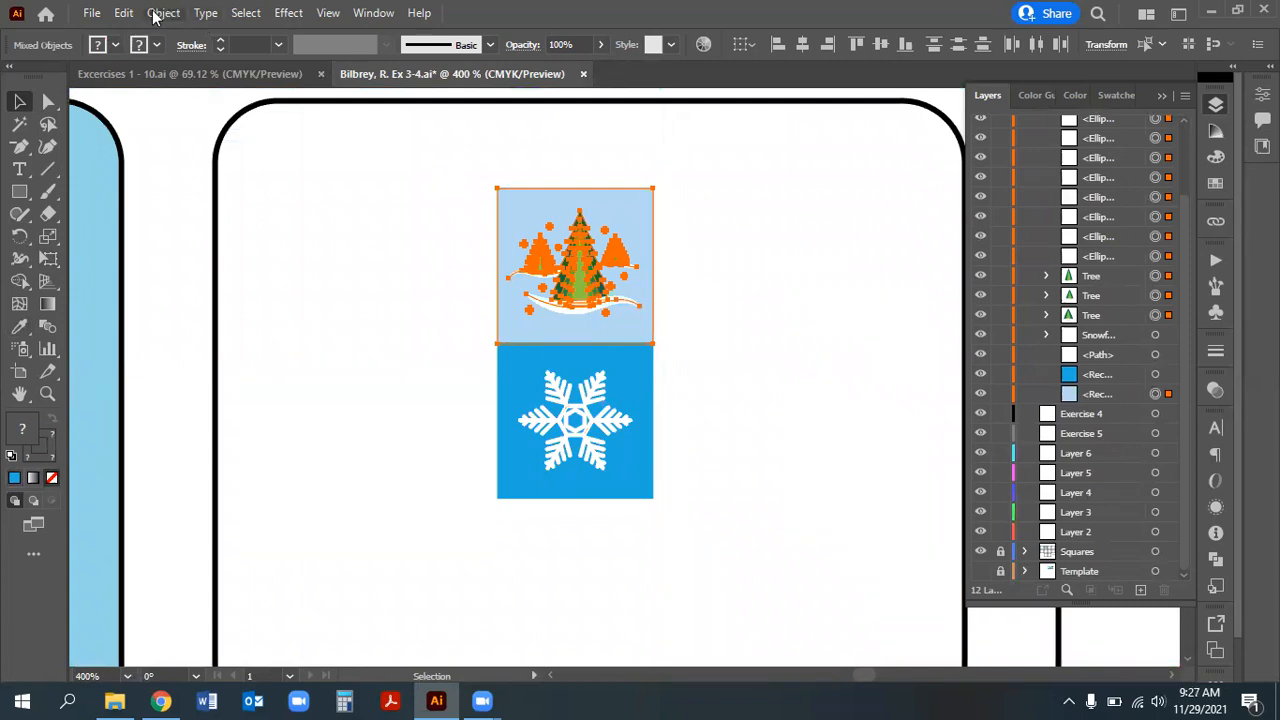
{"action": "key", "text": "alt+o"}
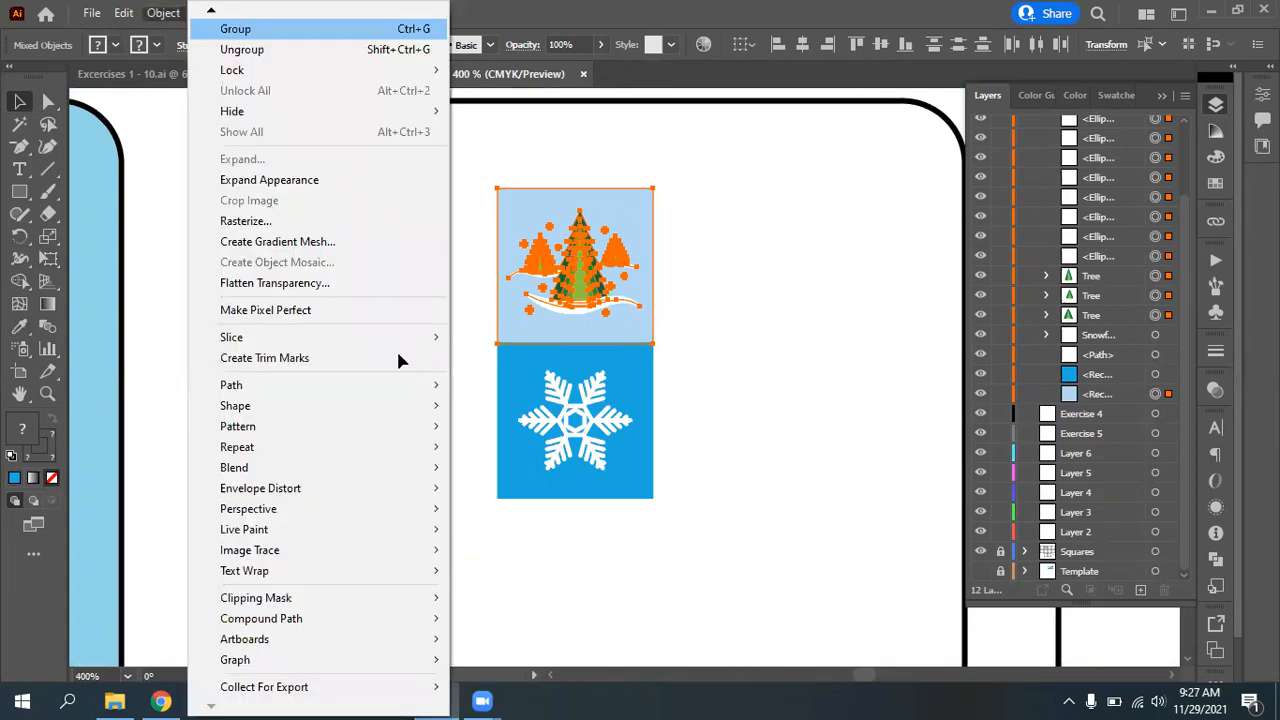
{"action": "key", "text": "Return"}
Group the snowflake with its darker blue square
{"action": "left_click_drag", "start_coordinate": [728, 462], "coordinate": [597, 415]}
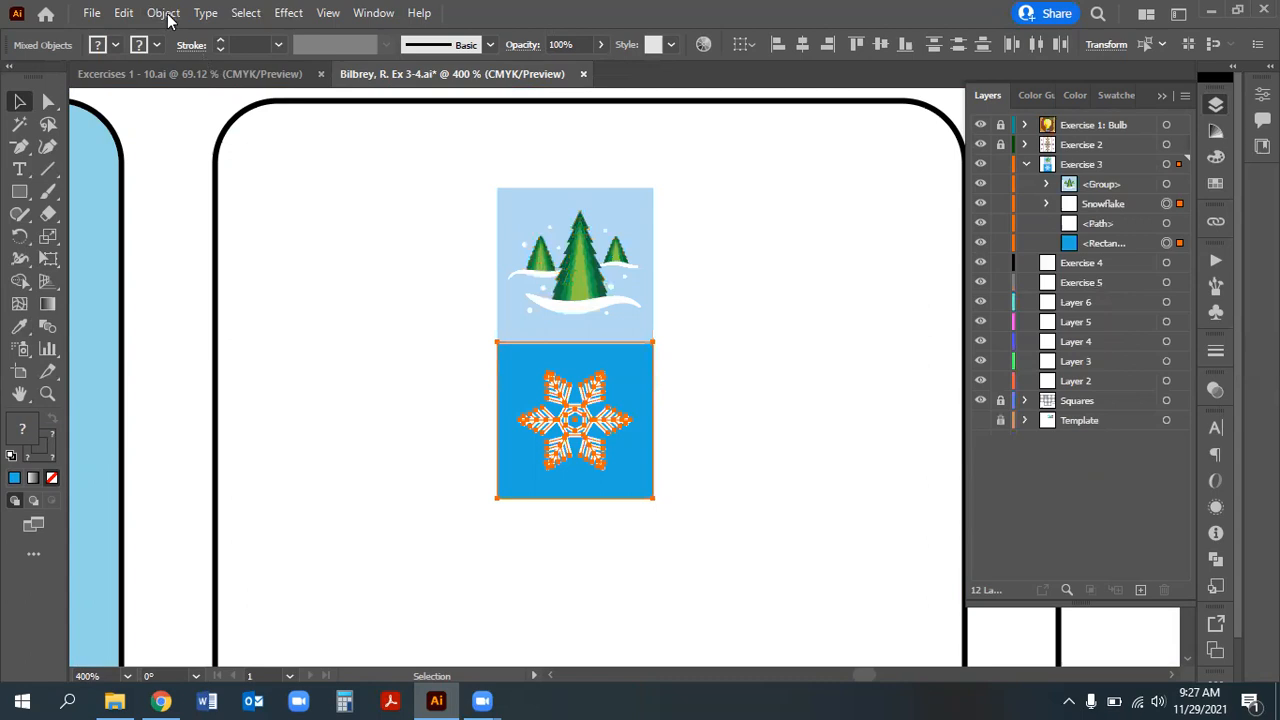
{"action": "key", "text": "alt+o"}
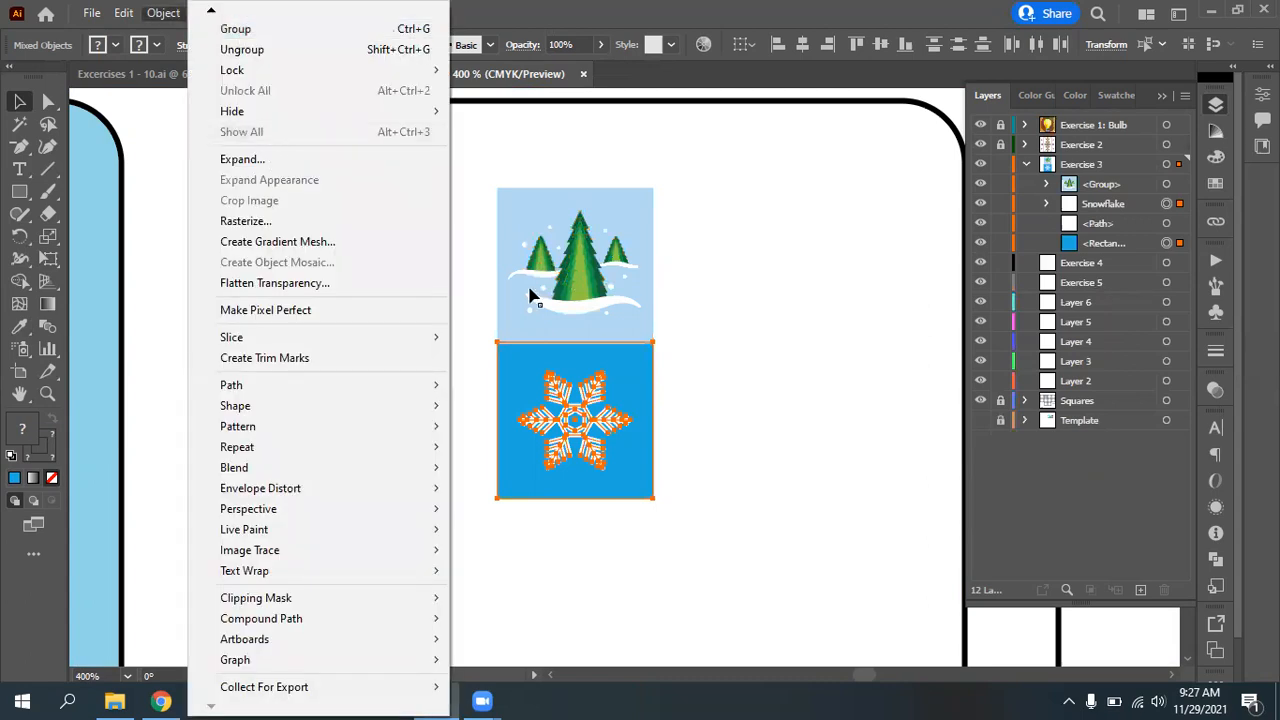
{"action": "left_click", "coordinate": [775, 431]}
{"action": "key", "text": "ctrl"}
{"action": "key", "text": "ctrl+minus"}
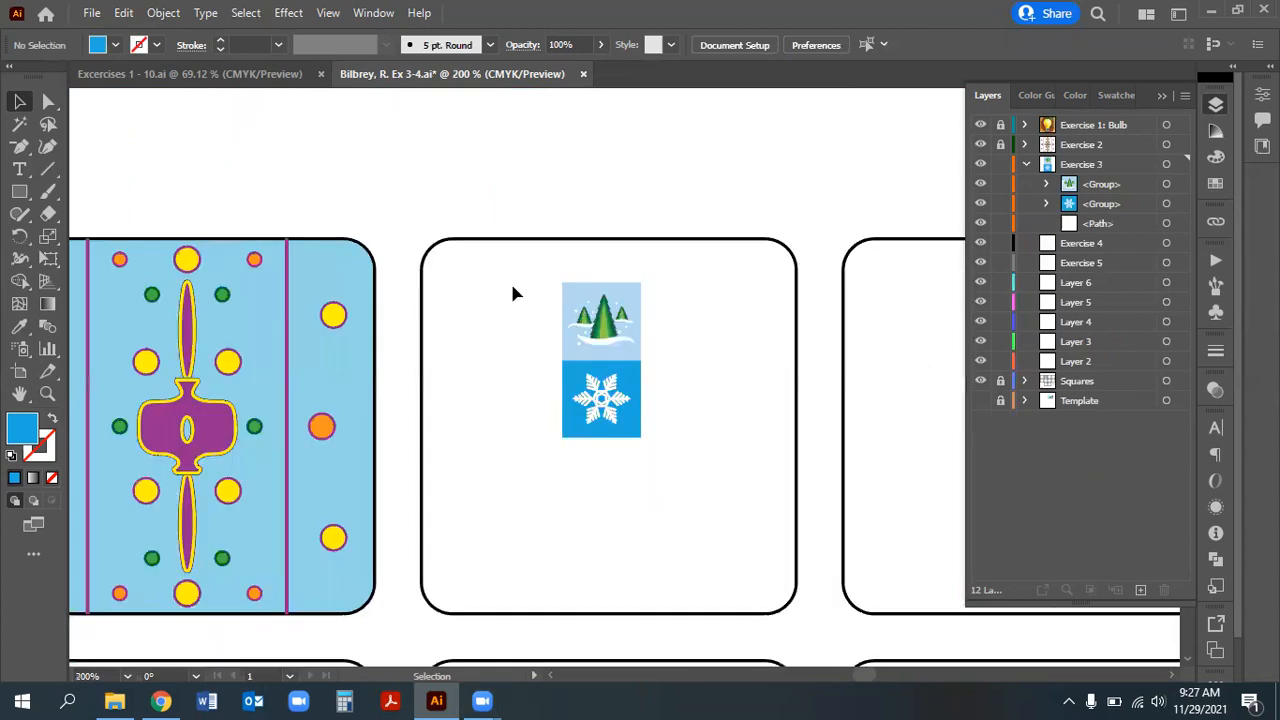
Duplicate both tiles straight up so the copy sits above the empty rounded square, across the artboard's upper edge
{"action": "key", "text": "ctrl+a"}
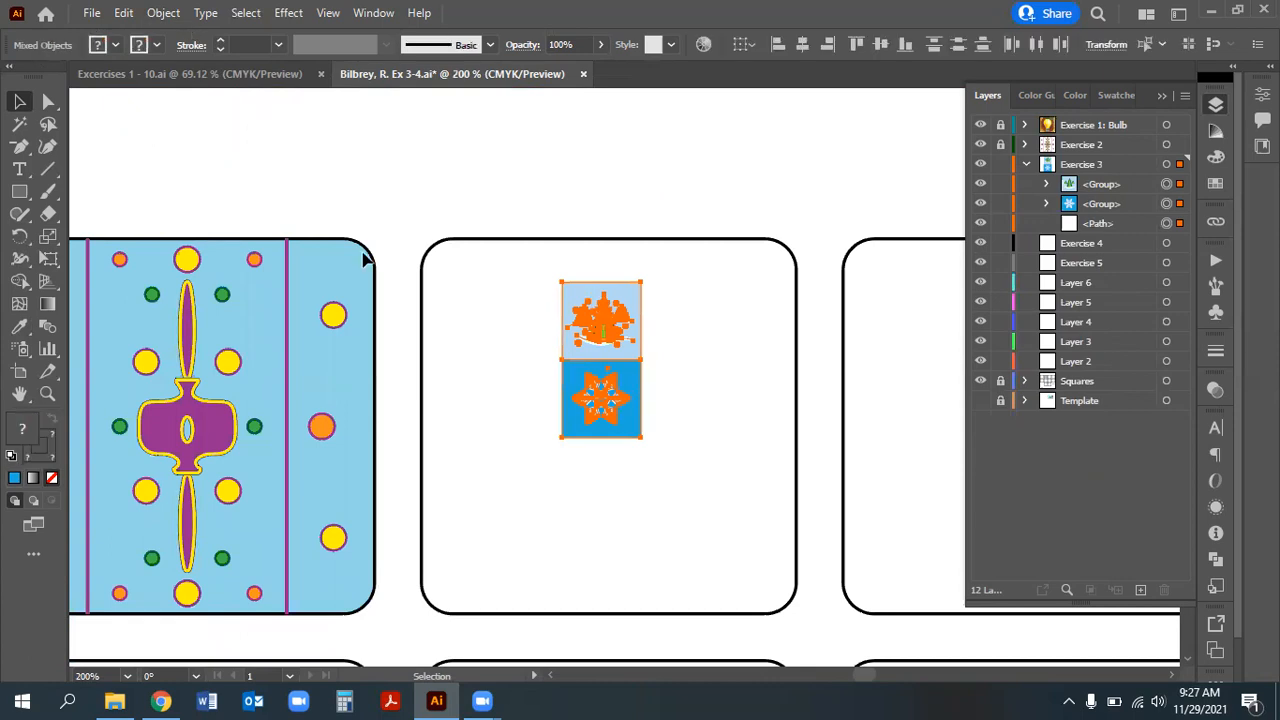
{"action": "scroll", "coordinate": [605, 455], "scroll_direction": "up", "scroll_amount": 2}
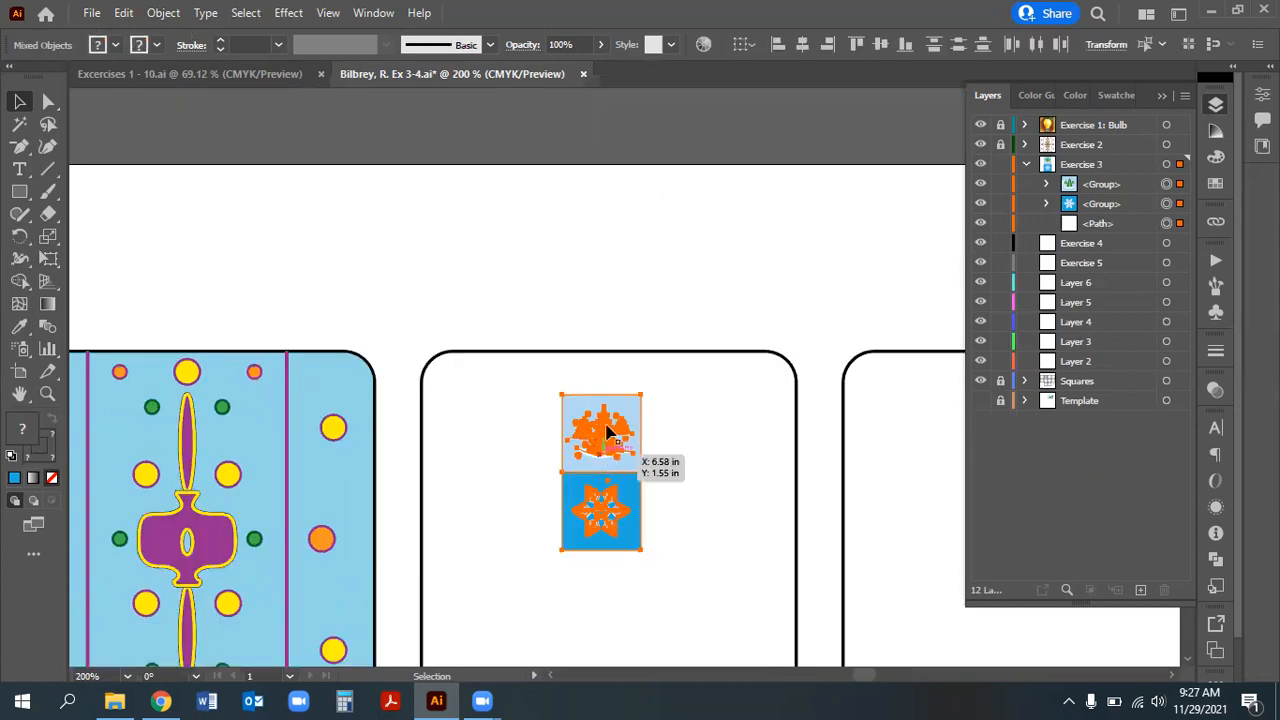
{"action": "left_click_drag", "start_coordinate": [617, 447], "coordinate": [636, 192]}
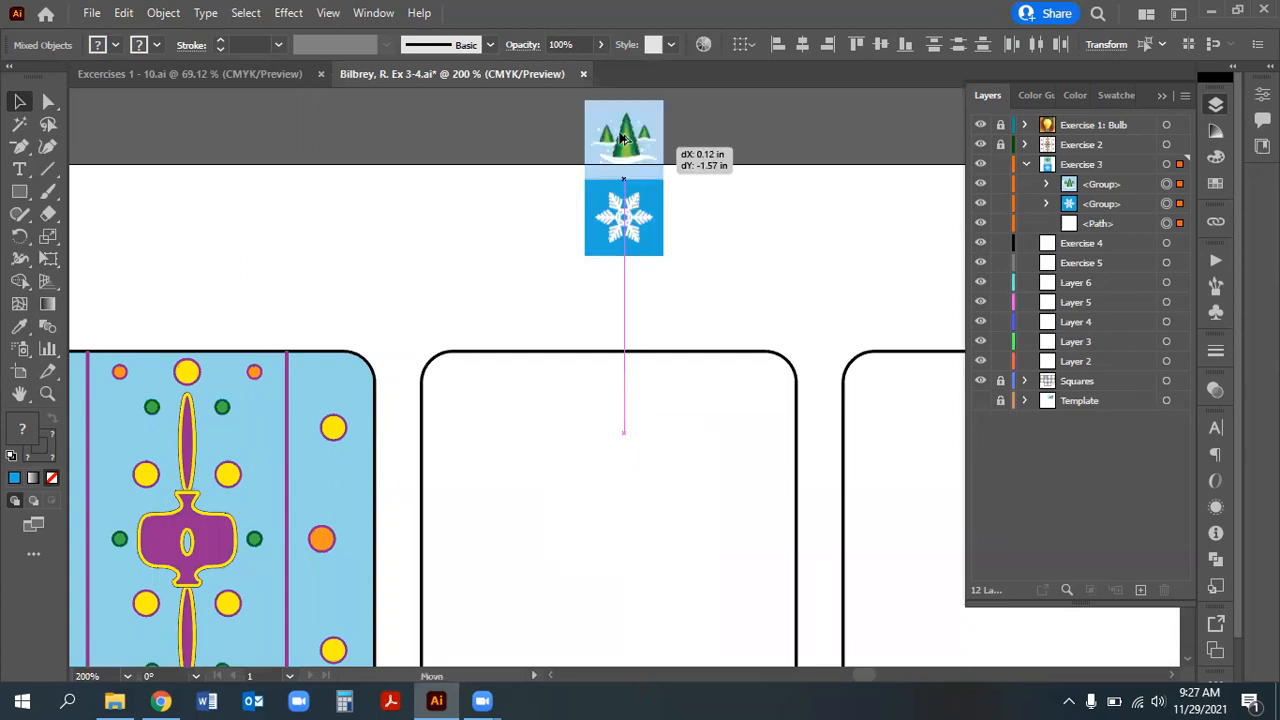
{"action": "left_click_drag", "start_coordinate": [623, 139], "coordinate": [619, 110]}
{"action": "left_click_drag", "start_coordinate": [613, 168], "coordinate": [617, 143]}
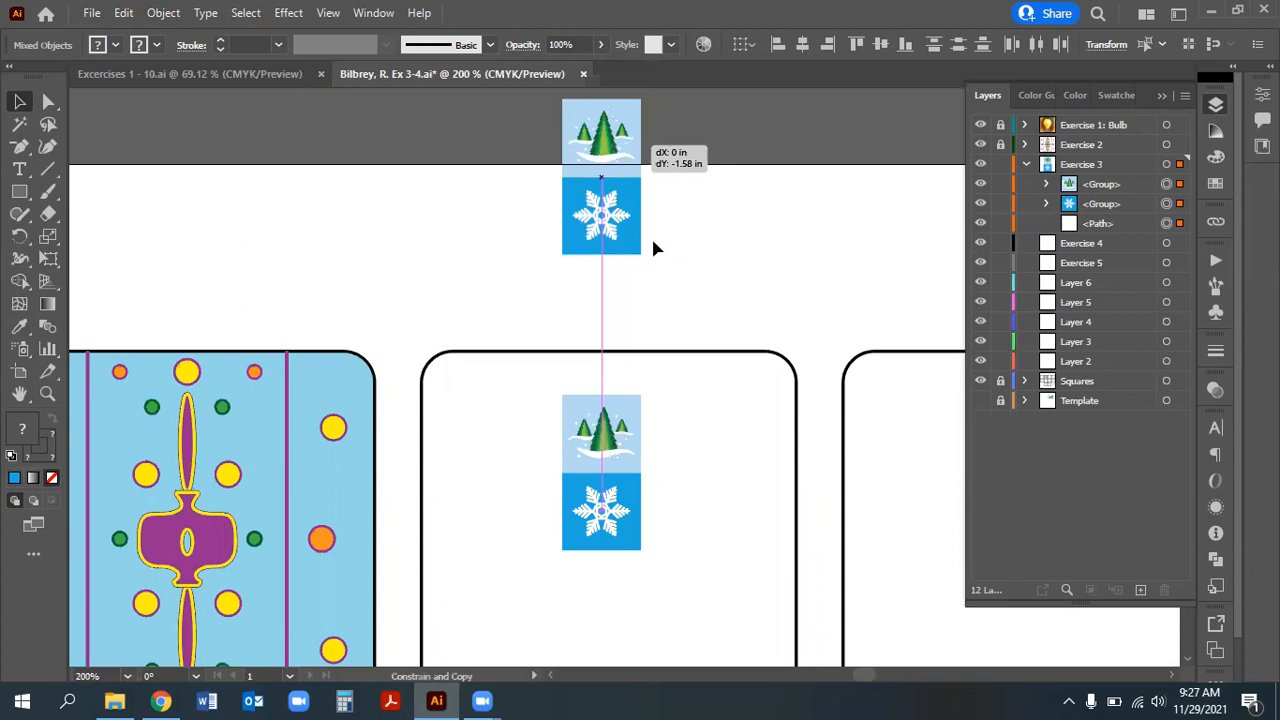
{"action": "left_click_drag", "start_coordinate": [652, 248], "coordinate": [653, 240]}
{"action": "left_click", "coordinate": [448, 455]}
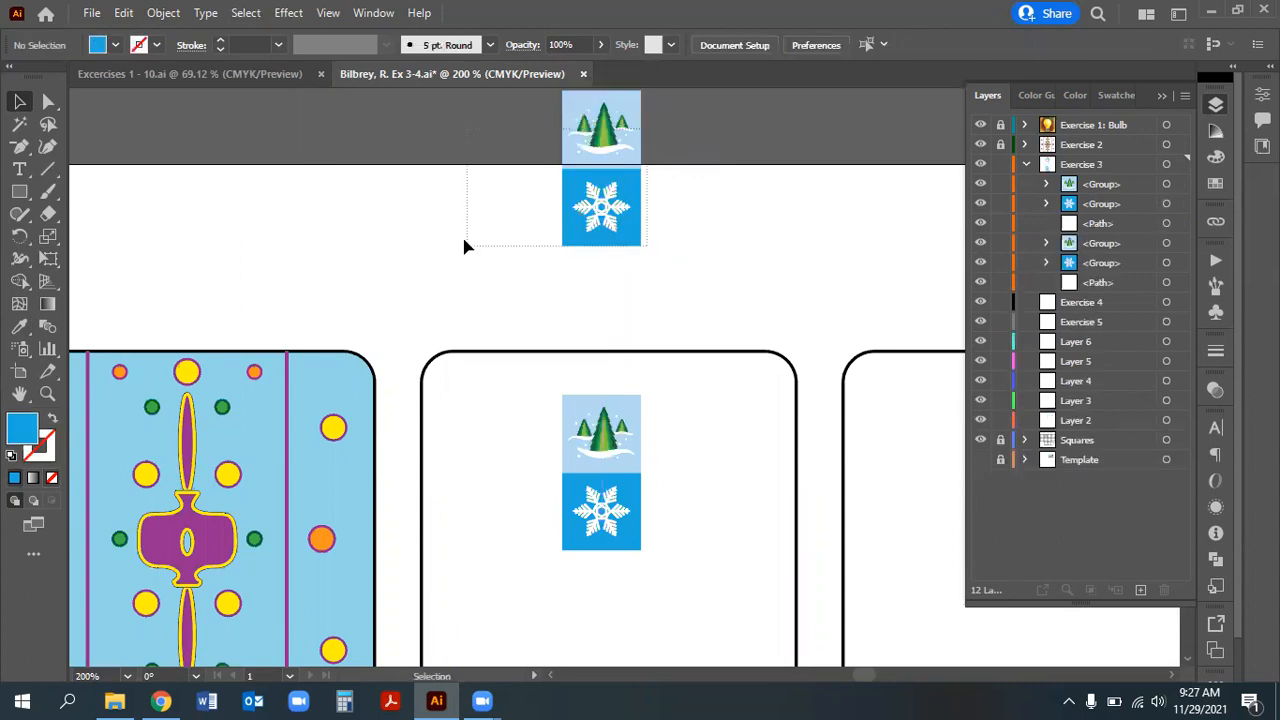
Make a new pattern from the upper copy of the tree and snowflake tiles
{"action": "left_click_drag", "start_coordinate": [465, 246], "coordinate": [768, 122]}
{"action": "scroll", "coordinate": [673, 189], "scroll_direction": "up", "scroll_amount": 1}
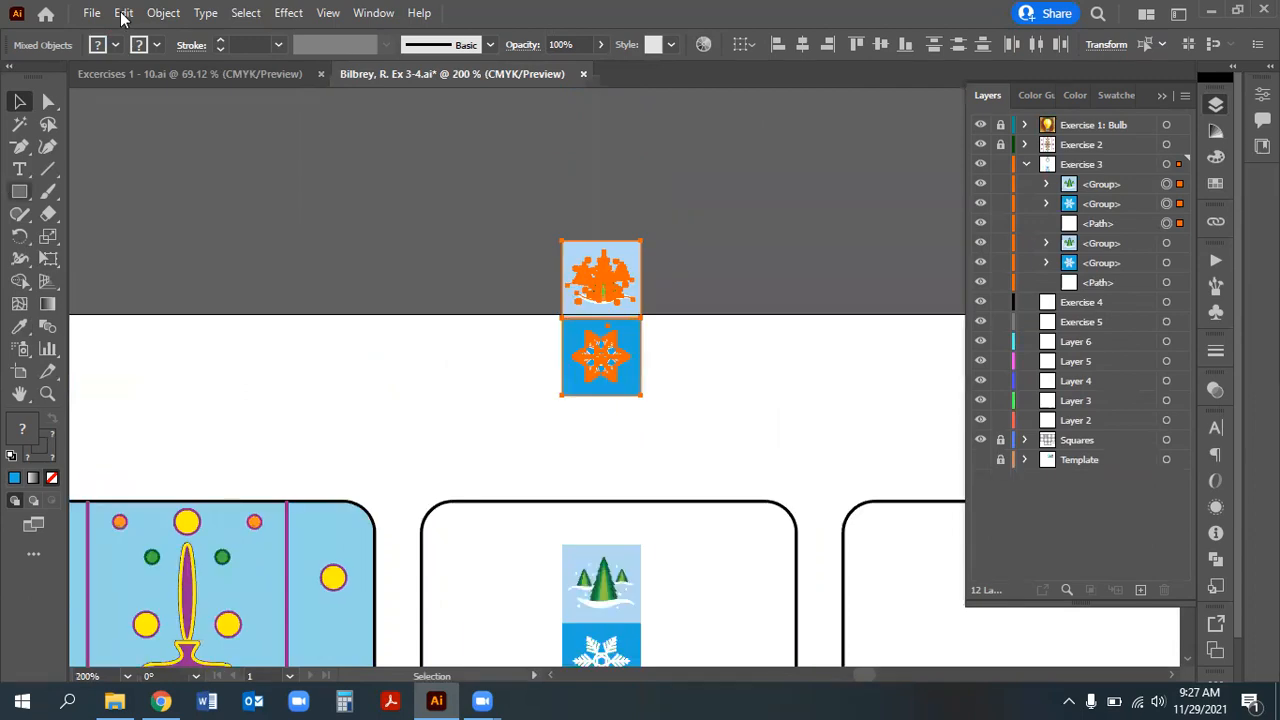
{"action": "left_click", "coordinate": [165, 13]}
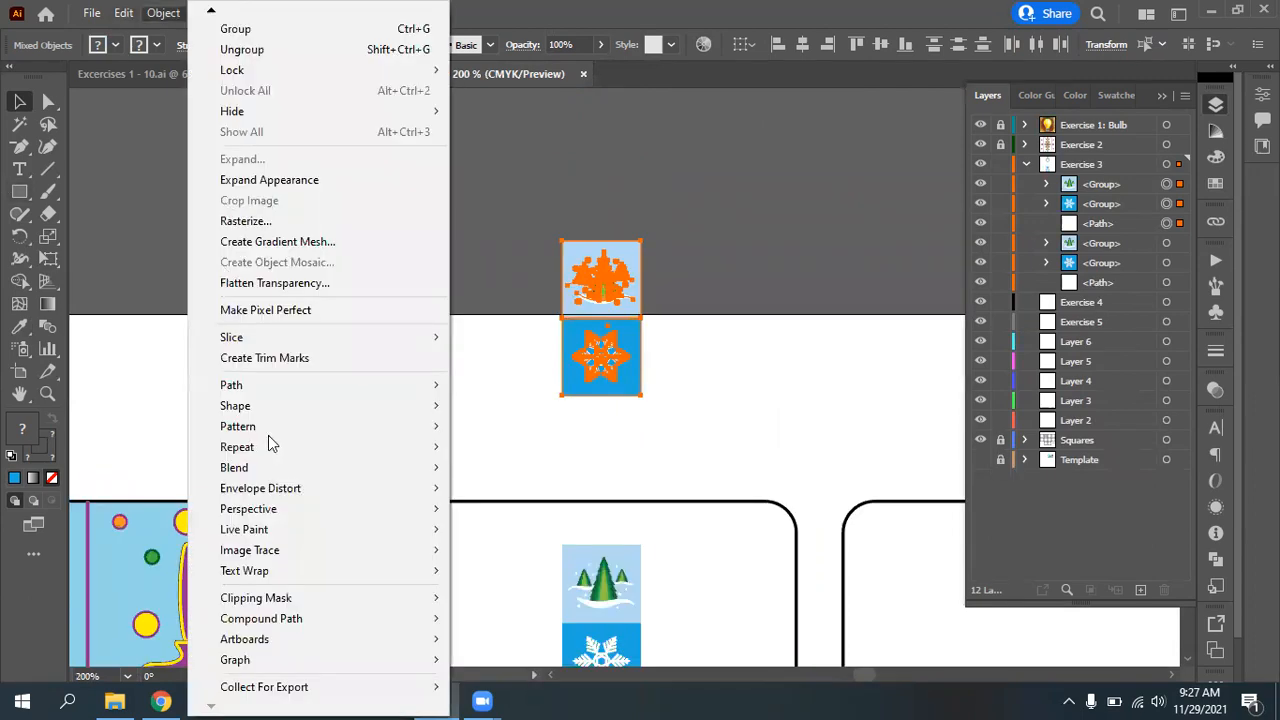
{"action": "mouse_move", "coordinate": [268, 428]}
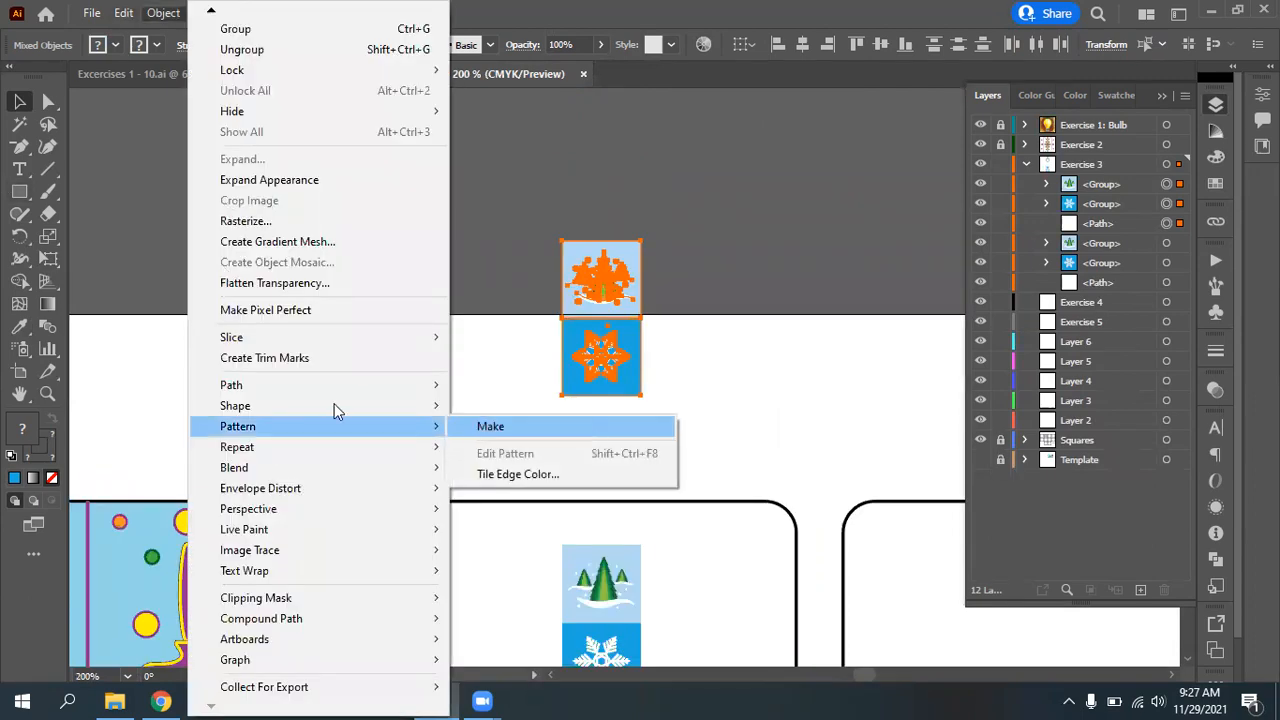
{"action": "left_click", "coordinate": [490, 426]}
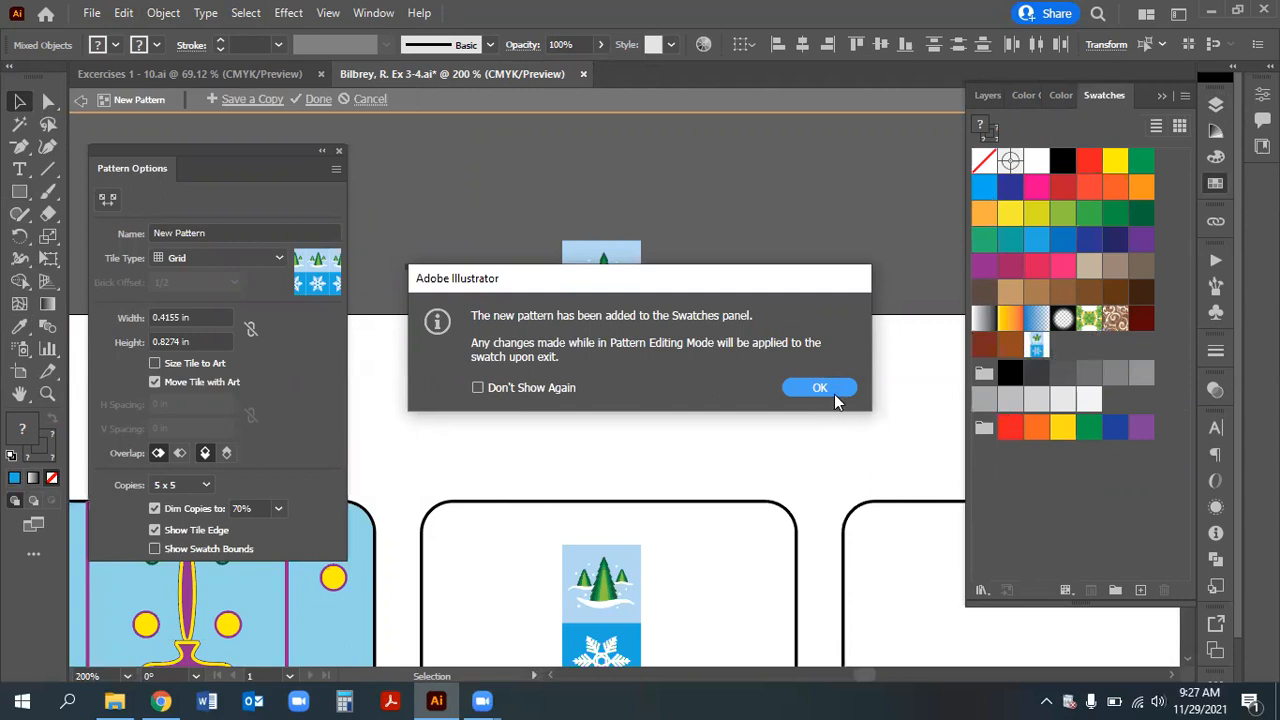
{"action": "key", "text": "Return"}
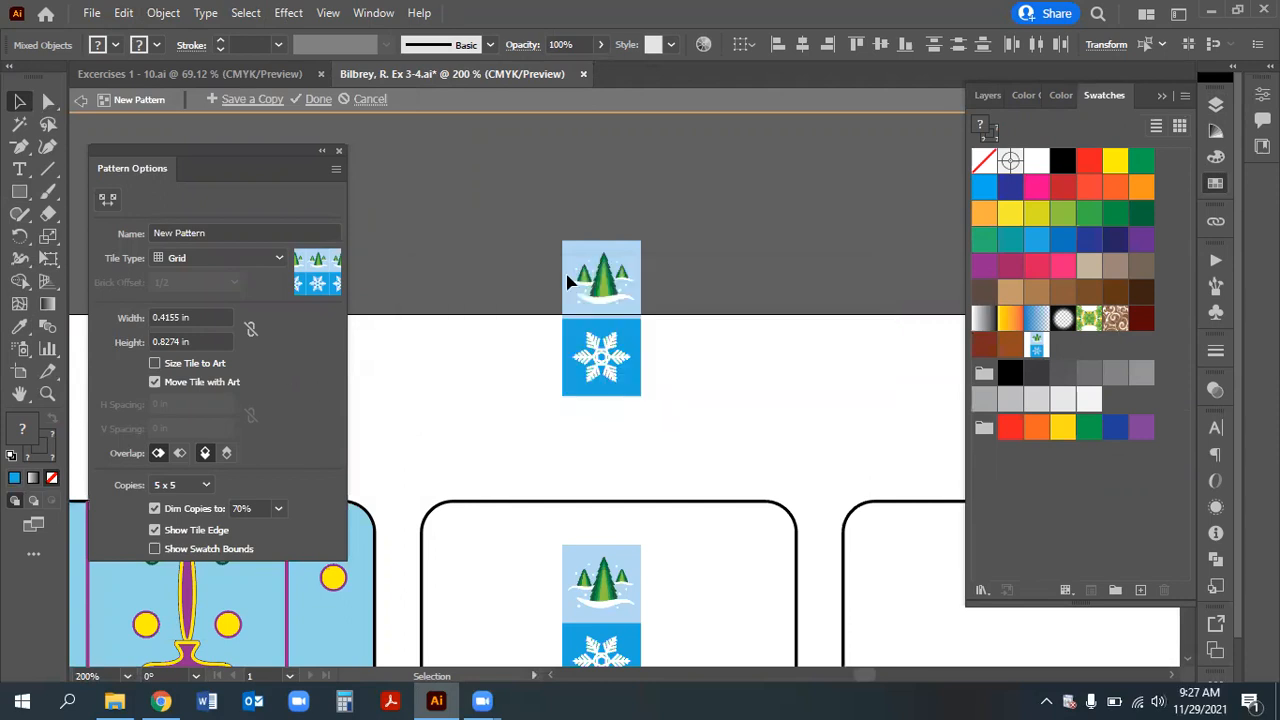
{"action": "left_click", "coordinate": [728, 456]}
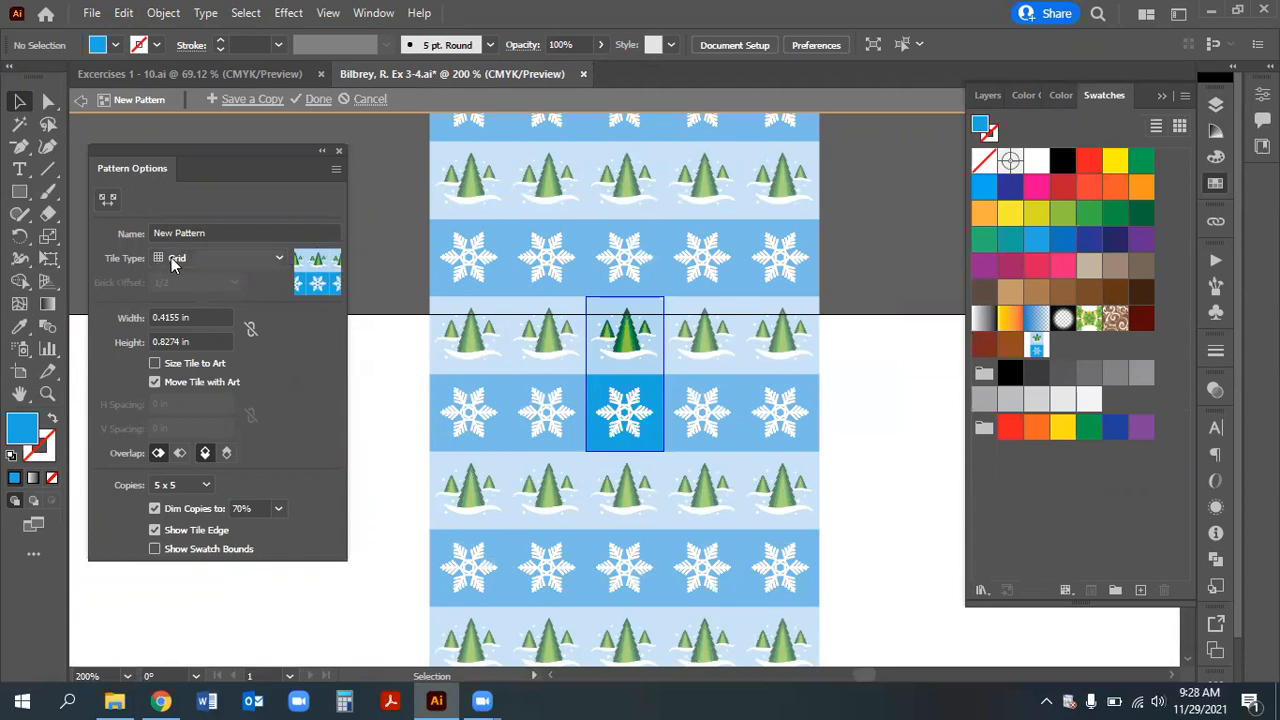
Try the Brick by Row and Brick by Column tile types on the new pattern
{"action": "left_click", "coordinate": [279, 261]}
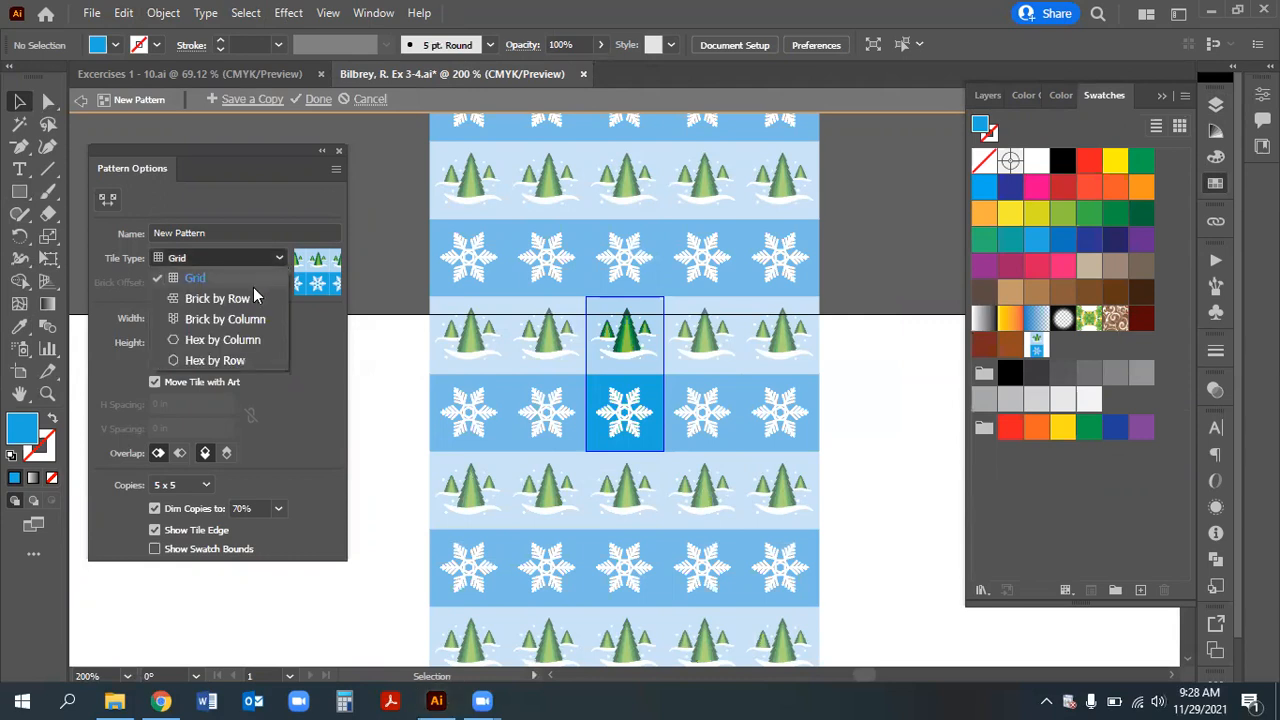
{"action": "left_click", "coordinate": [251, 297]}
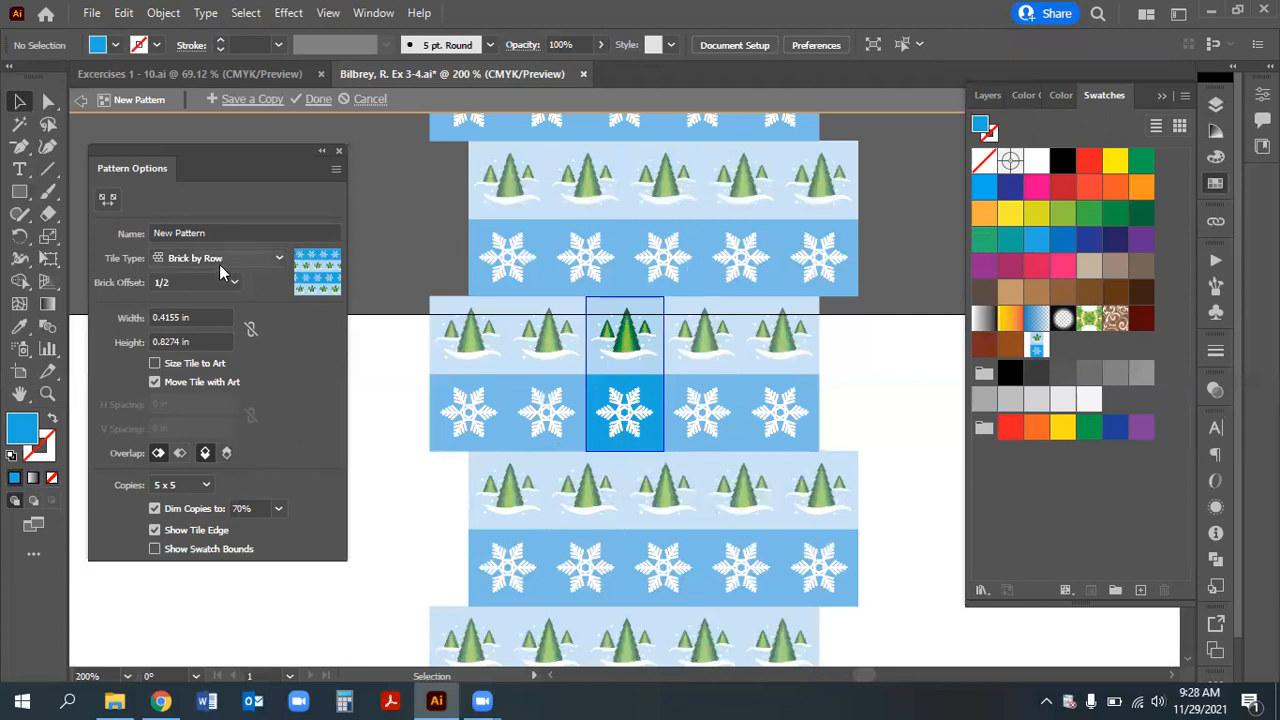
{"action": "left_click", "coordinate": [276, 259]}
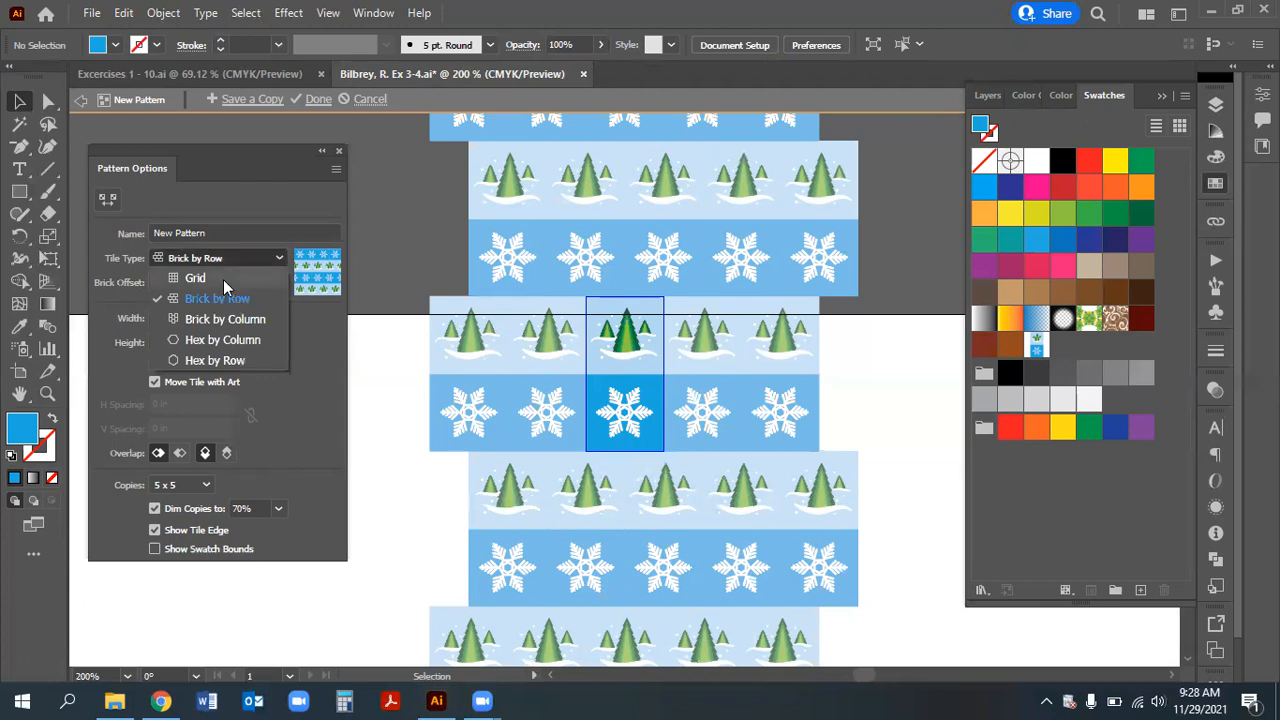
{"action": "left_click", "coordinate": [226, 320]}
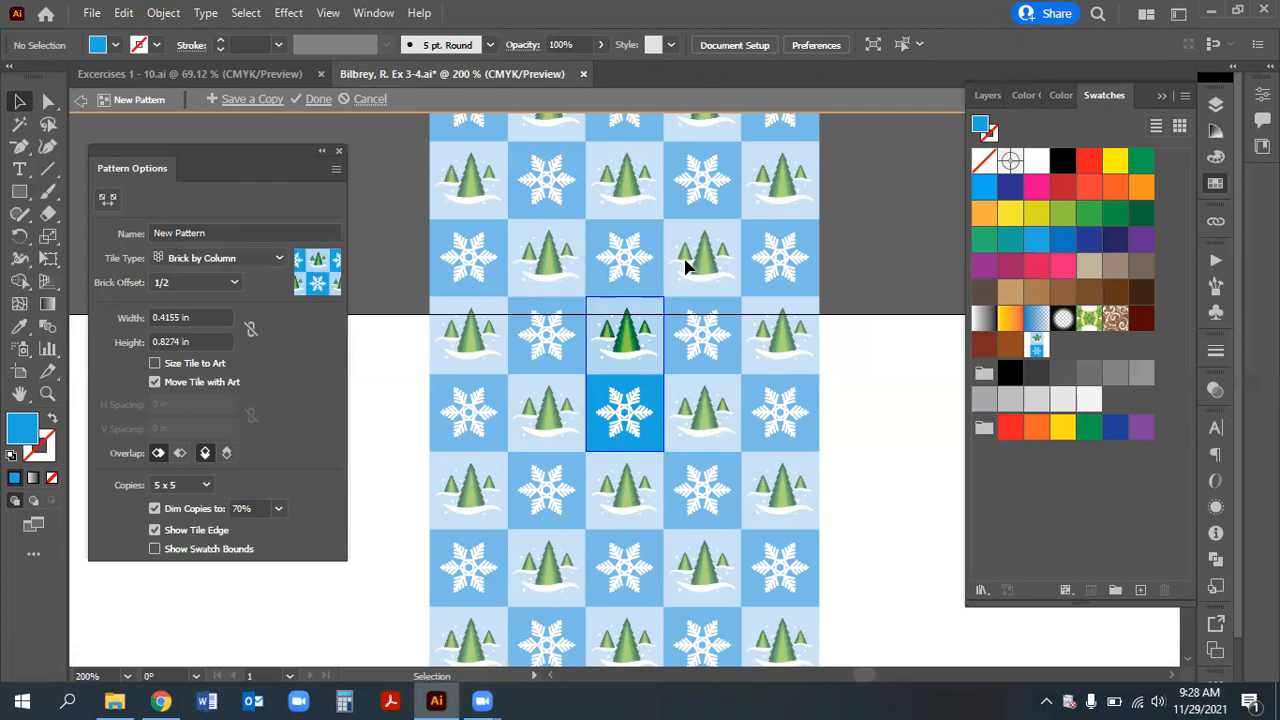
Set the pattern's tile type to Grid and exit pattern editing mode
{"action": "left_click", "coordinate": [244, 258]}
{"action": "left_click", "coordinate": [246, 278]}
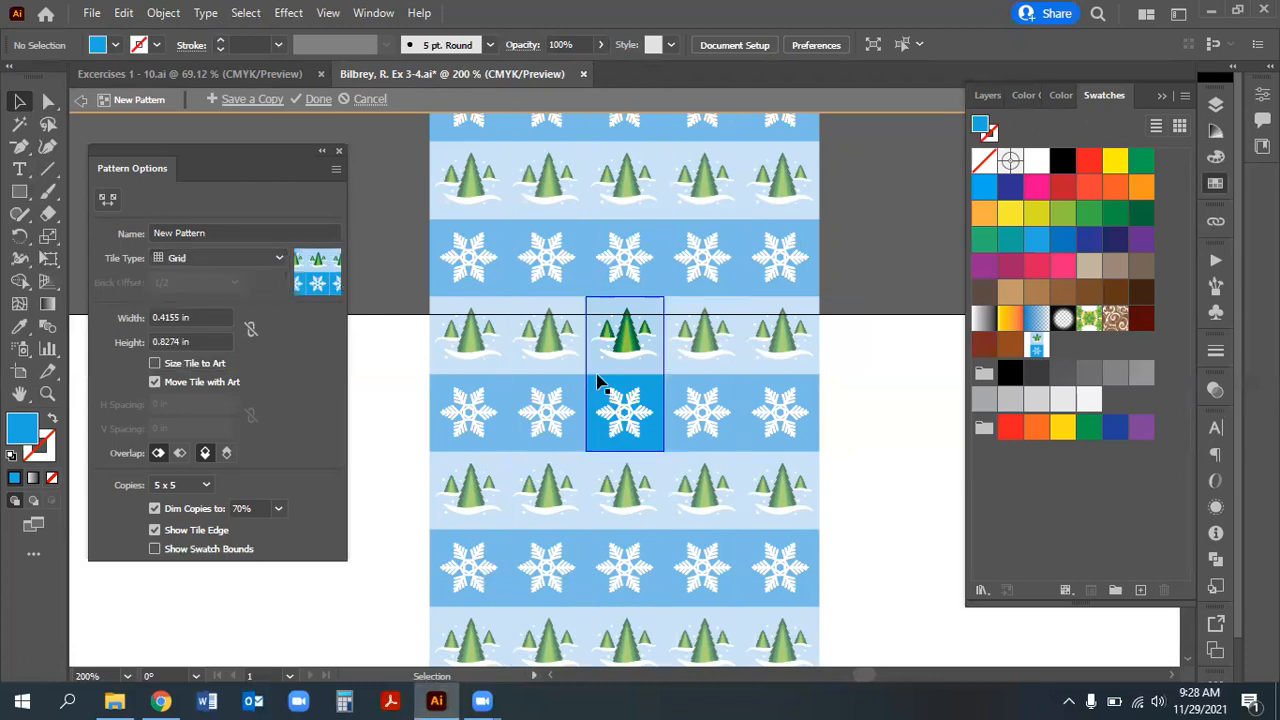
{"action": "left_click", "coordinate": [338, 153]}
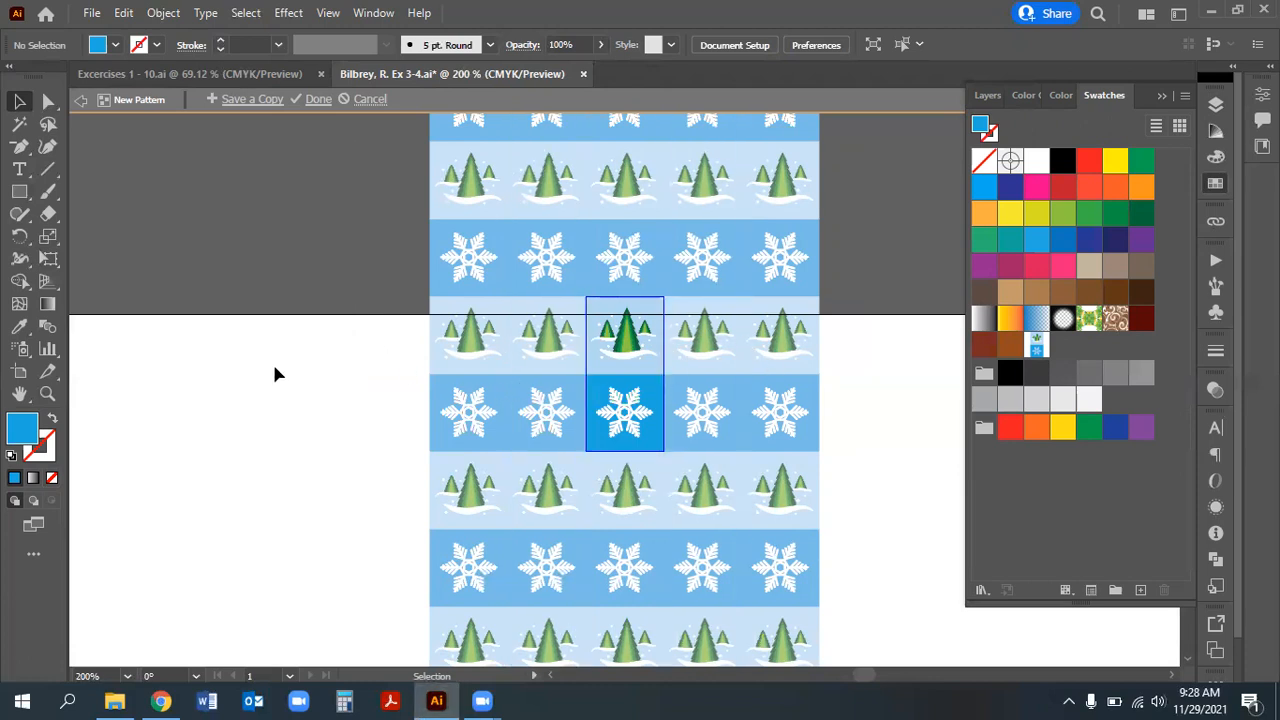
{"action": "double_click", "coordinate": [355, 291]}
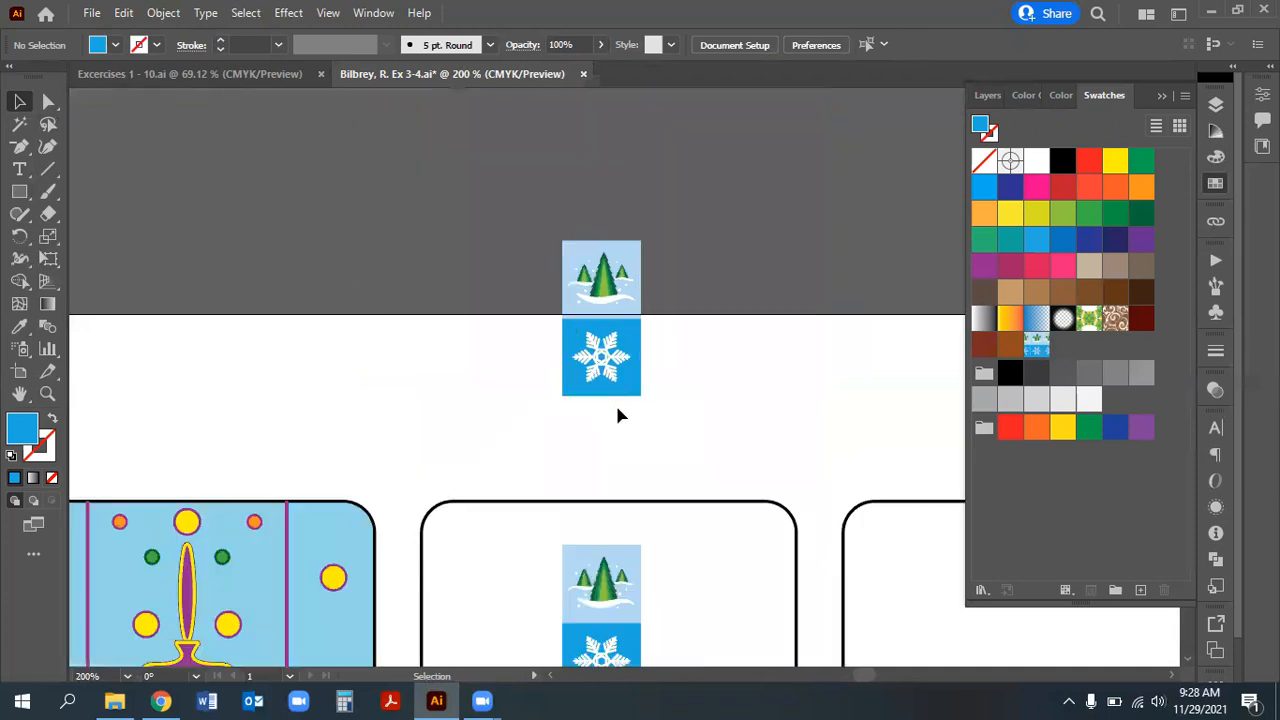
Delete the original tree and snowflake tiles inside the rounded square
{"action": "scroll", "coordinate": [703, 451], "scroll_direction": "down", "scroll_amount": 4}
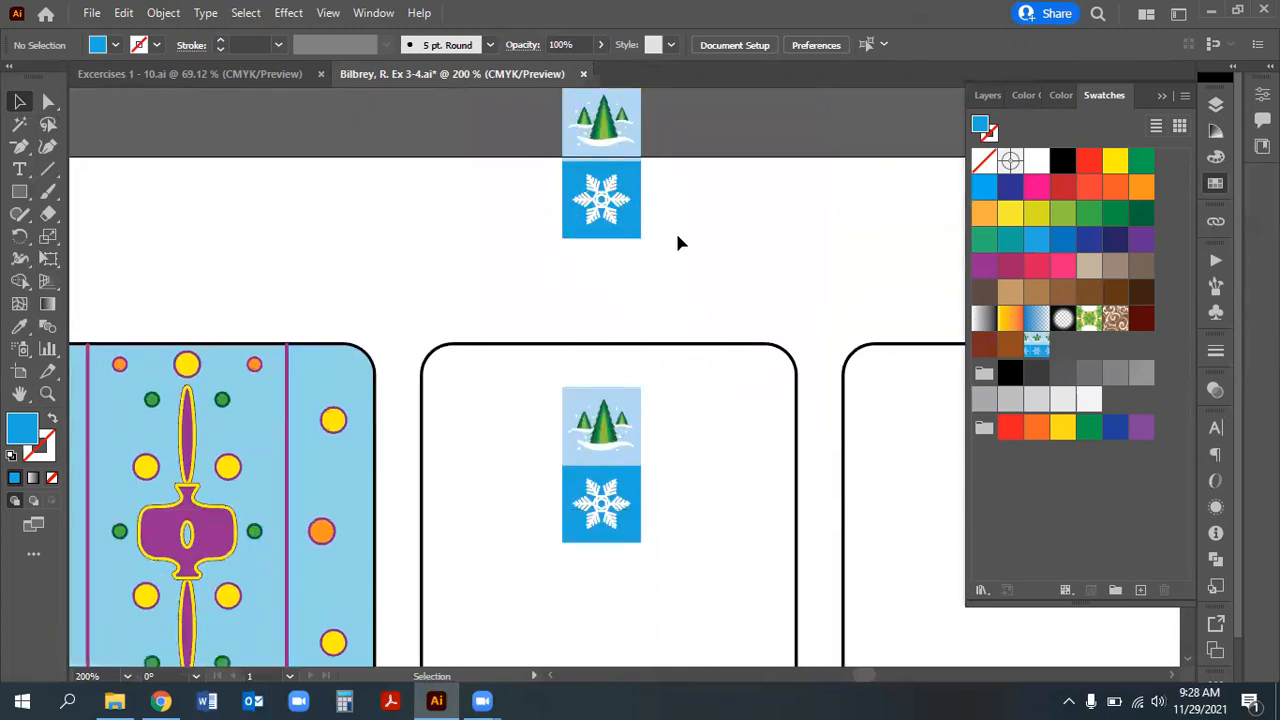
{"action": "left_click", "coordinate": [600, 425]}
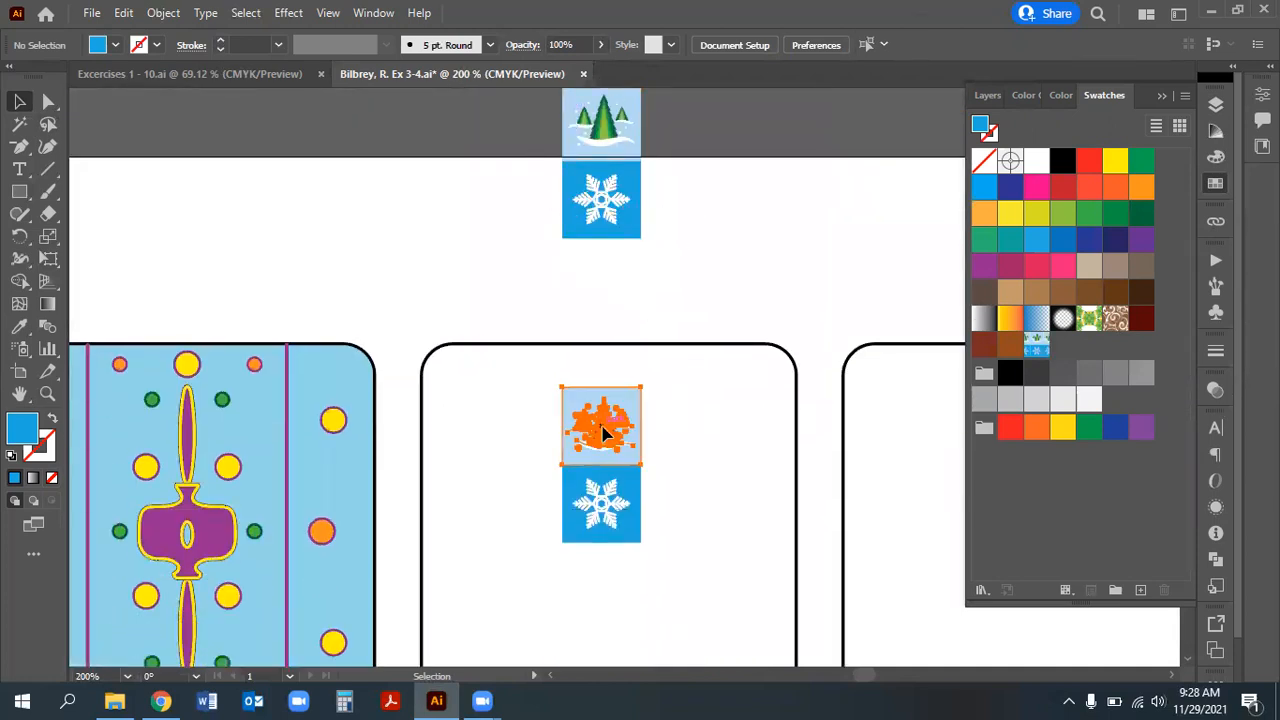
{"action": "left_click", "coordinate": [603, 513], "text": "shift"}
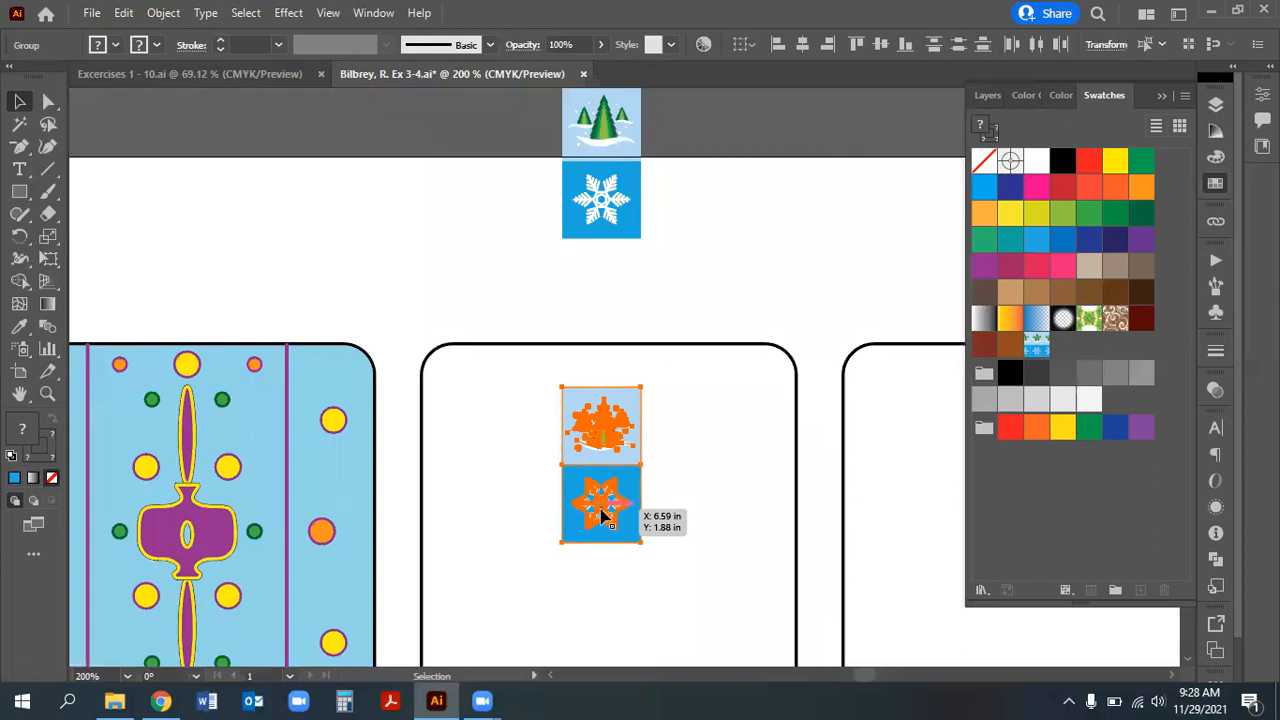
{"action": "key", "text": "Delete"}
Unlock the Squares layer and select the empty rounded square beside the purple ornament artwork
{"action": "scroll", "coordinate": [476, 384], "scroll_direction": "down", "scroll_amount": 2}
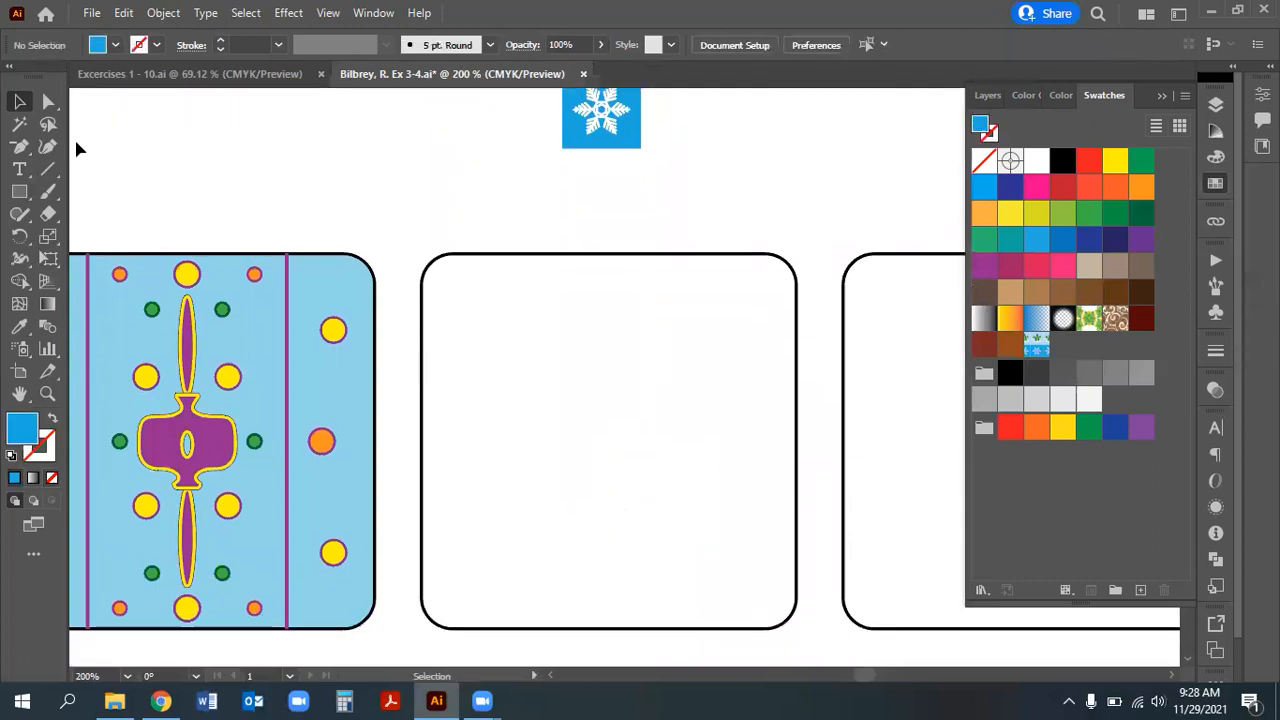
{"action": "left_click", "coordinate": [48, 102]}
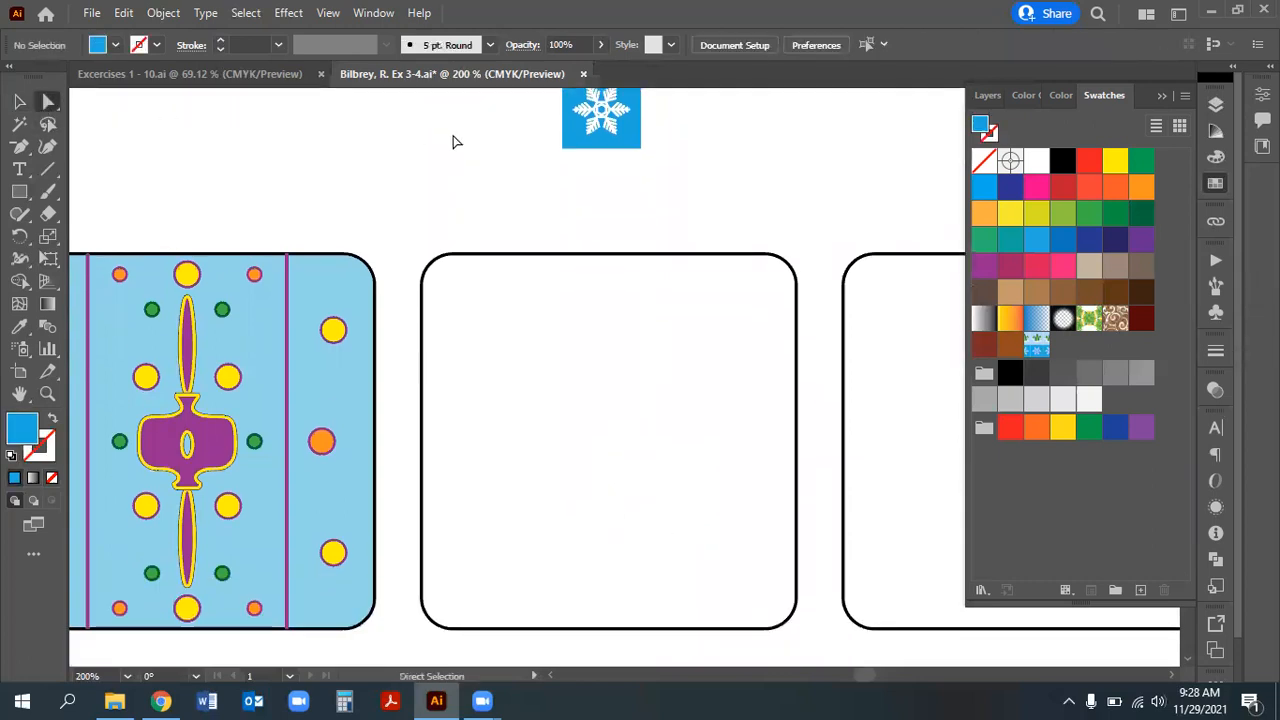
{"action": "left_click", "coordinate": [1220, 106]}
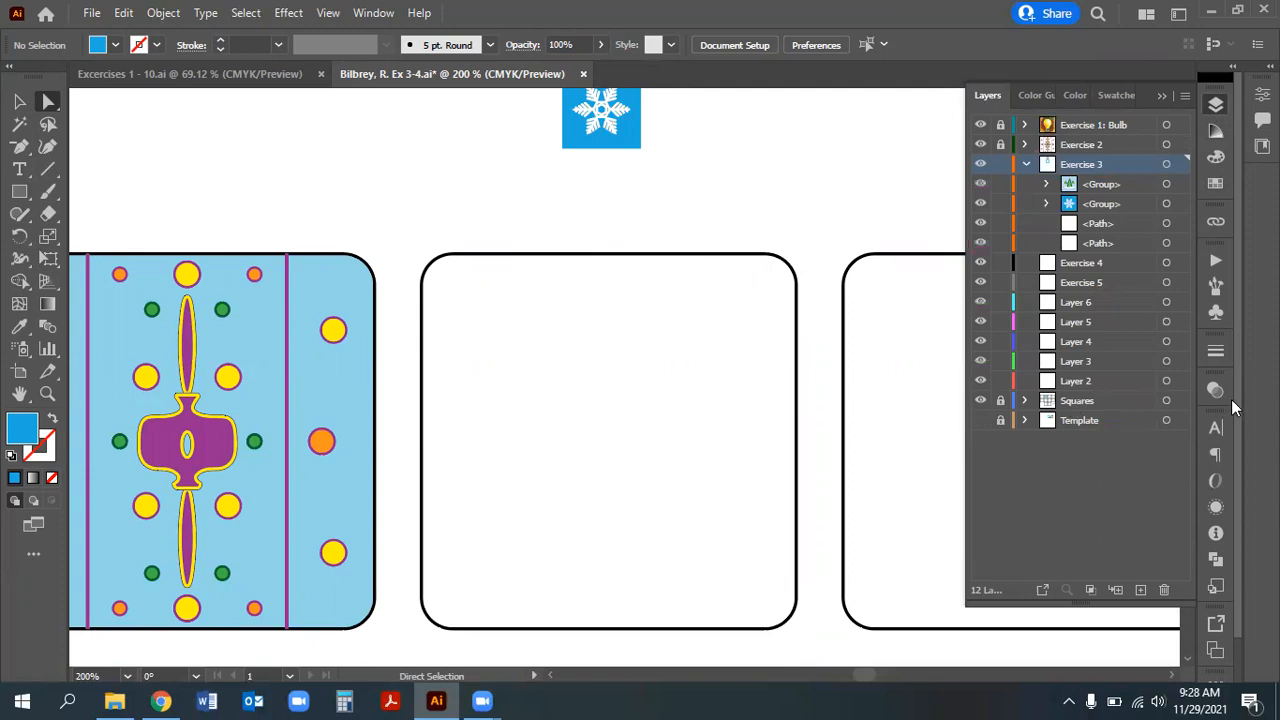
{"action": "left_click", "coordinate": [1001, 404]}
{"action": "left_click", "coordinate": [726, 255]}
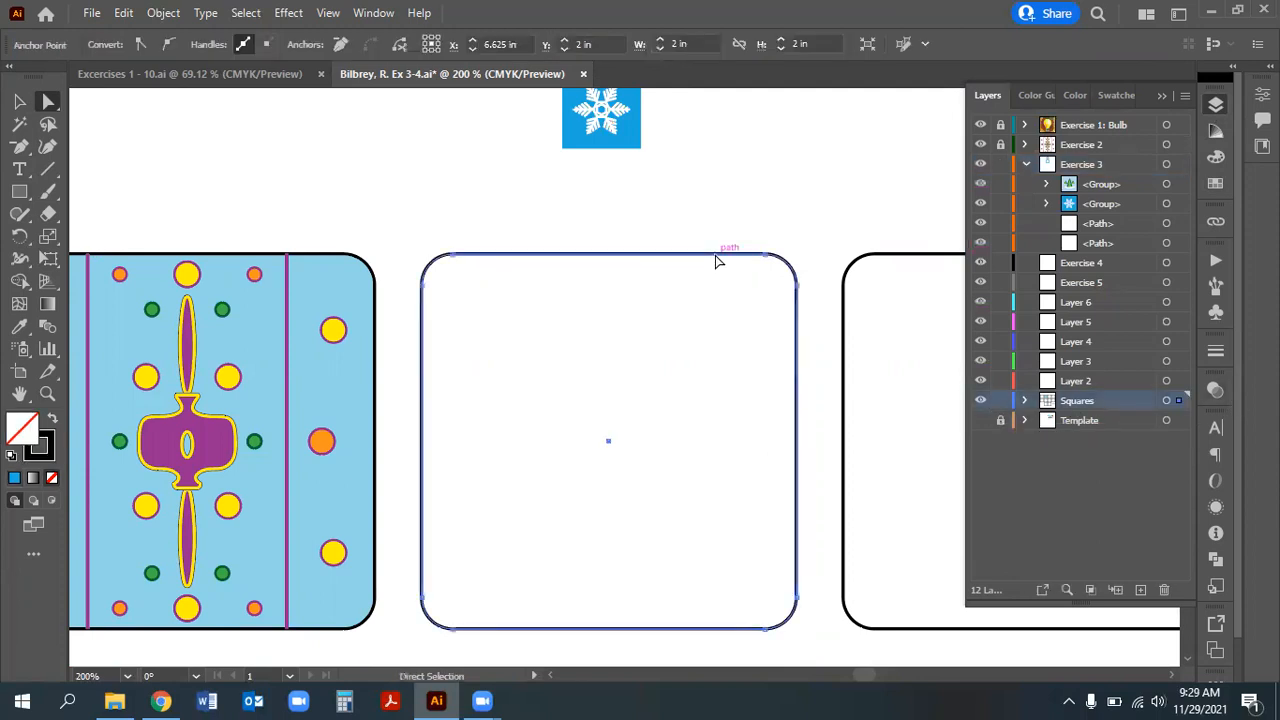
Isolate the squares group, copy the empty rounded square to the clipboard, and exit isolation mode
{"action": "left_click", "coordinate": [19, 102]}
{"action": "left_click", "coordinate": [118, 121]}
{"action": "left_click", "coordinate": [480, 257]}
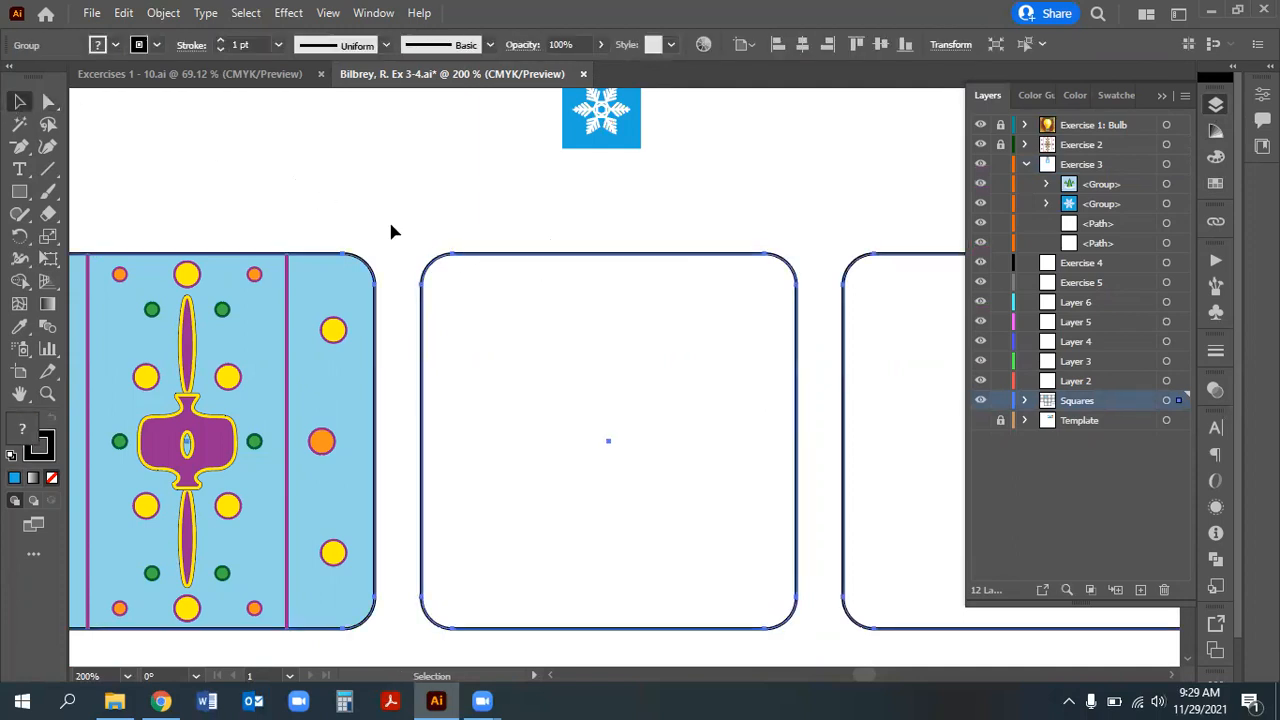
{"action": "double_click", "coordinate": [509, 255]}
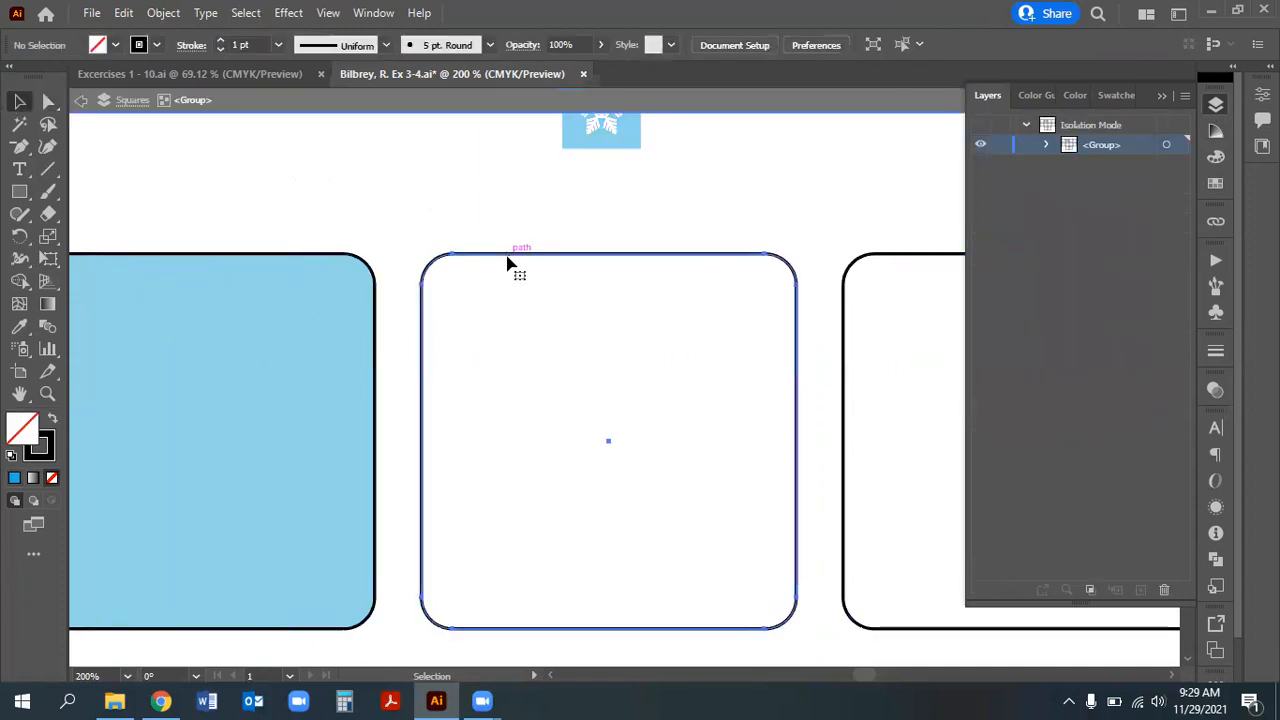
{"action": "left_click", "coordinate": [123, 13]}
{"action": "left_click", "coordinate": [160, 102]}
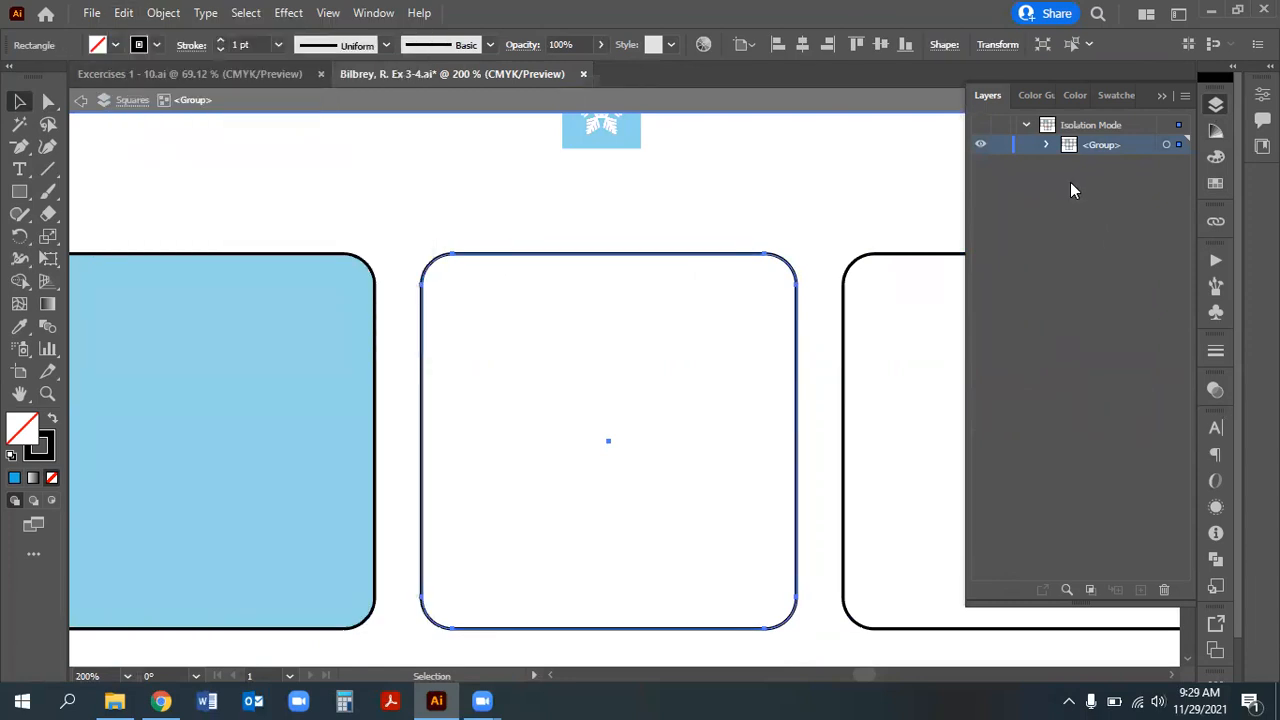
{"action": "double_click", "coordinate": [446, 228]}
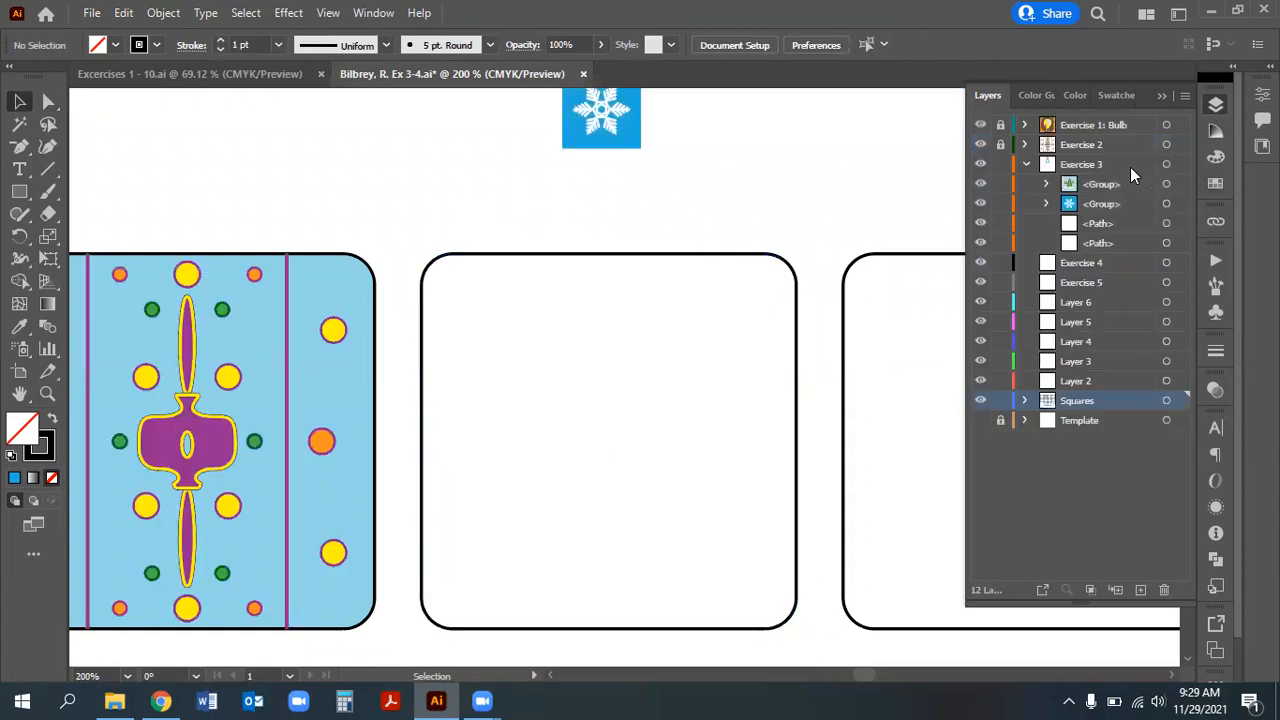
Lock the Squares layer and paste the copied rounded square in front with the Exercise 3 layer active
{"action": "left_click", "coordinate": [1000, 401]}
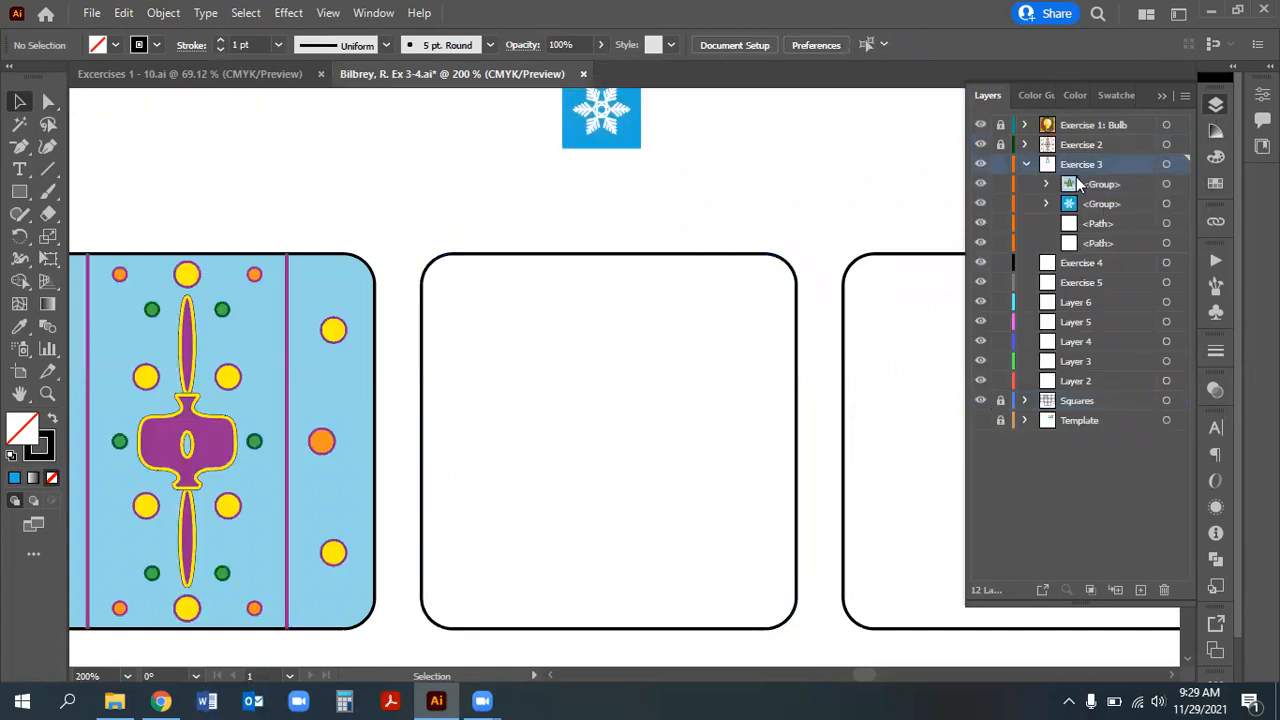
{"action": "left_click", "coordinate": [123, 13]}
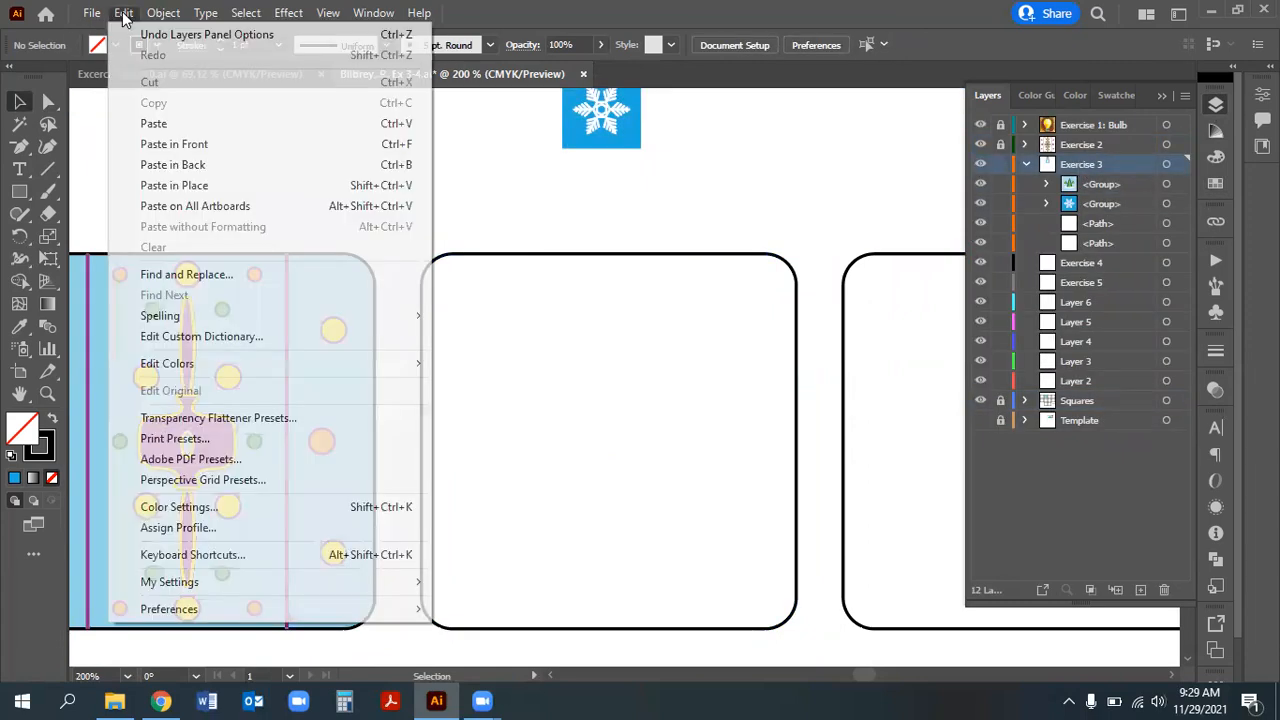
{"action": "left_click", "coordinate": [176, 148]}
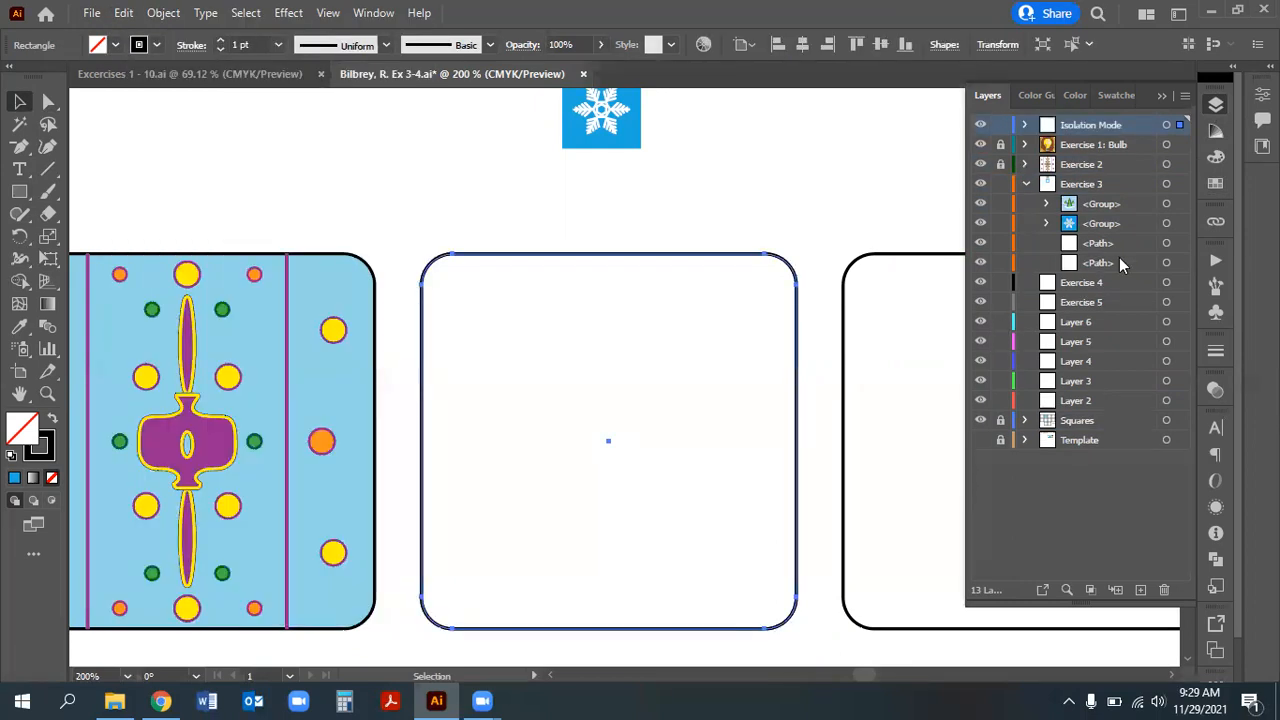
Move the pasted rounded square from the Isolation Mode layer into the Exercise 3 layer and delete the leftover Isolation Mode layer
{"action": "left_click", "coordinate": [1026, 125]}
{"action": "left_click_drag", "start_coordinate": [1100, 146], "coordinate": [1090, 222]}
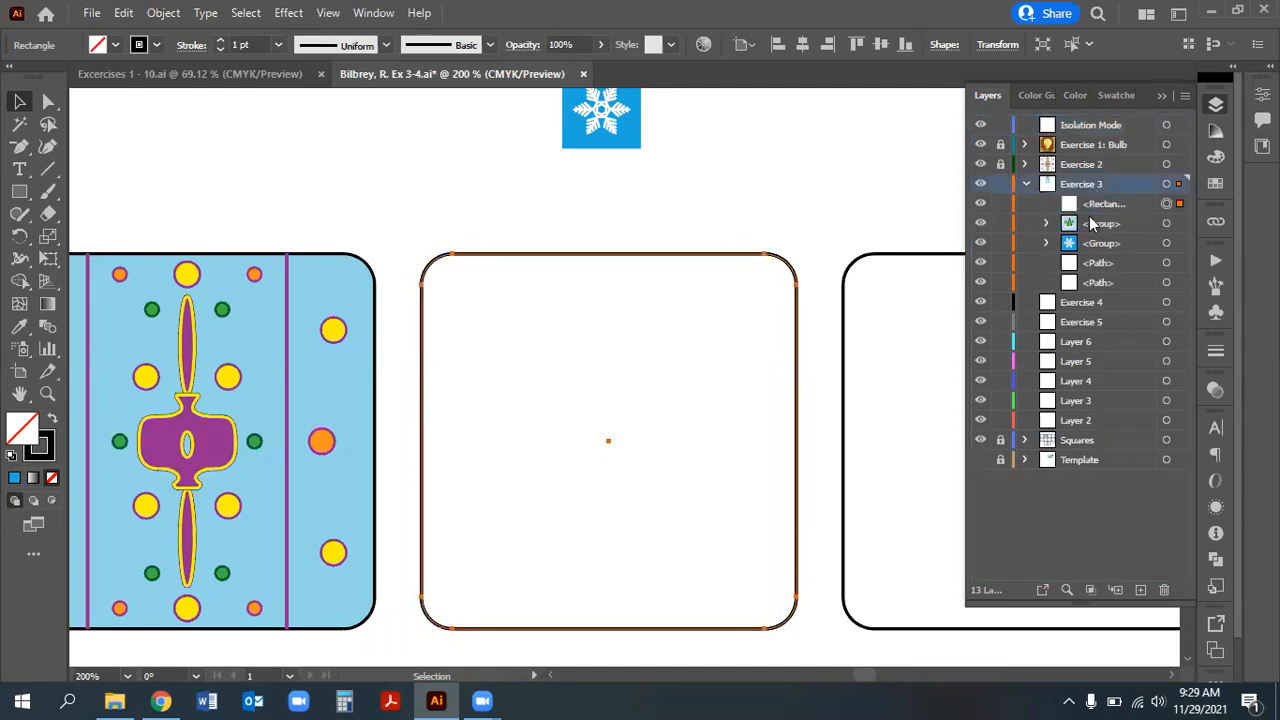
{"action": "left_click", "coordinate": [1093, 127]}
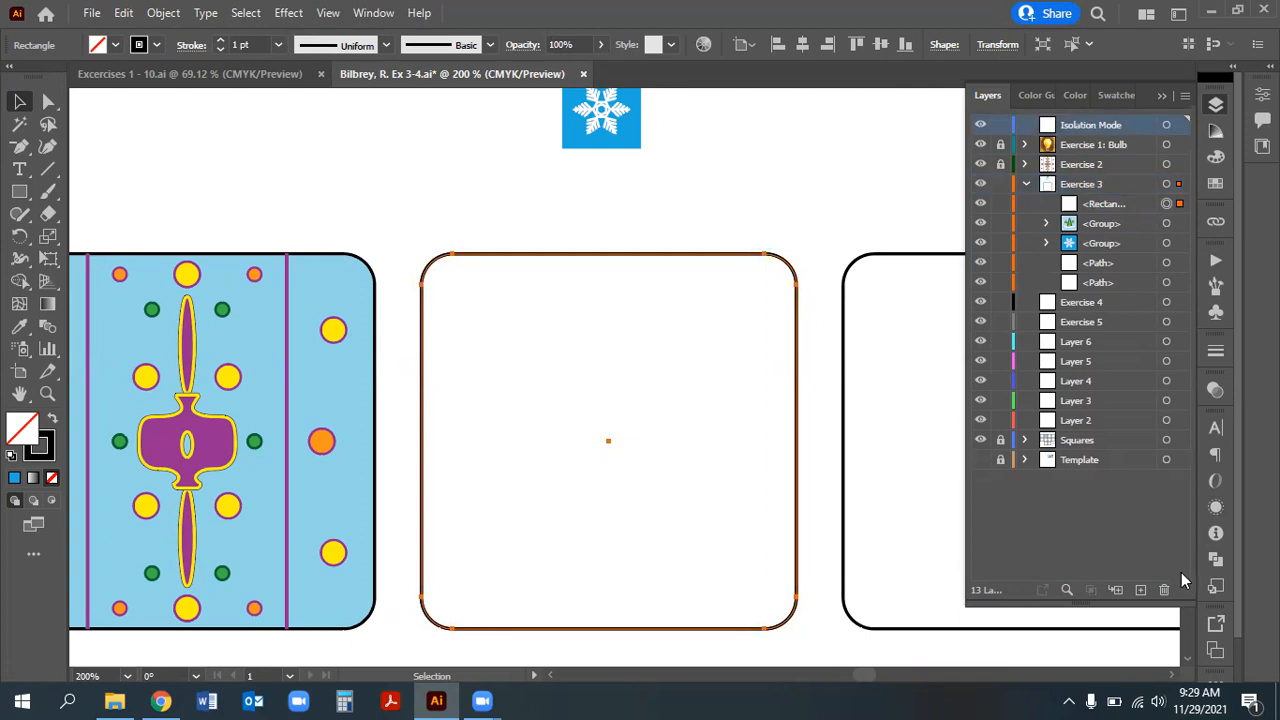
{"action": "left_click", "coordinate": [1165, 590]}
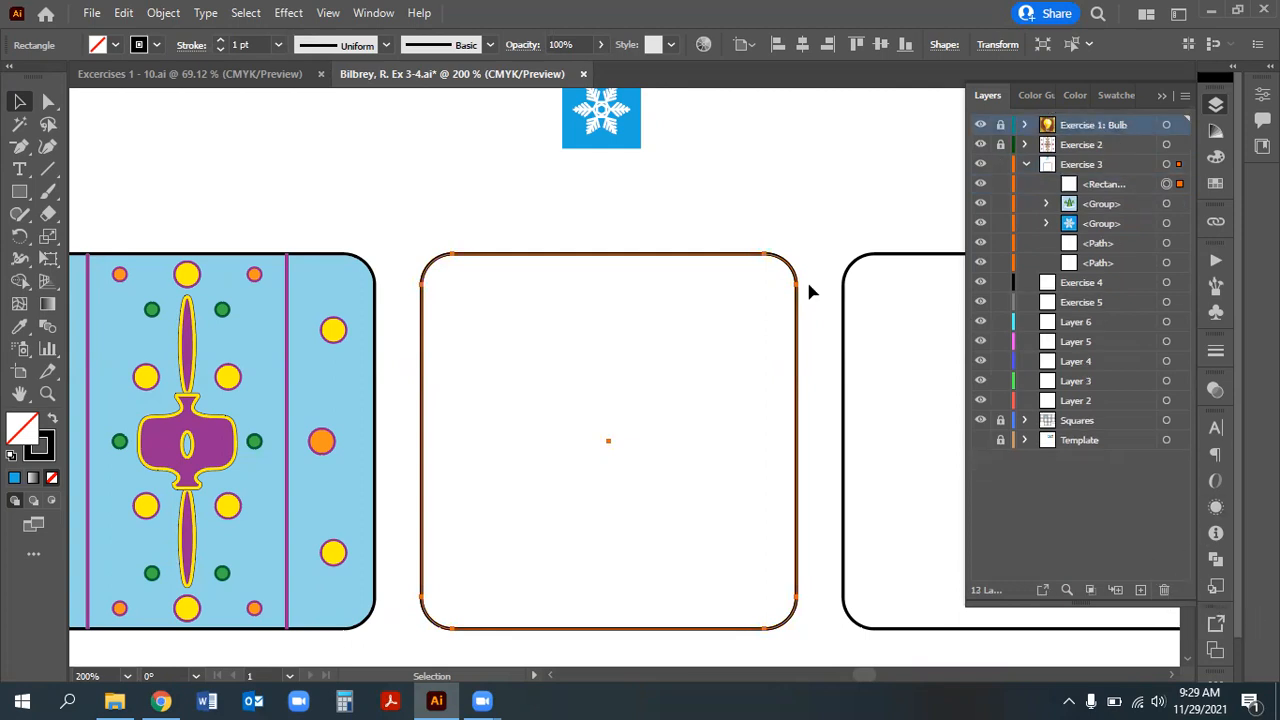
Fill the rounded square on the Exercise 3 layer with the tree-and-snowflake pattern swatch
{"action": "left_click", "coordinate": [366, 192]}
{"action": "left_click", "coordinate": [591, 262]}
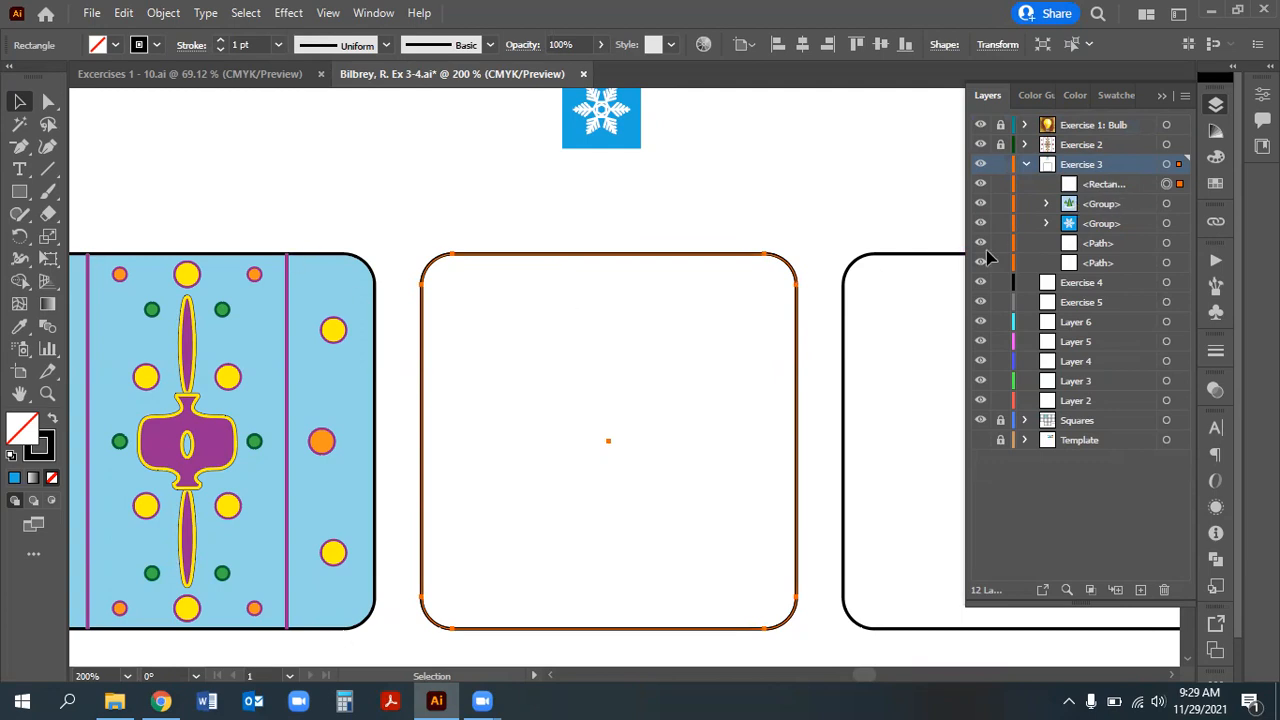
{"action": "left_click", "coordinate": [1216, 183]}
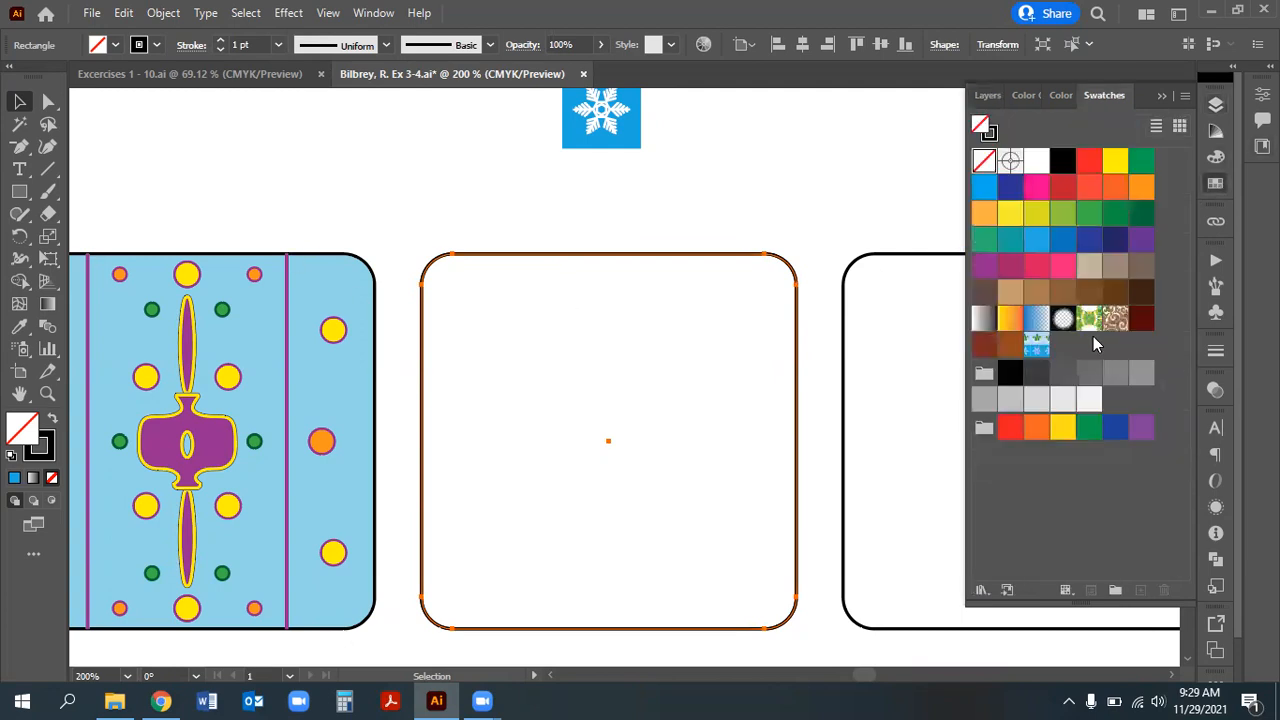
{"action": "left_click", "coordinate": [1035, 352]}
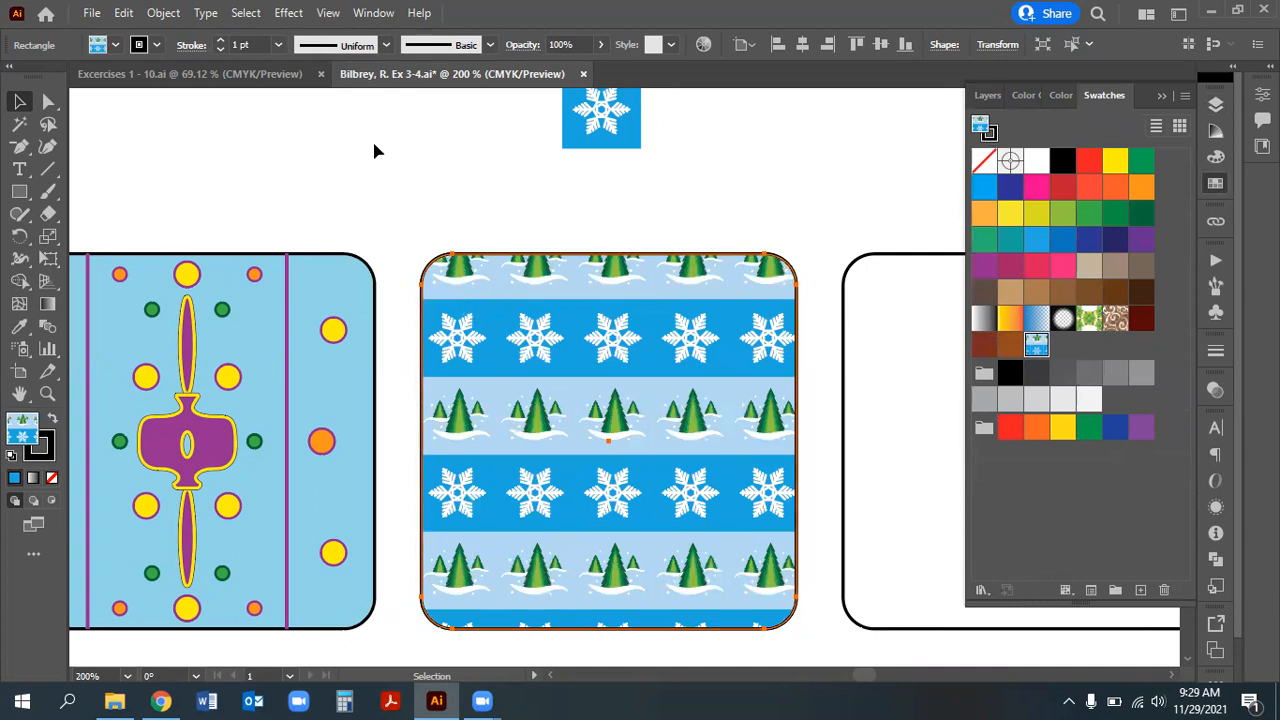
{"action": "scroll", "coordinate": [548, 208], "scroll_direction": "up", "scroll_amount": 1}
{"action": "scroll", "coordinate": [686, 414], "scroll_direction": "down", "scroll_amount": 1}
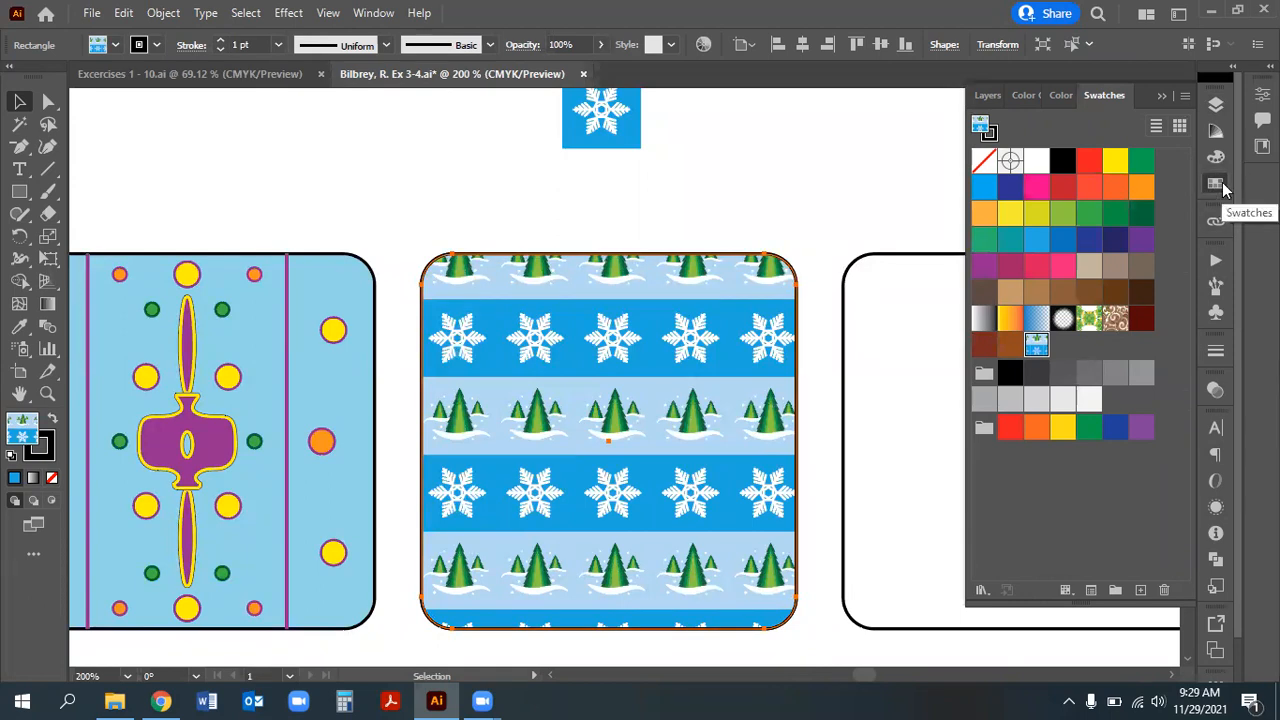
Compare the pattern-filled square with the Template layer's reference by toggling Exercise 3's visibility, and hide the template again
{"action": "left_click", "coordinate": [1218, 106]}
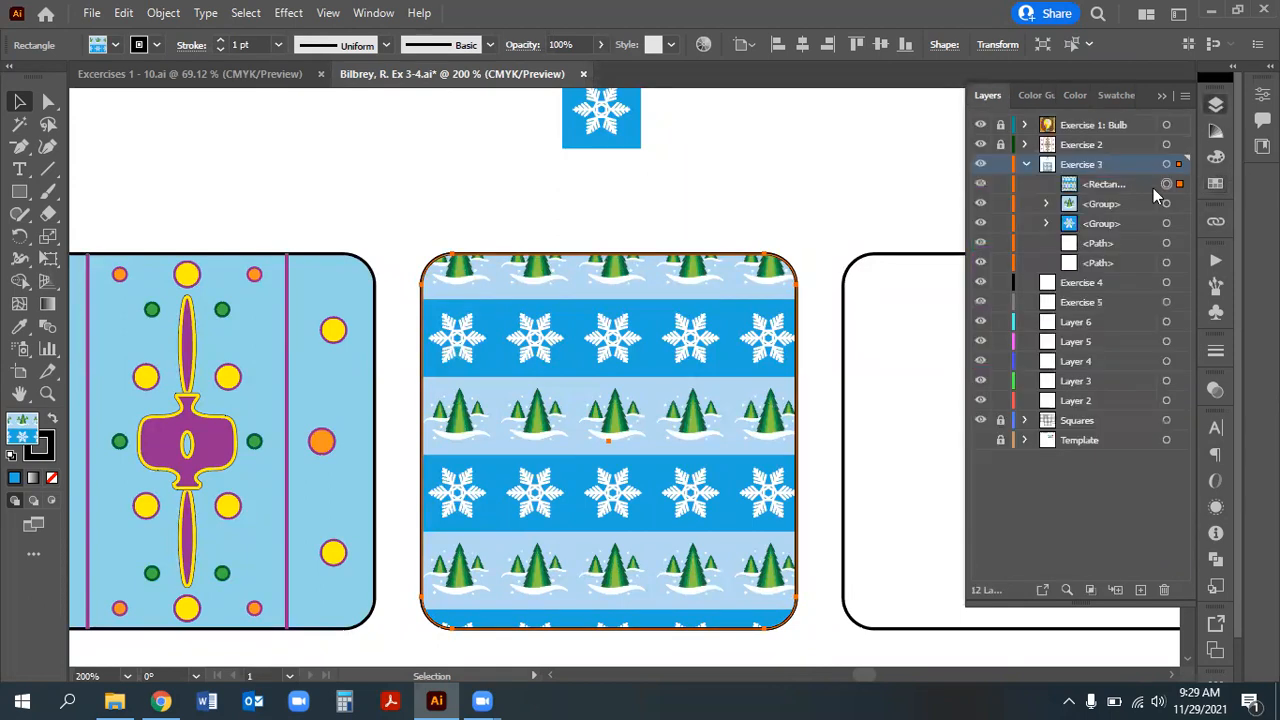
{"action": "left_click", "coordinate": [1025, 164]}
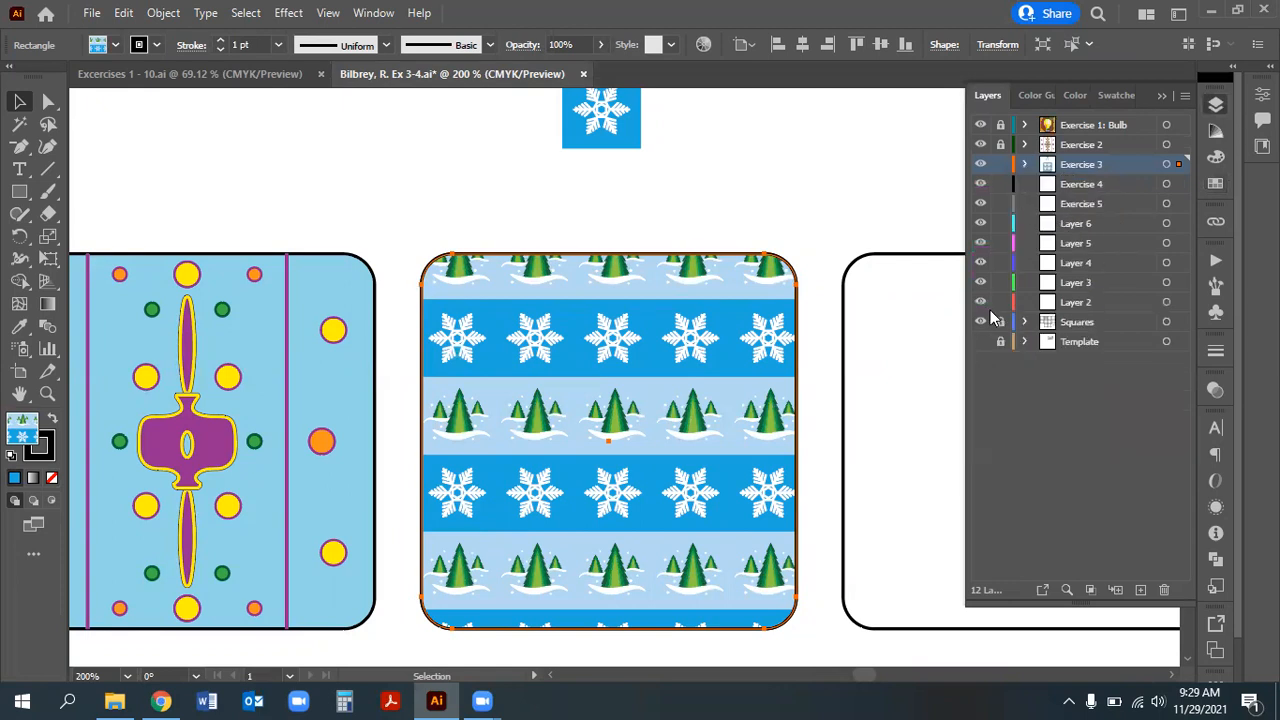
{"action": "left_click", "coordinate": [980, 342]}
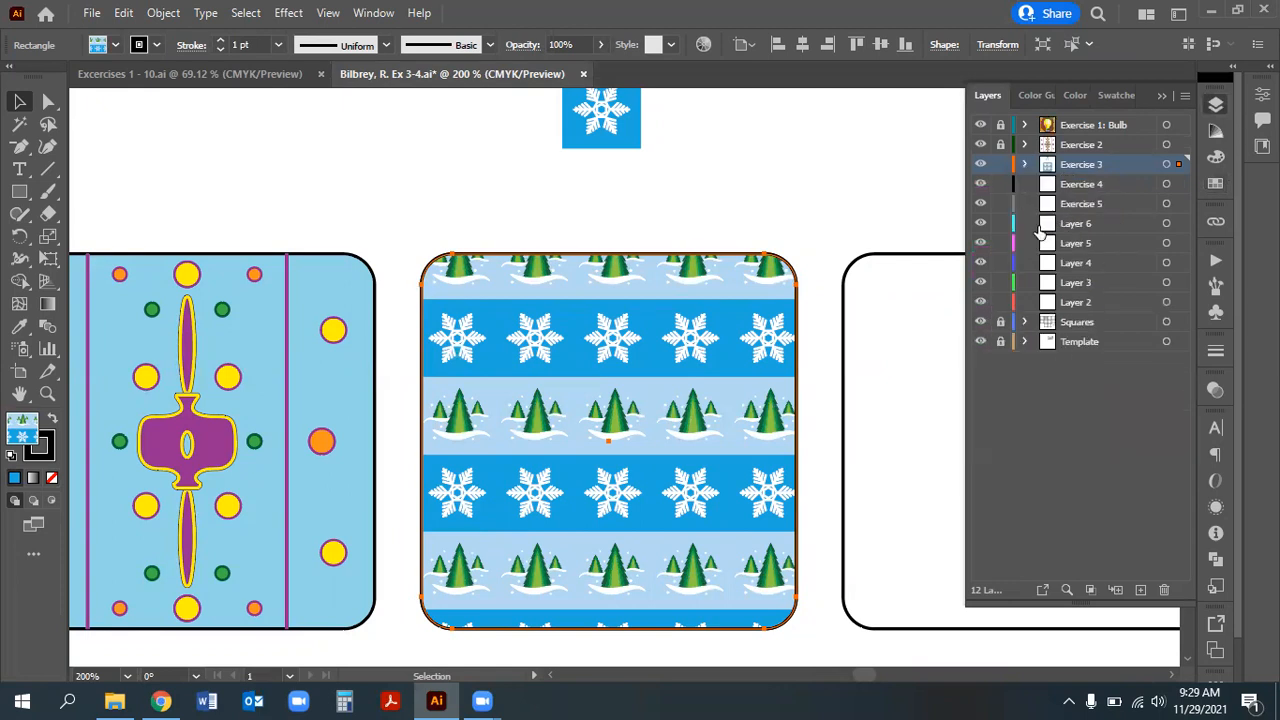
{"action": "left_click", "coordinate": [980, 164]}
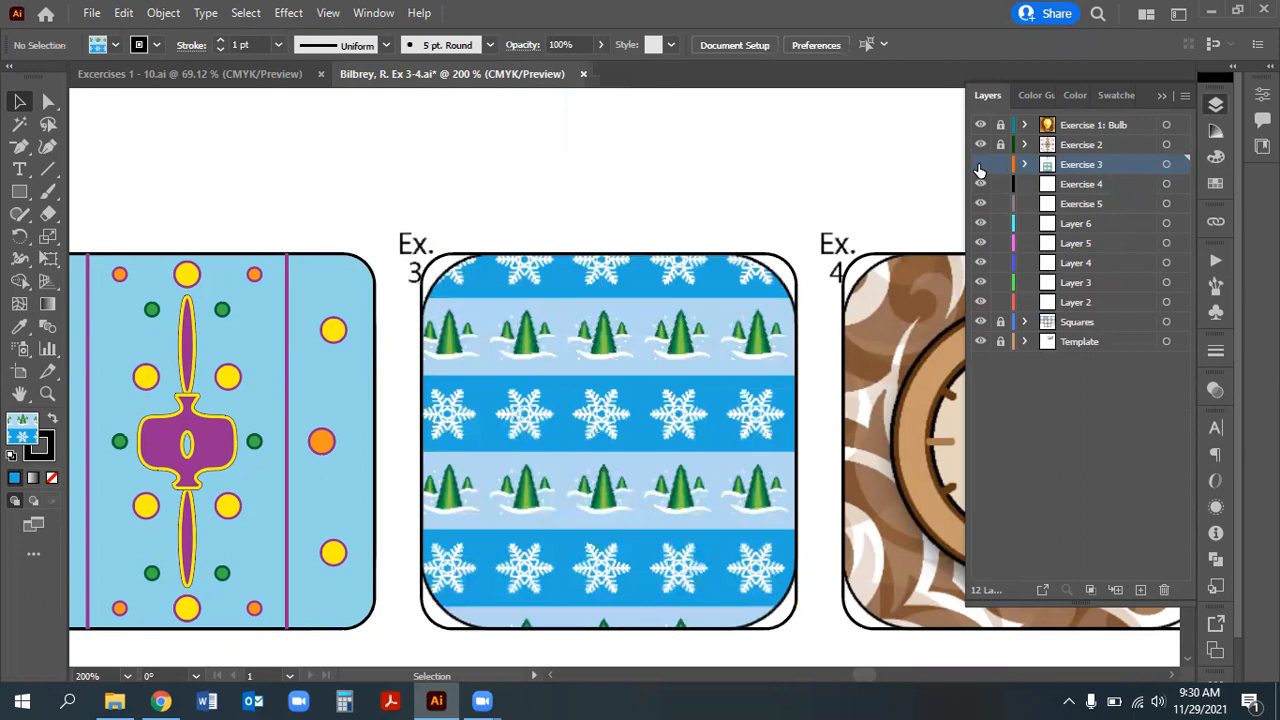
{"action": "left_click", "coordinate": [980, 165]}
{"action": "left_click", "coordinate": [980, 165]}
{"action": "left_click", "coordinate": [980, 165]}
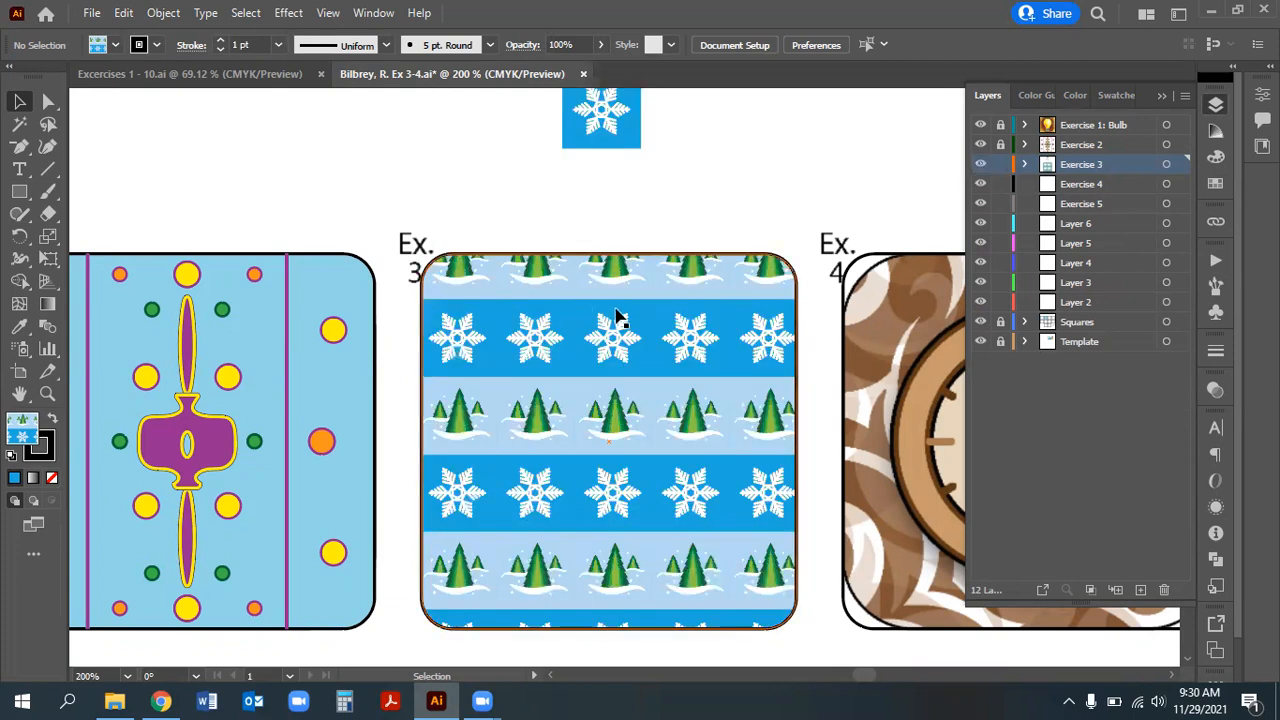
{"action": "scroll", "coordinate": [660, 320], "scroll_direction": "up", "scroll_amount": 3}
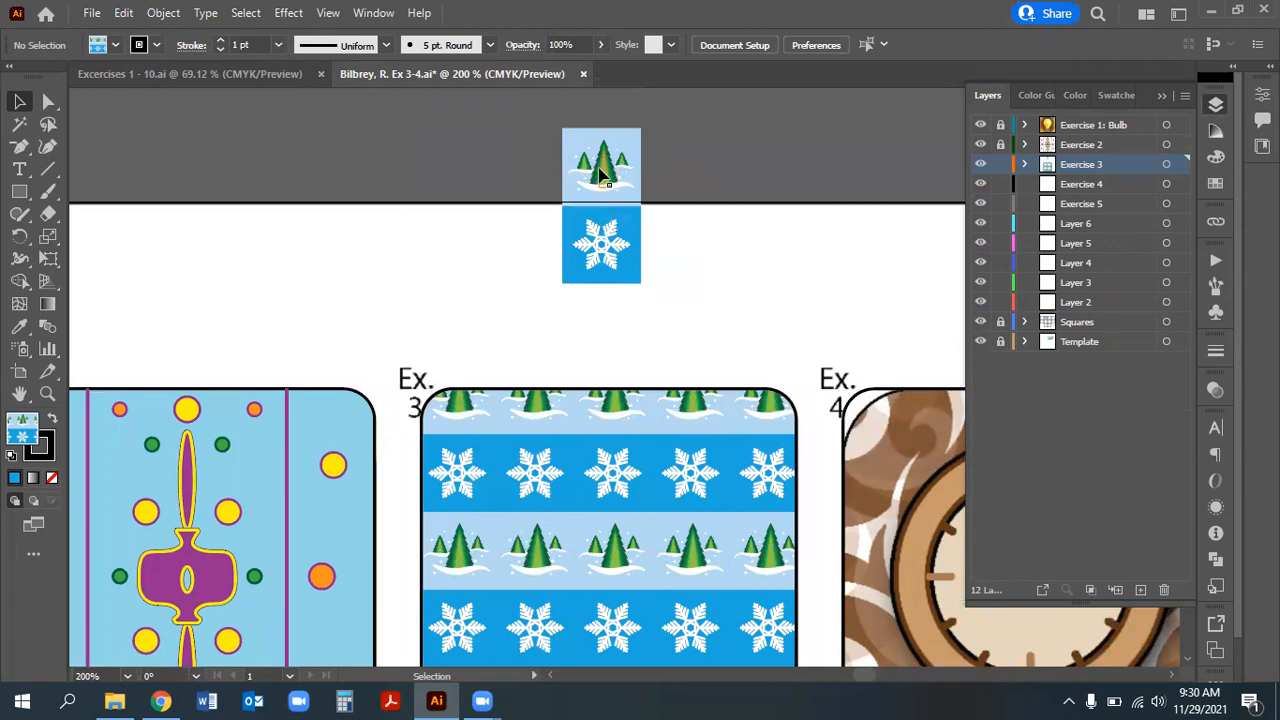
{"action": "scroll", "coordinate": [603, 466], "scroll_direction": "down", "scroll_amount": 2}
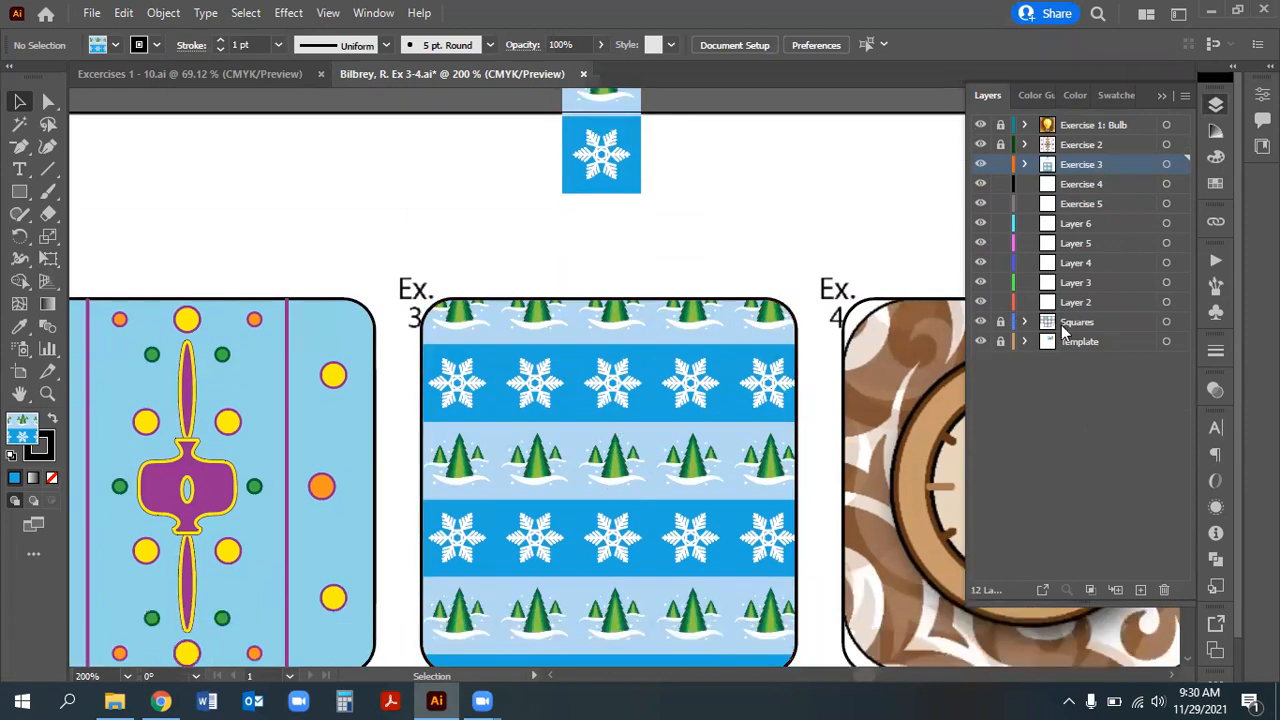
{"action": "left_click", "coordinate": [980, 341]}
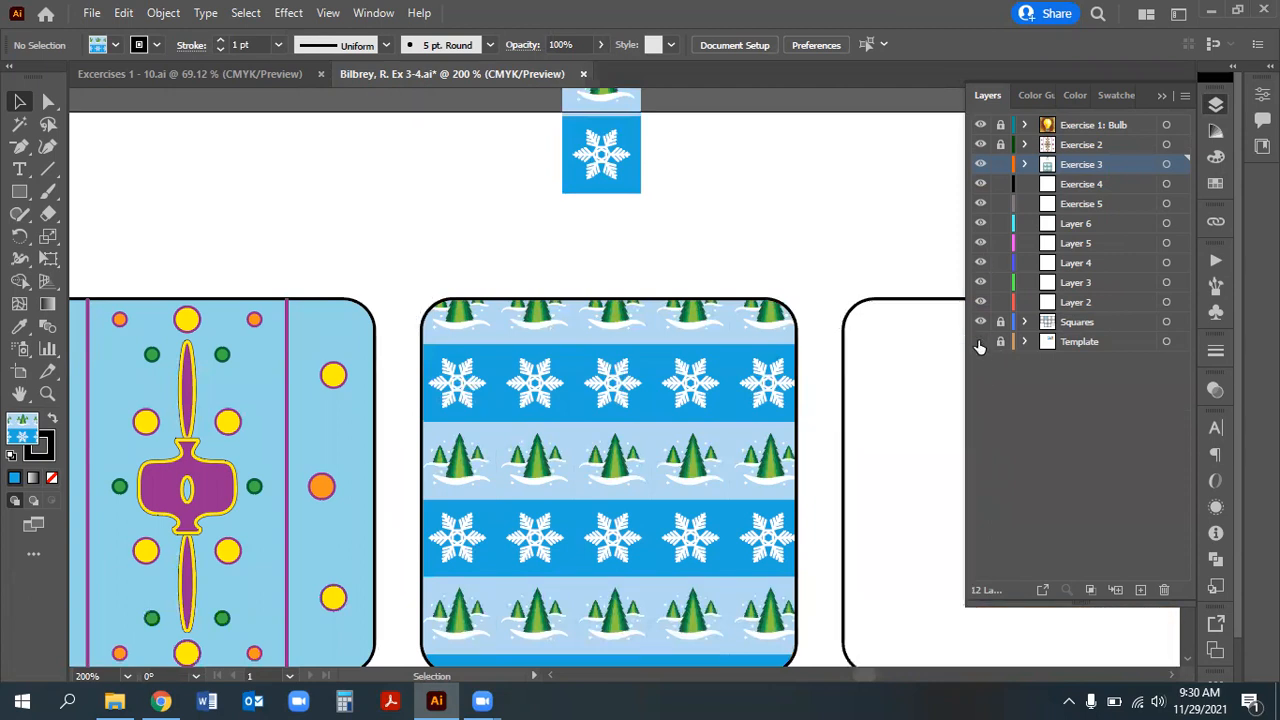
Hide the tree and snowflake tile groups that sit above the pattern-filled square in the Exercise 3 layer
{"action": "scroll", "coordinate": [560, 405], "scroll_direction": "down", "scroll_amount": 2}
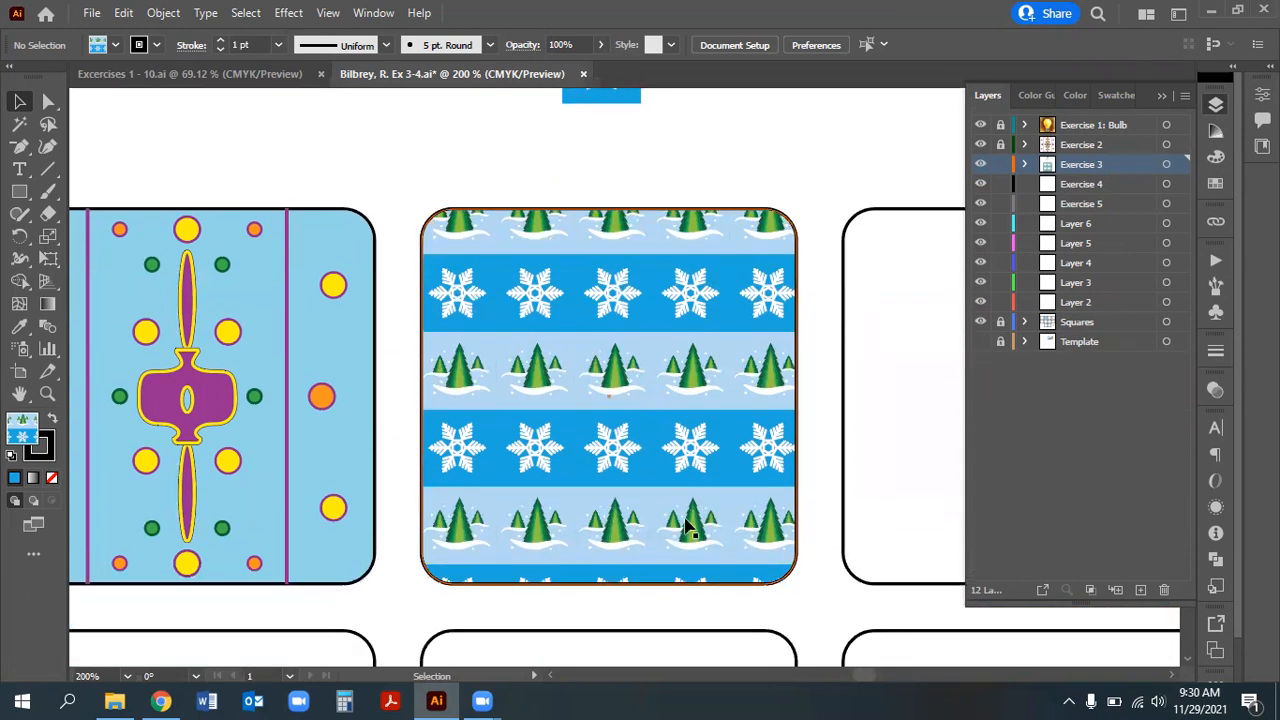
{"action": "scroll", "coordinate": [700, 518], "scroll_direction": "up", "scroll_amount": 1}
{"action": "scroll", "coordinate": [715, 525], "scroll_direction": "up", "scroll_amount": 1}
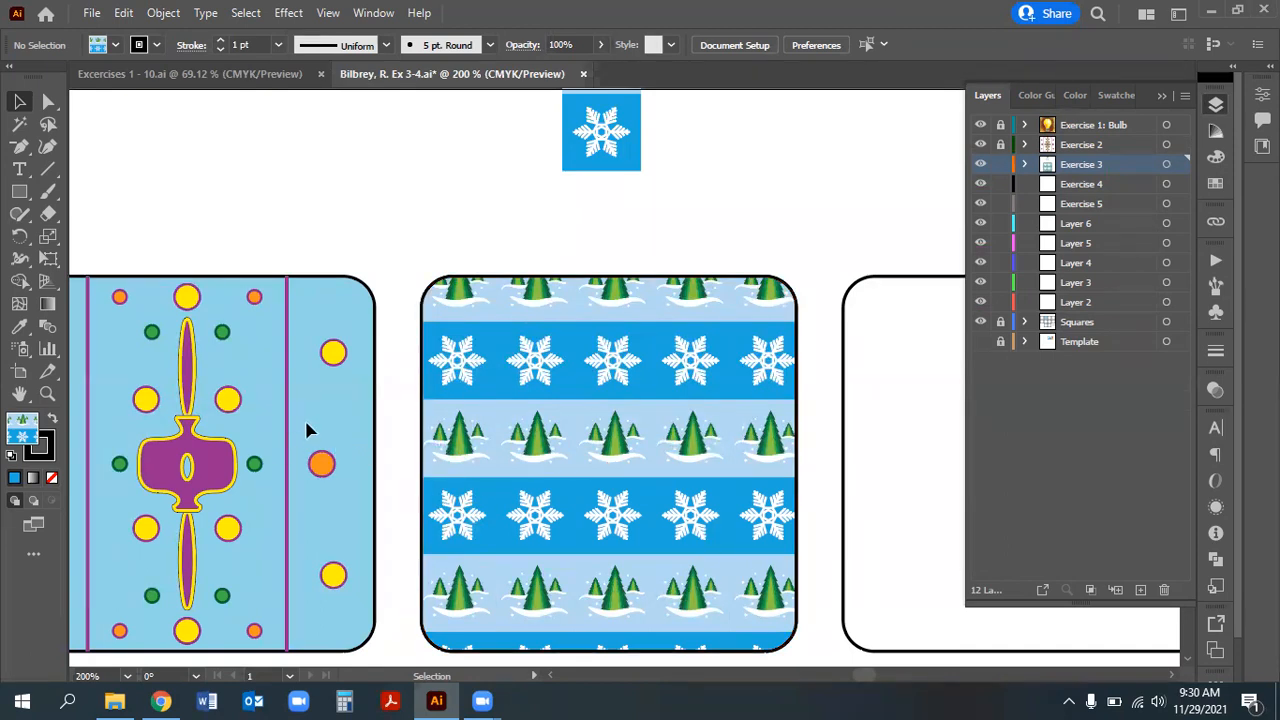
{"action": "scroll", "coordinate": [305, 430], "scroll_direction": "up", "scroll_amount": 3}
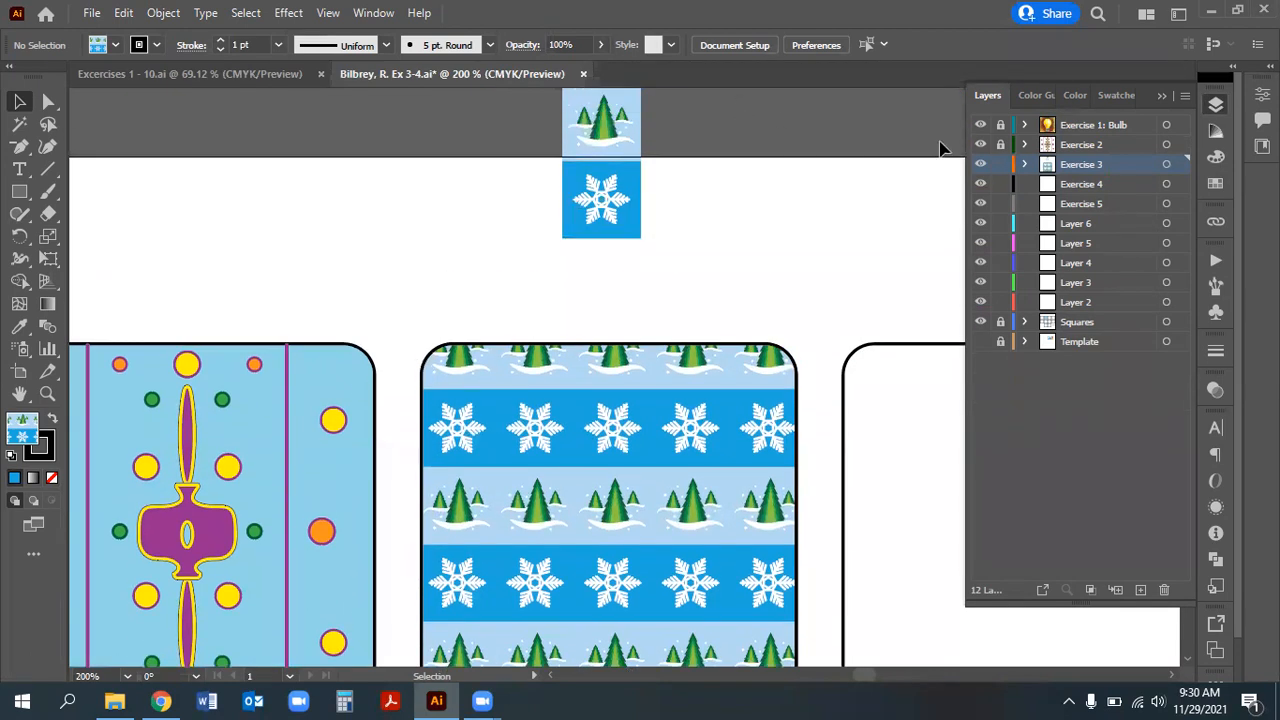
{"action": "left_click", "coordinate": [1024, 164]}
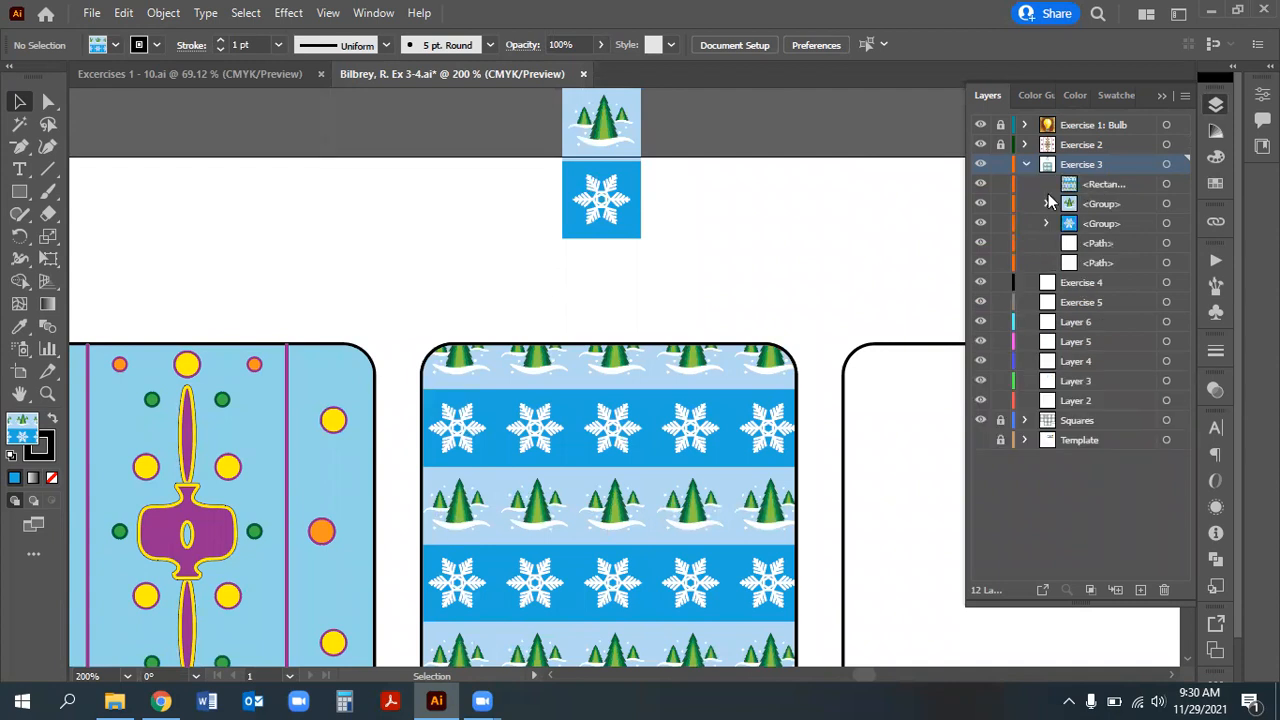
{"action": "left_click", "coordinate": [980, 205]}
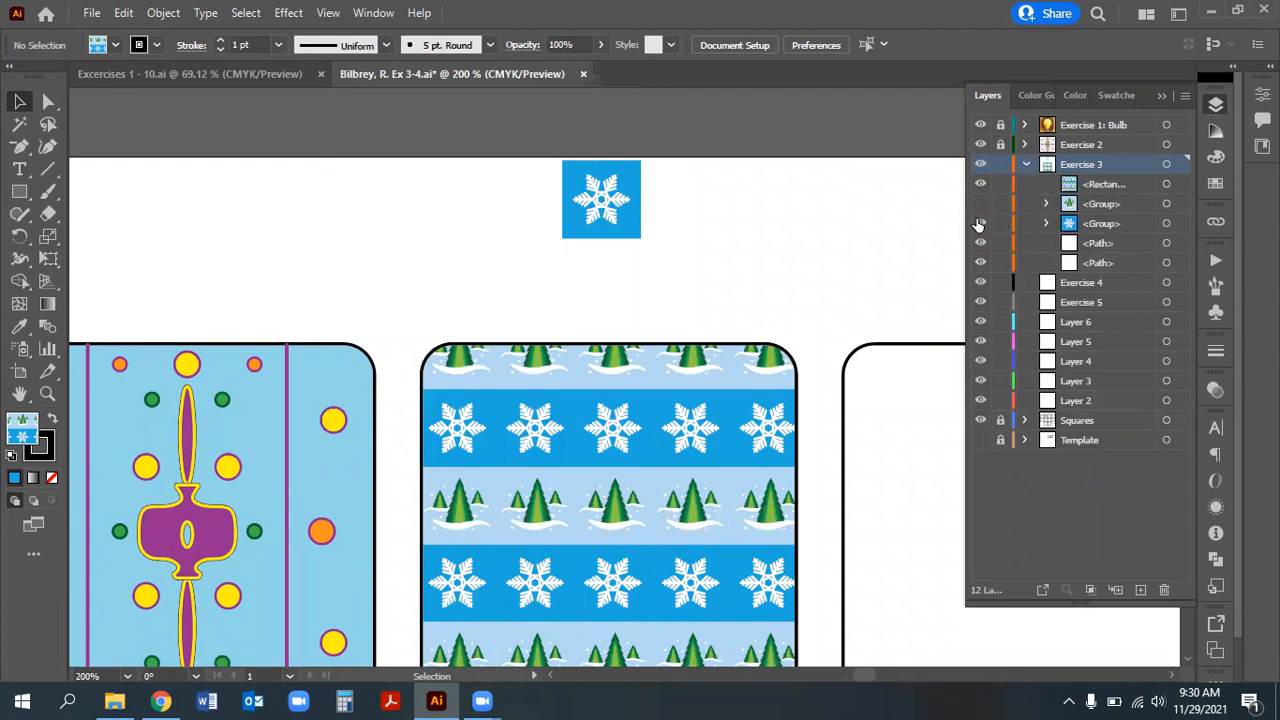
{"action": "left_click", "coordinate": [980, 223]}
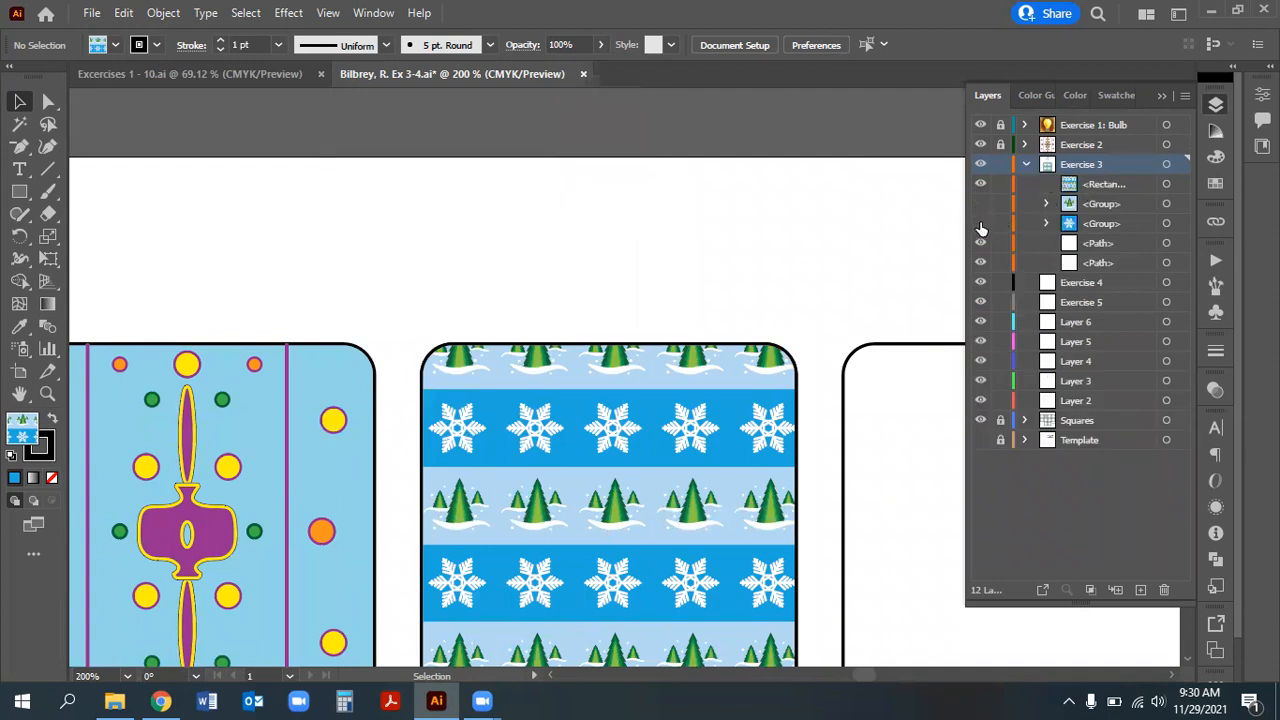
Locate the two stray paths in the Exercise 3 layer and hide both of them
{"action": "left_click", "coordinate": [1166, 243]}
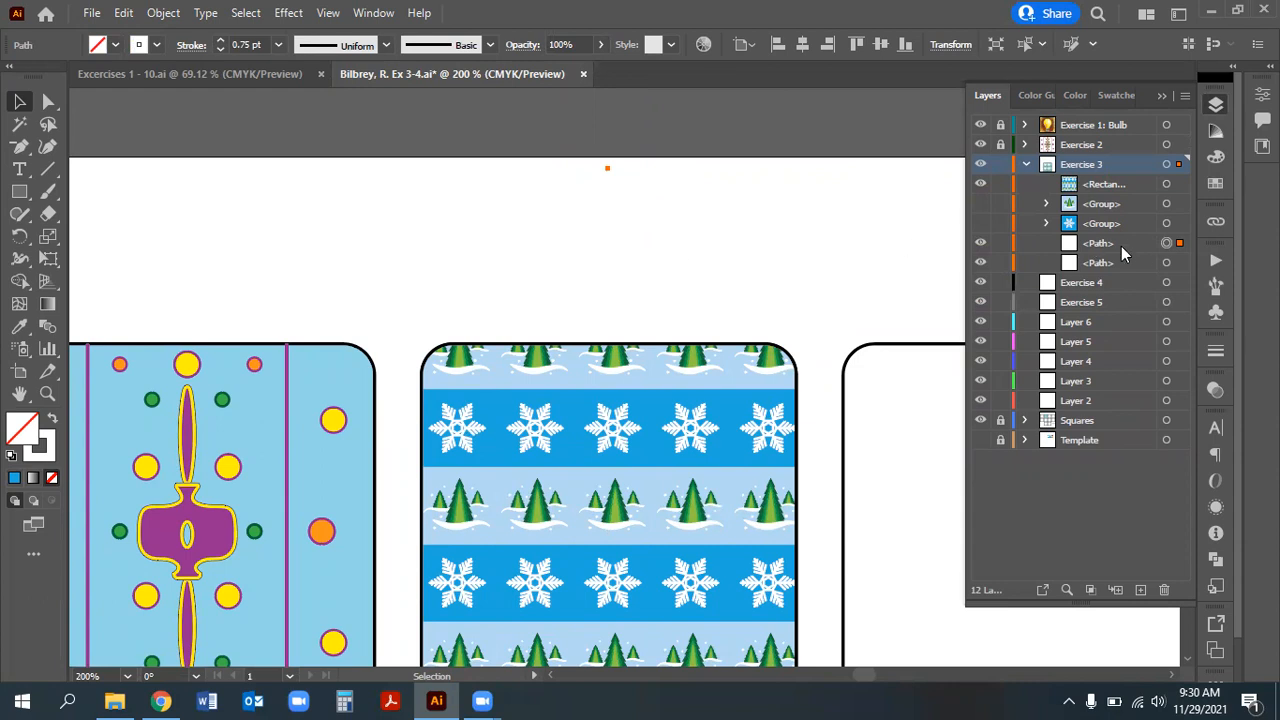
{"action": "left_click", "coordinate": [981, 246]}
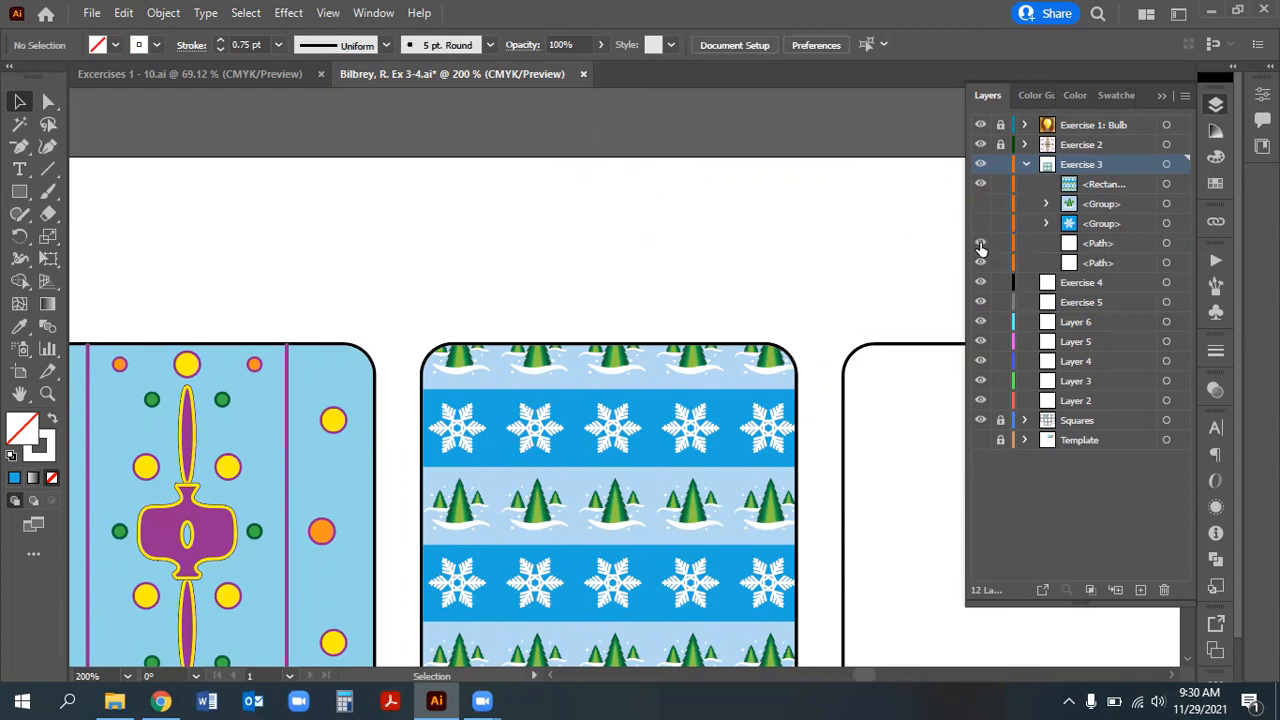
{"action": "left_click", "coordinate": [1166, 263]}
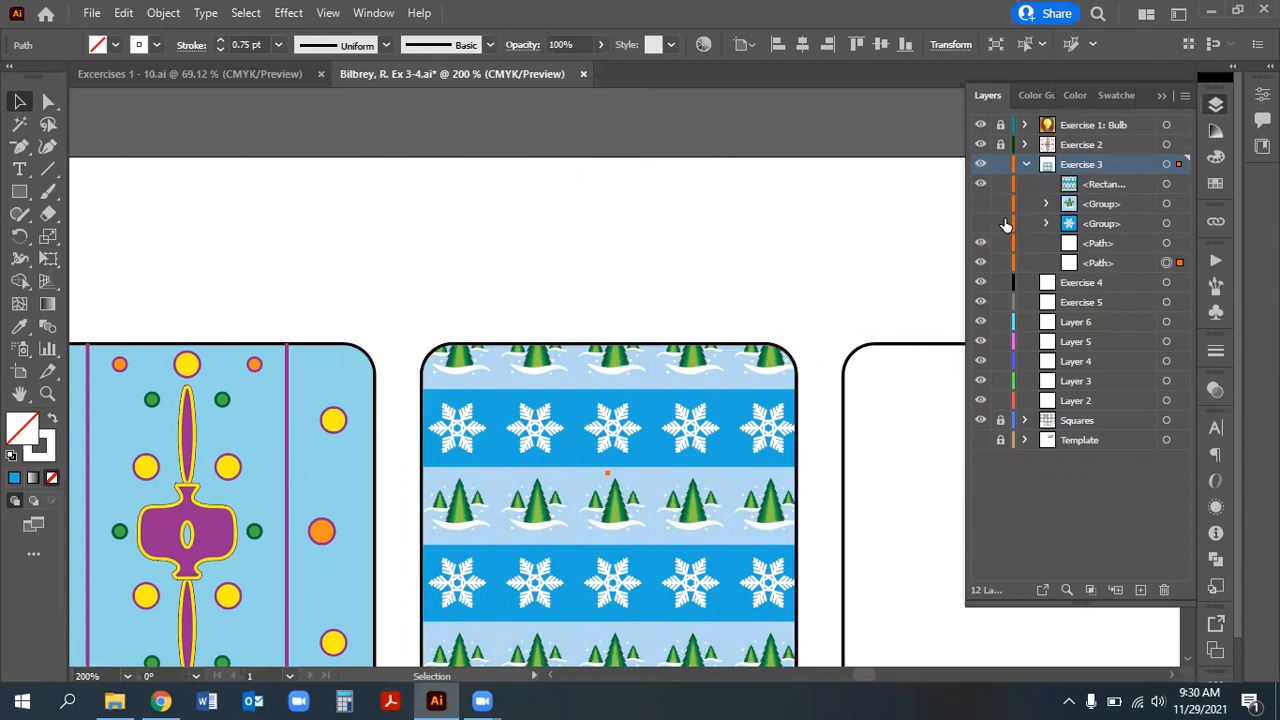
{"action": "left_click", "coordinate": [980, 245]}
{"action": "left_click", "coordinate": [980, 262]}
Switch to the Direct Selection tool and show the Template layer with the Exercise 4 clock reference
{"action": "left_click", "coordinate": [48, 101]}
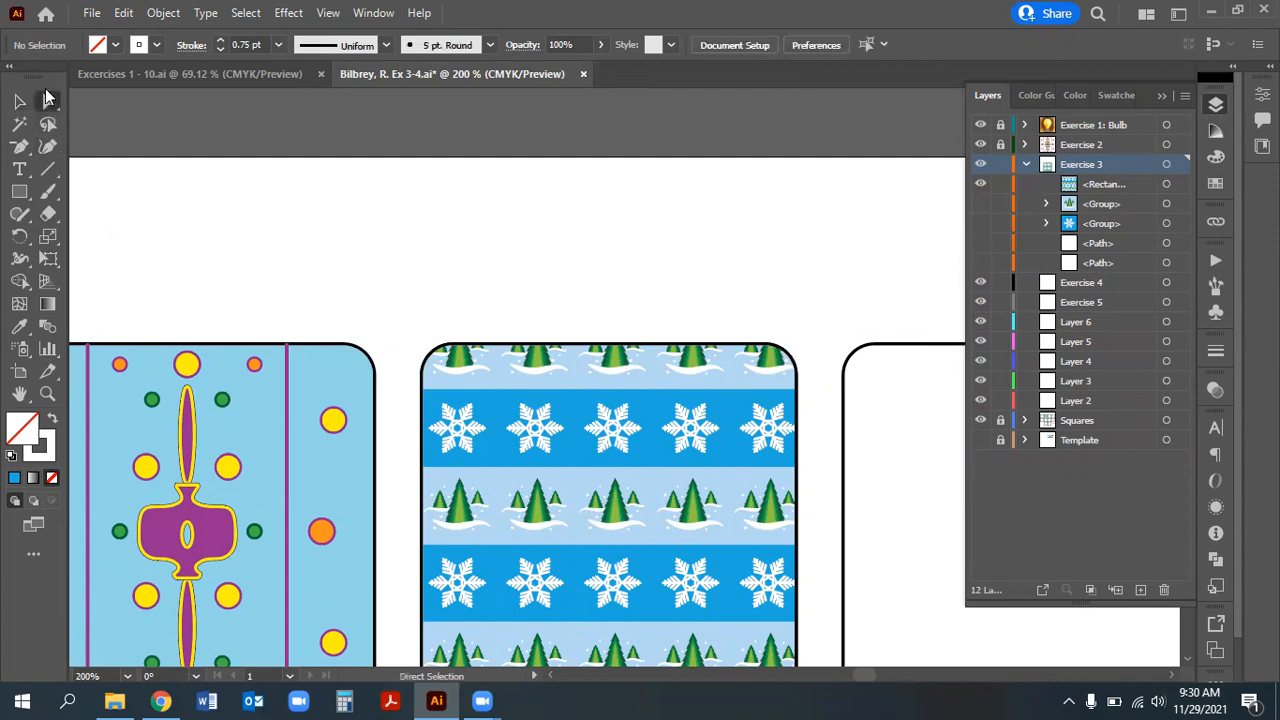
{"action": "key", "text": "ctrl+minus"}
{"action": "key", "text": "ctrl+minus"}
{"action": "key", "text": "ctrl+minus"}
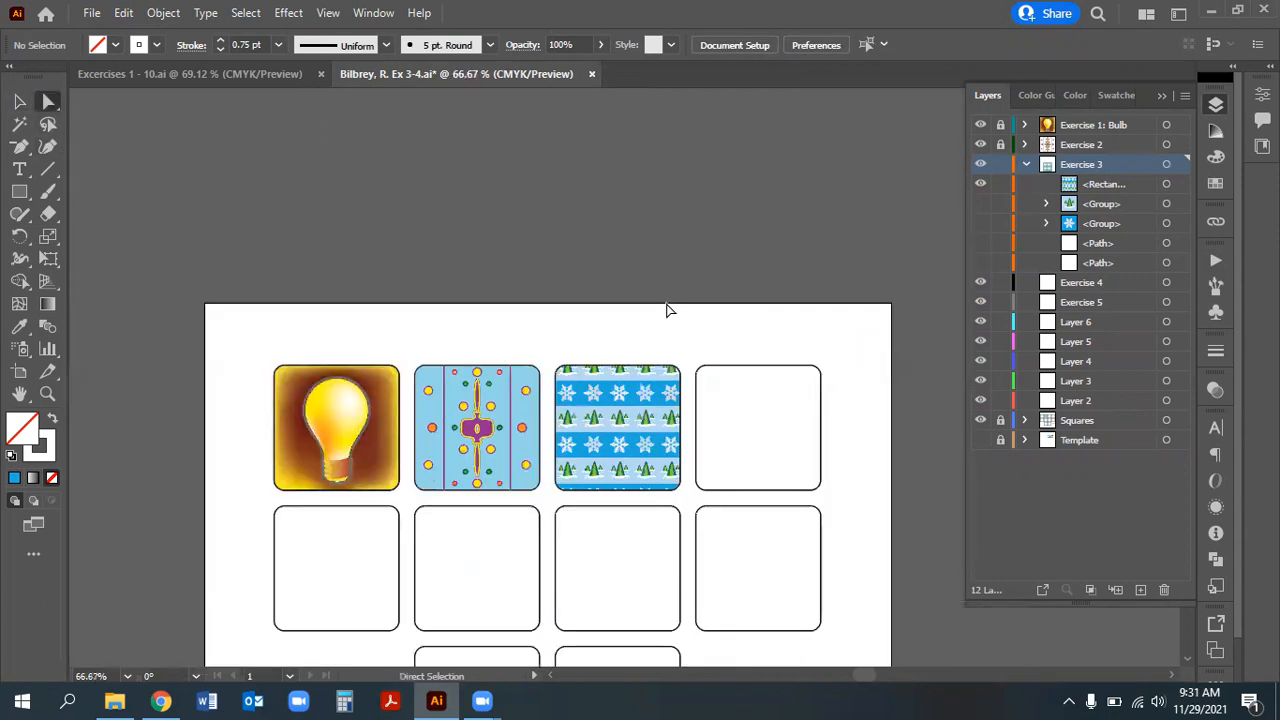
{"action": "left_click", "coordinate": [981, 441]}
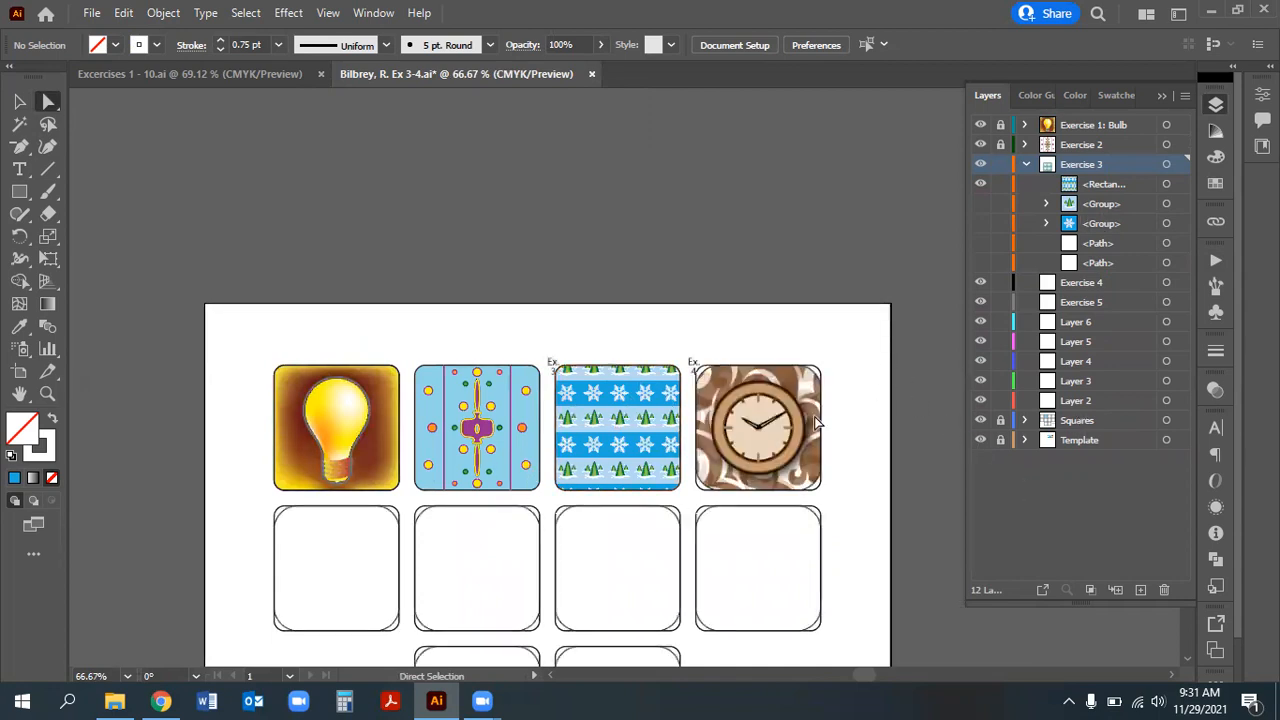